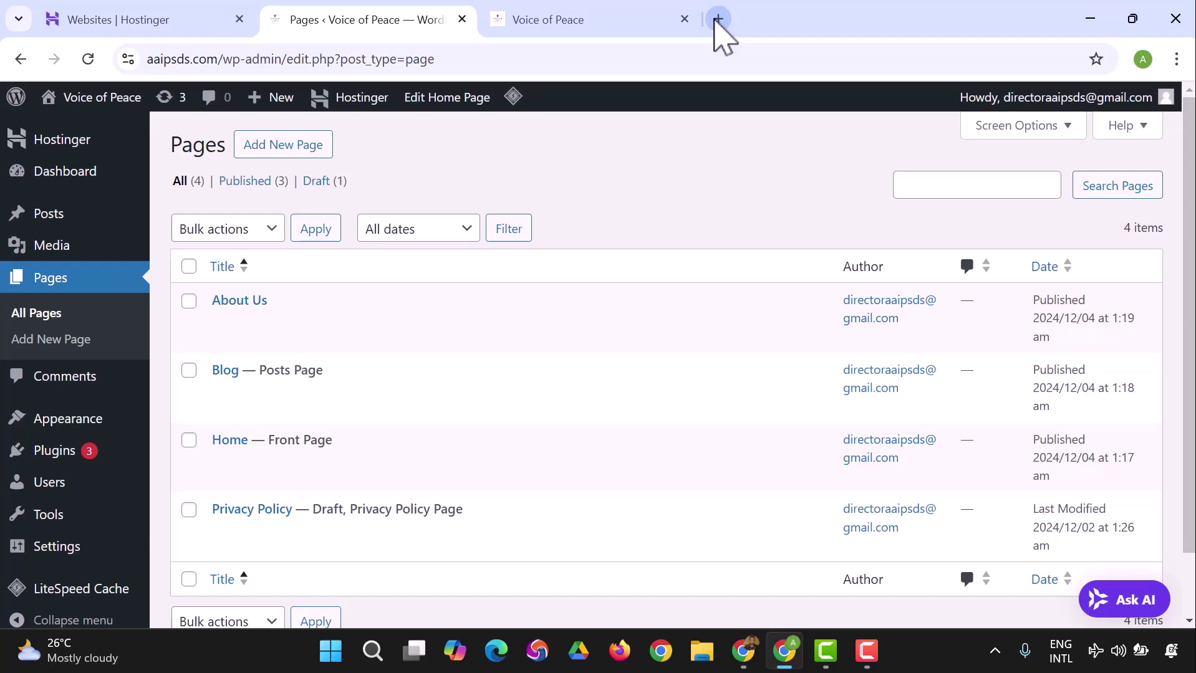
Search Google for 'WPBakery' in a new browser tab.
{"action": "left_click", "coordinate": [718, 20]}
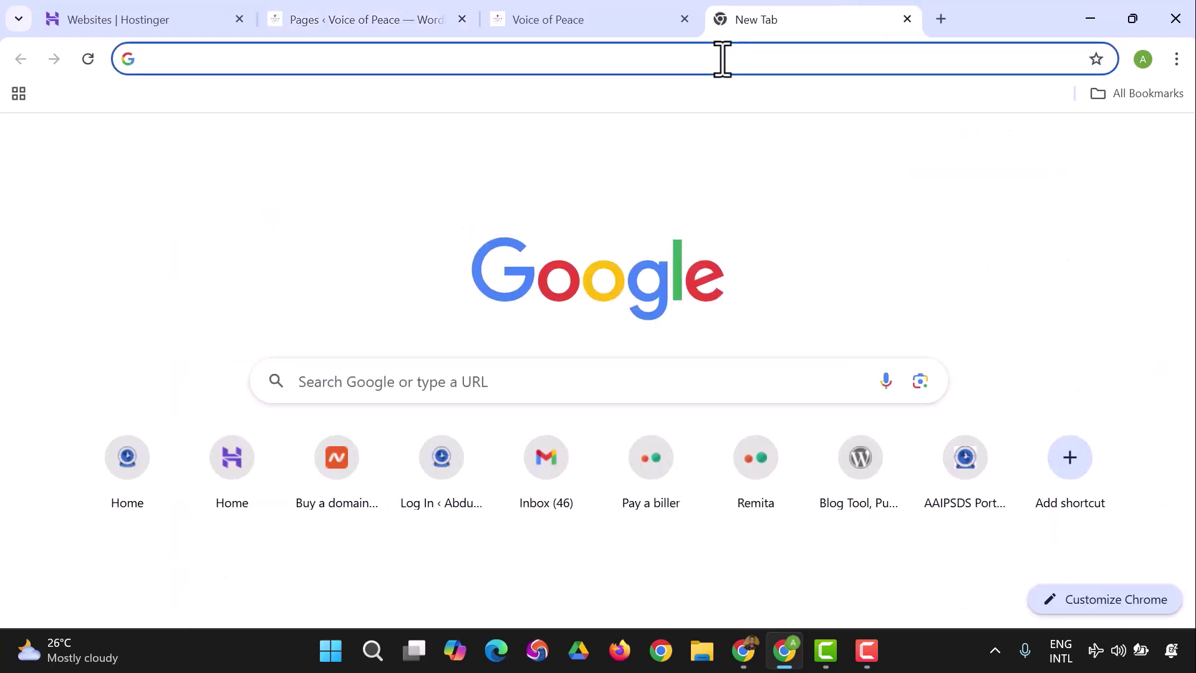
{"action": "type", "text": "WPN"}
{"action": "key", "text": "BackSpace"}
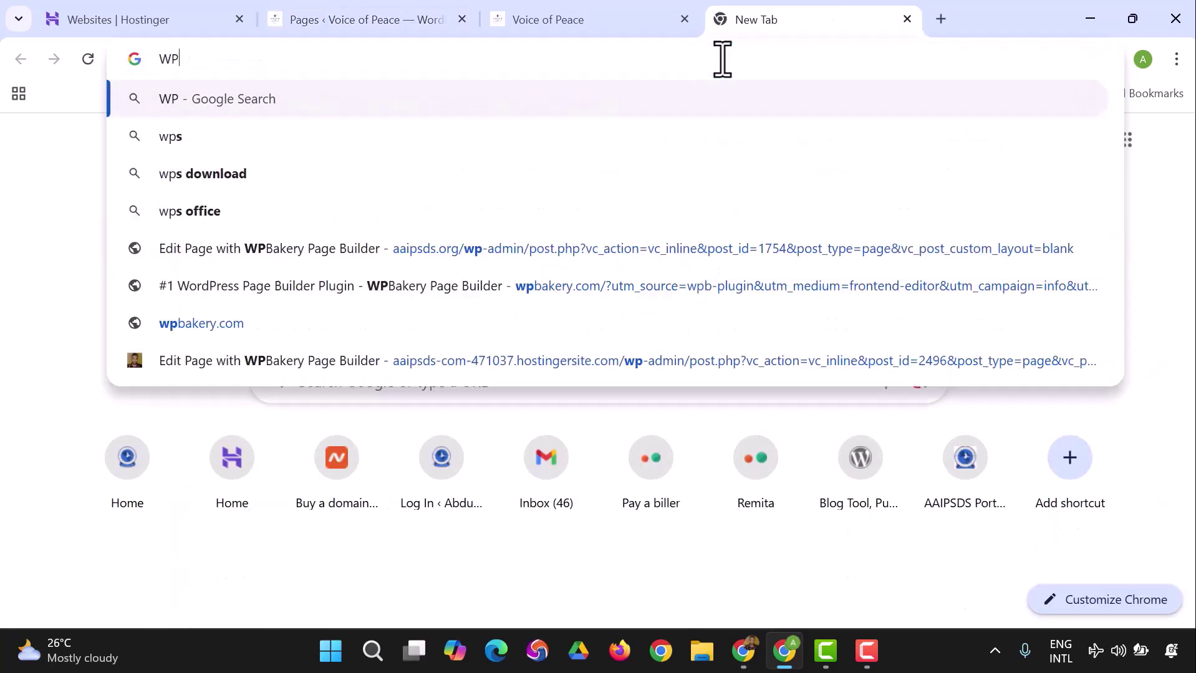
{"action": "type", "text": "BAkery"}
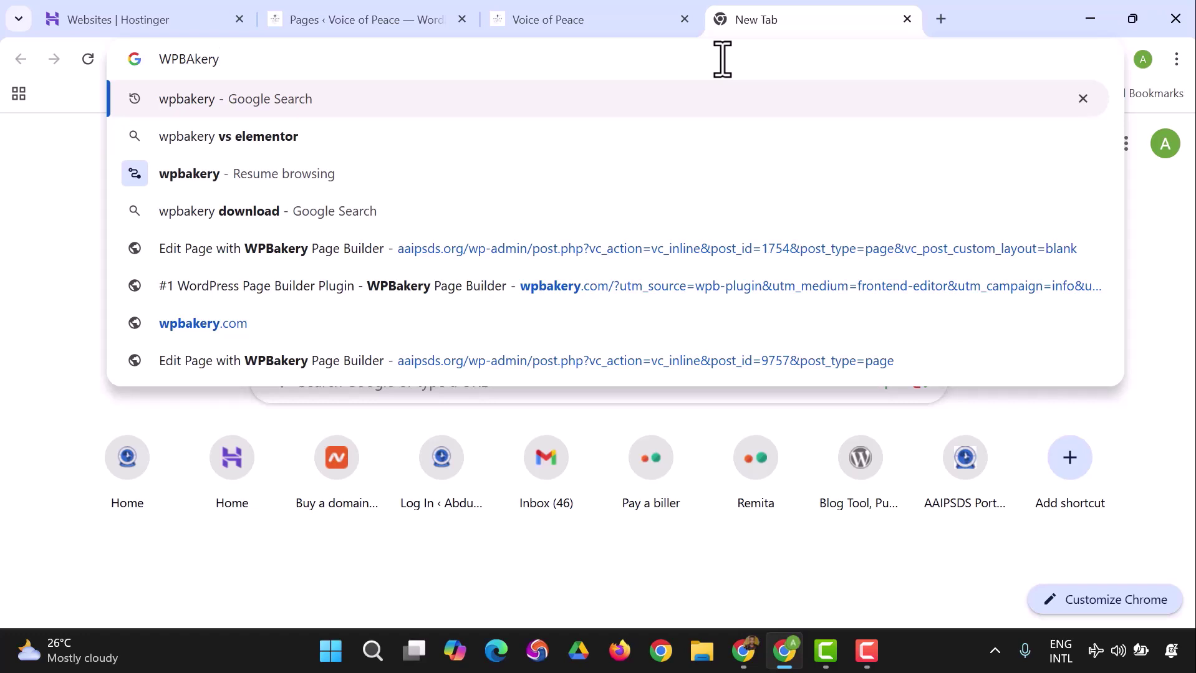
{"action": "key", "text": "Return"}
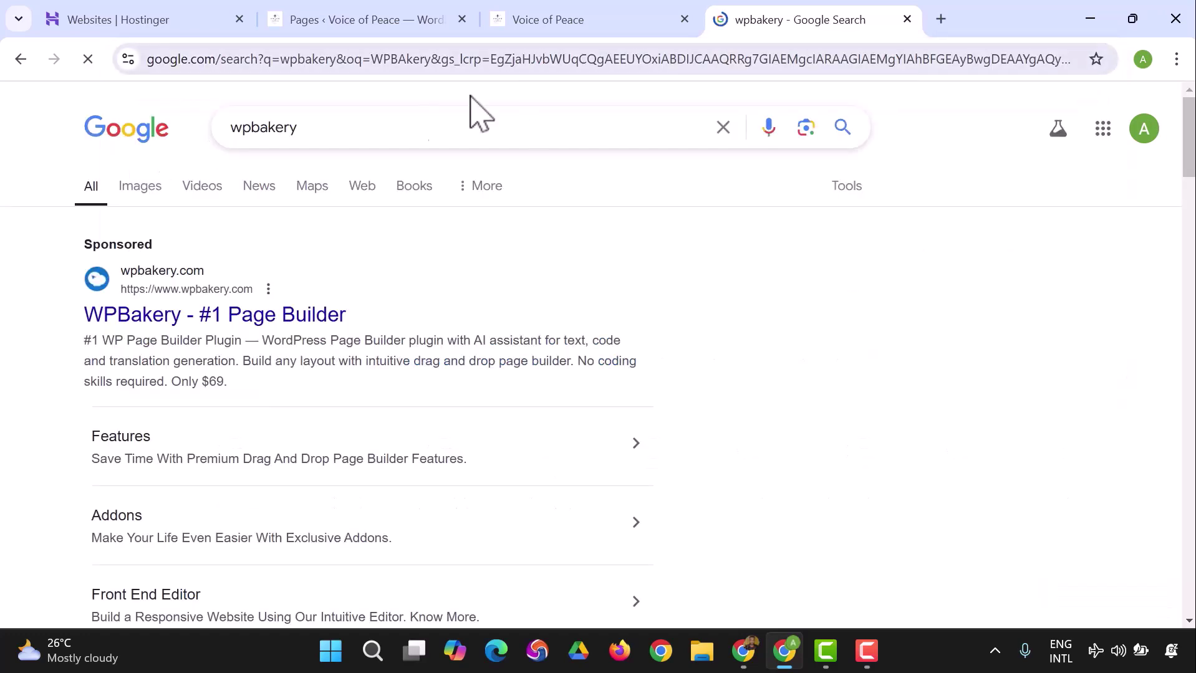
Open the official WPBakery site, review the $69, $256 and $499 lifetime license plans, and start a blank tab.
{"action": "left_click", "coordinate": [196, 324]}
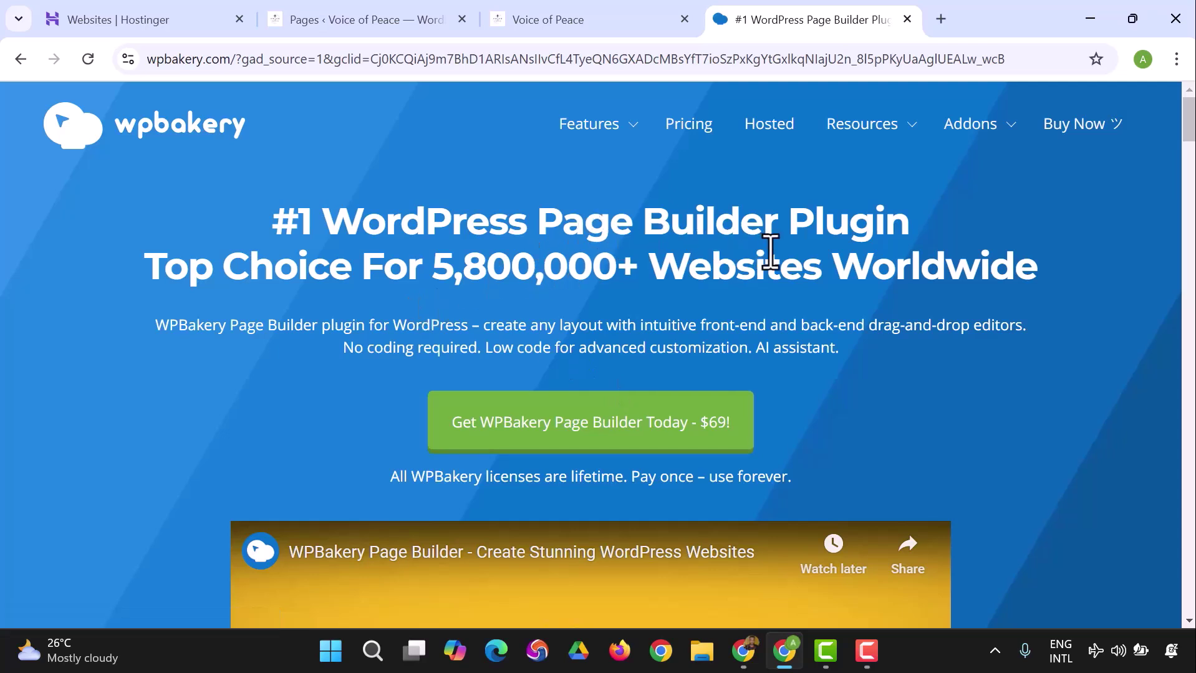
{"action": "scroll", "coordinate": [595, 288], "scroll_direction": "down", "scroll_amount": 6}
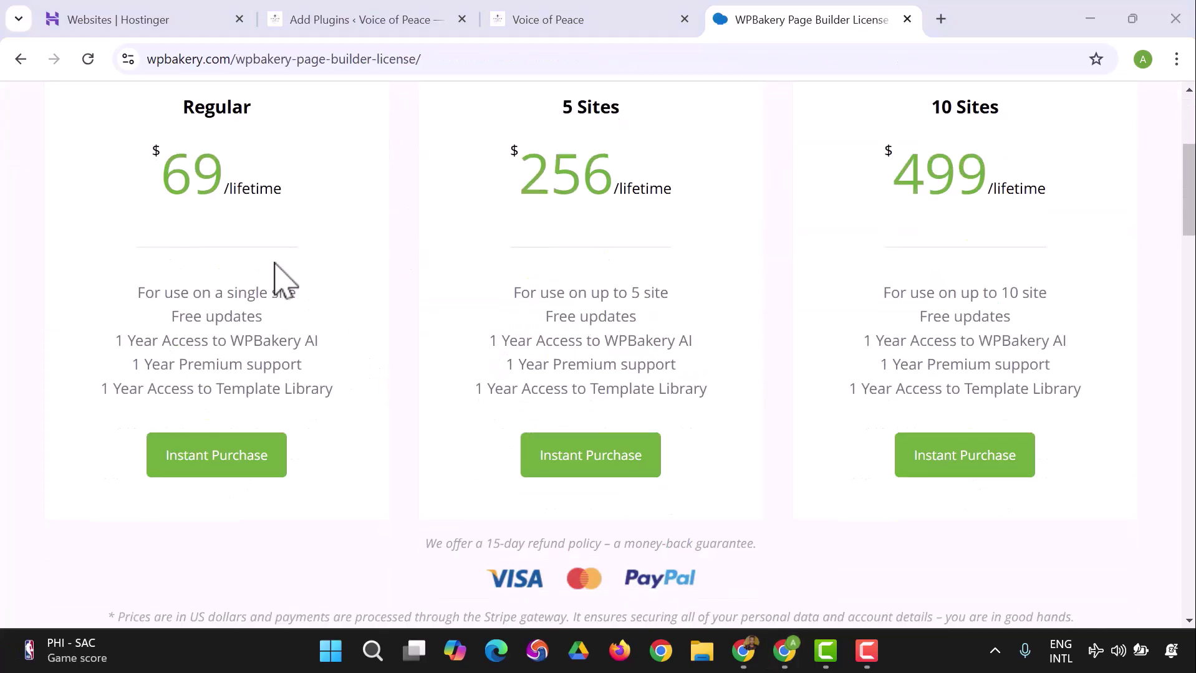
{"action": "scroll", "coordinate": [281, 275], "scroll_direction": "up", "scroll_amount": 2}
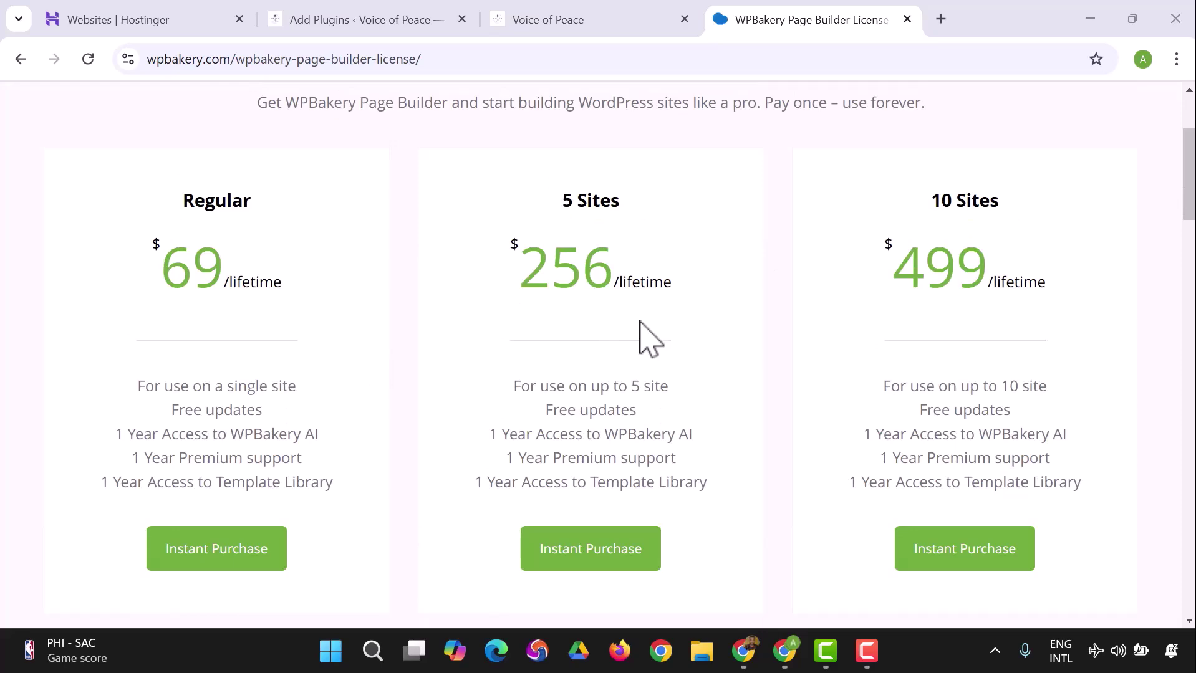
{"action": "scroll", "coordinate": [772, 452], "scroll_direction": "down", "scroll_amount": 3}
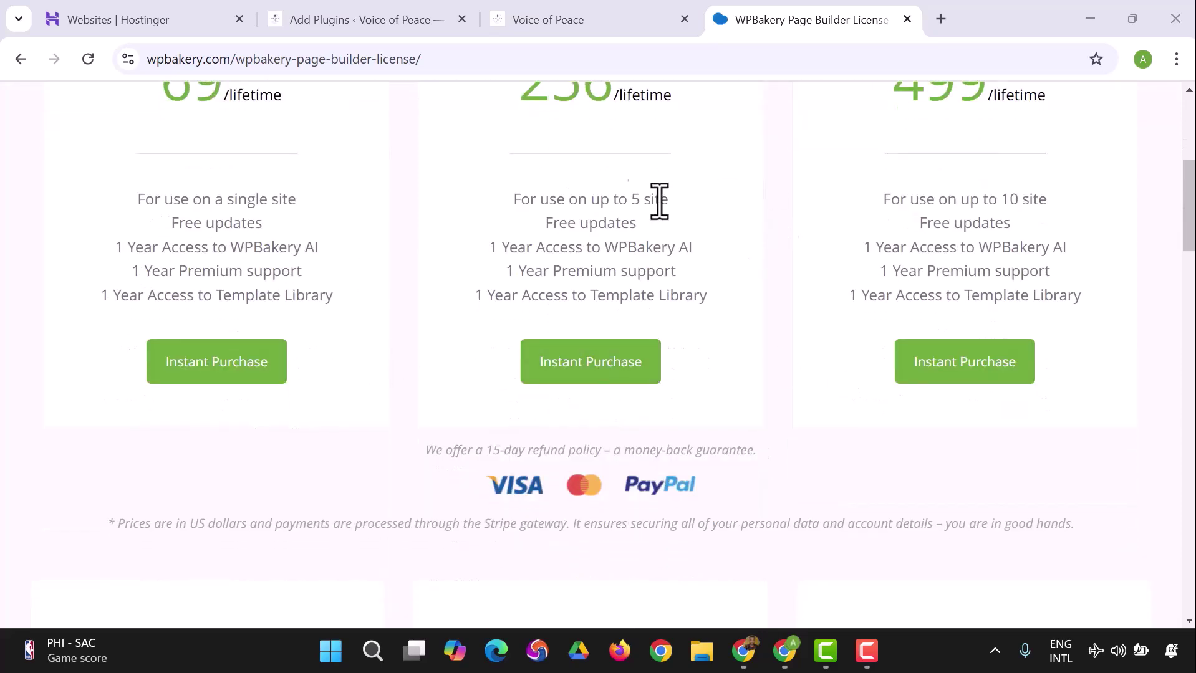
{"action": "left_click", "coordinate": [942, 22]}
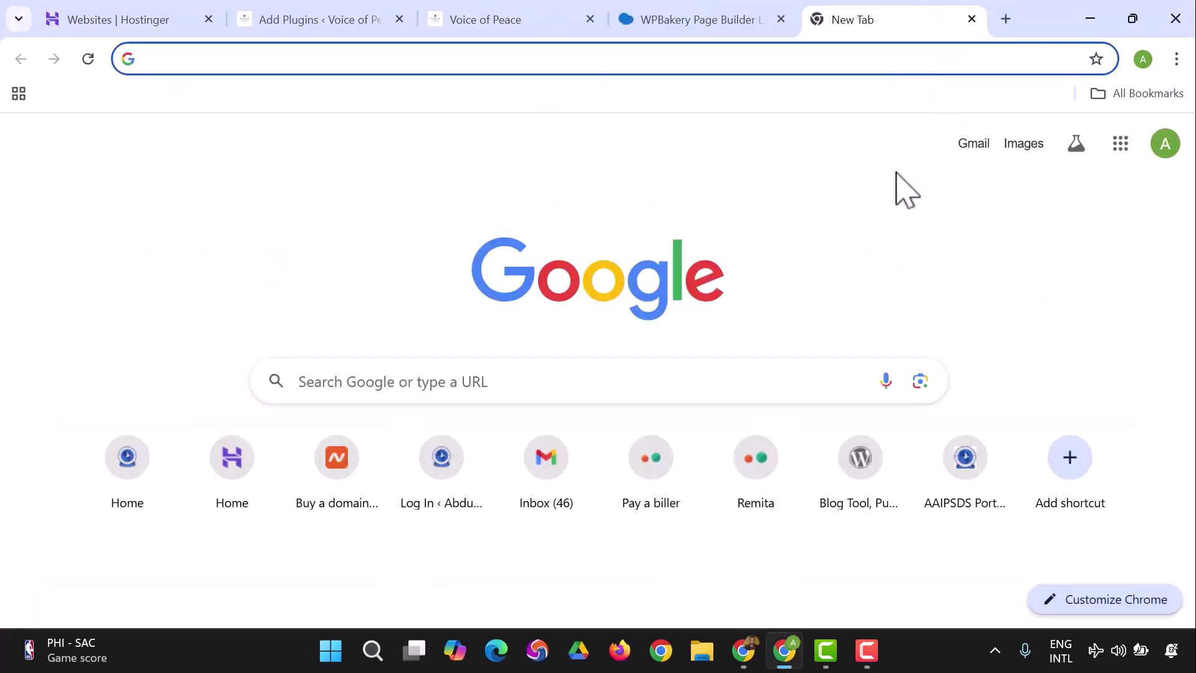
Load beladtech.com in the blank tab.
{"action": "left_click", "coordinate": [584, 56]}
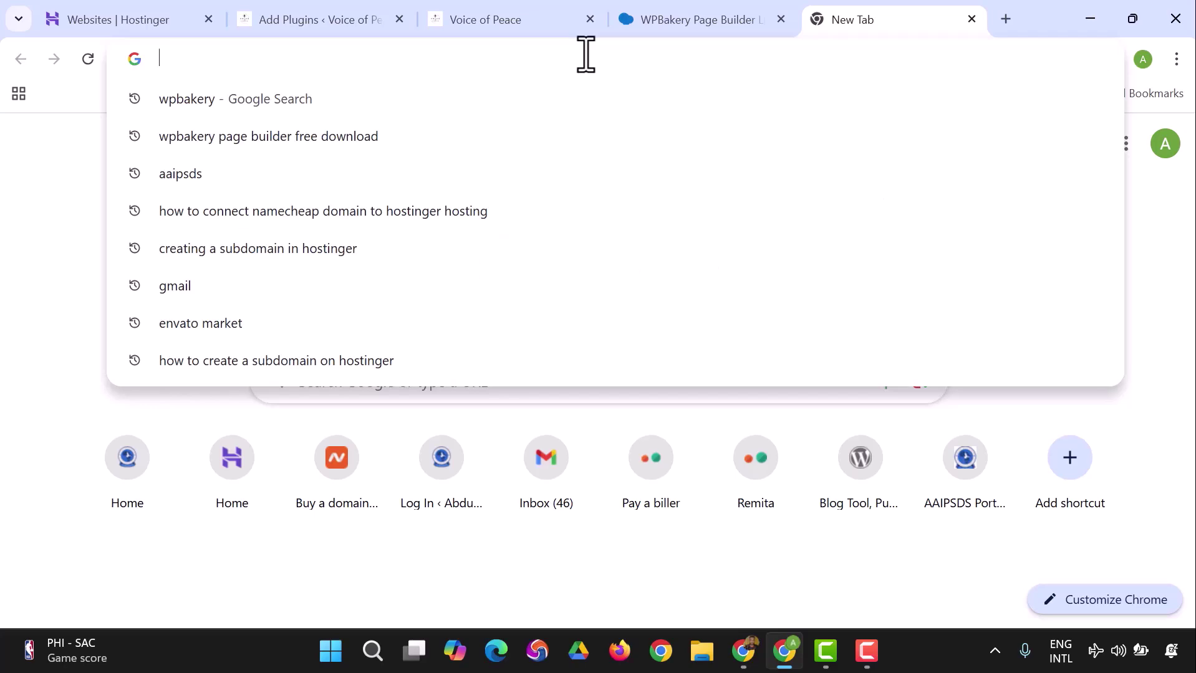
{"action": "type", "text": "bela"}
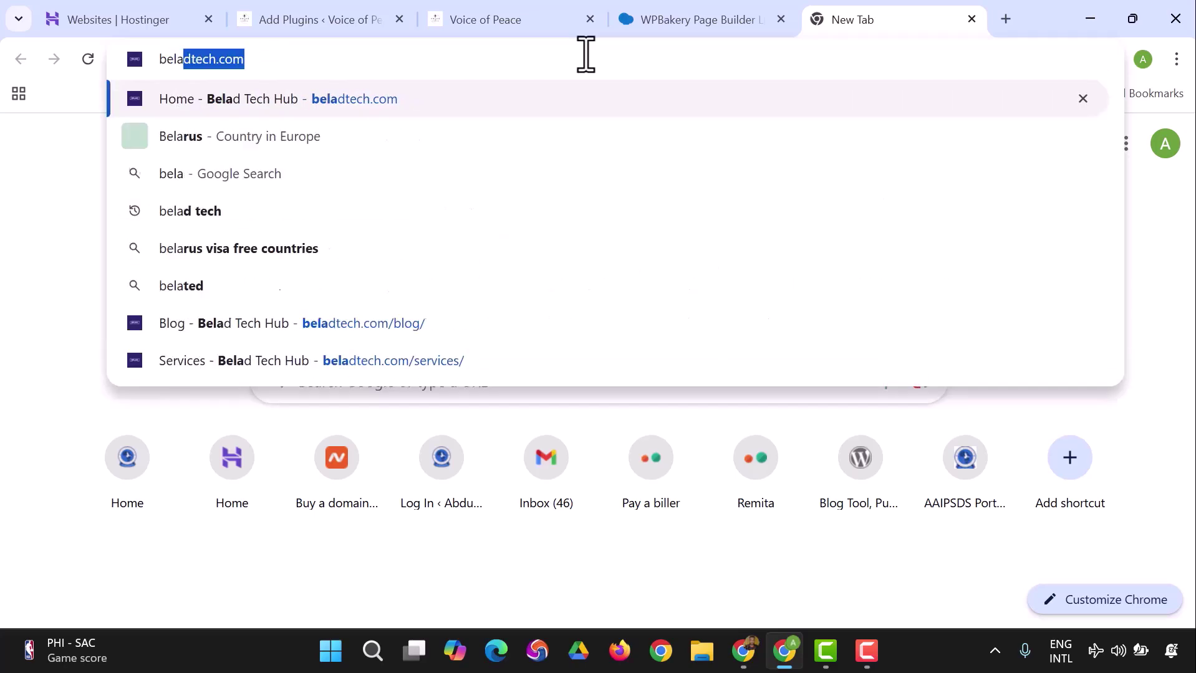
{"action": "type", "text": "dtech.com"}
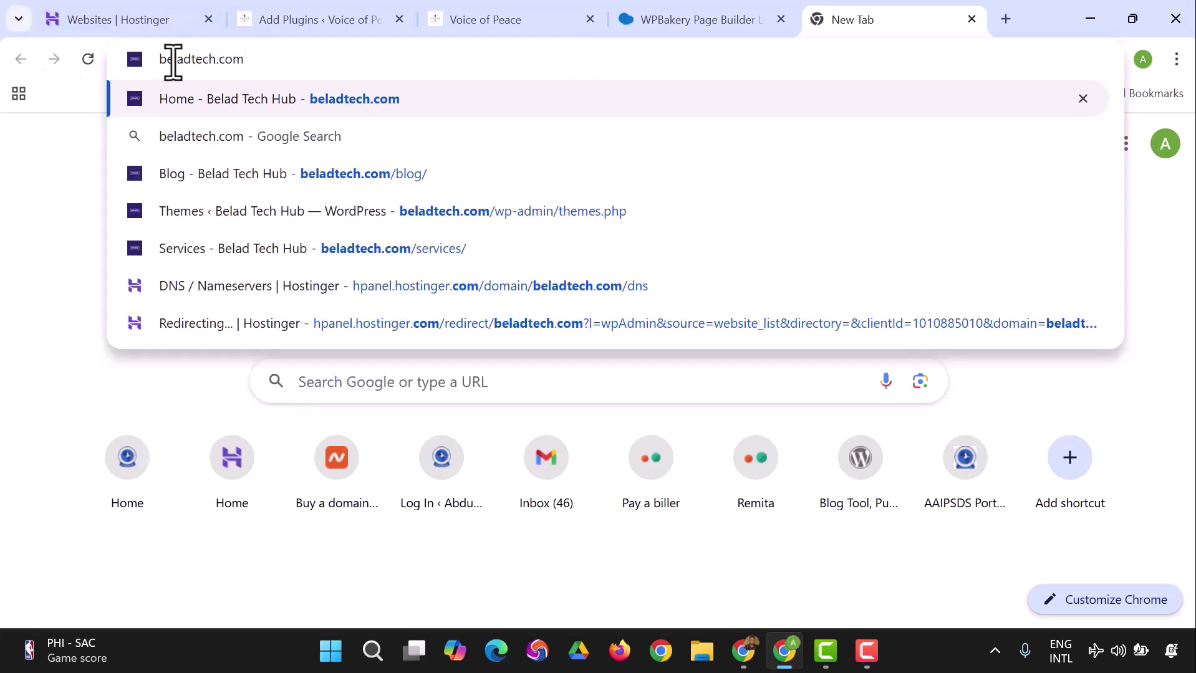
{"action": "left_click_drag", "start_coordinate": [163, 58], "coordinate": [262, 59]}
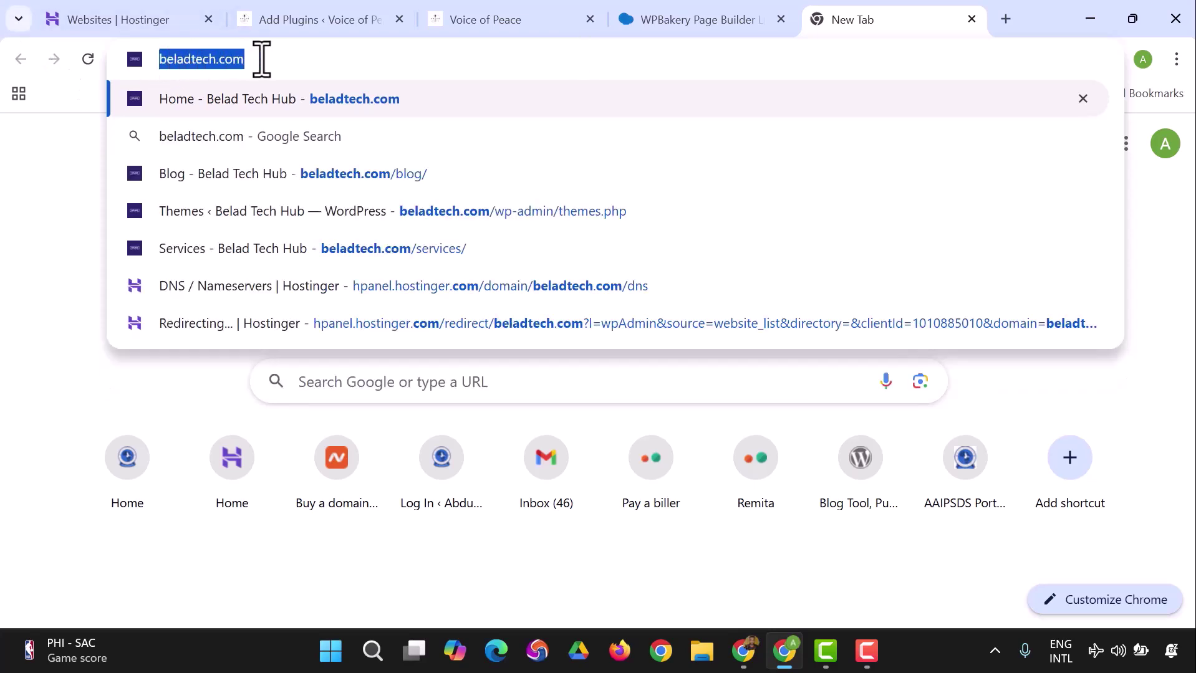
{"action": "left_click", "coordinate": [272, 58]}
{"action": "key", "text": "Return"}
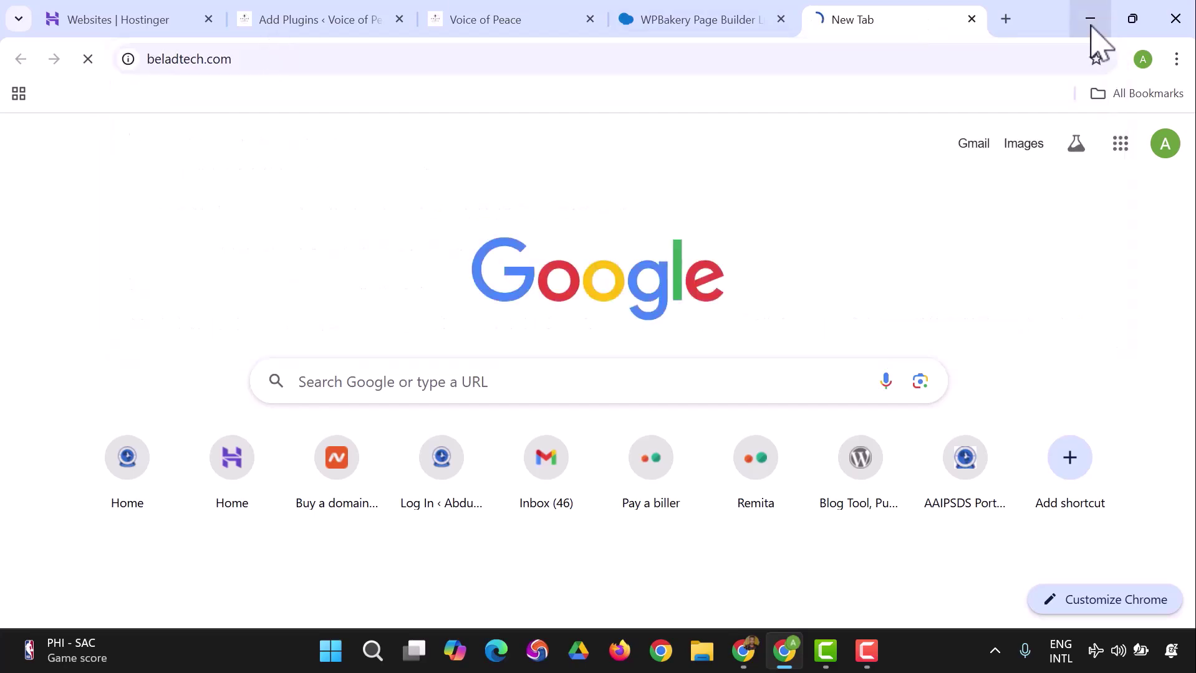
In another new tab, search the instructor's name and reach beladtech.com through their Udemy profile's website link.
{"action": "left_click", "coordinate": [1004, 21]}
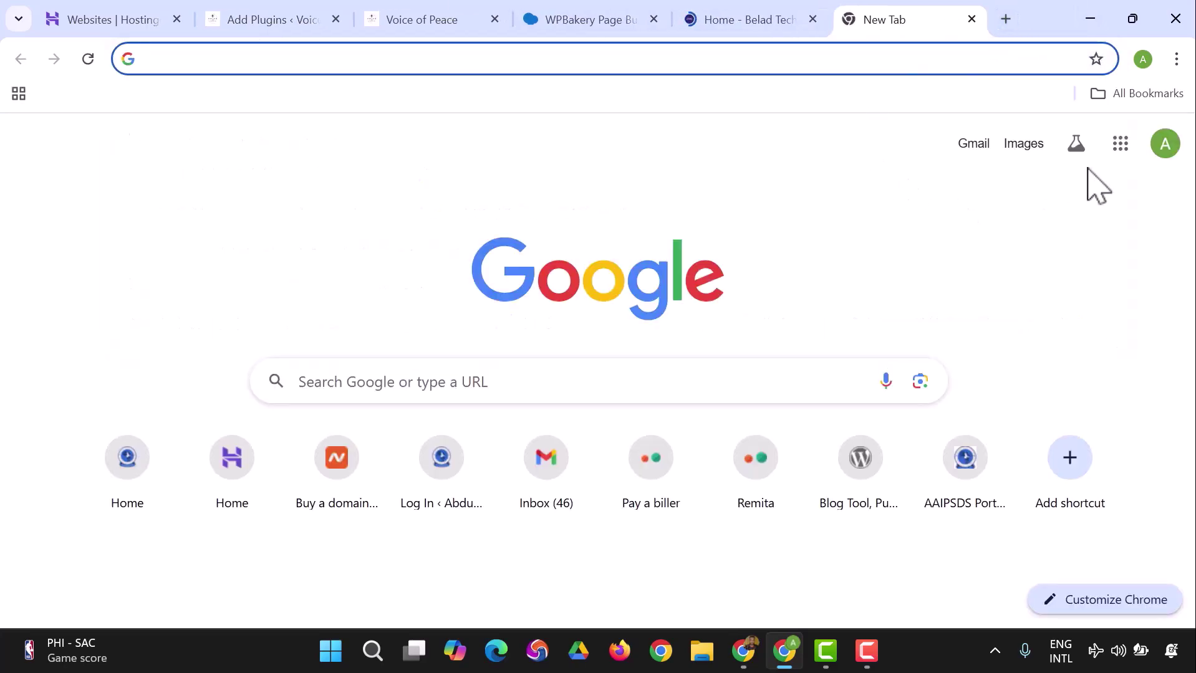
{"action": "type", "text": "Belo"}
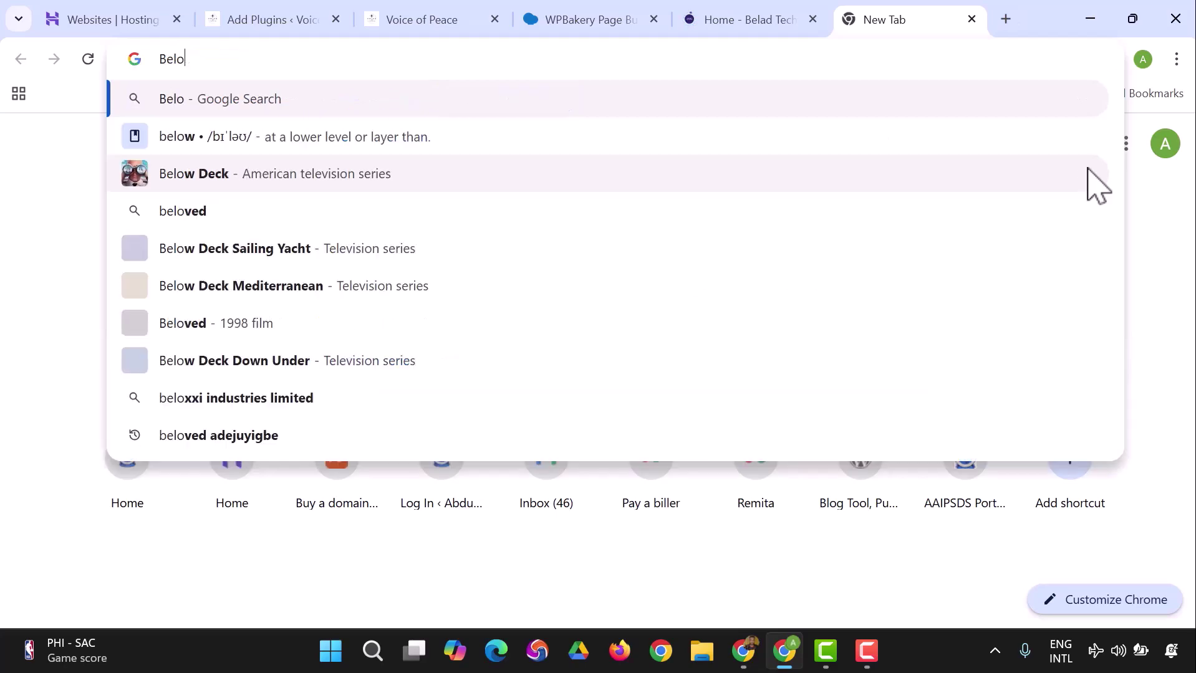
{"action": "type", "text": "vedA"}
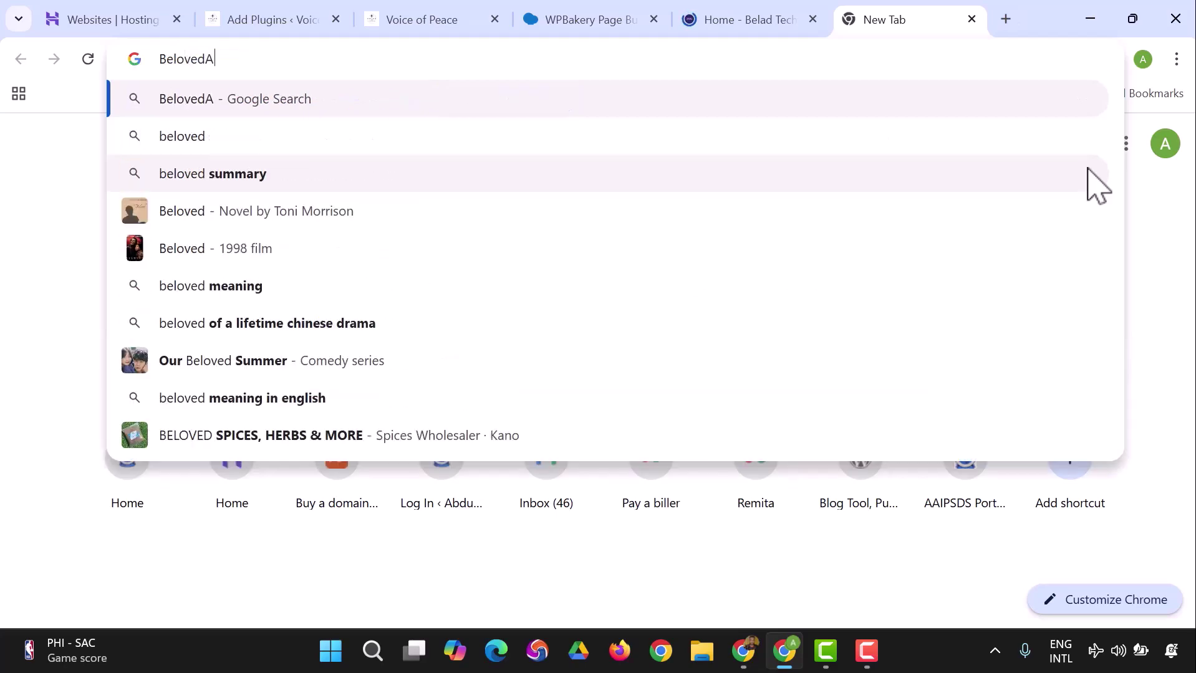
{"action": "type", "text": "dejuyigbe"}
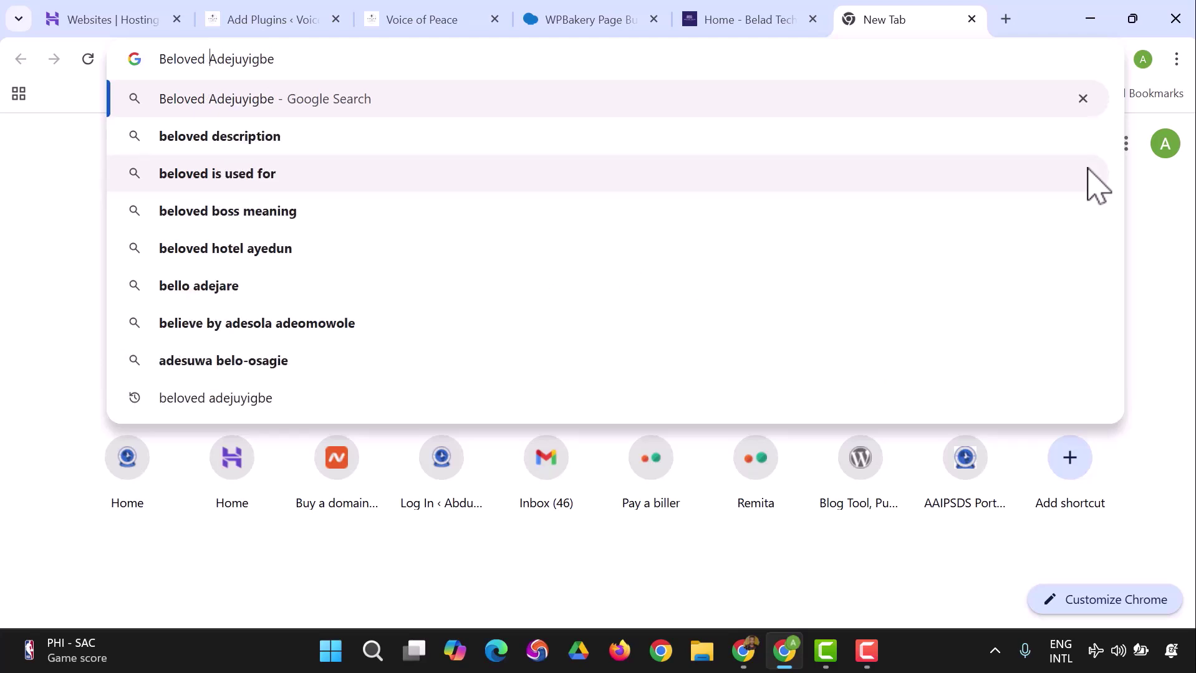
{"action": "key", "text": "Return"}
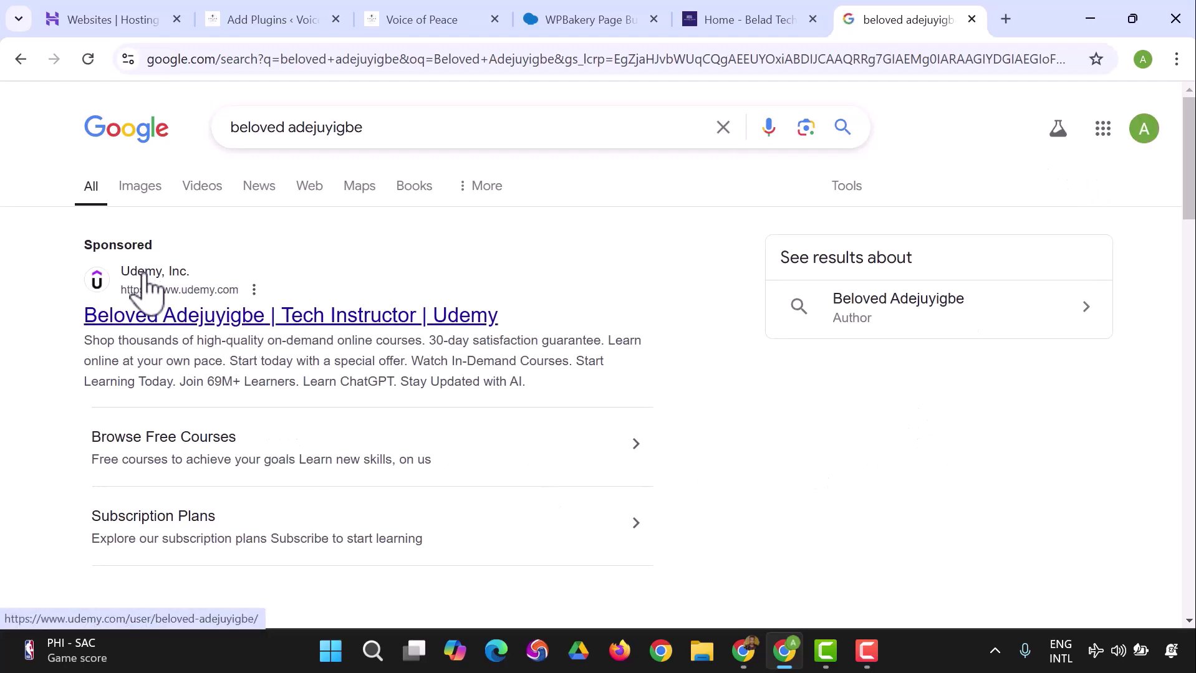
{"action": "left_click", "coordinate": [189, 317]}
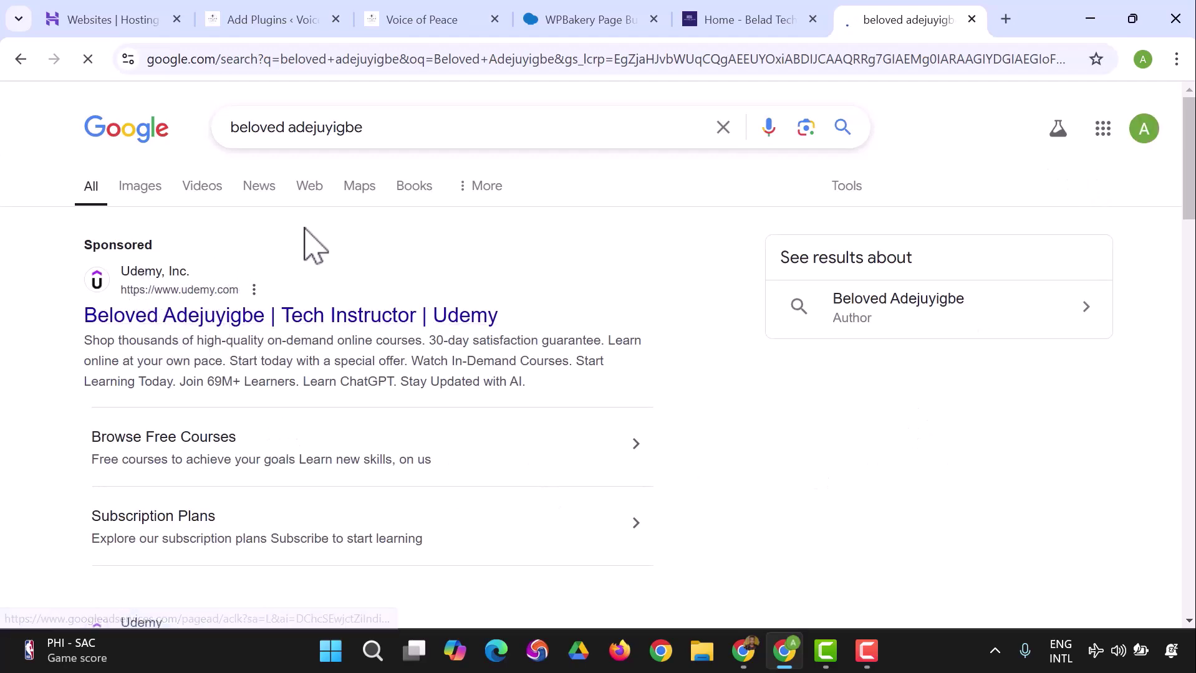
{"action": "scroll", "coordinate": [873, 349], "scroll_direction": "down", "scroll_amount": 2}
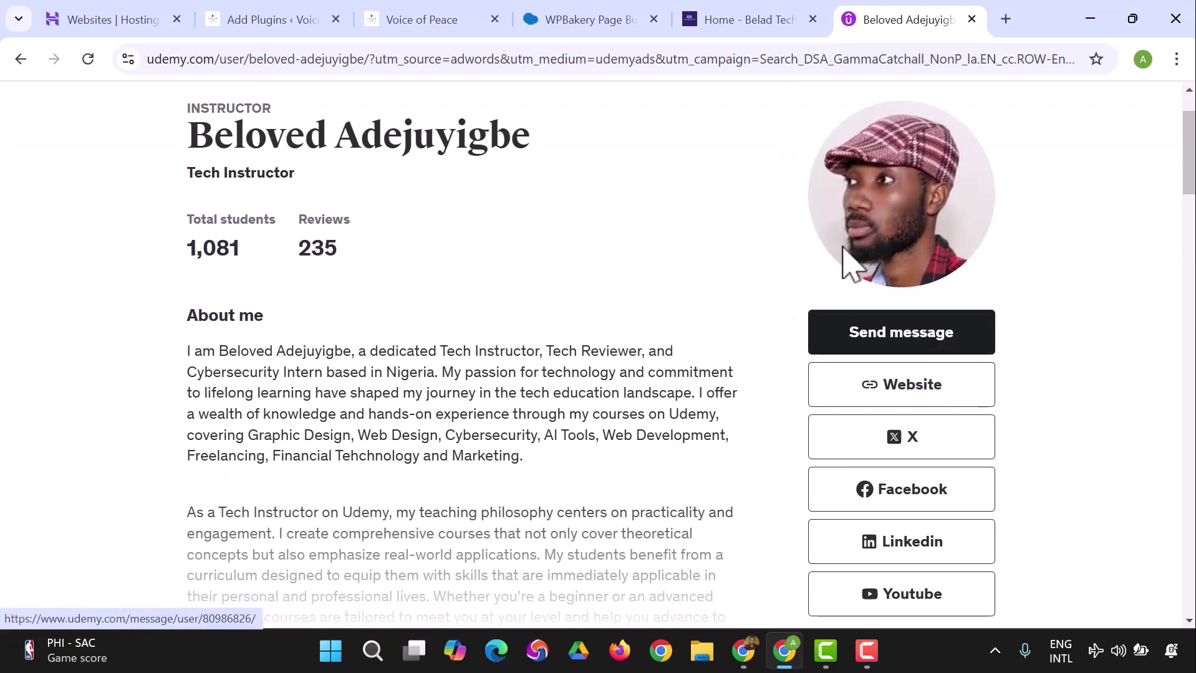
{"action": "left_click", "coordinate": [897, 394]}
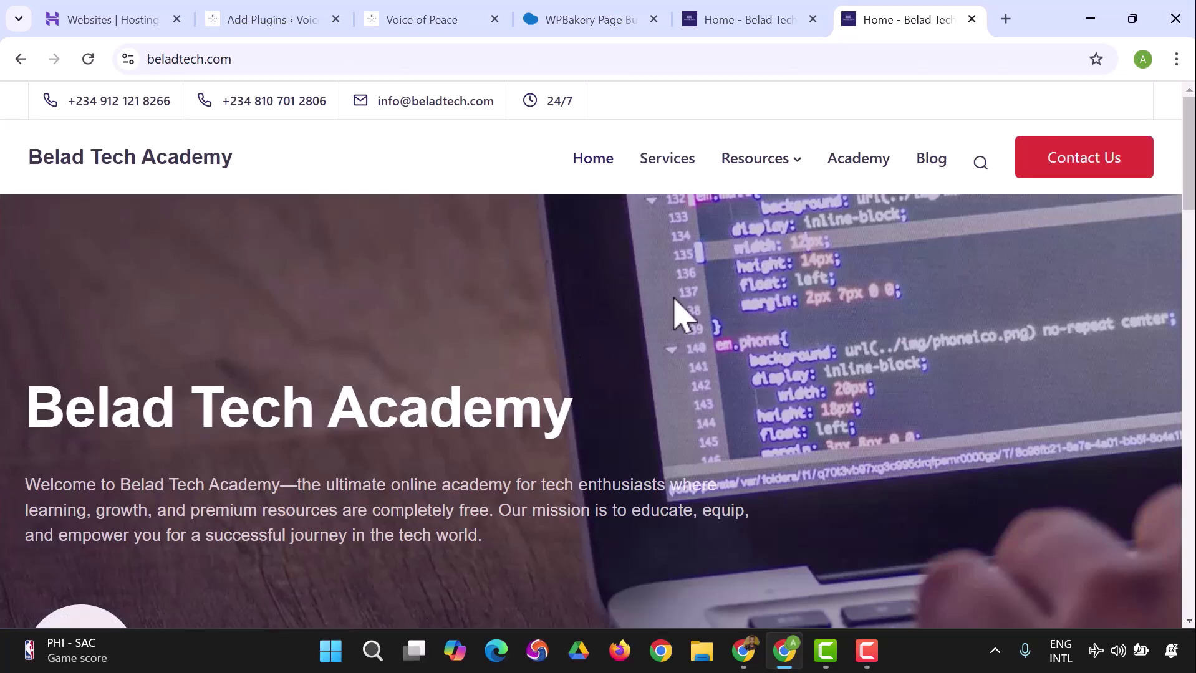
On the other Belad Tech Academy tab, search the site for 'WPBakery'.
{"action": "left_click", "coordinate": [748, 16]}
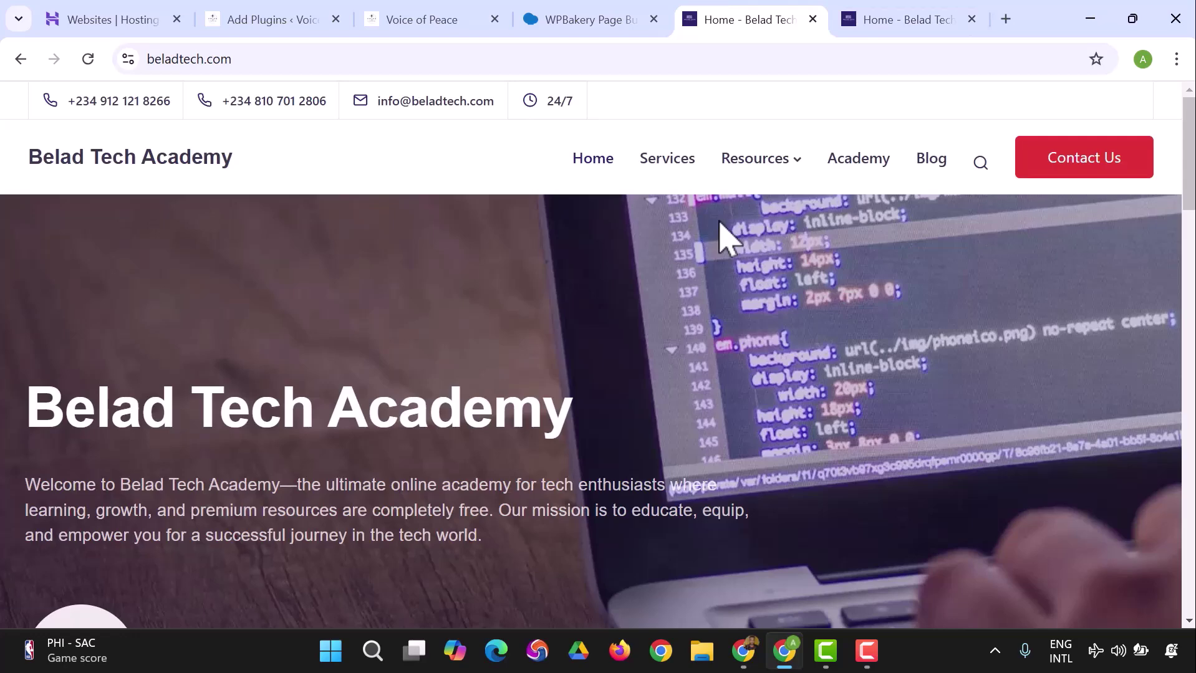
{"action": "mouse_move", "coordinate": [717, 187]}
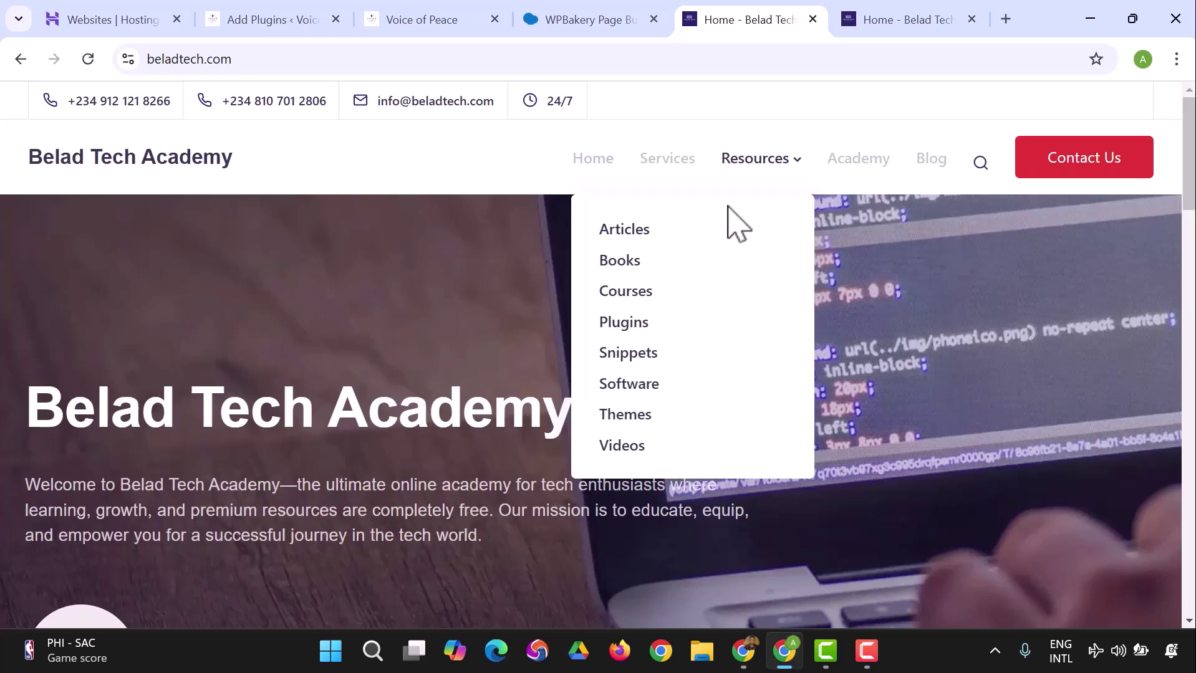
{"action": "left_click", "coordinate": [977, 166]}
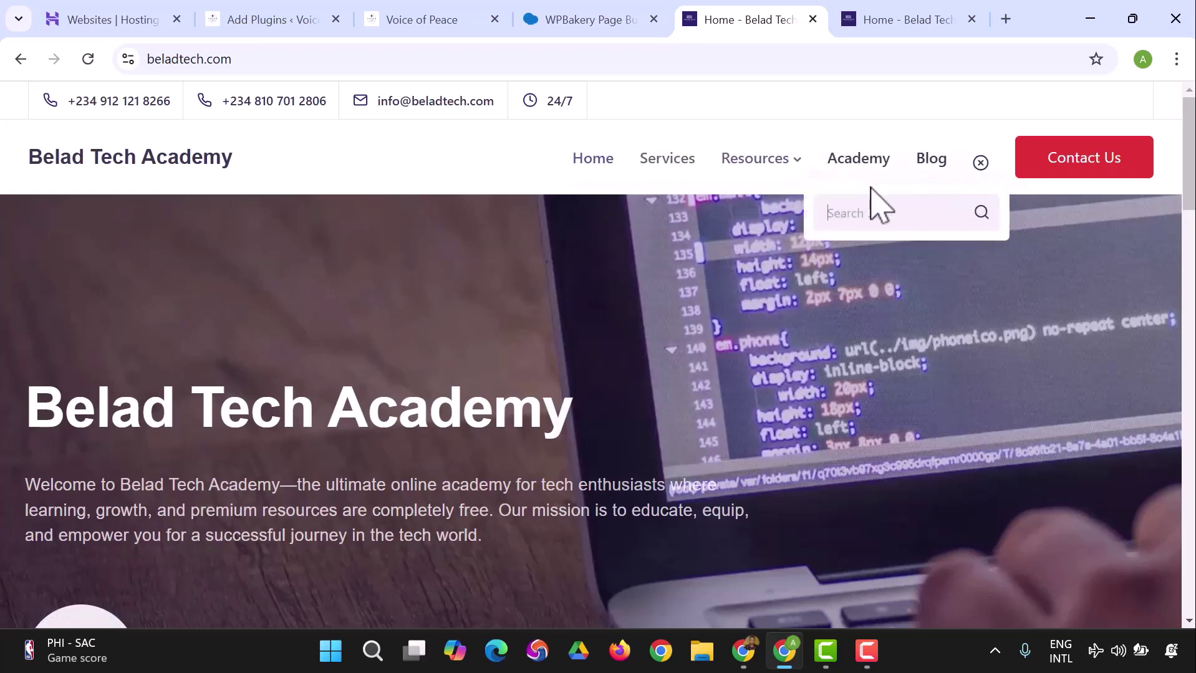
{"action": "left_click", "coordinate": [871, 213]}
{"action": "type", "text": "WPB"}
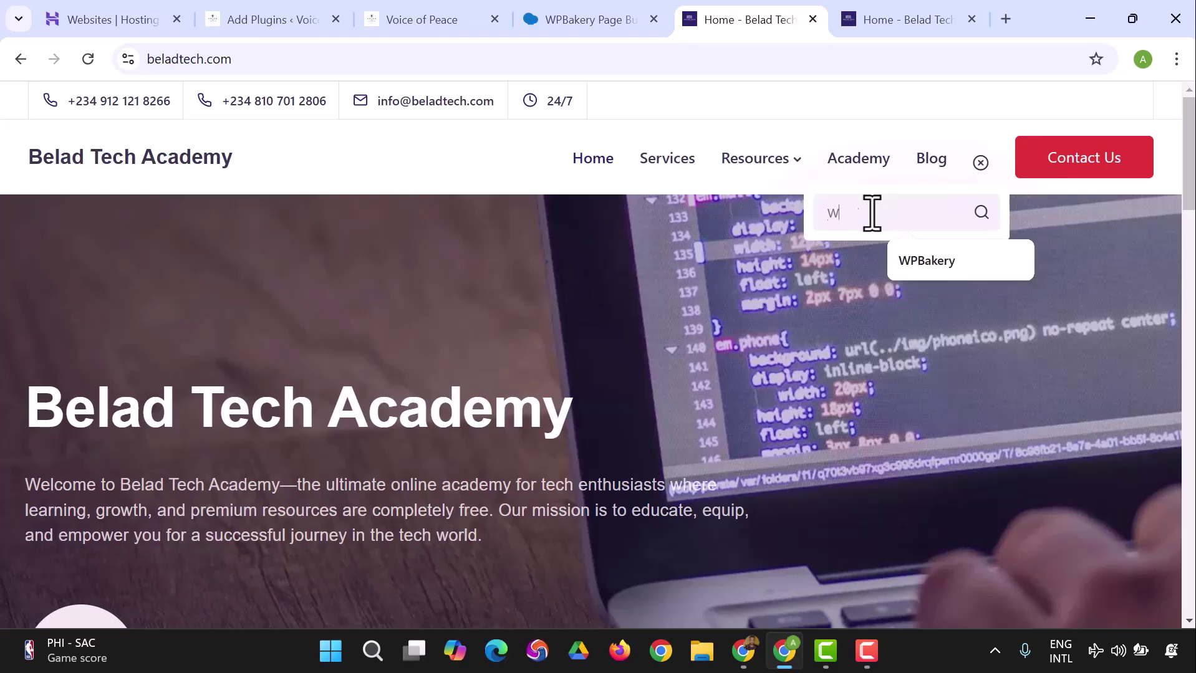
{"action": "key", "text": "BackSpace"}
{"action": "type", "text": "Bakery"}
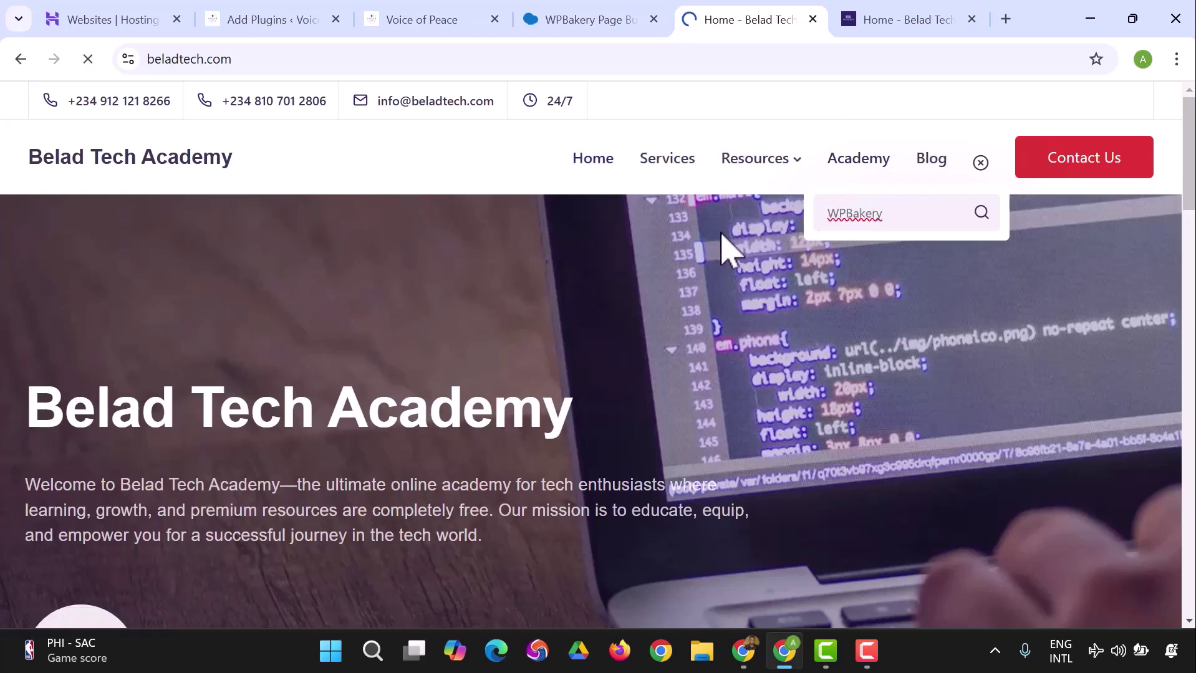
{"action": "scroll", "coordinate": [686, 255], "scroll_direction": "down", "scroll_amount": 5}
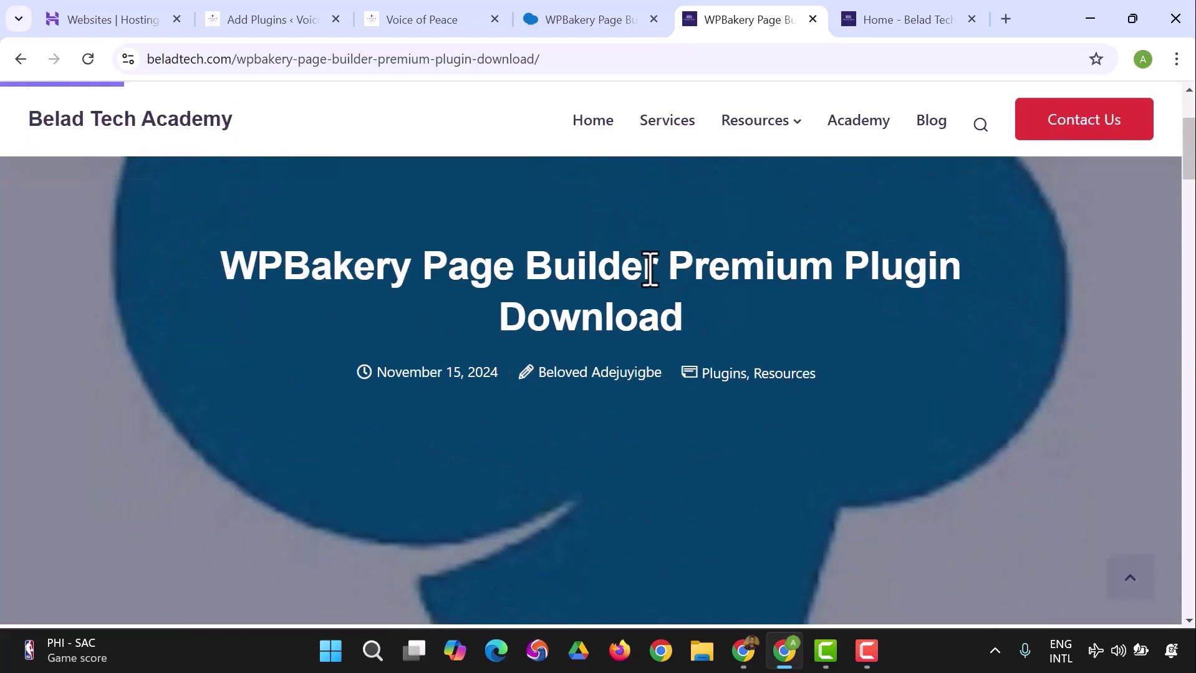
Scroll through the WPBakery download post, comparing it with the wpbakery.com license pricing tab.
{"action": "scroll", "coordinate": [653, 272], "scroll_direction": "down", "scroll_amount": 10}
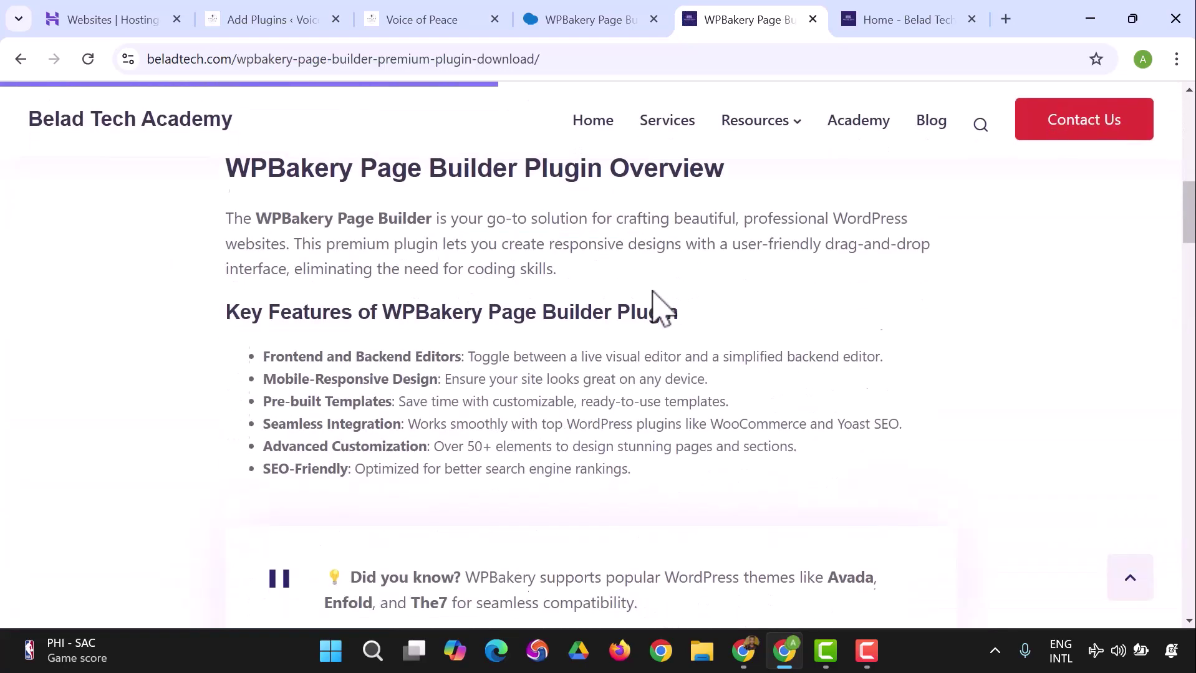
{"action": "scroll", "coordinate": [654, 292], "scroll_direction": "down", "scroll_amount": 10}
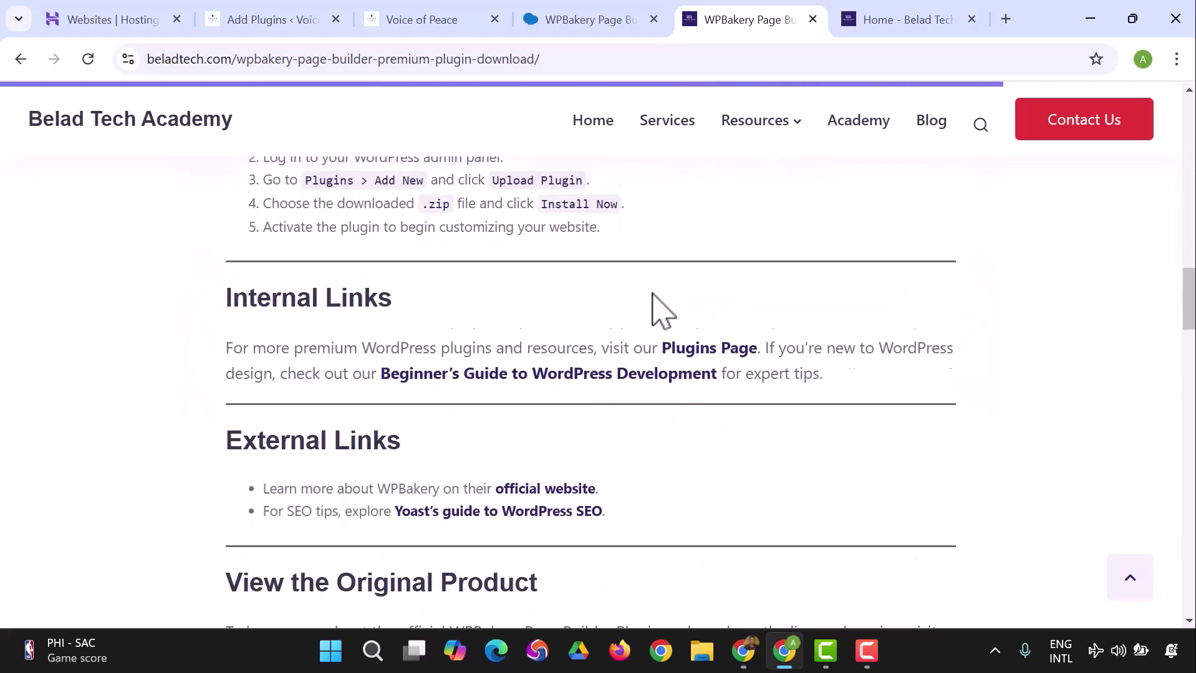
{"action": "scroll", "coordinate": [623, 349], "scroll_direction": "down", "scroll_amount": 2}
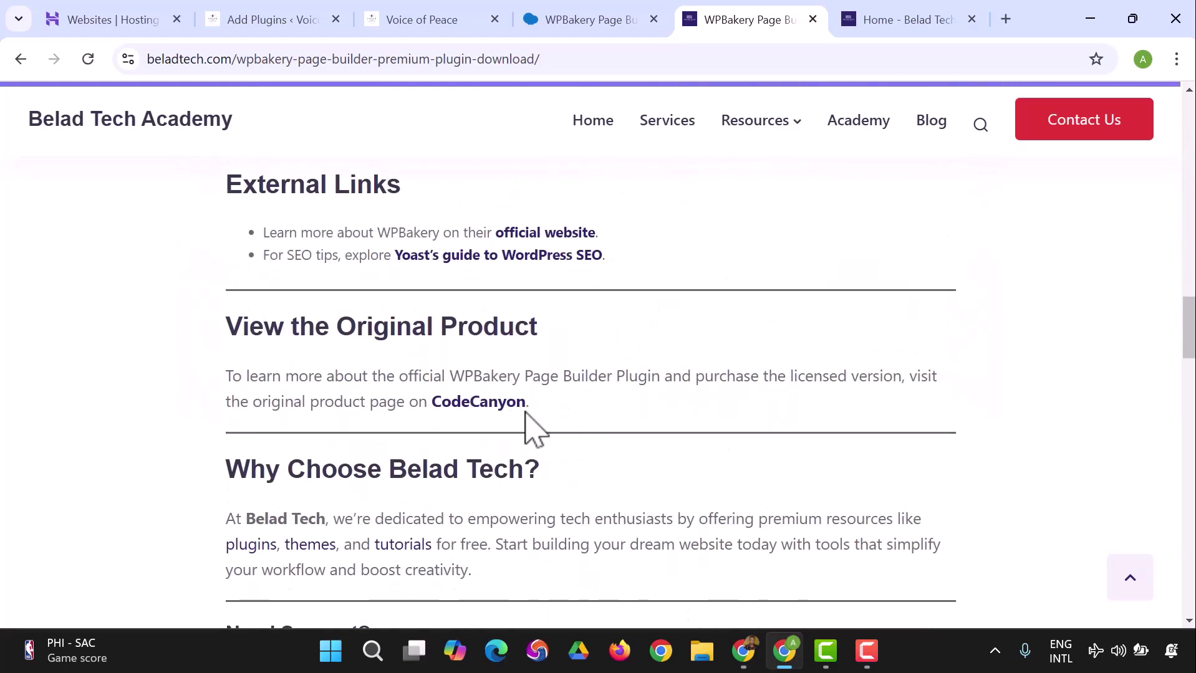
{"action": "scroll", "coordinate": [499, 409], "scroll_direction": "down", "scroll_amount": 1}
{"action": "scroll", "coordinate": [485, 399], "scroll_direction": "down", "scroll_amount": 3}
{"action": "scroll", "coordinate": [487, 402], "scroll_direction": "up", "scroll_amount": 6}
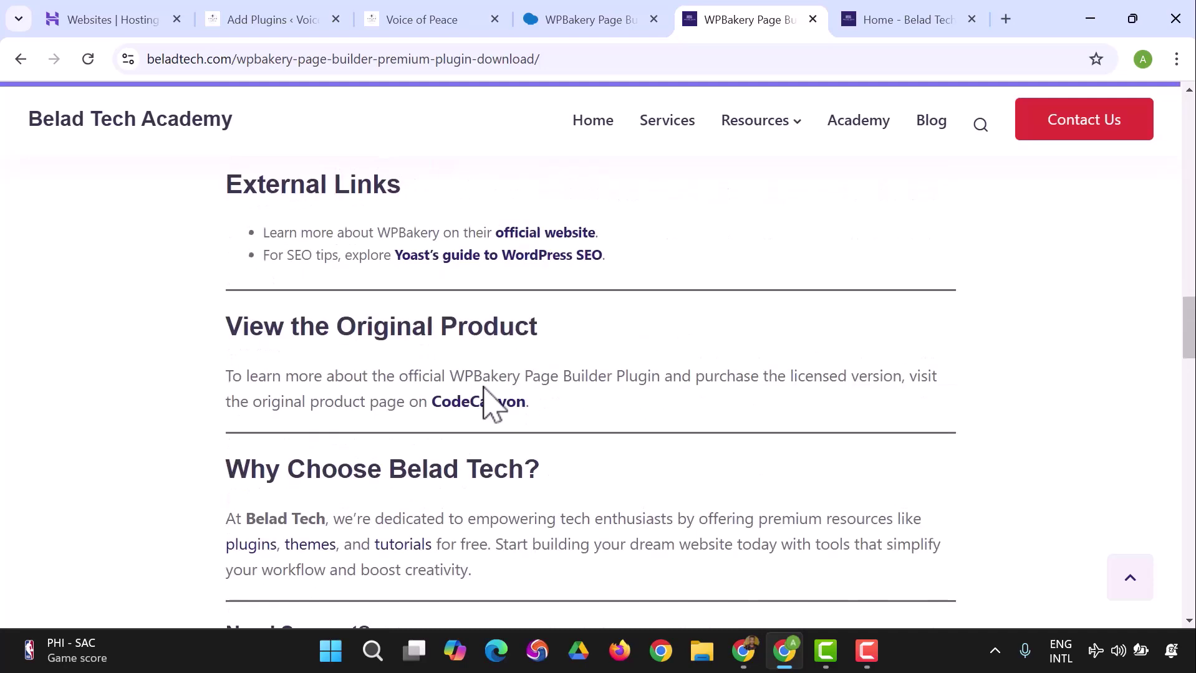
{"action": "left_click", "coordinate": [598, 18]}
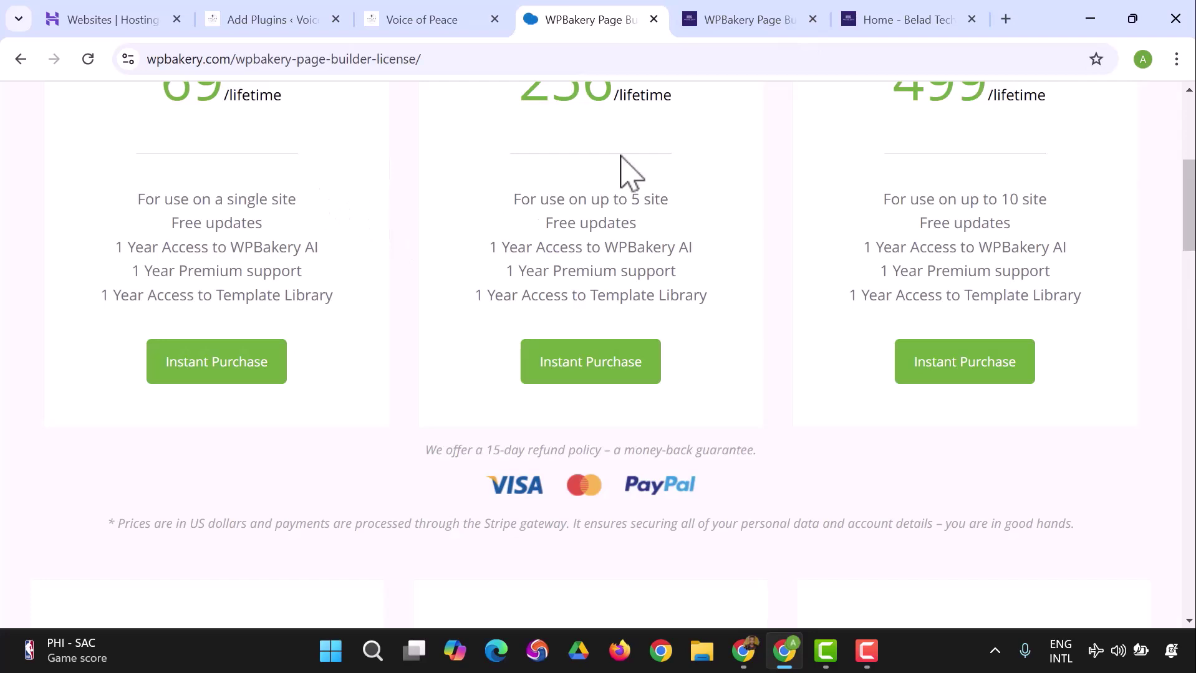
{"action": "left_click", "coordinate": [755, 26]}
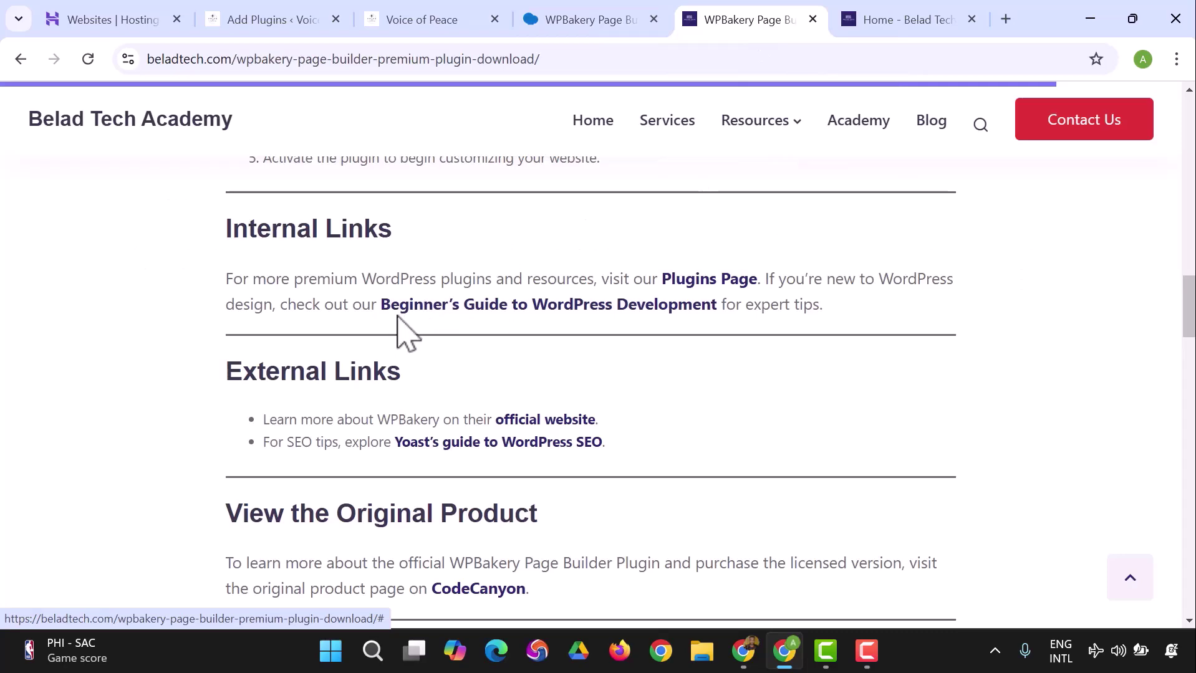
Scroll the post to locate the 'Download WPBakery Plugin' link.
{"action": "scroll", "coordinate": [397, 315], "scroll_direction": "down", "scroll_amount": 3}
{"action": "scroll", "coordinate": [396, 314], "scroll_direction": "down", "scroll_amount": 6}
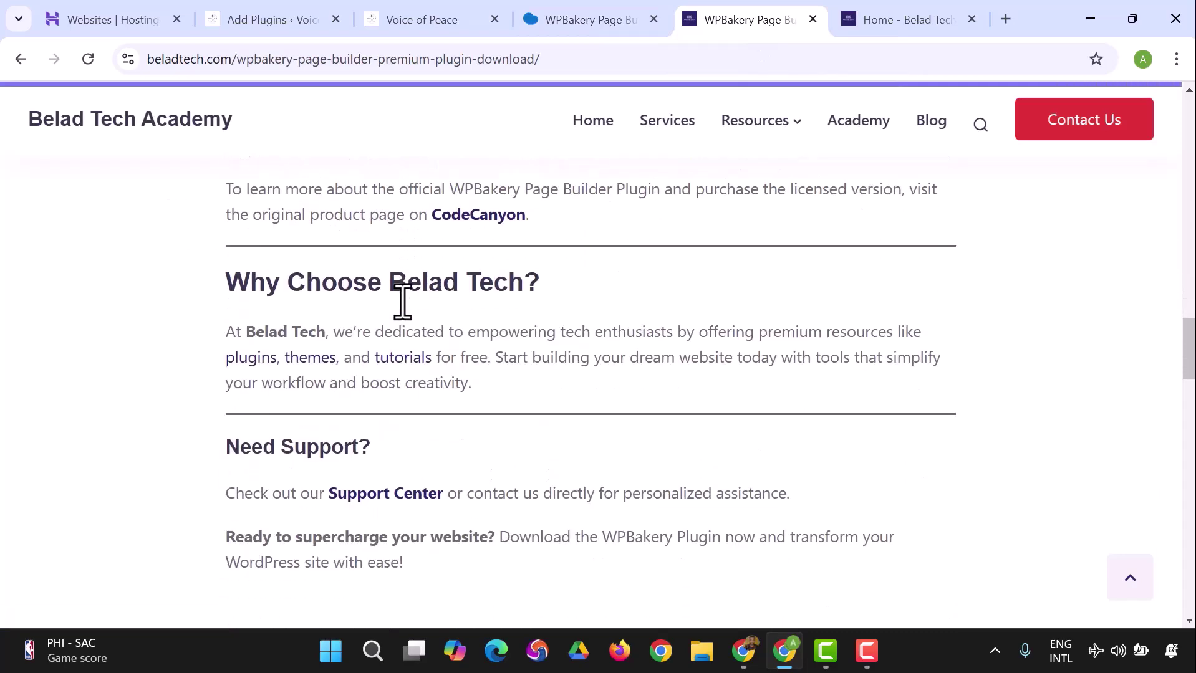
{"action": "scroll", "coordinate": [428, 330], "scroll_direction": "up", "scroll_amount": 6}
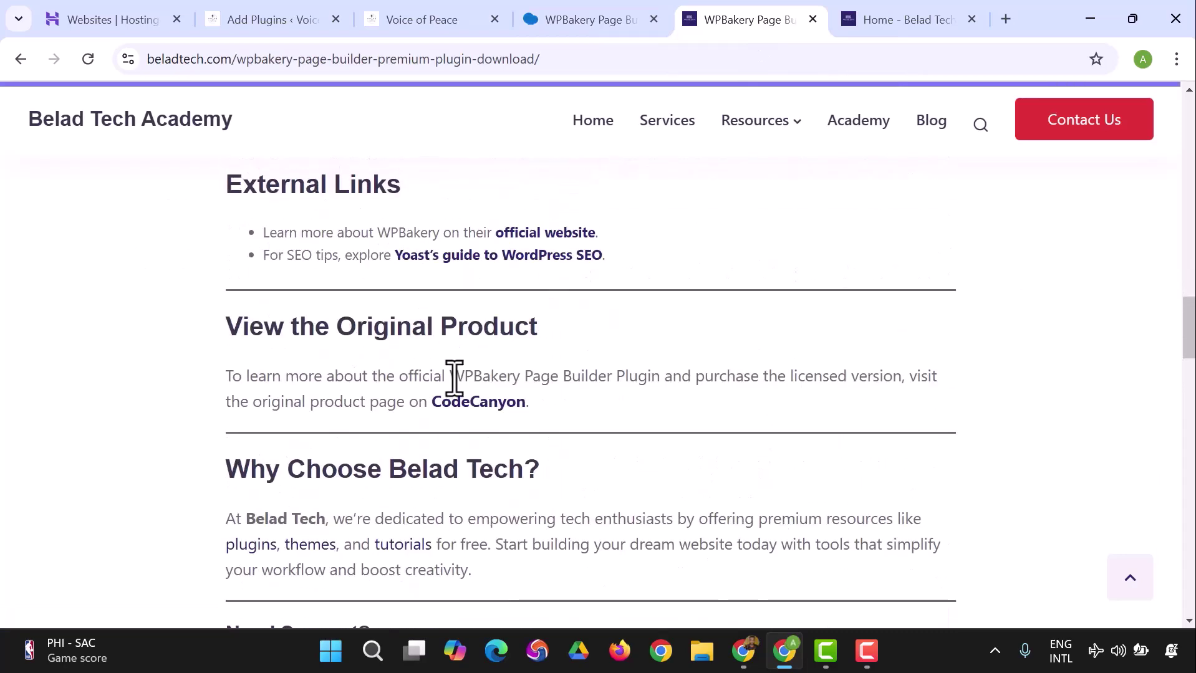
{"action": "scroll", "coordinate": [474, 372], "scroll_direction": "up", "scroll_amount": 2}
{"action": "scroll", "coordinate": [483, 365], "scroll_direction": "up", "scroll_amount": 2}
{"action": "scroll", "coordinate": [517, 340], "scroll_direction": "up", "scroll_amount": 4}
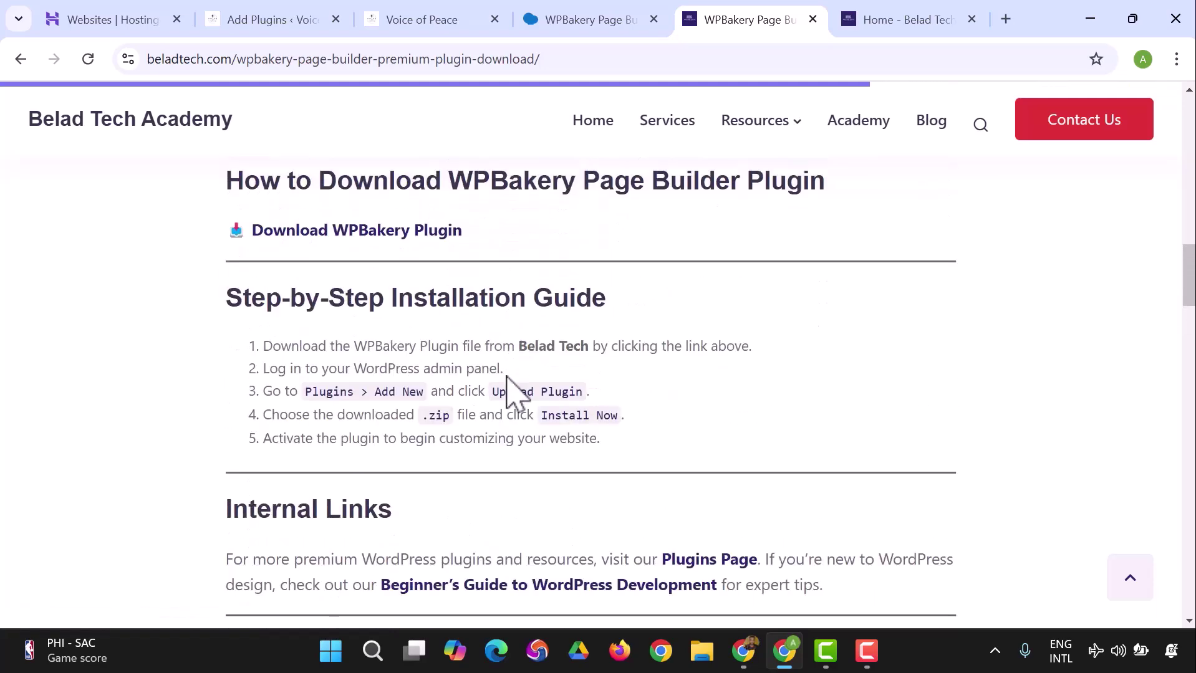
{"action": "scroll", "coordinate": [382, 371], "scroll_direction": "up", "scroll_amount": 2}
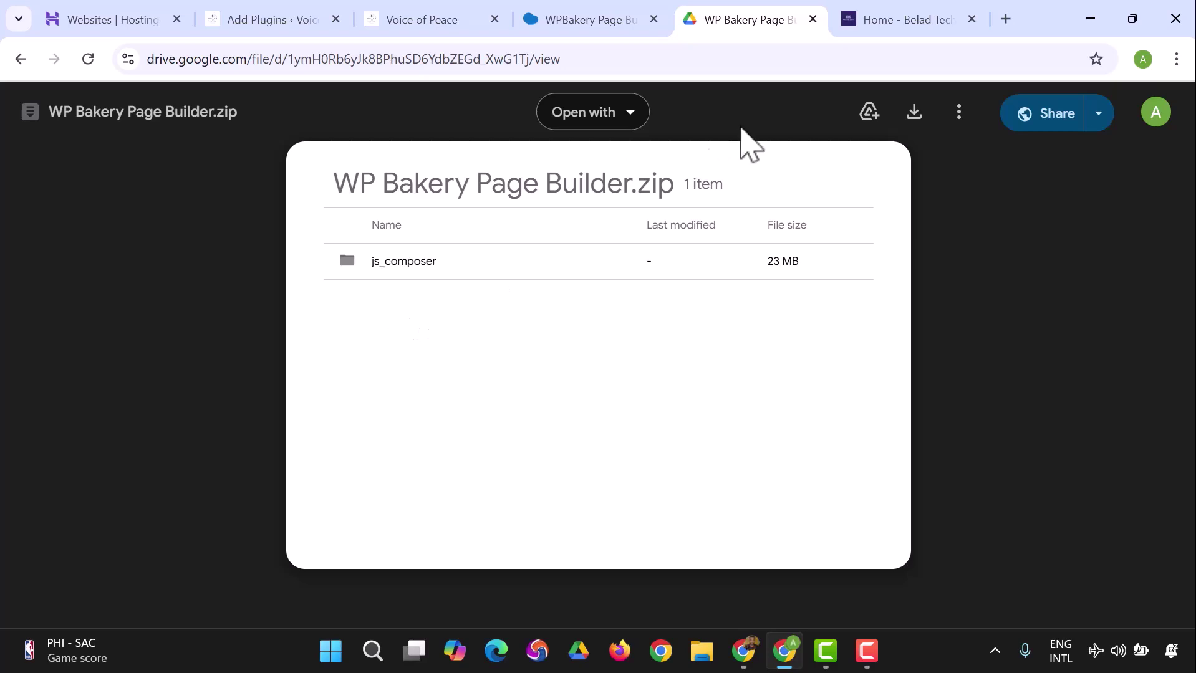
Download WP Bakery Page Builder.zip from Drive and confirm the 6.6 MB file shows Done.
{"action": "left_click", "coordinate": [913, 113]}
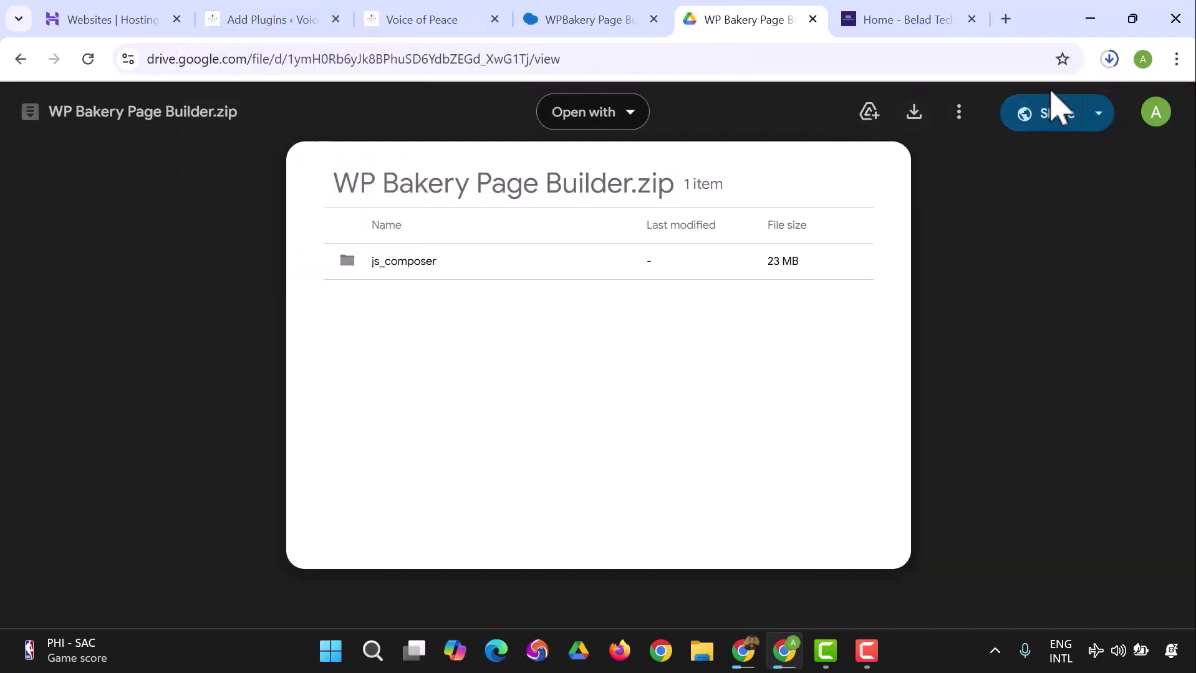
{"action": "left_click", "coordinate": [1111, 60]}
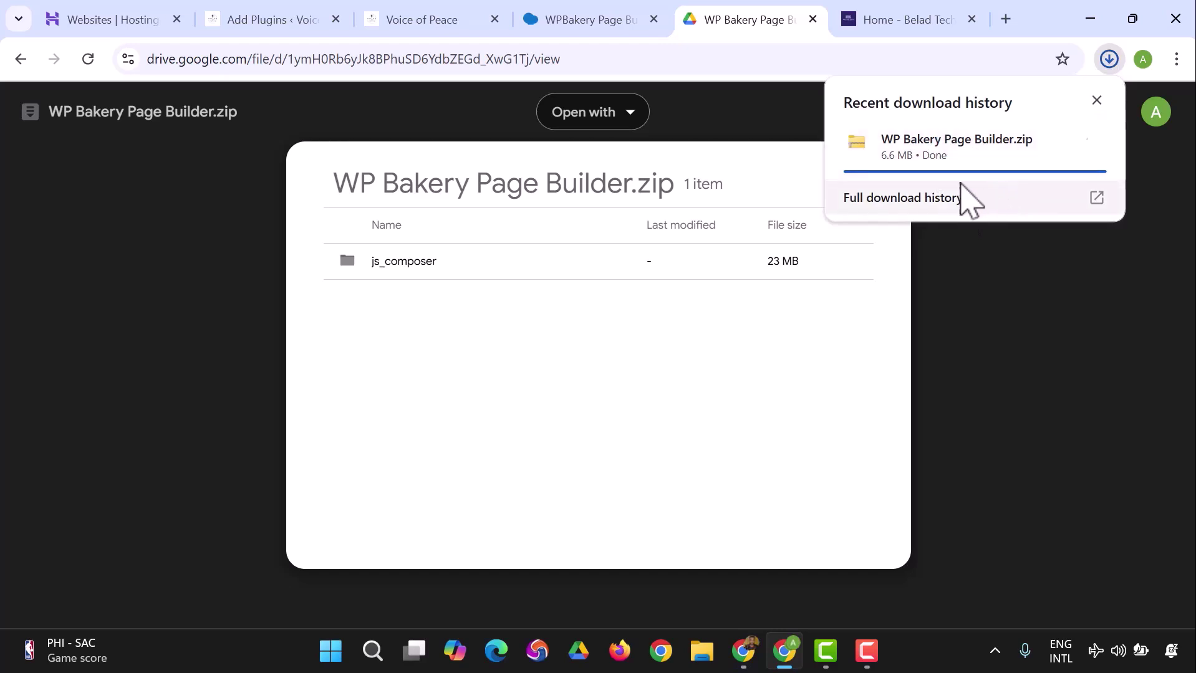
In Downloads, open the WP Bakery Page Builder zip, inspect its js_composer folder, then return to Downloads.
{"action": "left_click", "coordinate": [712, 662]}
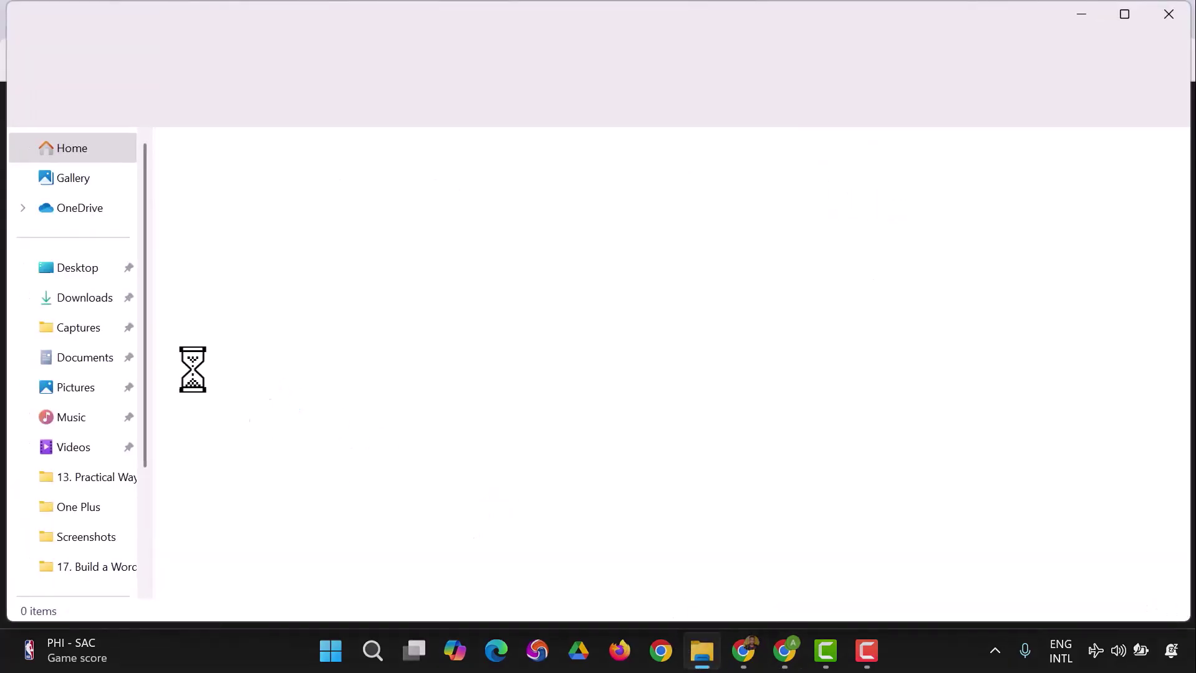
{"action": "left_click", "coordinate": [72, 302]}
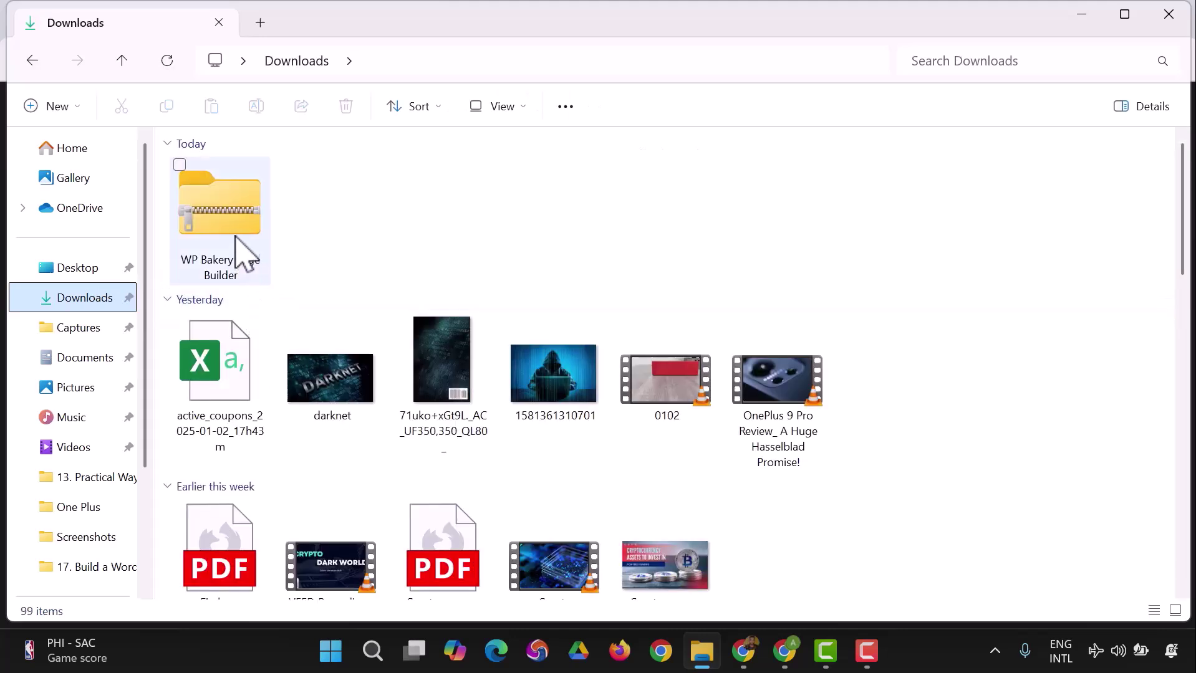
{"action": "left_click", "coordinate": [237, 228]}
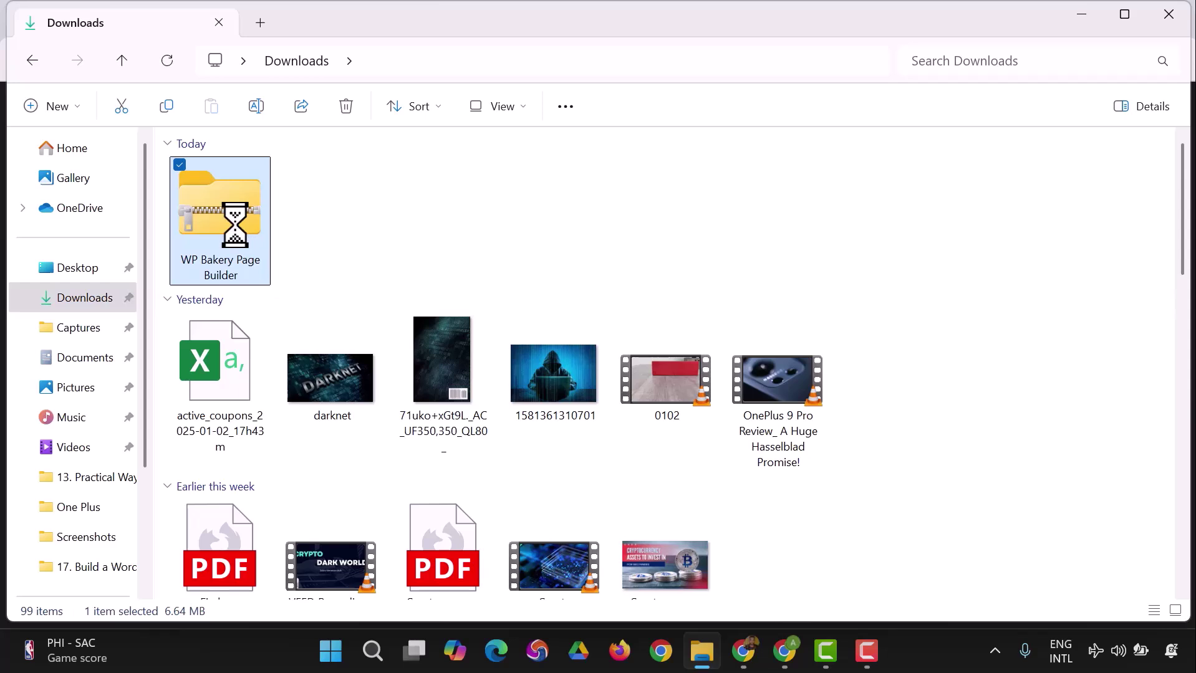
{"action": "double_click", "coordinate": [236, 227]}
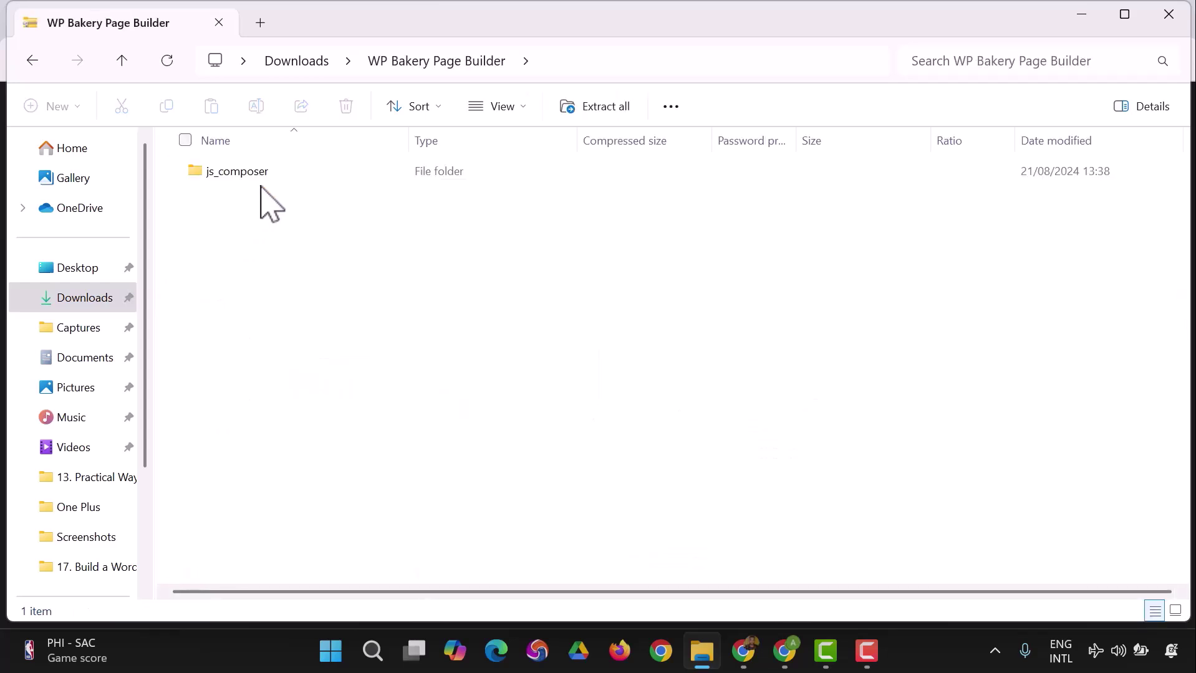
{"action": "double_click", "coordinate": [270, 175]}
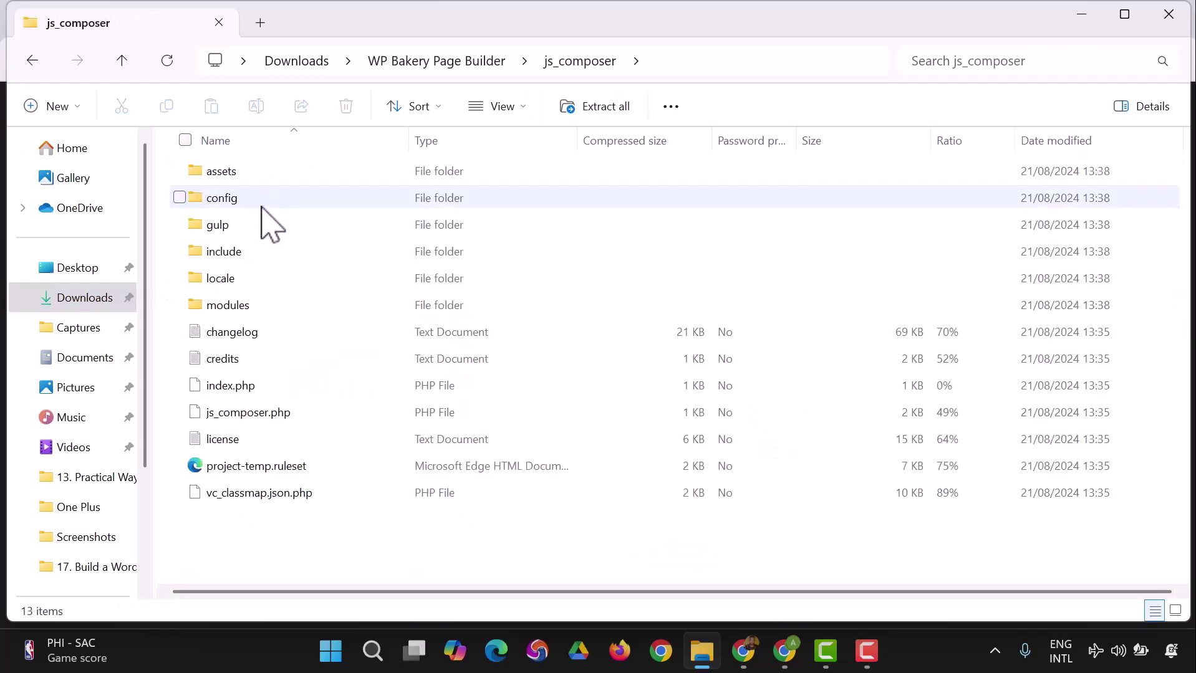
{"action": "left_click", "coordinate": [34, 62]}
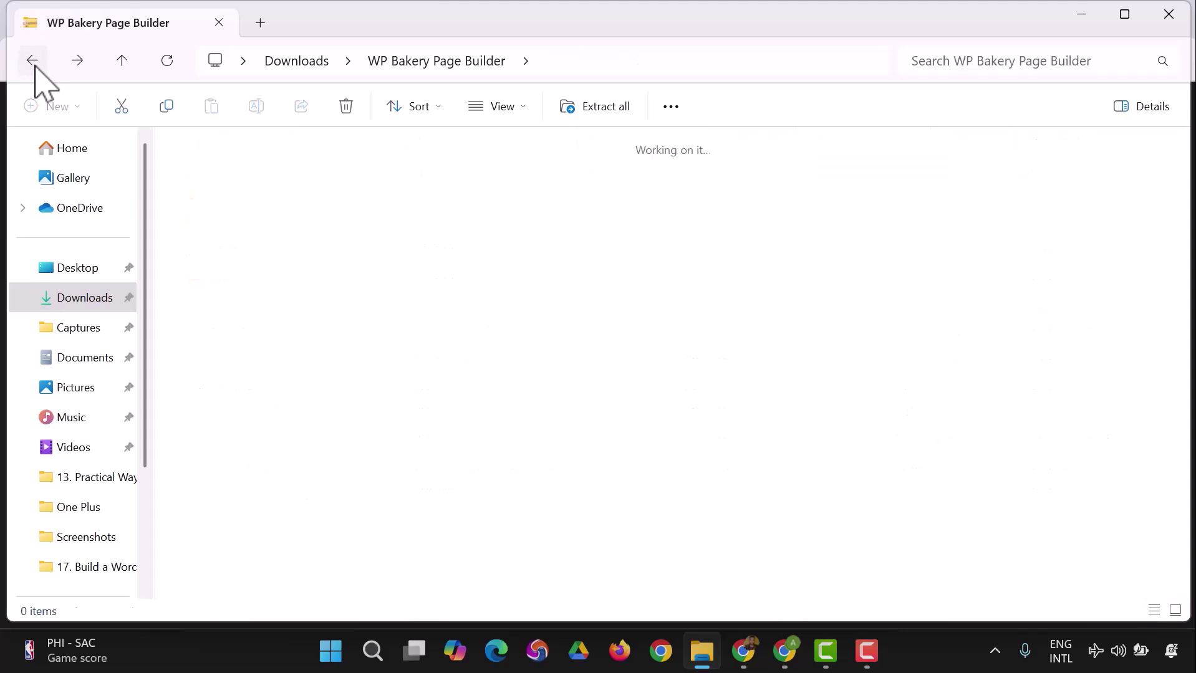
{"action": "left_click", "coordinate": [33, 62]}
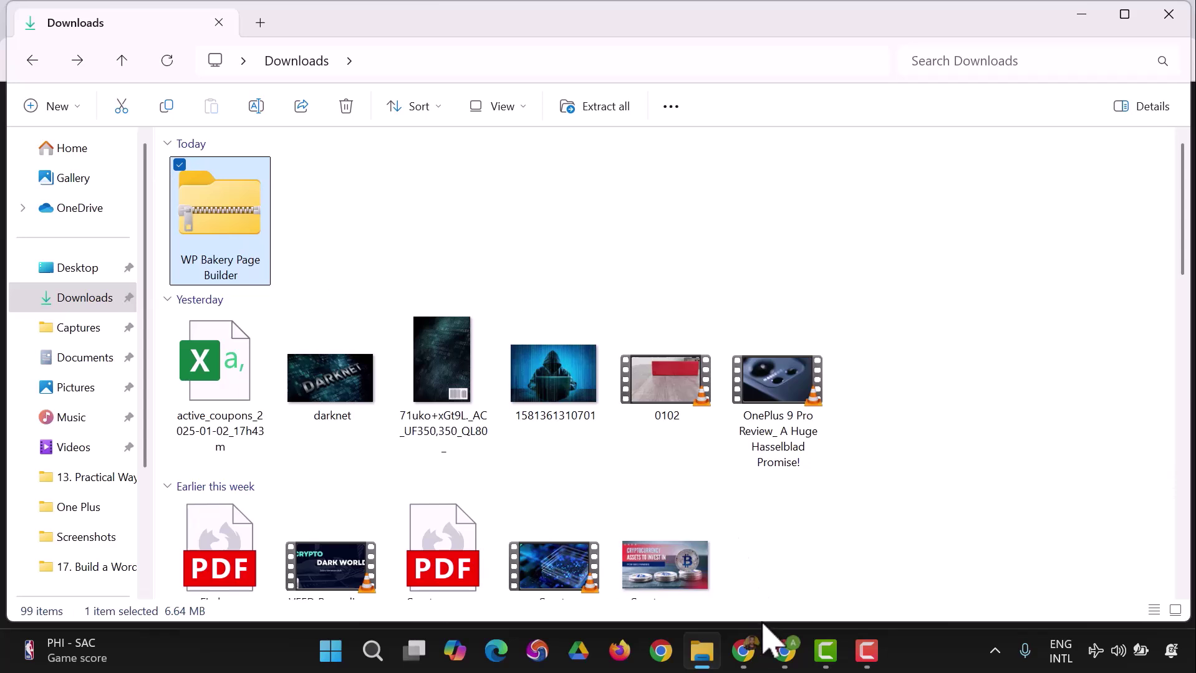
Open the Upload Plugin form on the WordPress Add Plugins page.
{"action": "left_click", "coordinate": [780, 654]}
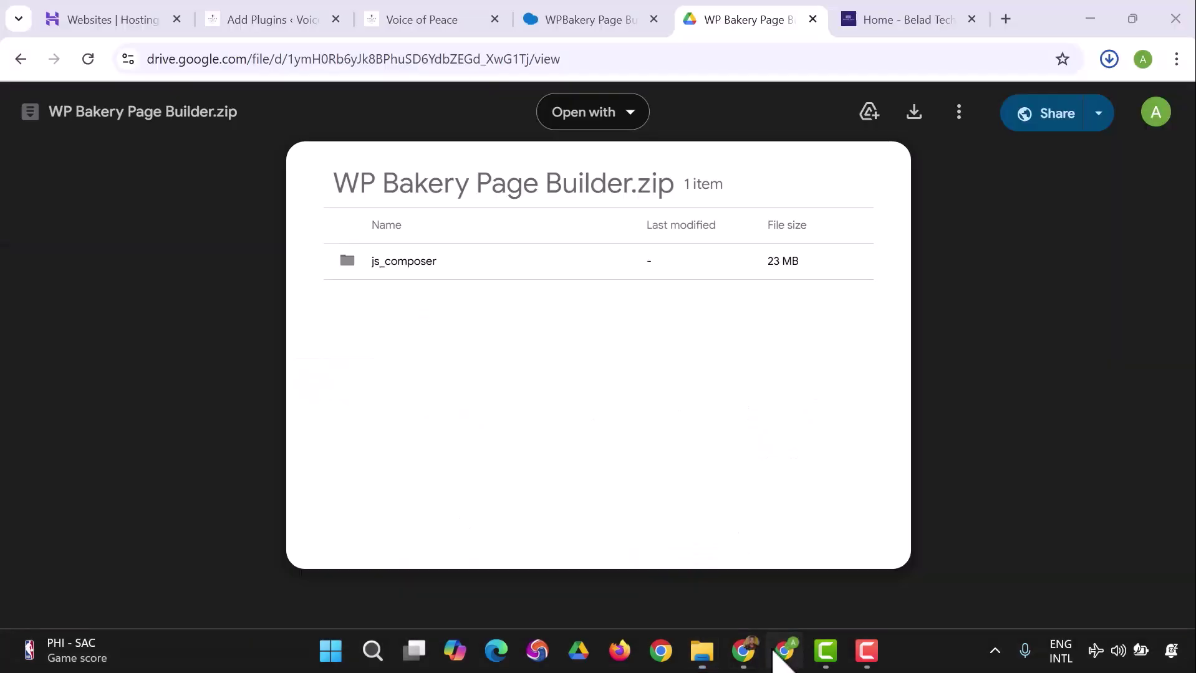
{"action": "left_click", "coordinate": [244, 24]}
{"action": "scroll", "coordinate": [307, 278], "scroll_direction": "up", "scroll_amount": 15}
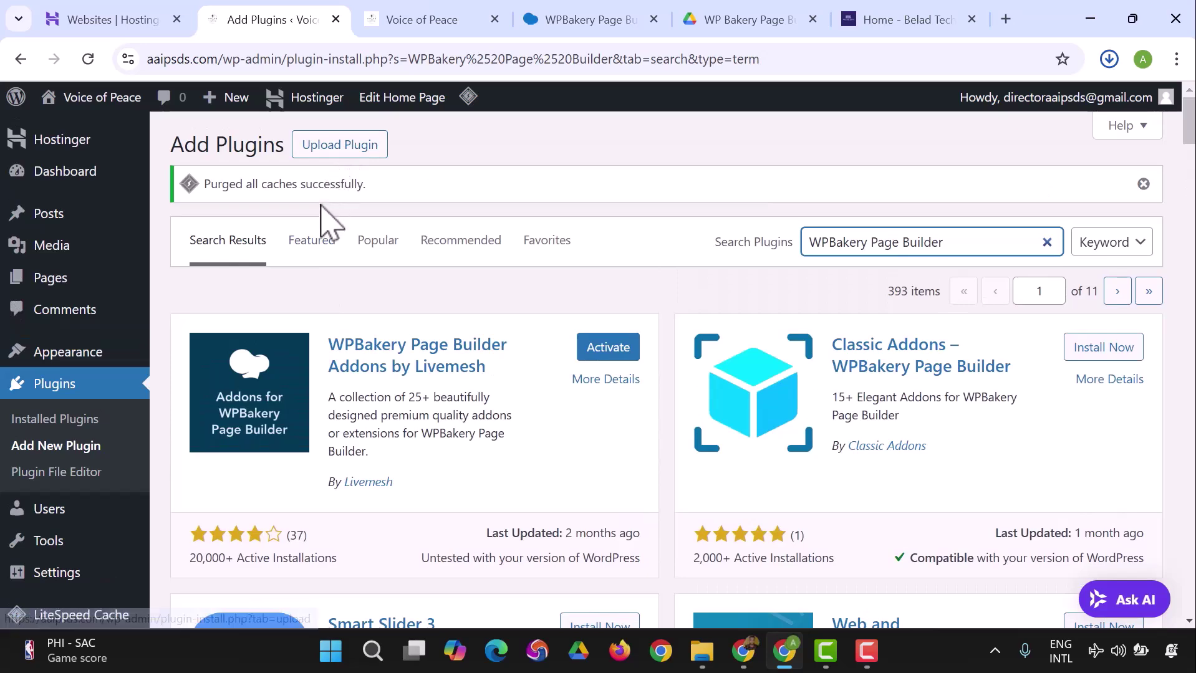
{"action": "left_click", "coordinate": [112, 393]}
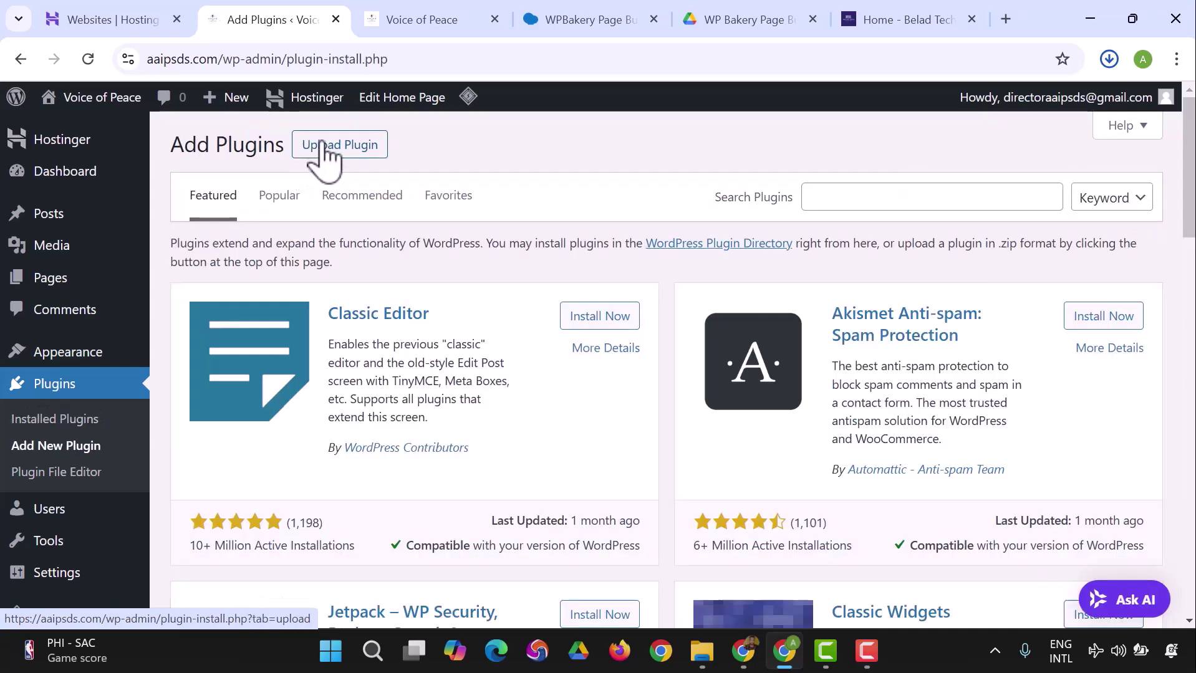
{"action": "left_click", "coordinate": [338, 157]}
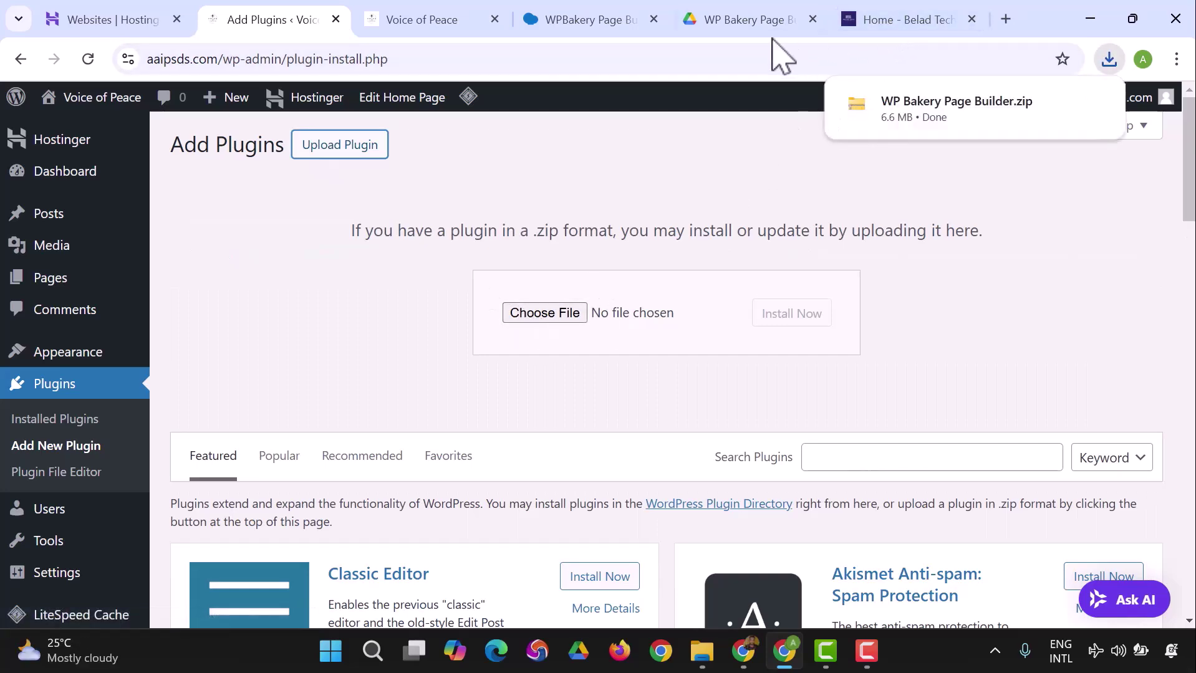
Choose WP Bakery Page Builder.zip from Downloads as the plugin file to install.
{"action": "left_click", "coordinate": [880, 25]}
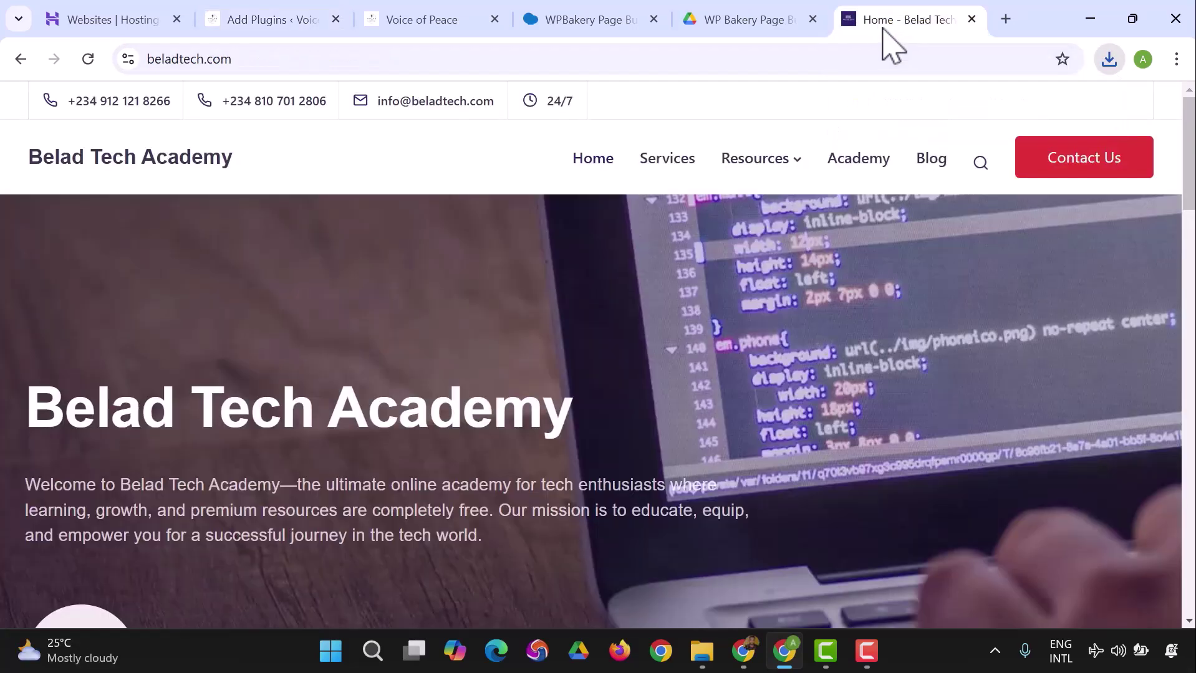
{"action": "left_click", "coordinate": [258, 22]}
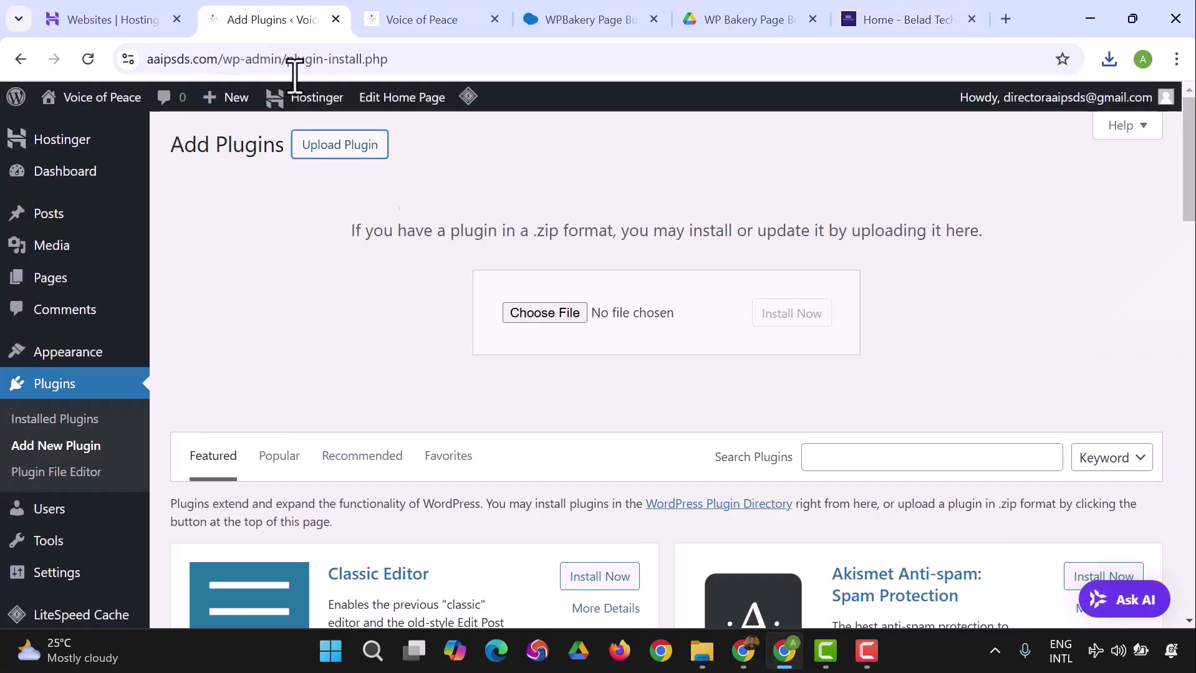
{"action": "left_click", "coordinate": [554, 316]}
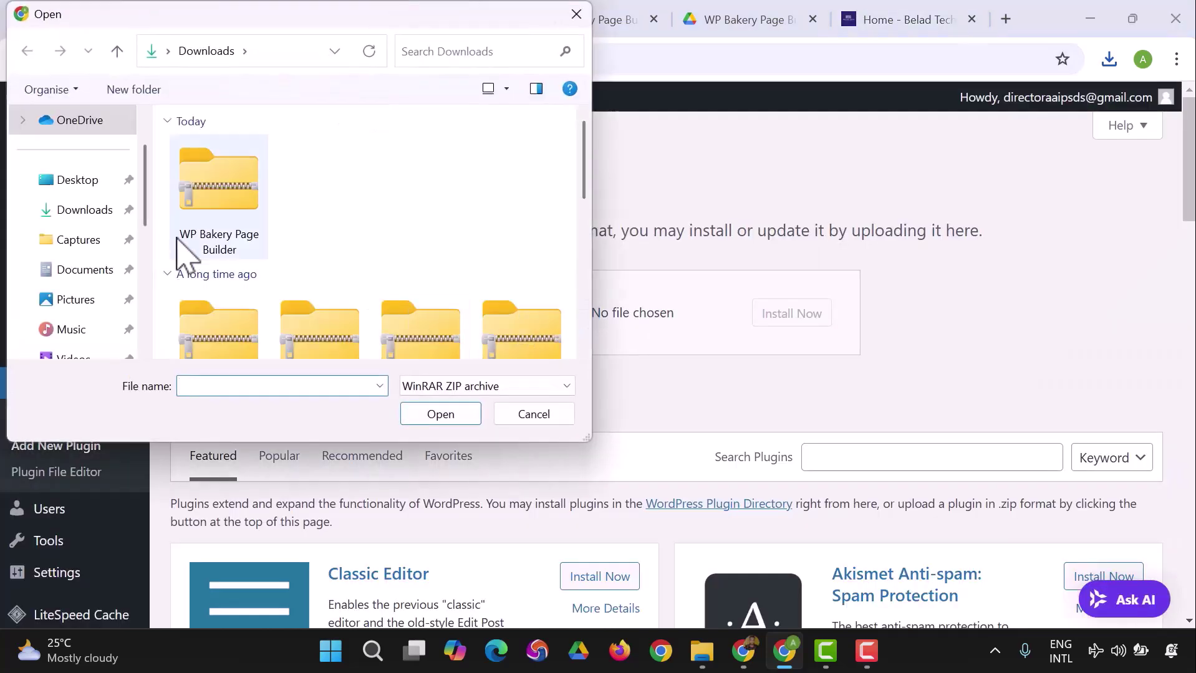
{"action": "left_click", "coordinate": [198, 194]}
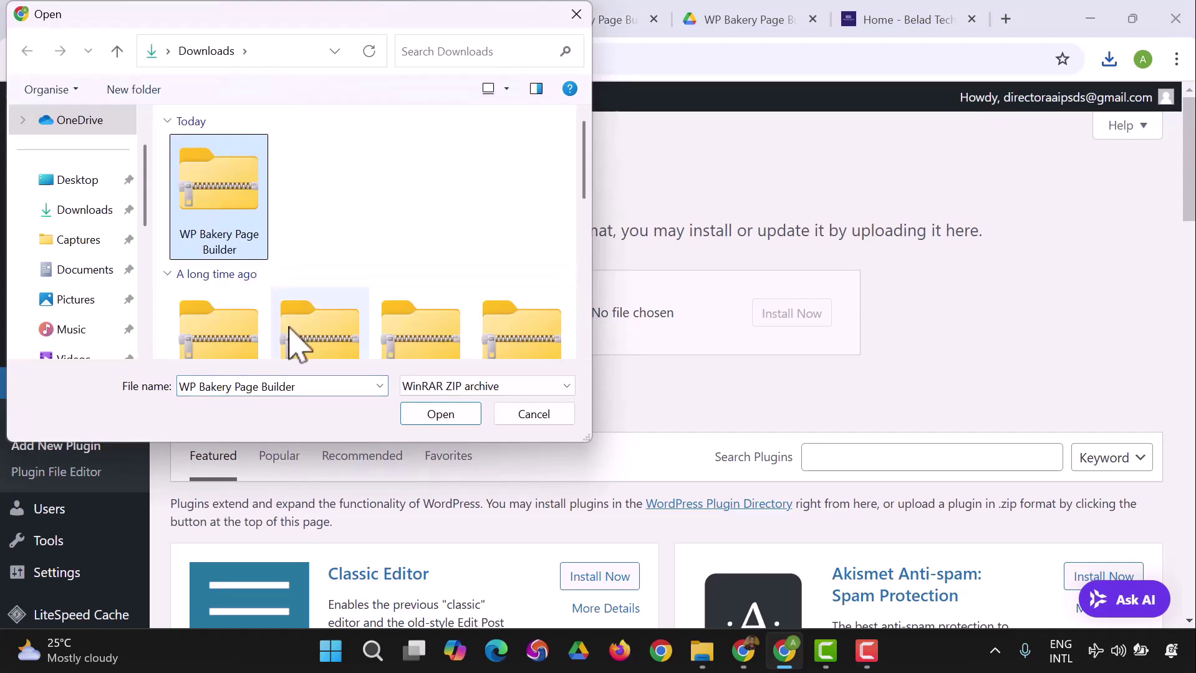
{"action": "left_click", "coordinate": [417, 413]}
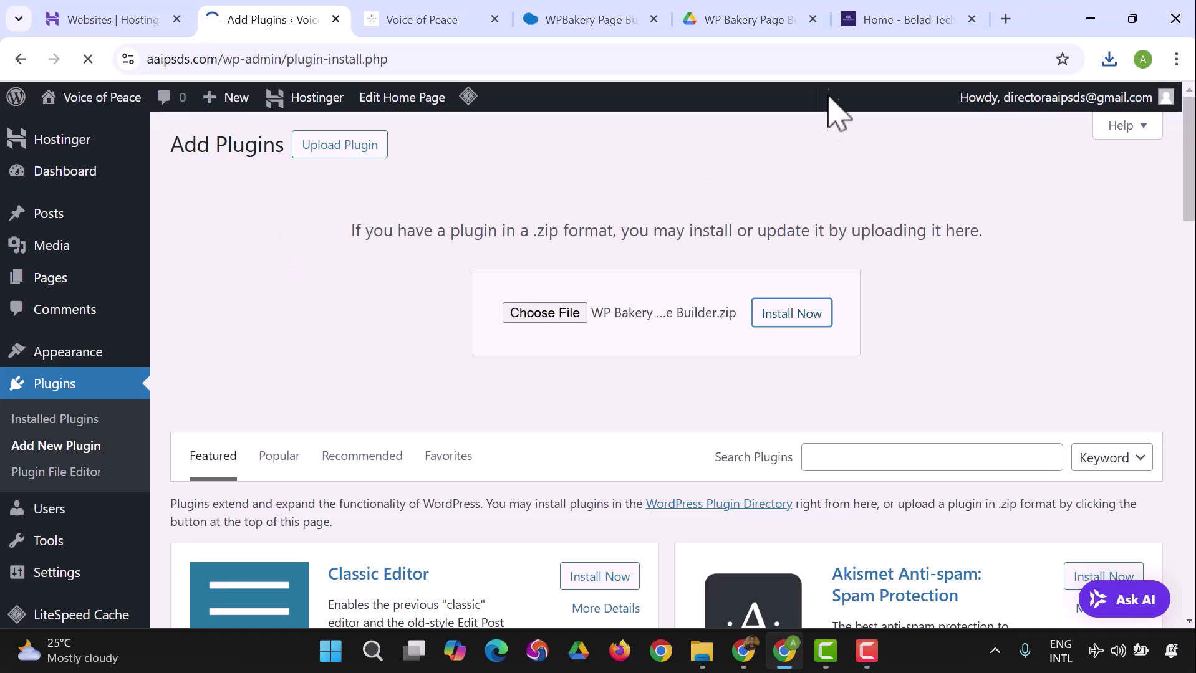
Return to the WordPress tab and wait for 'Plugin installed successfully' for WP Bakery Page Builder.
{"action": "left_click", "coordinate": [748, 20]}
{"action": "left_click", "coordinate": [21, 59]}
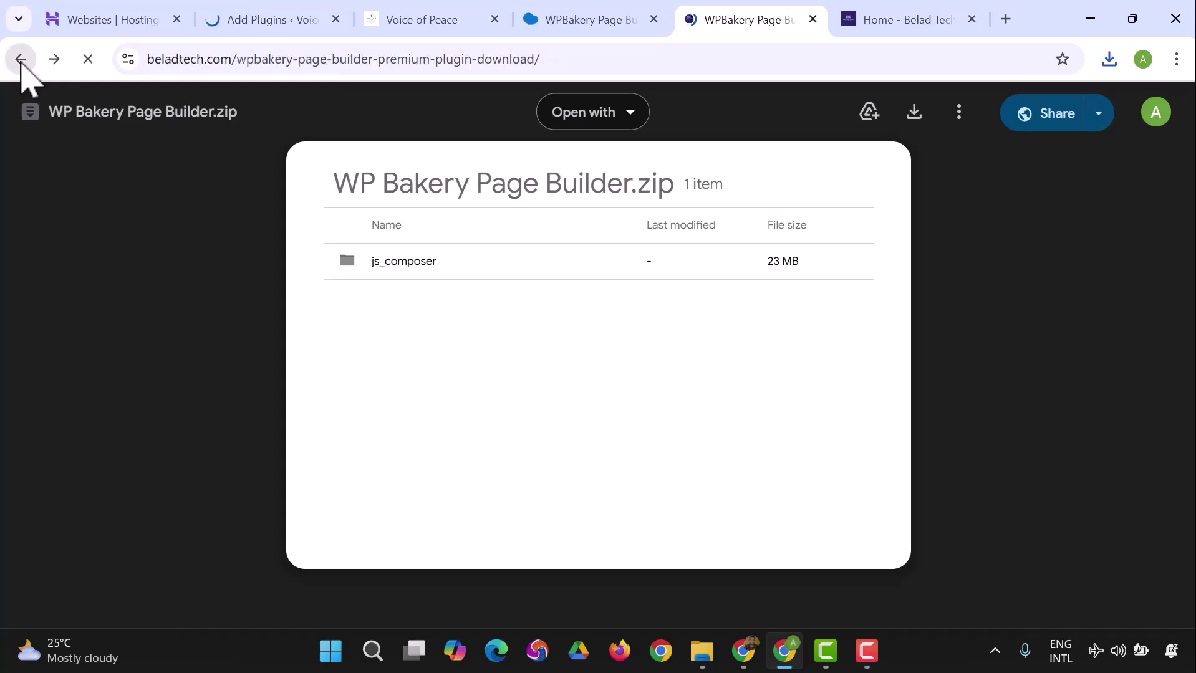
{"action": "left_click", "coordinate": [123, 25]}
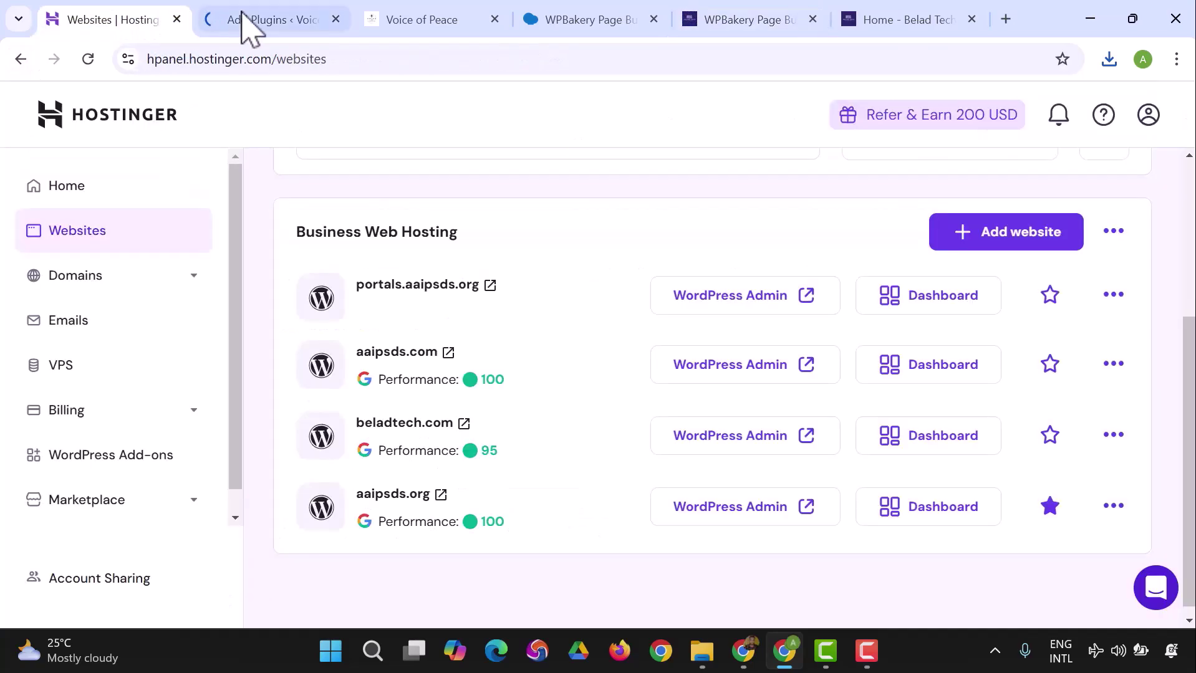
{"action": "left_click", "coordinate": [245, 22]}
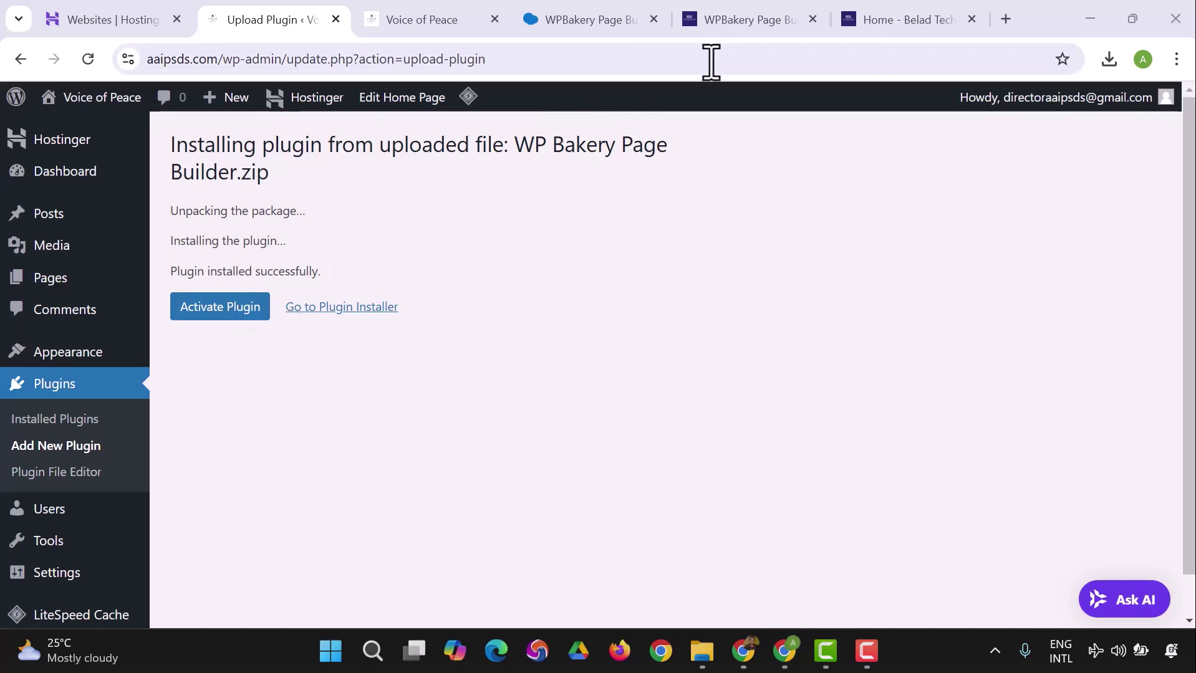
{"action": "mouse_move", "coordinate": [743, 30]}
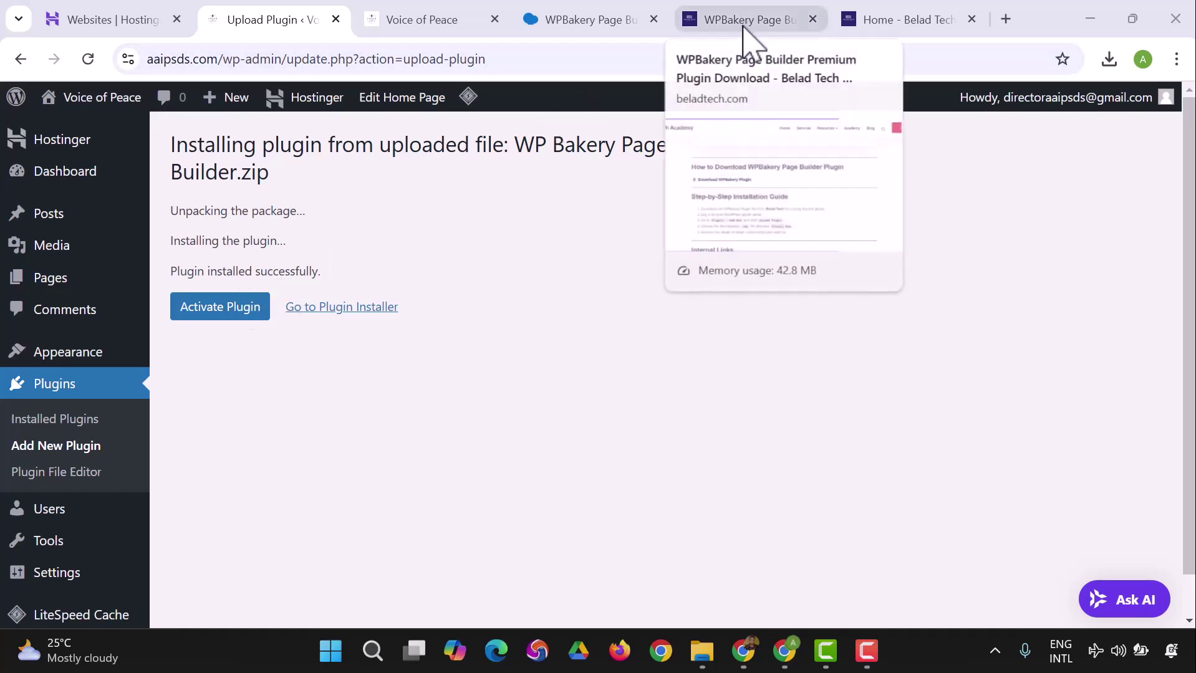
Activate WPBakery Page Builder 7.9 and go to Pages > All Pages in the admin sidebar.
{"action": "left_click", "coordinate": [229, 309]}
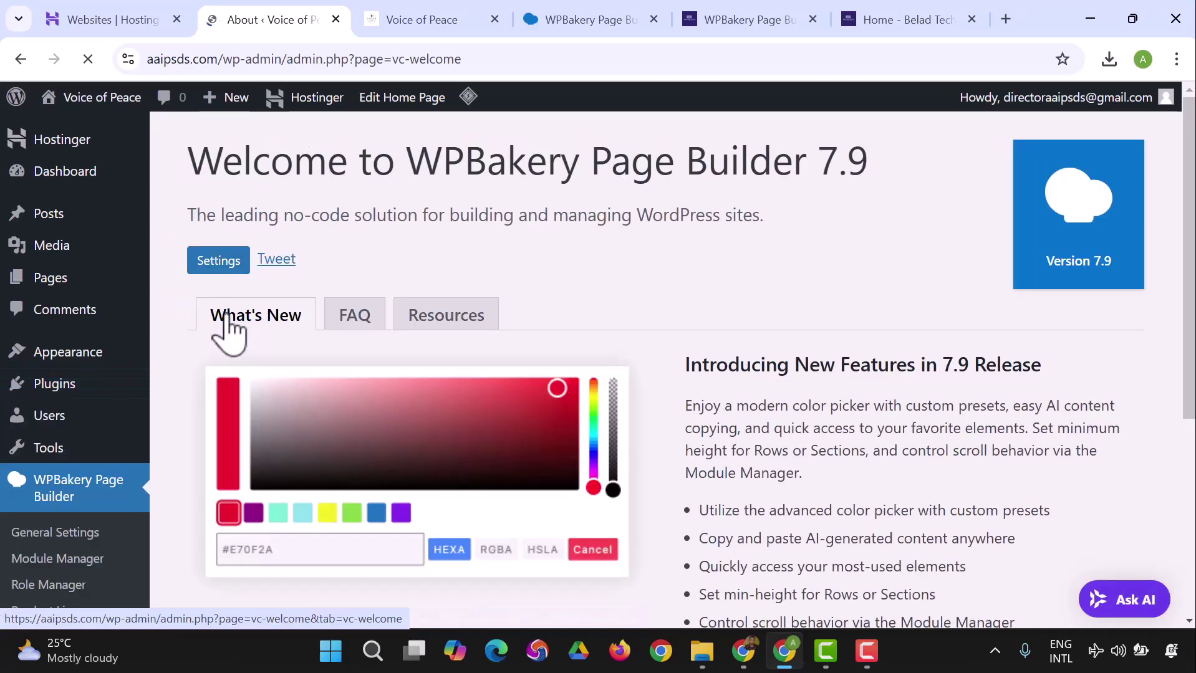
{"action": "scroll", "coordinate": [573, 237], "scroll_direction": "down", "scroll_amount": 5}
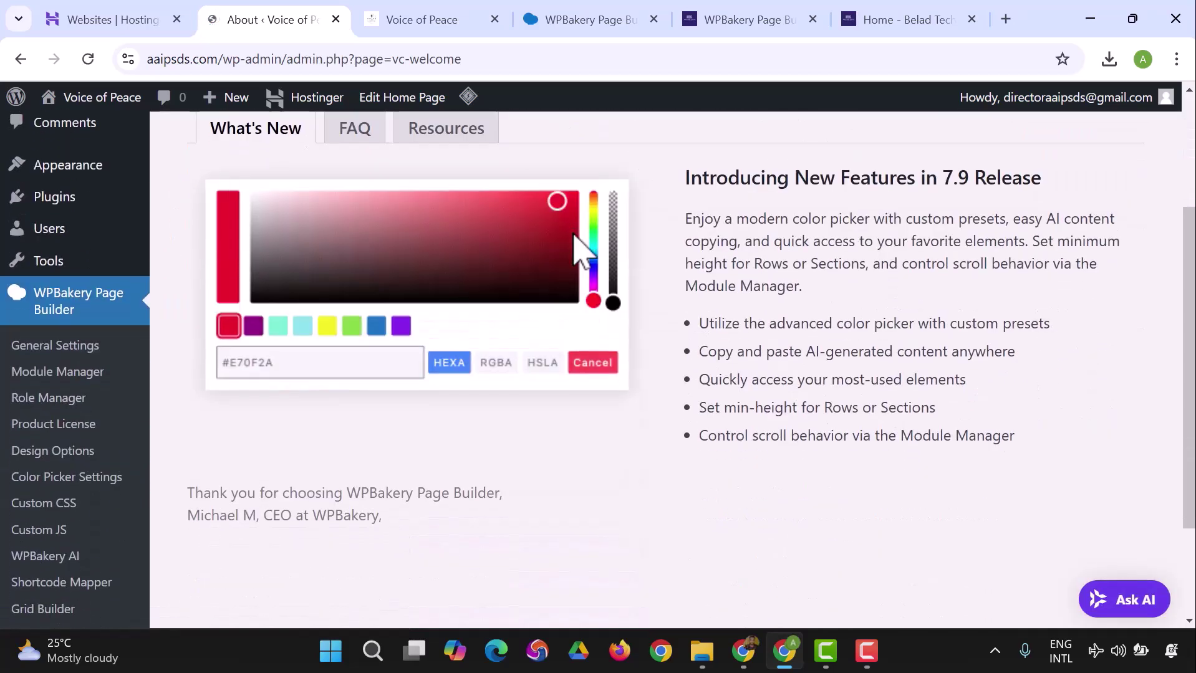
{"action": "scroll", "coordinate": [143, 321], "scroll_direction": "up", "scroll_amount": 3}
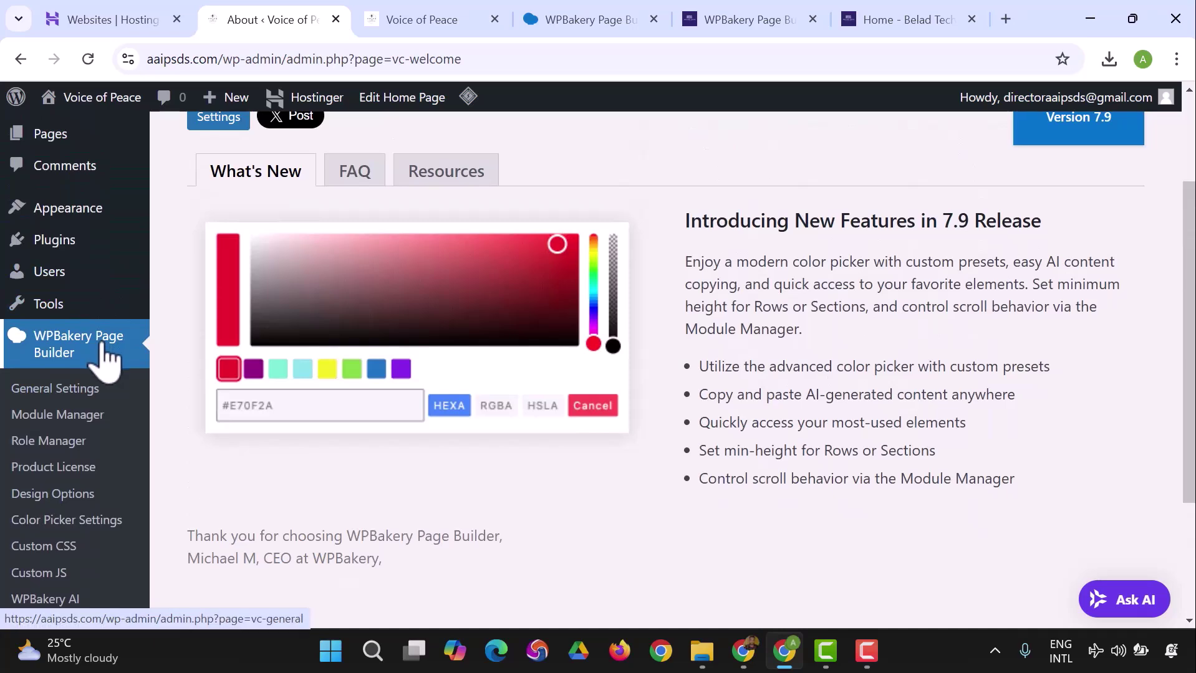
{"action": "scroll", "coordinate": [106, 360], "scroll_direction": "up", "scroll_amount": 3}
{"action": "mouse_move", "coordinate": [103, 355]}
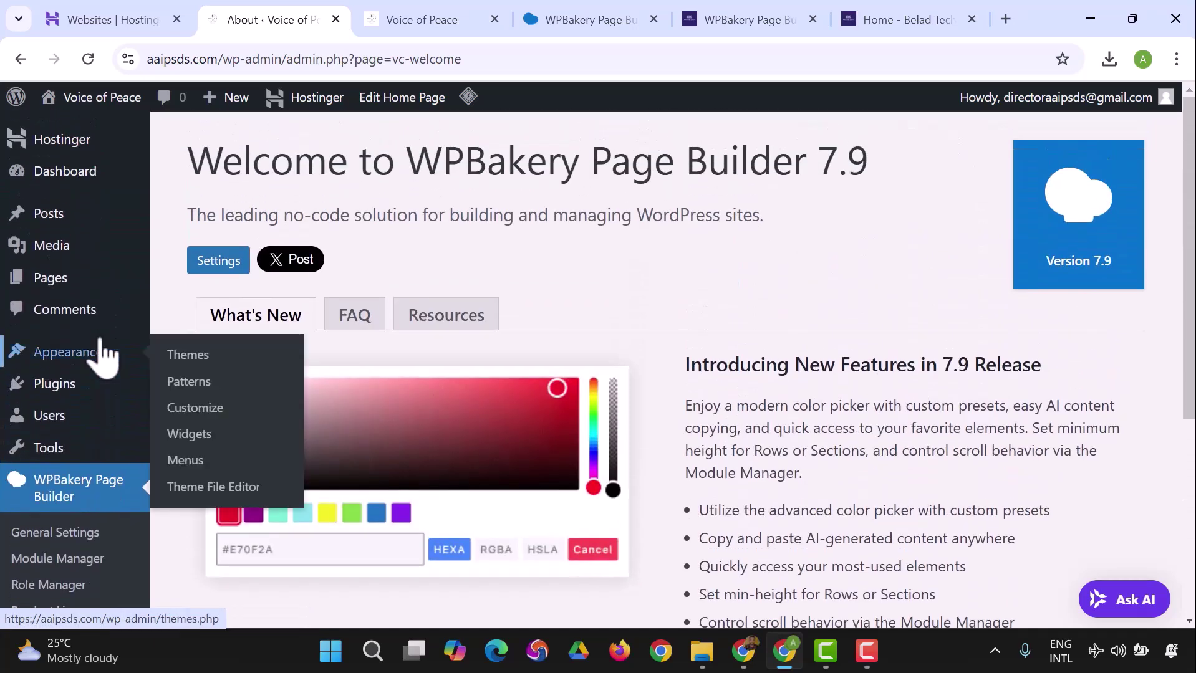
{"action": "mouse_move", "coordinate": [75, 291]}
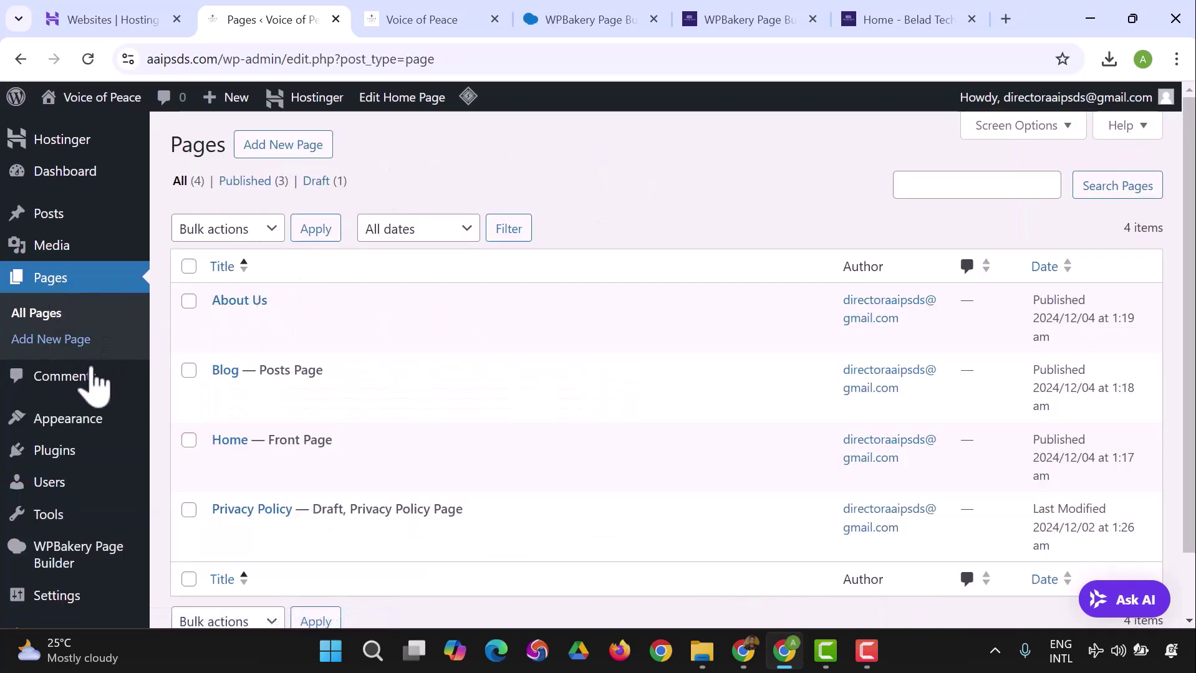
Delete the inactive Livemesh Addons for WPBakery Page Builder plugin and return to Pages.
{"action": "left_click", "coordinate": [69, 460]}
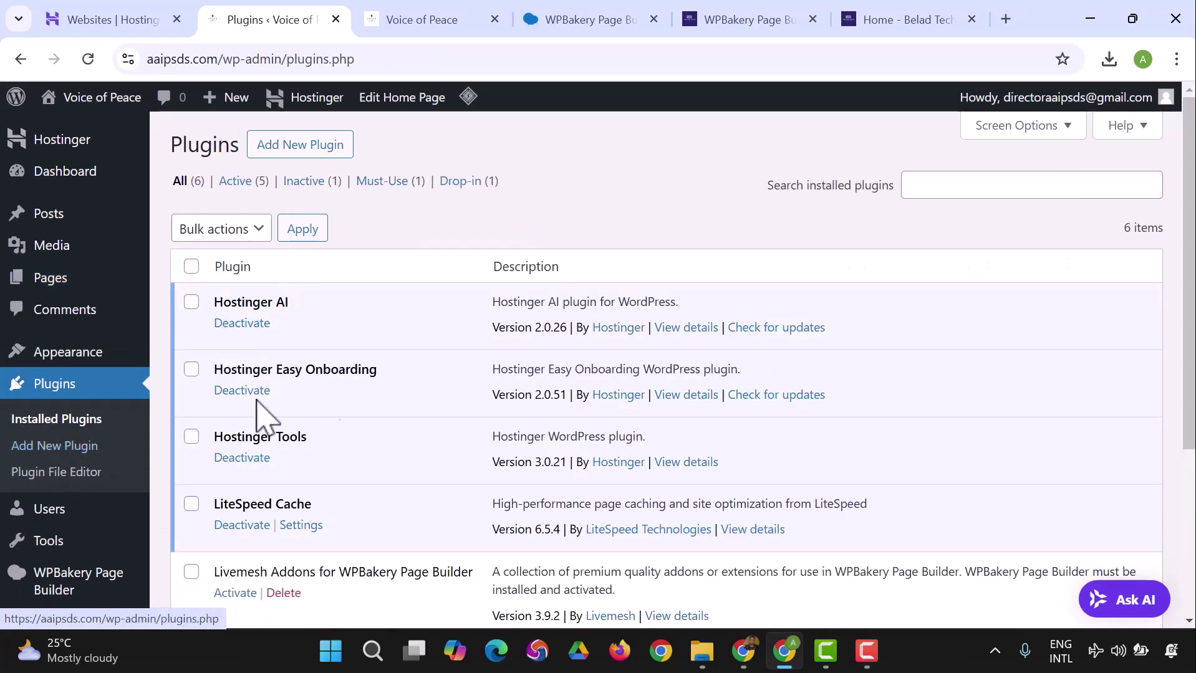
{"action": "scroll", "coordinate": [537, 324], "scroll_direction": "down", "scroll_amount": 3}
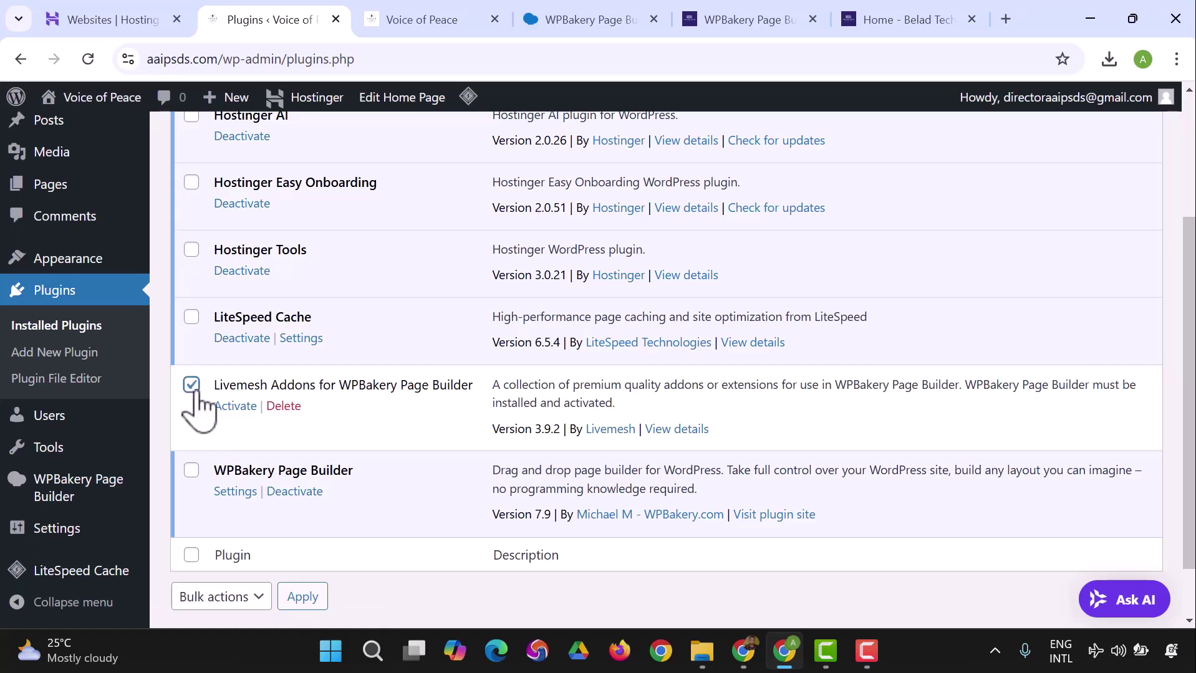
{"action": "left_click", "coordinate": [283, 405]}
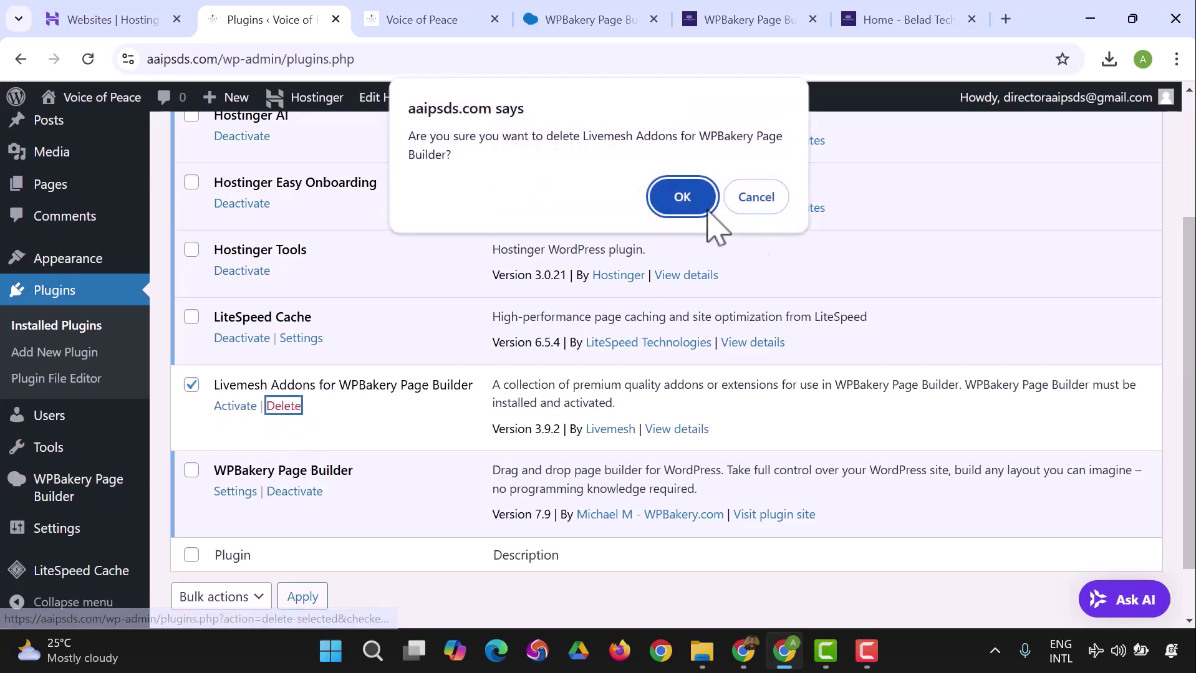
{"action": "left_click", "coordinate": [709, 209]}
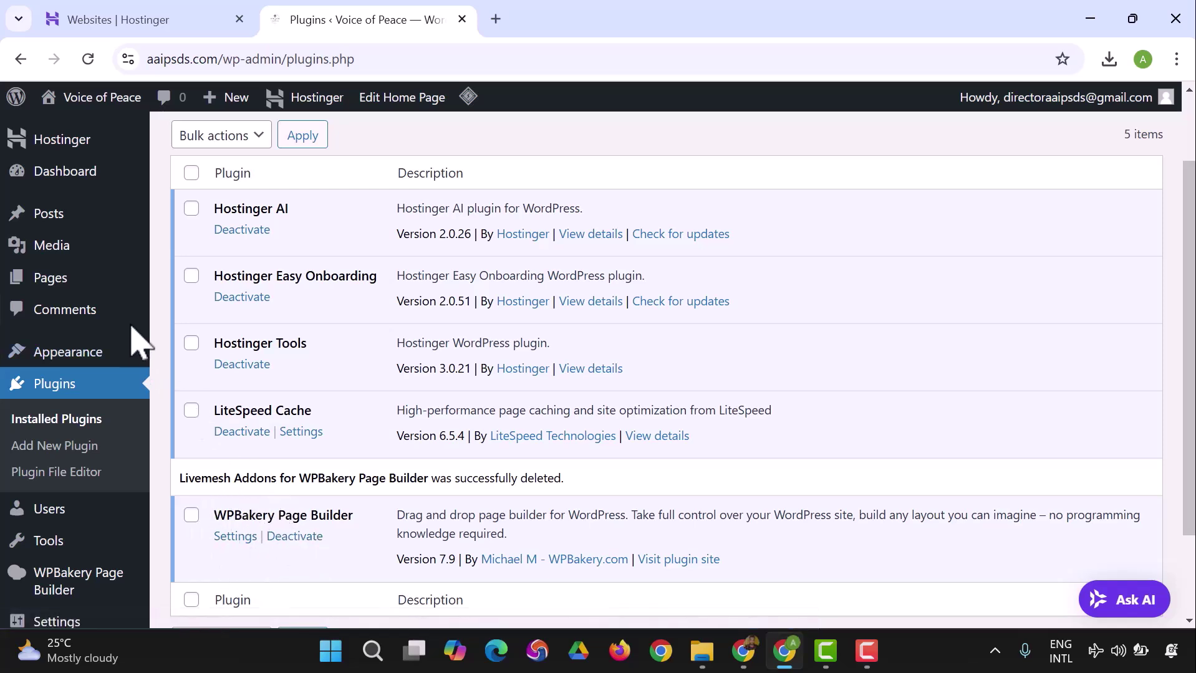
{"action": "left_click", "coordinate": [61, 293]}
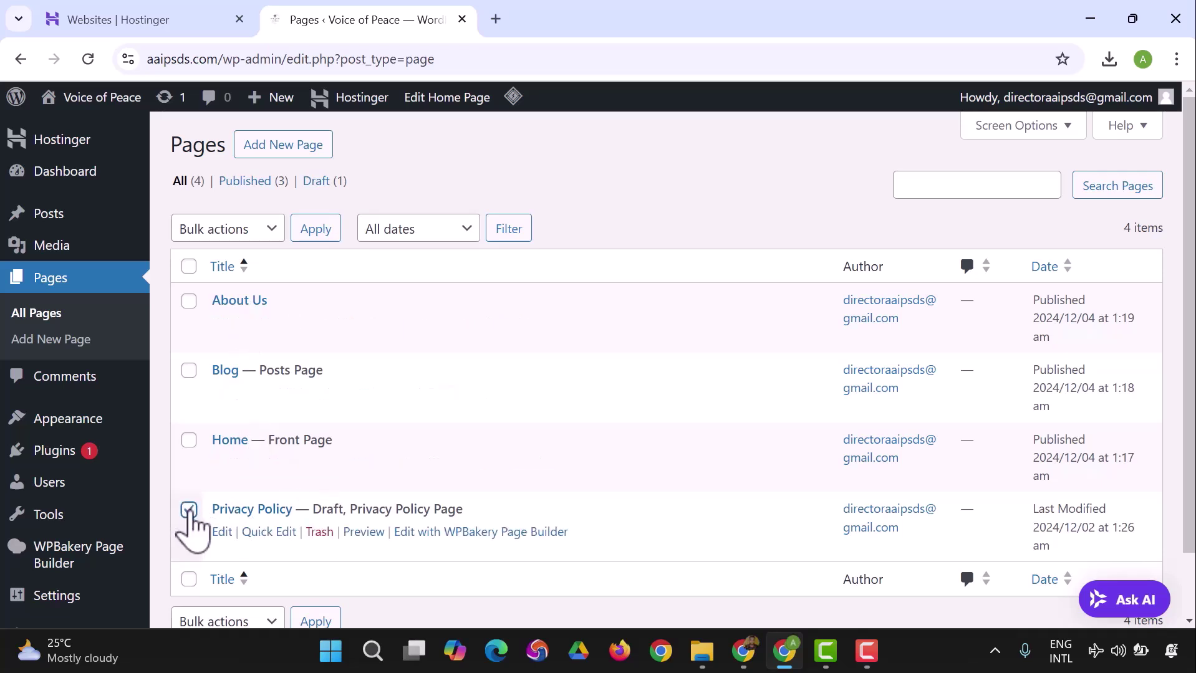
Trash the draft Privacy Policy page, leaving Home, About Us and Blog.
{"action": "left_click", "coordinate": [318, 533]}
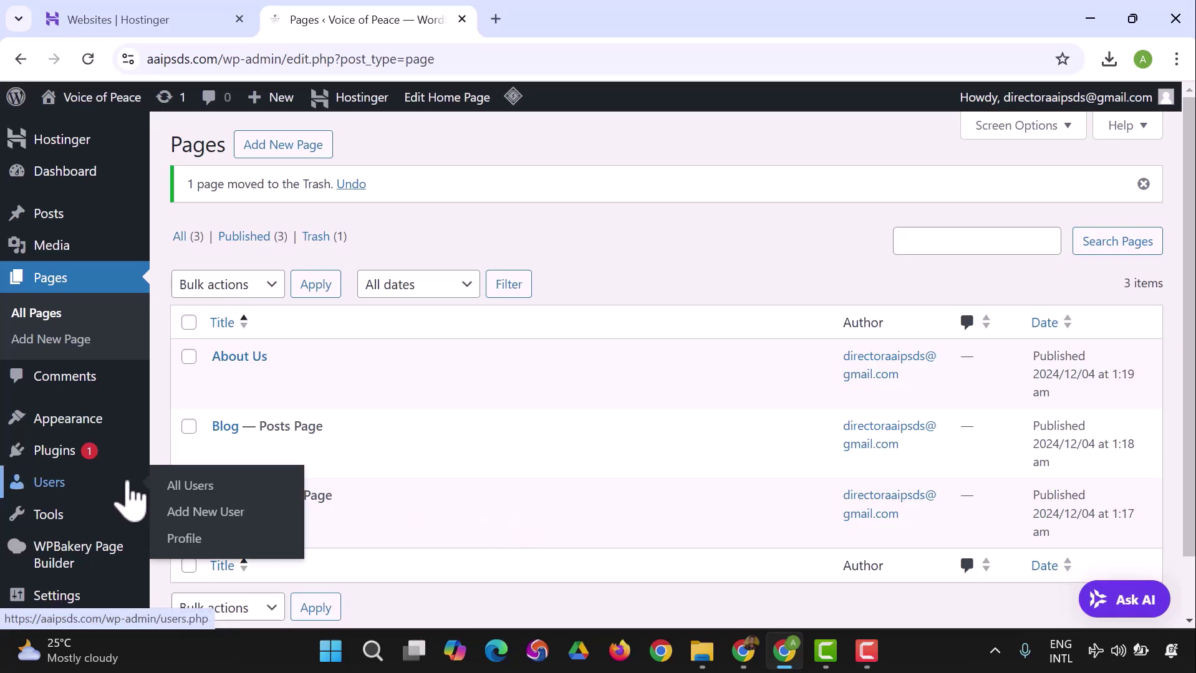
{"action": "mouse_move", "coordinate": [341, 520]}
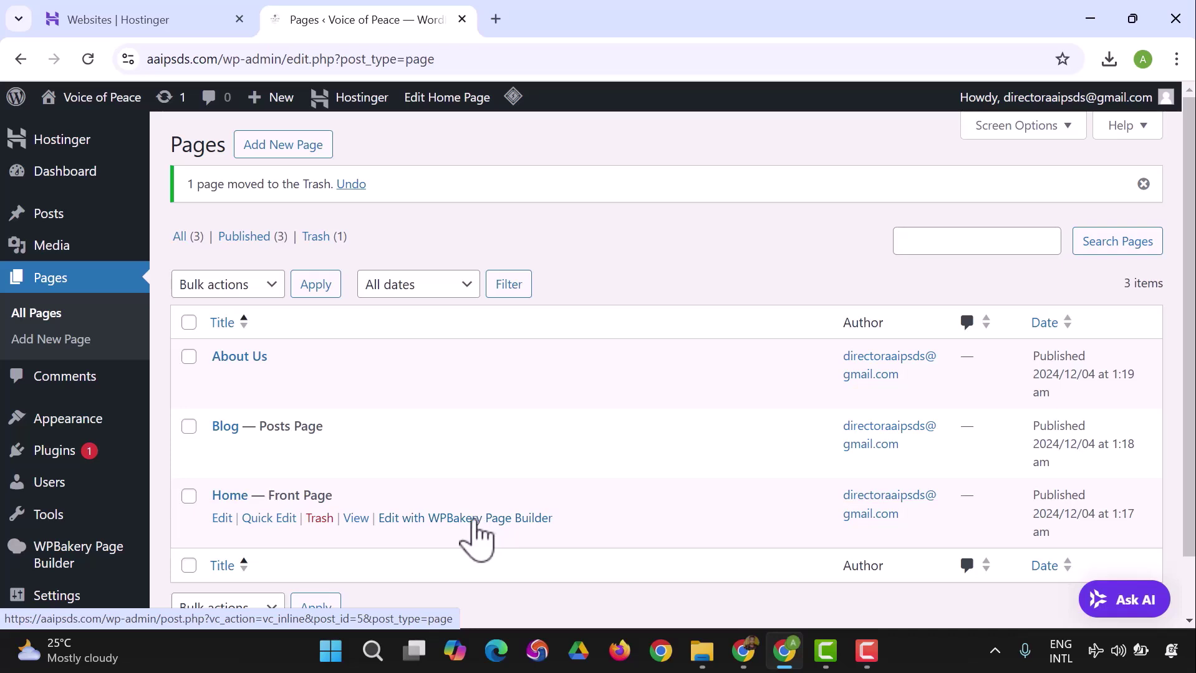
{"action": "mouse_move", "coordinate": [103, 468]}
{"action": "mouse_move", "coordinate": [377, 517]}
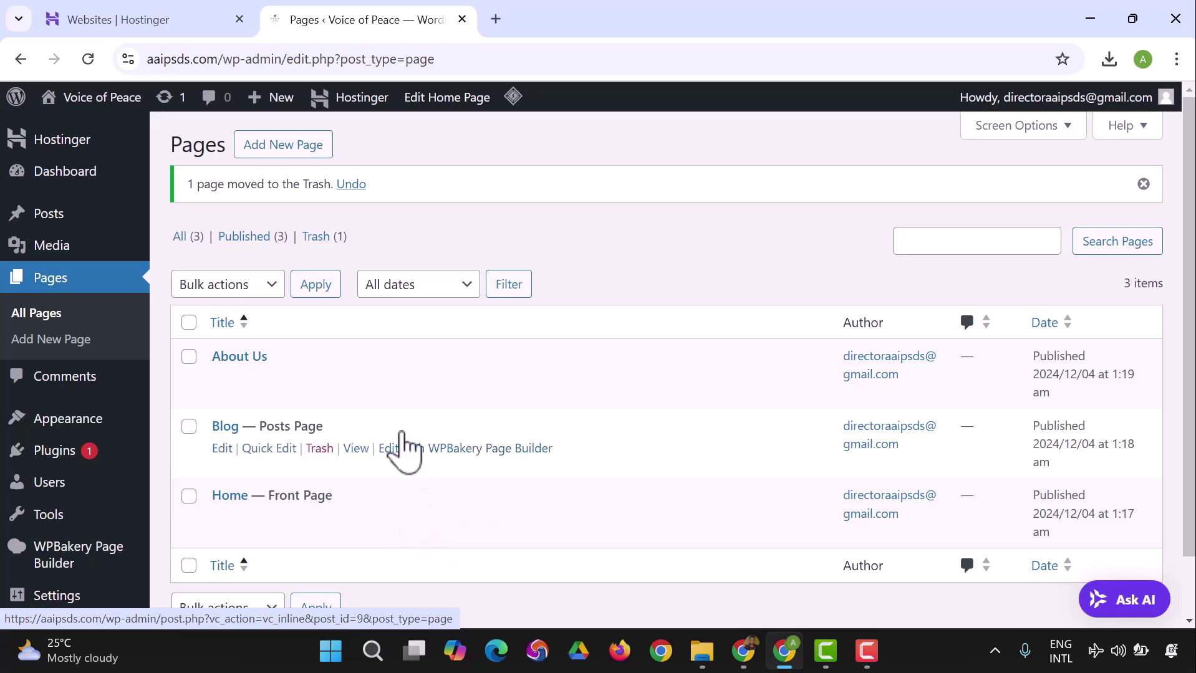
Open the live Voice of Peace site in a new tab and scroll its Home page.
{"action": "right_click", "coordinate": [123, 103]}
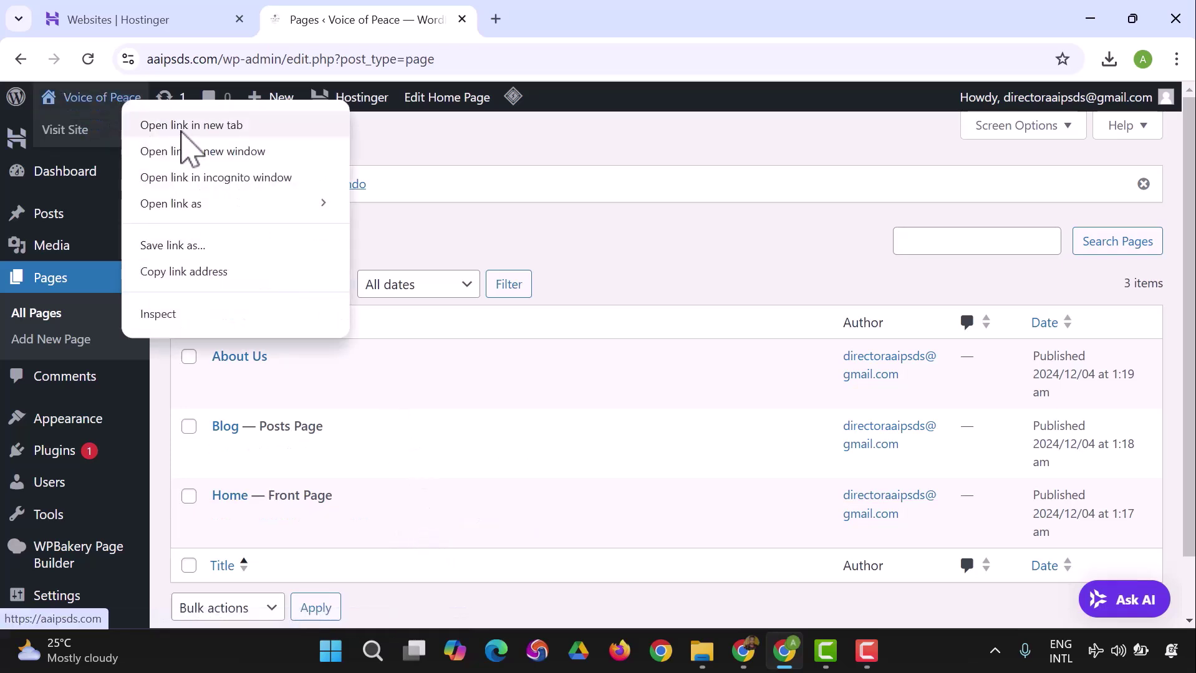
{"action": "left_click", "coordinate": [182, 128]}
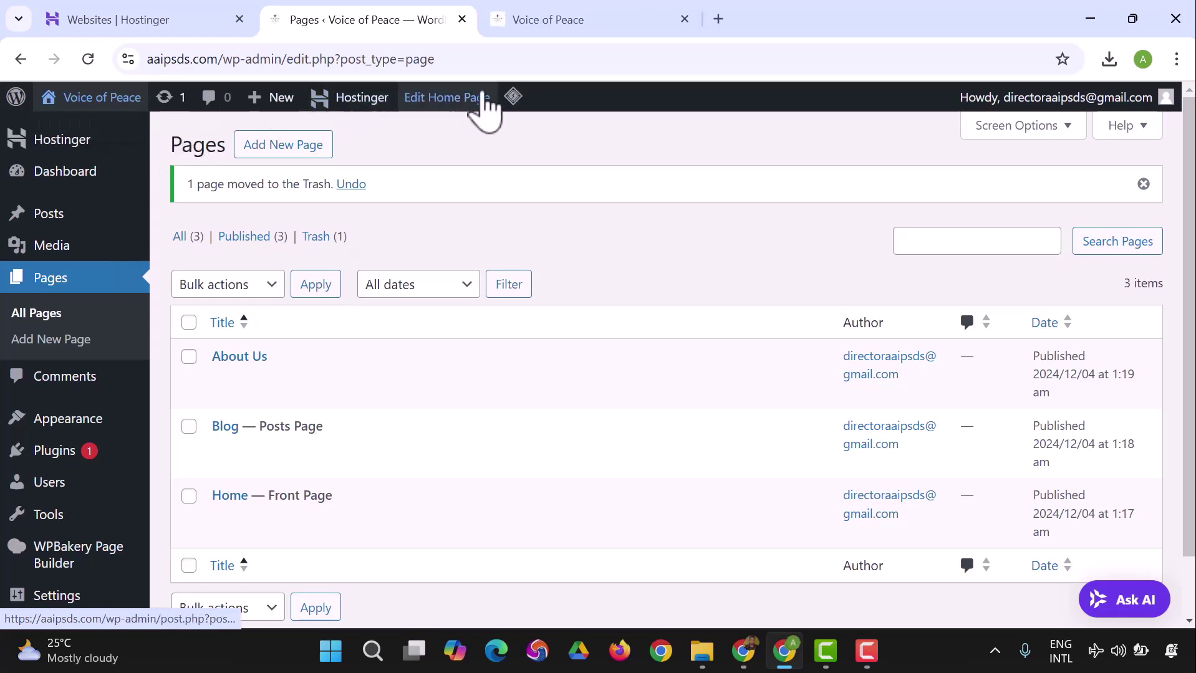
{"action": "left_click", "coordinate": [600, 25]}
{"action": "scroll", "coordinate": [384, 277], "scroll_direction": "down", "scroll_amount": 10}
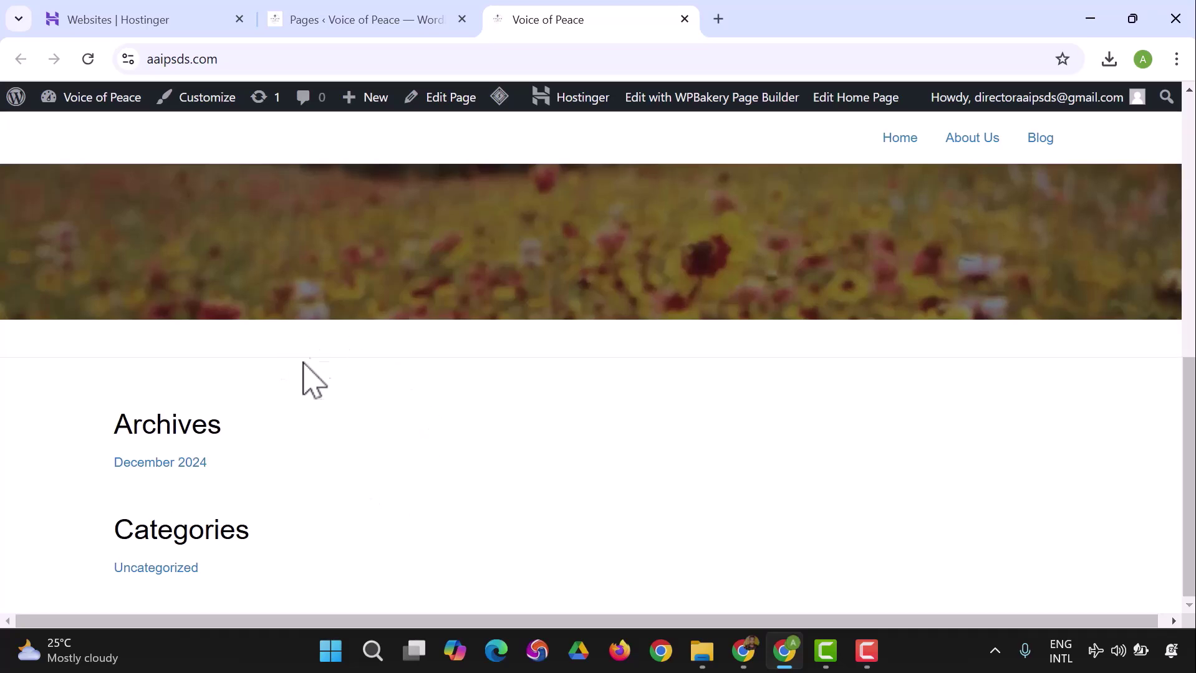
{"action": "scroll", "coordinate": [291, 374], "scroll_direction": "up", "scroll_amount": 10}
{"action": "scroll", "coordinate": [454, 425], "scroll_direction": "up", "scroll_amount": 1}
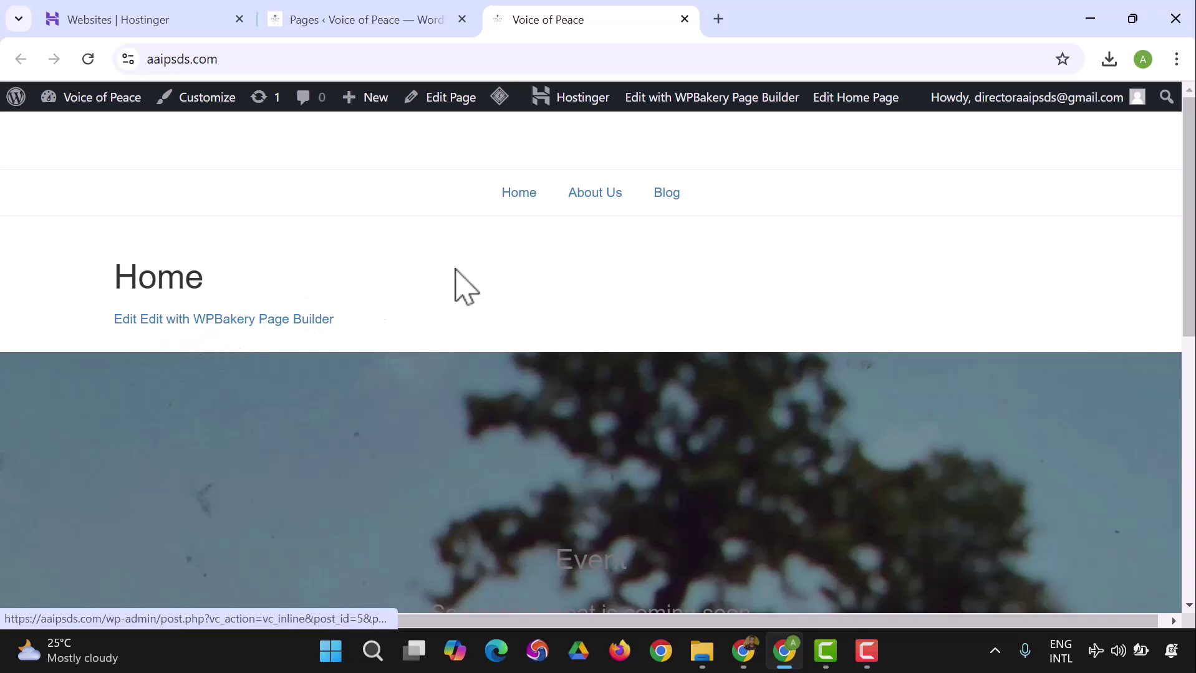
Browse the About Us and Blog pages, then come back to the live Home page.
{"action": "left_click", "coordinate": [585, 206]}
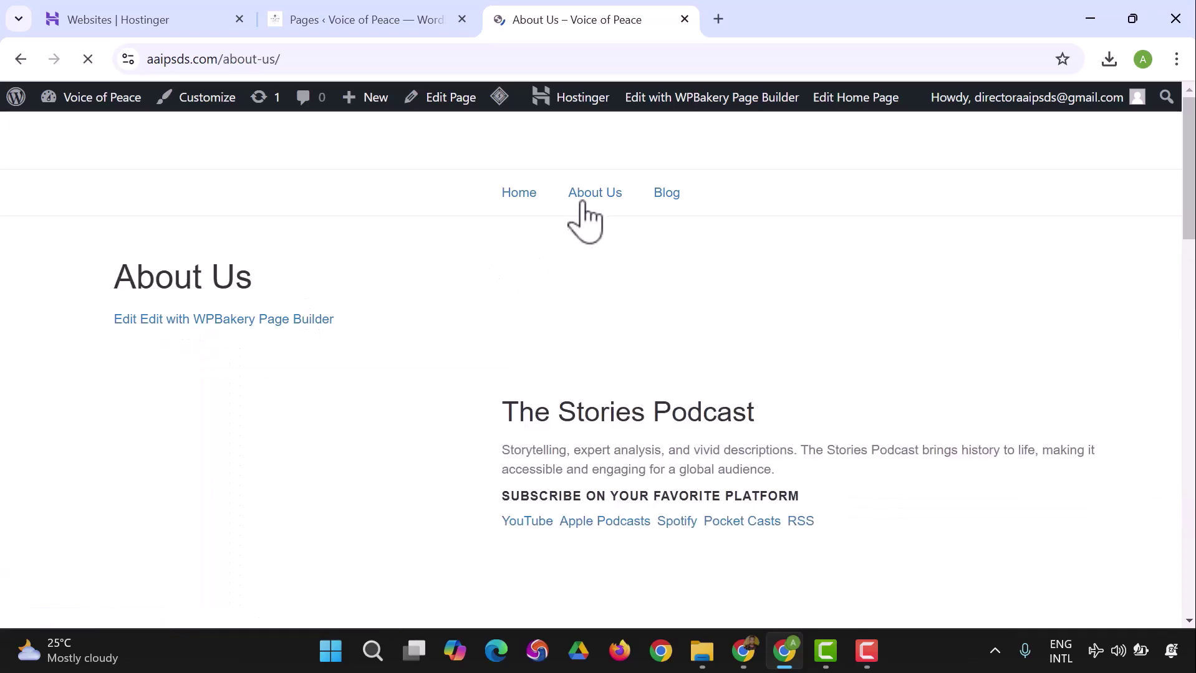
{"action": "scroll", "coordinate": [530, 342], "scroll_direction": "down", "scroll_amount": 10}
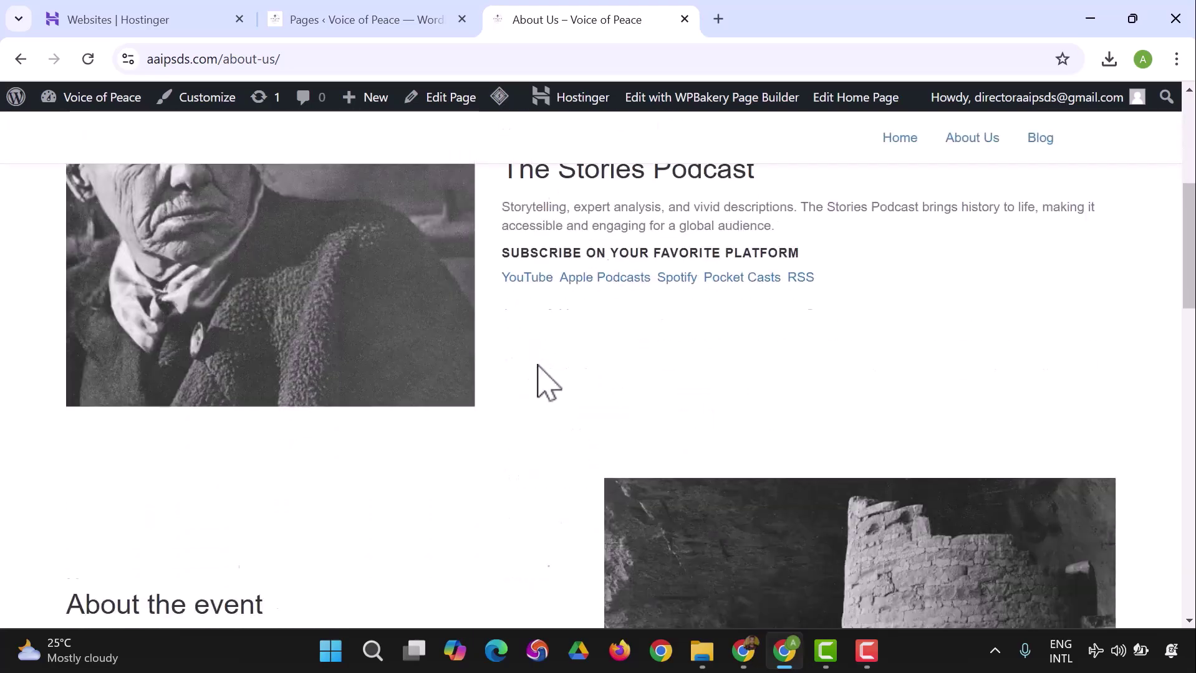
{"action": "scroll", "coordinate": [547, 386], "scroll_direction": "down", "scroll_amount": 10}
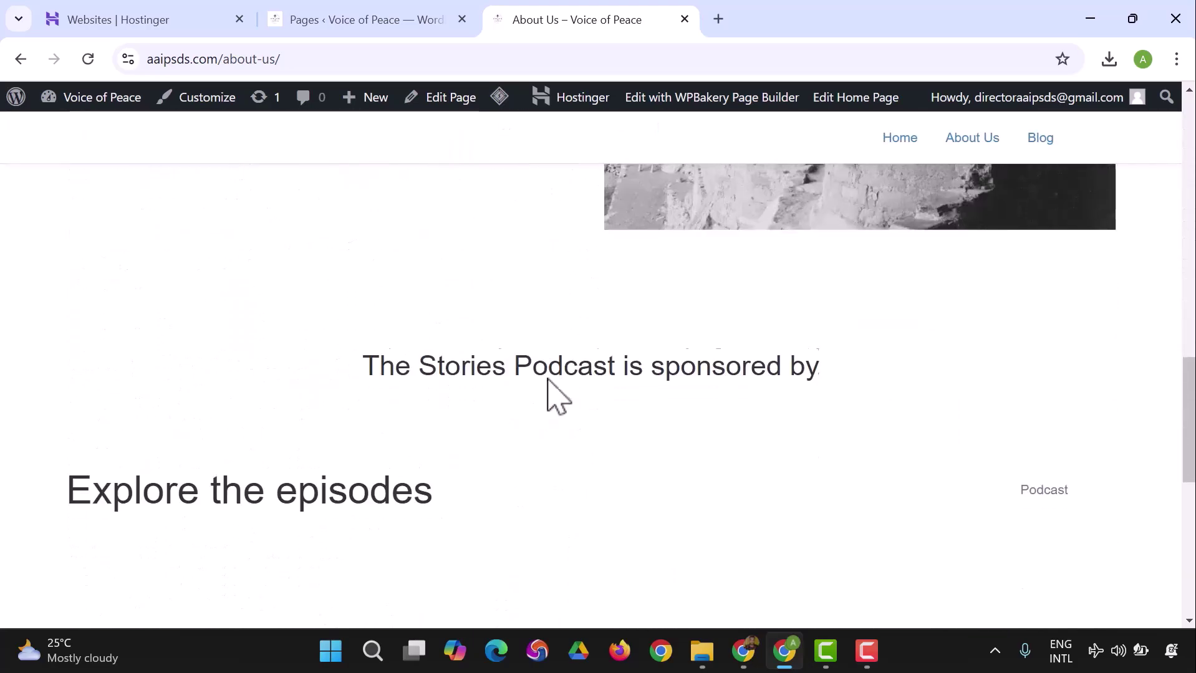
{"action": "scroll", "coordinate": [549, 439], "scroll_direction": "up", "scroll_amount": 20}
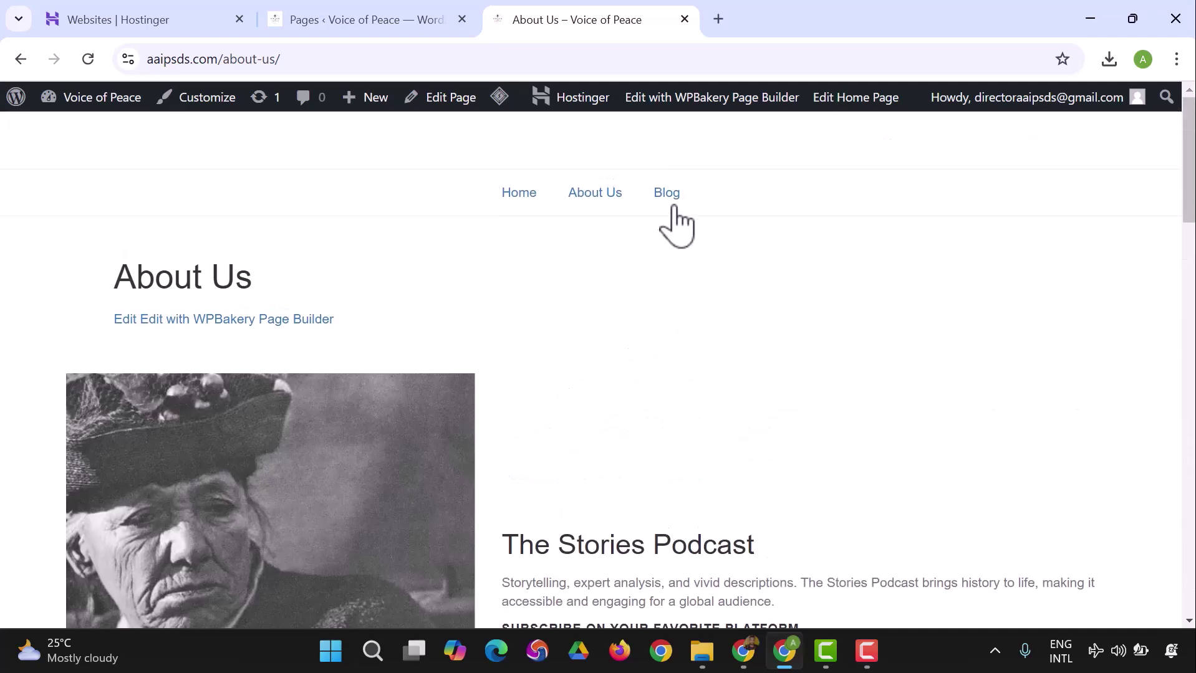
{"action": "left_click", "coordinate": [672, 204]}
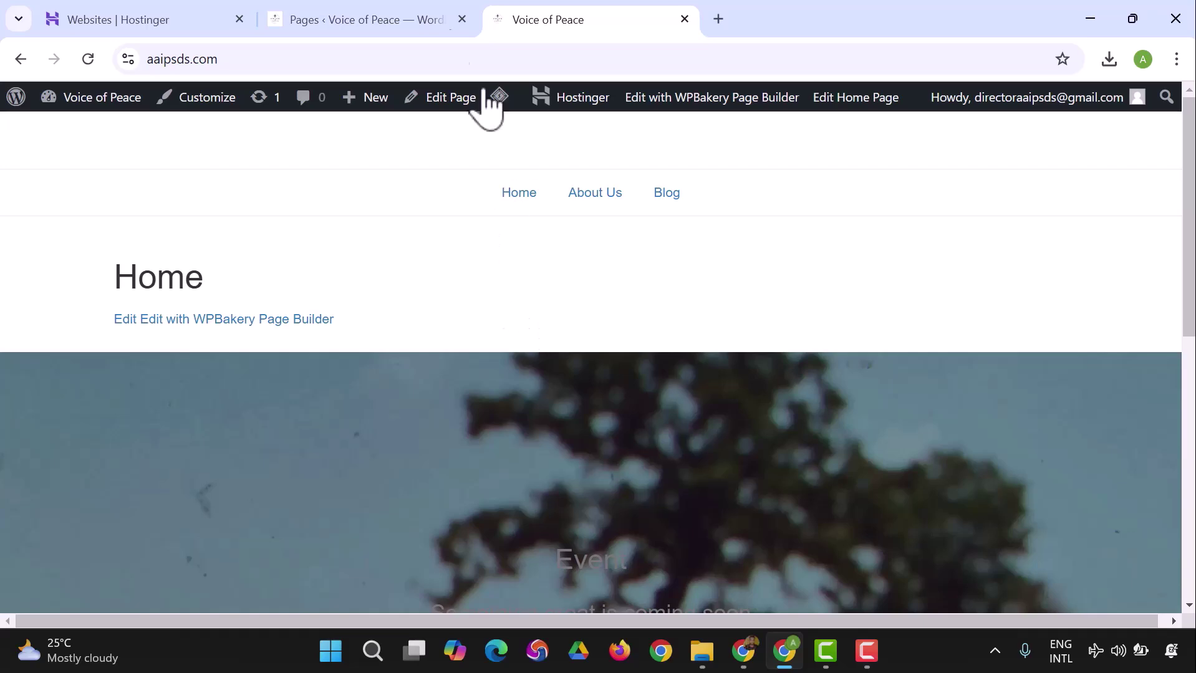
{"action": "left_click", "coordinate": [408, 15]}
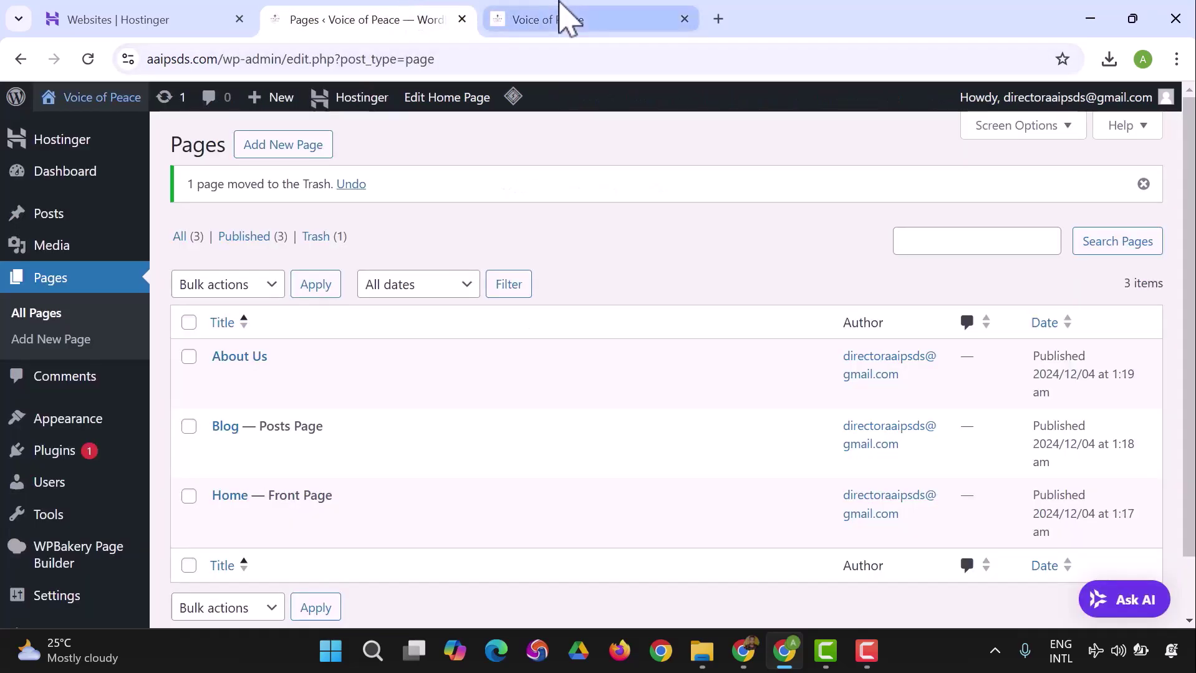
{"action": "left_click", "coordinate": [564, 15]}
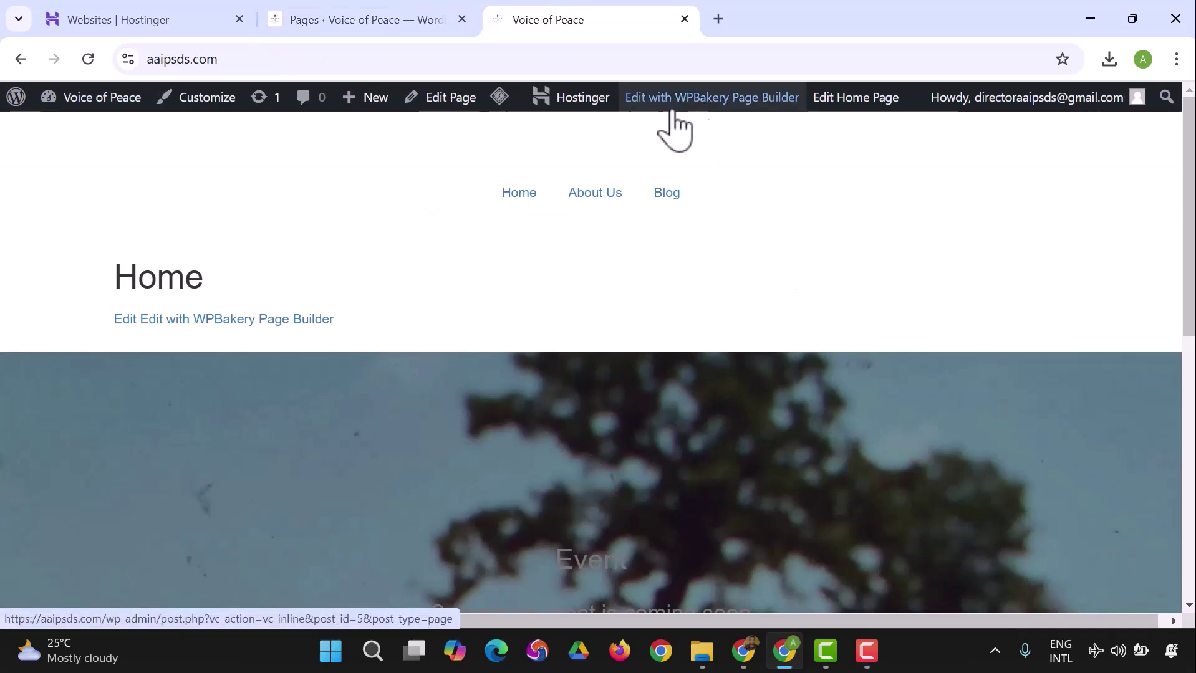
Return to the Pages admin list showing About Us, Blog and Home.
{"action": "left_click", "coordinate": [414, 19]}
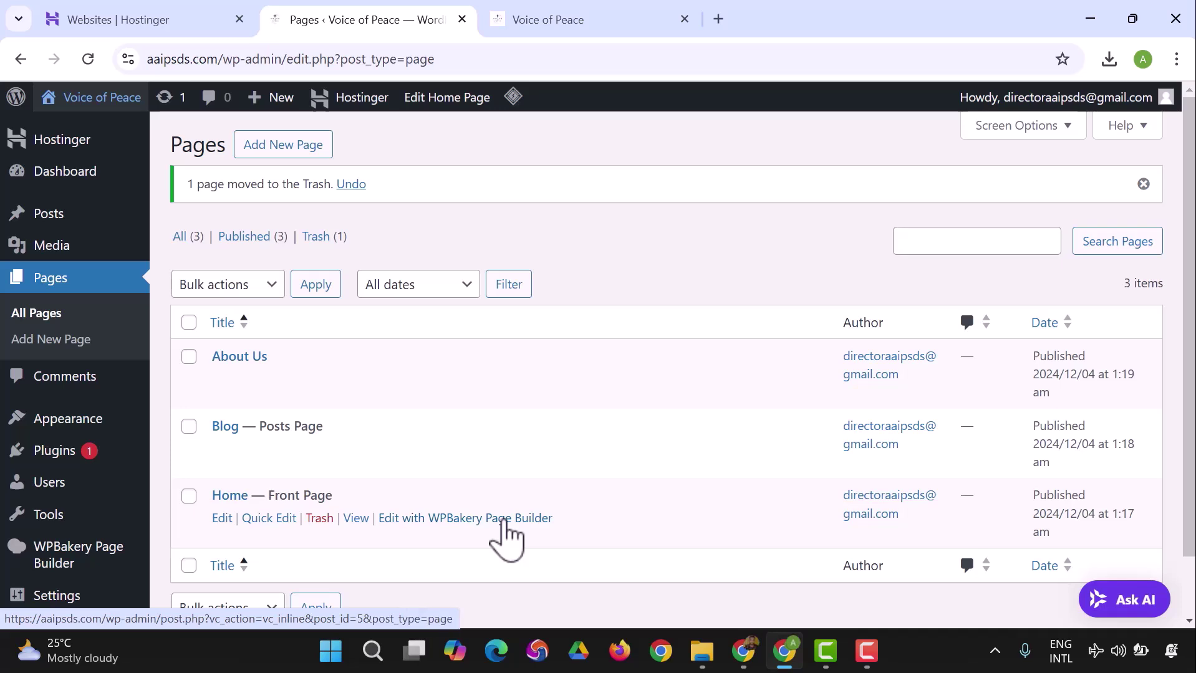
Edit Home with WPBakery, dismiss the What's new dialog with Got It!, and scroll the page.
{"action": "left_click", "coordinate": [505, 523]}
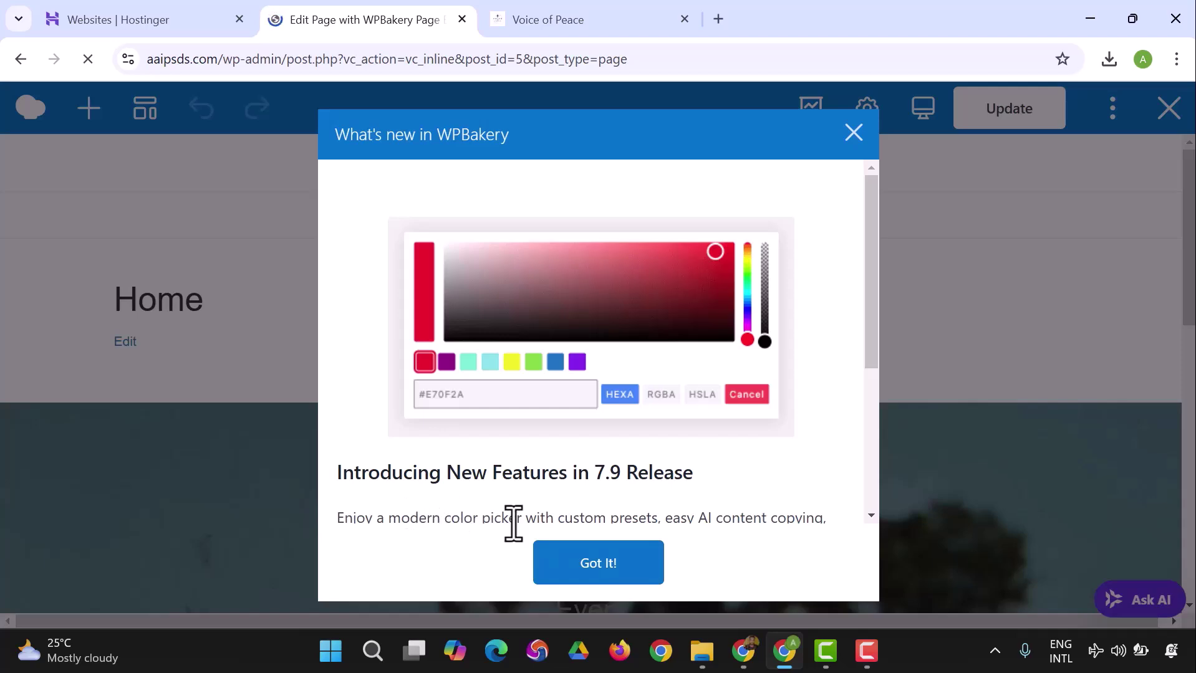
{"action": "left_click", "coordinate": [598, 573]}
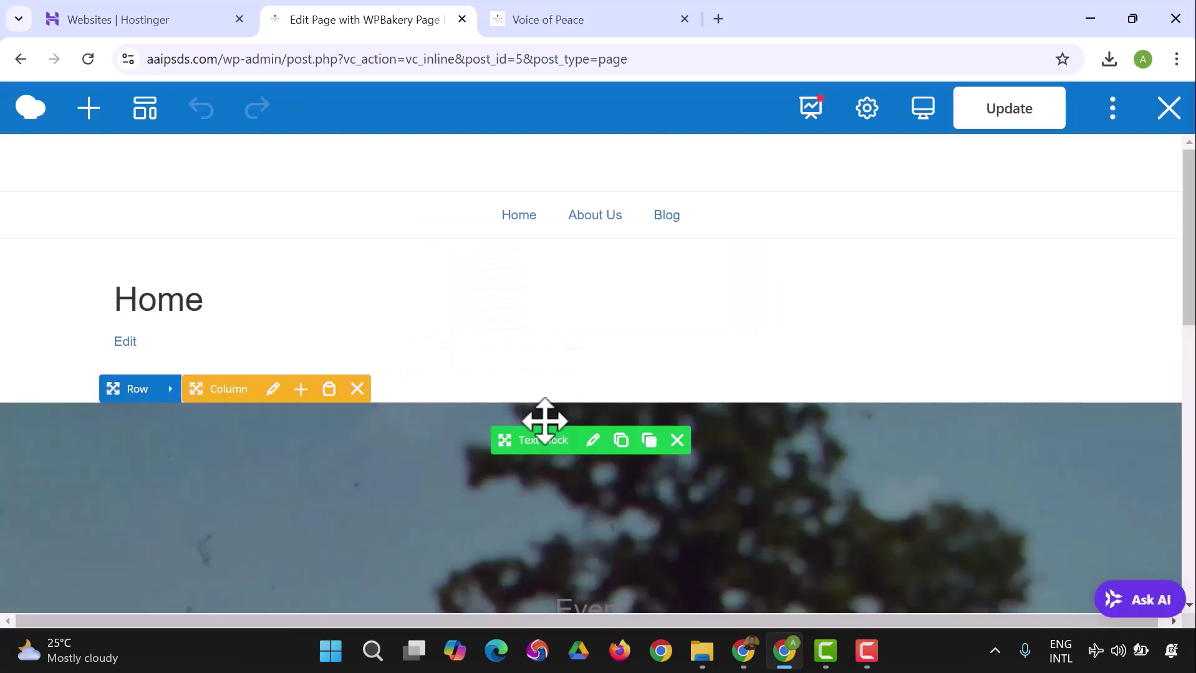
{"action": "scroll", "coordinate": [515, 349], "scroll_direction": "down", "scroll_amount": 10}
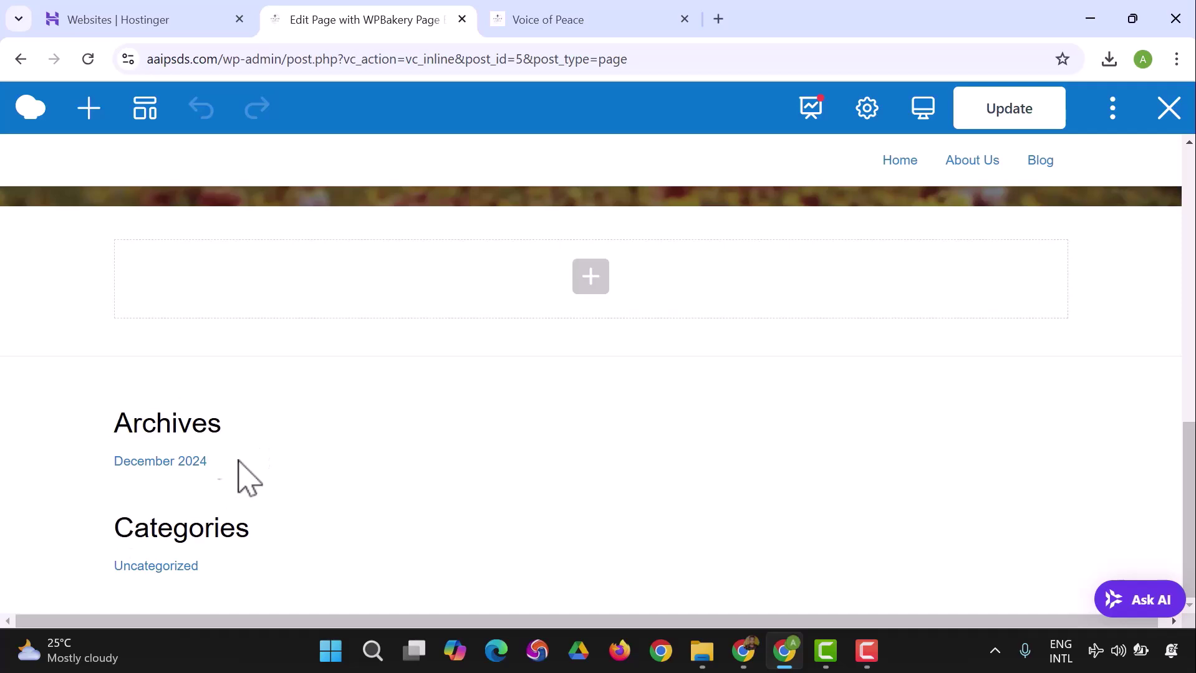
{"action": "scroll", "coordinate": [193, 540], "scroll_direction": "up", "scroll_amount": 10}
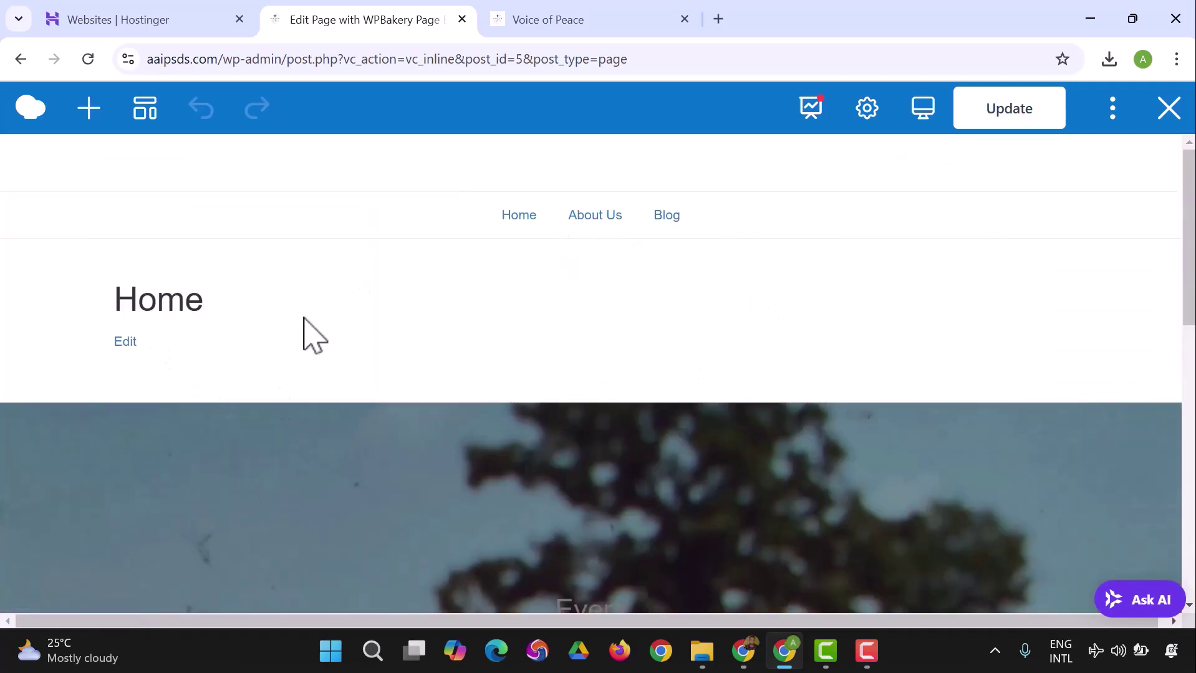
{"action": "scroll", "coordinate": [368, 445], "scroll_direction": "down", "scroll_amount": 1}
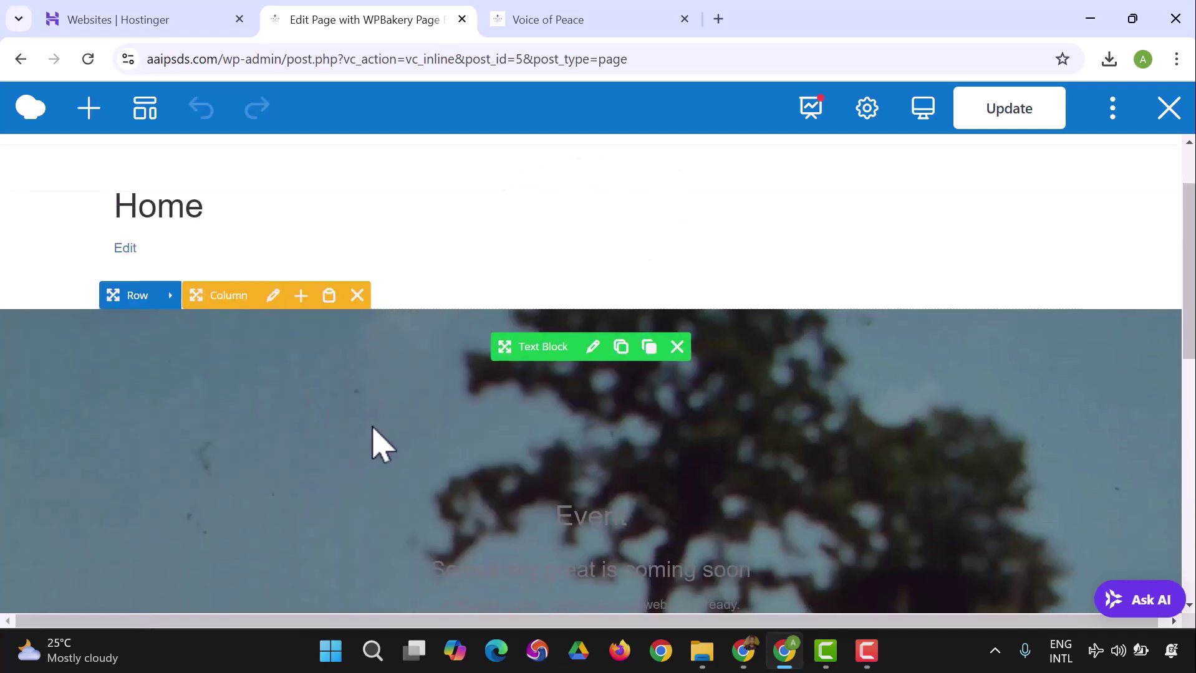
{"action": "scroll", "coordinate": [381, 444], "scroll_direction": "up", "scroll_amount": 1}
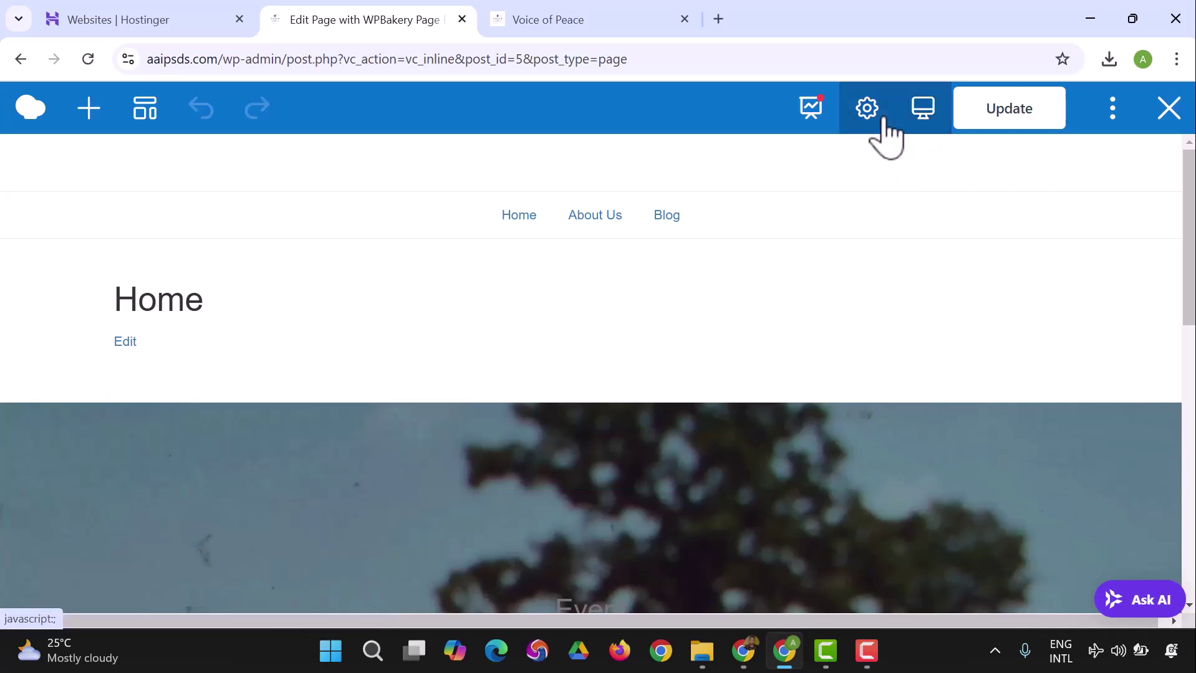
Preview Home at tablet and phone widths, ending on landscape phone, then open Page Settings.
{"action": "mouse_move", "coordinate": [925, 116]}
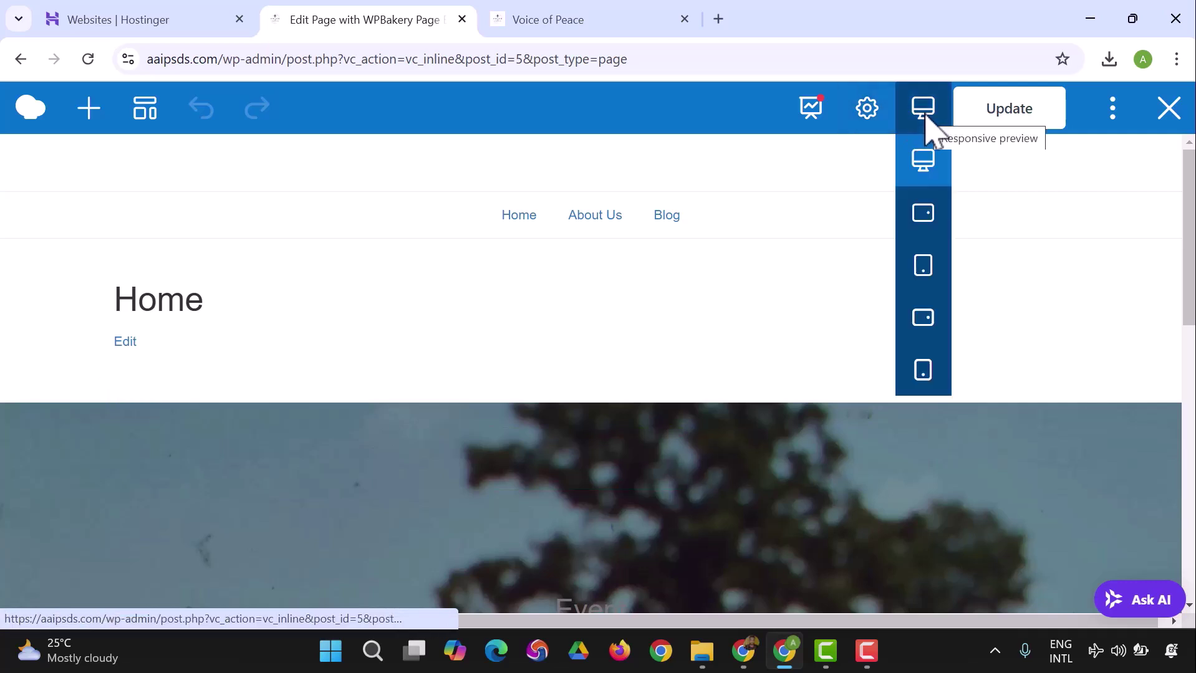
{"action": "left_click", "coordinate": [926, 212]}
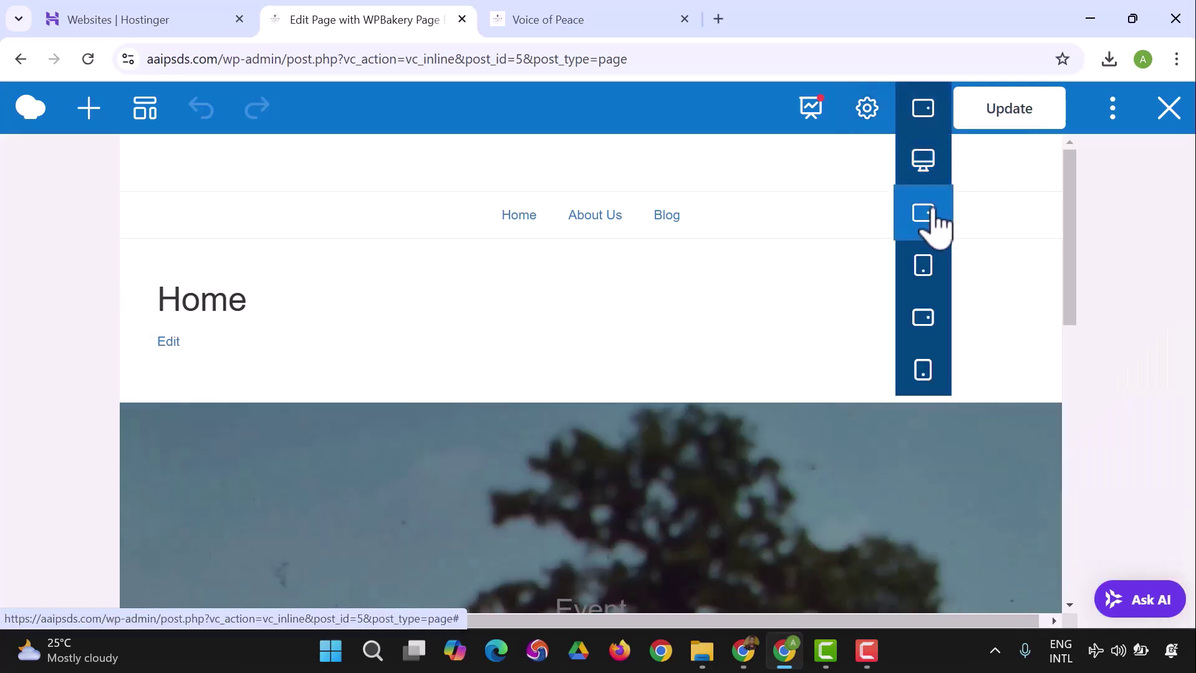
{"action": "left_click", "coordinate": [928, 265]}
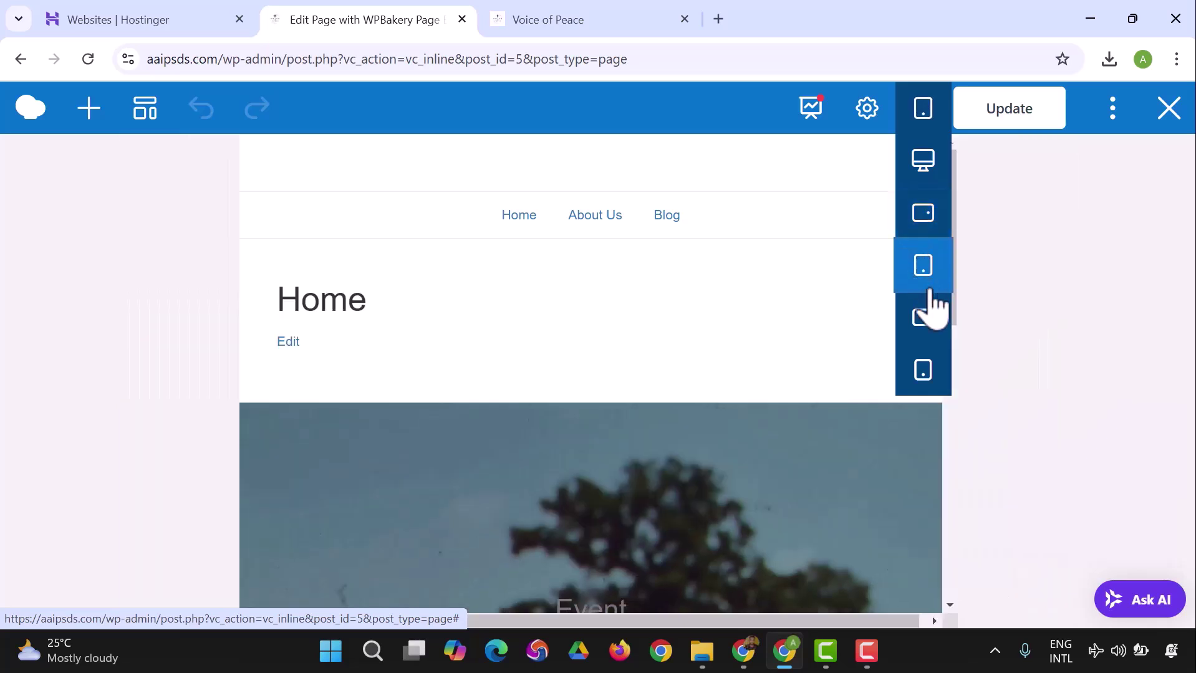
{"action": "left_click", "coordinate": [929, 326]}
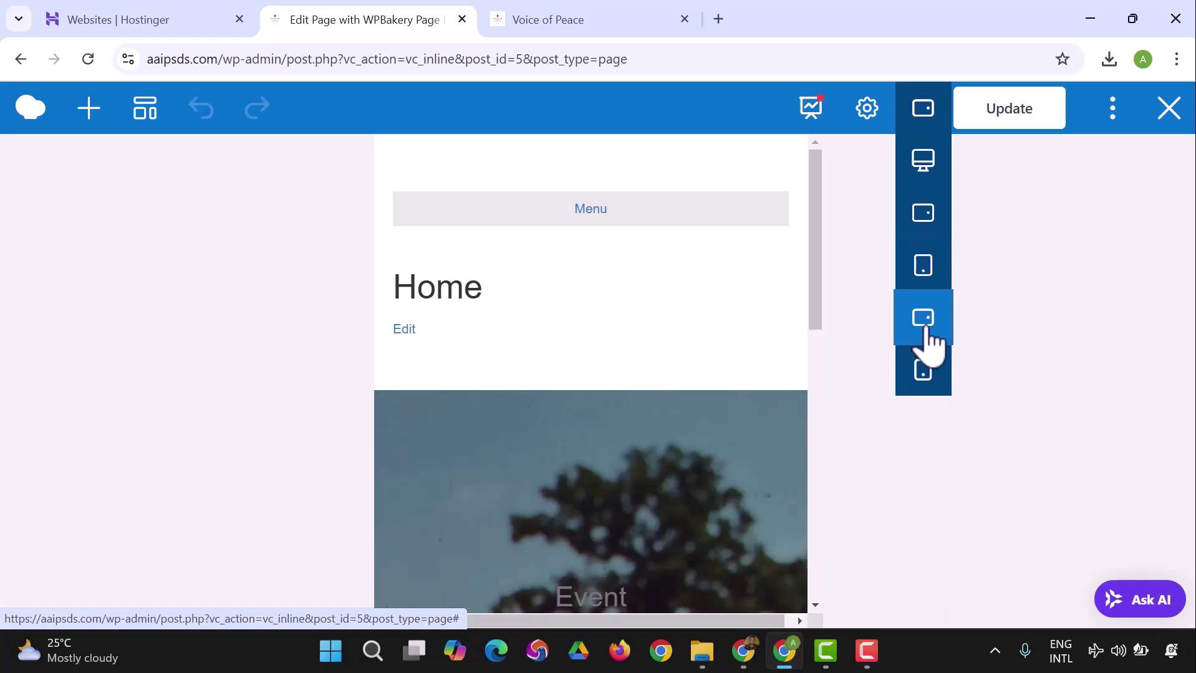
{"action": "left_click", "coordinate": [929, 372]}
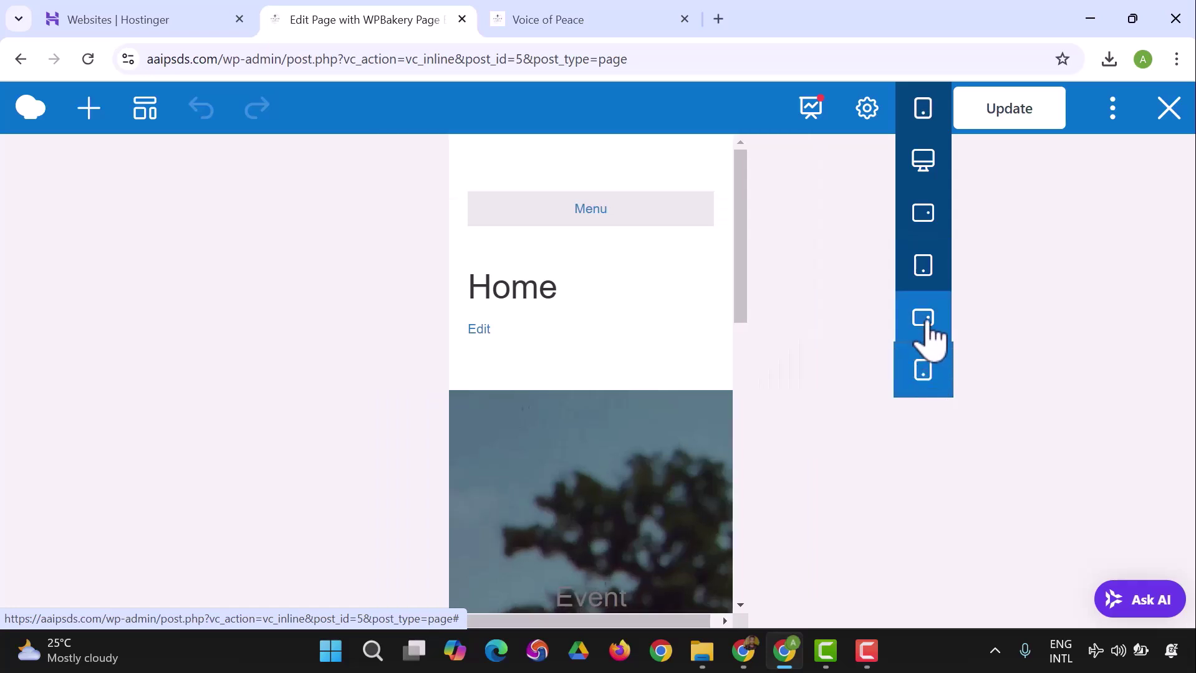
{"action": "left_click", "coordinate": [930, 336]}
{"action": "scroll", "coordinate": [753, 363], "scroll_direction": "down", "scroll_amount": 10}
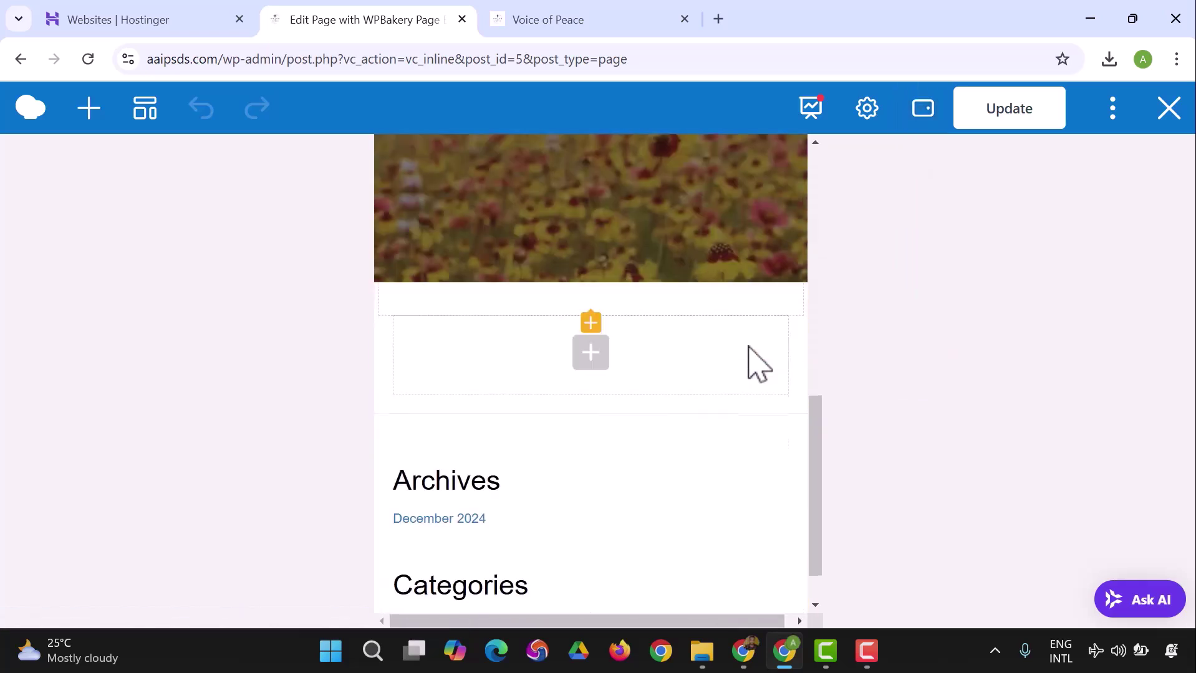
{"action": "scroll", "coordinate": [792, 306], "scroll_direction": "up", "scroll_amount": 5}
{"action": "left_click", "coordinate": [925, 112]}
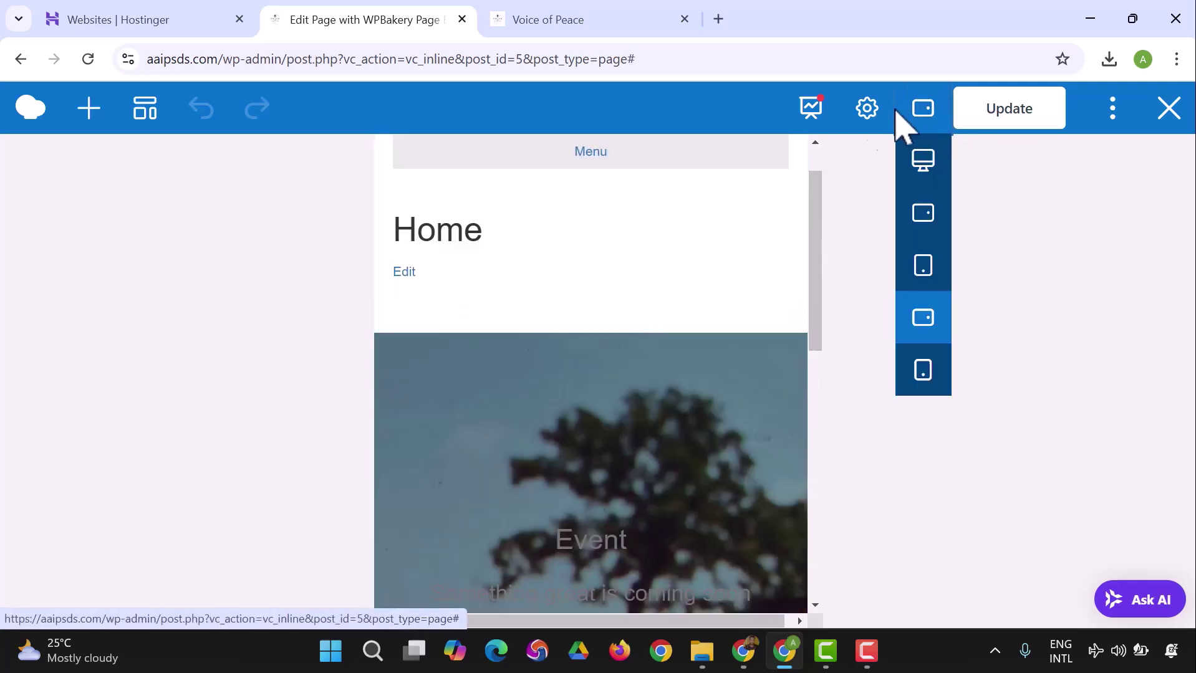
{"action": "left_click", "coordinate": [871, 113]}
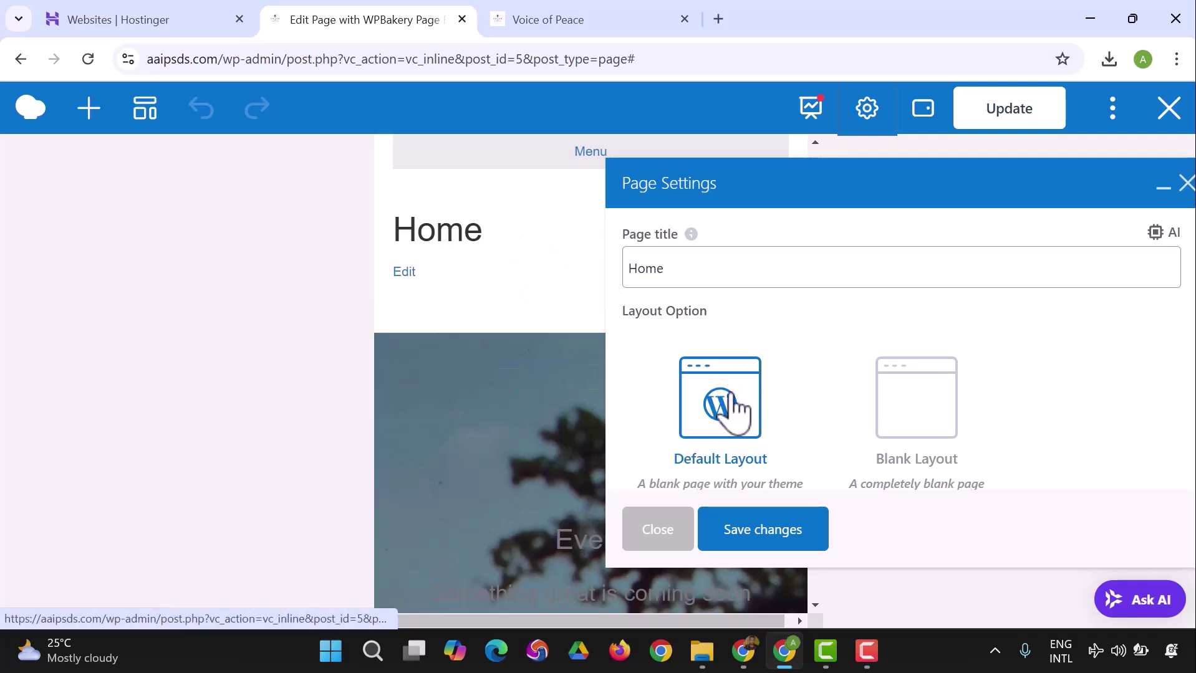
Select Blank Layout as the Home page's Layout Option.
{"action": "scroll", "coordinate": [733, 400], "scroll_direction": "down", "scroll_amount": 1}
{"action": "left_click", "coordinate": [952, 349]}
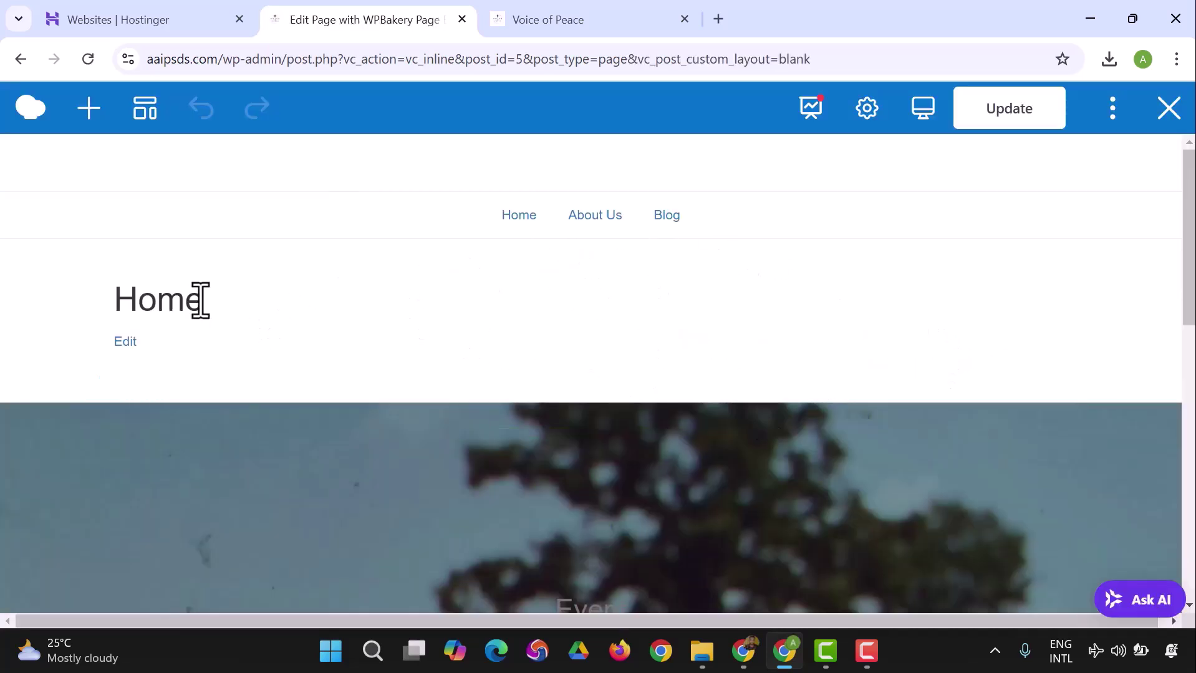
Open the Home page's standard Edit link in a new browser tab.
{"action": "scroll", "coordinate": [121, 304], "scroll_direction": "down", "scroll_amount": 12}
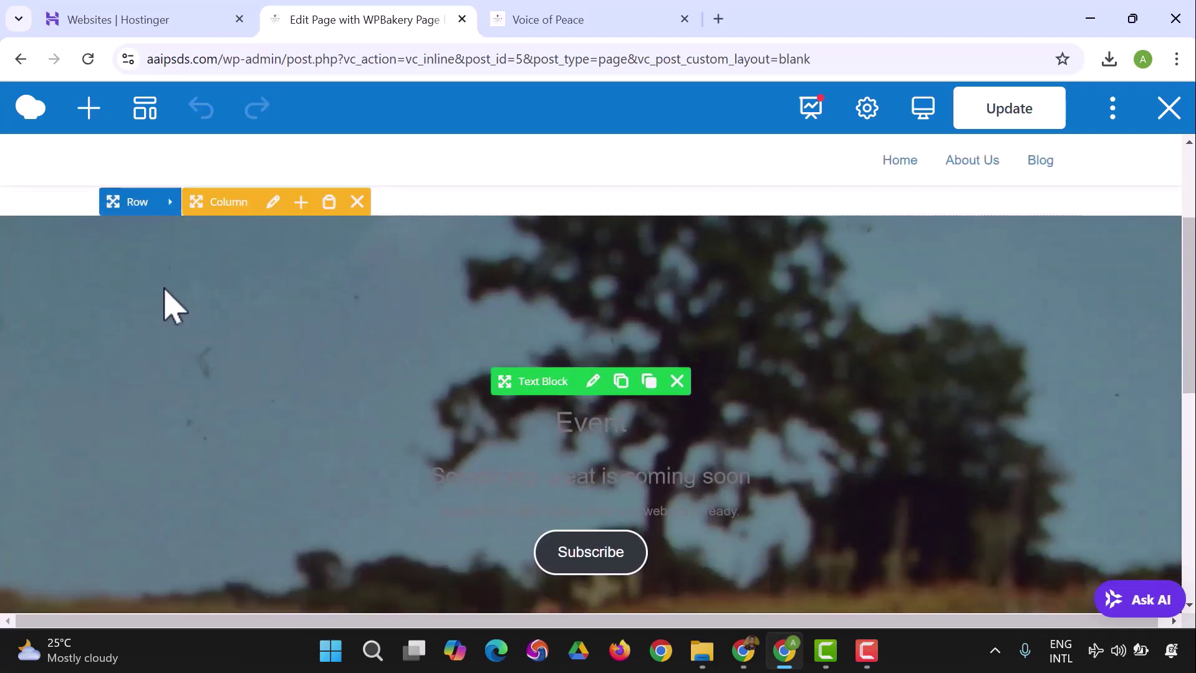
{"action": "scroll", "coordinate": [675, 441], "scroll_direction": "up", "scroll_amount": 6}
{"action": "scroll", "coordinate": [690, 427], "scroll_direction": "up", "scroll_amount": 5}
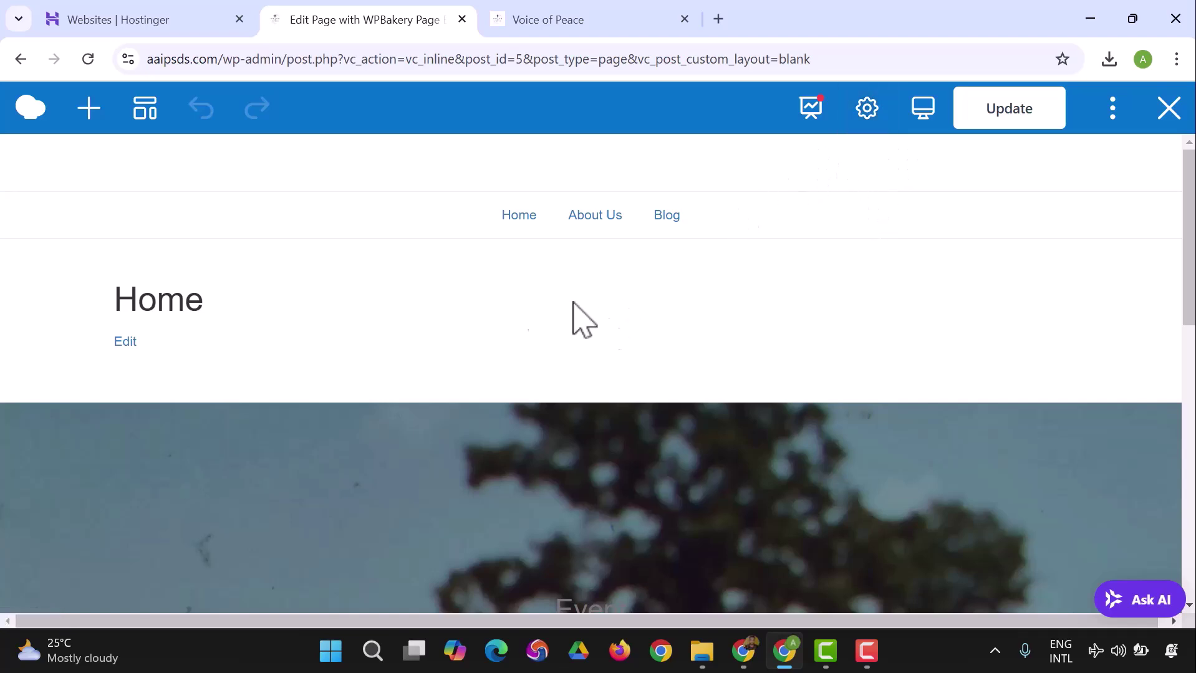
{"action": "scroll", "coordinate": [256, 313], "scroll_direction": "down", "scroll_amount": 6}
{"action": "scroll", "coordinate": [288, 315], "scroll_direction": "up", "scroll_amount": 6}
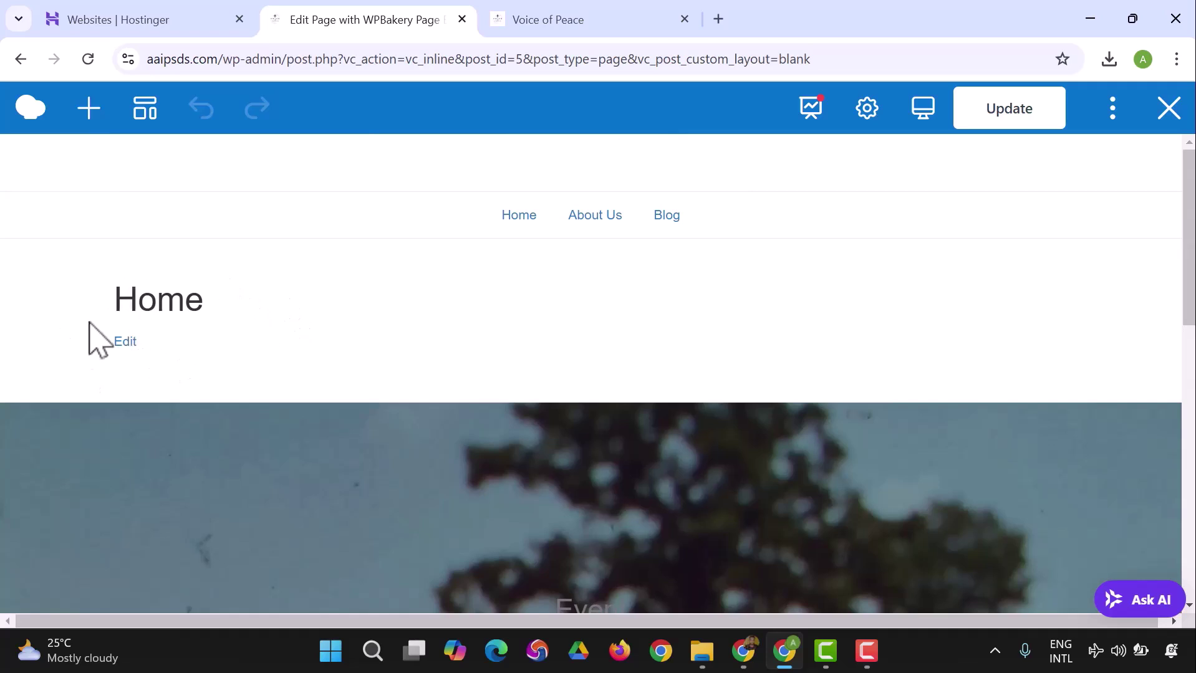
{"action": "right_click", "coordinate": [126, 349]}
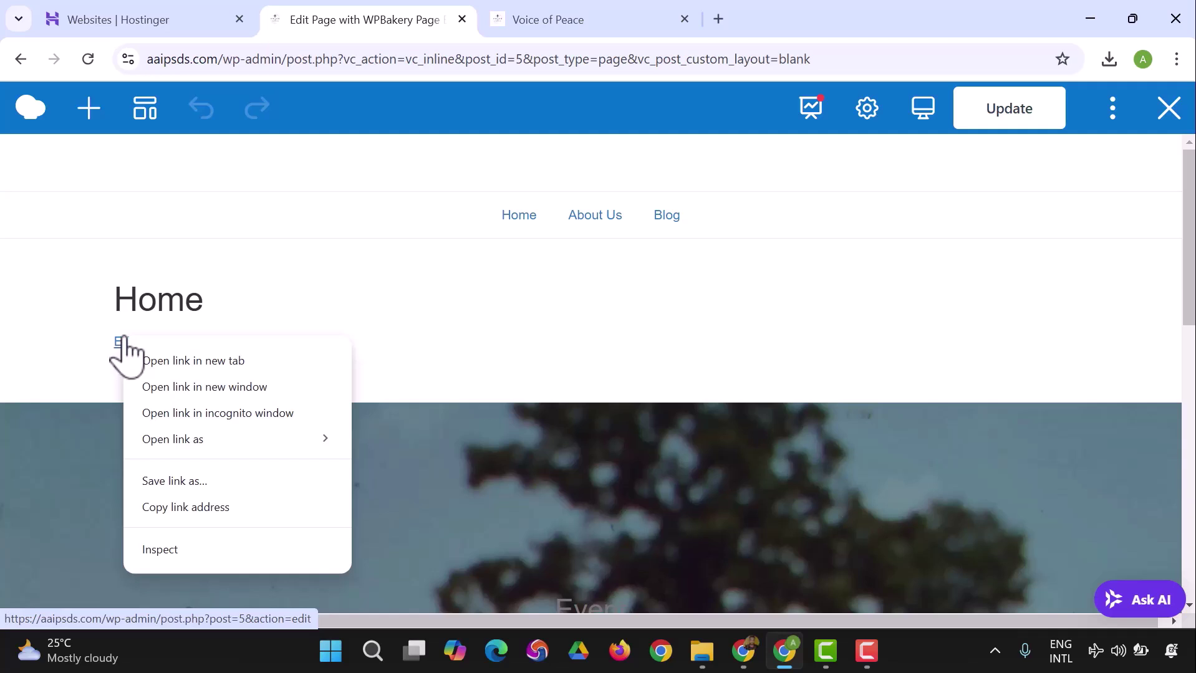
{"action": "left_click", "coordinate": [140, 357]}
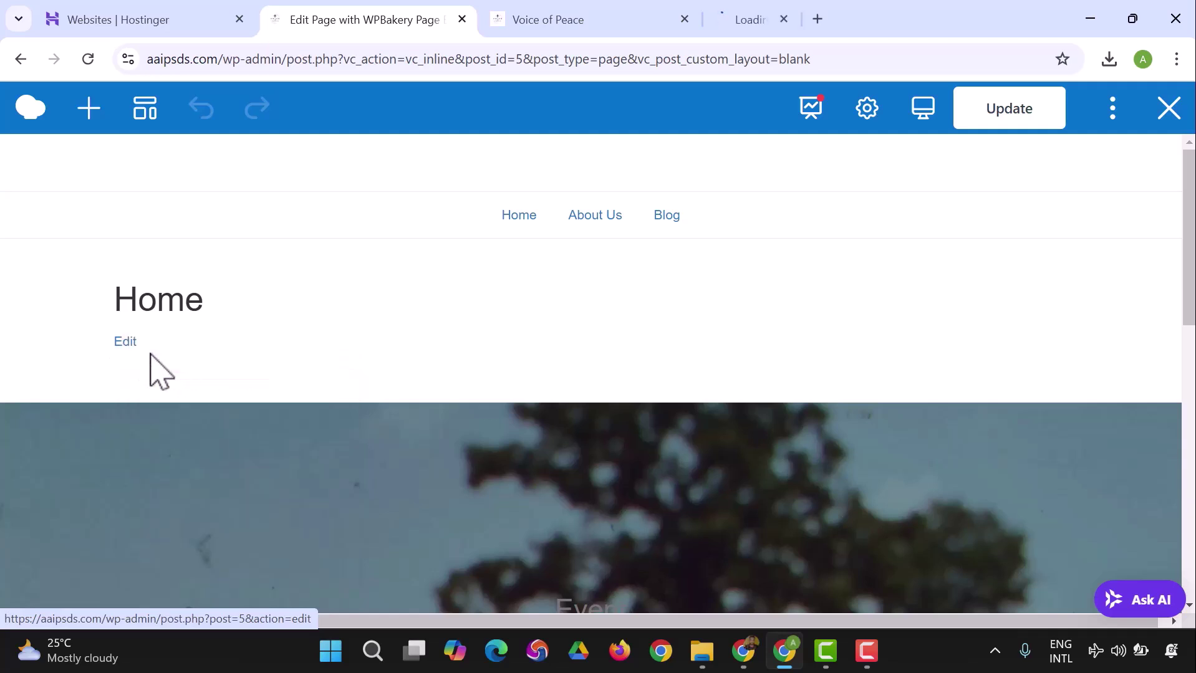
Switch to the Edit Page Home tab and browse its Page sidebar options.
{"action": "left_click", "coordinate": [780, 12]}
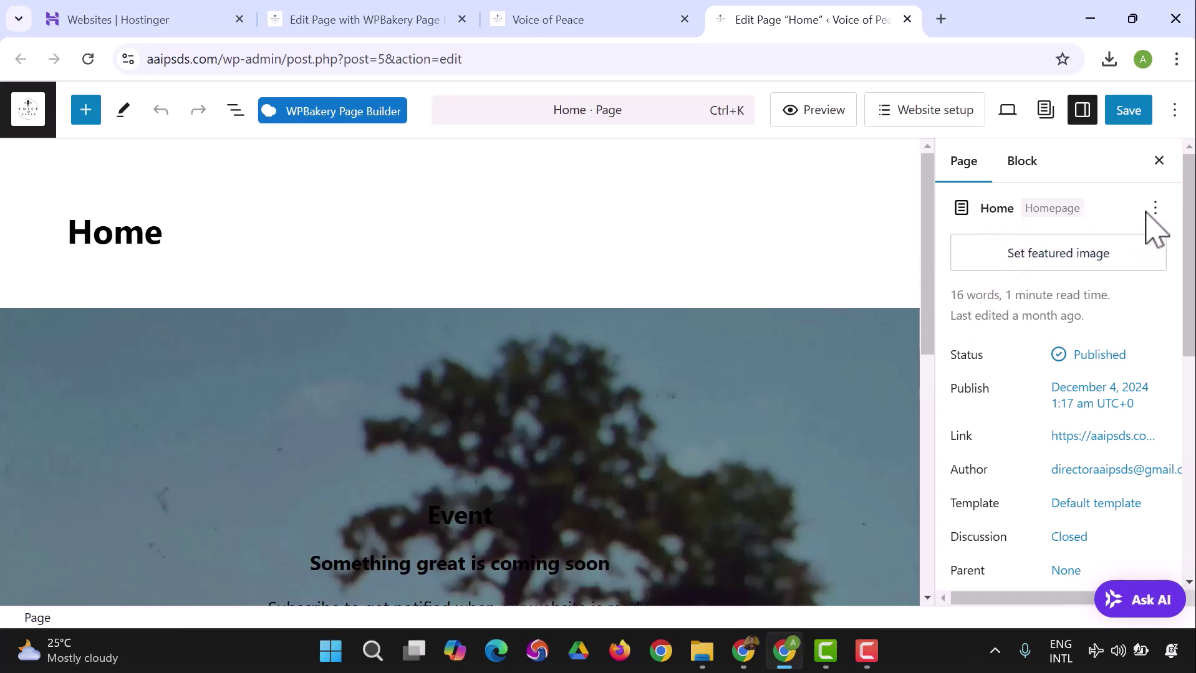
{"action": "left_click", "coordinate": [1152, 211]}
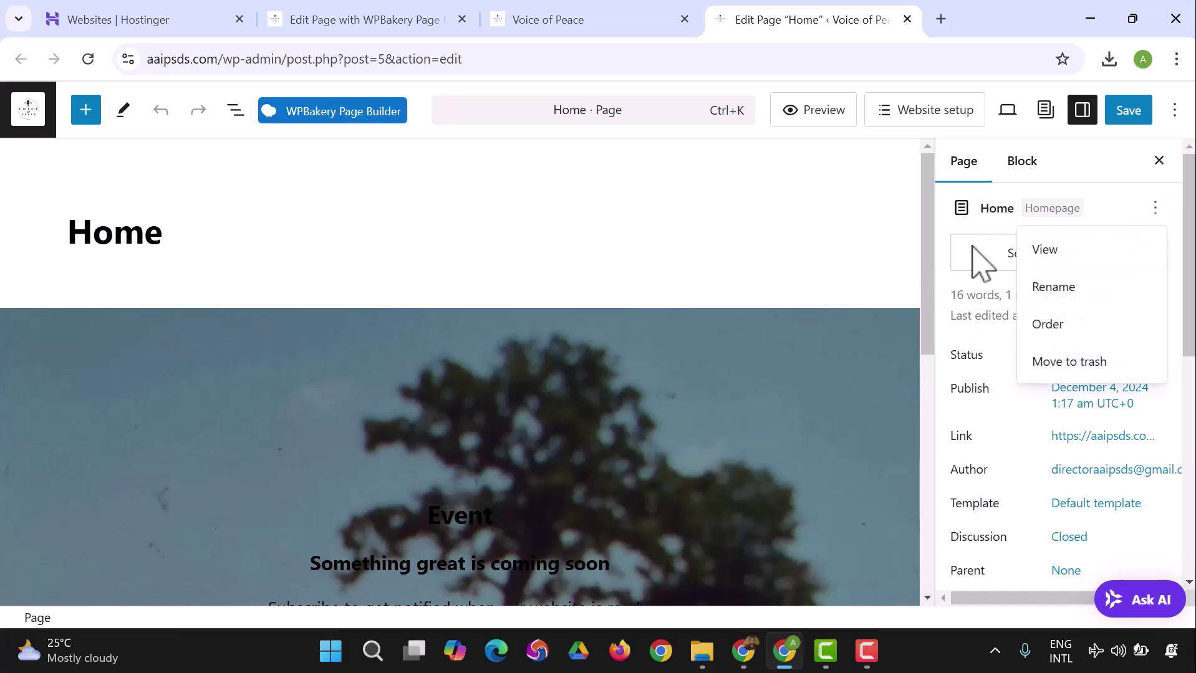
{"action": "left_click", "coordinate": [950, 264]}
{"action": "scroll", "coordinate": [985, 315], "scroll_direction": "down", "scroll_amount": 2}
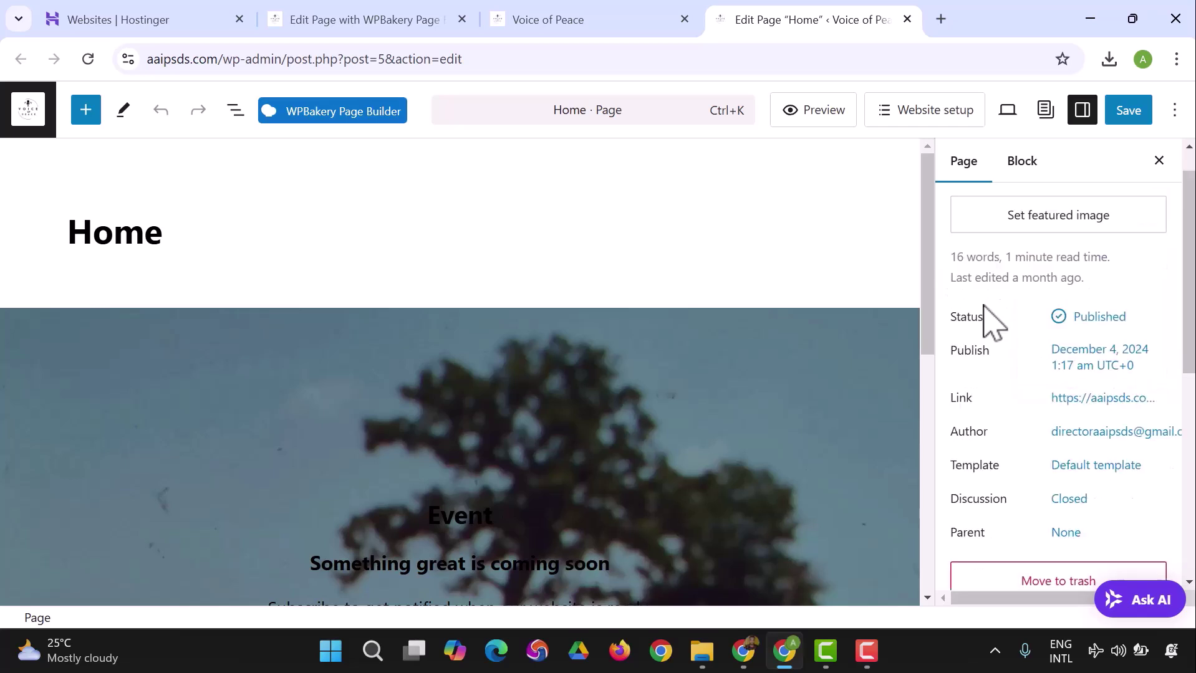
{"action": "scroll", "coordinate": [1004, 377], "scroll_direction": "down", "scroll_amount": 5}
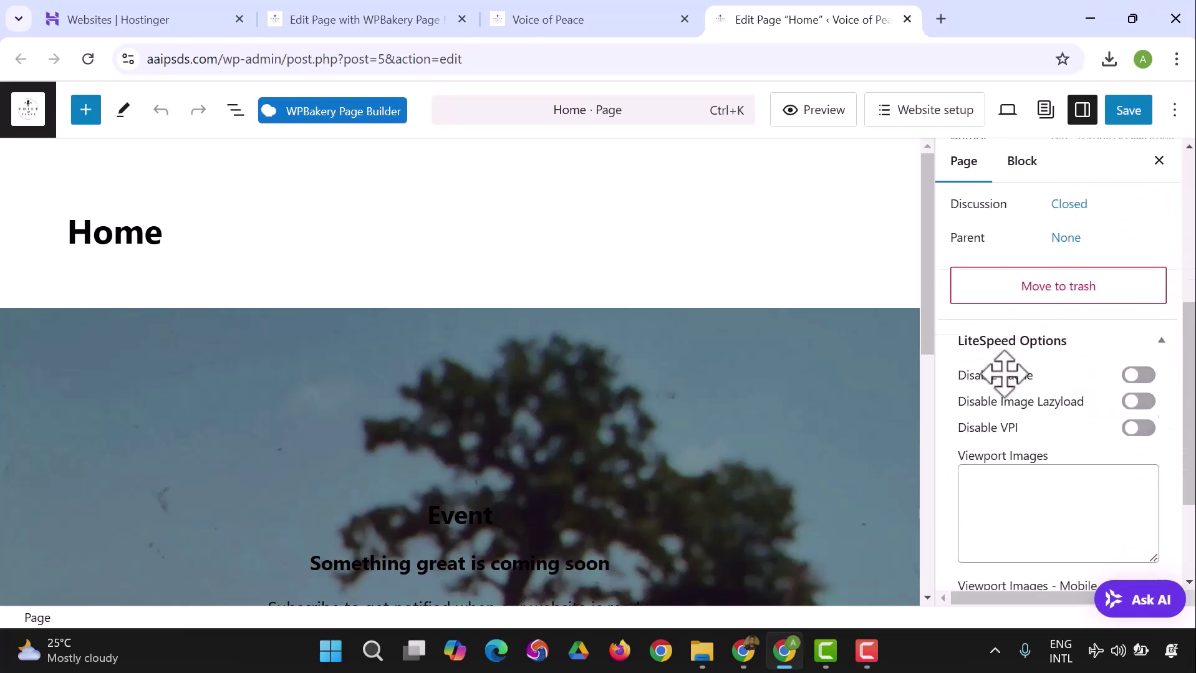
{"action": "scroll", "coordinate": [1008, 379], "scroll_direction": "up", "scroll_amount": 5}
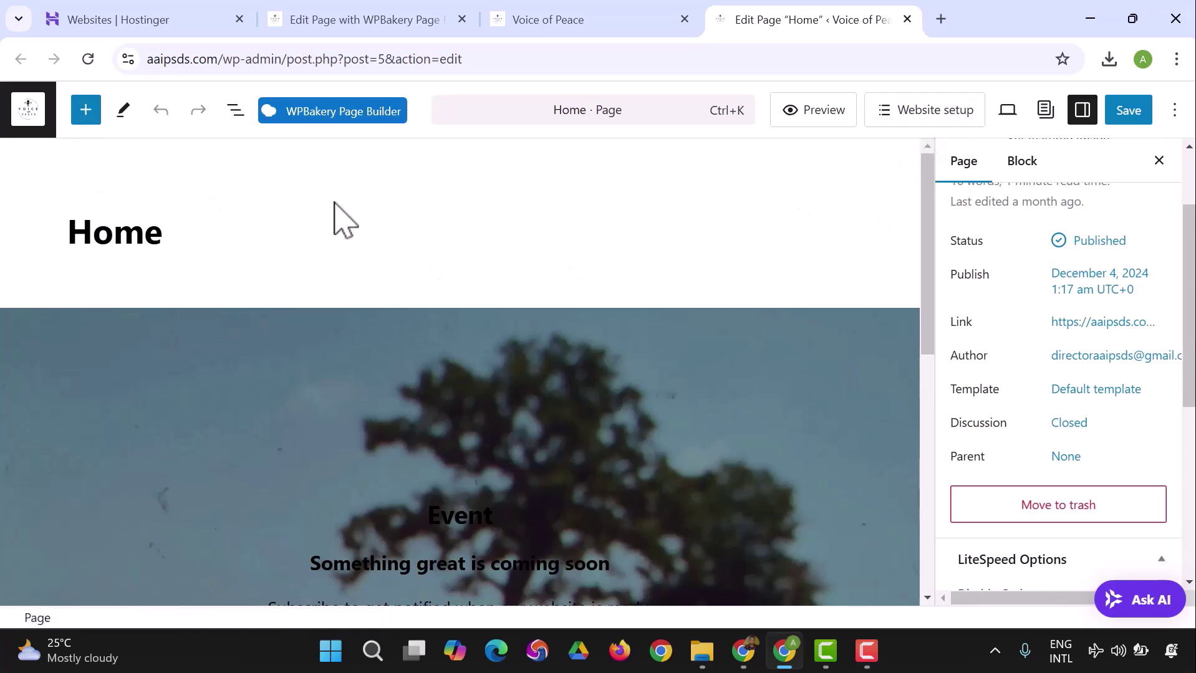
{"action": "scroll", "coordinate": [350, 225], "scroll_direction": "down", "scroll_amount": 8}
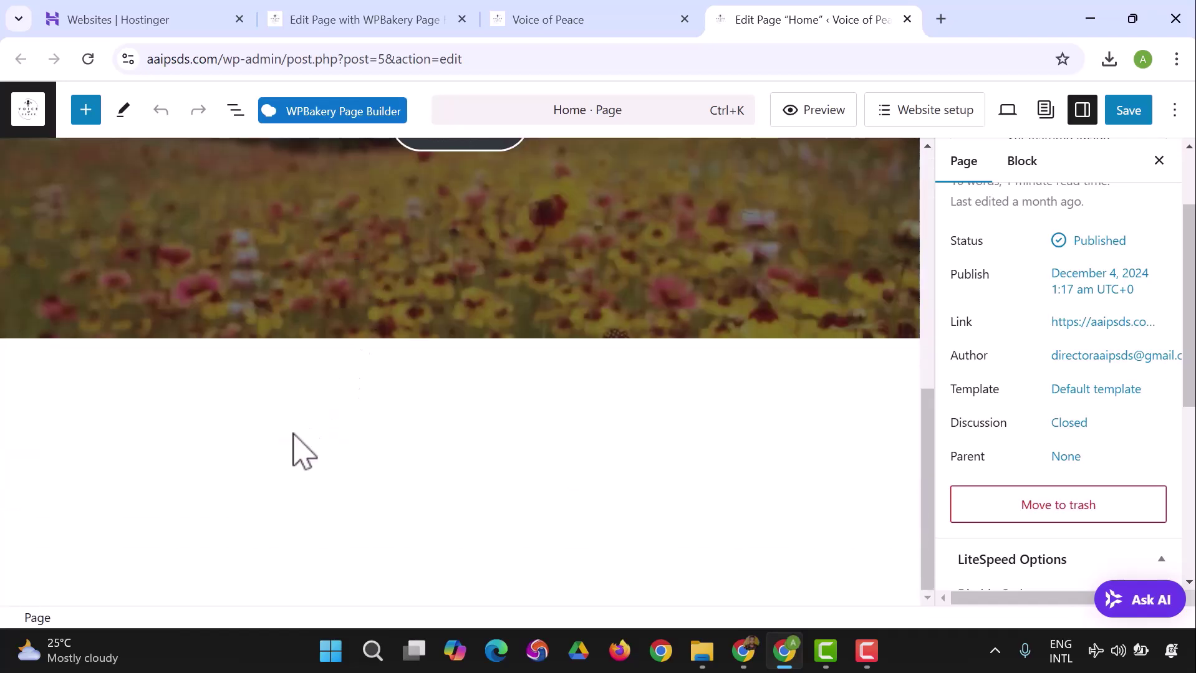
{"action": "scroll", "coordinate": [305, 412], "scroll_direction": "up", "scroll_amount": 7}
{"action": "scroll", "coordinate": [321, 393], "scroll_direction": "up", "scroll_amount": 1}
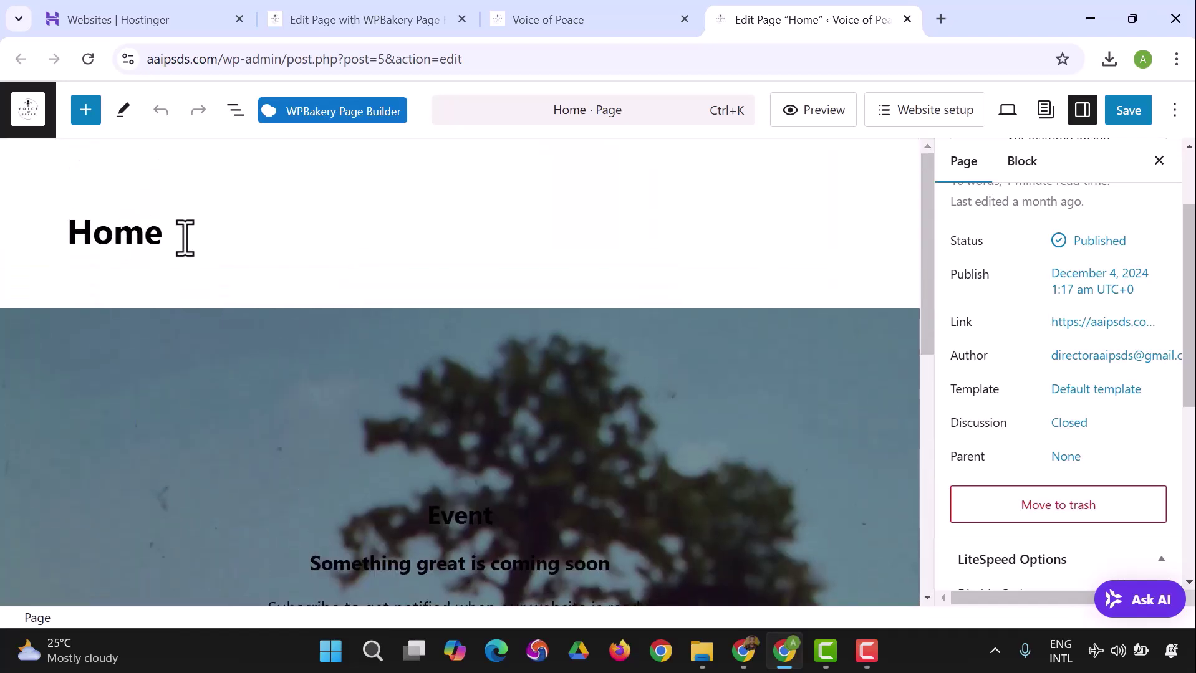
{"action": "scroll", "coordinate": [651, 389], "scroll_direction": "down", "scroll_amount": 3}
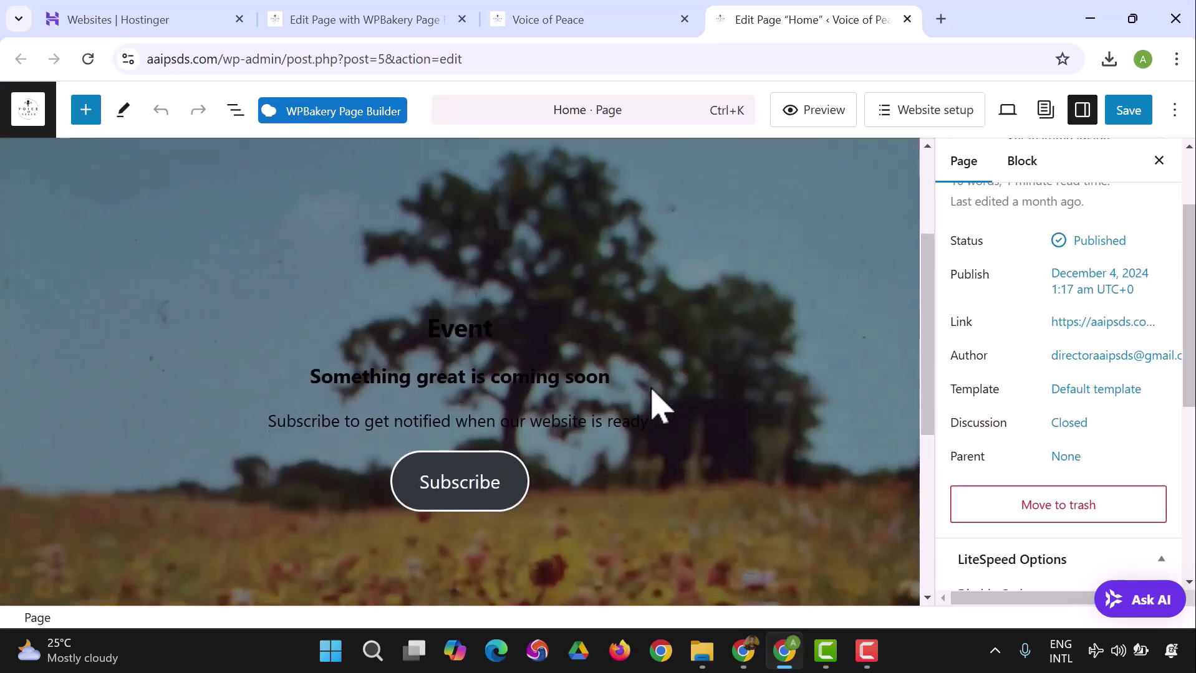
{"action": "scroll", "coordinate": [653, 393], "scroll_direction": "down", "scroll_amount": 5}
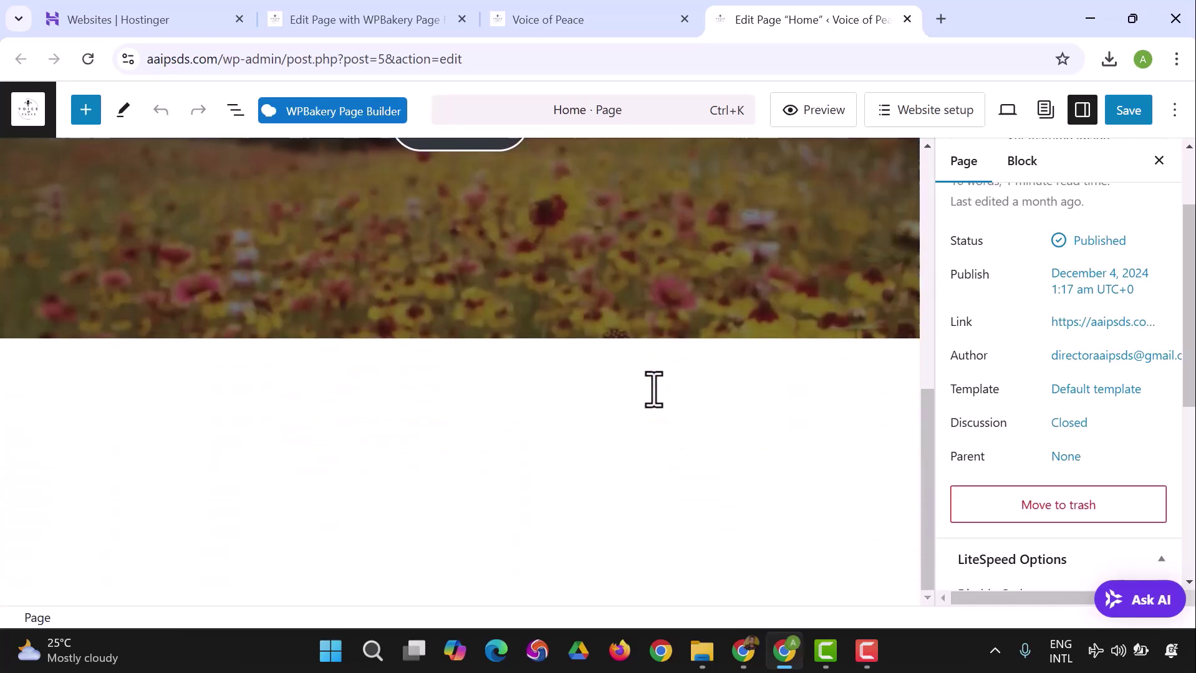
{"action": "scroll", "coordinate": [1063, 406], "scroll_direction": "down", "scroll_amount": 5}
{"action": "scroll", "coordinate": [1062, 405], "scroll_direction": "up", "scroll_amount": 7}
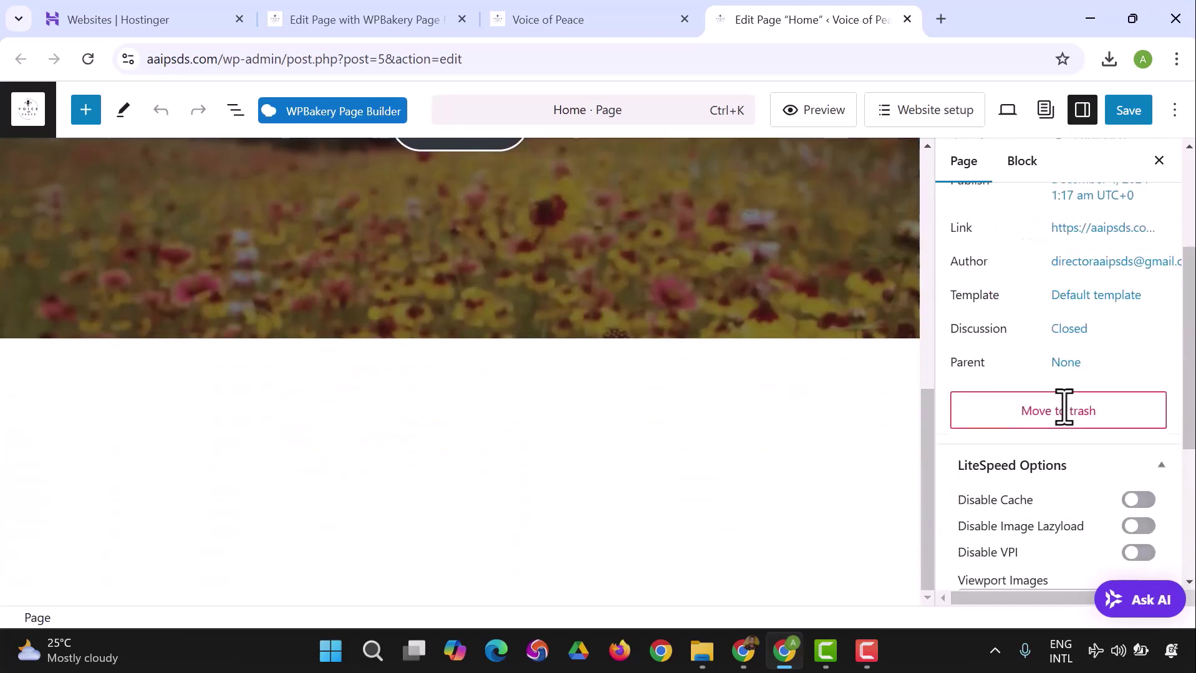
{"action": "scroll", "coordinate": [341, 212], "scroll_direction": "up", "scroll_amount": 8}
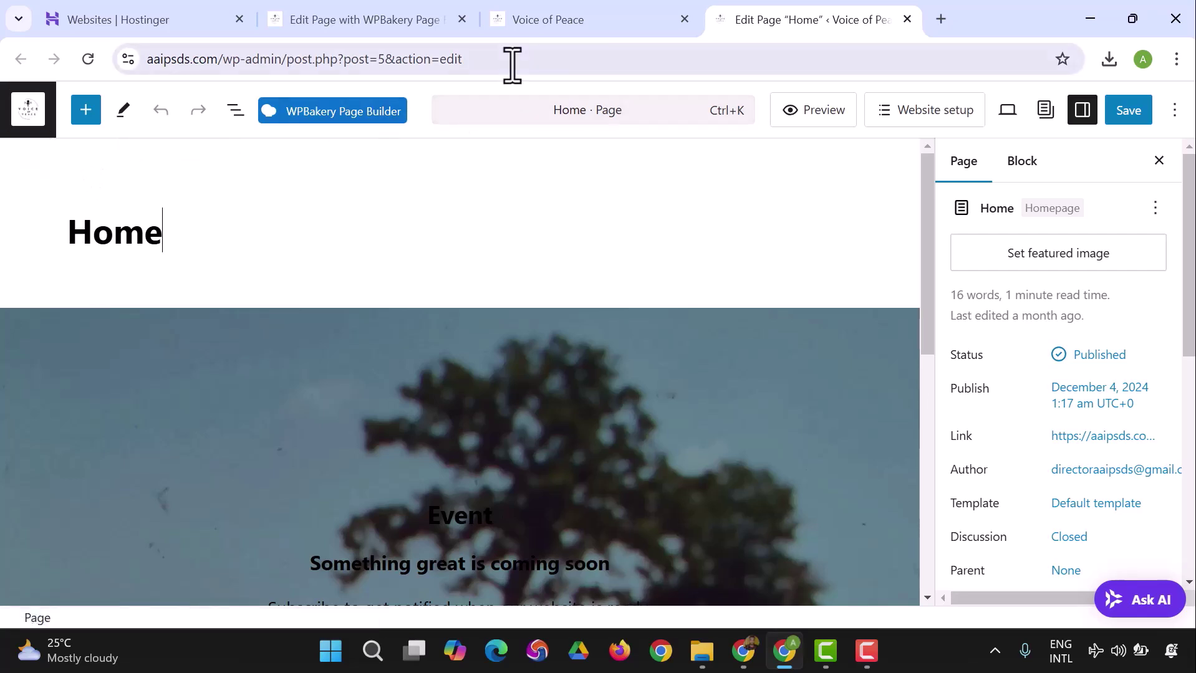
Check the WPBakery editor tab, then return to the block editor tab.
{"action": "left_click", "coordinate": [374, 19]}
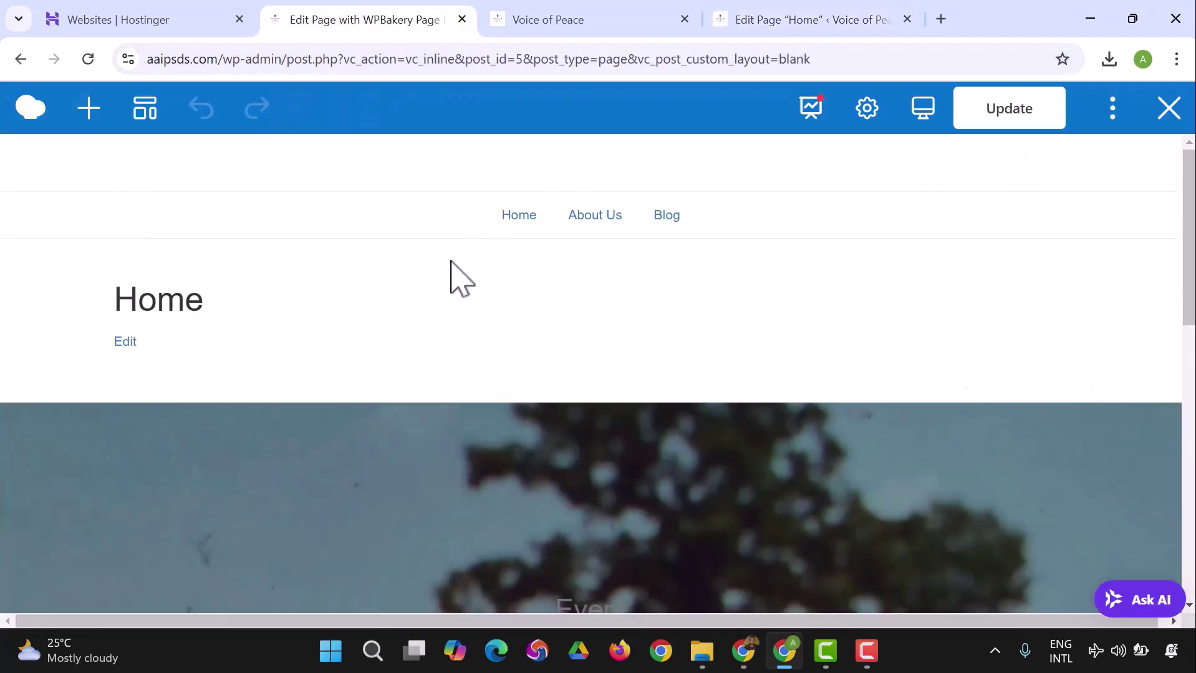
{"action": "scroll", "coordinate": [240, 331], "scroll_direction": "down", "scroll_amount": 10}
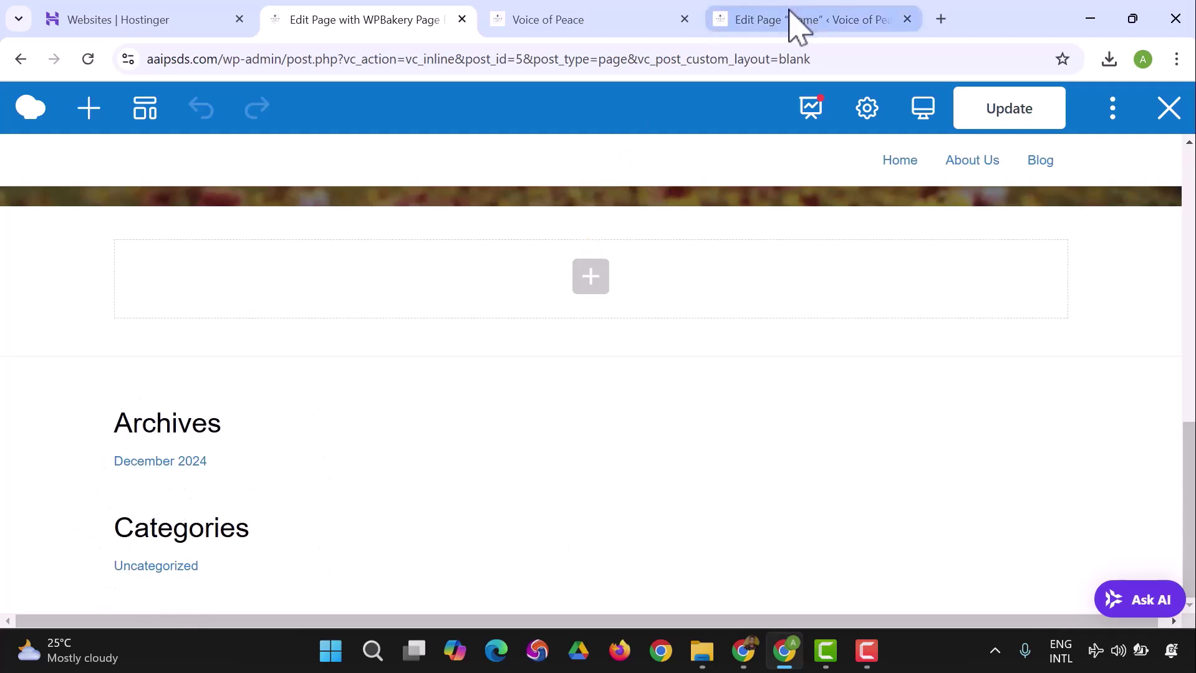
{"action": "left_click", "coordinate": [798, 26]}
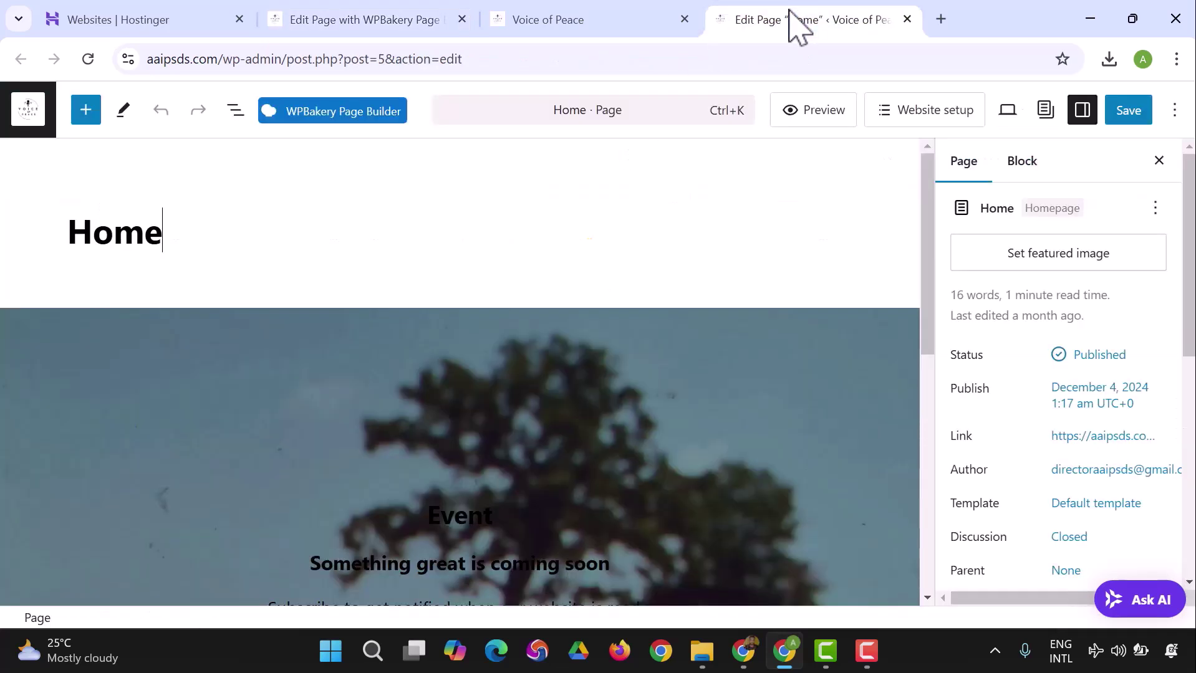
Quick Edit the Home page, set its Template to No Header/Footer, and Update.
{"action": "left_click", "coordinate": [10, 132]}
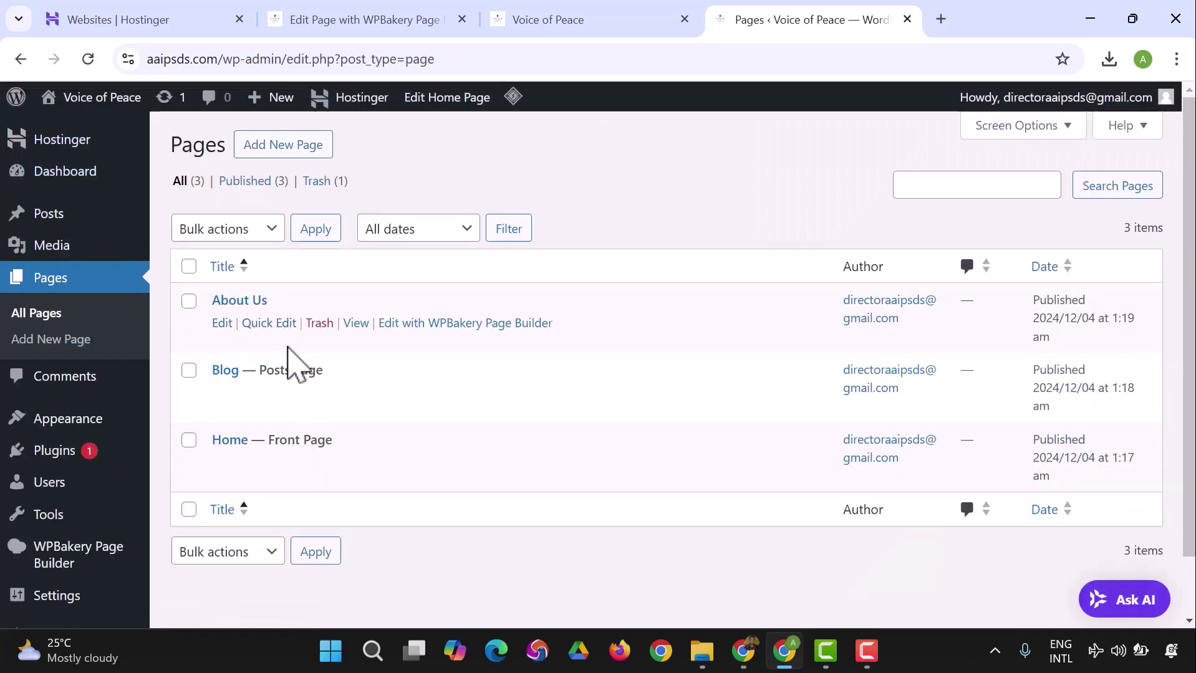
{"action": "left_click", "coordinate": [271, 463]}
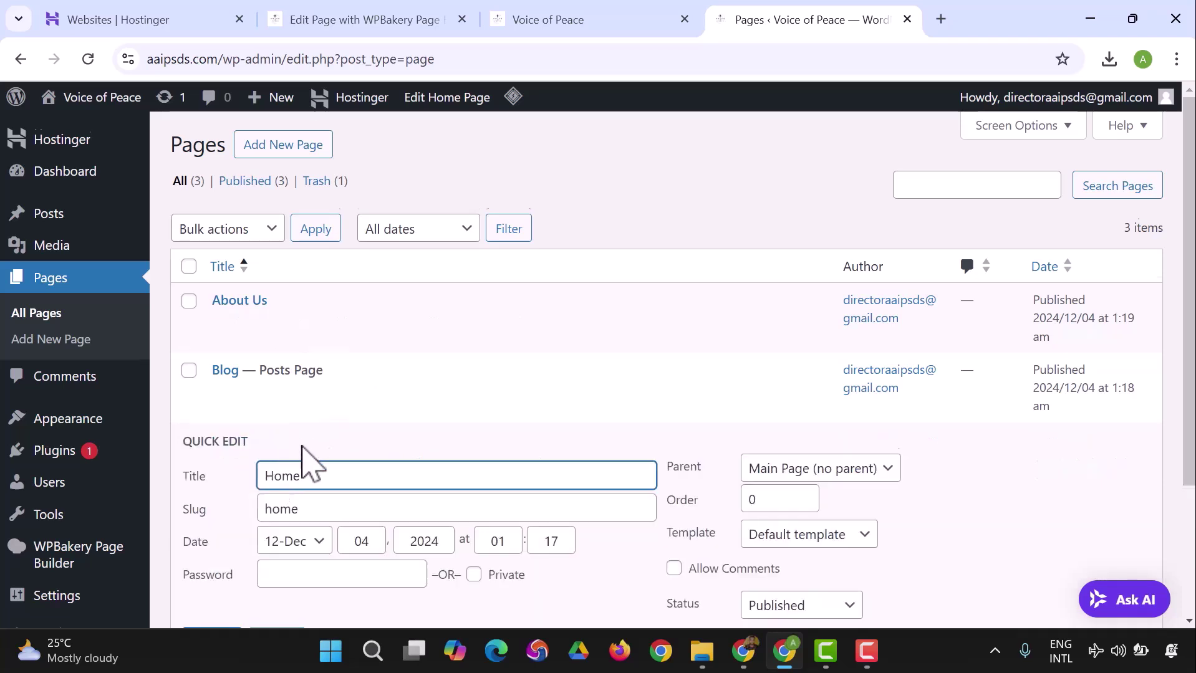
{"action": "scroll", "coordinate": [303, 458], "scroll_direction": "down", "scroll_amount": 1}
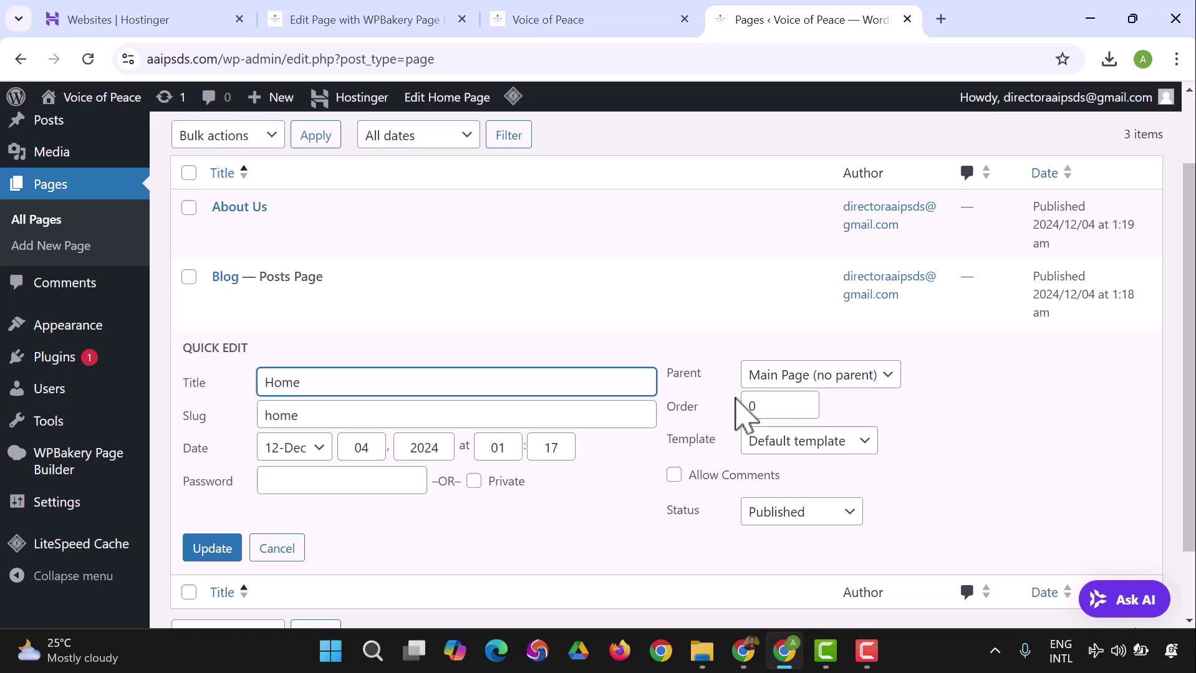
{"action": "left_click", "coordinate": [771, 443]}
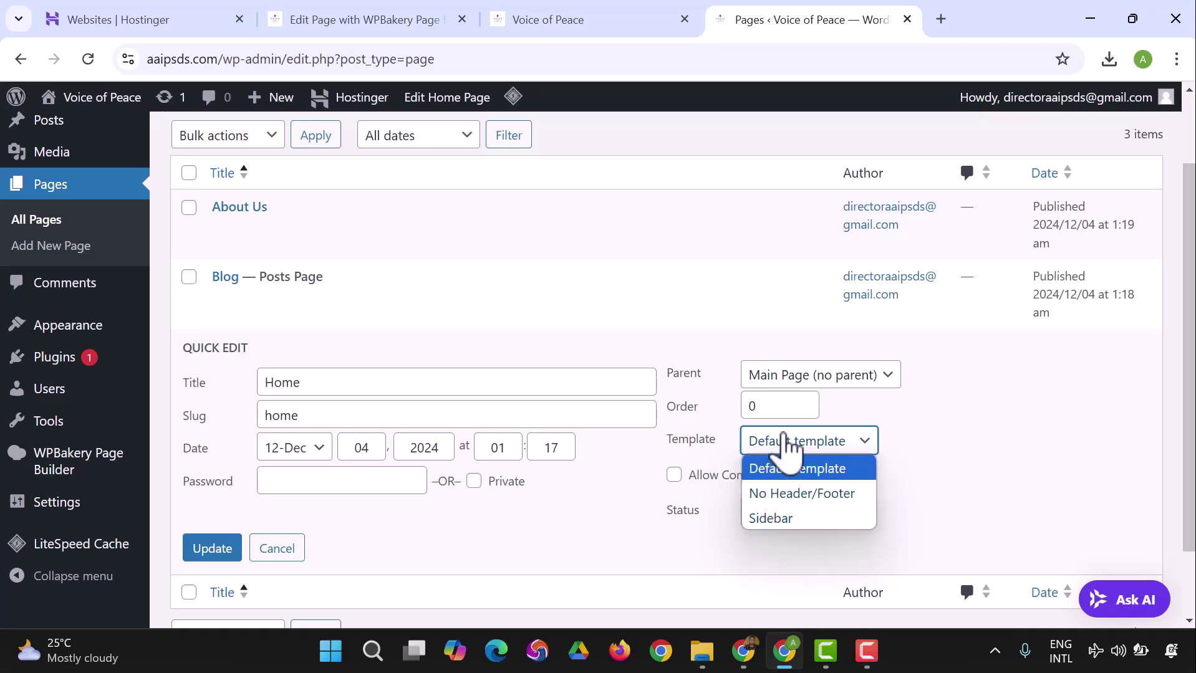
{"action": "left_click", "coordinate": [782, 496]}
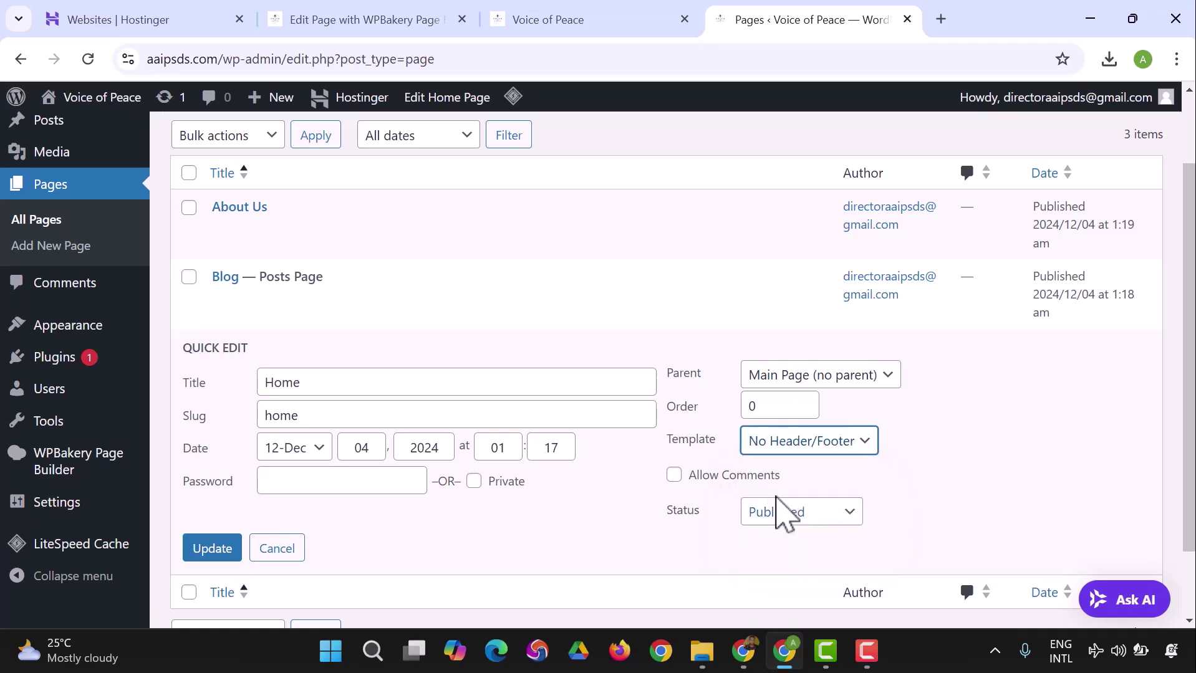
{"action": "left_click", "coordinate": [226, 552]}
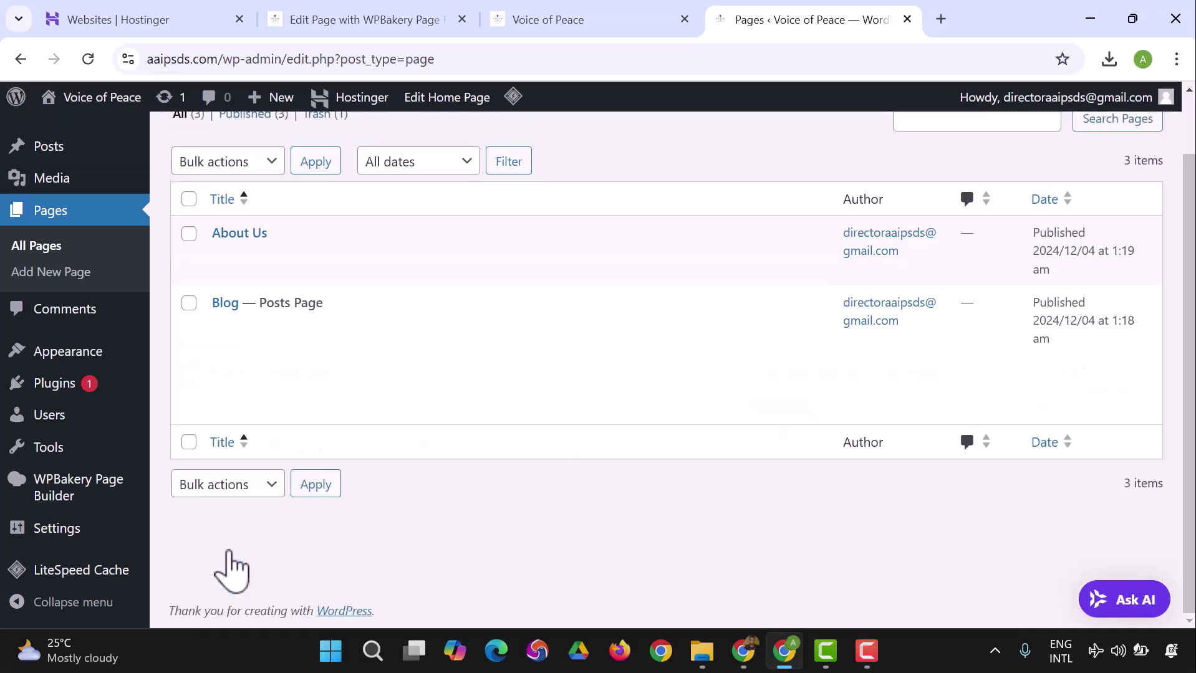
Open the live Home page in a new tab and scroll through it.
{"action": "right_click", "coordinate": [356, 396]}
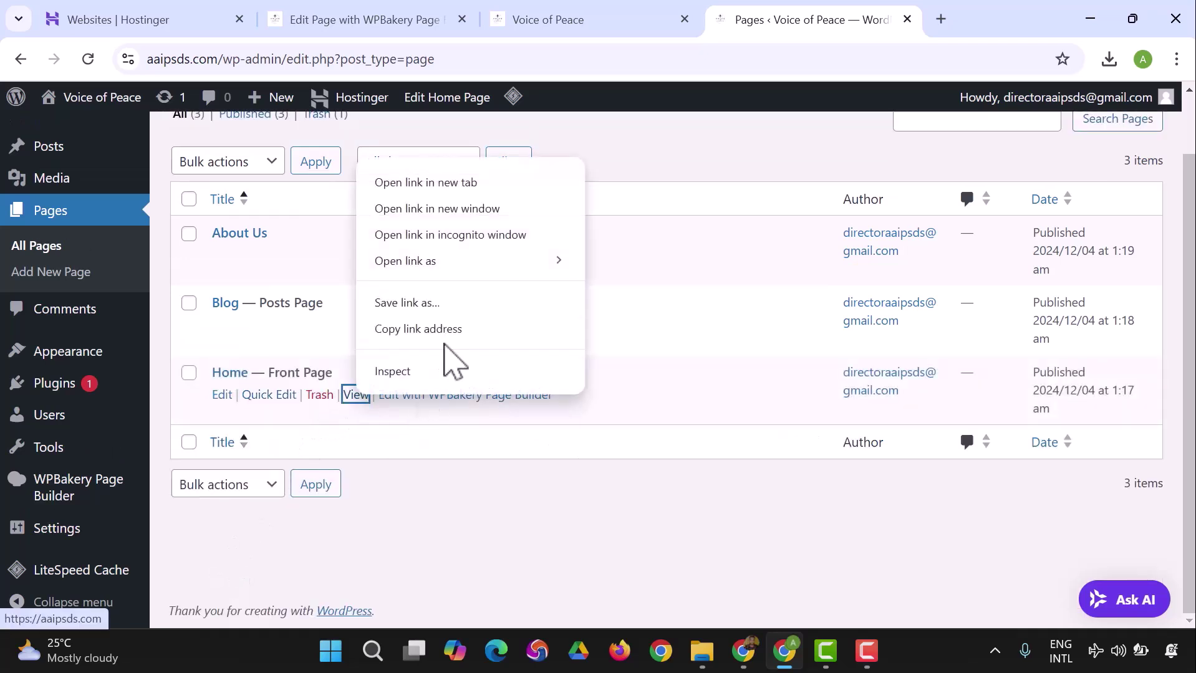
{"action": "left_click", "coordinate": [438, 187]}
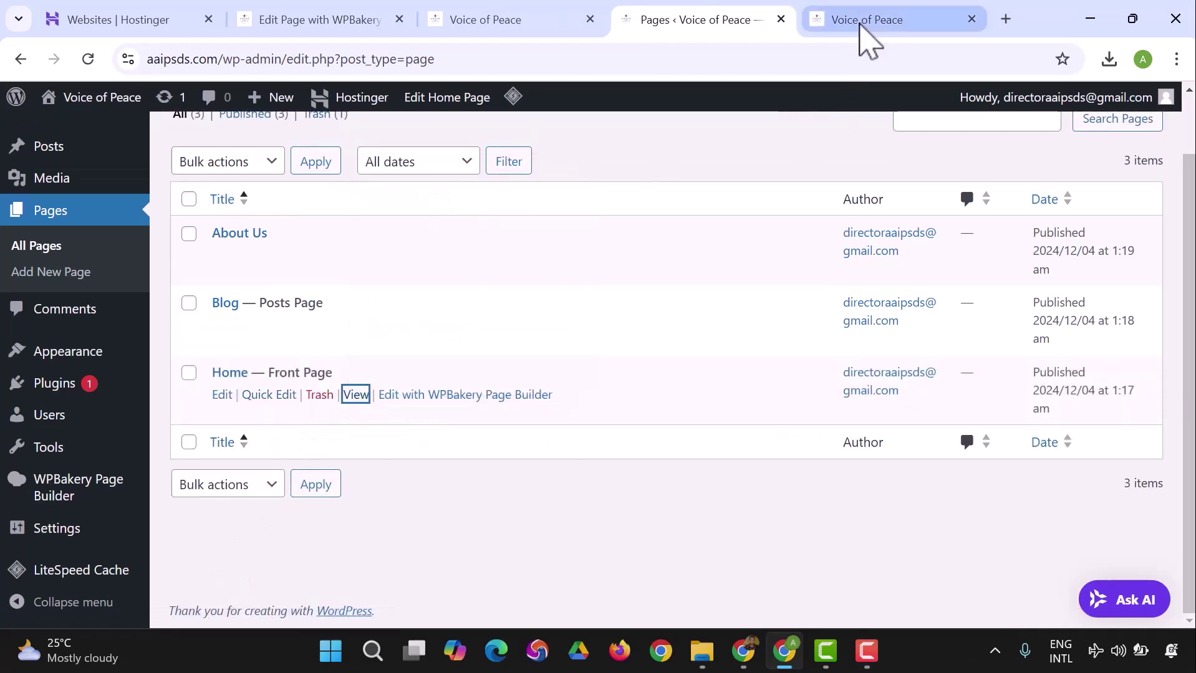
{"action": "left_click", "coordinate": [863, 22]}
{"action": "scroll", "coordinate": [521, 253], "scroll_direction": "down", "scroll_amount": 2}
{"action": "scroll", "coordinate": [521, 253], "scroll_direction": "up", "scroll_amount": 2}
{"action": "scroll", "coordinate": [521, 254], "scroll_direction": "down", "scroll_amount": 4}
{"action": "scroll", "coordinate": [517, 312], "scroll_direction": "up", "scroll_amount": 1}
{"action": "scroll", "coordinate": [518, 386], "scroll_direction": "up", "scroll_amount": 3}
{"action": "scroll", "coordinate": [496, 361], "scroll_direction": "down", "scroll_amount": 3}
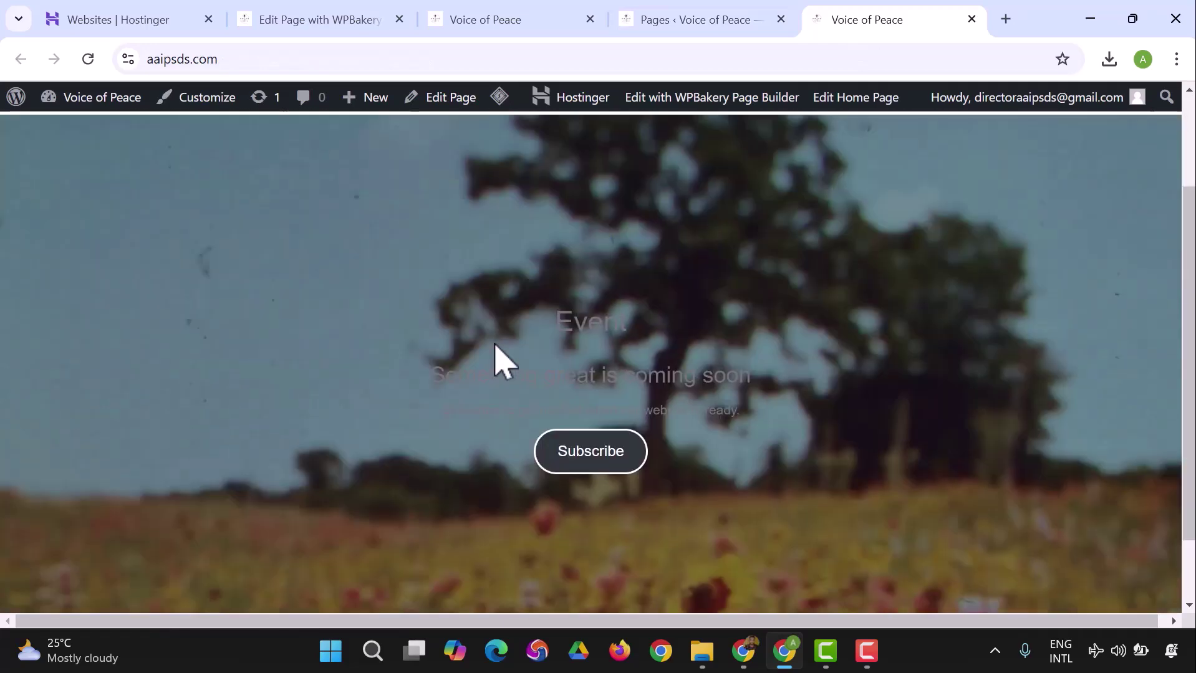
{"action": "scroll", "coordinate": [582, 406], "scroll_direction": "up", "scroll_amount": 3}
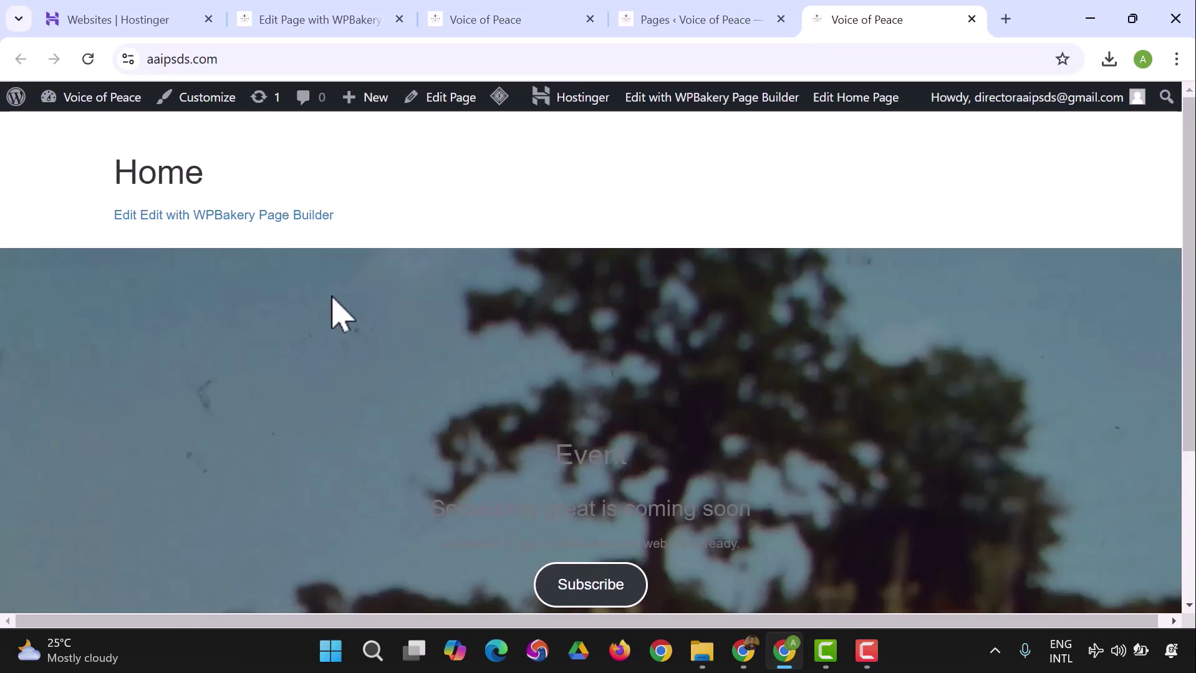
{"action": "scroll", "coordinate": [464, 354], "scroll_direction": "down", "scroll_amount": 3}
{"action": "scroll", "coordinate": [472, 350], "scroll_direction": "up", "scroll_amount": 3}
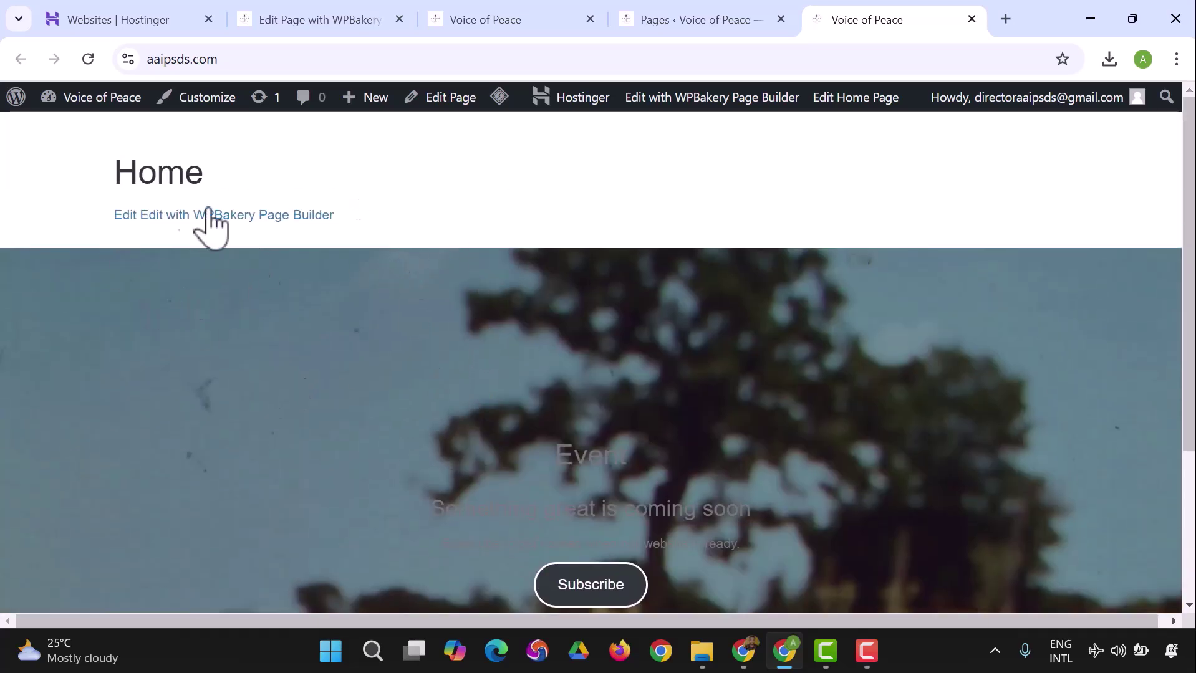
Move between the Home front page and the Pages admin list, ending on All Pages.
{"action": "left_click", "coordinate": [711, 20]}
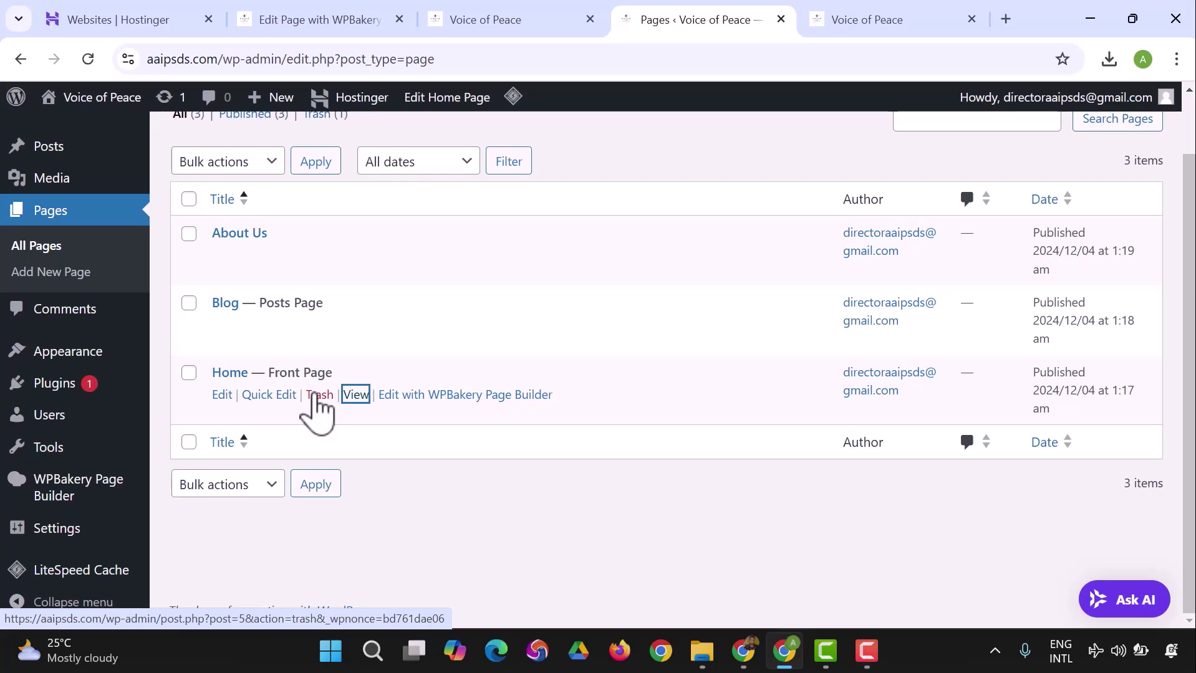
{"action": "left_click", "coordinate": [834, 20]}
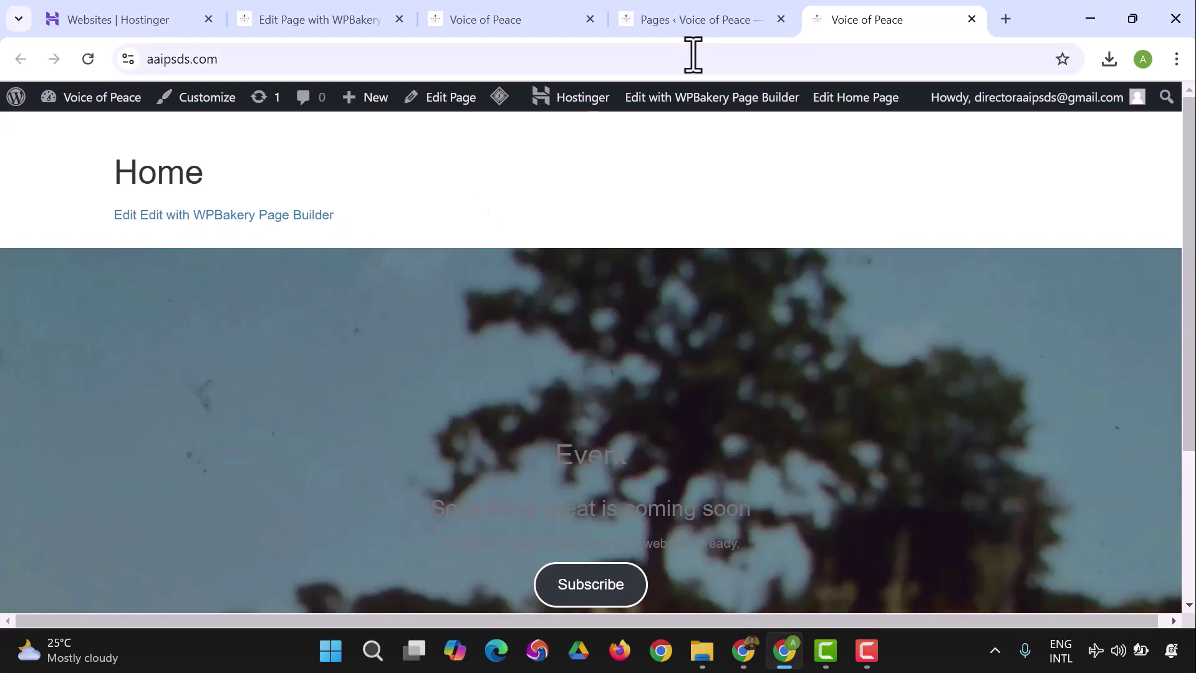
{"action": "left_click", "coordinate": [696, 24]}
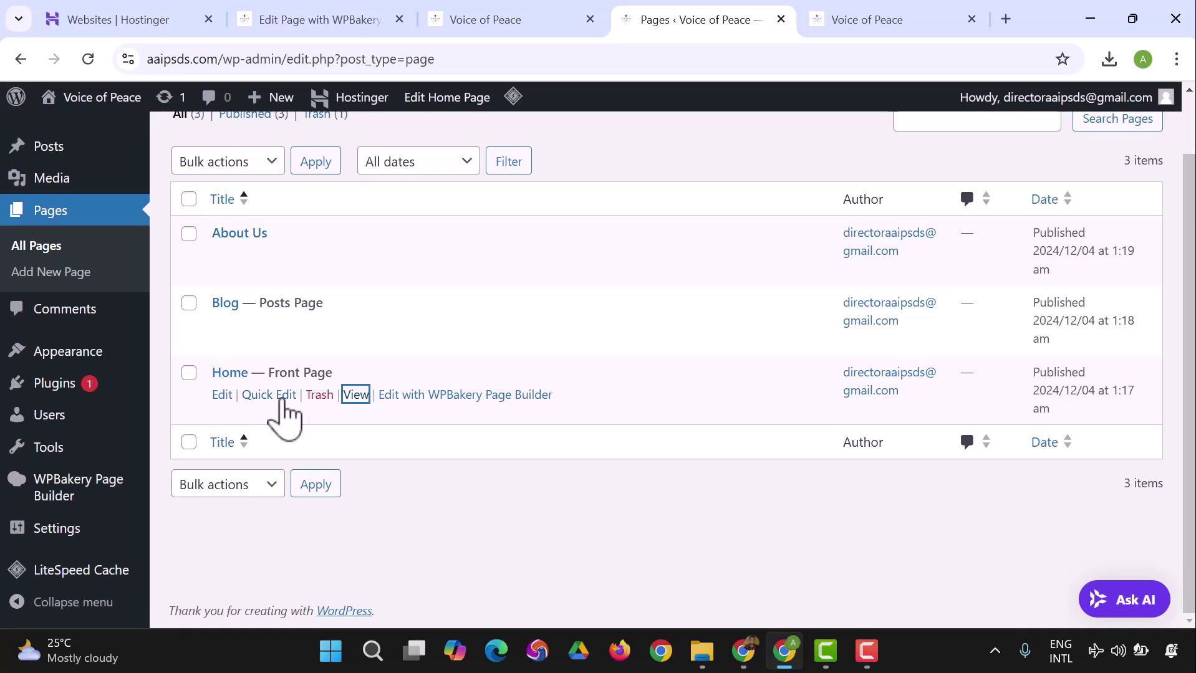
Quick-edit Home to use the Default template with no parent page, and save it.
{"action": "left_click", "coordinate": [280, 397]}
{"action": "left_click", "coordinate": [838, 469]}
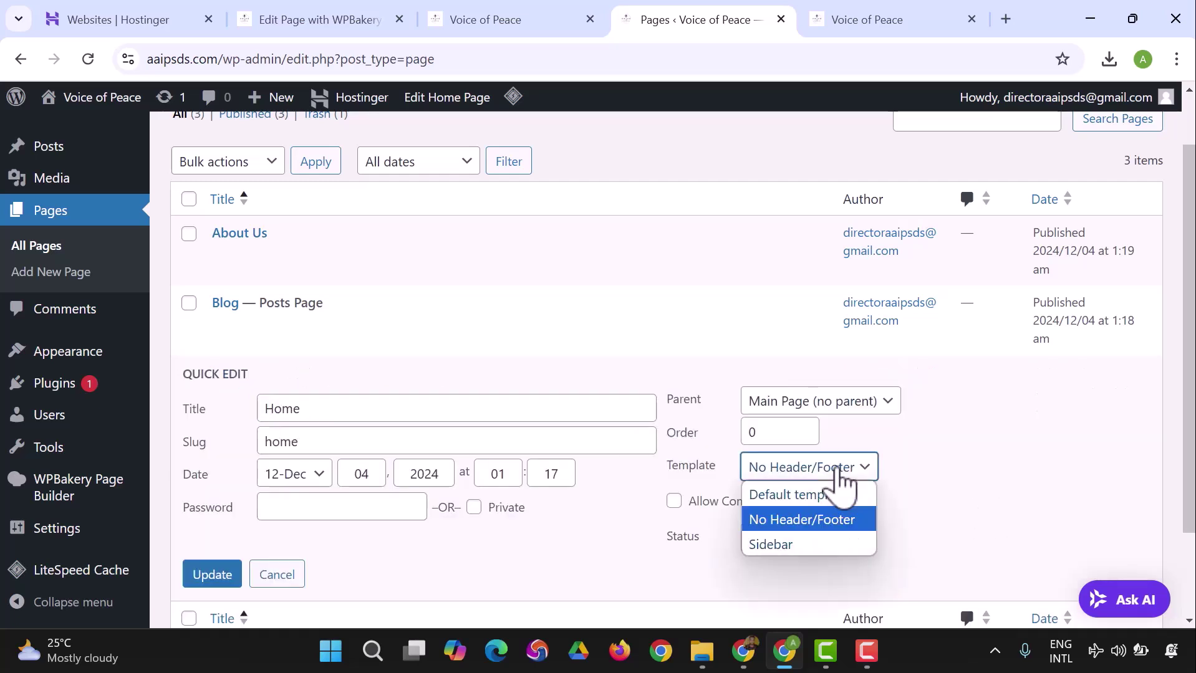
{"action": "left_click", "coordinate": [826, 493]}
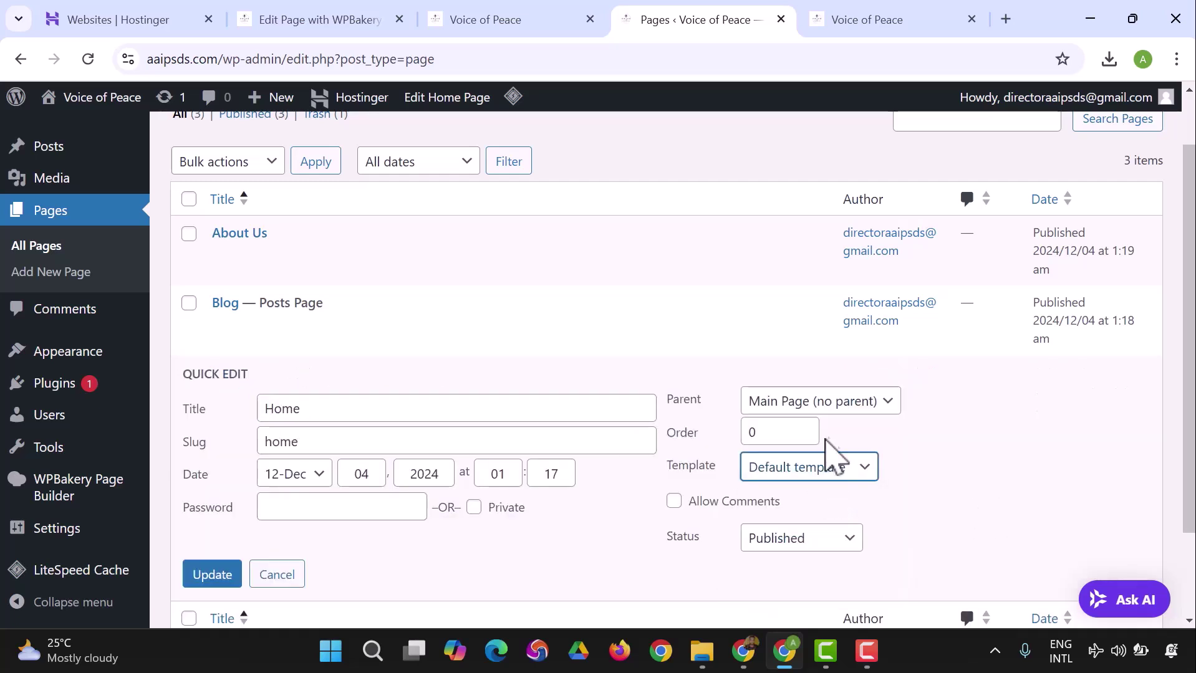
{"action": "left_click", "coordinate": [828, 404]}
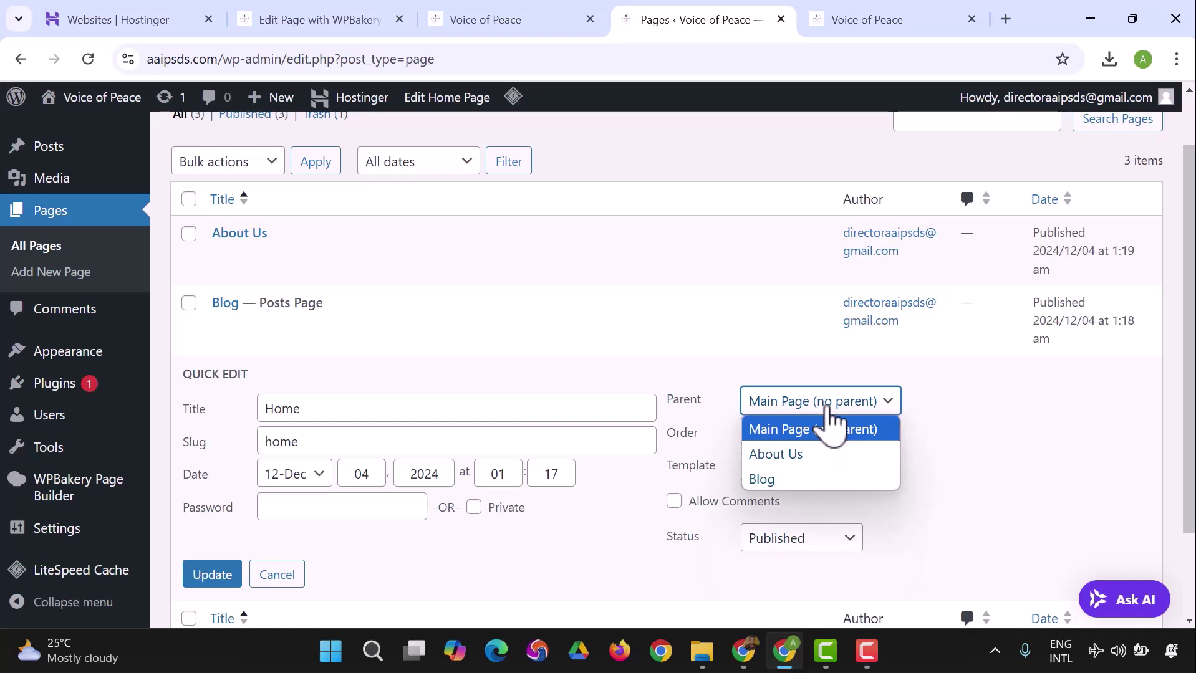
{"action": "left_click", "coordinate": [827, 408]}
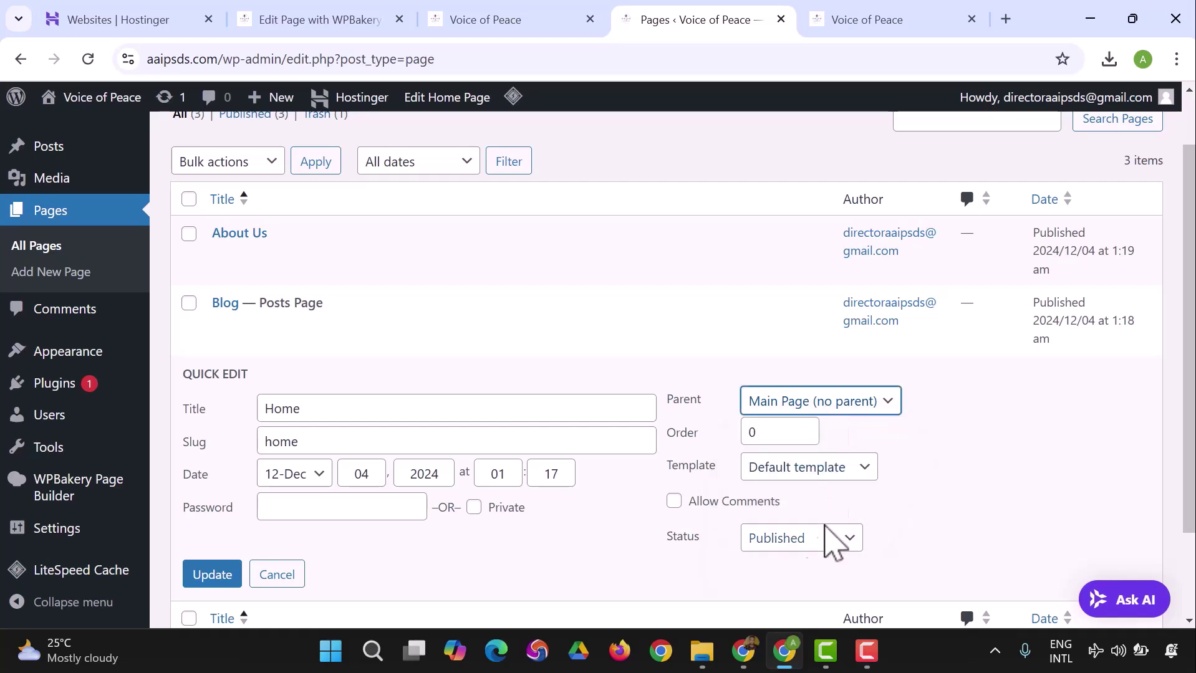
{"action": "left_click", "coordinate": [232, 577]}
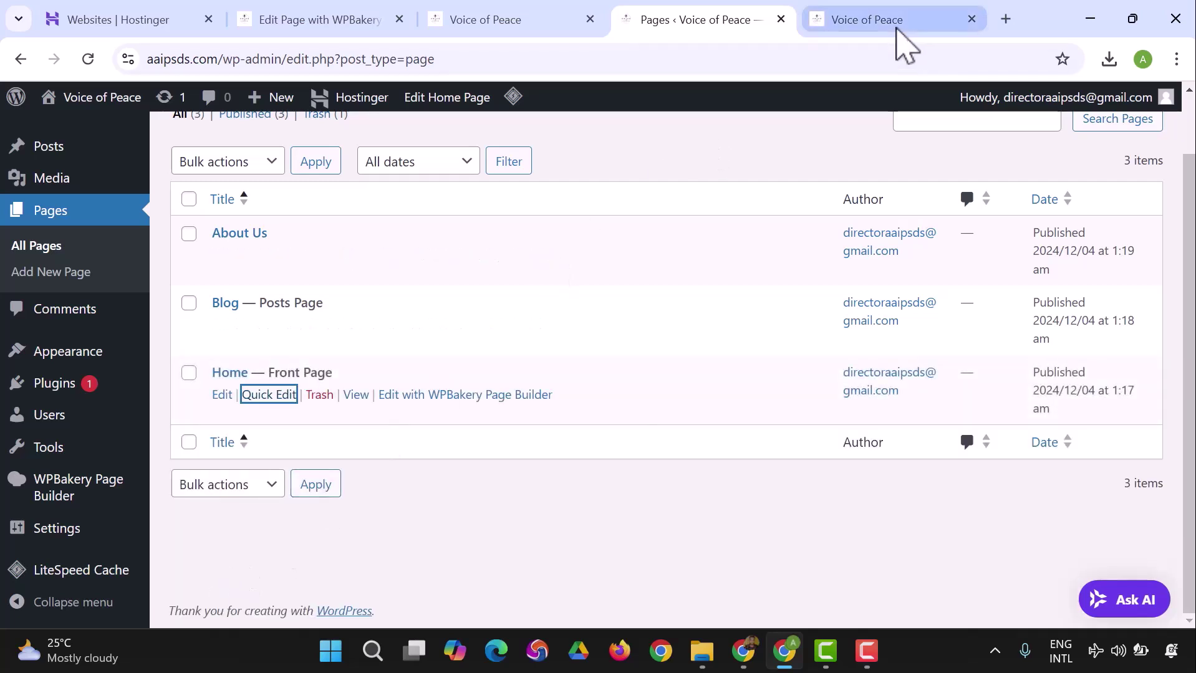
{"action": "left_click", "coordinate": [898, 31]}
{"action": "left_click", "coordinate": [88, 59]}
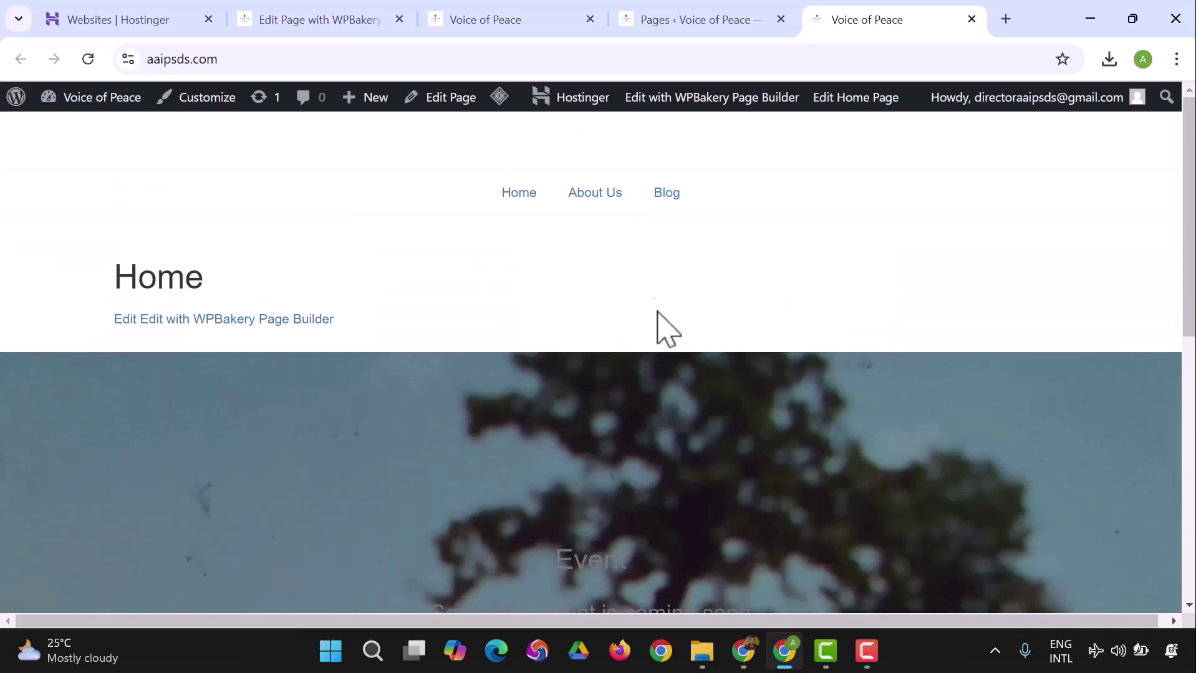
{"action": "scroll", "coordinate": [608, 275], "scroll_direction": "down", "scroll_amount": 8}
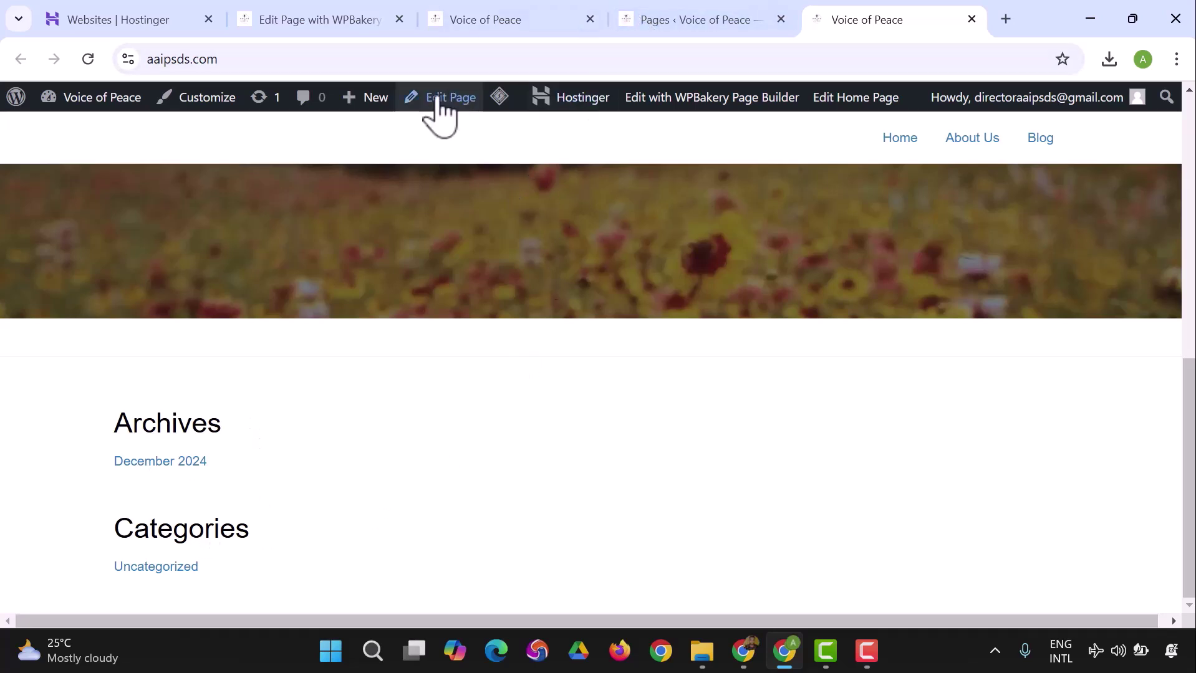
{"action": "left_click", "coordinate": [320, 32]}
{"action": "scroll", "coordinate": [294, 349], "scroll_direction": "up", "scroll_amount": 8}
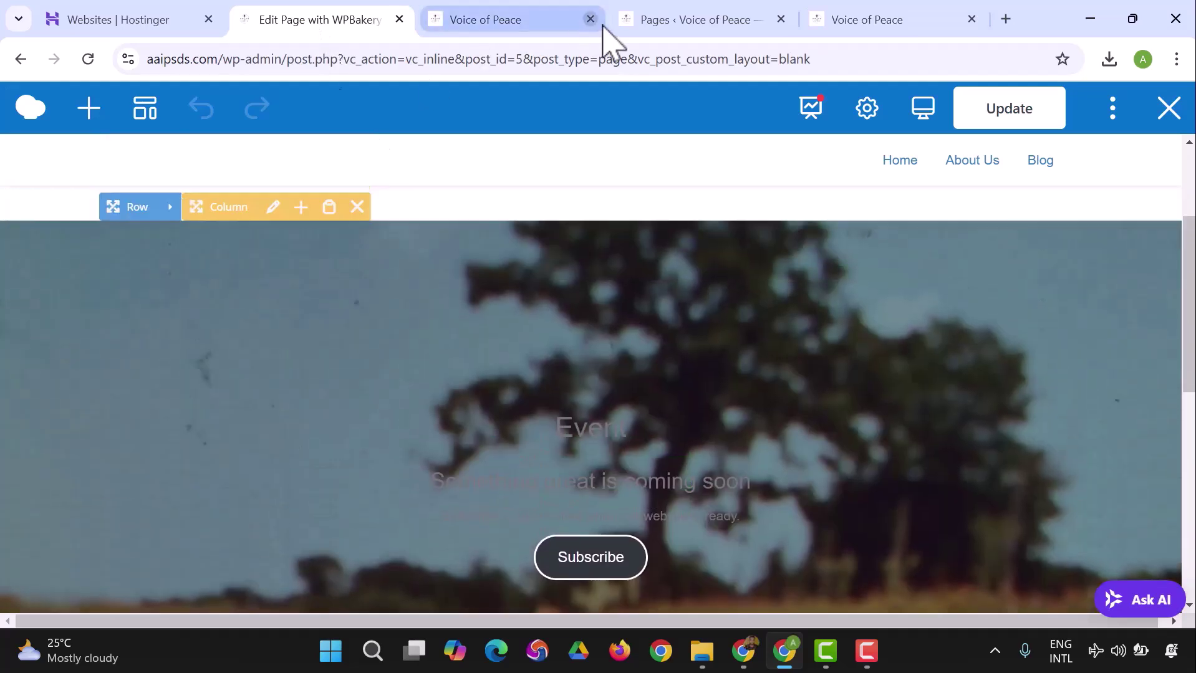
{"action": "left_click", "coordinate": [679, 25]}
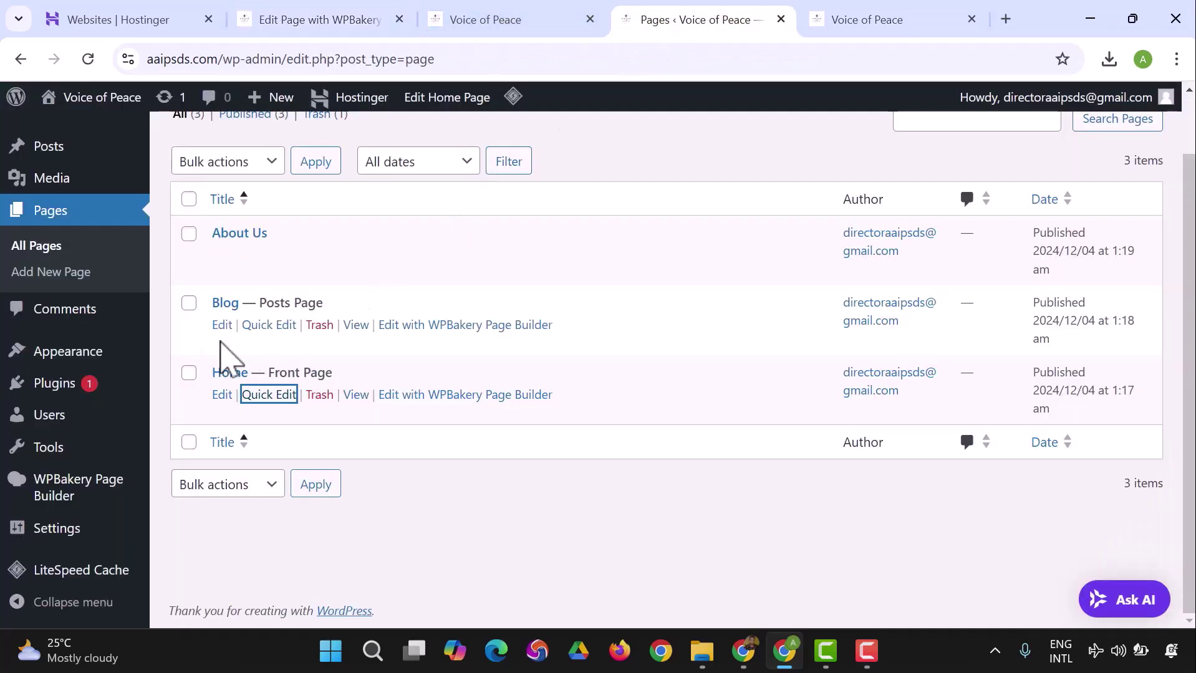
{"action": "scroll", "coordinate": [62, 367], "scroll_direction": "up", "scroll_amount": 1}
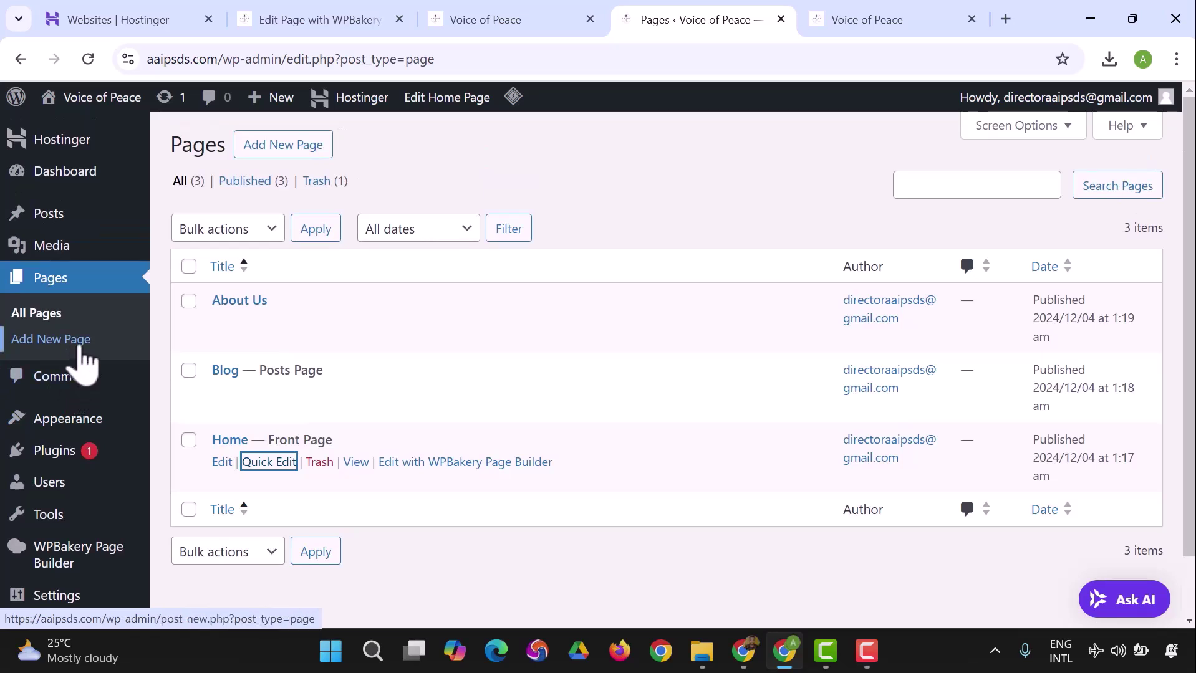
{"action": "scroll", "coordinate": [88, 349], "scroll_direction": "down", "scroll_amount": 1}
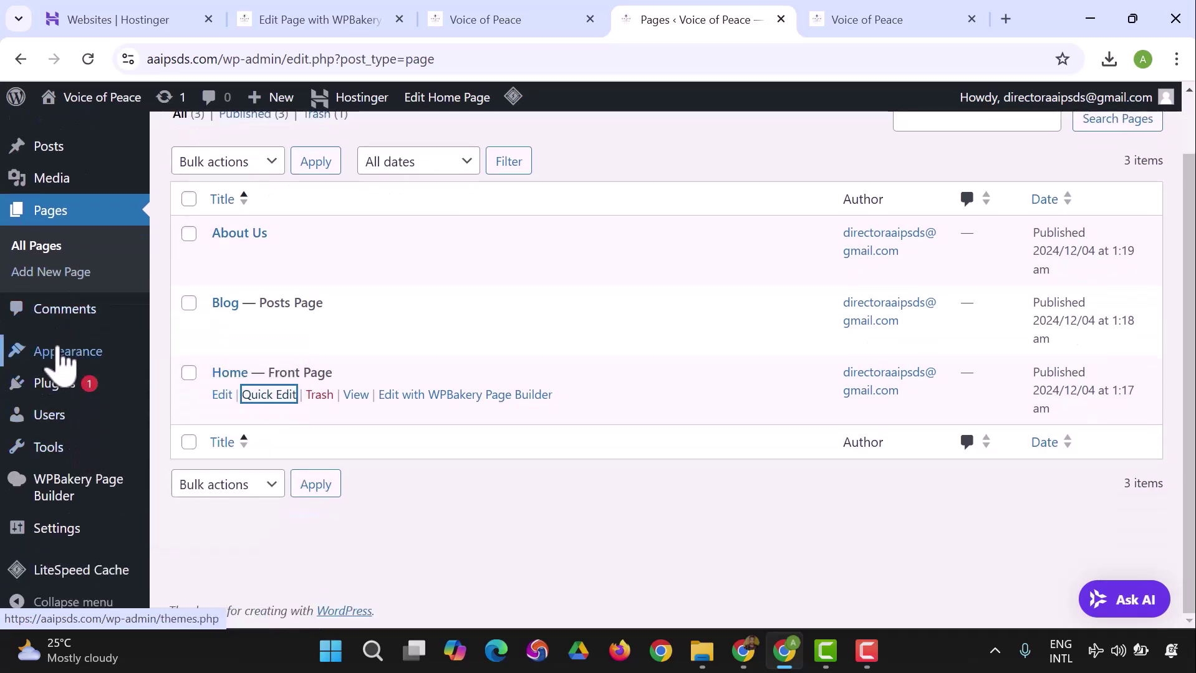
From Appearance > Themes, launch Customize on the active Beaver Builder Theme.
{"action": "left_click", "coordinate": [60, 361]}
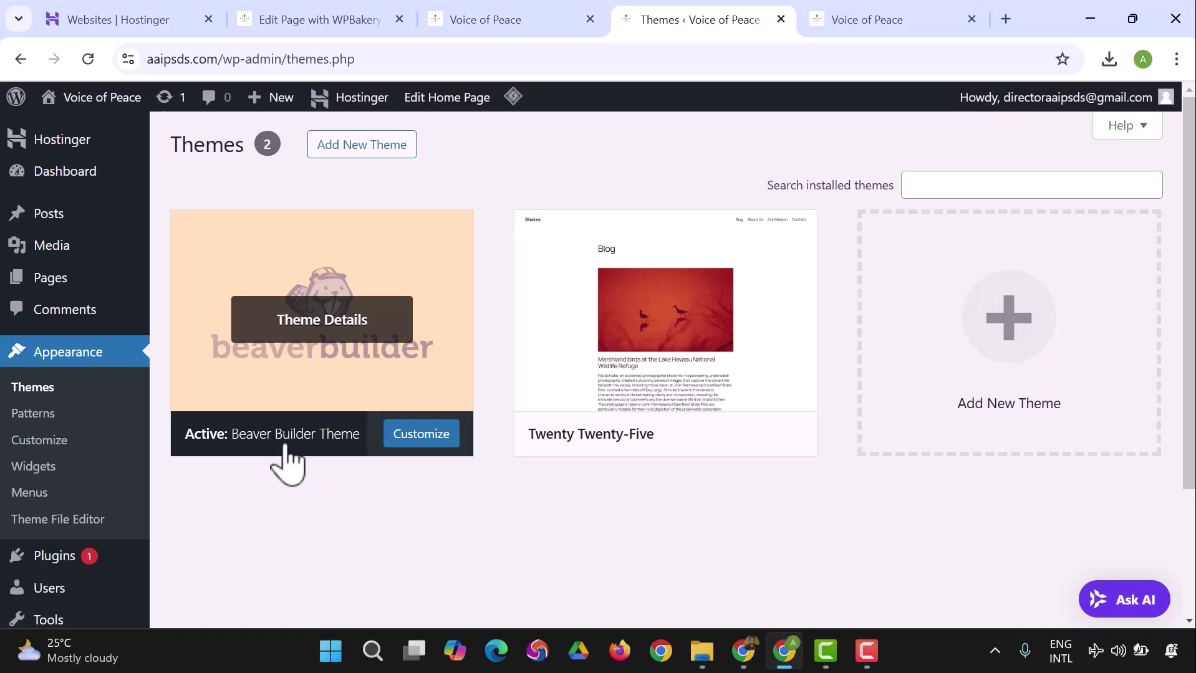
{"action": "left_click", "coordinate": [389, 436]}
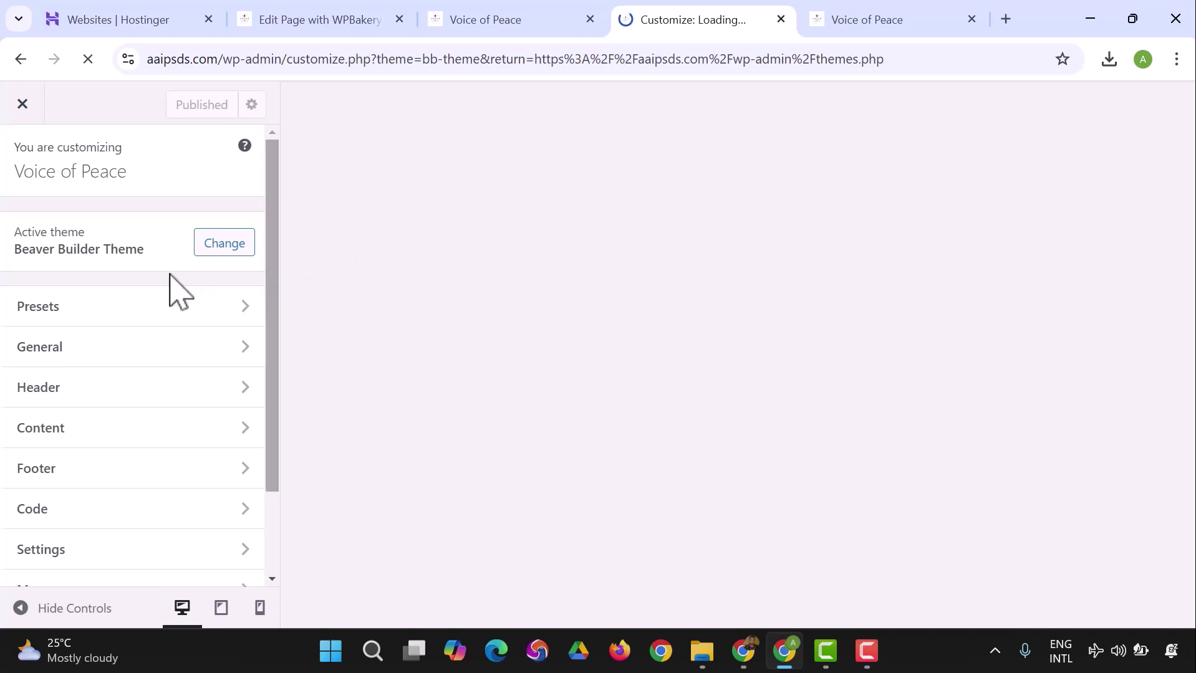
Set Footer > Footer Widgets Layout > Footer Widgets Display to Disabled and publish.
{"action": "scroll", "coordinate": [134, 366], "scroll_direction": "down", "scroll_amount": 2}
{"action": "left_click", "coordinate": [91, 383]}
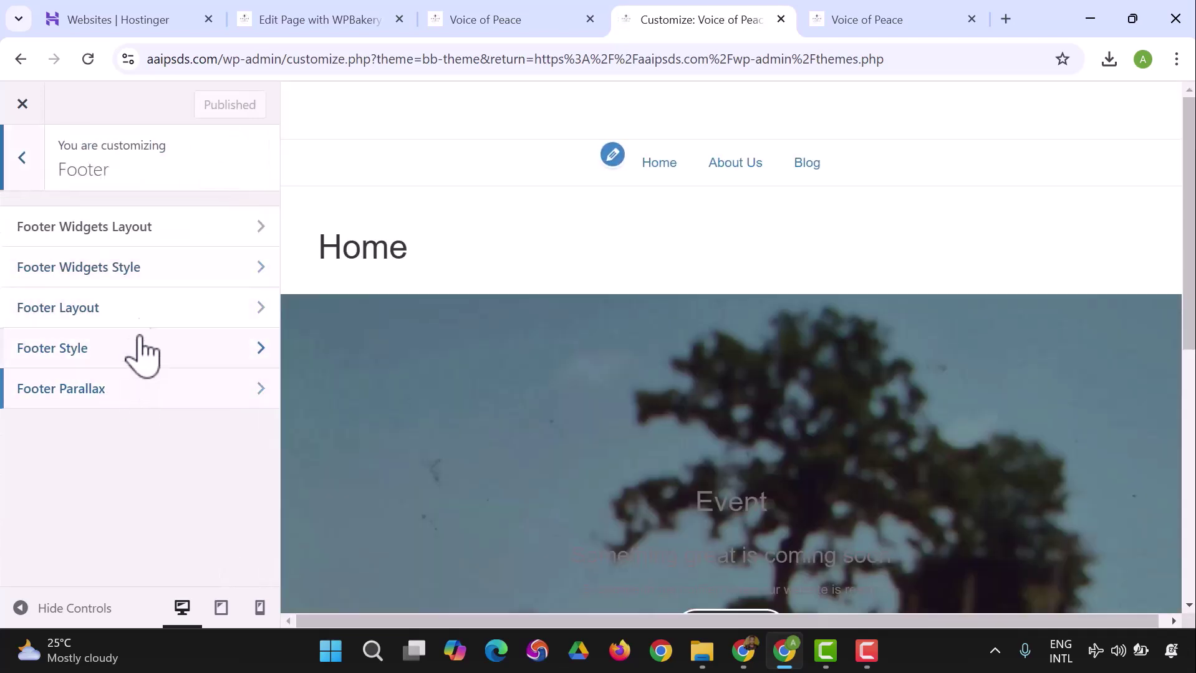
{"action": "left_click", "coordinate": [139, 313]}
{"action": "scroll", "coordinate": [677, 349], "scroll_direction": "down", "scroll_amount": 2}
{"action": "scroll", "coordinate": [673, 362], "scroll_direction": "down", "scroll_amount": 6}
{"action": "scroll", "coordinate": [467, 433], "scroll_direction": "up", "scroll_amount": 3}
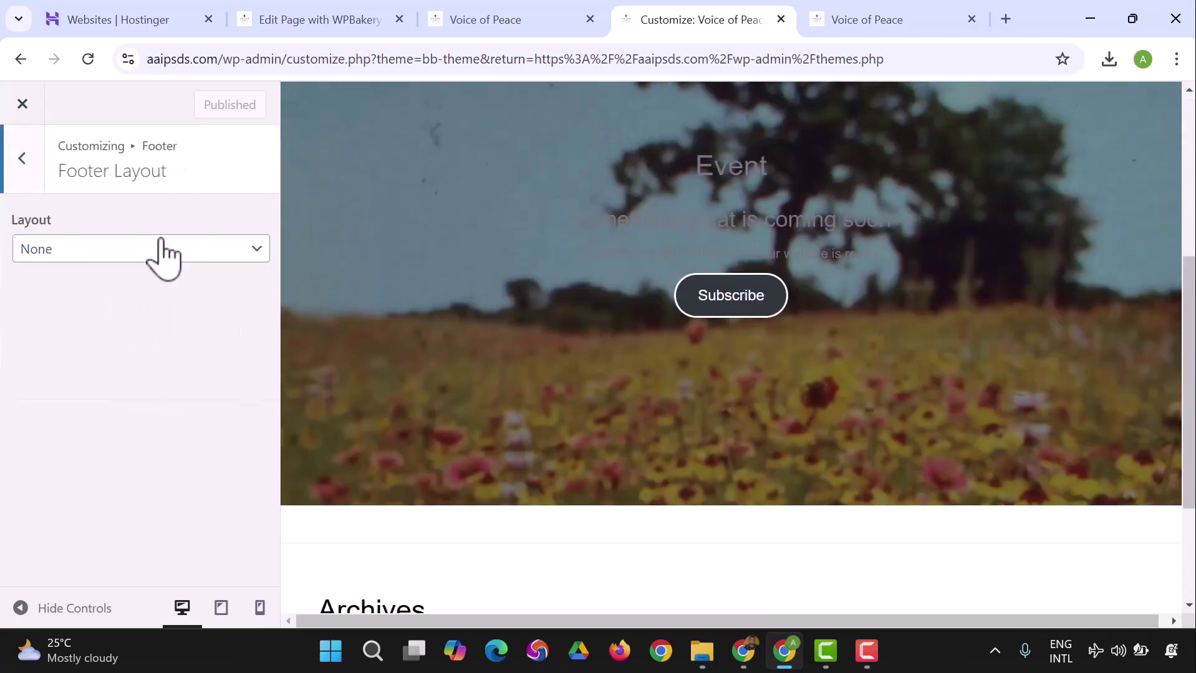
{"action": "left_click", "coordinate": [25, 178]}
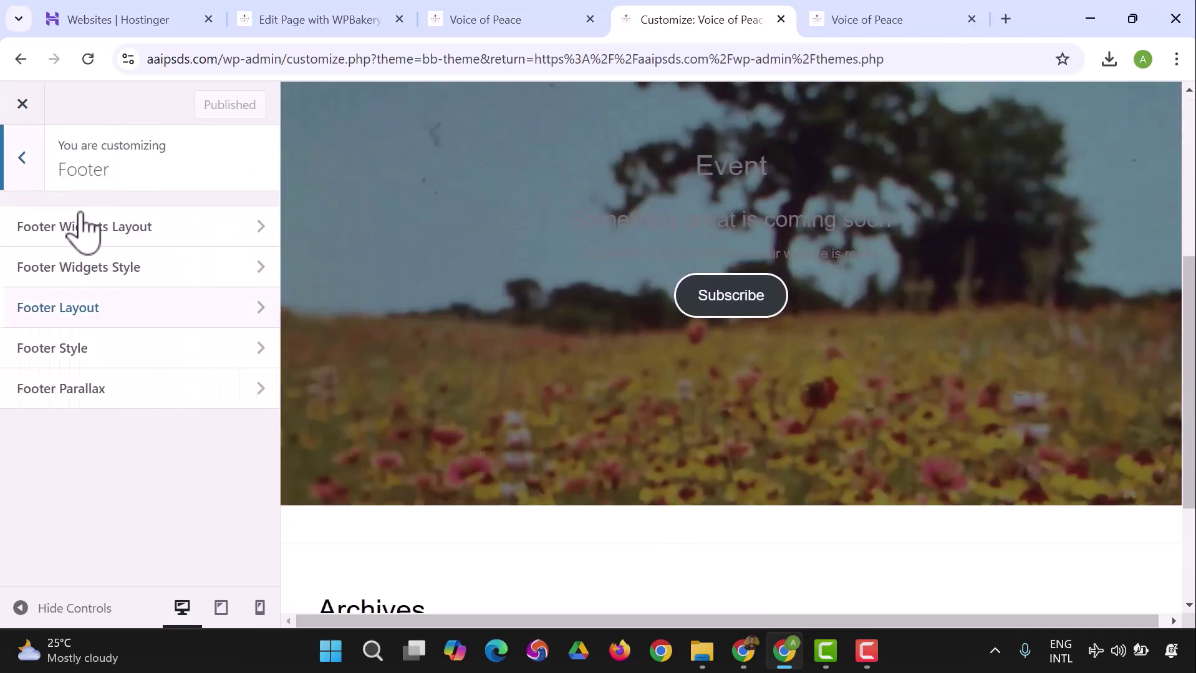
{"action": "left_click", "coordinate": [156, 235]}
{"action": "left_click", "coordinate": [157, 250]}
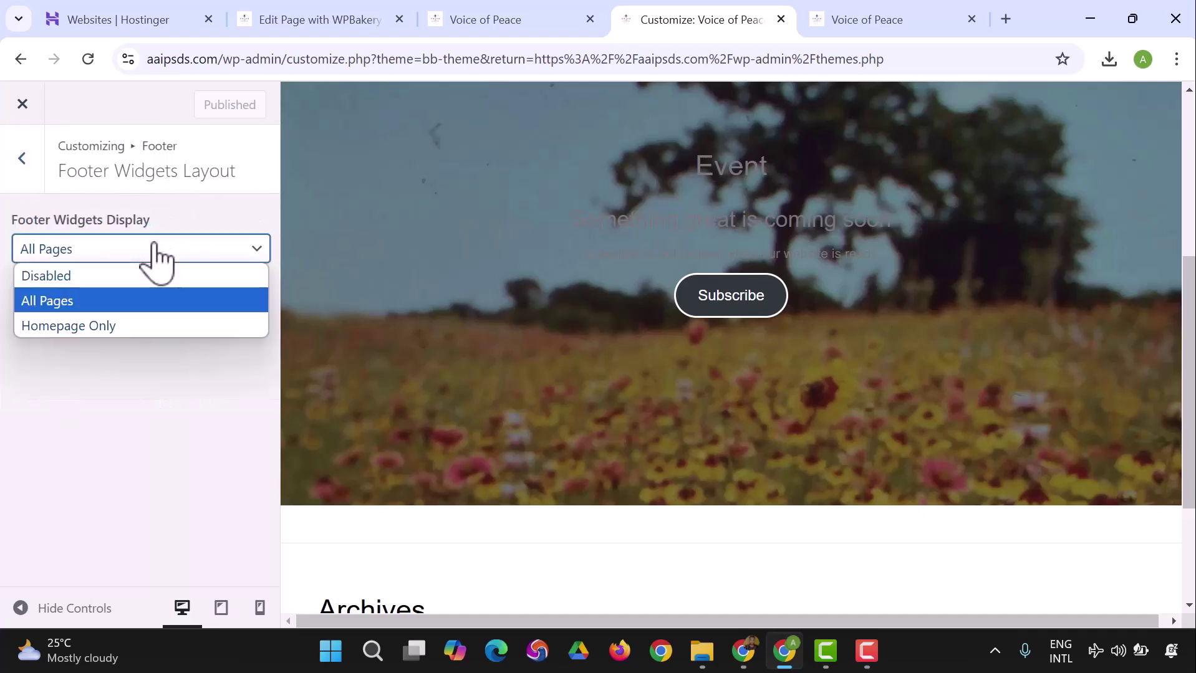
{"action": "left_click", "coordinate": [123, 277]}
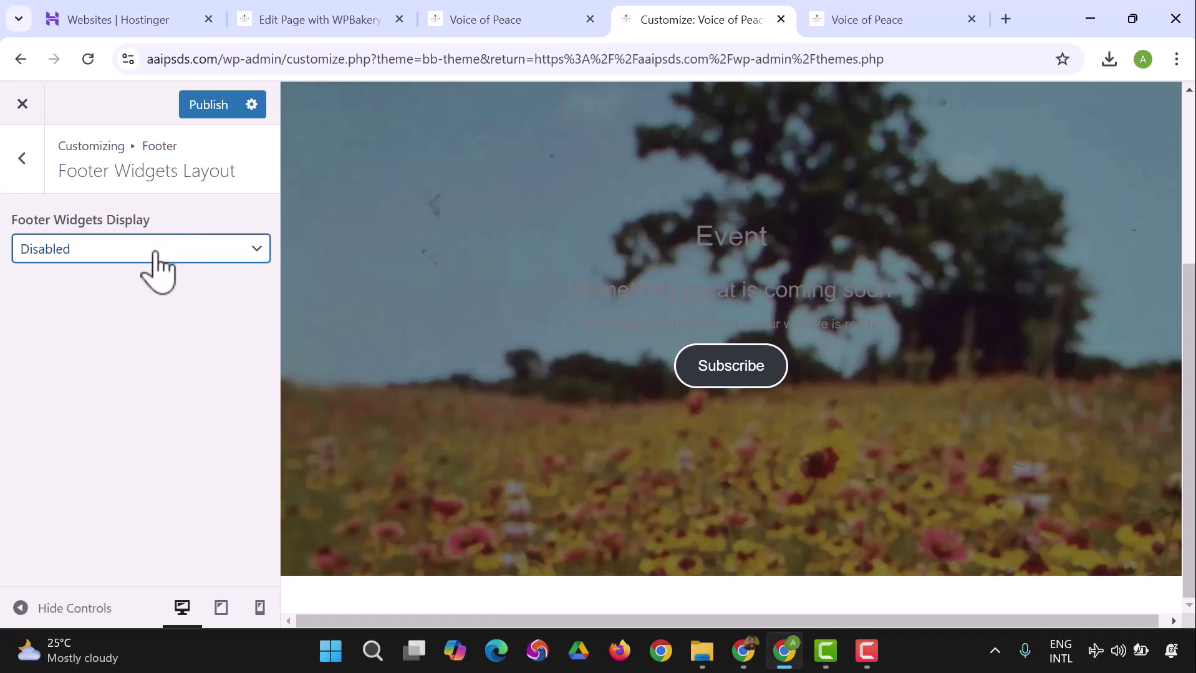
{"action": "left_click", "coordinate": [207, 115]}
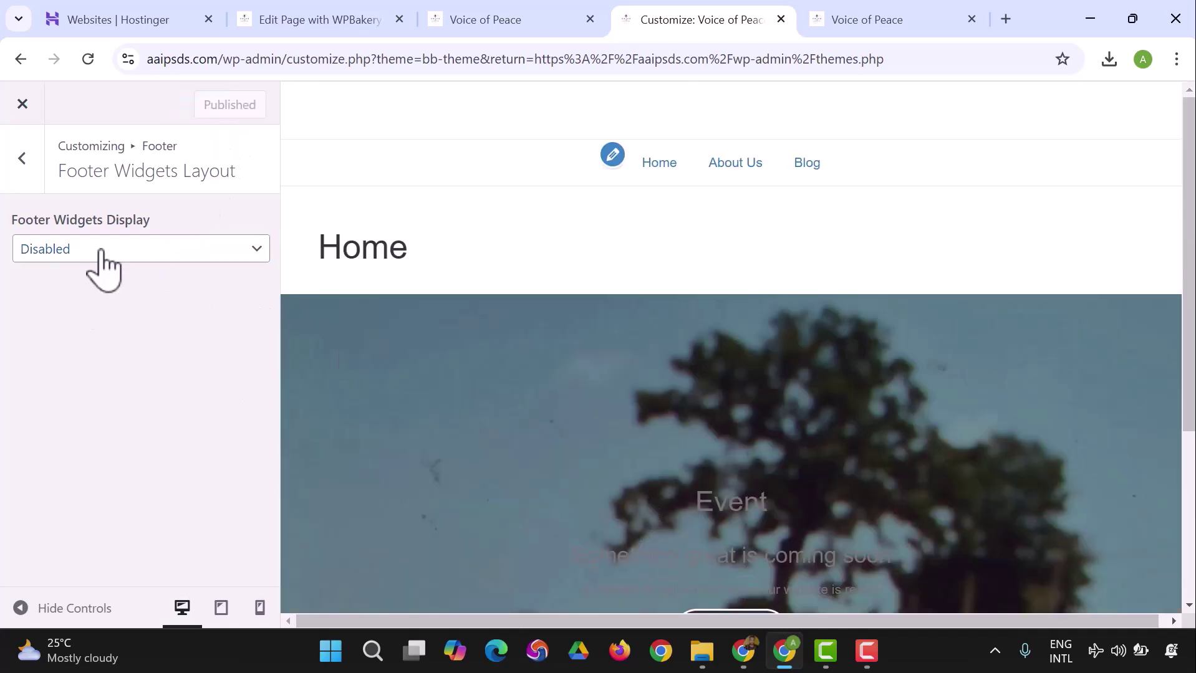
Leave the footer settings and review the Header Layout settings.
{"action": "left_click", "coordinate": [23, 159]}
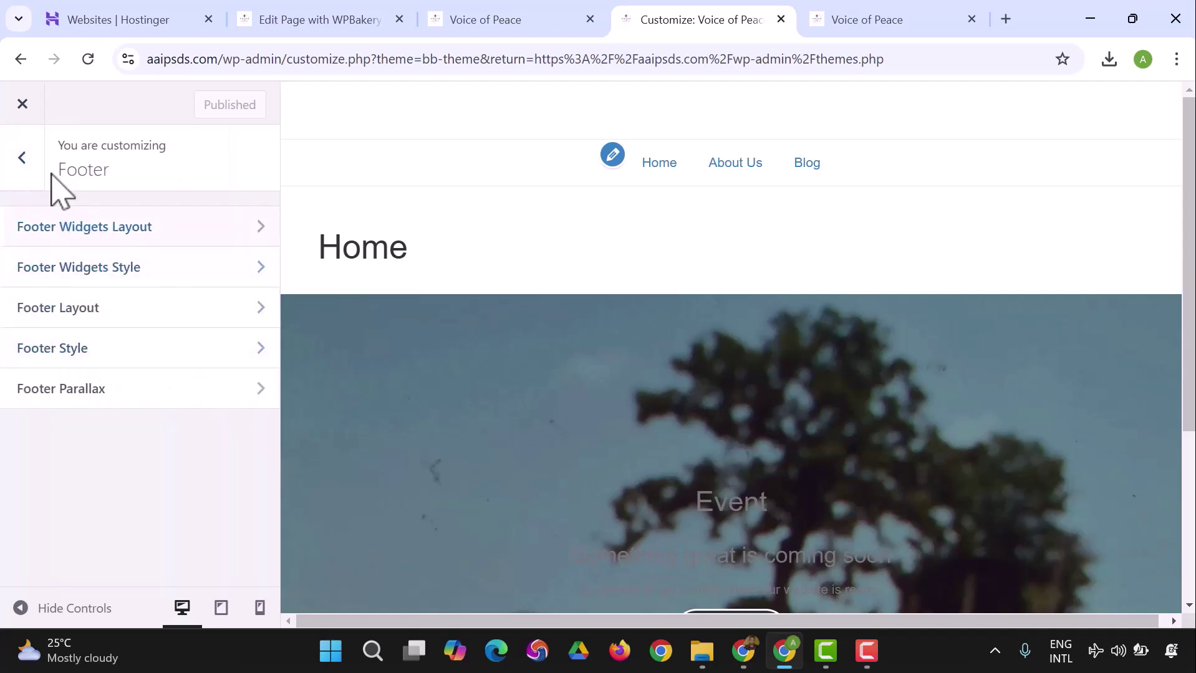
{"action": "left_click", "coordinate": [25, 163]}
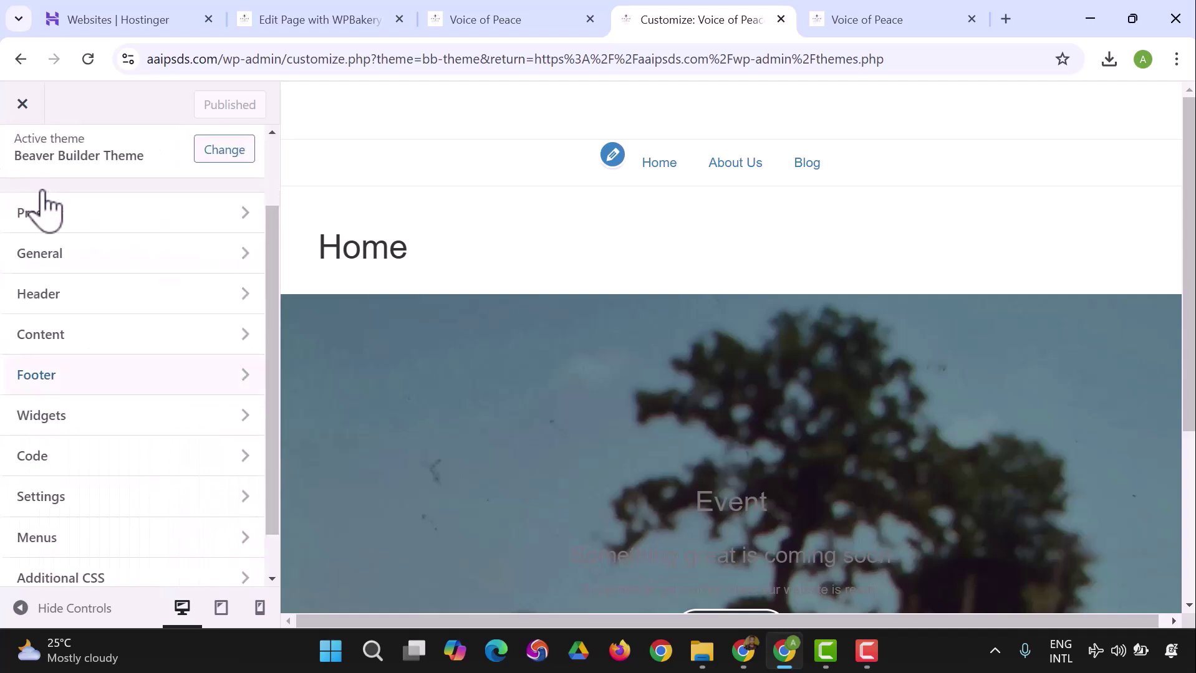
{"action": "left_click", "coordinate": [89, 304]}
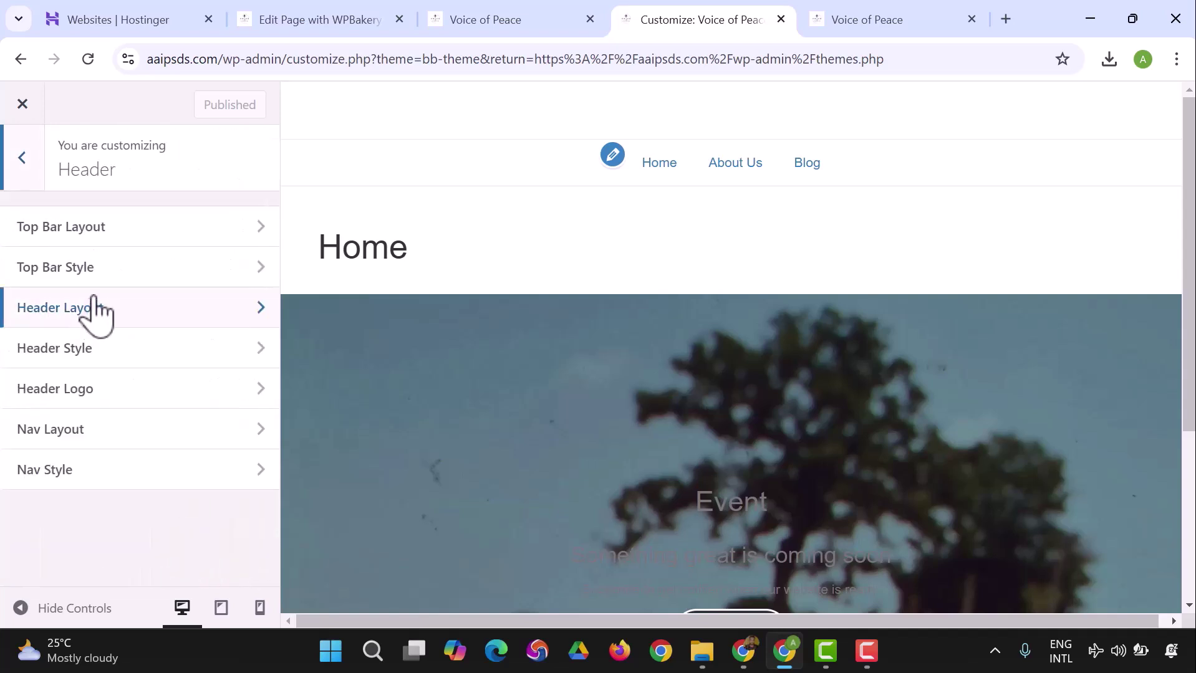
{"action": "left_click", "coordinate": [127, 310]}
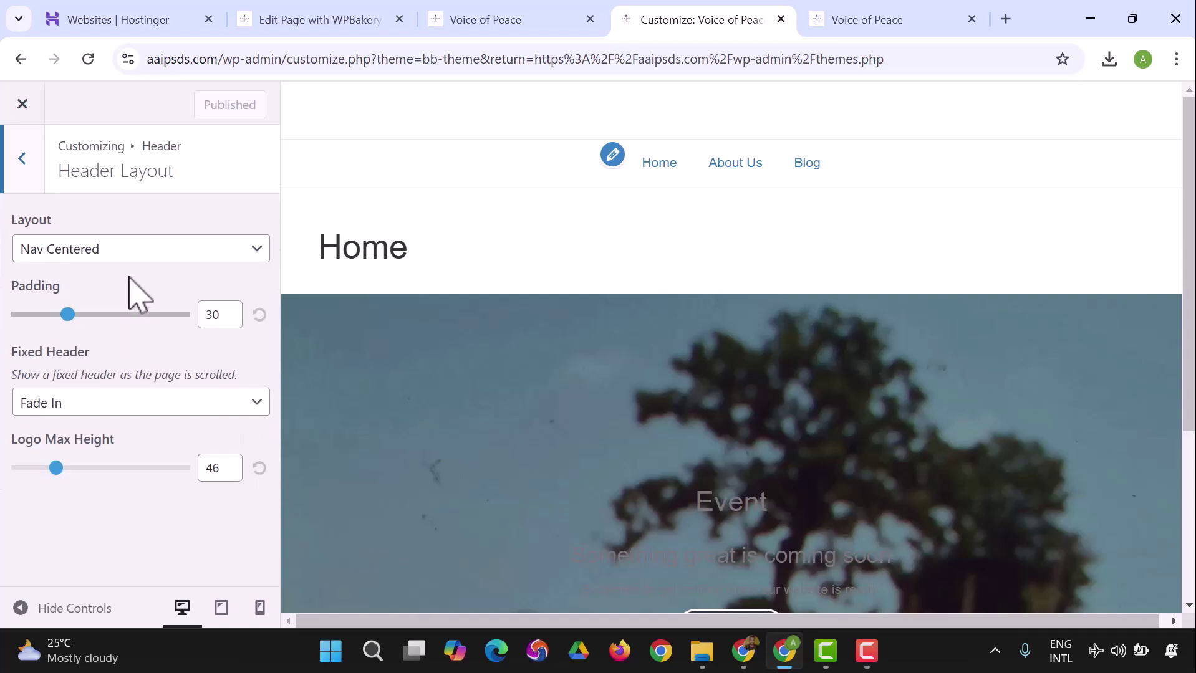
{"action": "left_click", "coordinate": [23, 160]}
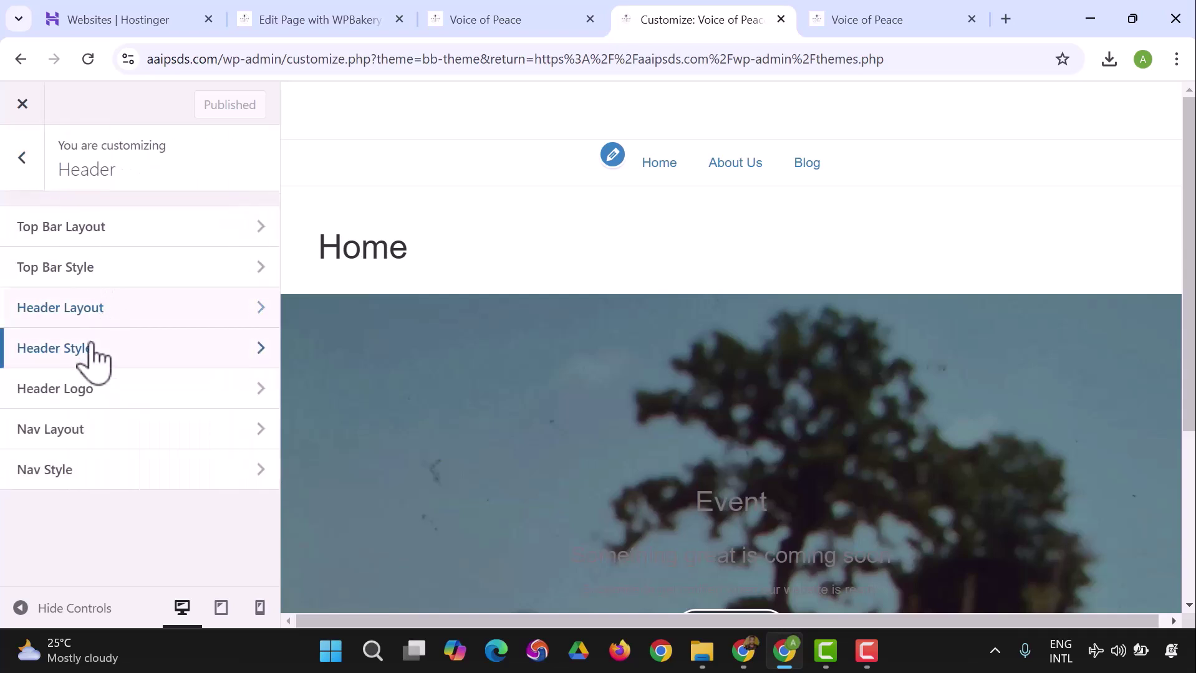
Review the Header Style settings, then return to the main Customizer sections.
{"action": "left_click", "coordinate": [92, 347]}
{"action": "scroll", "coordinate": [107, 312], "scroll_direction": "down", "scroll_amount": 2}
{"action": "scroll", "coordinate": [103, 308], "scroll_direction": "up", "scroll_amount": 2}
{"action": "left_click", "coordinate": [22, 159]}
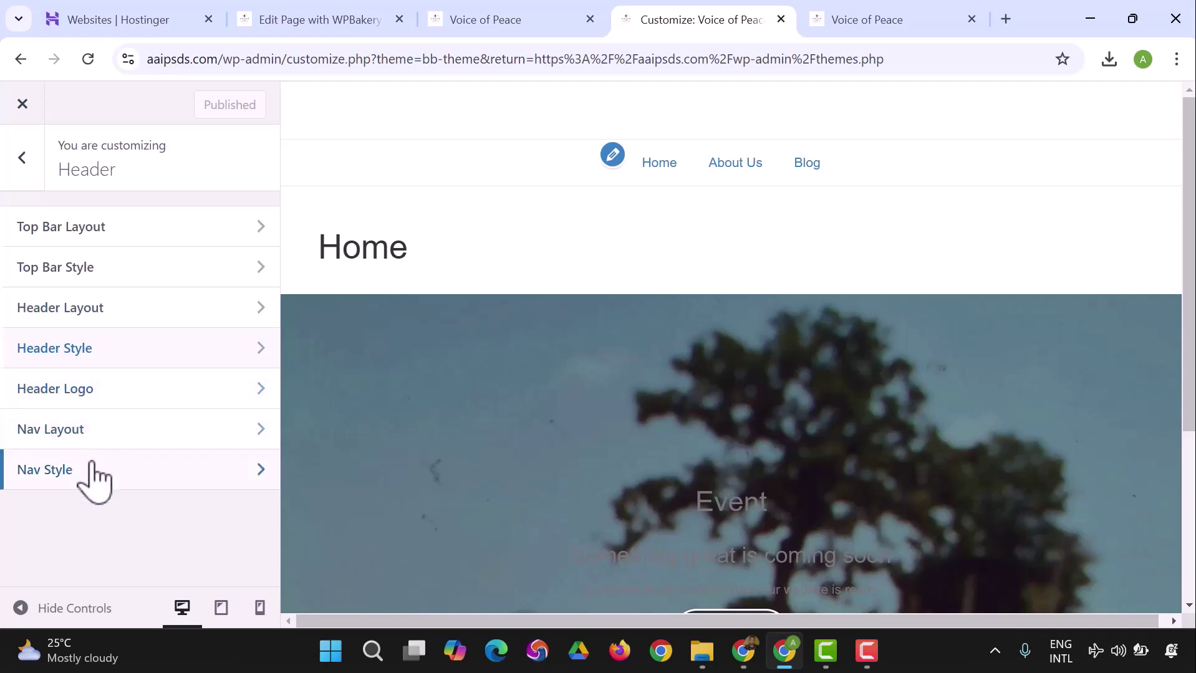
{"action": "left_click", "coordinate": [23, 160]}
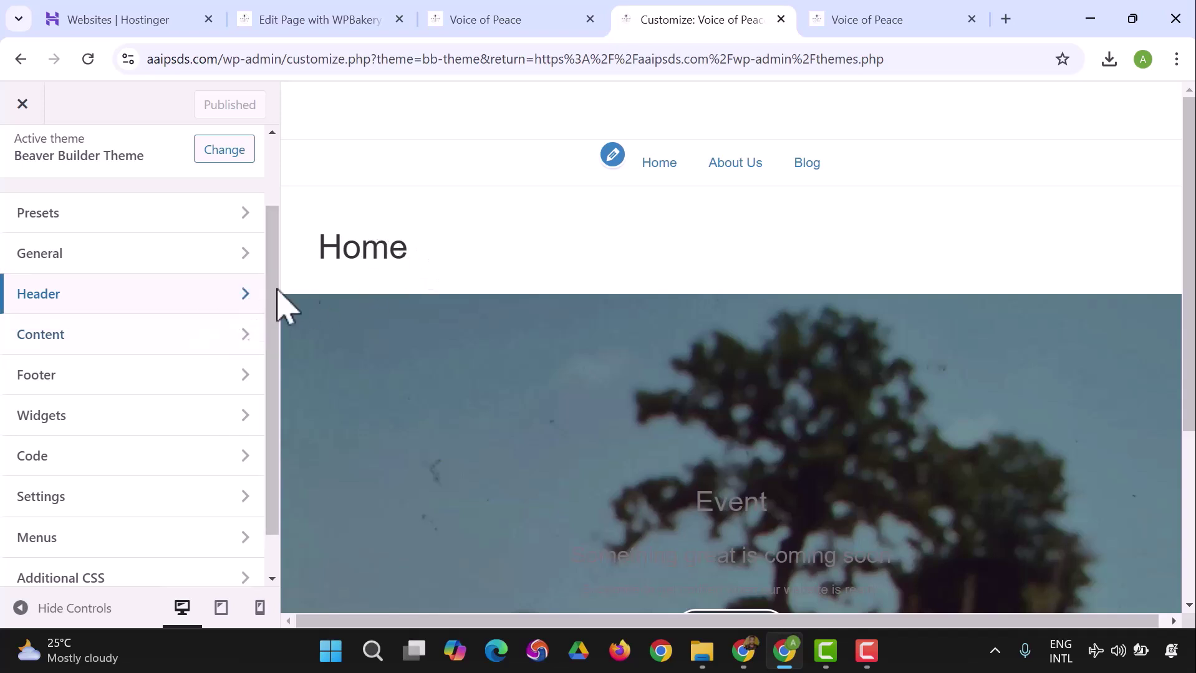
{"action": "scroll", "coordinate": [222, 317], "scroll_direction": "down", "scroll_amount": 1}
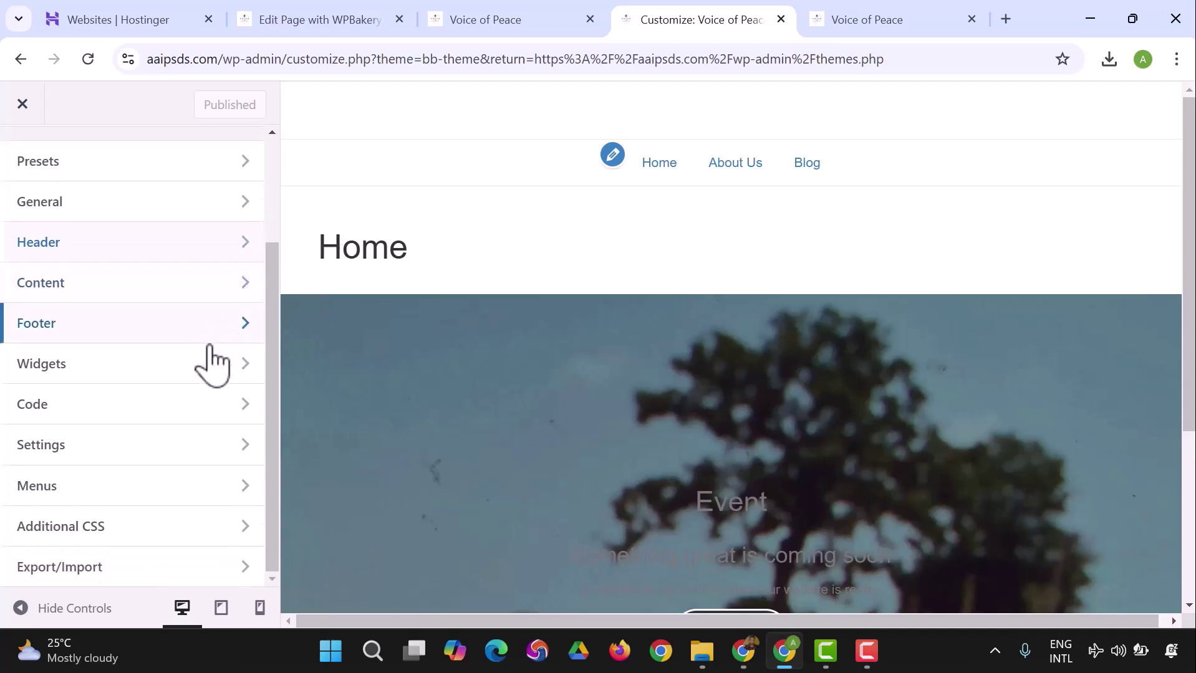
Check Settings > Homepage Settings shows the static Home page, then back out to the main list.
{"action": "left_click", "coordinate": [226, 459]}
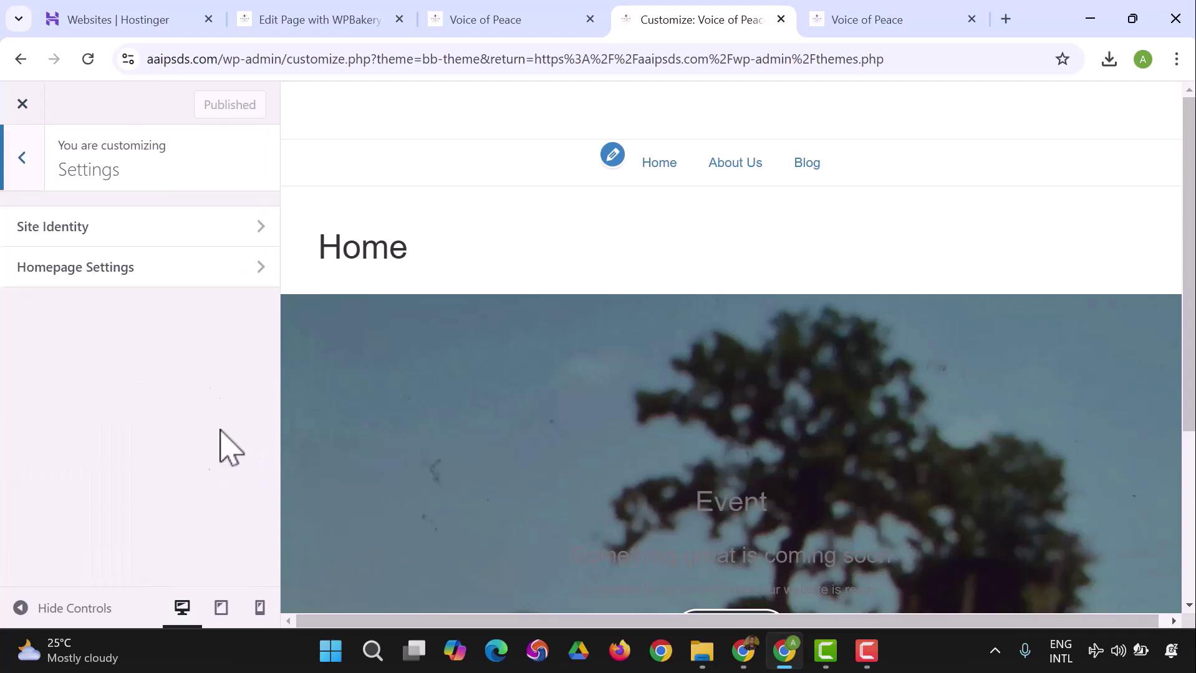
{"action": "left_click", "coordinate": [252, 272]}
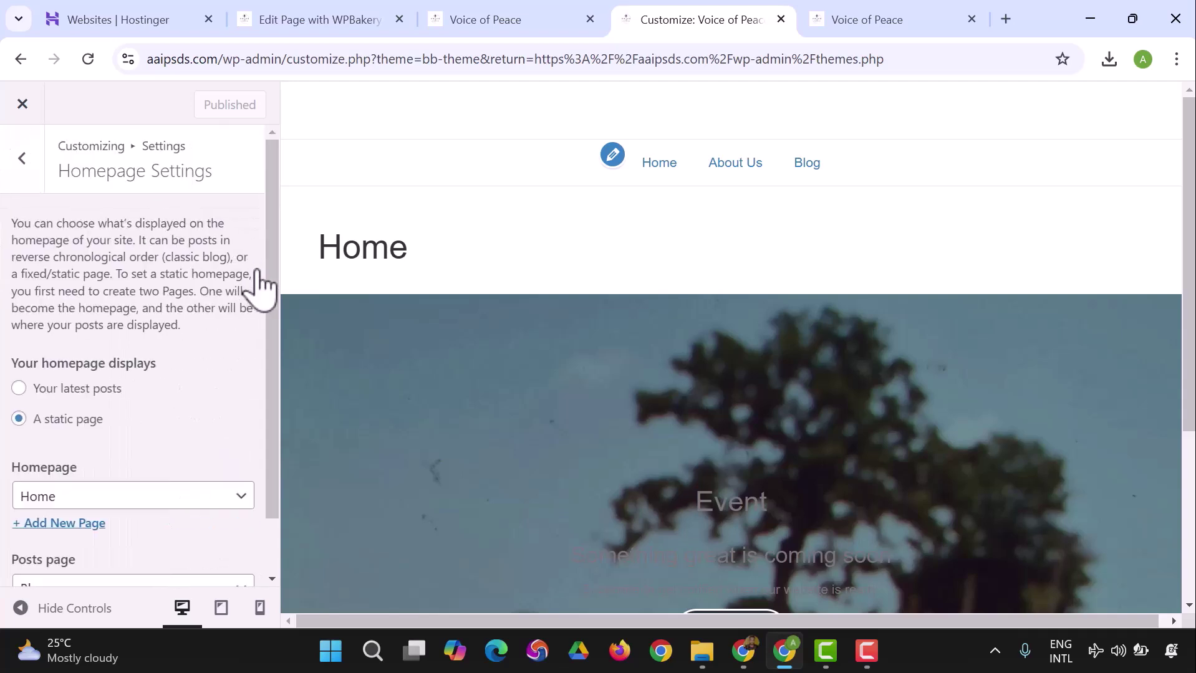
{"action": "scroll", "coordinate": [128, 427], "scroll_direction": "down", "scroll_amount": 1}
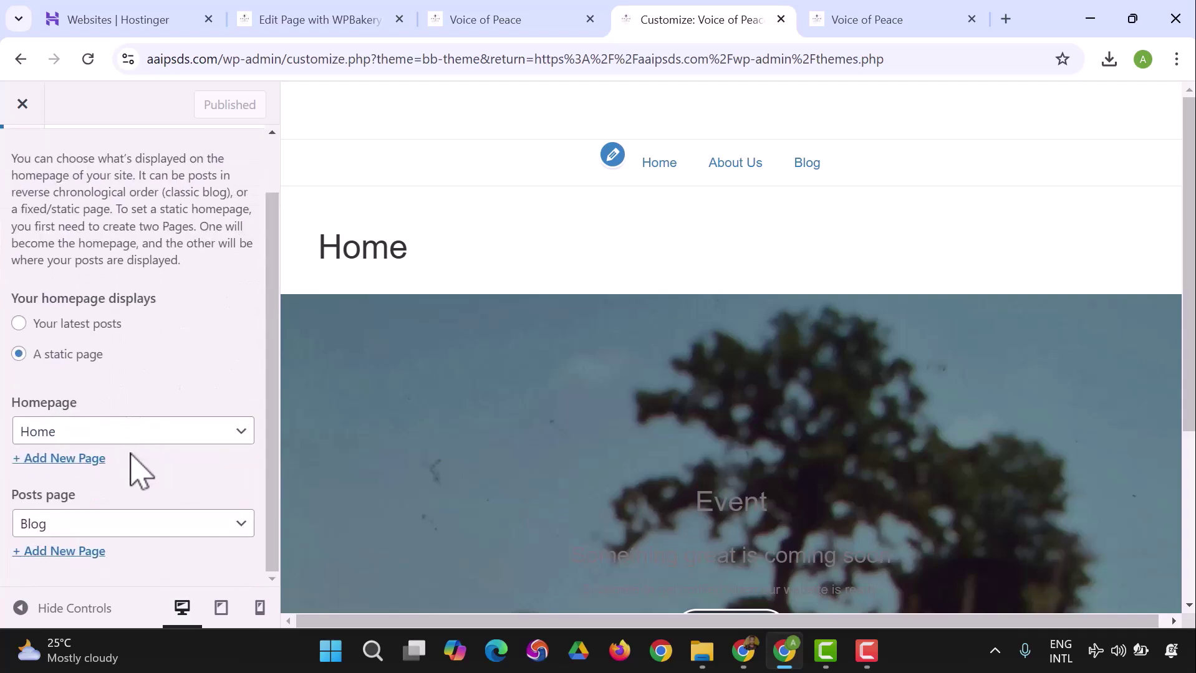
{"action": "scroll", "coordinate": [138, 472], "scroll_direction": "up", "scroll_amount": 1}
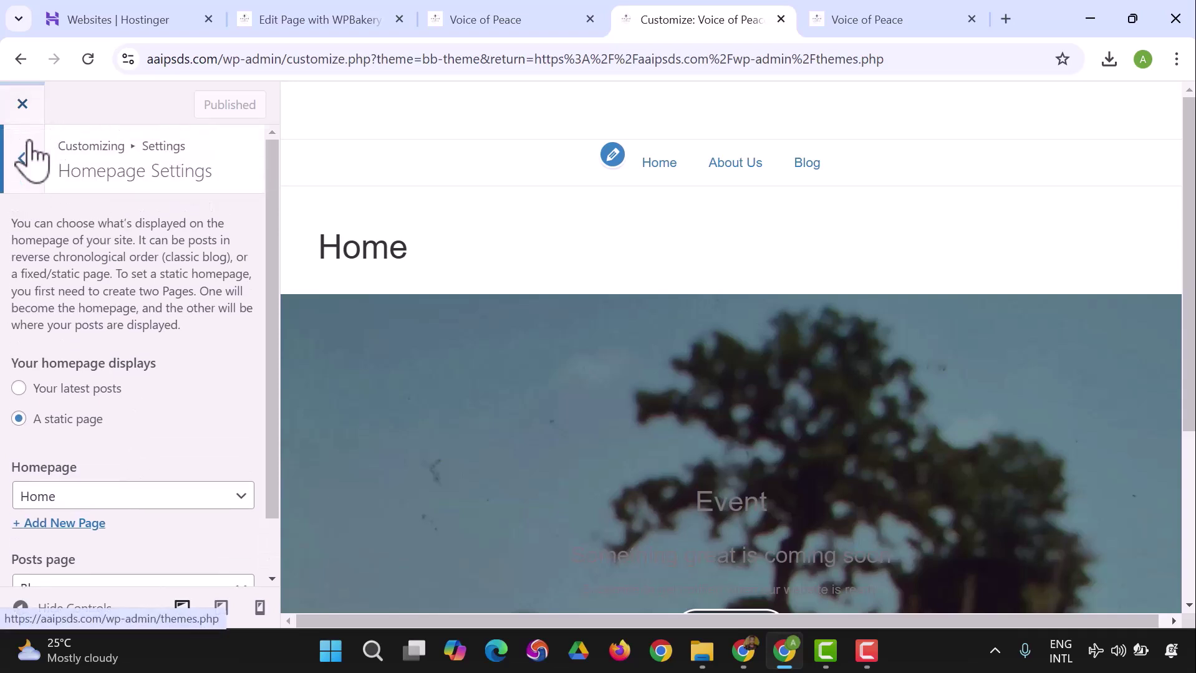
{"action": "left_click", "coordinate": [23, 157]}
{"action": "left_click", "coordinate": [23, 157]}
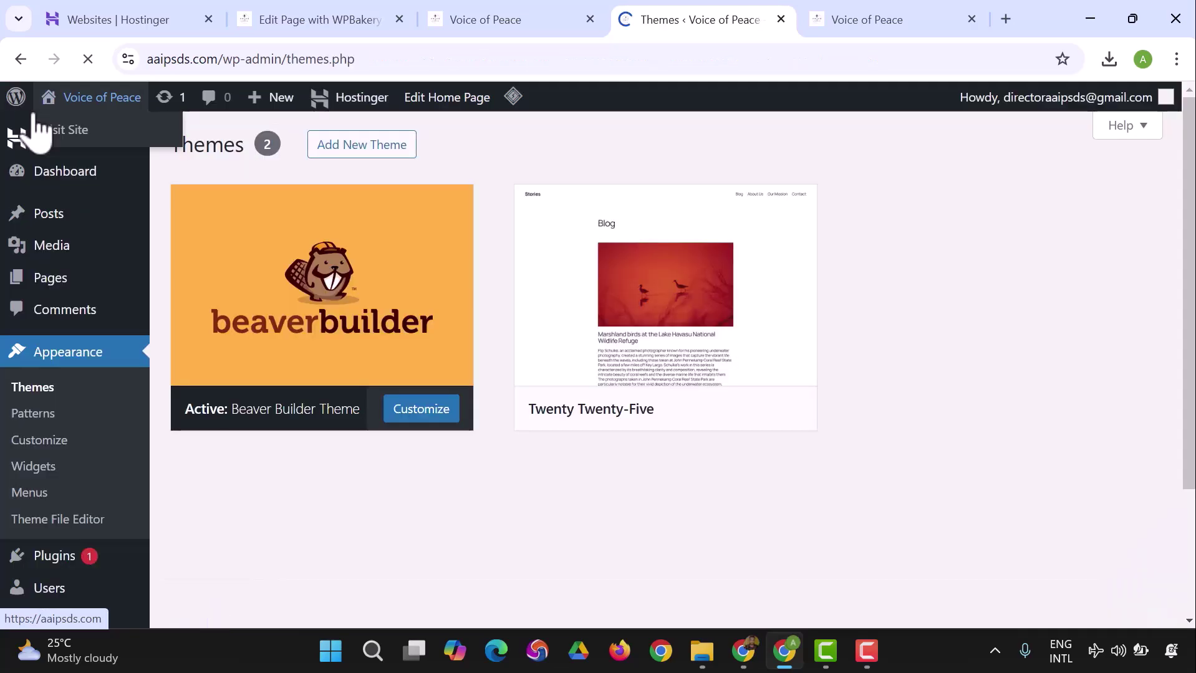
{"action": "mouse_move", "coordinate": [292, 306]}
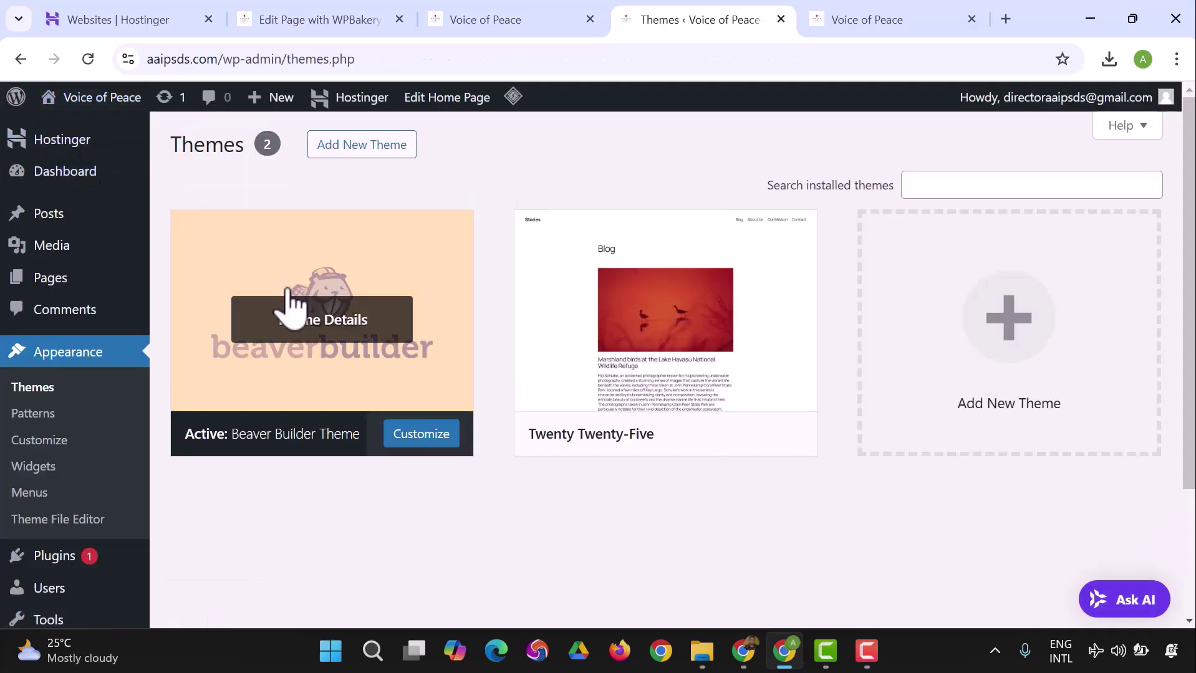
{"action": "scroll", "coordinate": [93, 333], "scroll_direction": "down", "scroll_amount": 2}
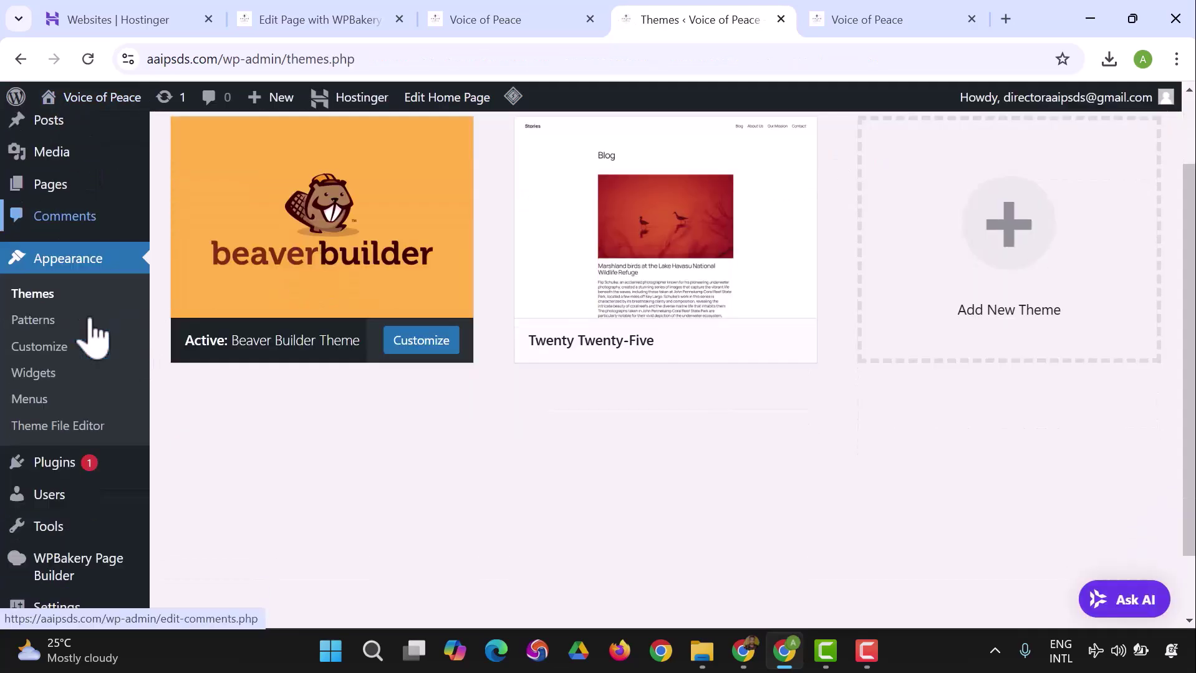
{"action": "scroll", "coordinate": [87, 312], "scroll_direction": "down", "scroll_amount": 2}
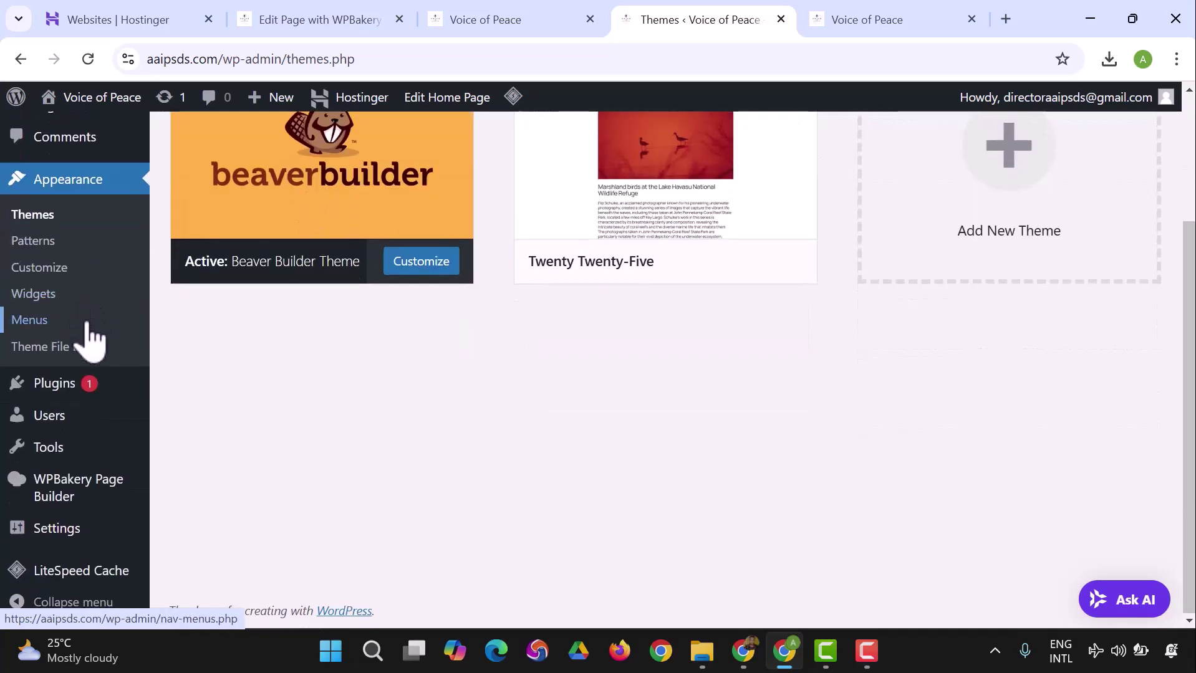
{"action": "mouse_move", "coordinate": [66, 417]}
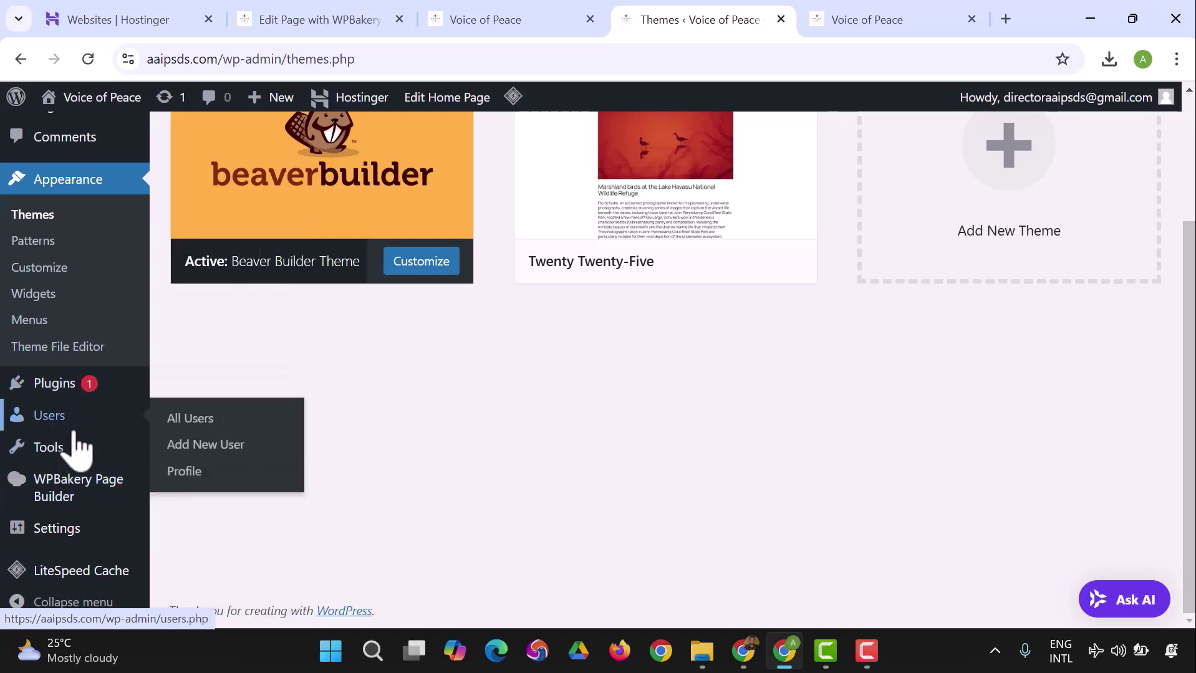
{"action": "mouse_move", "coordinate": [85, 529]}
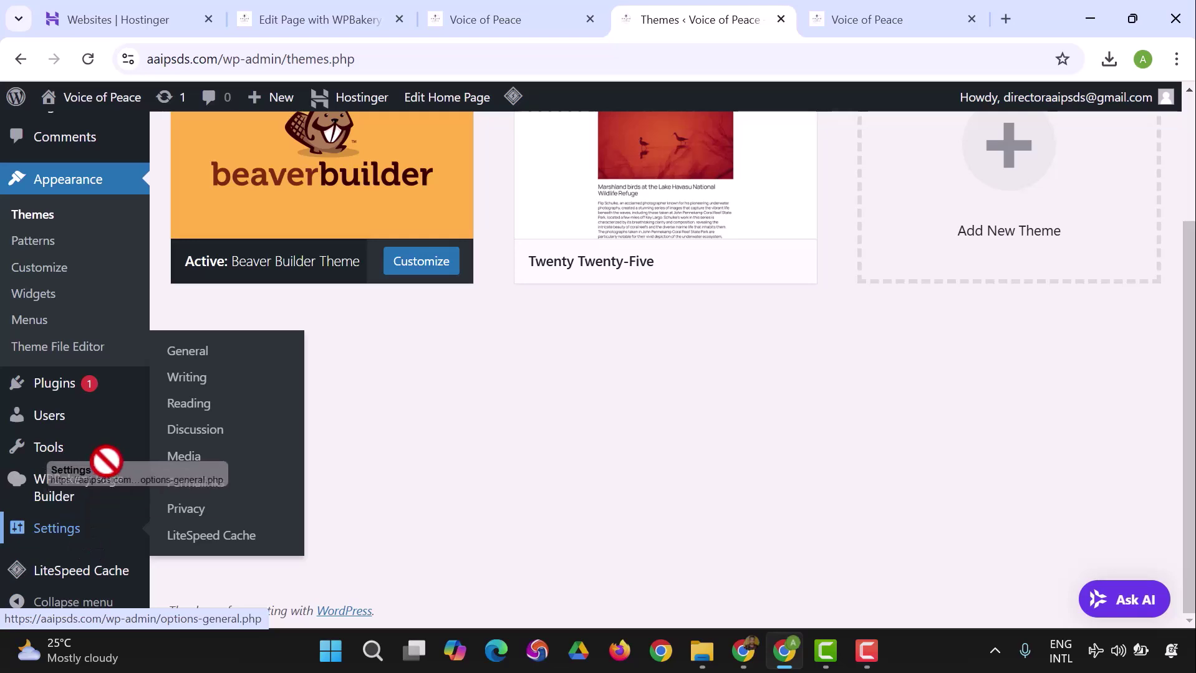
{"action": "scroll", "coordinate": [80, 449], "scroll_direction": "up", "scroll_amount": 3}
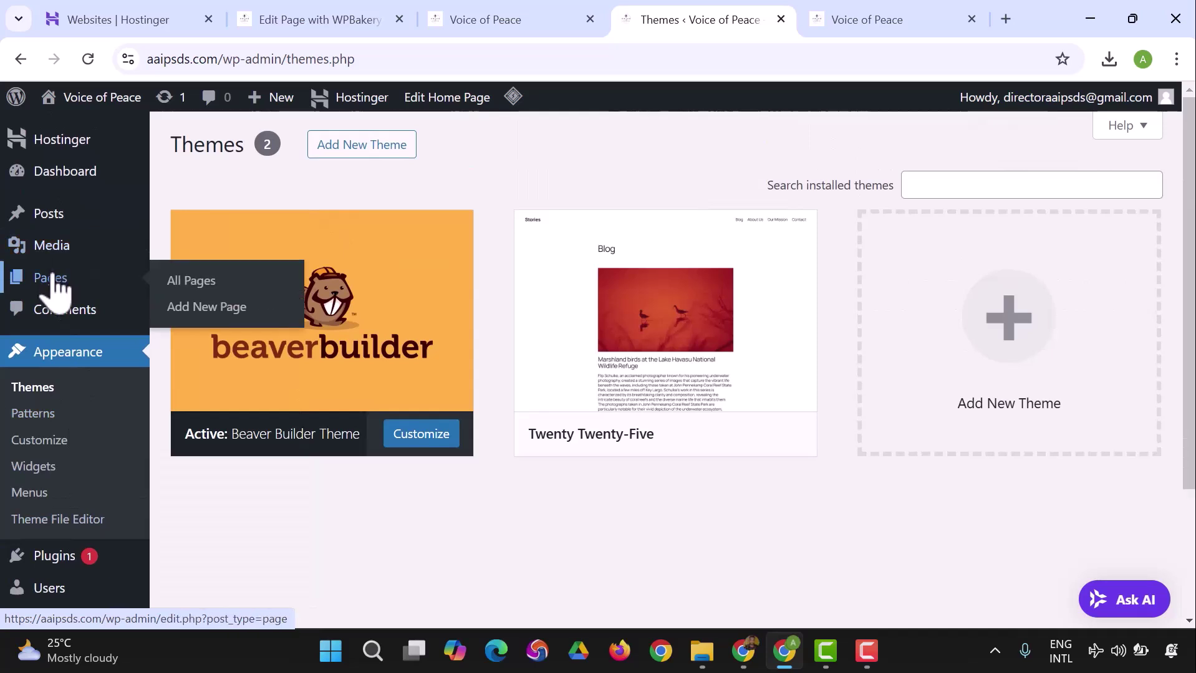
Open Home in the block editor and look at its ⋮ options menu.
{"action": "left_click", "coordinate": [88, 274]}
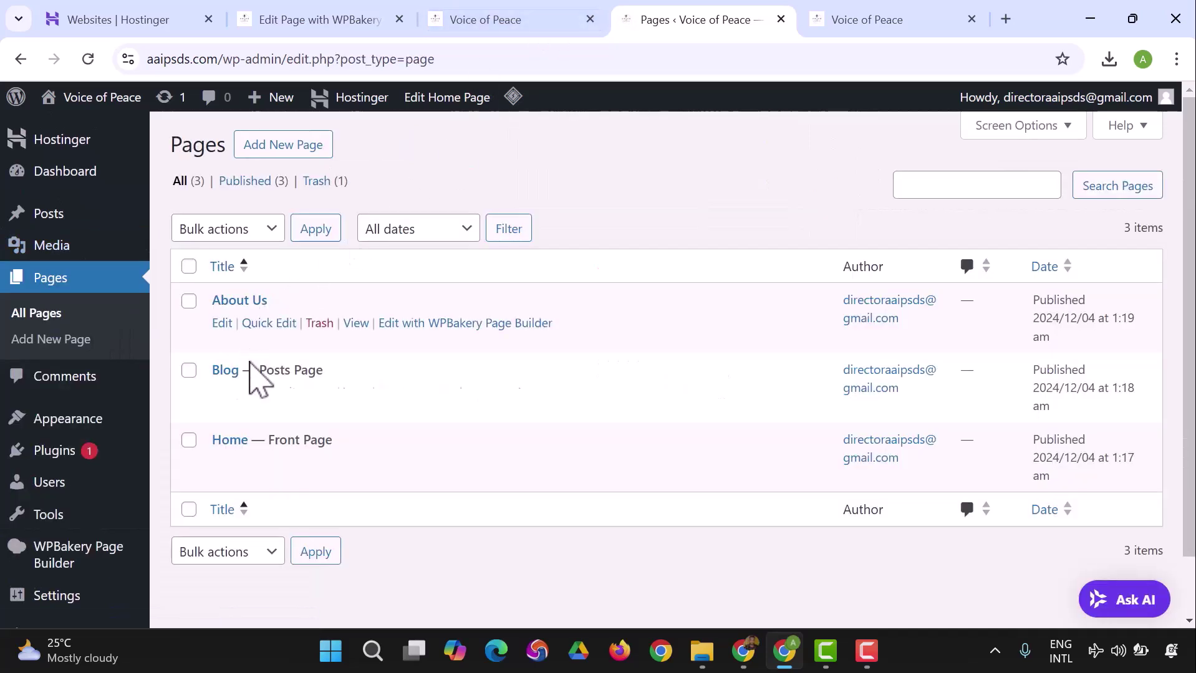
{"action": "mouse_move", "coordinate": [265, 444]}
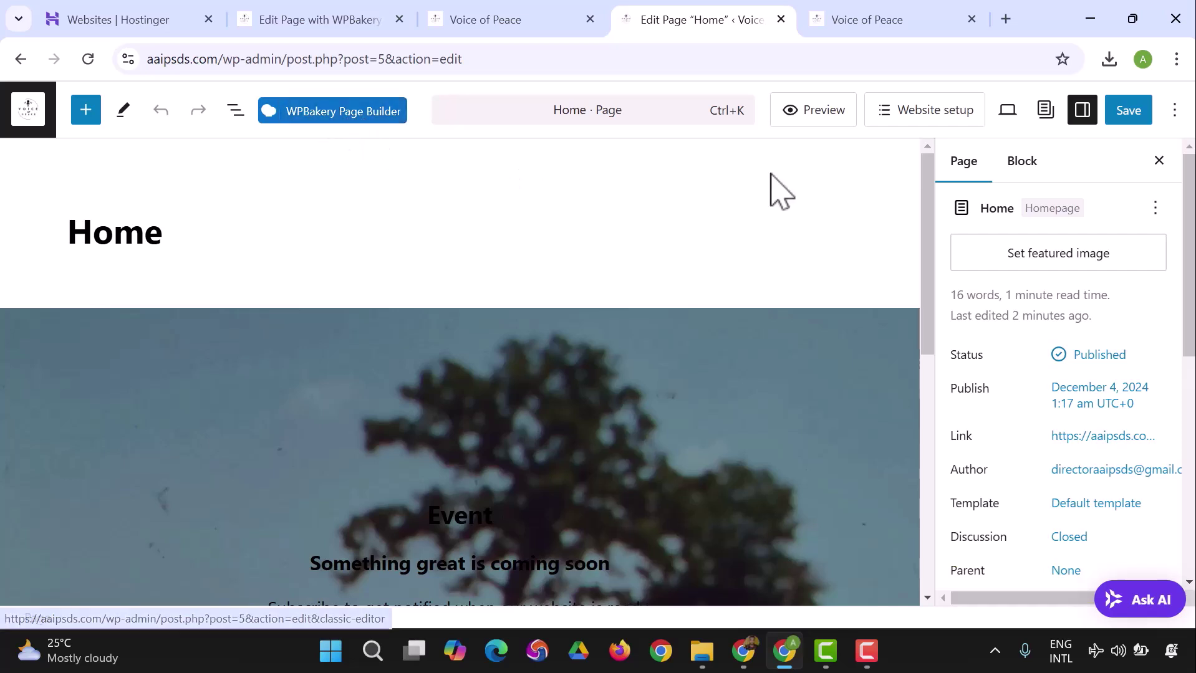
{"action": "left_click", "coordinate": [1155, 209]}
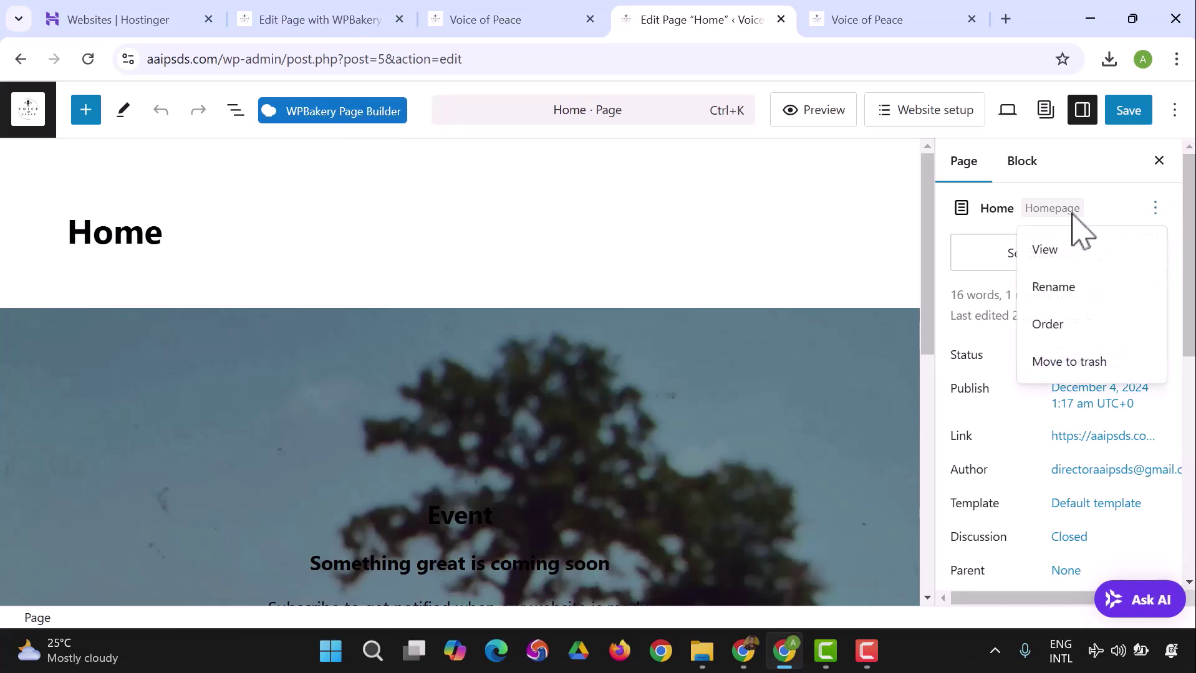
{"action": "left_click", "coordinate": [1000, 215]}
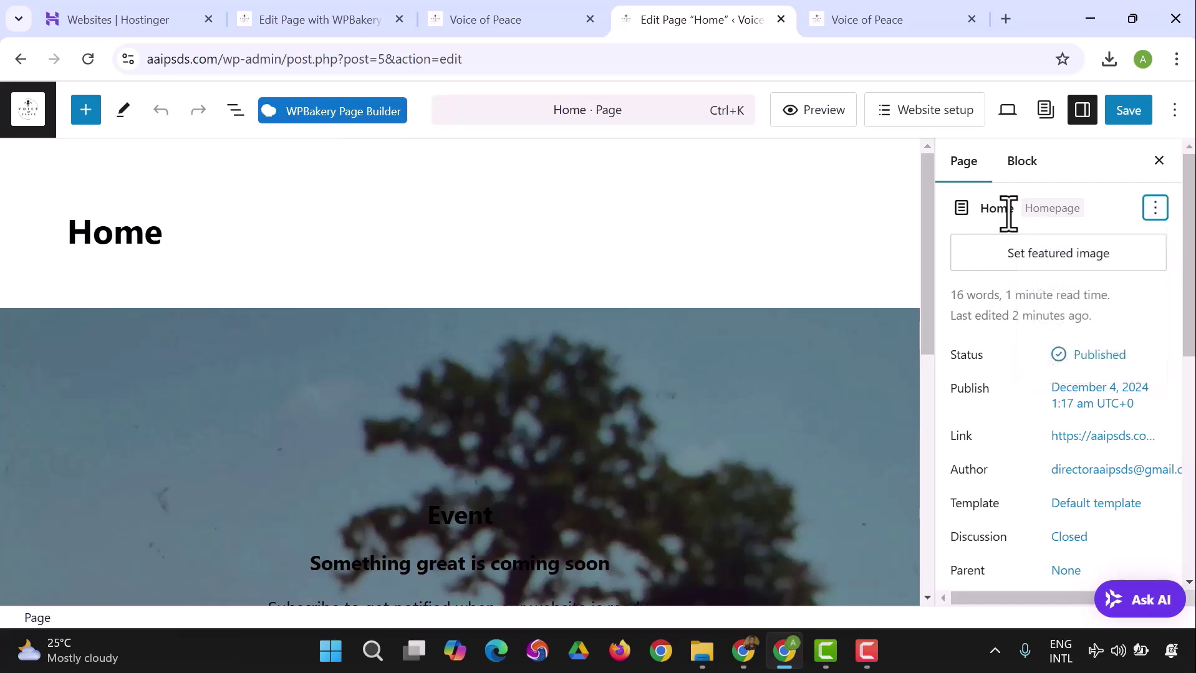
{"action": "left_click", "coordinate": [1155, 212]}
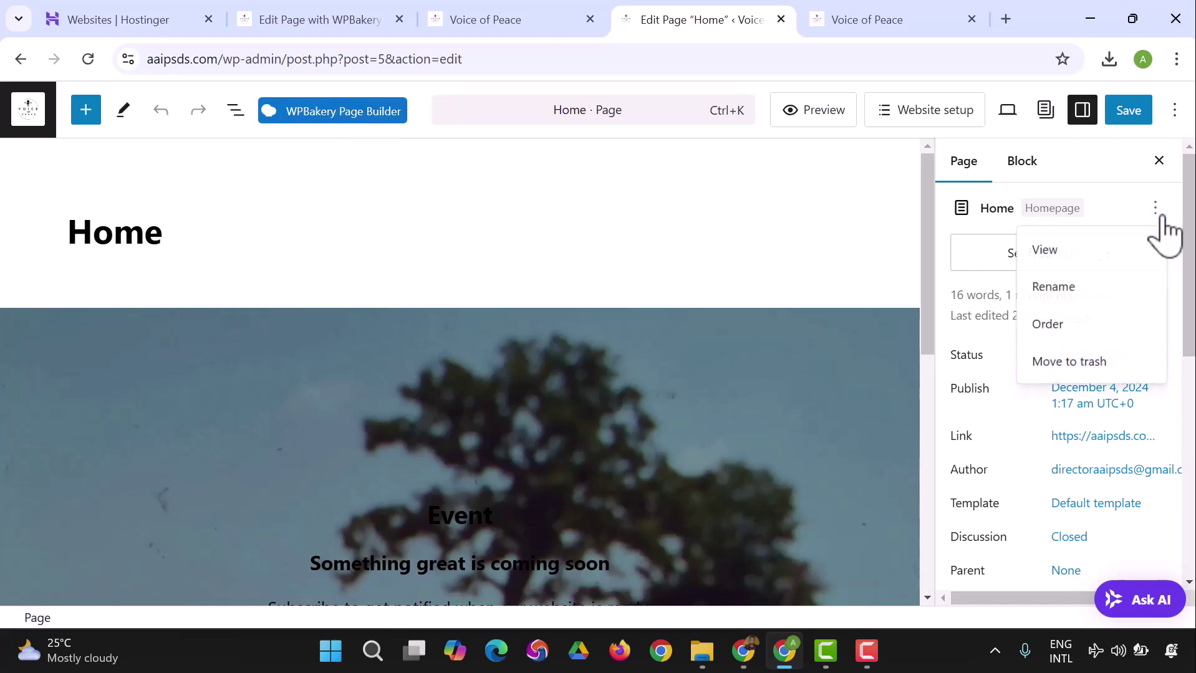
{"action": "left_click", "coordinate": [776, 247]}
Scroll through the Home page content, then switch to the live Voice of Peace tab.
{"action": "scroll", "coordinate": [777, 240], "scroll_direction": "down", "scroll_amount": 3}
{"action": "scroll", "coordinate": [1027, 297], "scroll_direction": "down", "scroll_amount": 2}
{"action": "scroll", "coordinate": [1026, 297], "scroll_direction": "down", "scroll_amount": 3}
{"action": "scroll", "coordinate": [1027, 325], "scroll_direction": "up", "scroll_amount": 2}
{"action": "scroll", "coordinate": [1029, 353], "scroll_direction": "up", "scroll_amount": 3}
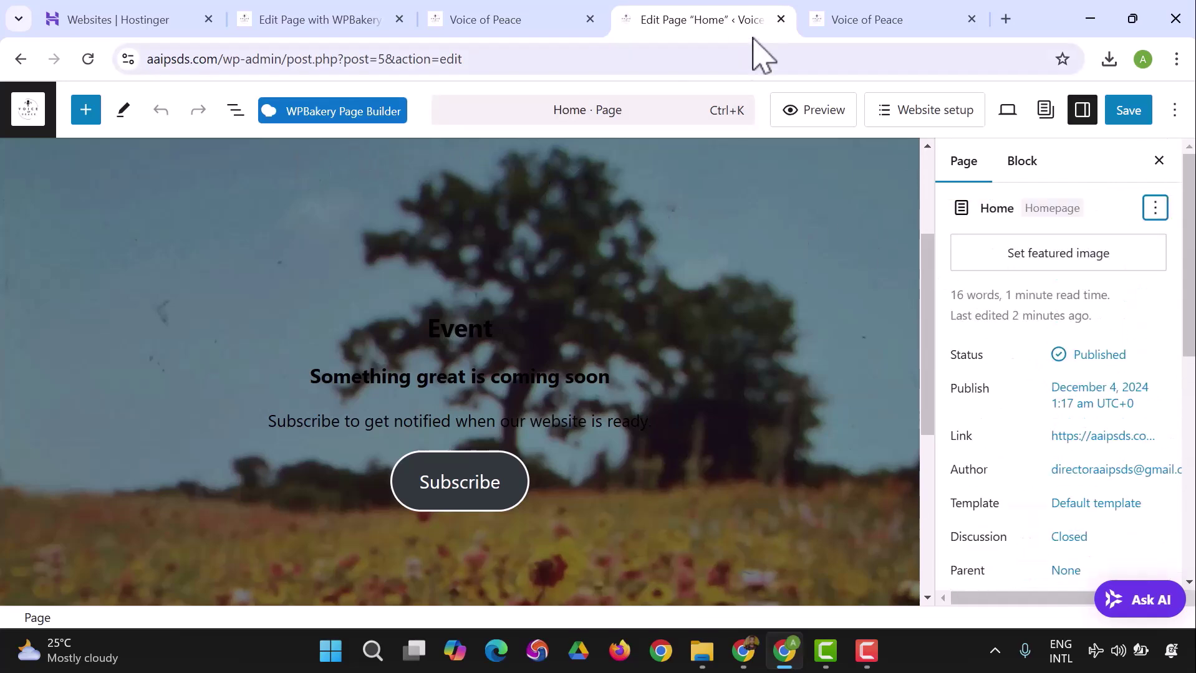
{"action": "left_click", "coordinate": [859, 25]}
{"action": "scroll", "coordinate": [507, 206], "scroll_direction": "up", "scroll_amount": 10}
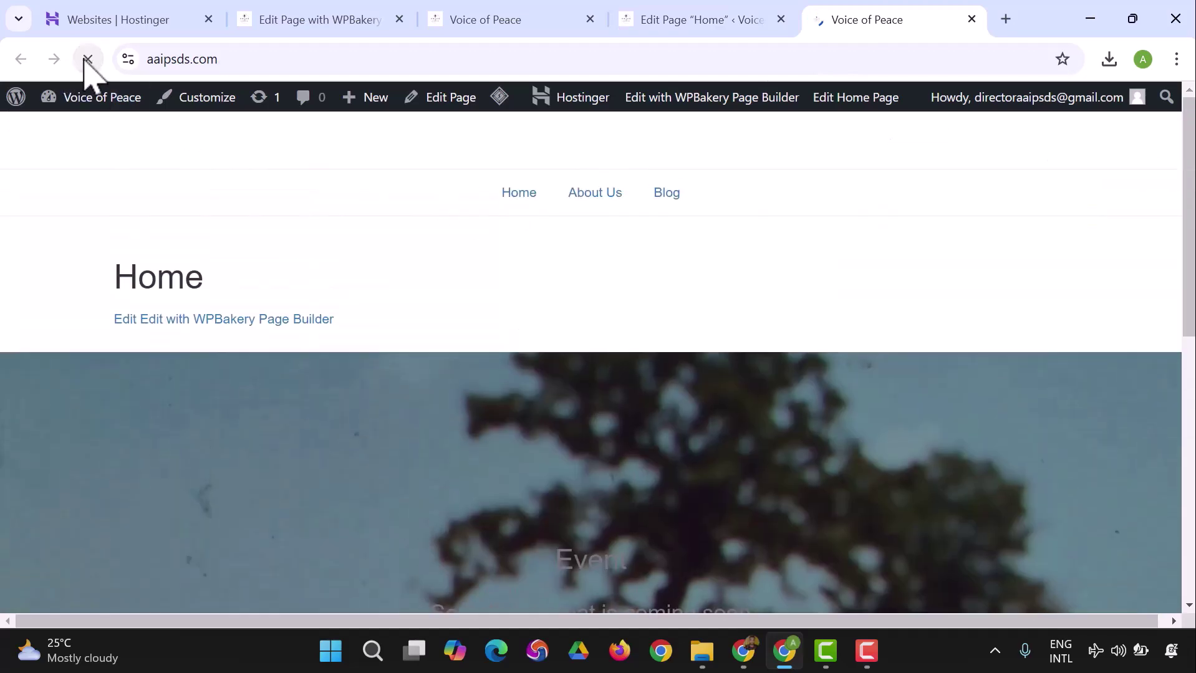
Delete the column holding the Event banner in WPBakery.
{"action": "scroll", "coordinate": [427, 310], "scroll_direction": "down", "scroll_amount": 5}
{"action": "scroll", "coordinate": [433, 311], "scroll_direction": "up", "scroll_amount": 5}
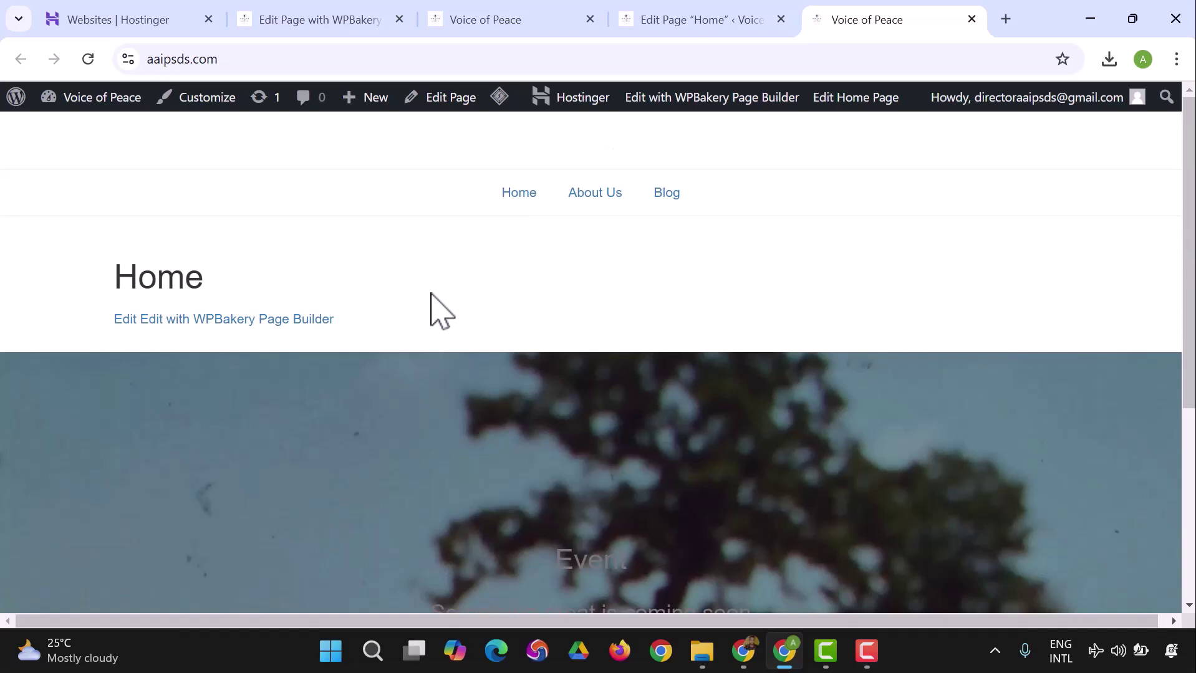
{"action": "scroll", "coordinate": [433, 309], "scroll_direction": "down", "scroll_amount": 5}
{"action": "scroll", "coordinate": [387, 269], "scroll_direction": "up", "scroll_amount": 5}
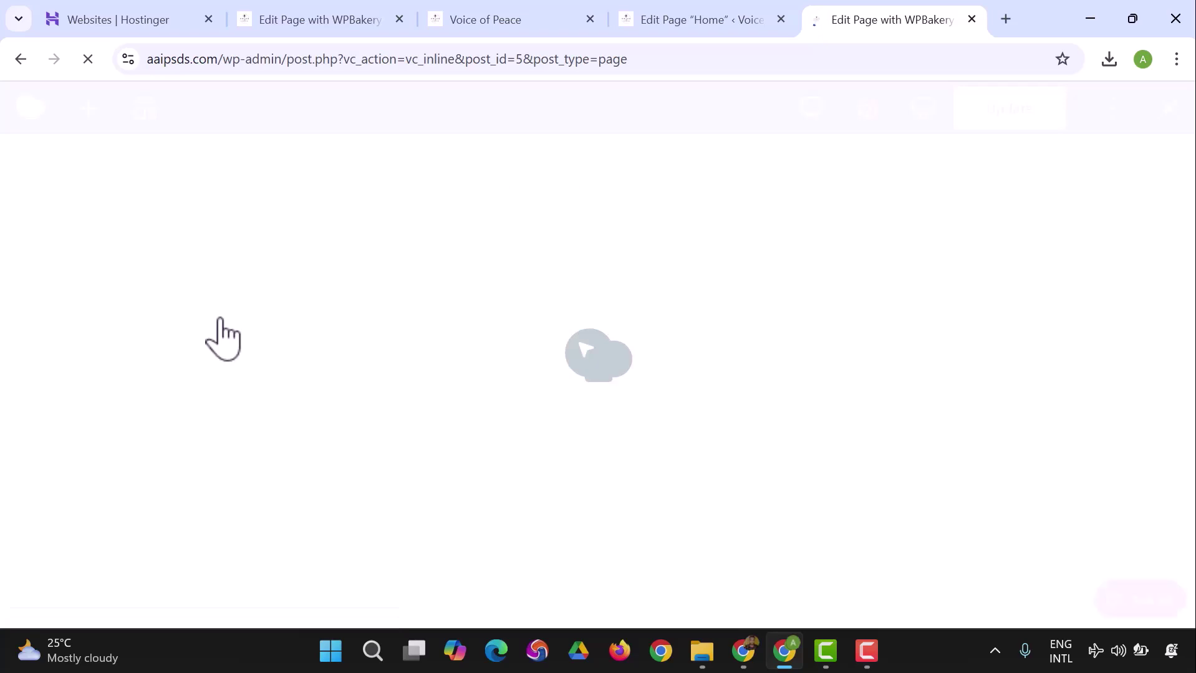
{"action": "scroll", "coordinate": [611, 218], "scroll_direction": "down", "scroll_amount": 3}
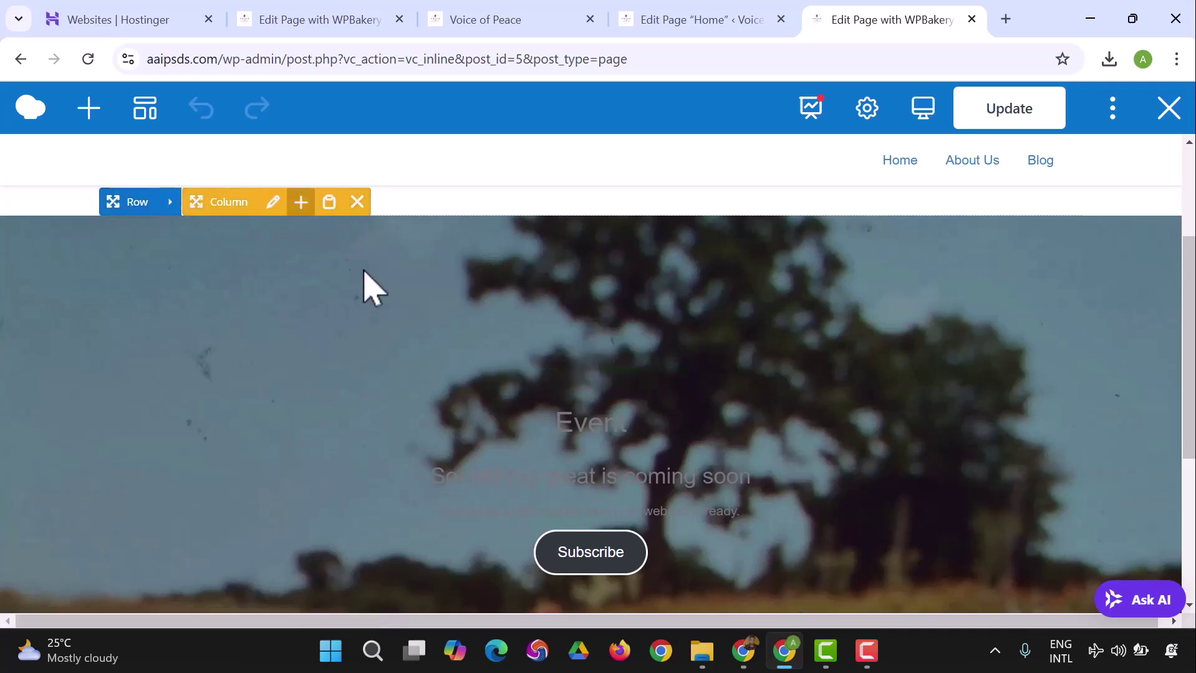
{"action": "left_click", "coordinate": [356, 202]}
Open the Home page in the block editor via the Edit link under the title.
{"action": "scroll", "coordinate": [498, 440], "scroll_direction": "down", "scroll_amount": 2}
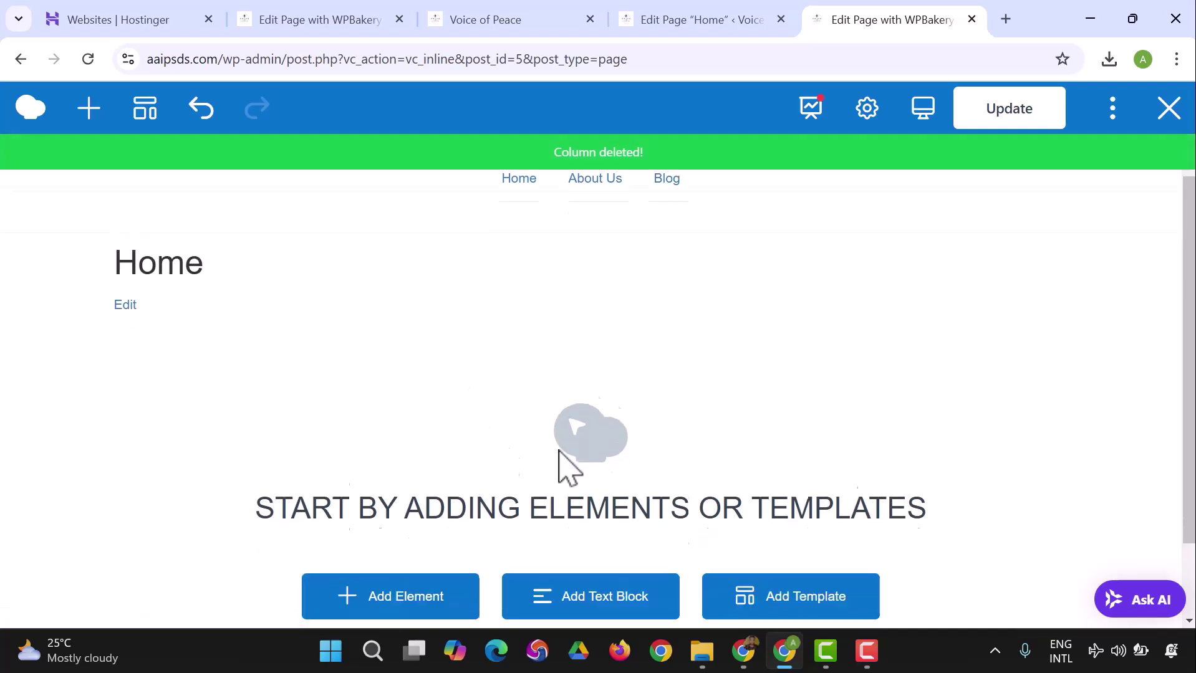
{"action": "scroll", "coordinate": [773, 472], "scroll_direction": "up", "scroll_amount": 2}
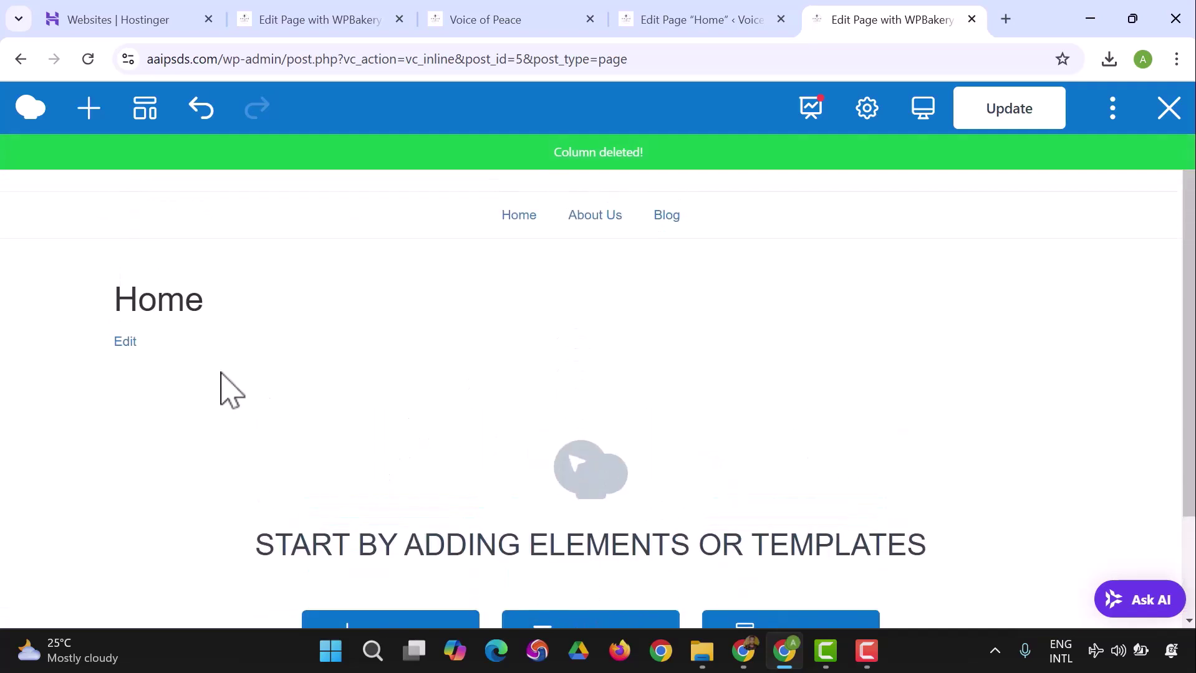
{"action": "left_click", "coordinate": [124, 341]}
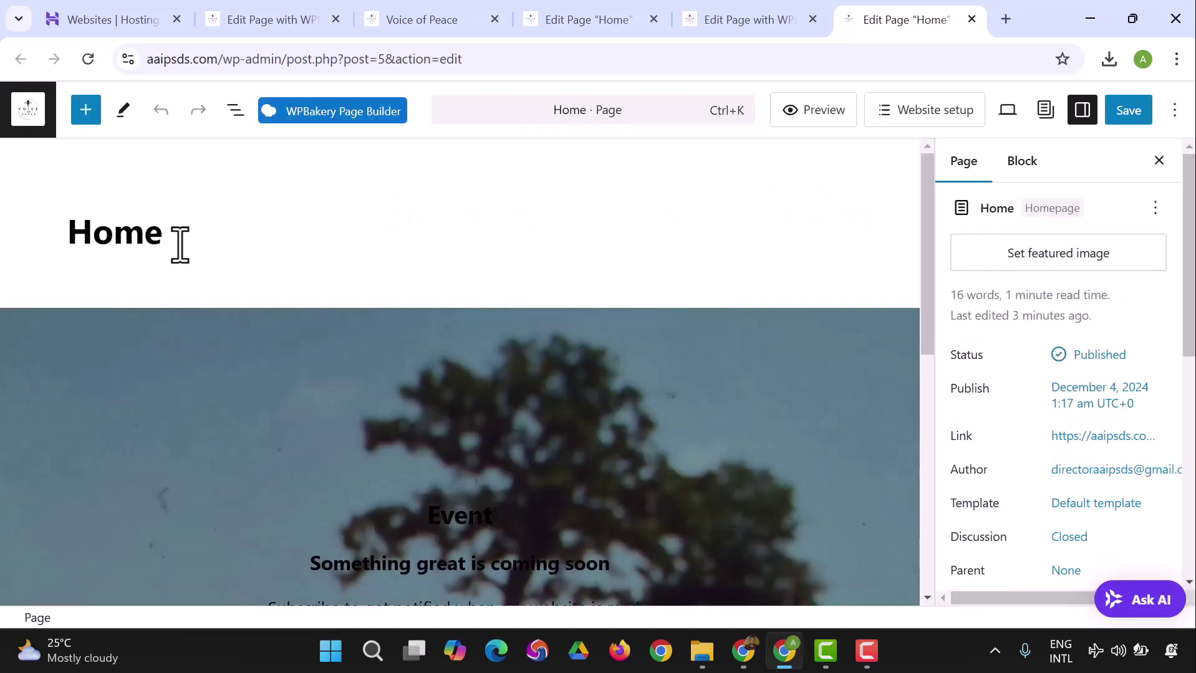
Erase the Home page title text in the block editor.
{"action": "left_click", "coordinate": [226, 246]}
{"action": "key", "text": "BackSpace"}
{"action": "key", "text": "BackSpace"}
{"action": "key", "text": "BackSpace"}
{"action": "key", "text": "BackSpace"}
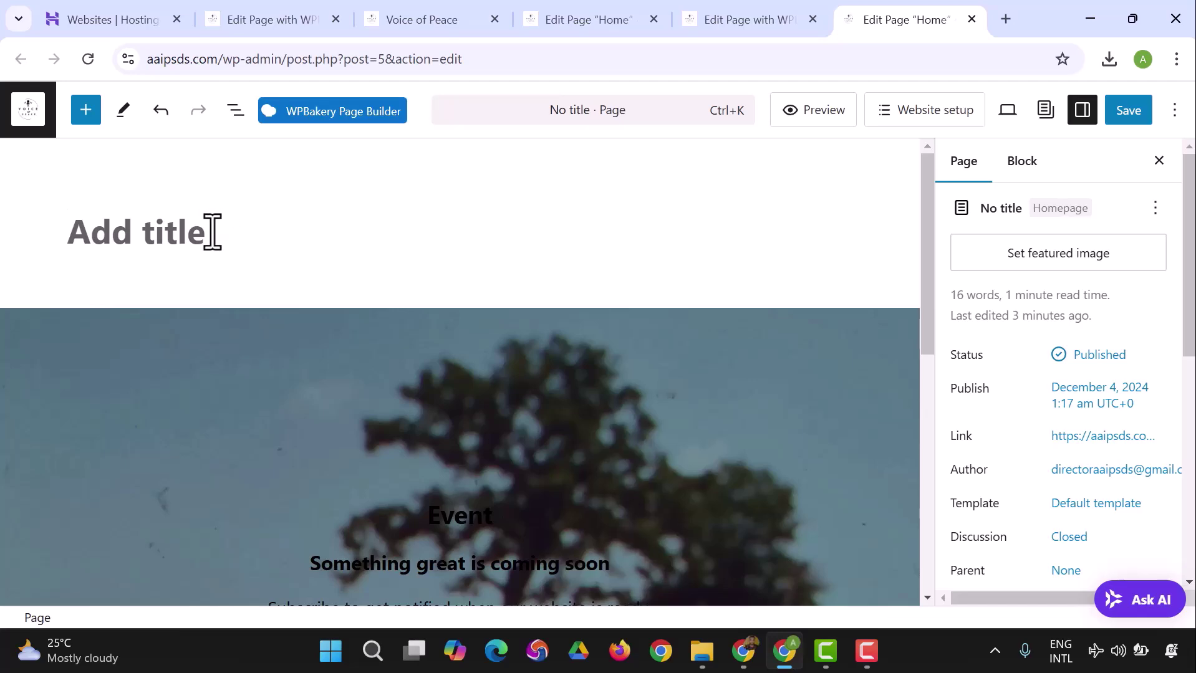
{"action": "scroll", "coordinate": [683, 301], "scroll_direction": "down", "scroll_amount": 8}
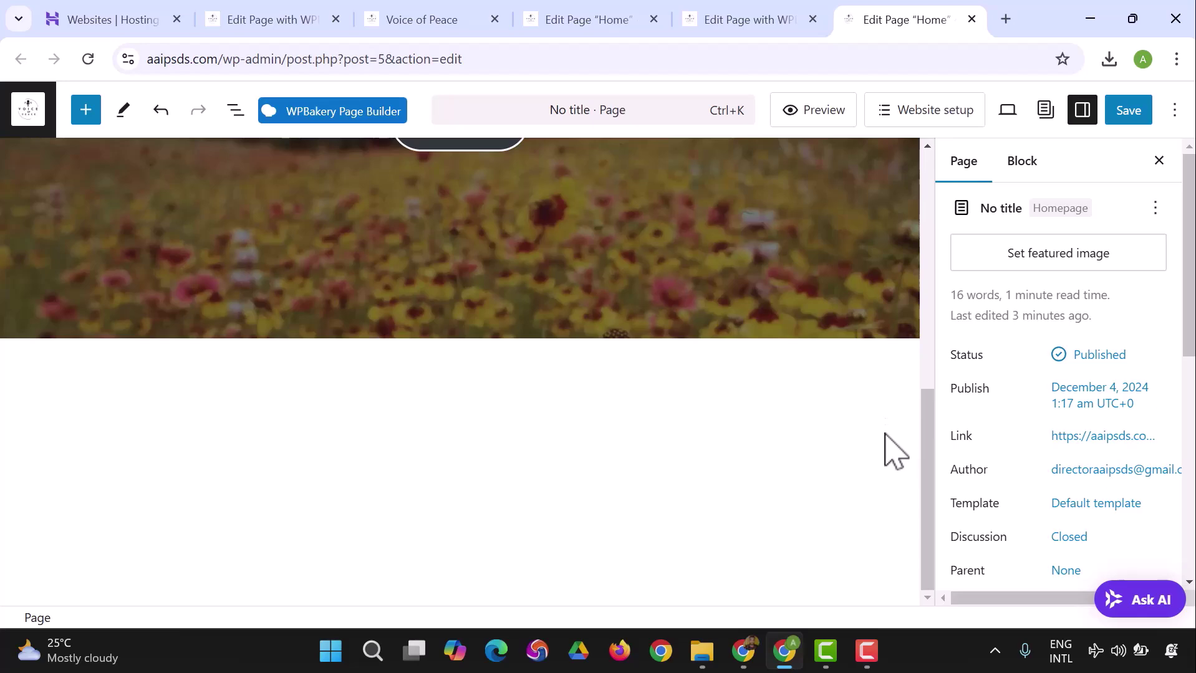
{"action": "scroll", "coordinate": [896, 396], "scroll_direction": "up", "scroll_amount": 8}
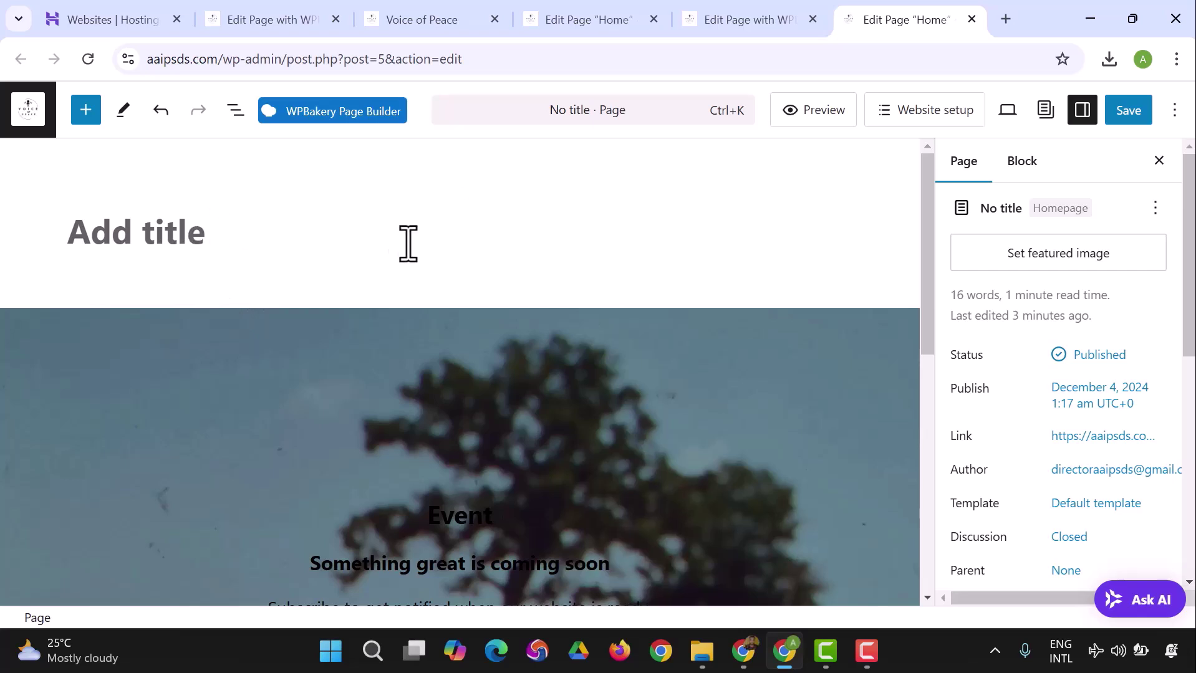
Close the block editor tab, confirming Leave without saving in the Leave site? dialog.
{"action": "left_click", "coordinate": [756, 34]}
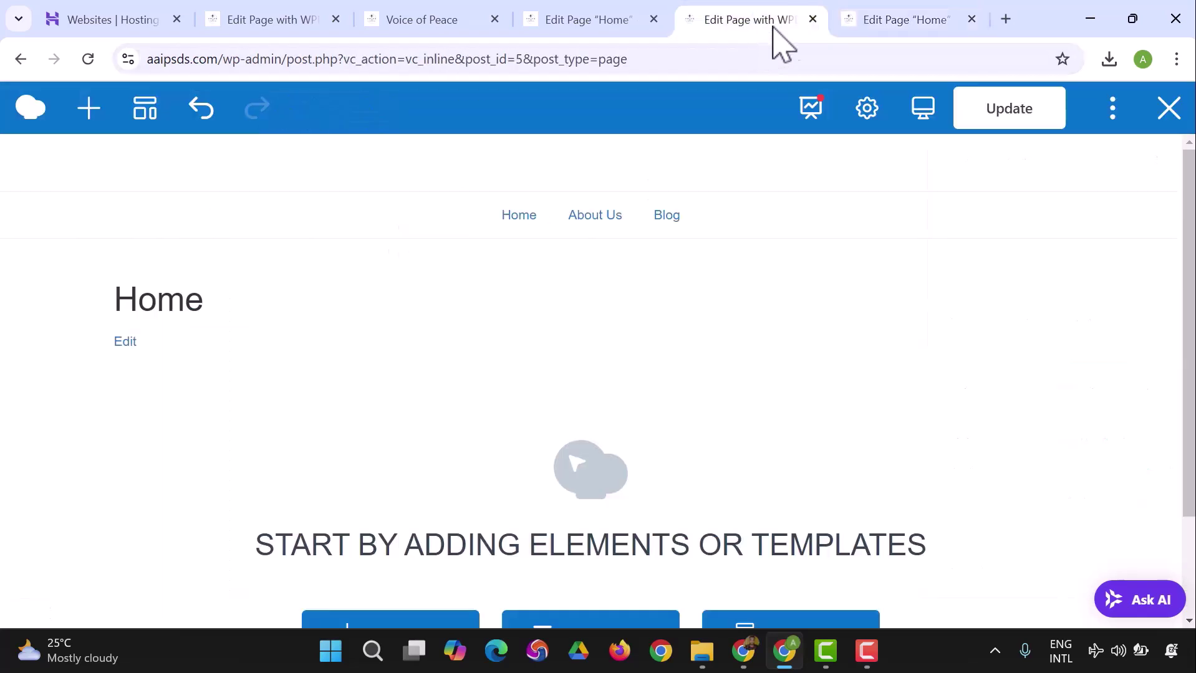
{"action": "left_click", "coordinate": [916, 33]}
{"action": "left_click", "coordinate": [972, 19]}
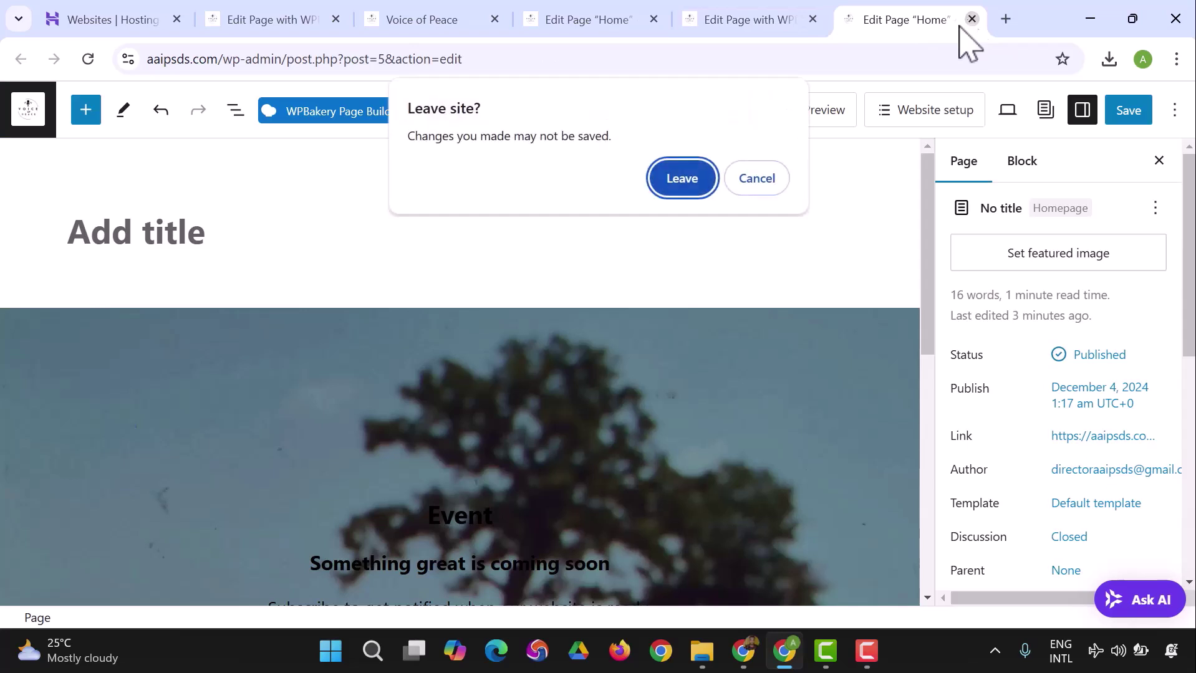
{"action": "key", "text": "Return"}
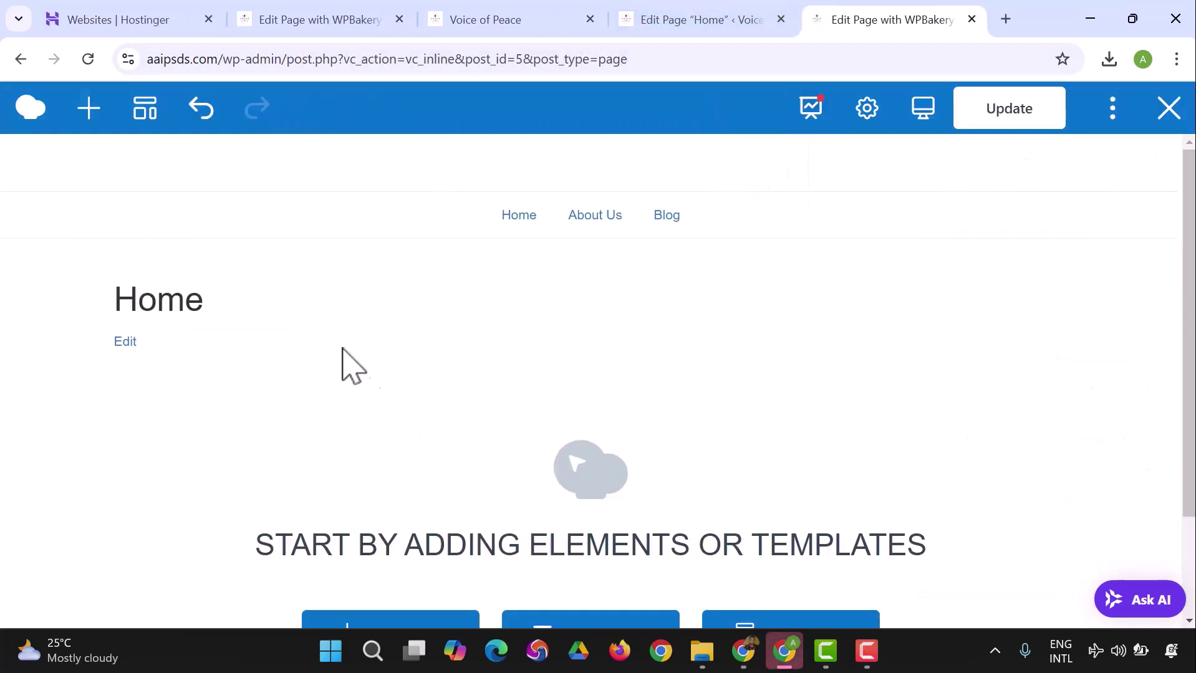
Add an empty Row element to the Home page.
{"action": "scroll", "coordinate": [365, 384], "scroll_direction": "down", "scroll_amount": 2}
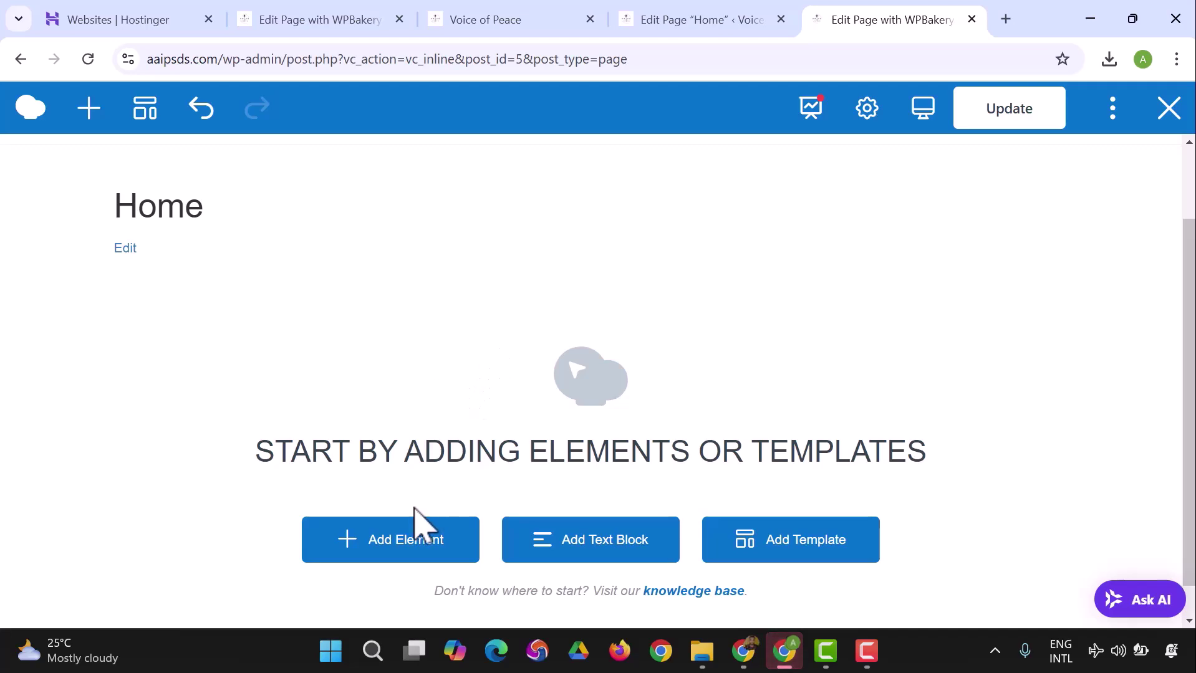
{"action": "left_click", "coordinate": [395, 554]}
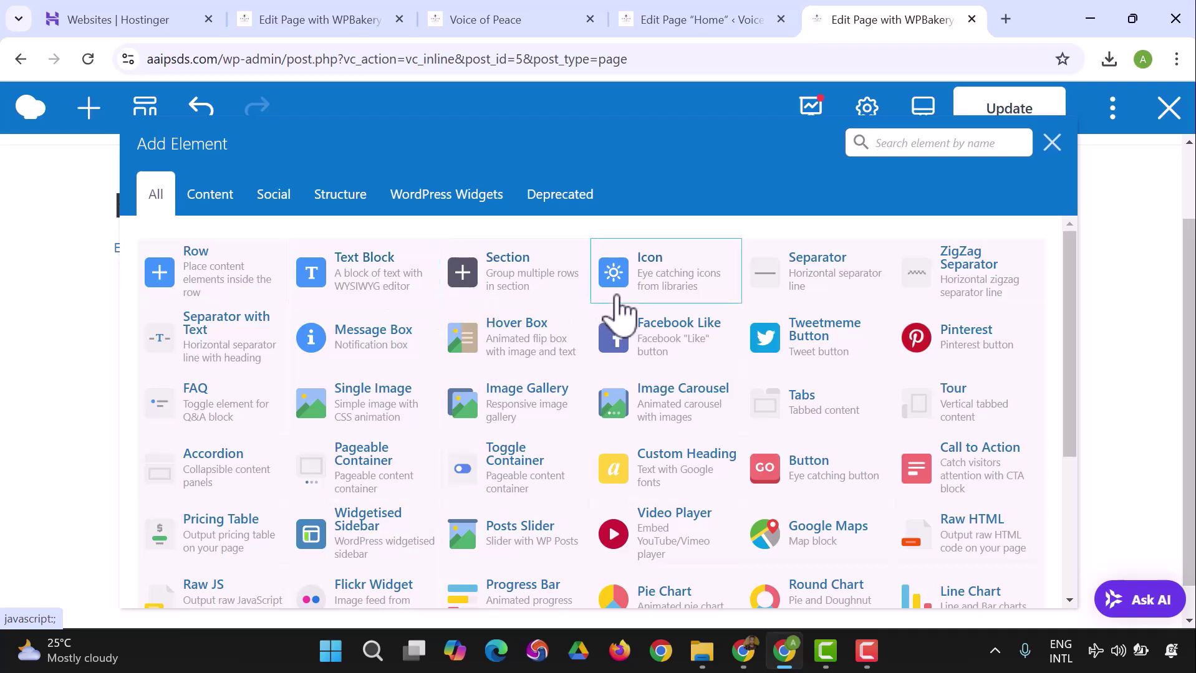
{"action": "left_click", "coordinate": [220, 293]}
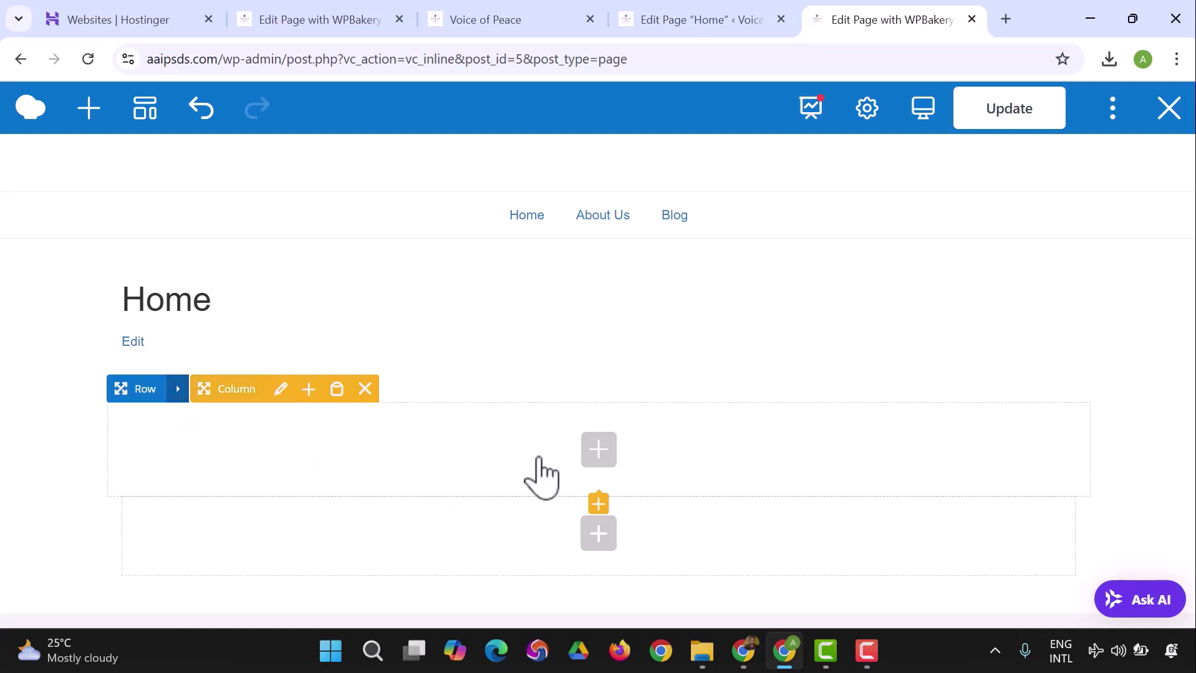
Search the Add Element list for 'hero', then clear the search.
{"action": "left_click", "coordinate": [600, 452]}
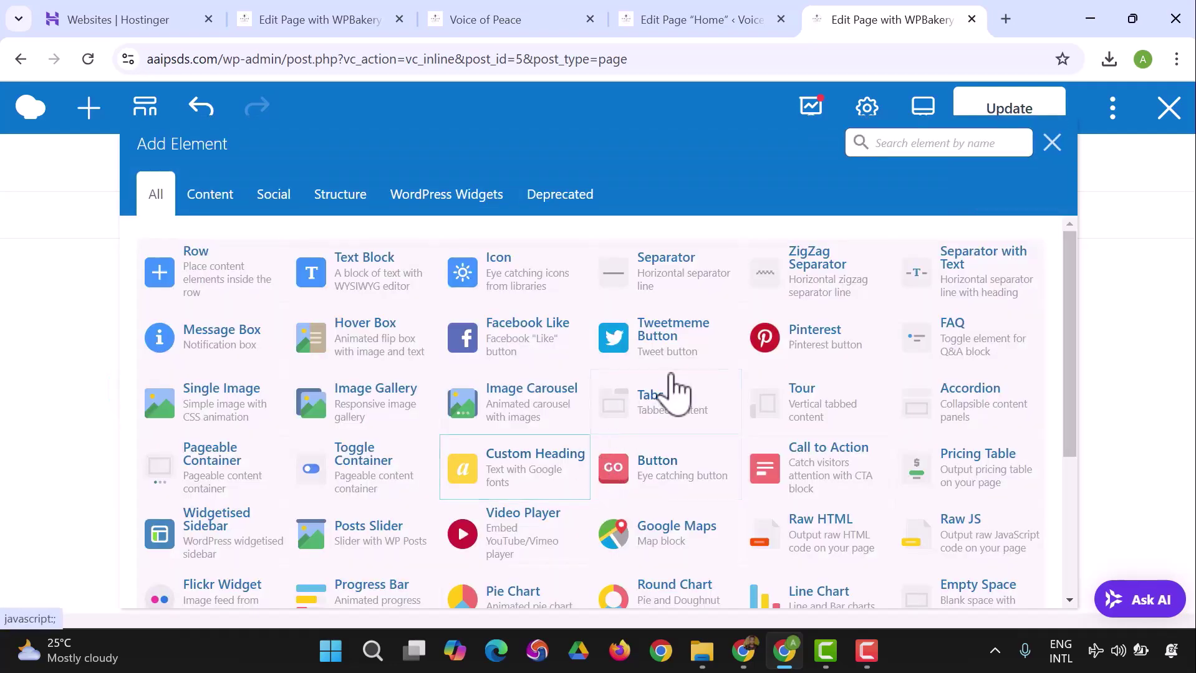
{"action": "type", "text": "h"}
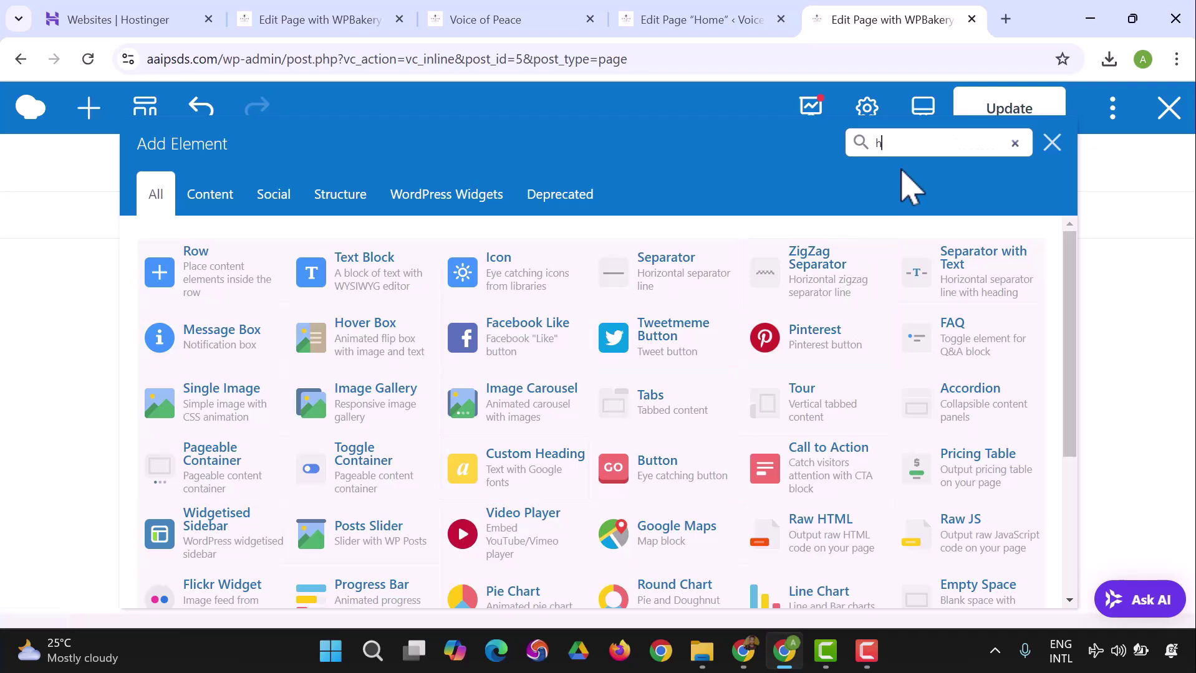
{"action": "type", "text": "ero"}
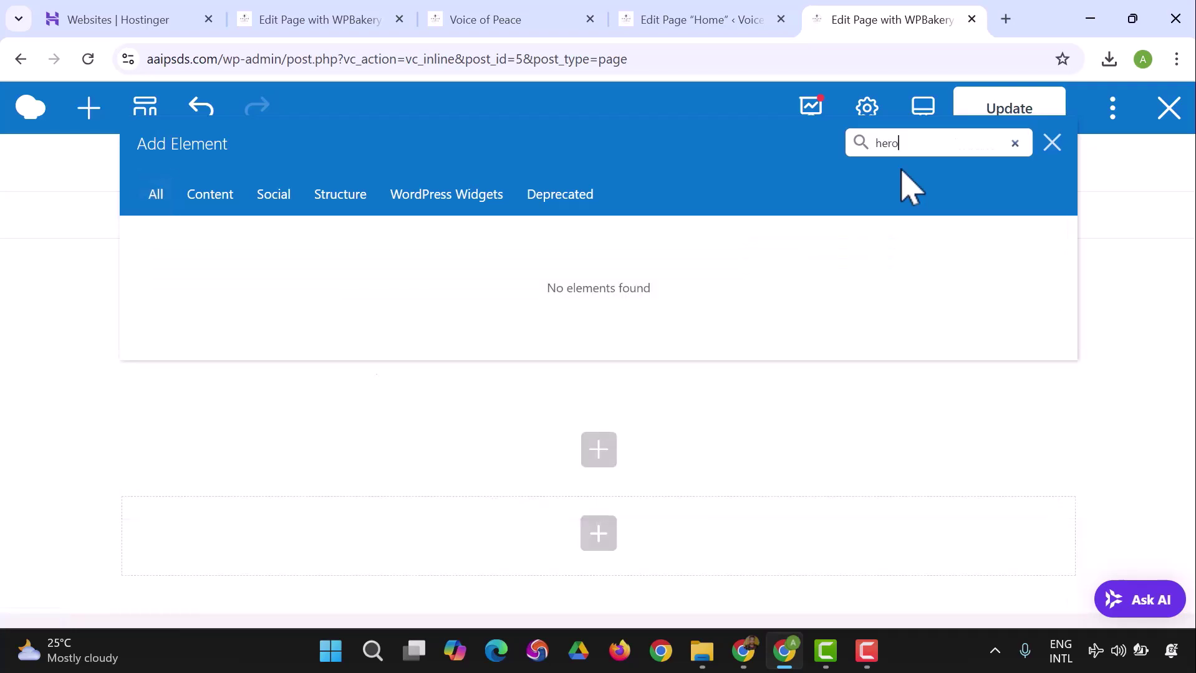
{"action": "key", "text": "BackSpace"}
{"action": "key", "text": "BackSpace"}
{"action": "key", "text": "BackSpace"}
{"action": "key", "text": "BackSpace"}
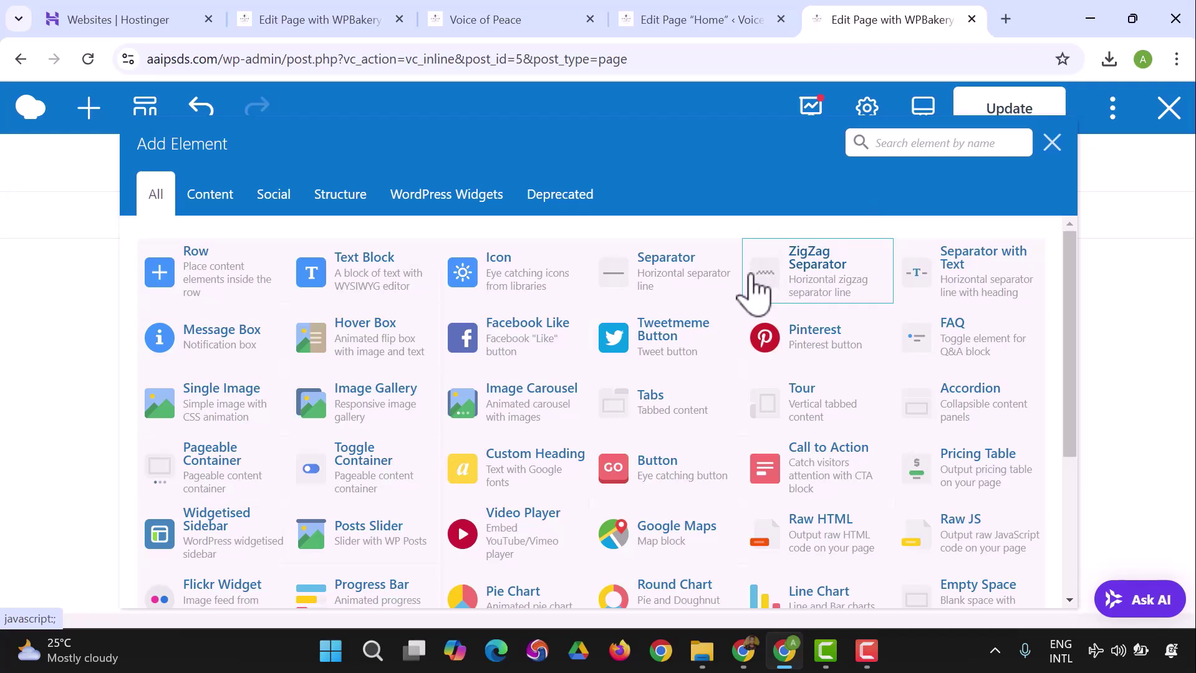
Dismiss the element list, then review the new row's Design Options and close them unchanged.
{"action": "left_click", "coordinate": [1051, 145]}
{"action": "mouse_move", "coordinate": [240, 435]}
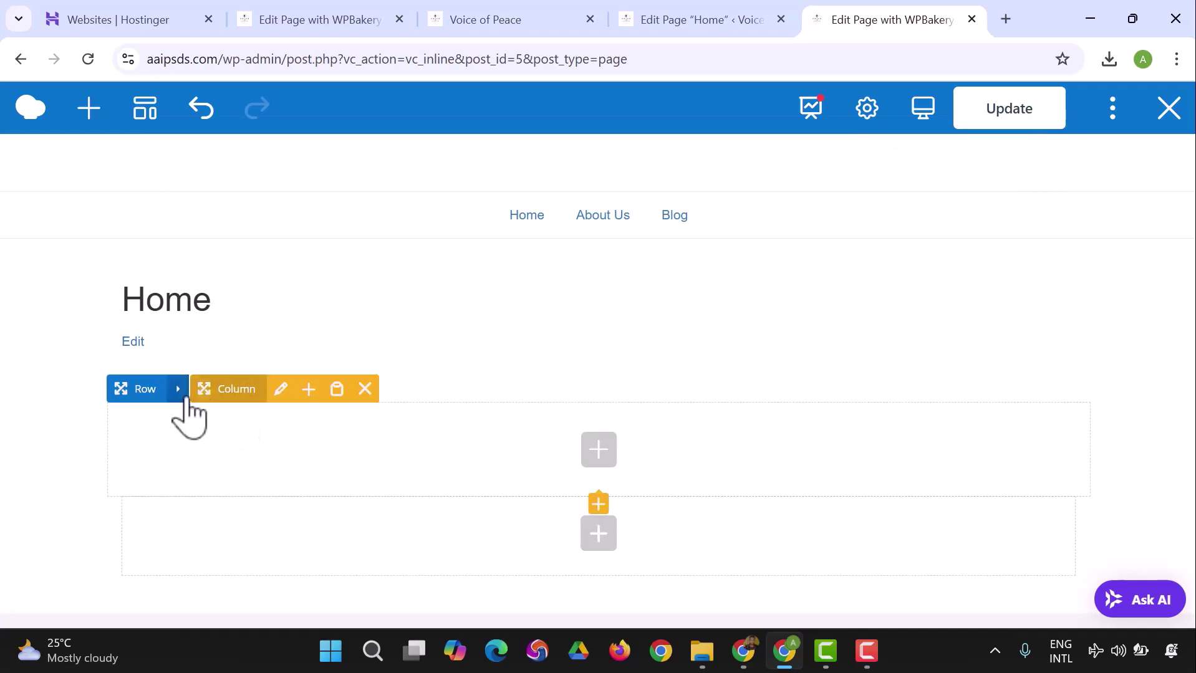
{"action": "mouse_move", "coordinate": [179, 403]}
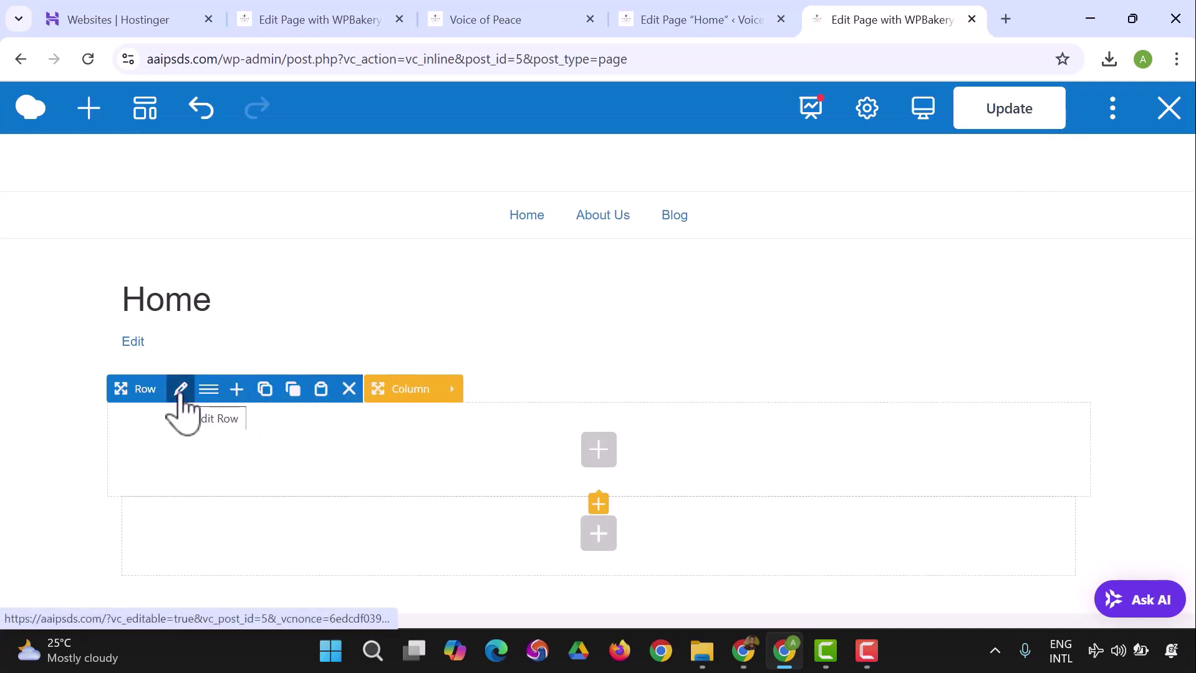
{"action": "left_click", "coordinate": [180, 390]}
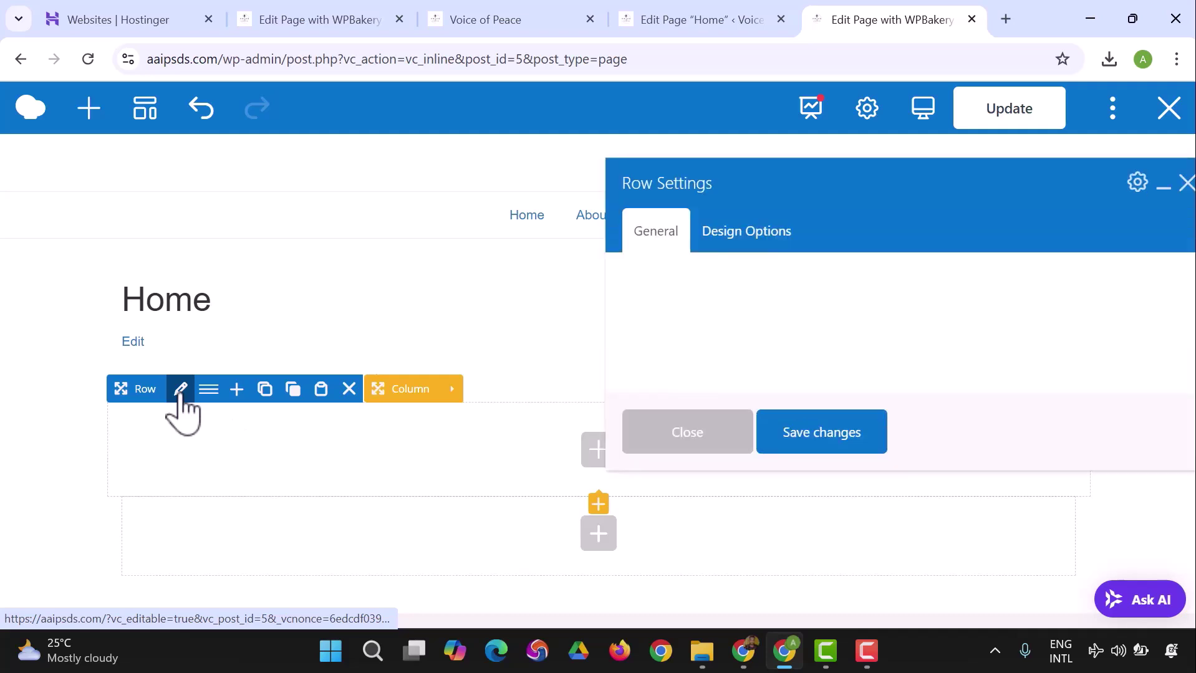
{"action": "scroll", "coordinate": [822, 330], "scroll_direction": "down", "scroll_amount": 10}
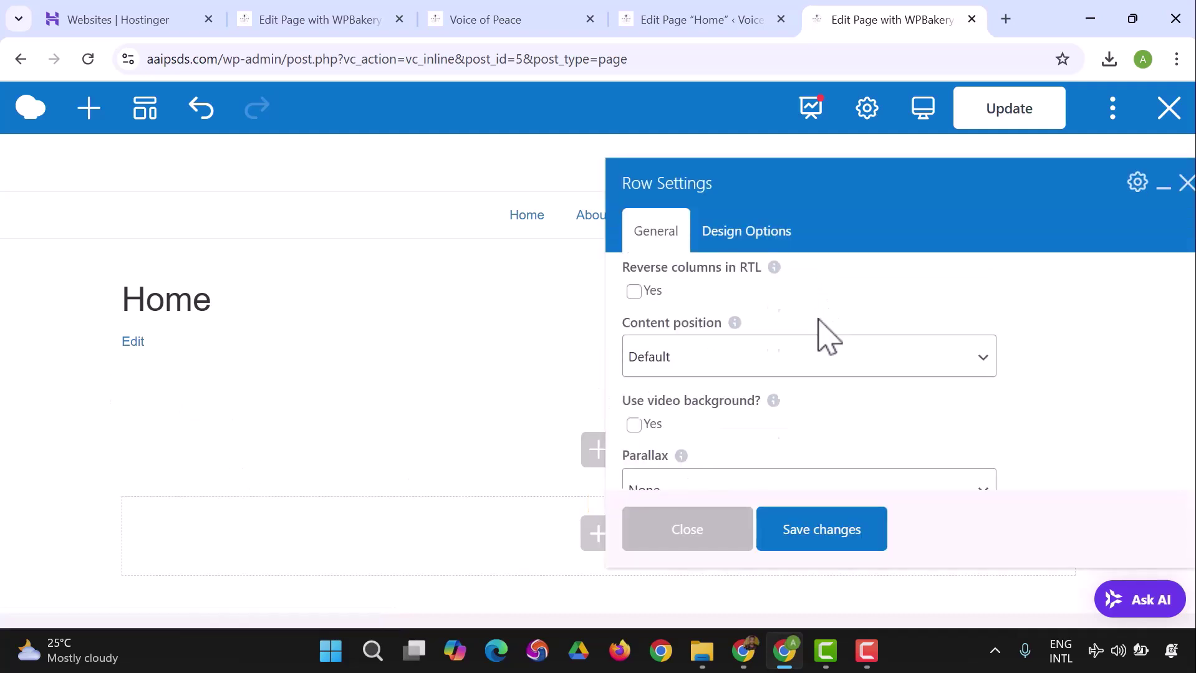
{"action": "left_click", "coordinate": [754, 247]}
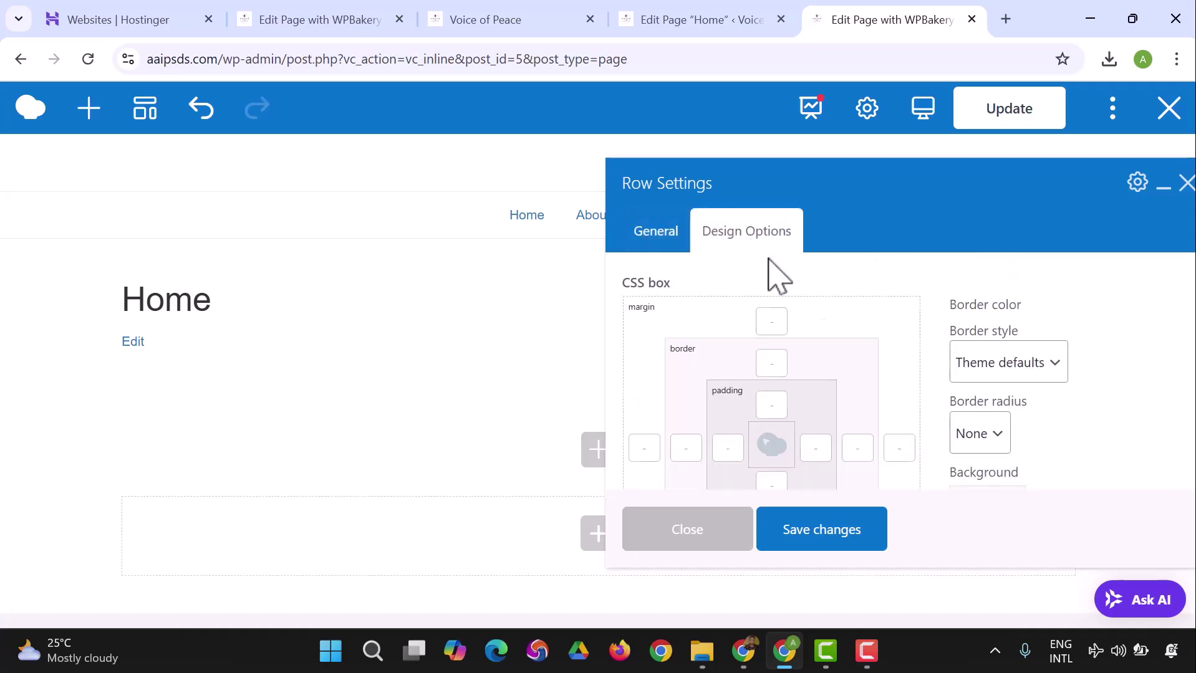
{"action": "scroll", "coordinate": [969, 379], "scroll_direction": "down", "scroll_amount": 3}
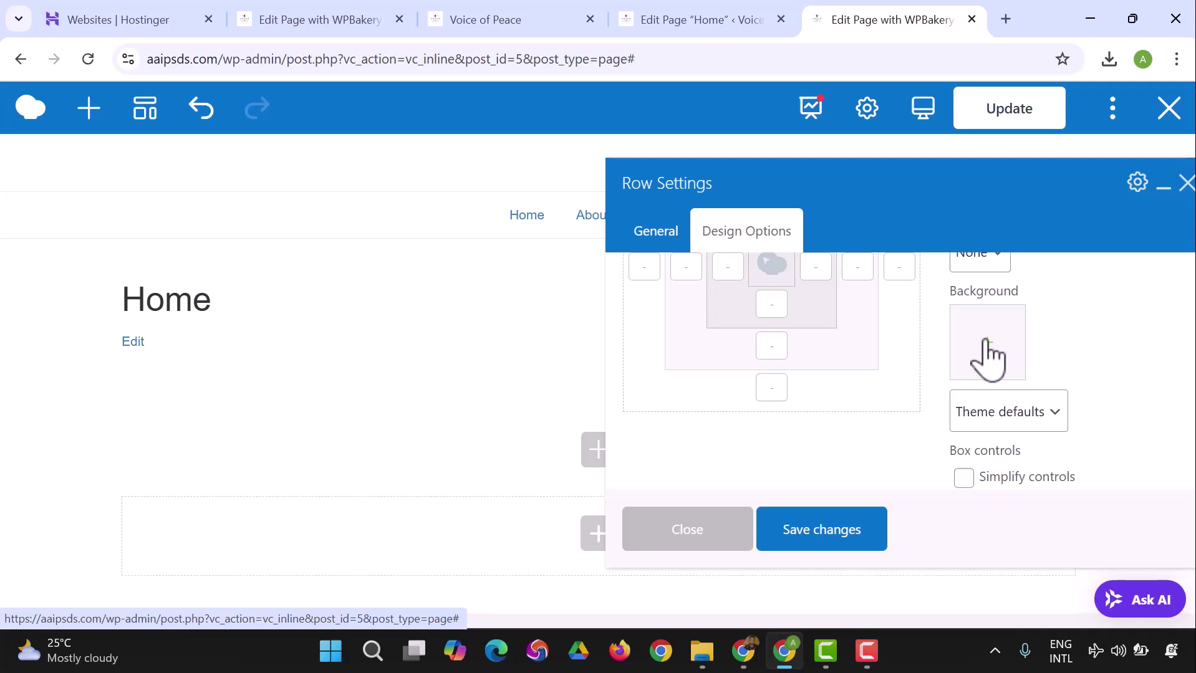
{"action": "scroll", "coordinate": [821, 400], "scroll_direction": "up", "scroll_amount": 3}
{"action": "scroll", "coordinate": [1001, 405], "scroll_direction": "down", "scroll_amount": 2}
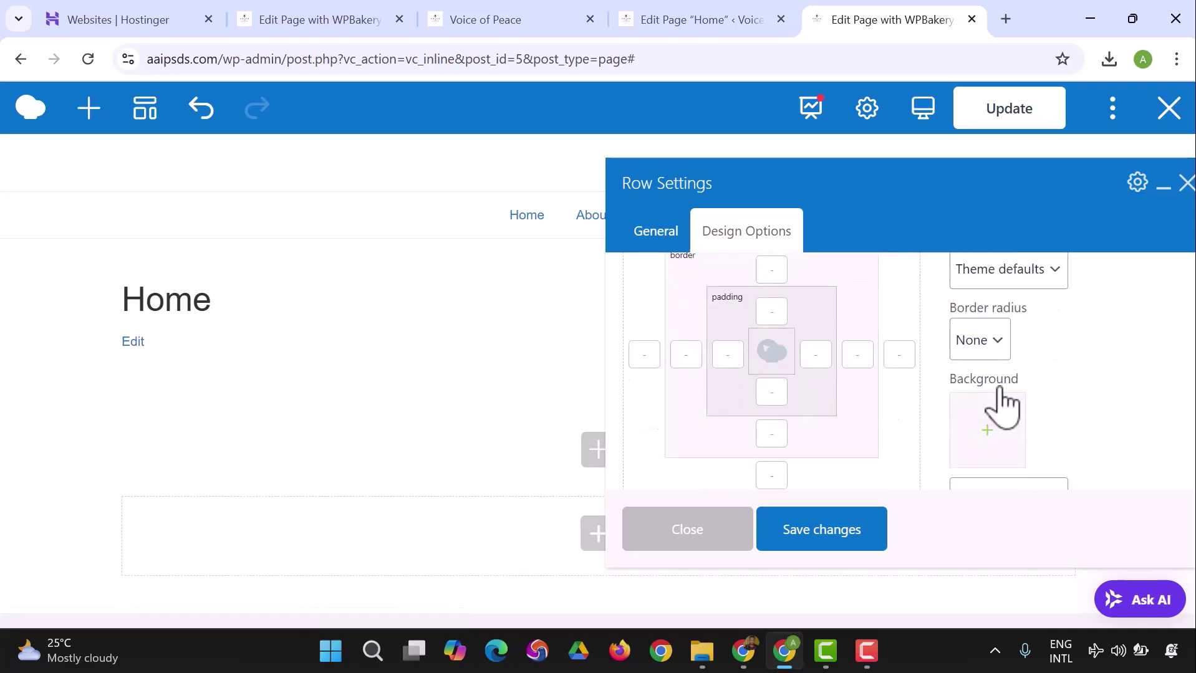
{"action": "scroll", "coordinate": [1007, 402], "scroll_direction": "down", "scroll_amount": 2}
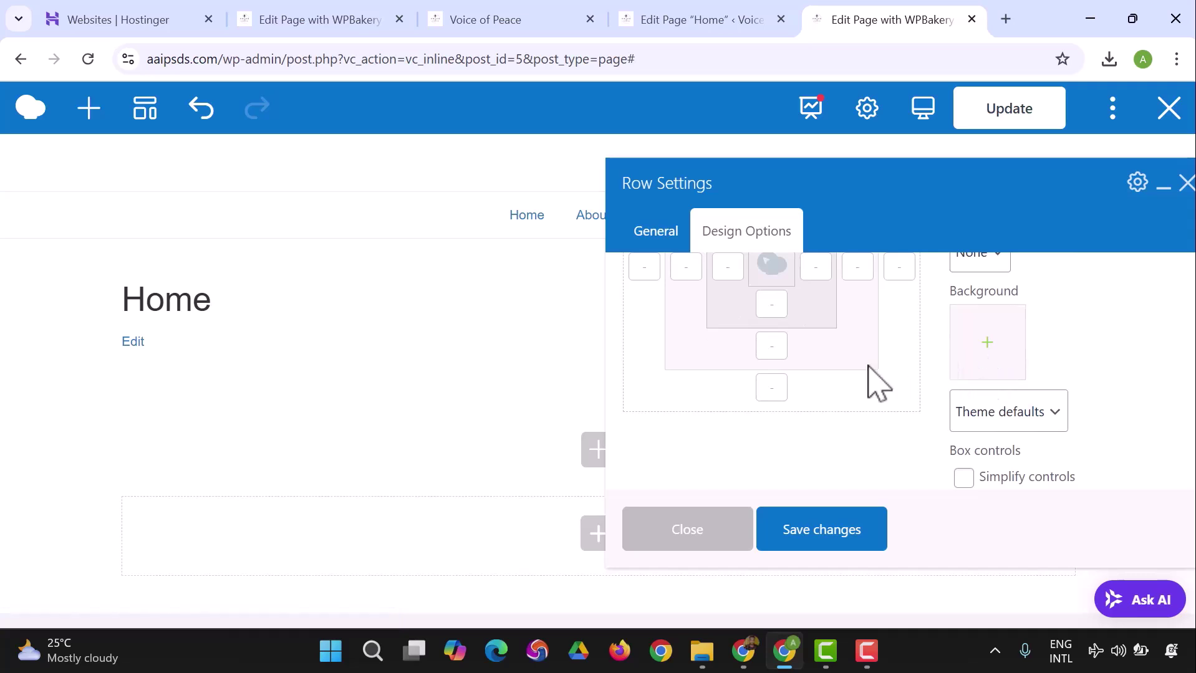
{"action": "scroll", "coordinate": [873, 377], "scroll_direction": "up", "scroll_amount": 3}
{"action": "scroll", "coordinate": [989, 414], "scroll_direction": "down", "scroll_amount": 3}
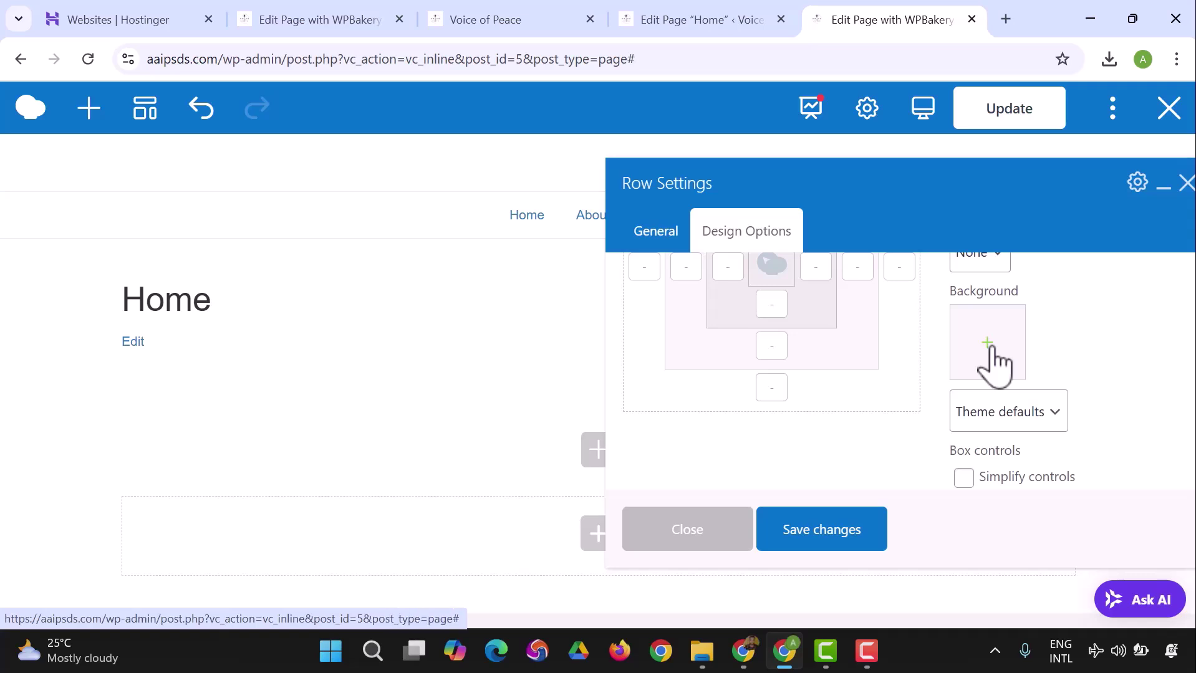
{"action": "left_click", "coordinate": [656, 541]}
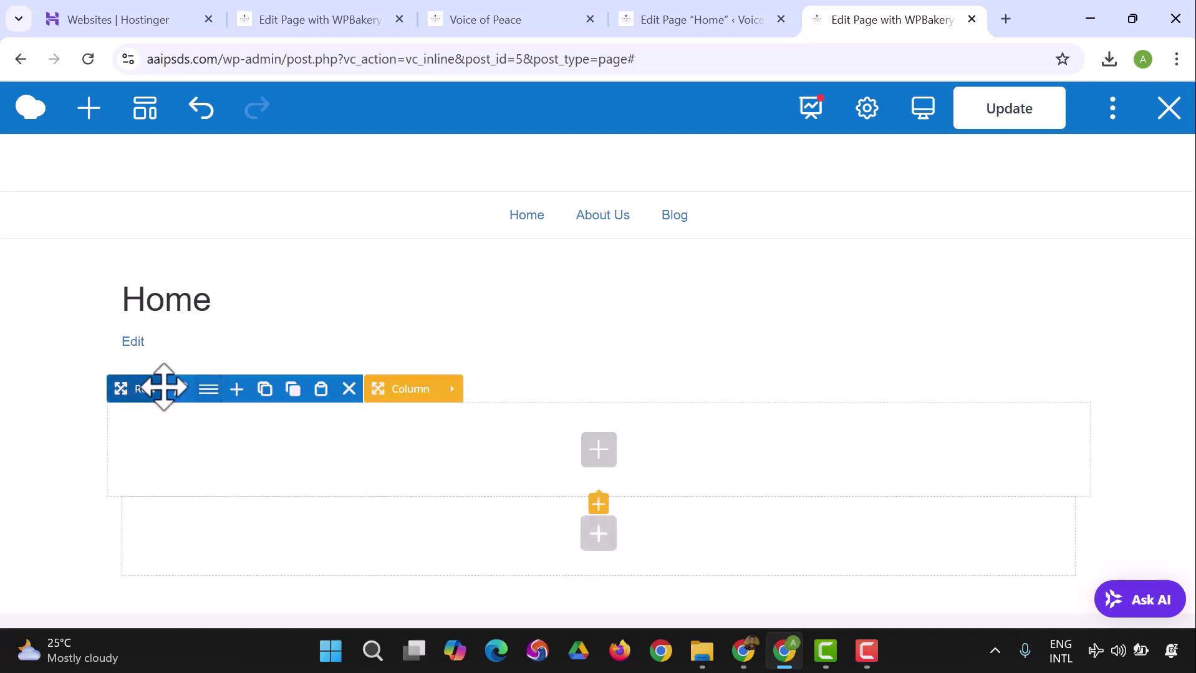
Open the new column's settings on the Design Options tab.
{"action": "left_click", "coordinate": [454, 393]}
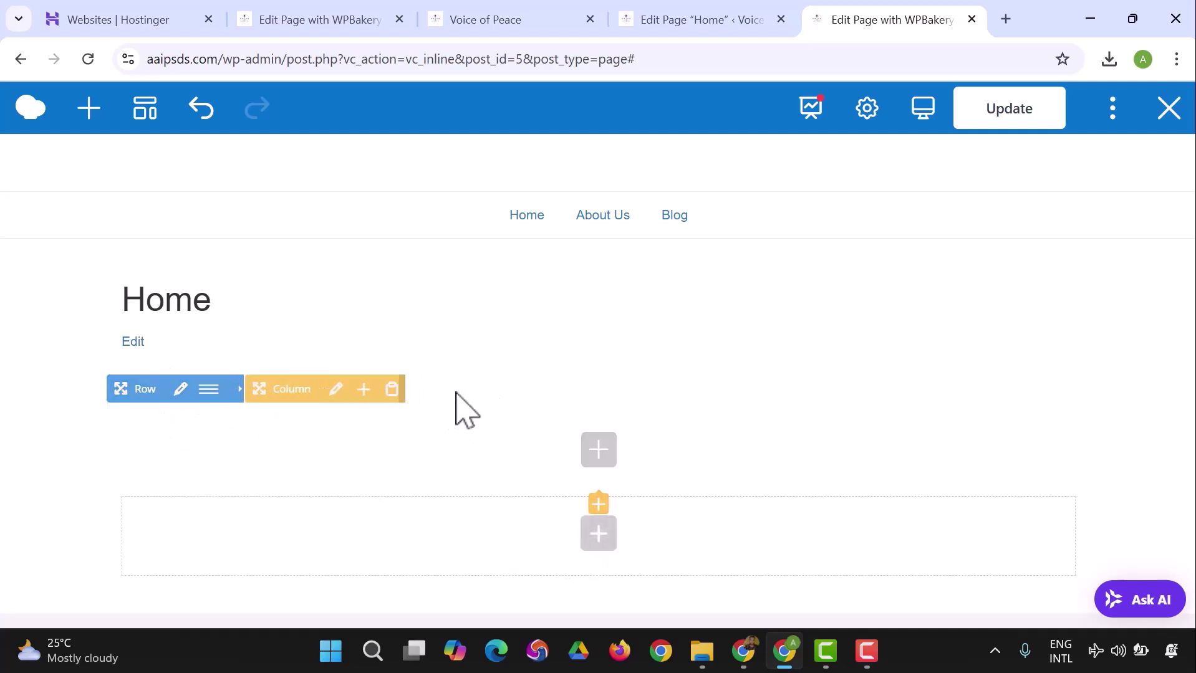
{"action": "left_click", "coordinate": [279, 390]}
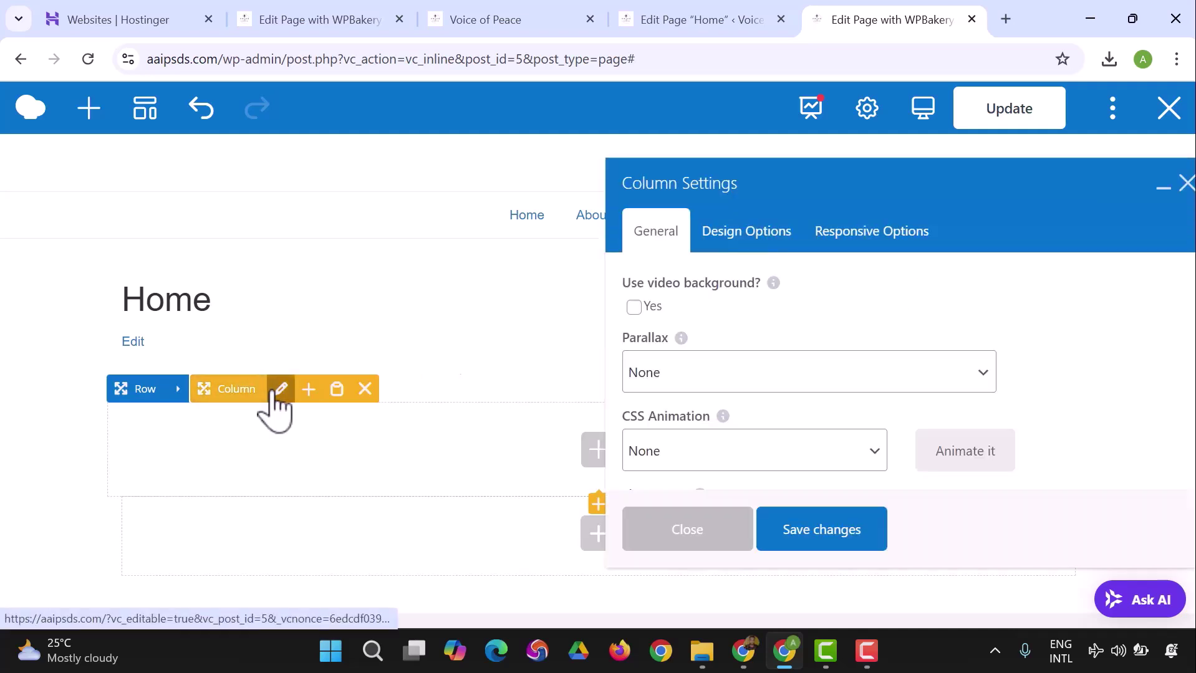
{"action": "left_click", "coordinate": [724, 248]}
{"action": "scroll", "coordinate": [996, 411], "scroll_direction": "down", "scroll_amount": 2}
{"action": "scroll", "coordinate": [998, 424], "scroll_direction": "down", "scroll_amount": 2}
Start a column background image from Upload files, then open a new Chrome tab.
{"action": "left_click", "coordinate": [982, 419]}
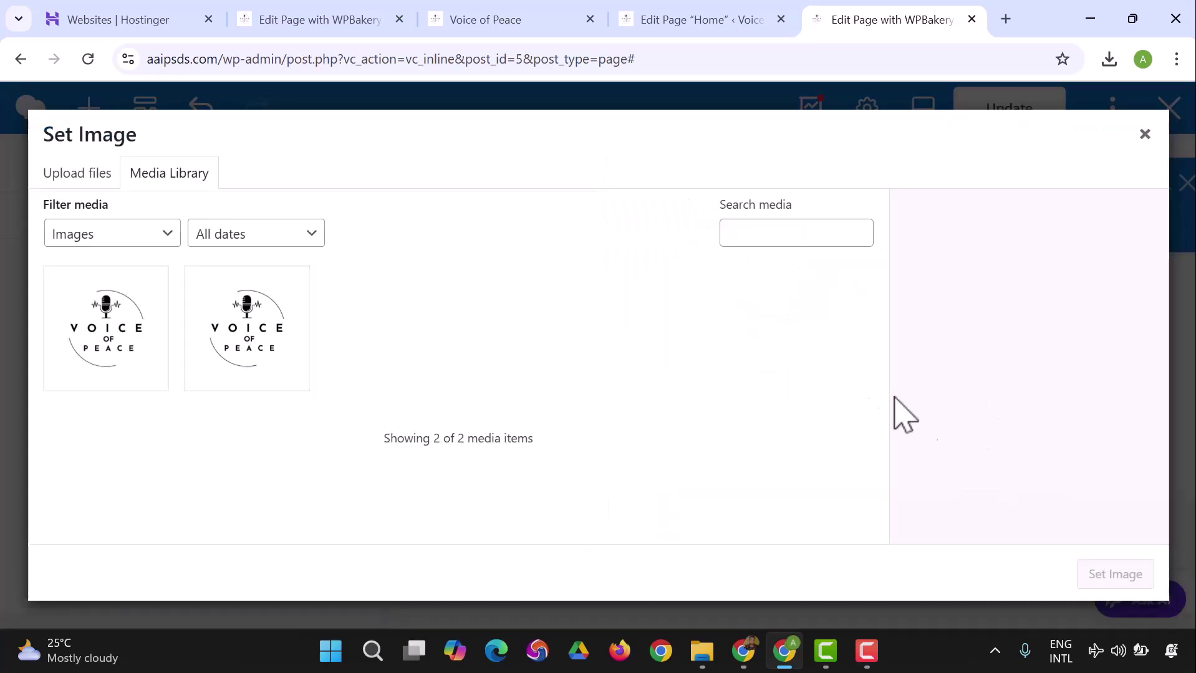
{"action": "left_click", "coordinate": [68, 177]}
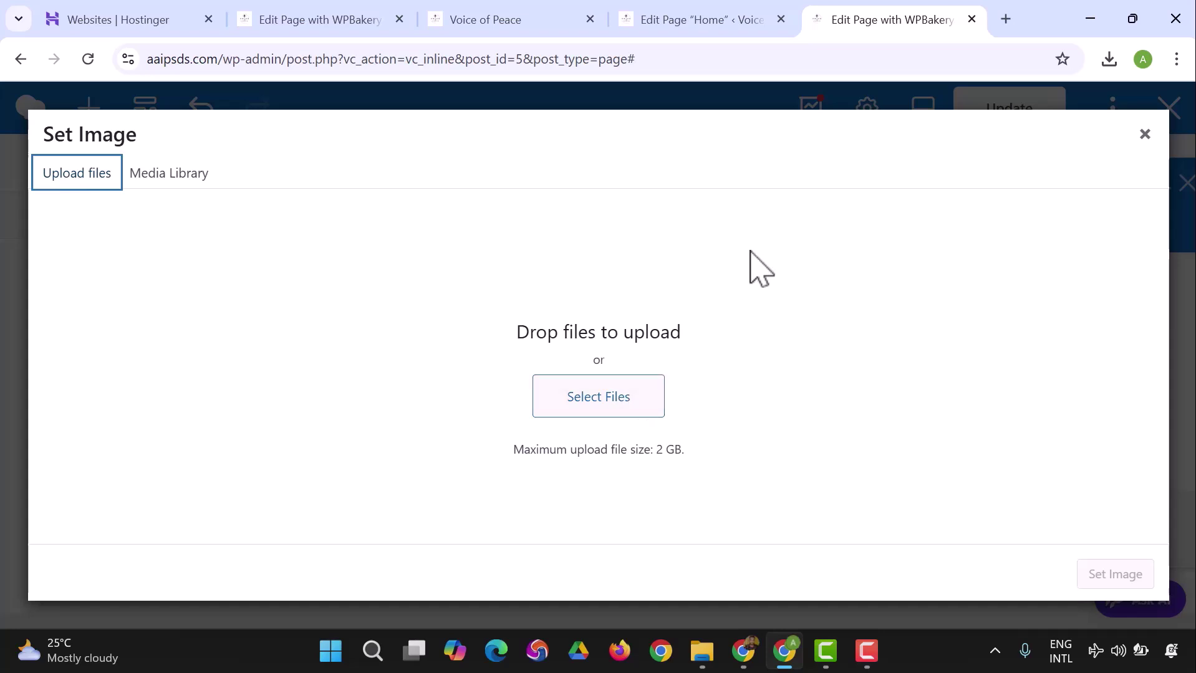
{"action": "left_click", "coordinate": [1005, 22]}
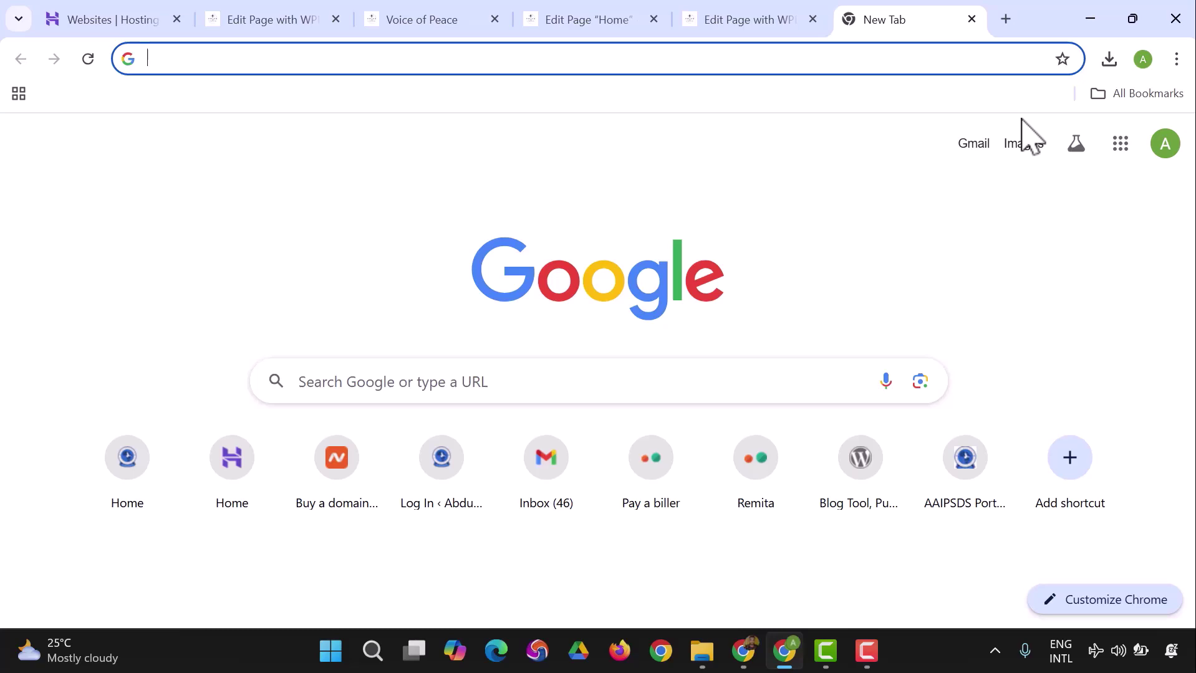
Search Google for 'peace background'.
{"action": "type", "text": "peac"}
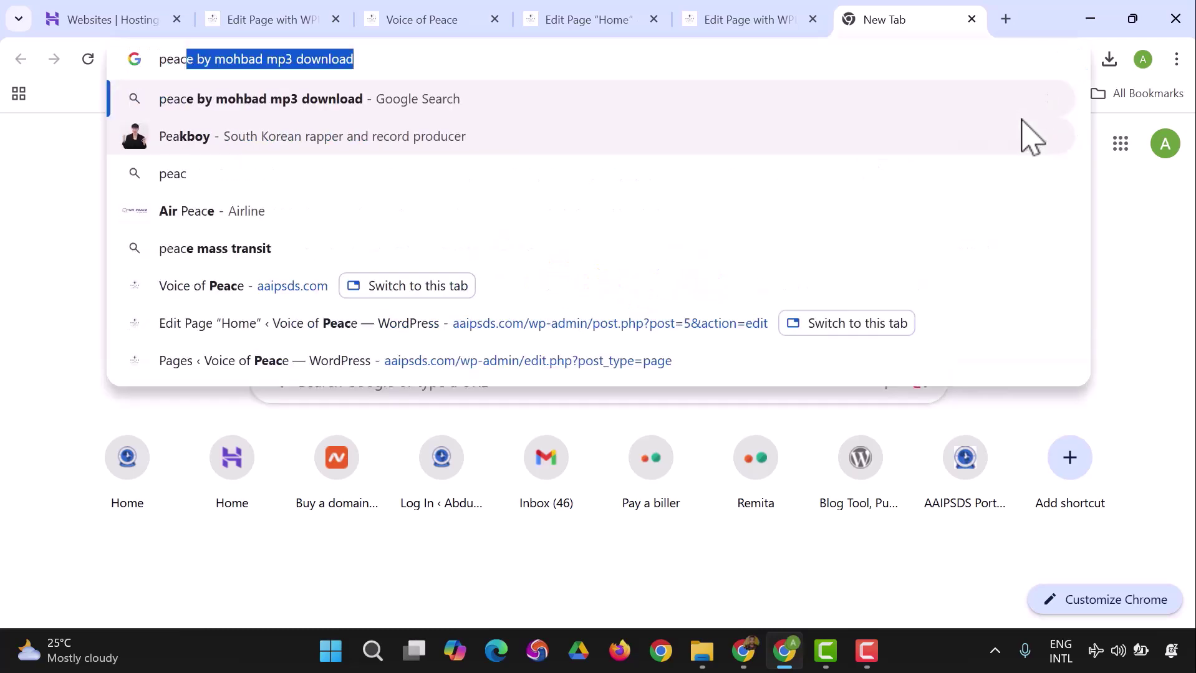
{"action": "type", "text": "e n"}
{"action": "key", "text": "BackSpace"}
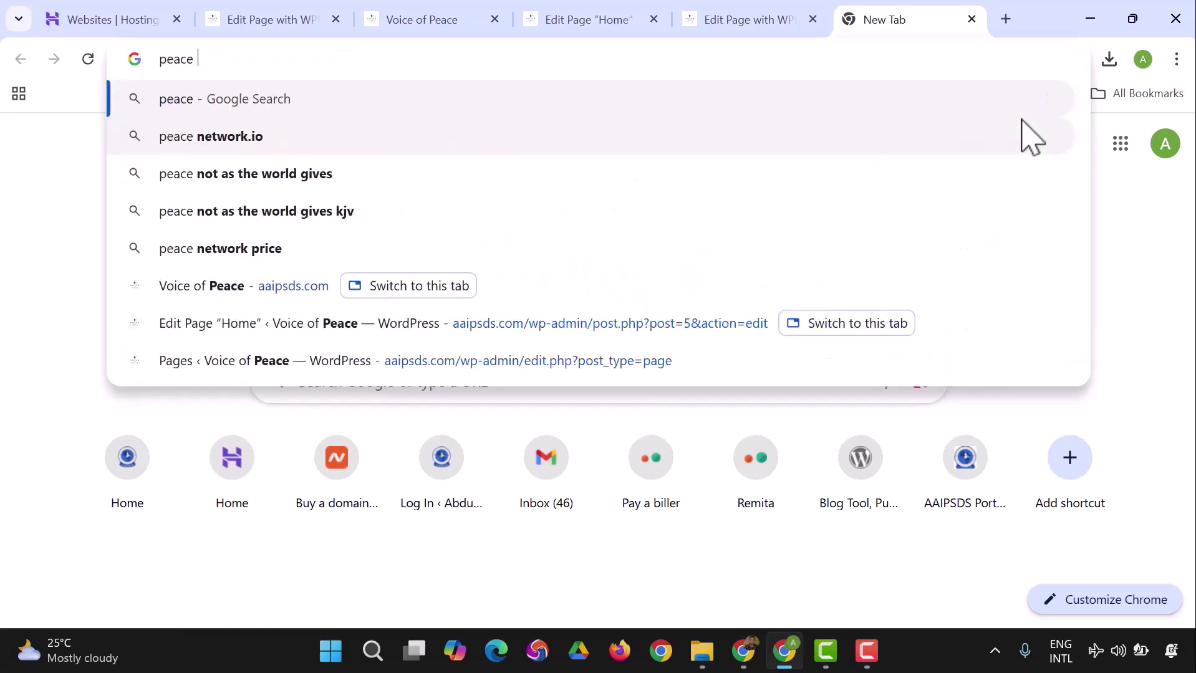
{"action": "type", "text": "background"}
{"action": "key", "text": "BackSpace"}
{"action": "type", "text": "nd"}
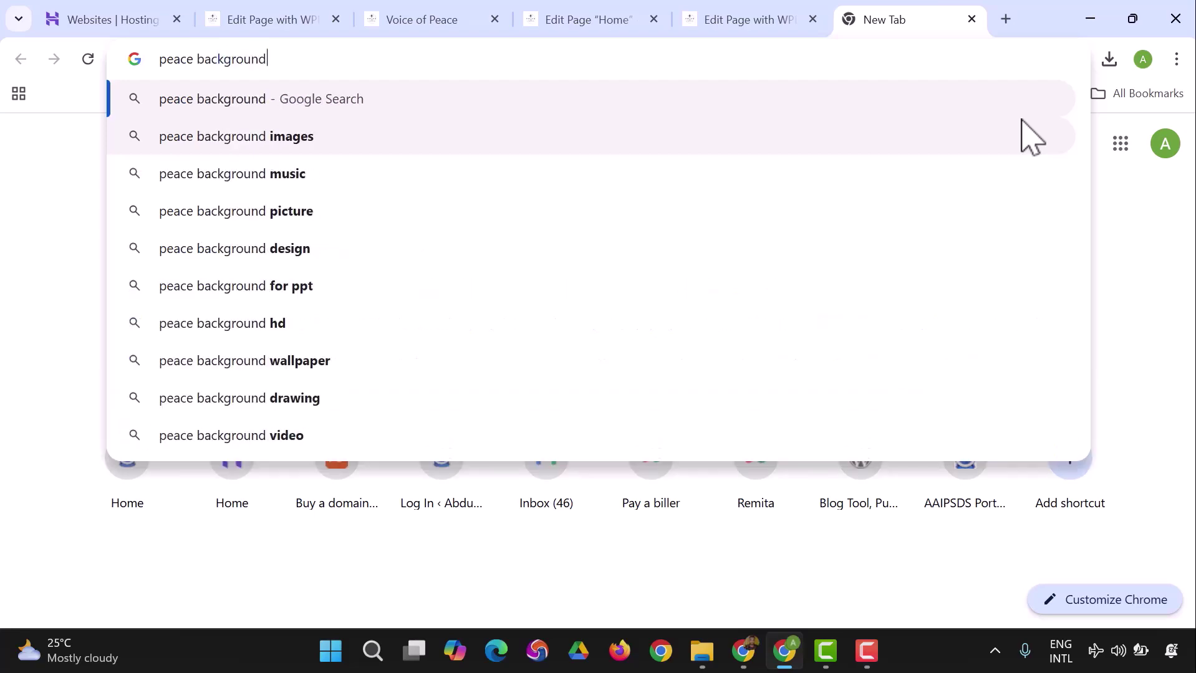
{"action": "key", "text": "Return"}
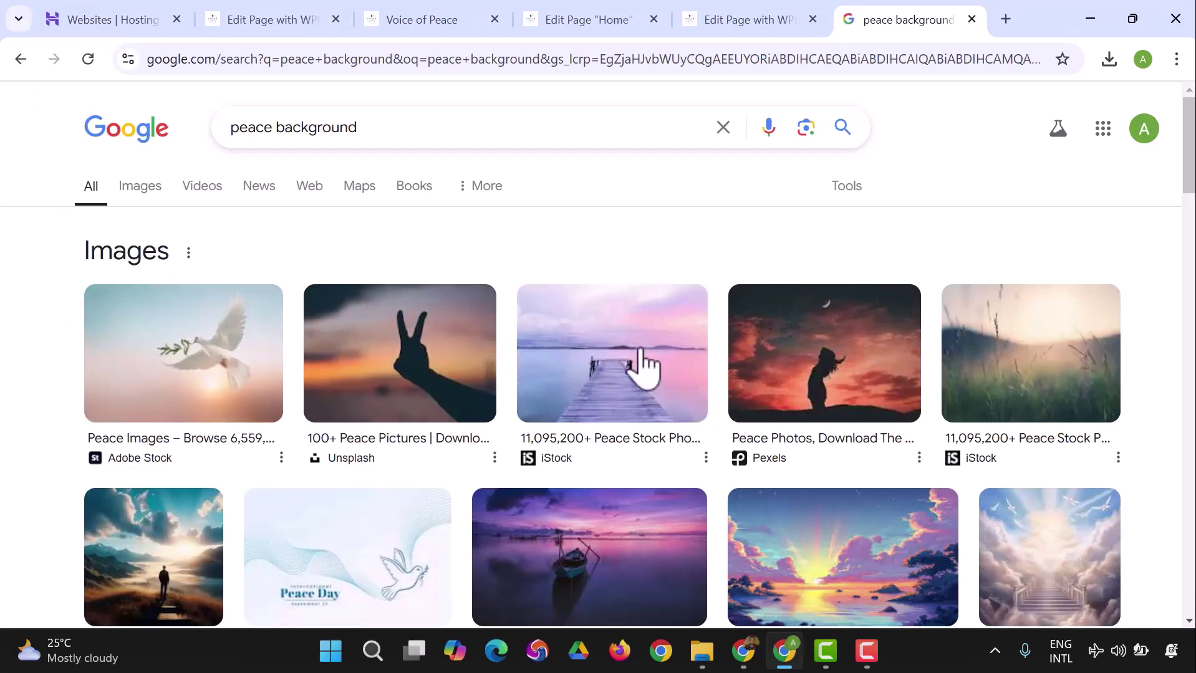
{"action": "scroll", "coordinate": [641, 371], "scroll_direction": "down", "scroll_amount": 5}
{"action": "scroll", "coordinate": [623, 418], "scroll_direction": "up", "scroll_amount": 5}
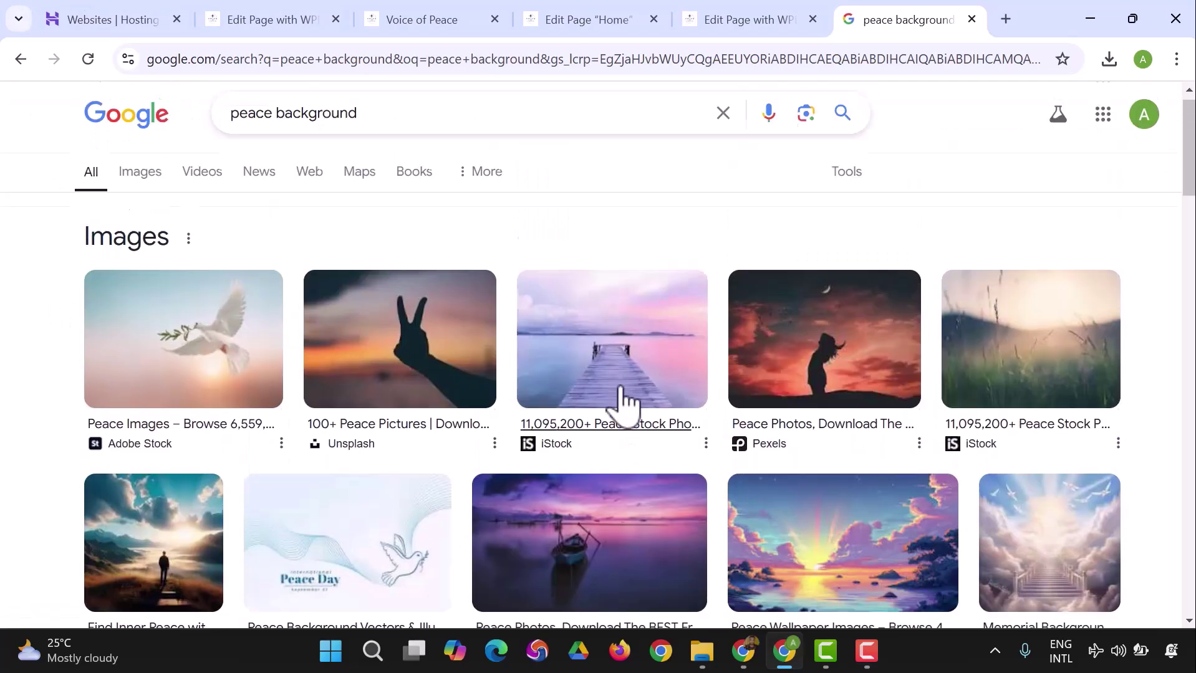
{"action": "left_click", "coordinate": [614, 387]}
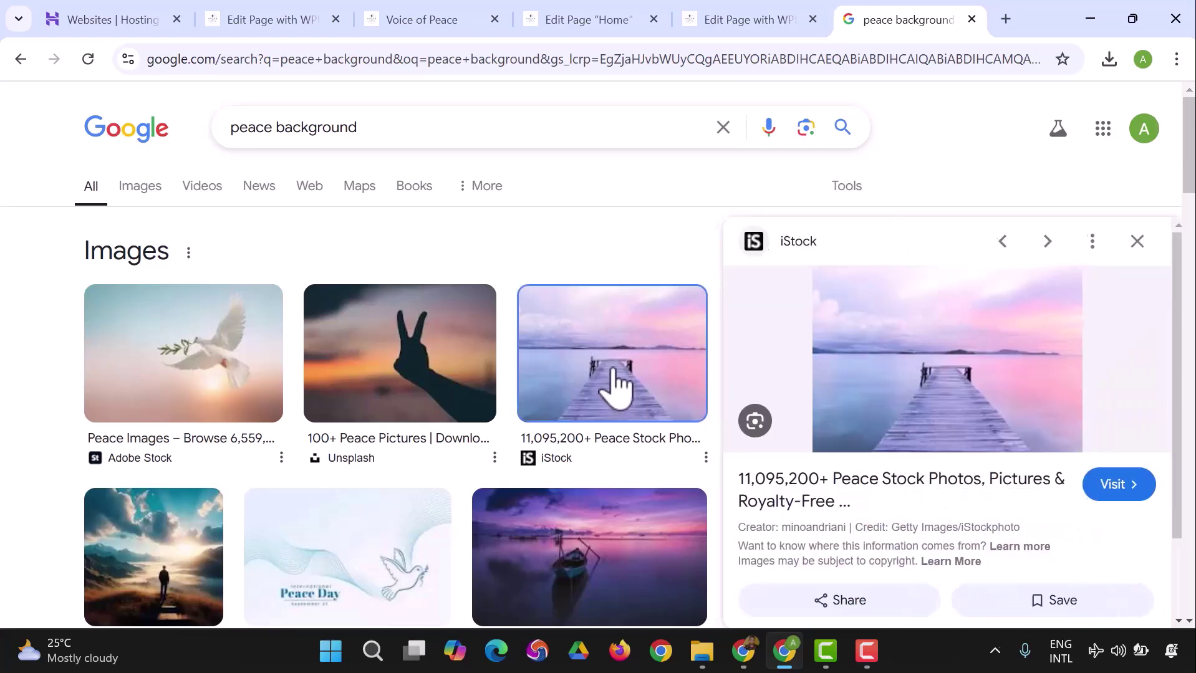
{"action": "right_click", "coordinate": [905, 338]}
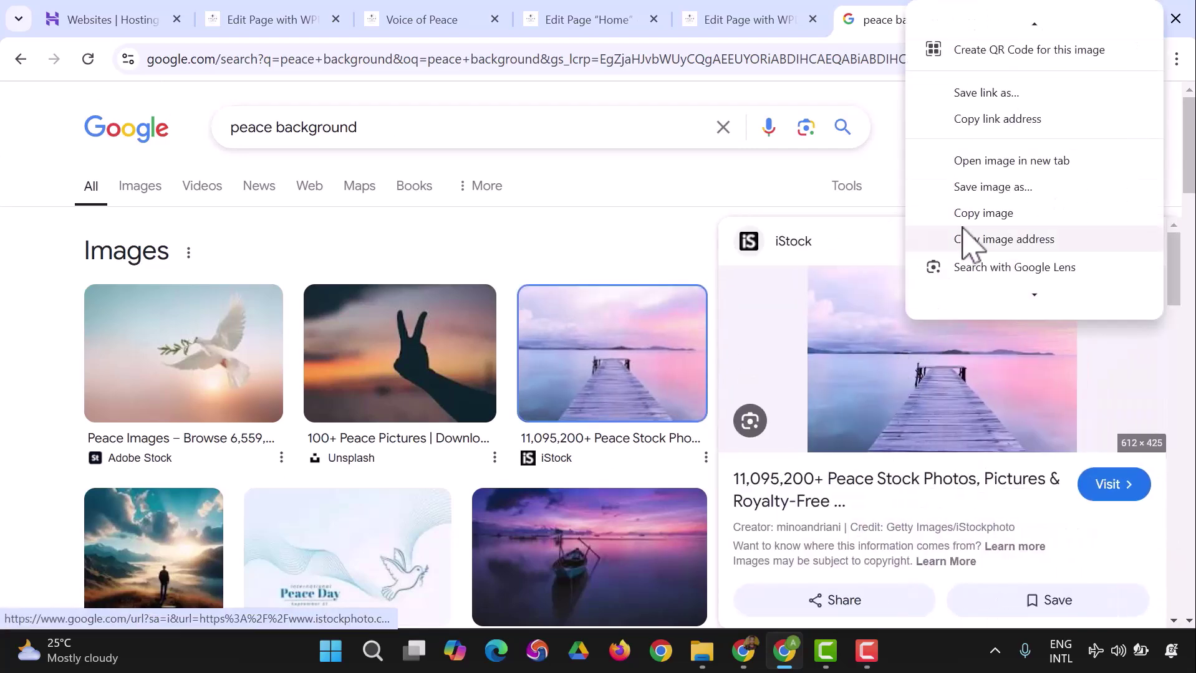
{"action": "left_click", "coordinate": [998, 193]}
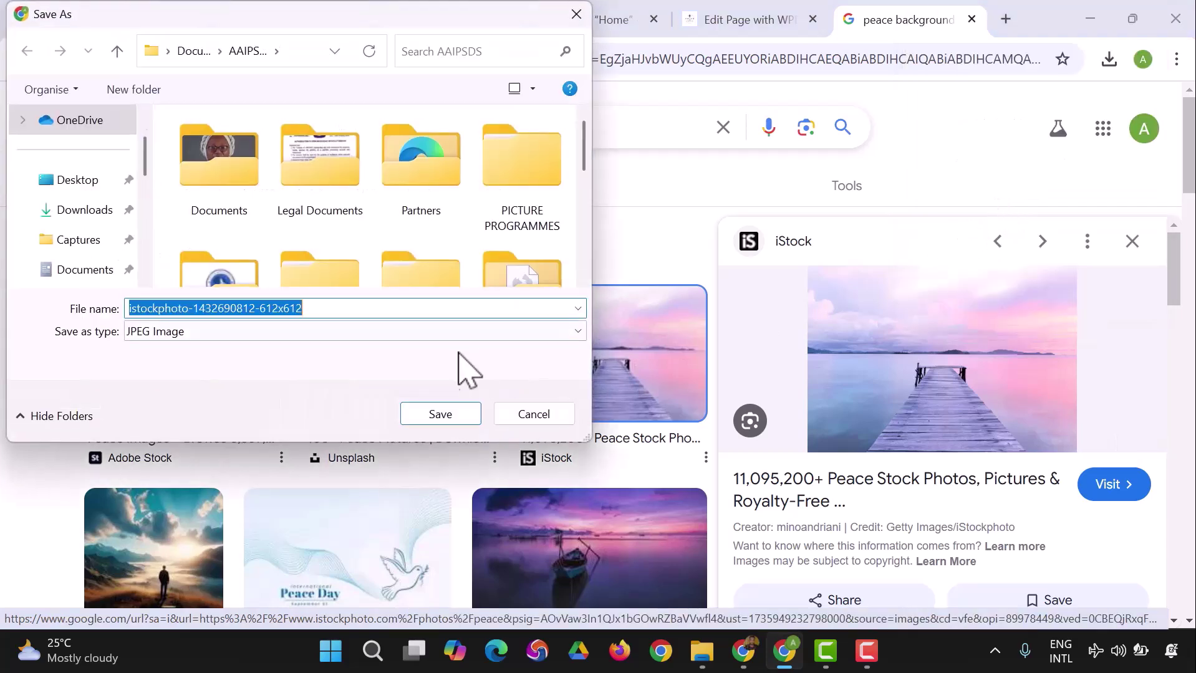
{"action": "left_click", "coordinate": [95, 212]}
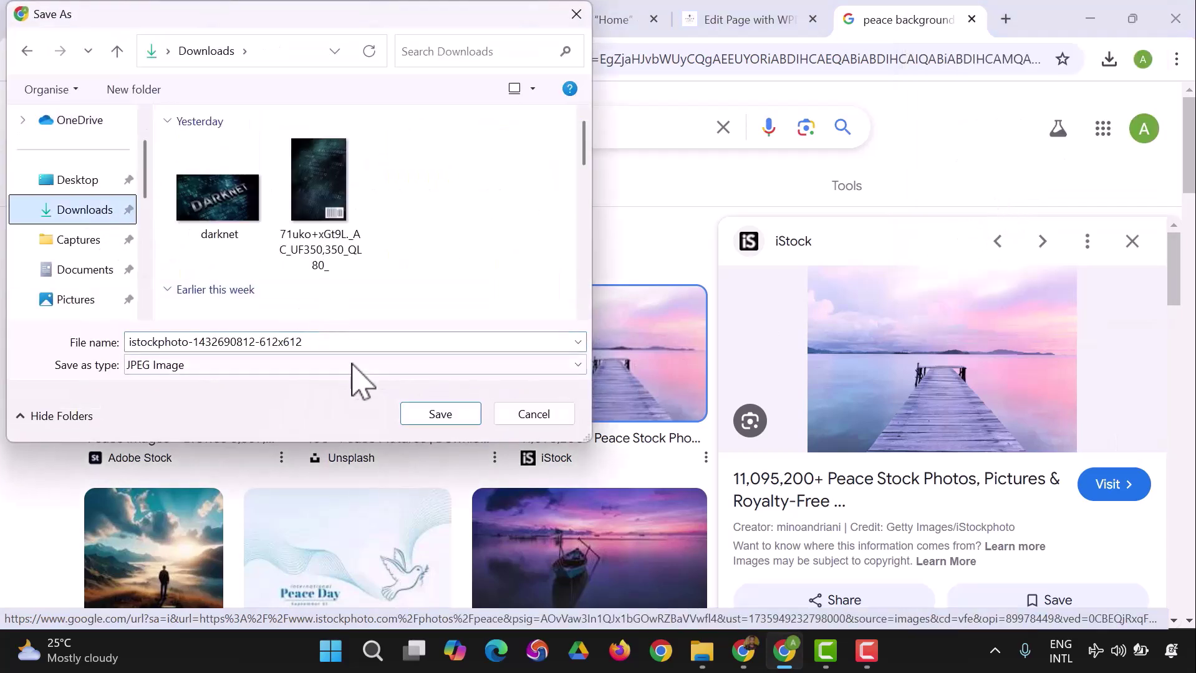
{"action": "left_click", "coordinate": [456, 424]}
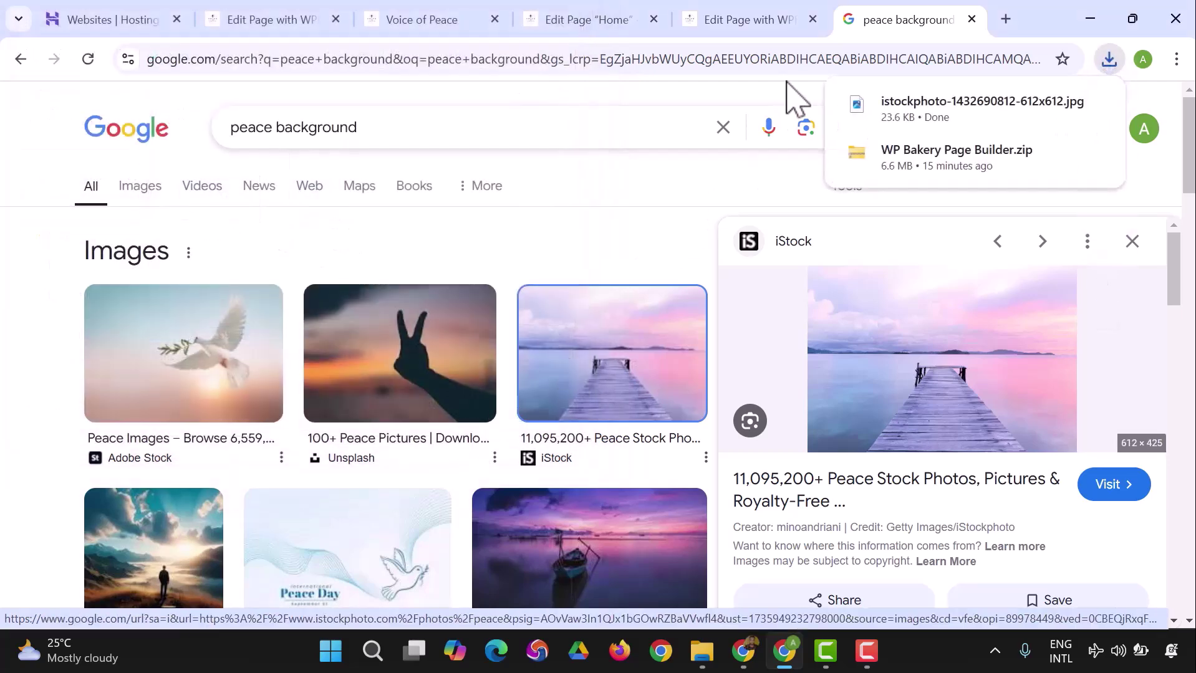
{"action": "left_click", "coordinate": [748, 21]}
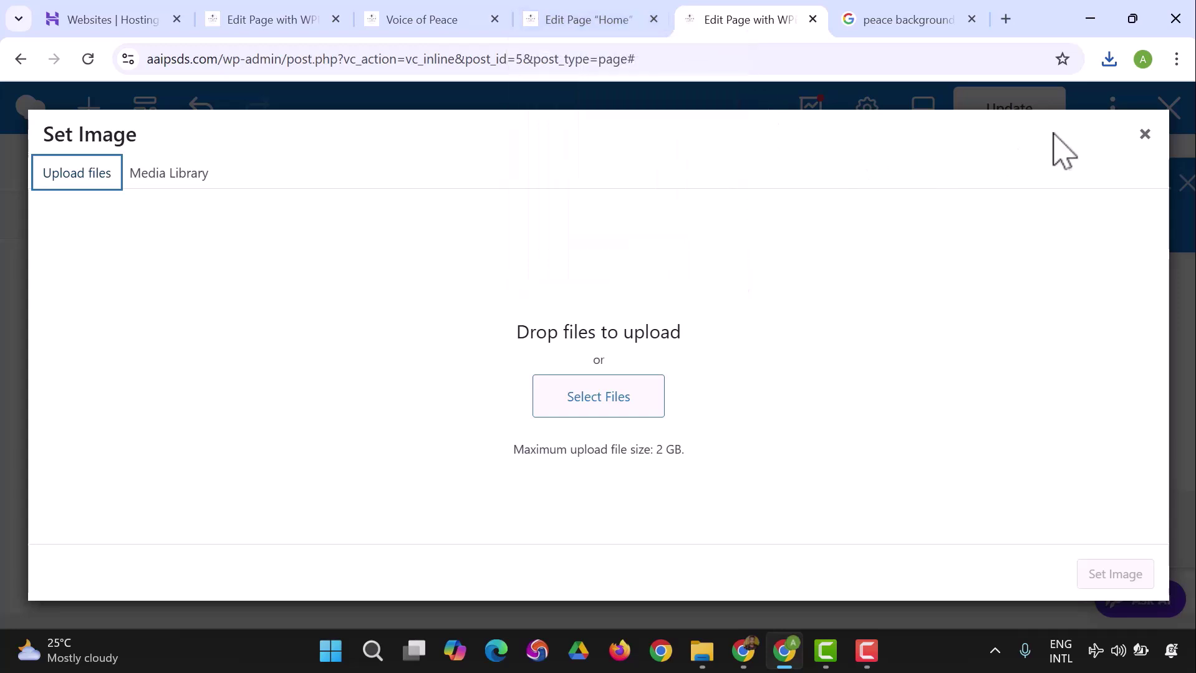
{"action": "left_click", "coordinate": [1145, 136]}
{"action": "left_click", "coordinate": [1184, 186]}
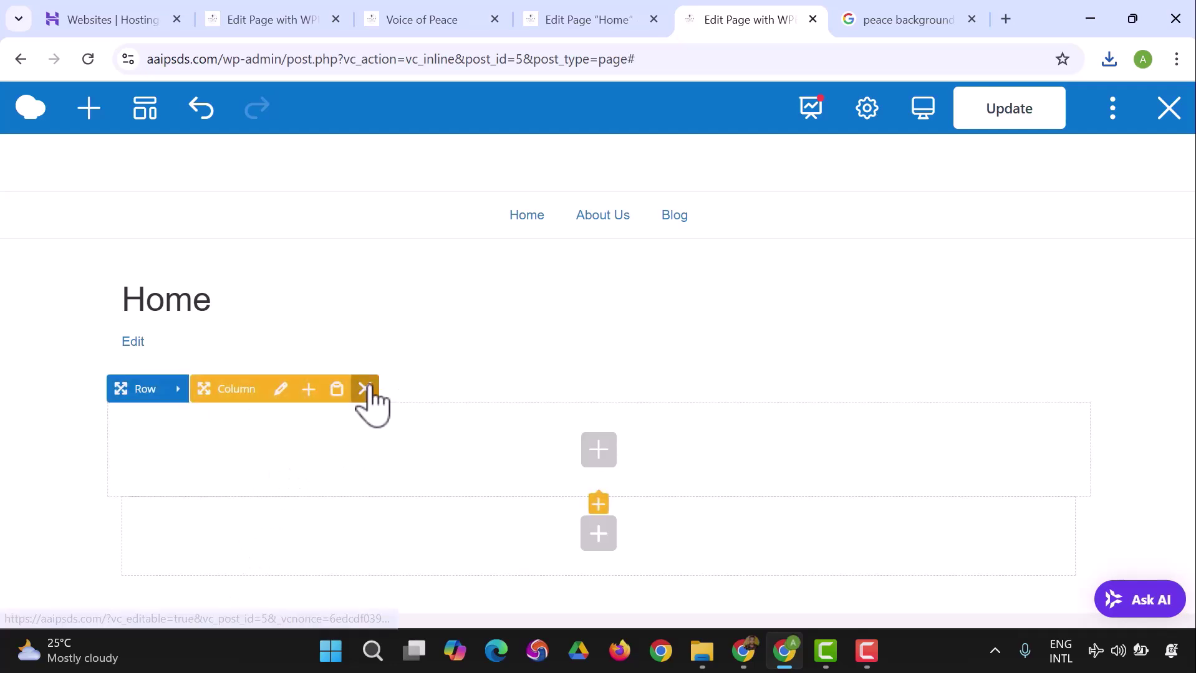
{"action": "left_click", "coordinate": [367, 387]}
{"action": "scroll", "coordinate": [564, 444], "scroll_direction": "down", "scroll_amount": 2}
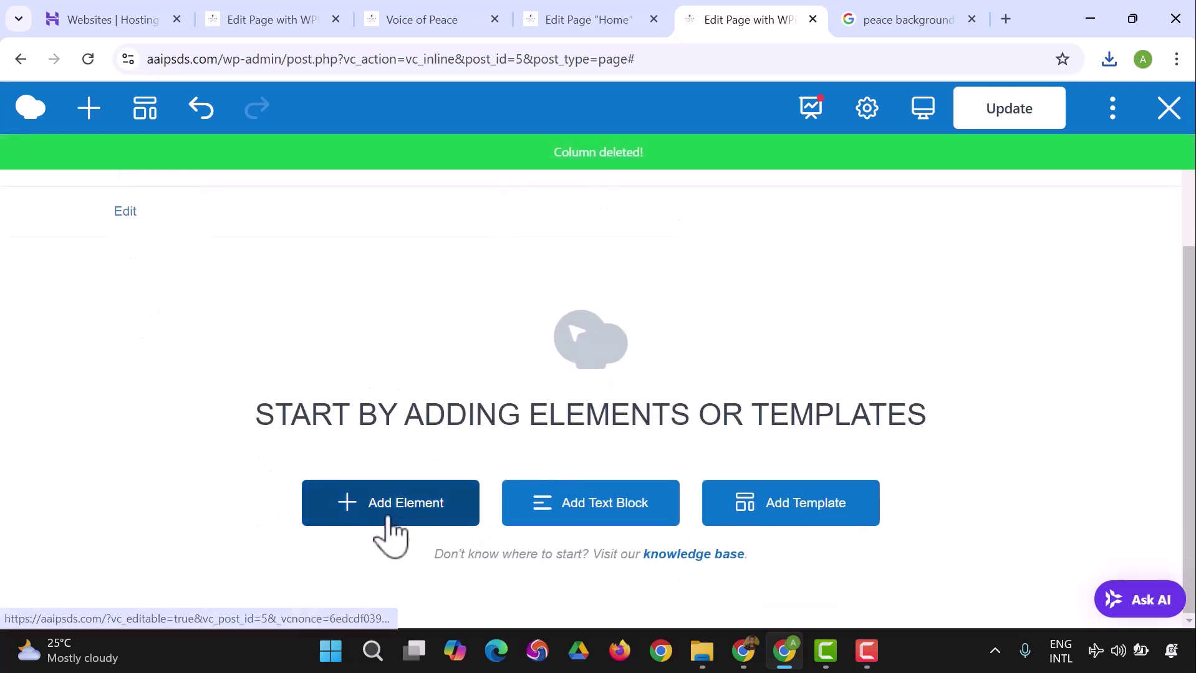
{"action": "left_click", "coordinate": [391, 508]}
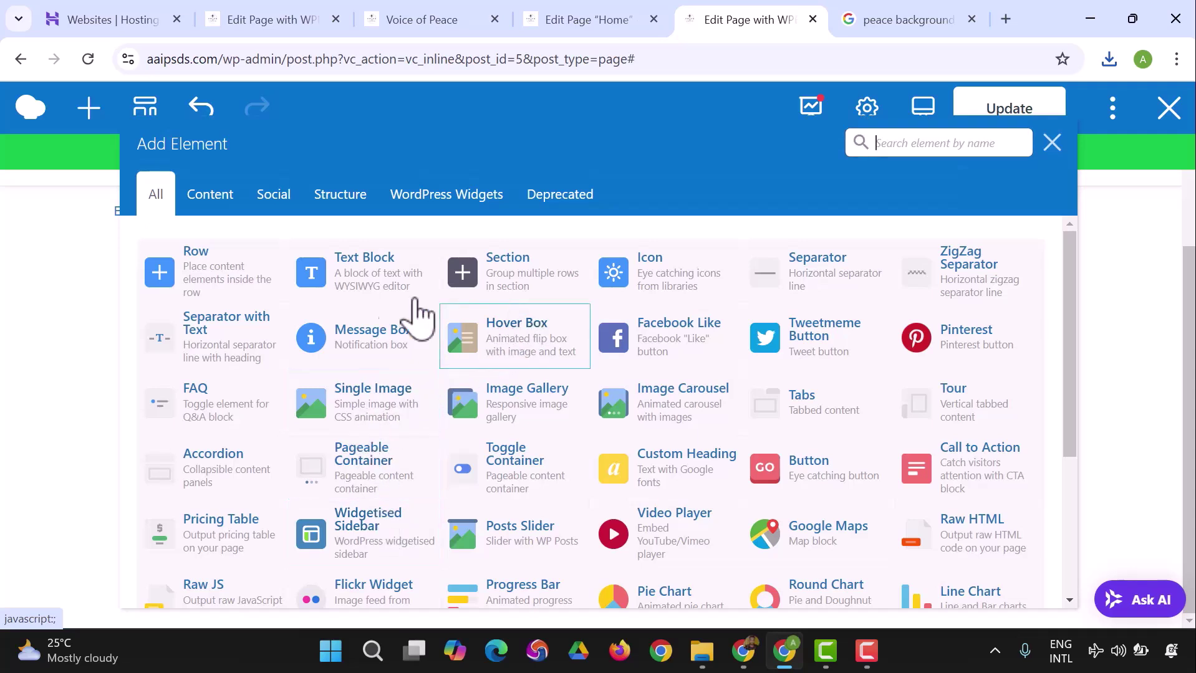
{"action": "left_click", "coordinate": [229, 287]}
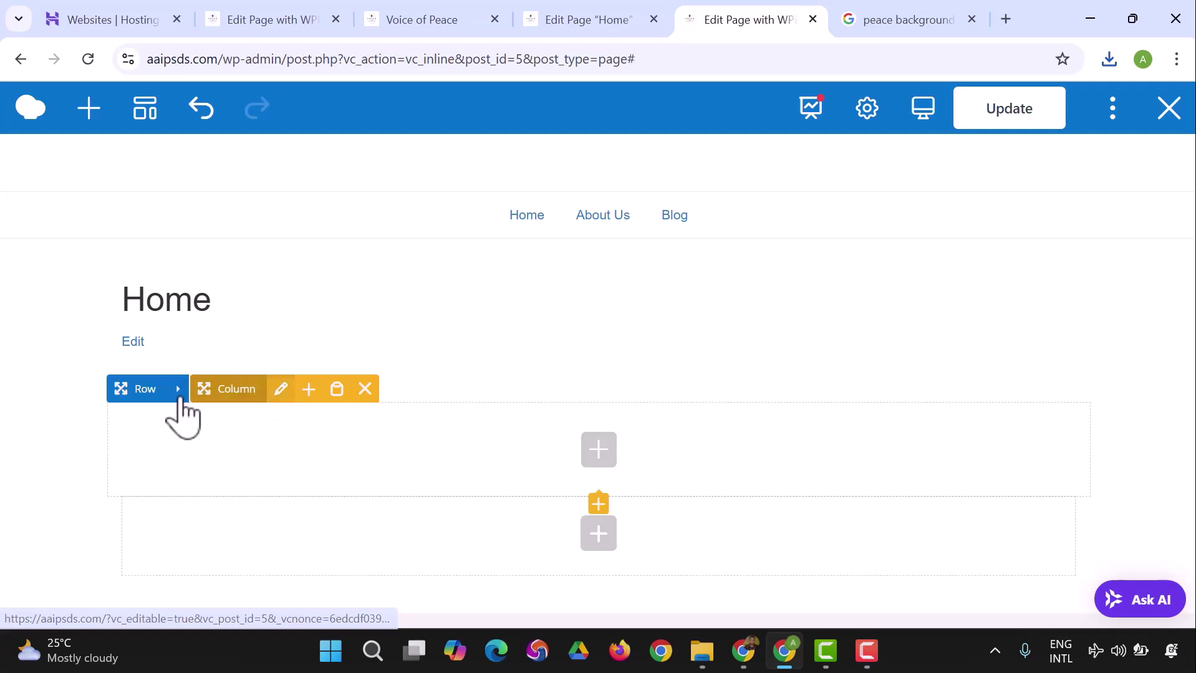
{"action": "left_click", "coordinate": [280, 390]}
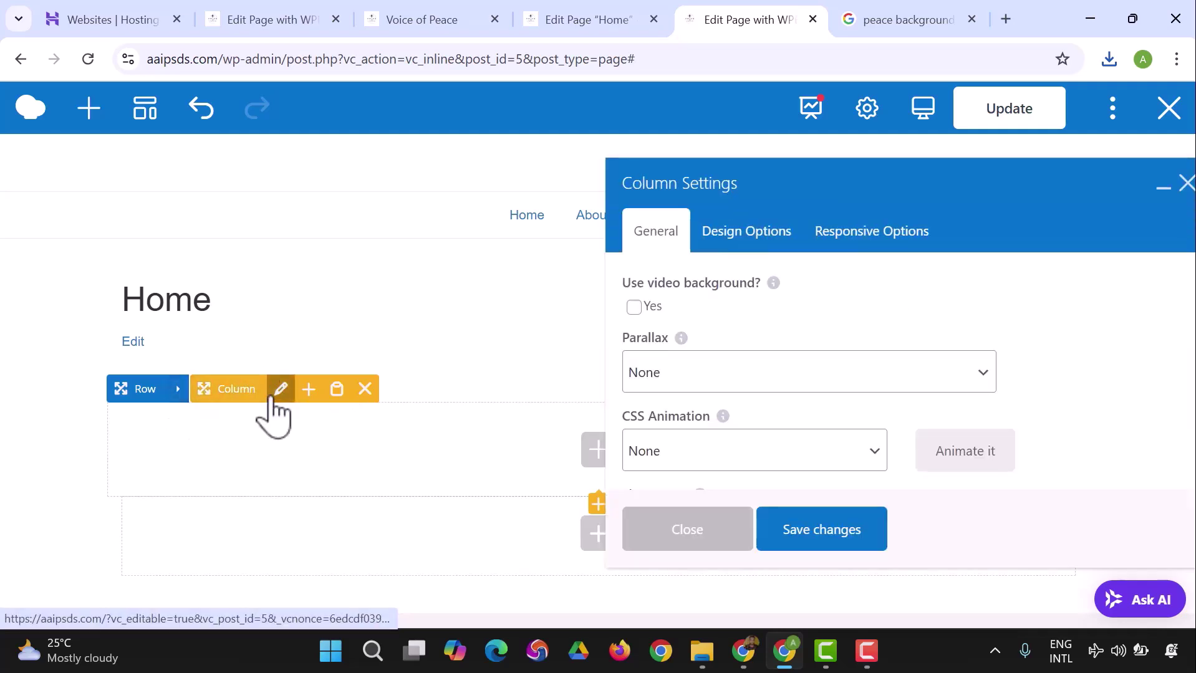
{"action": "left_click", "coordinate": [746, 231]}
{"action": "scroll", "coordinate": [991, 390], "scroll_direction": "down", "scroll_amount": 2}
{"action": "scroll", "coordinate": [991, 390], "scroll_direction": "down", "scroll_amount": 2}
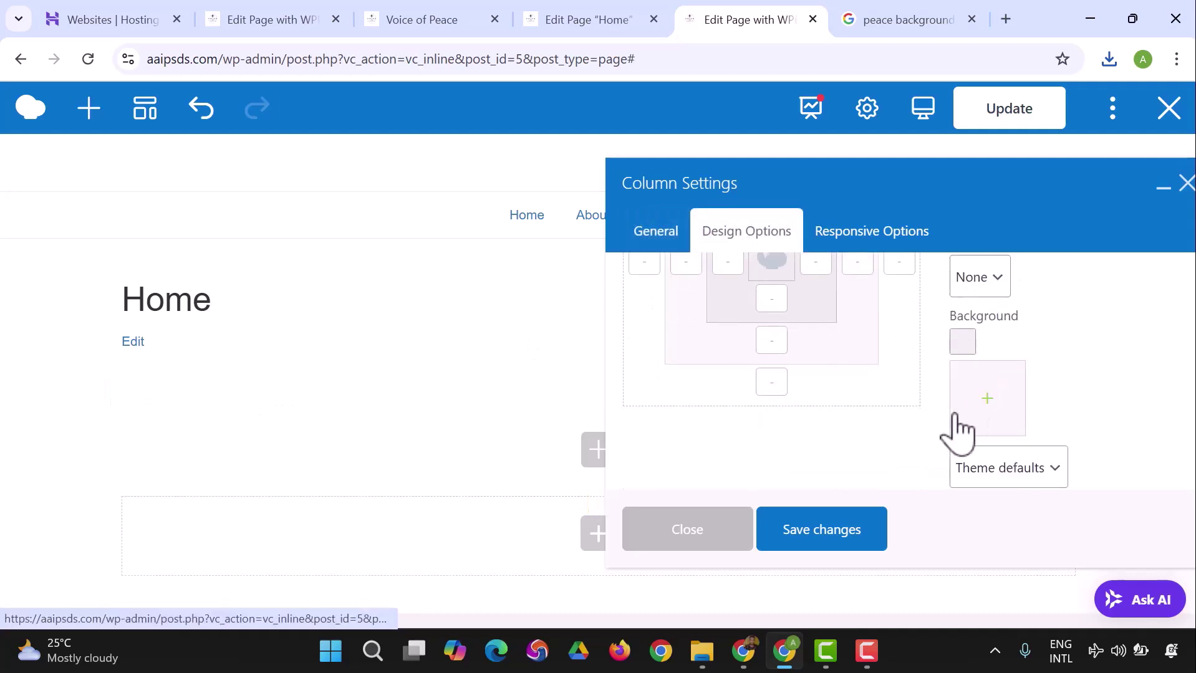
{"action": "left_click", "coordinate": [988, 402]}
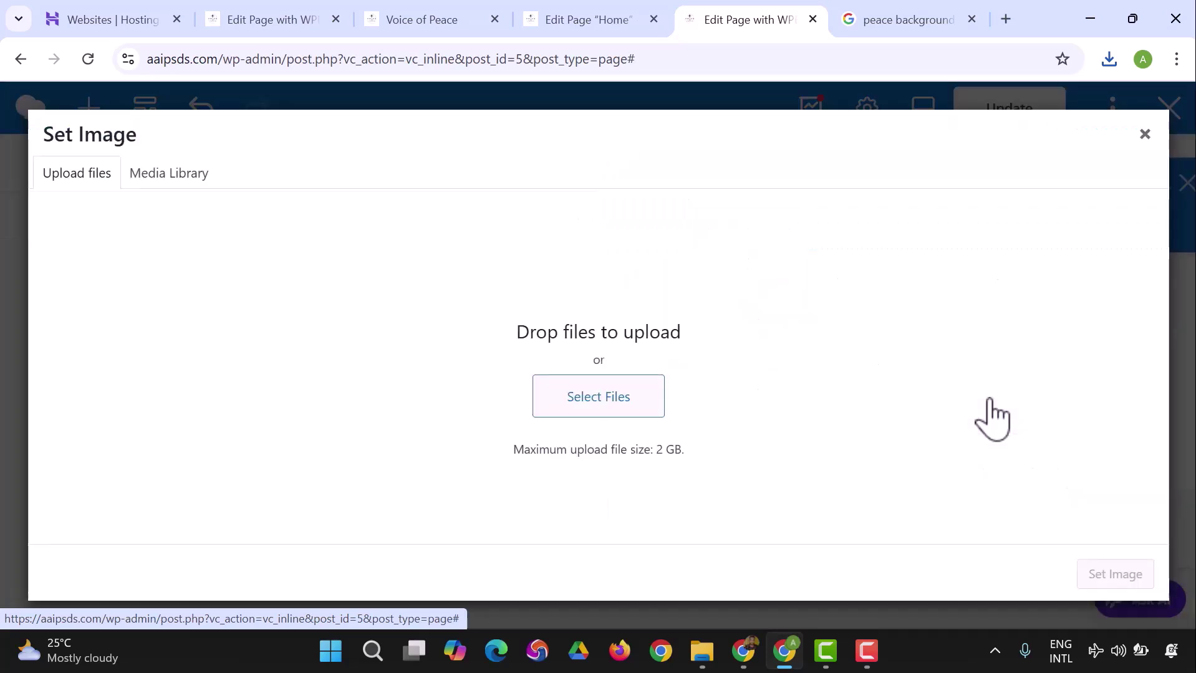
{"action": "left_click", "coordinate": [623, 417]}
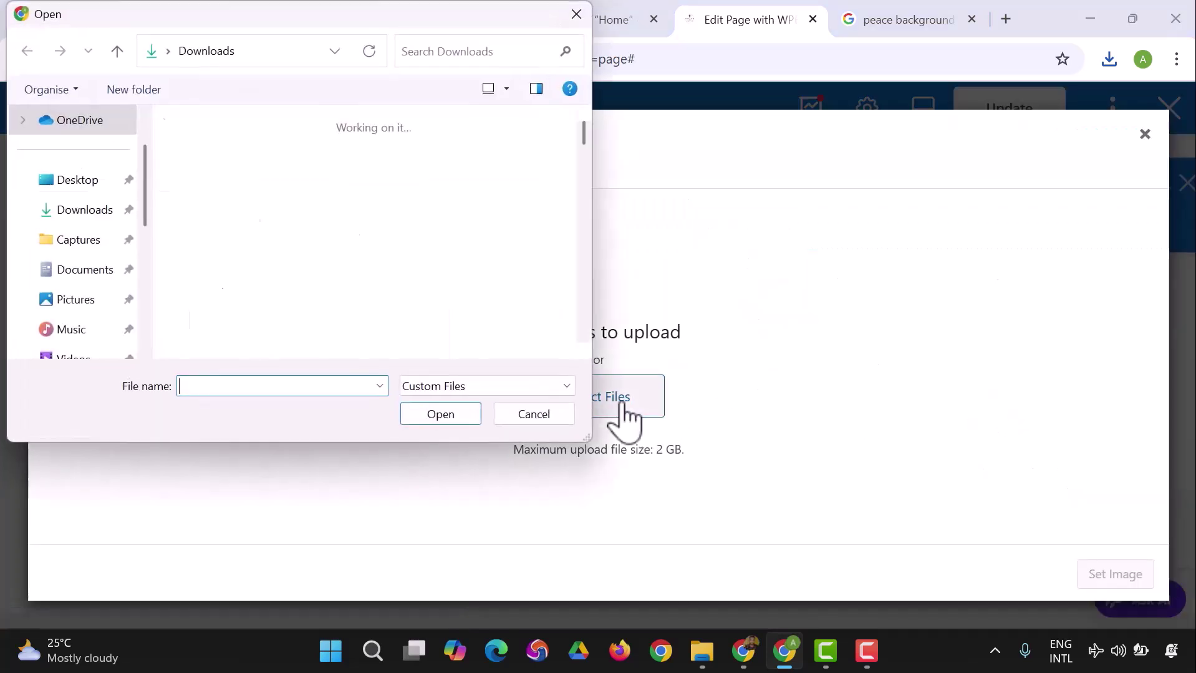
{"action": "left_click", "coordinate": [196, 225]}
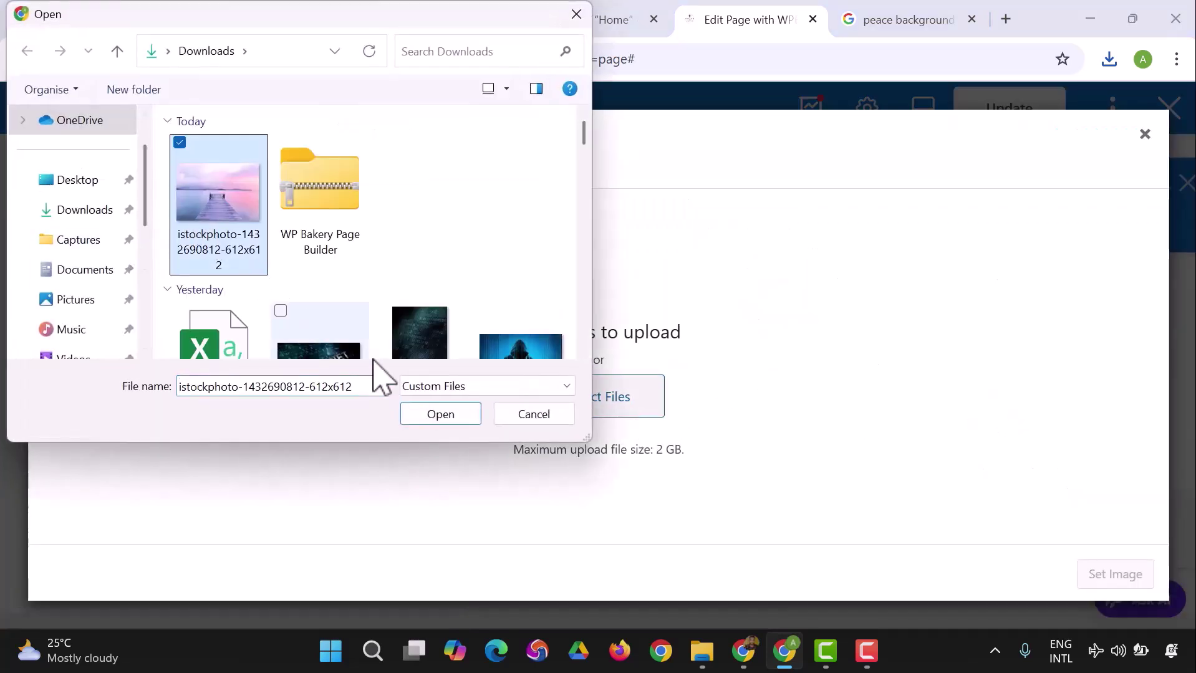
{"action": "left_click", "coordinate": [440, 416]}
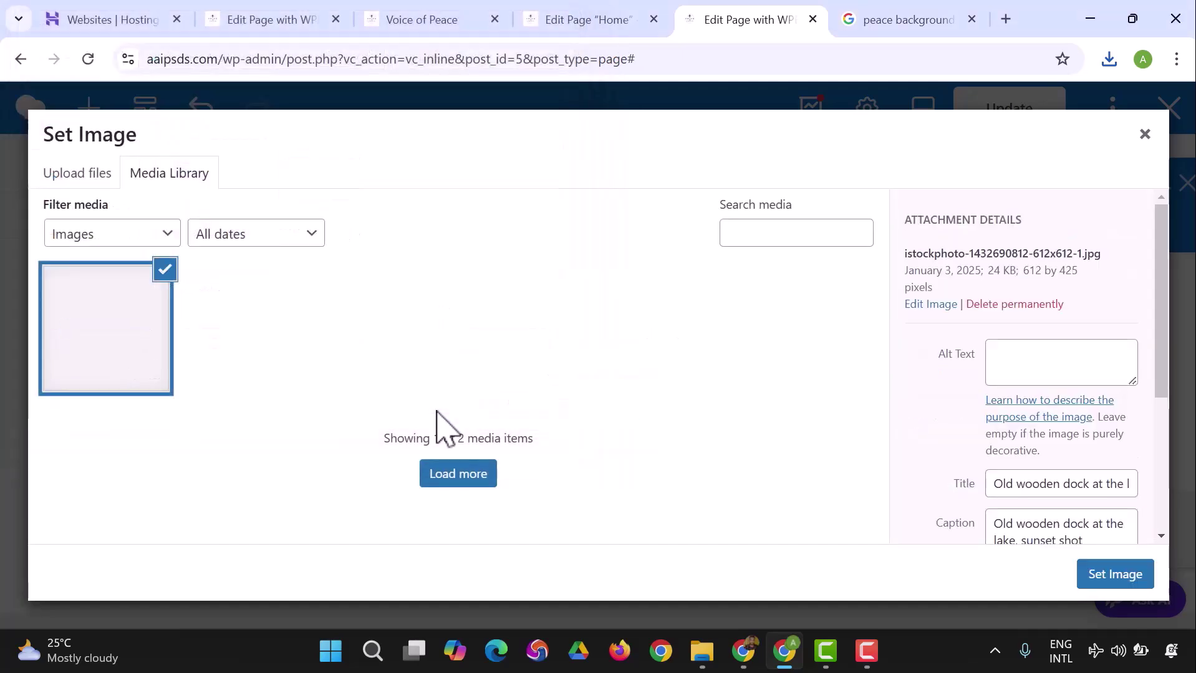
{"action": "left_click", "coordinate": [1112, 584]}
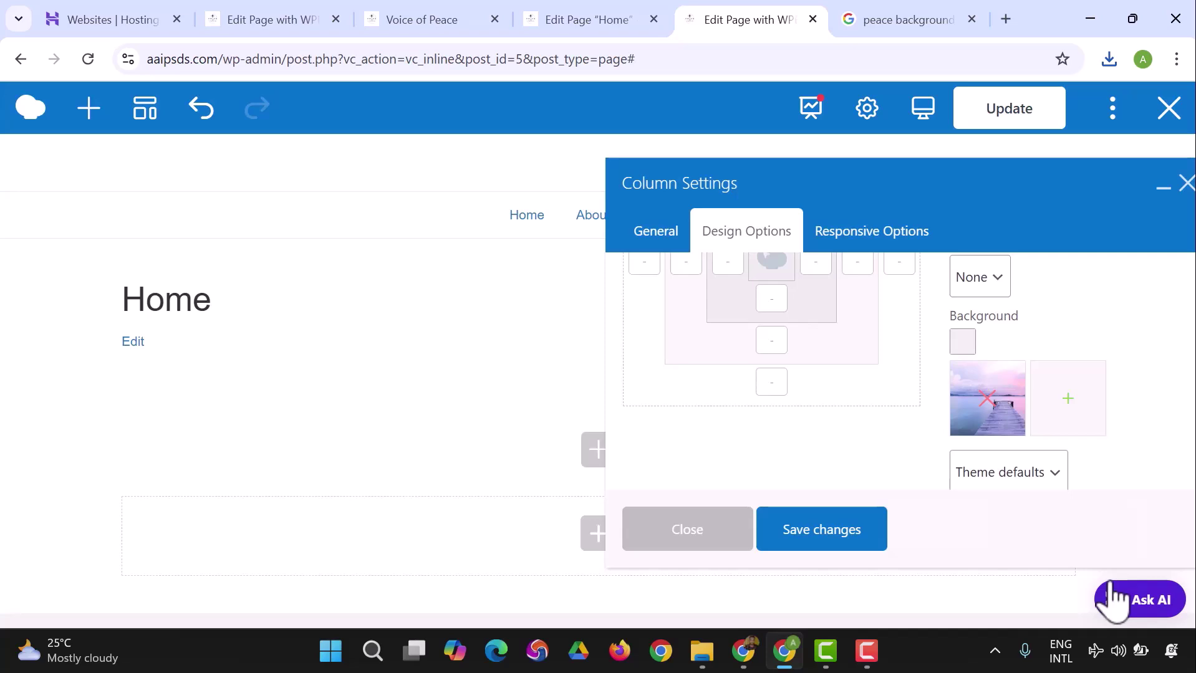
{"action": "left_click", "coordinate": [832, 549]}
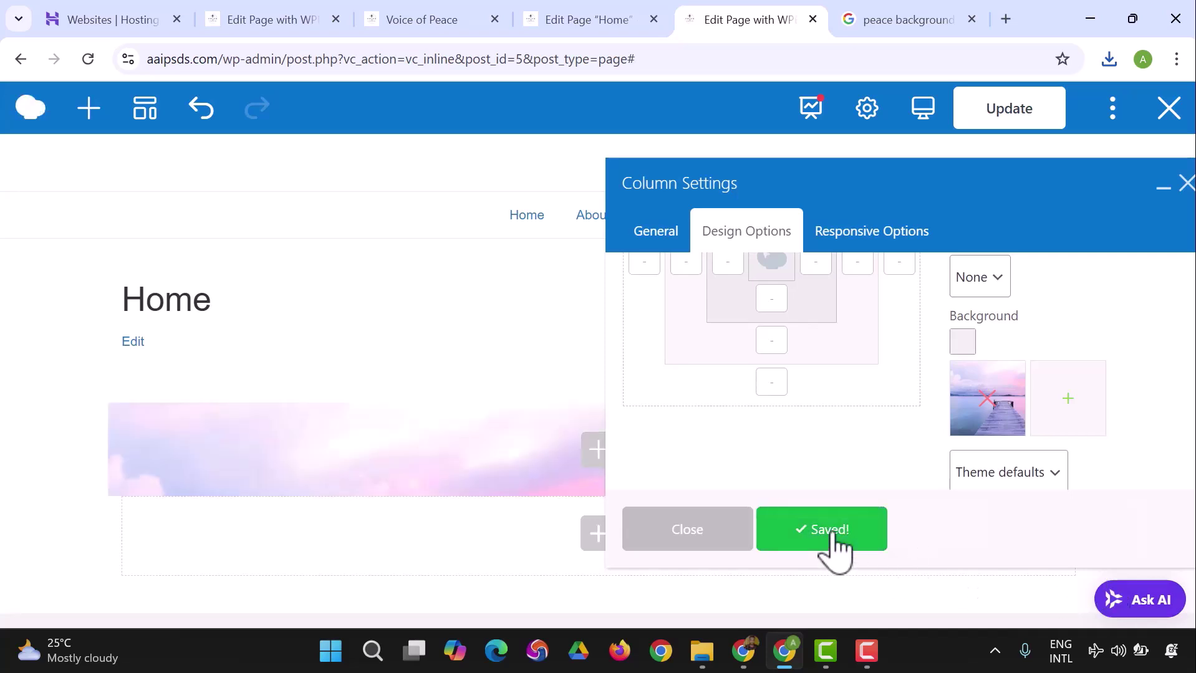
{"action": "mouse_move", "coordinate": [279, 440]}
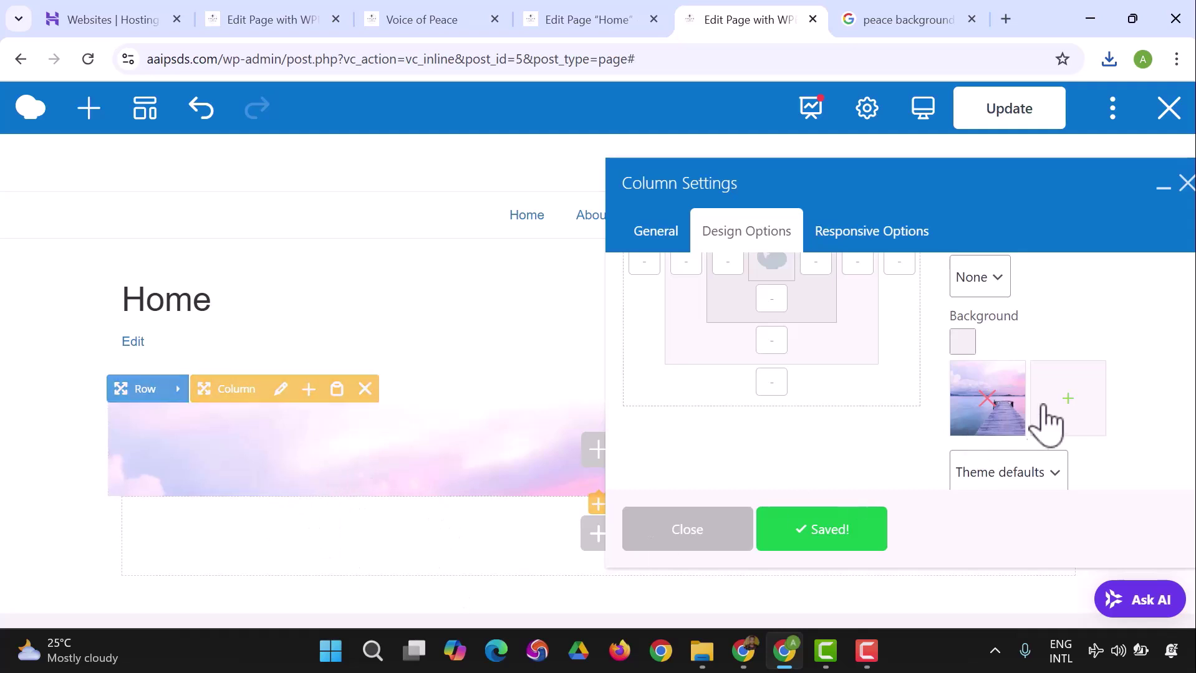
Save the column background style as Cover, then try Contain and save.
{"action": "scroll", "coordinate": [1081, 419], "scroll_direction": "down", "scroll_amount": 1}
{"action": "scroll", "coordinate": [1048, 467], "scroll_direction": "down", "scroll_amount": 1}
{"action": "scroll", "coordinate": [1048, 466], "scroll_direction": "up", "scroll_amount": 3}
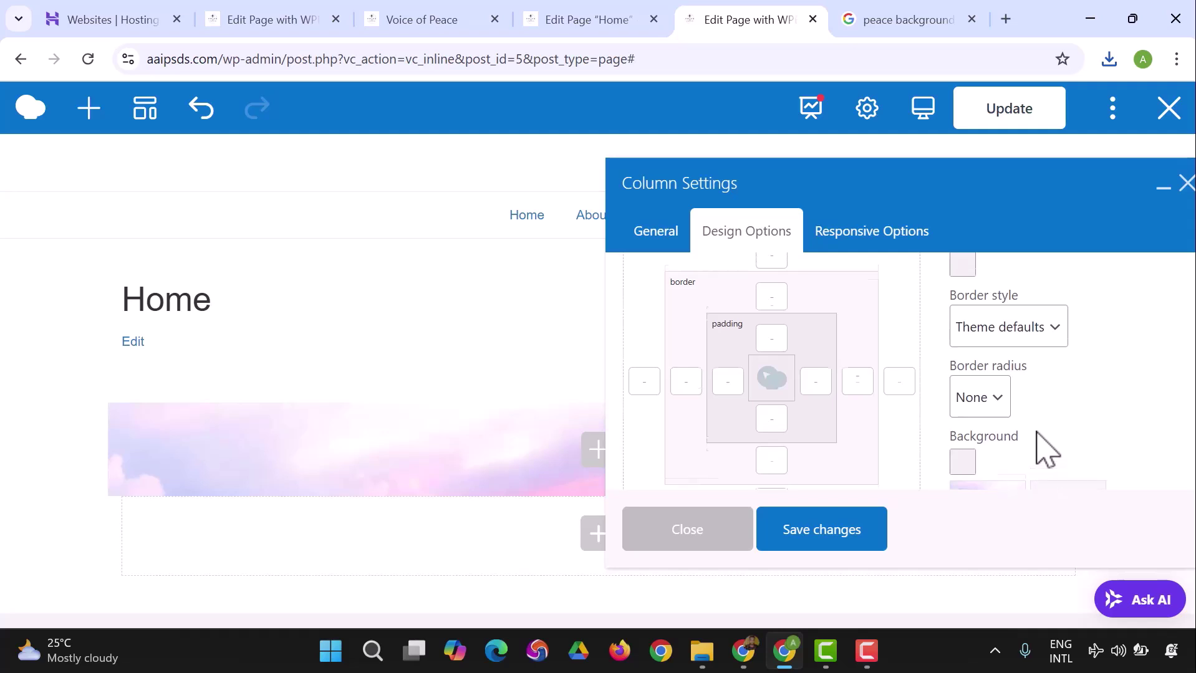
{"action": "scroll", "coordinate": [1044, 449], "scroll_direction": "down", "scroll_amount": 5}
{"action": "left_click", "coordinate": [1016, 402]}
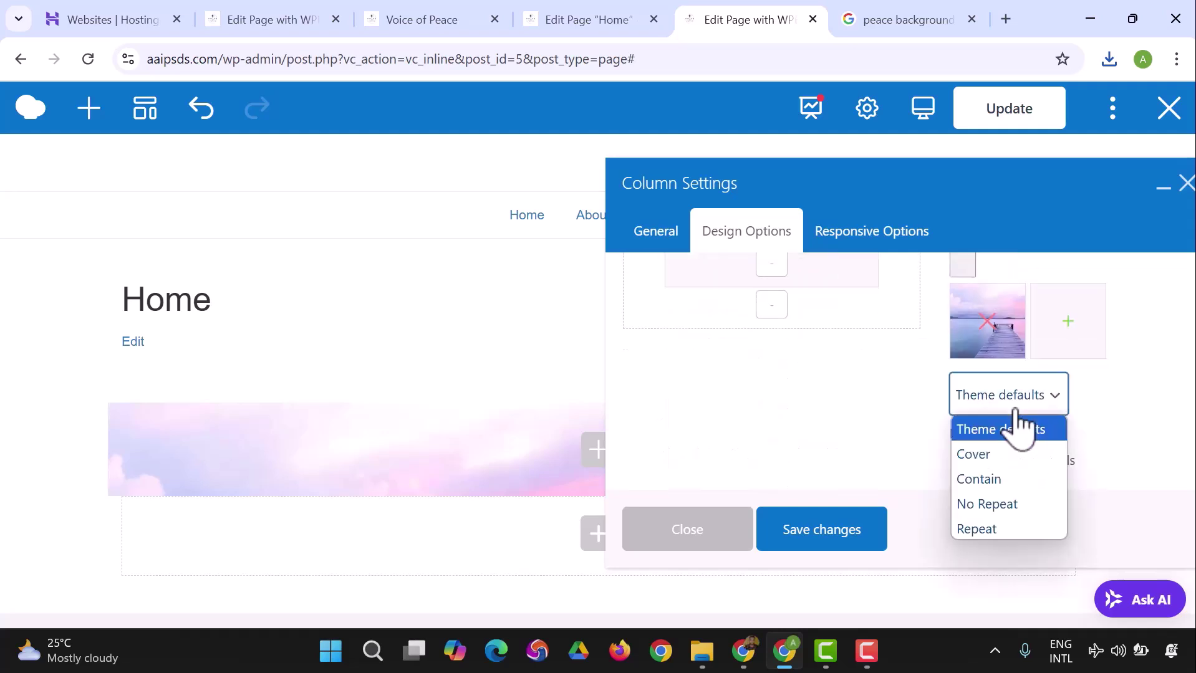
{"action": "left_click", "coordinate": [1006, 453]}
{"action": "left_click", "coordinate": [849, 535]}
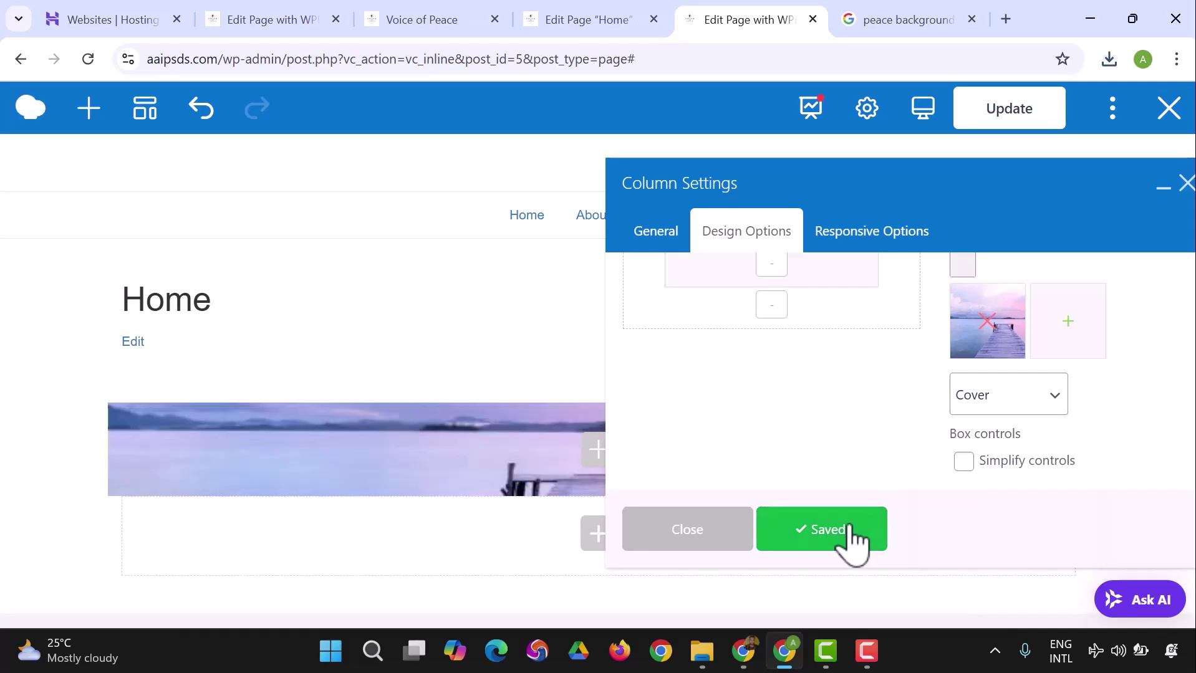
{"action": "left_click", "coordinate": [1066, 399]}
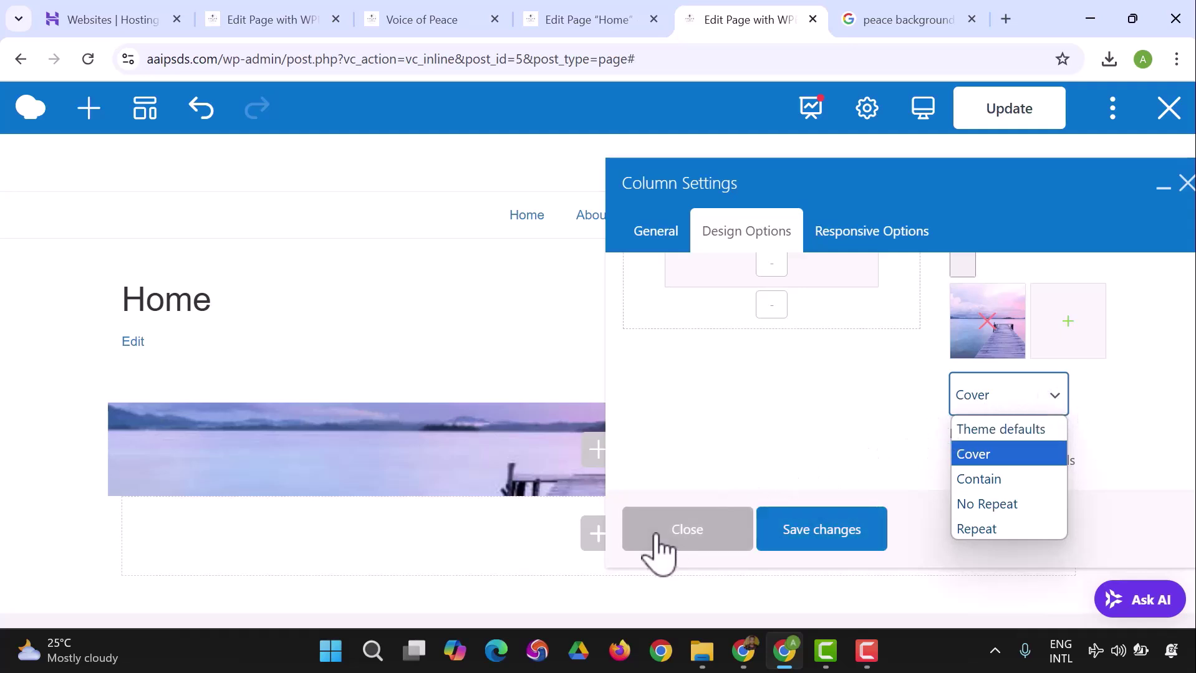
{"action": "left_click", "coordinate": [997, 481]}
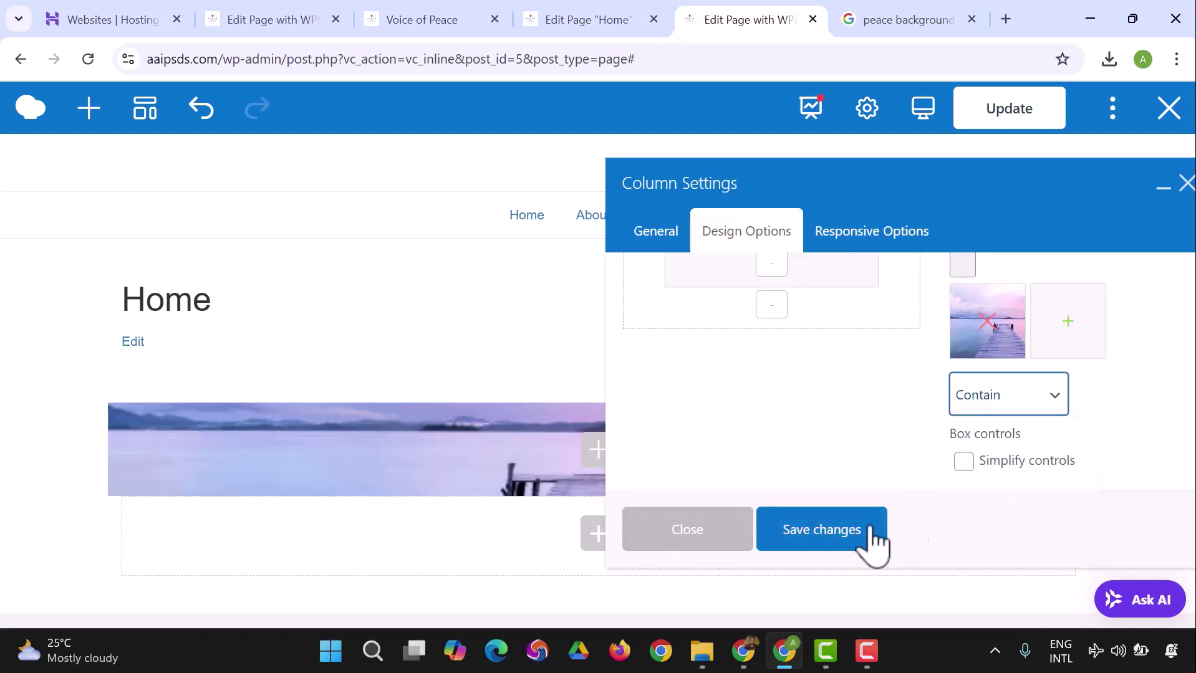
{"action": "left_click", "coordinate": [801, 543]}
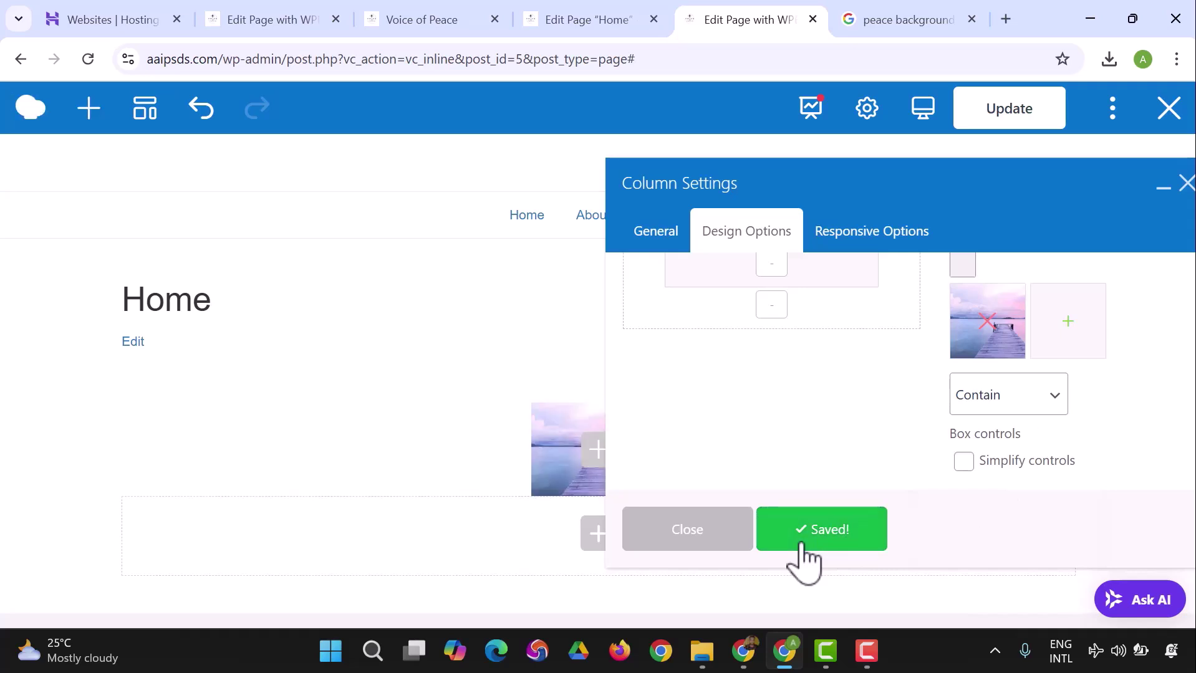
Switch the background style back to Cover, save, and return to the General tab.
{"action": "left_click", "coordinate": [1047, 405]}
{"action": "left_click", "coordinate": [1006, 459]}
{"action": "left_click", "coordinate": [836, 549]}
{"action": "scroll", "coordinate": [838, 446], "scroll_direction": "up", "scroll_amount": 4}
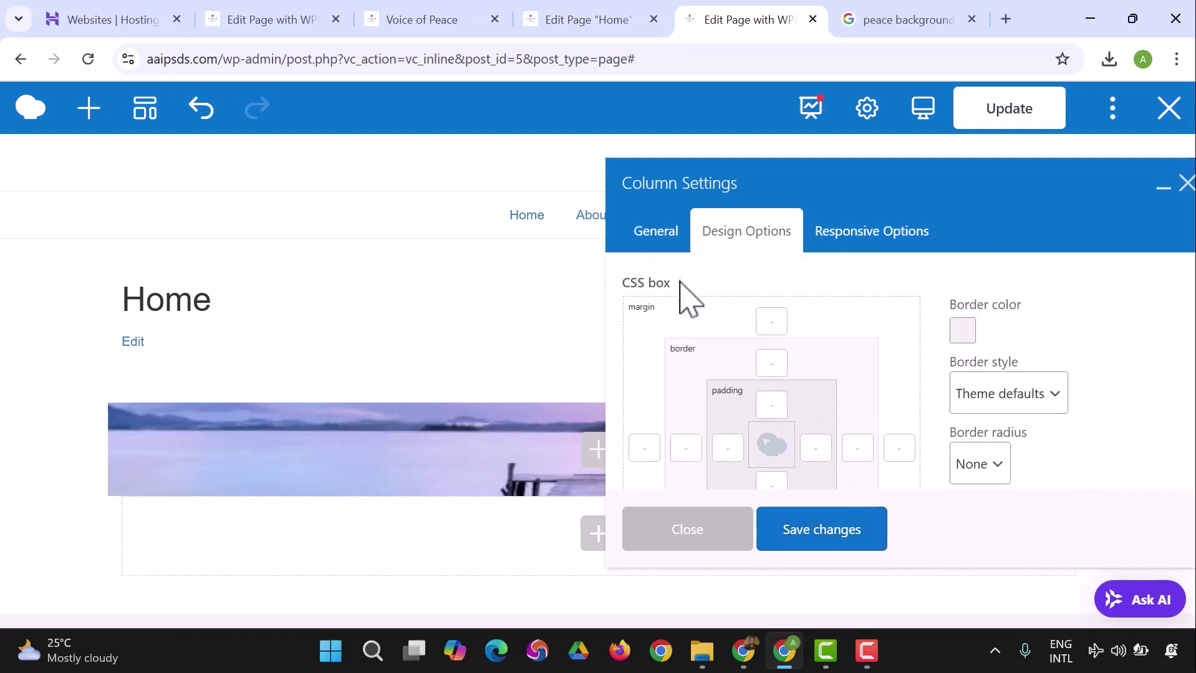
{"action": "left_click", "coordinate": [659, 236]}
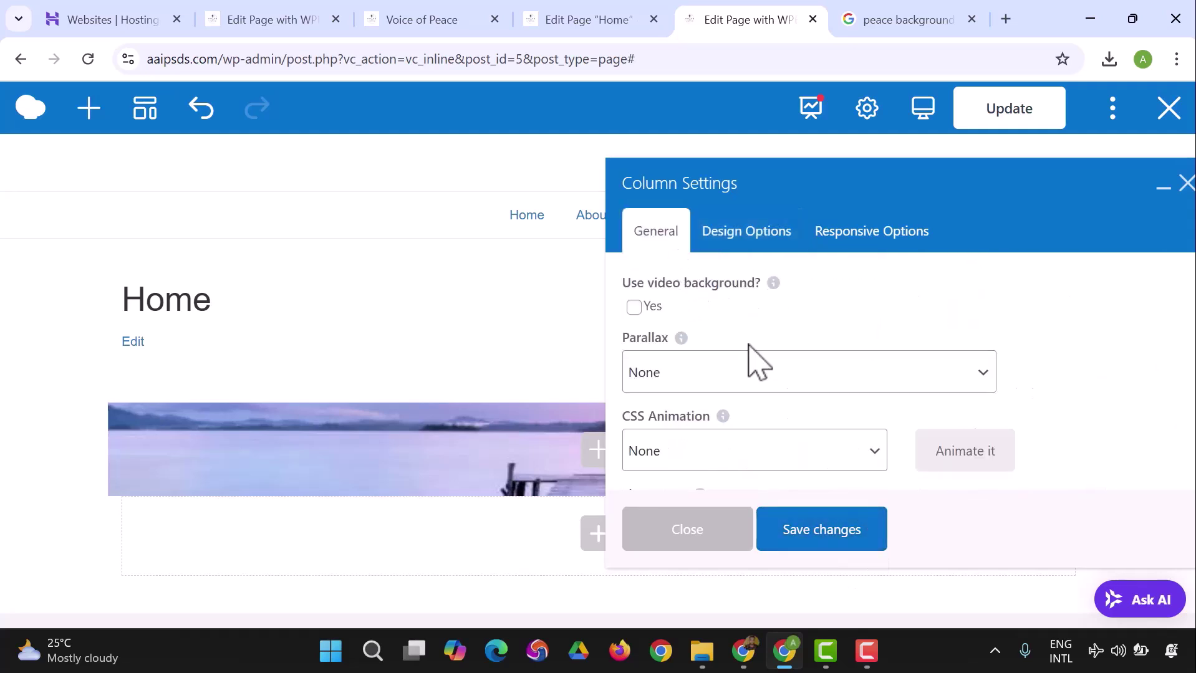
Close Column Settings and open the Add Element list inside the lake-pier column.
{"action": "left_click", "coordinate": [1185, 183]}
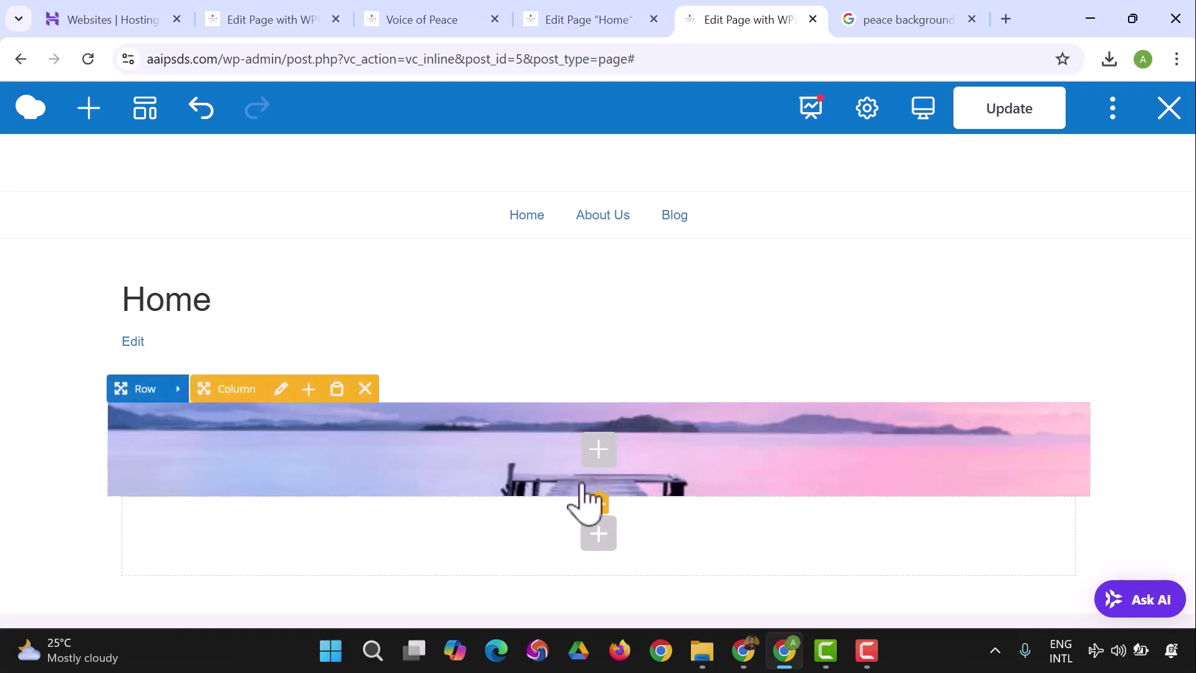
{"action": "left_click", "coordinate": [599, 449]}
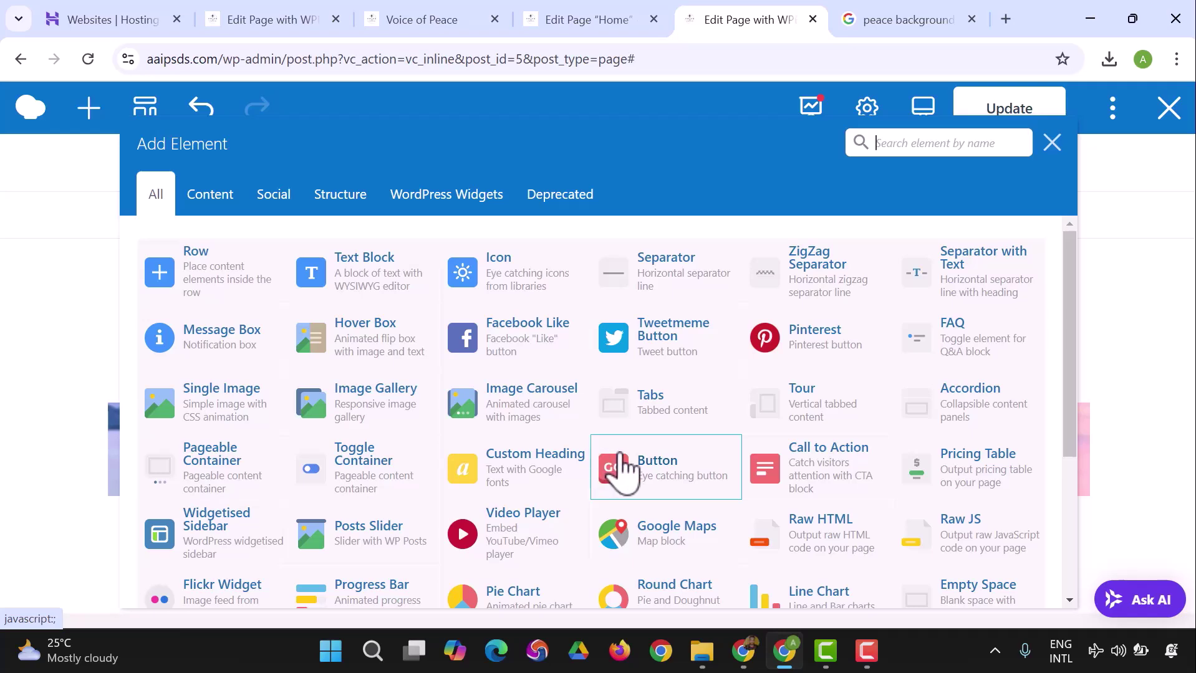
{"action": "scroll", "coordinate": [704, 424], "scroll_direction": "down", "scroll_amount": 1}
{"action": "scroll", "coordinate": [692, 430], "scroll_direction": "down", "scroll_amount": 3}
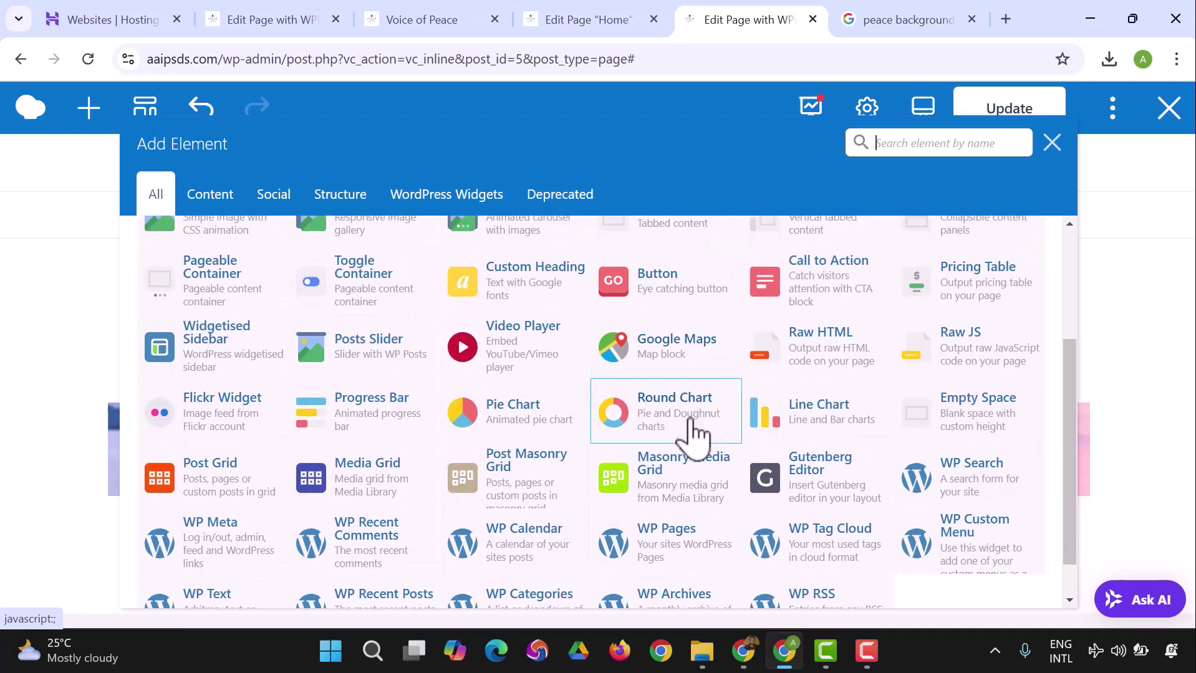
{"action": "scroll", "coordinate": [683, 437], "scroll_direction": "up", "scroll_amount": 4}
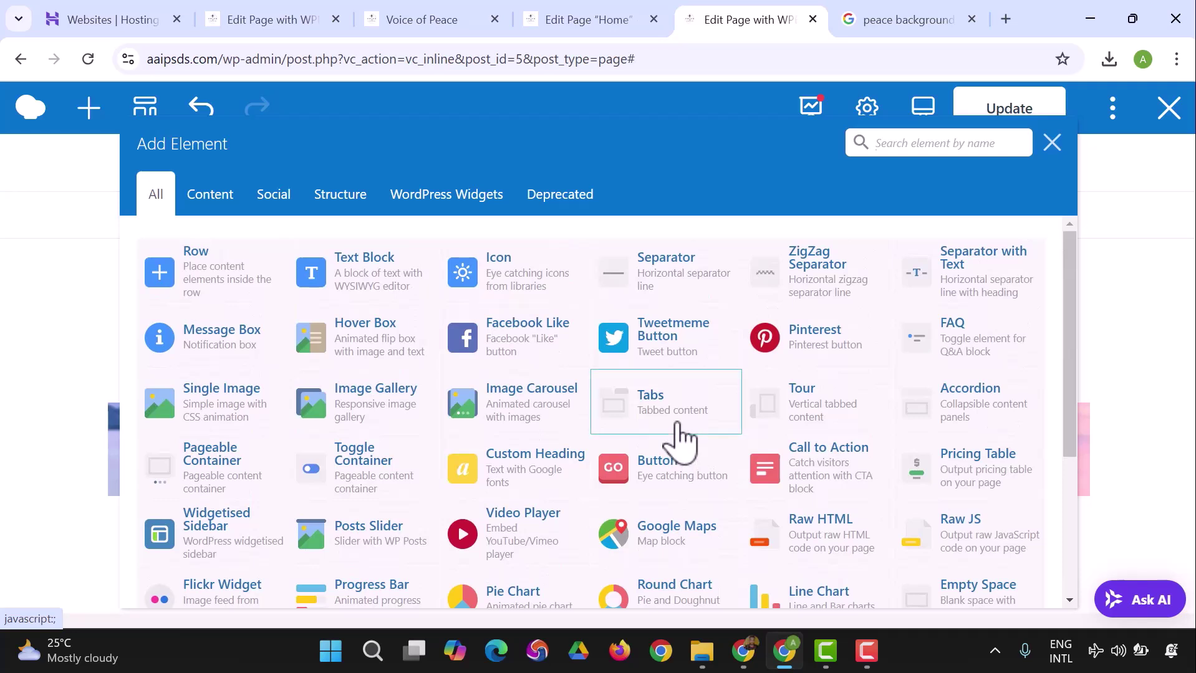
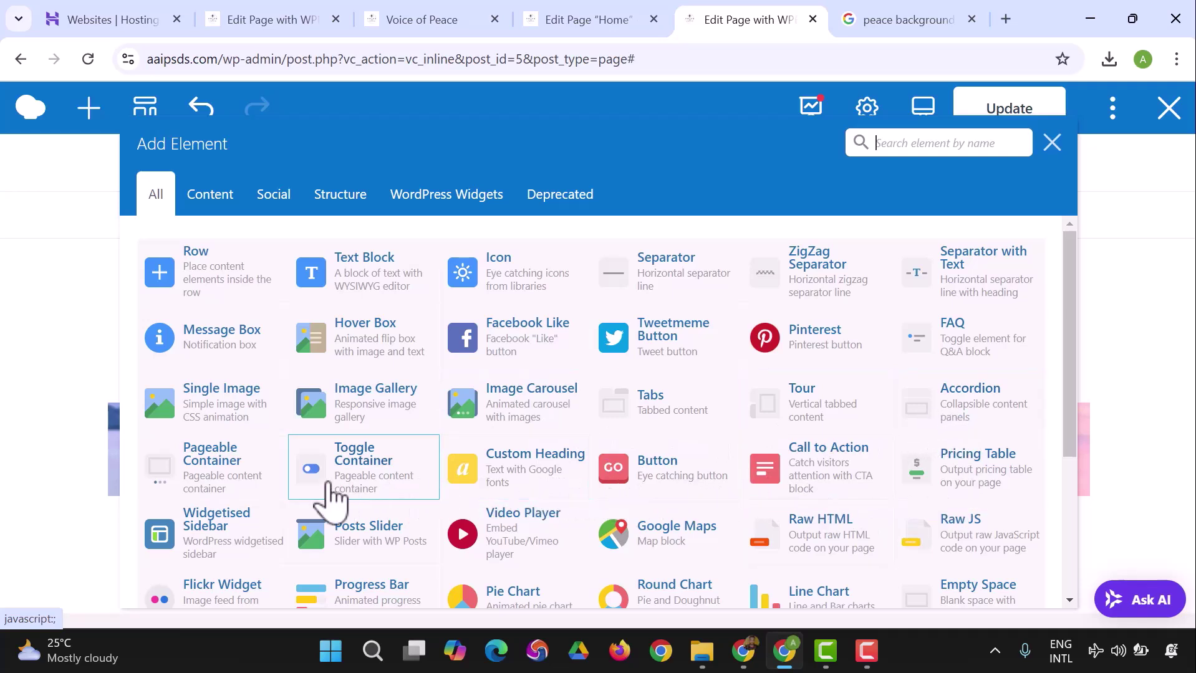
Browse the Add Element grid, then filter it to the Content category.
{"action": "scroll", "coordinate": [250, 493], "scroll_direction": "down", "scroll_amount": 1}
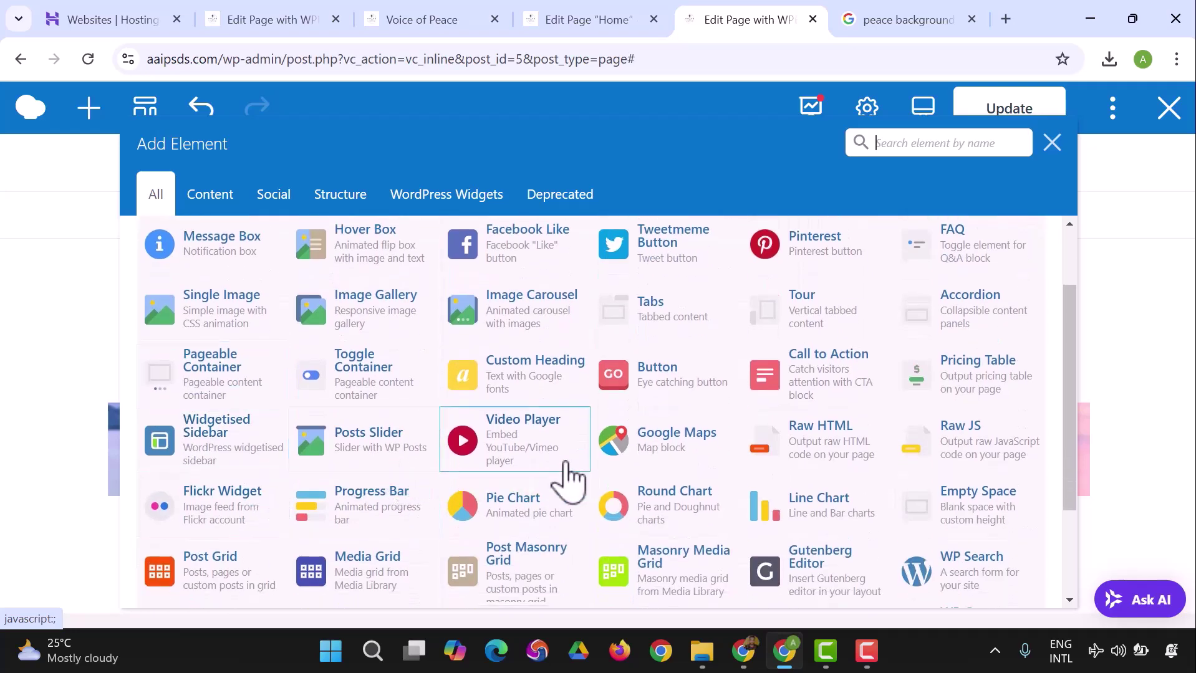
{"action": "scroll", "coordinate": [913, 505], "scroll_direction": "down", "scroll_amount": 1}
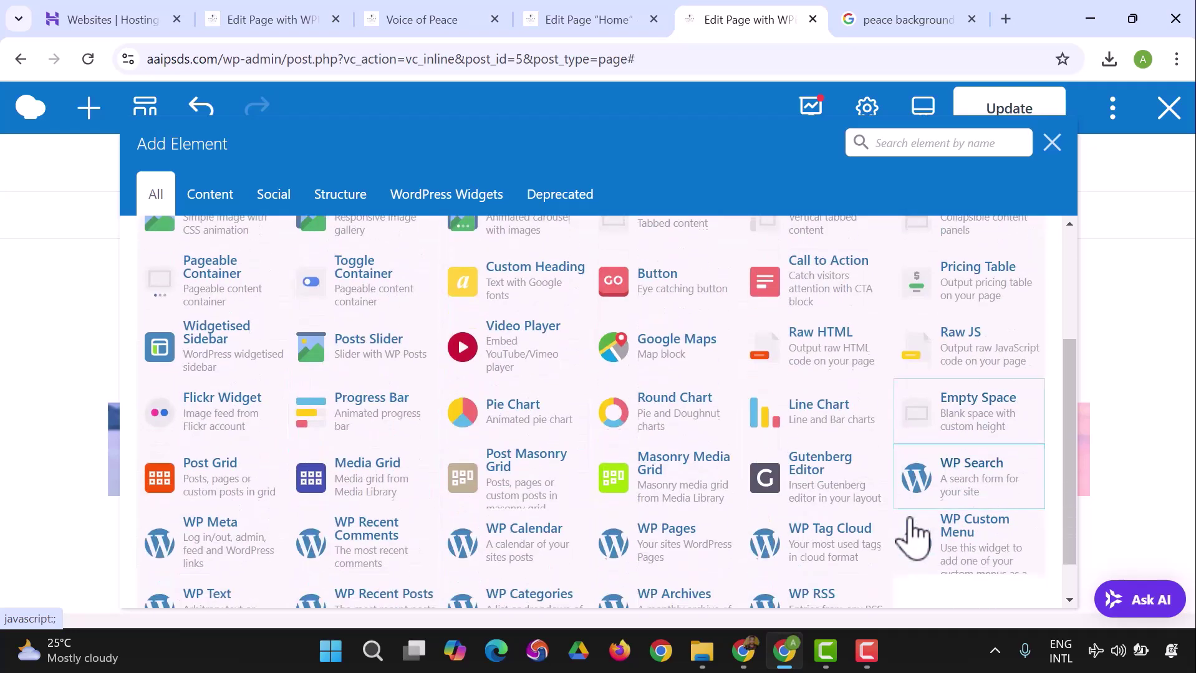
{"action": "scroll", "coordinate": [555, 508], "scroll_direction": "up", "scroll_amount": 2}
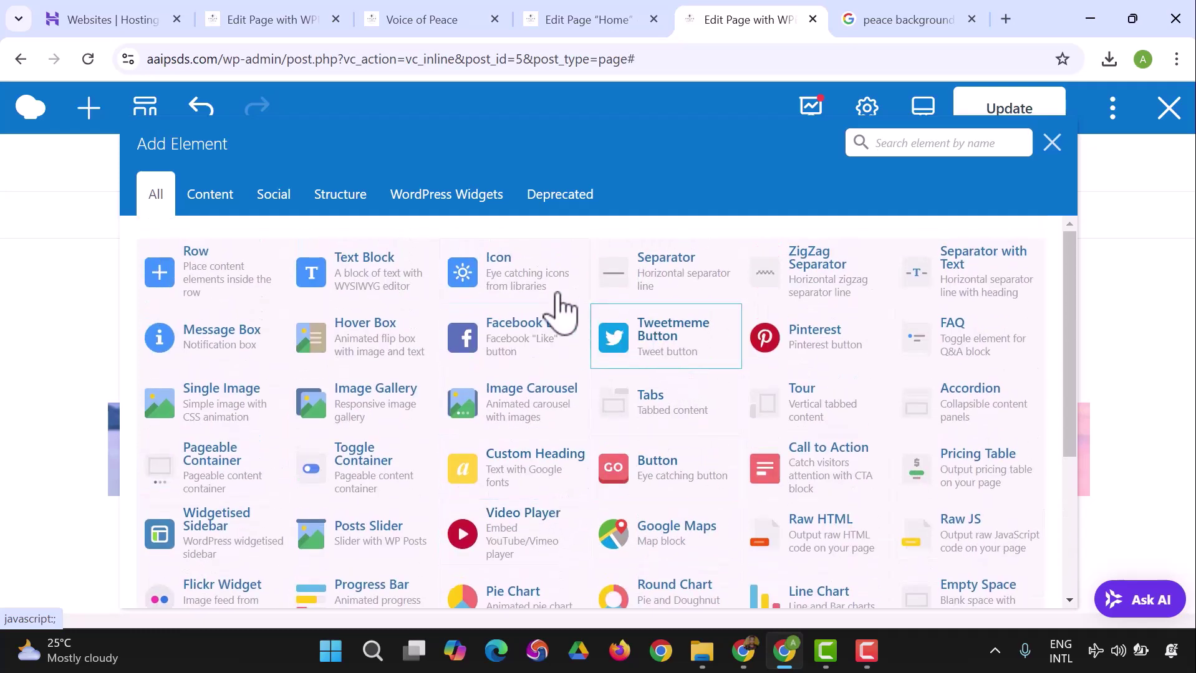
{"action": "left_click", "coordinate": [229, 201]}
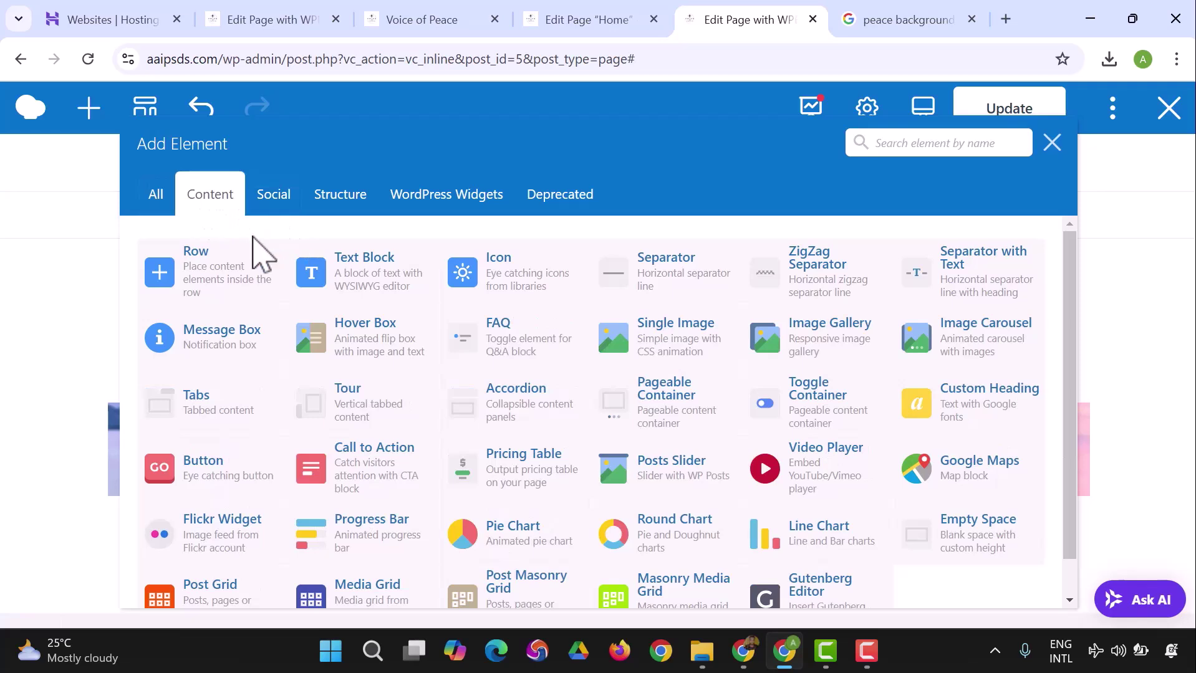
Add a Text Block reading 'Welcome to this Peace Initiative' formatted as Heading 1 and save it.
{"action": "left_click", "coordinate": [347, 284]}
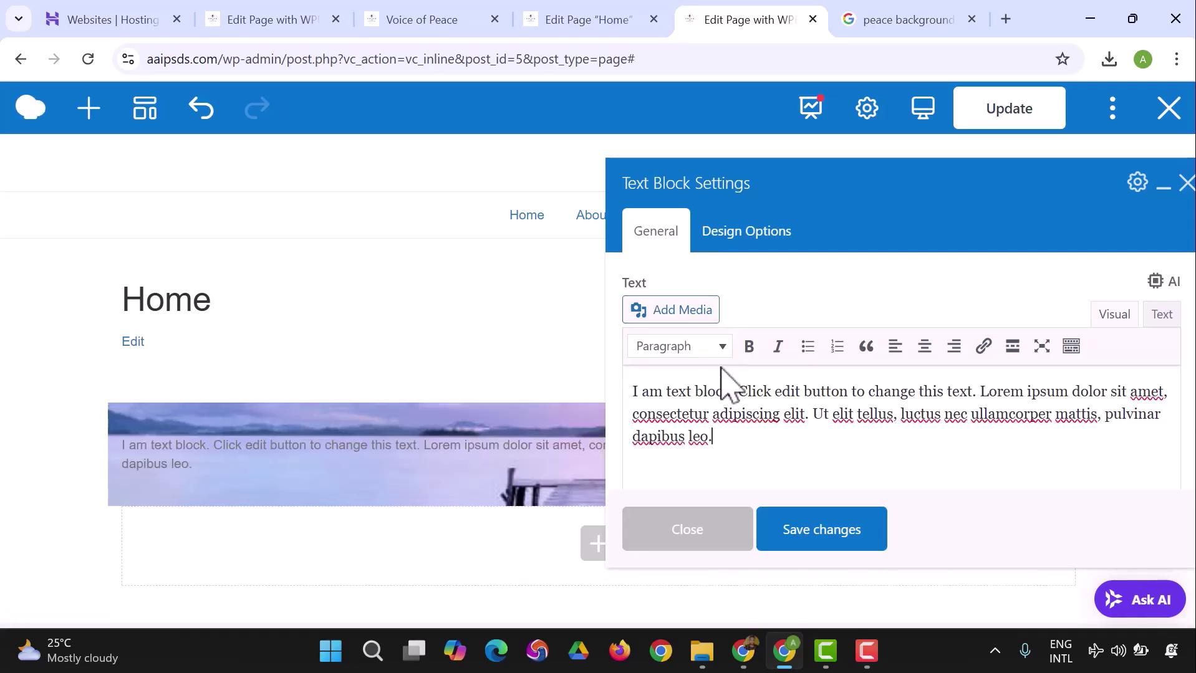
{"action": "left_click_drag", "start_coordinate": [732, 435], "coordinate": [618, 394]}
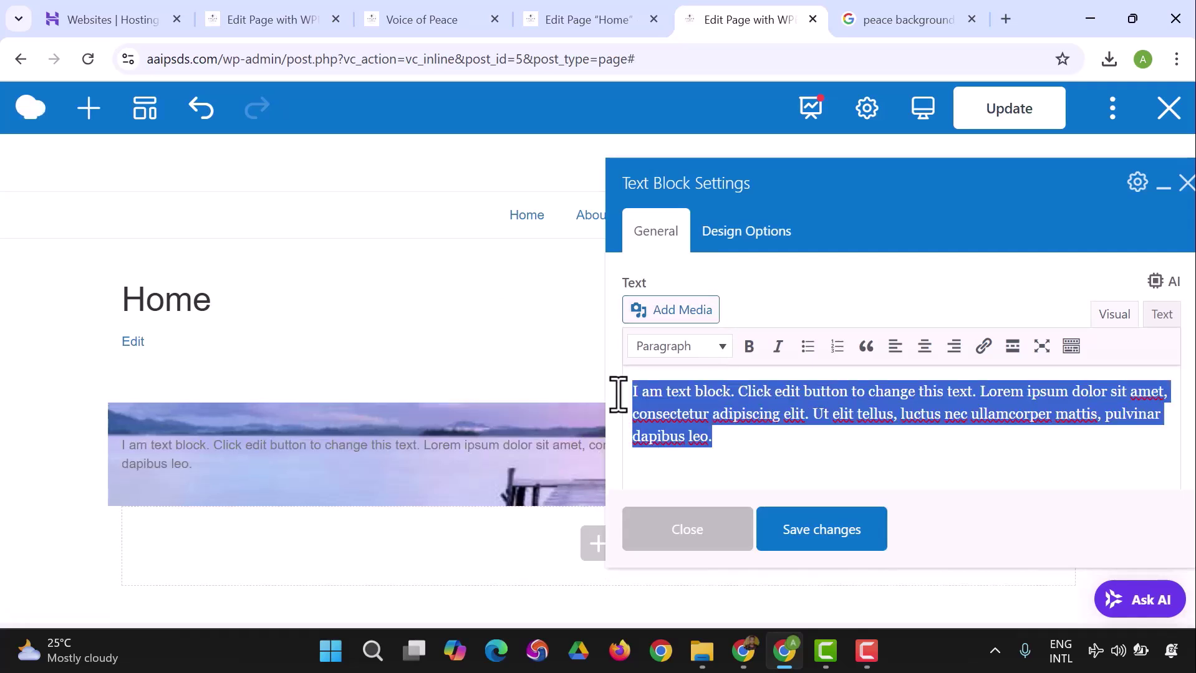
{"action": "type", "text": "Wel"}
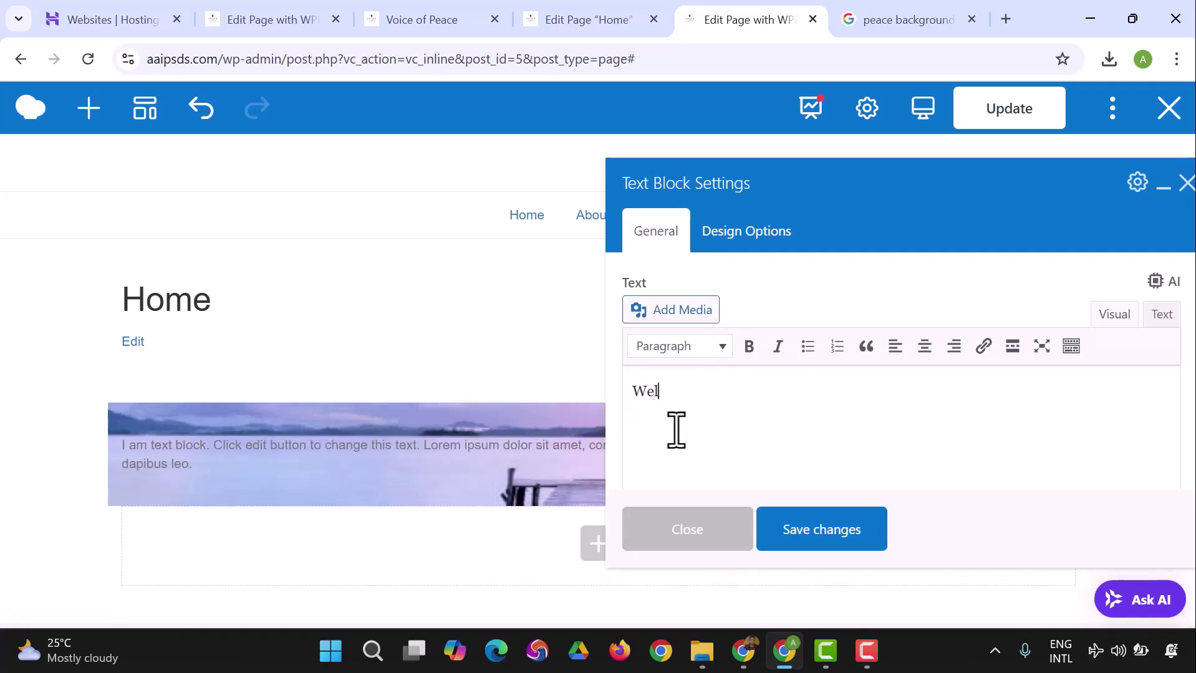
{"action": "type", "text": "come to this Pea"}
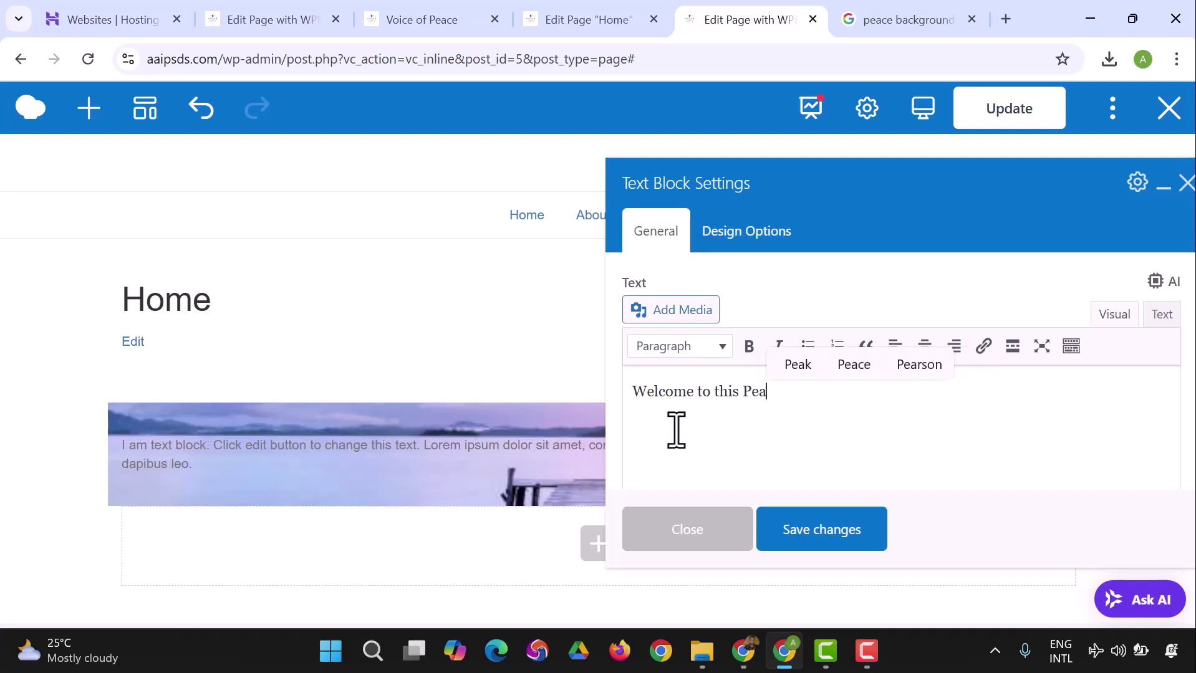
{"action": "type", "text": "ce Initiative"}
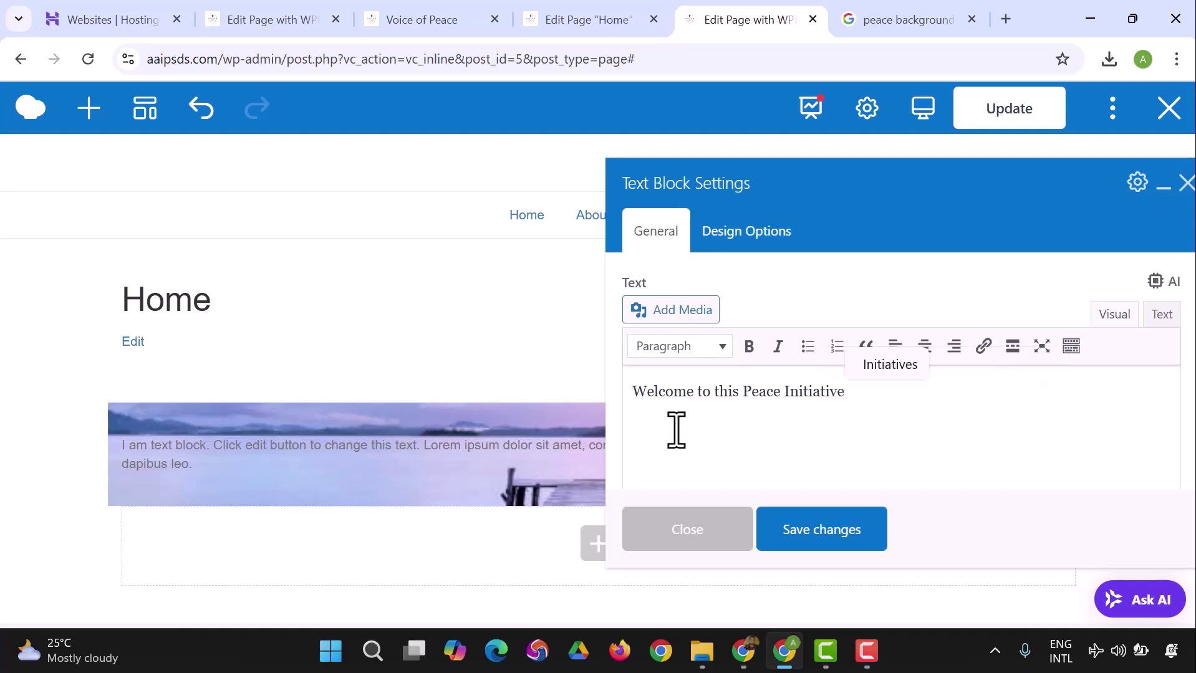
{"action": "left_click", "coordinate": [708, 347]}
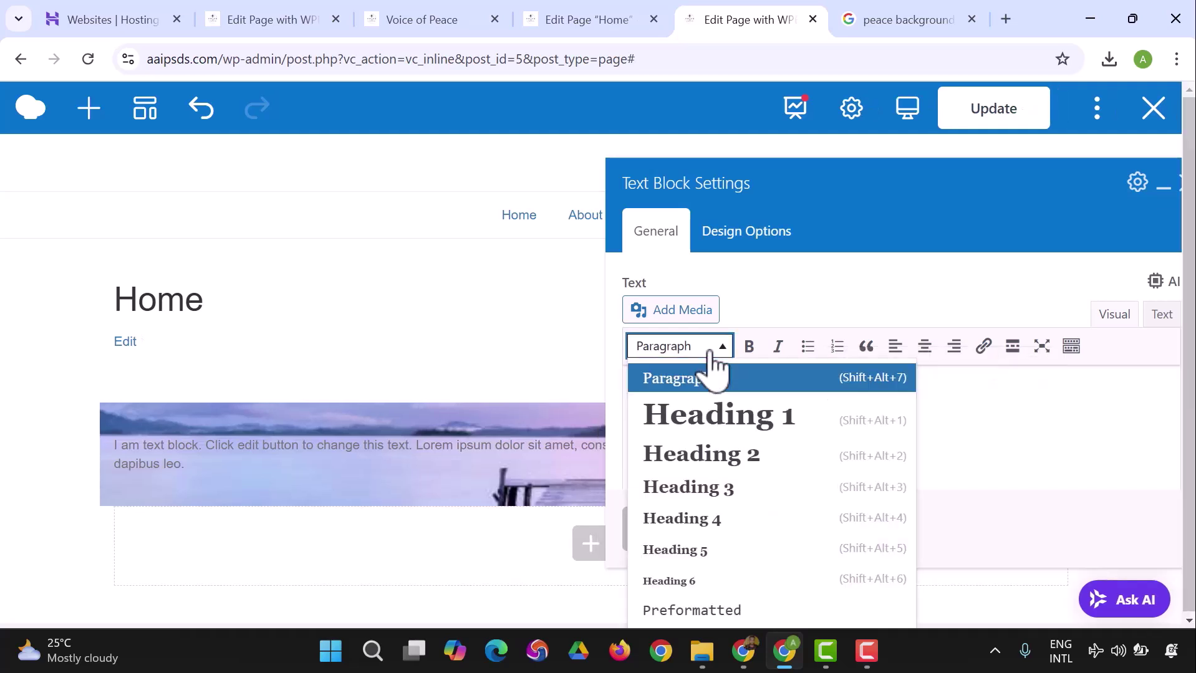
{"action": "left_click", "coordinate": [706, 415]}
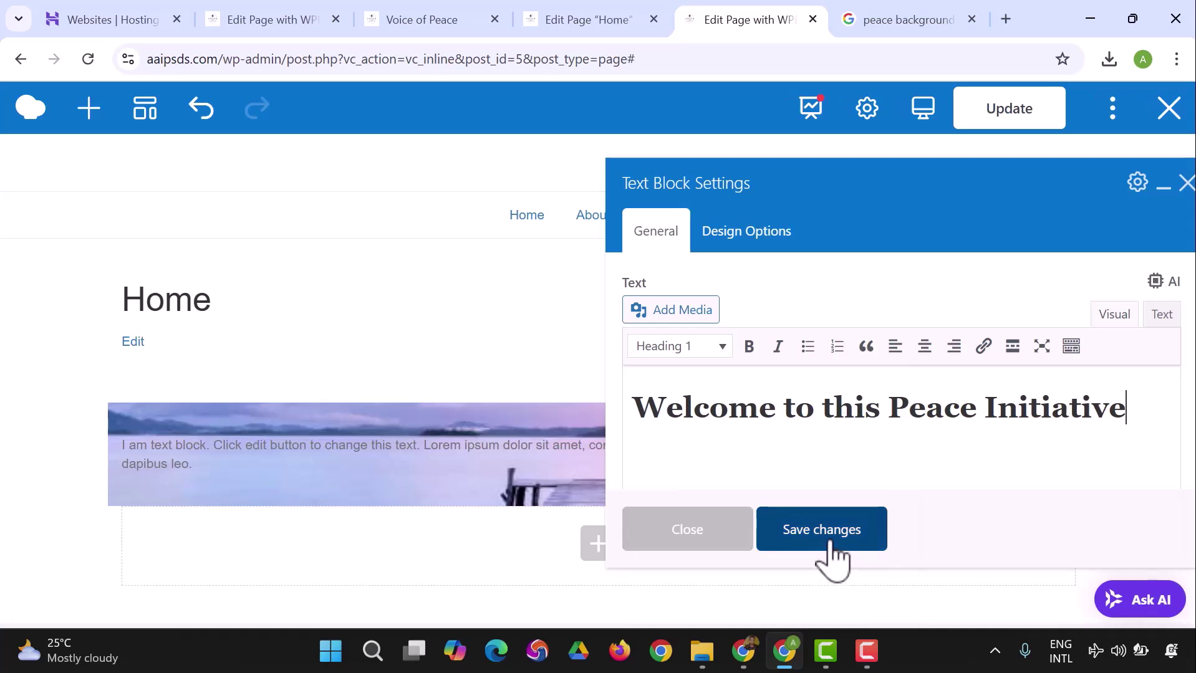
{"action": "left_click", "coordinate": [679, 347]}
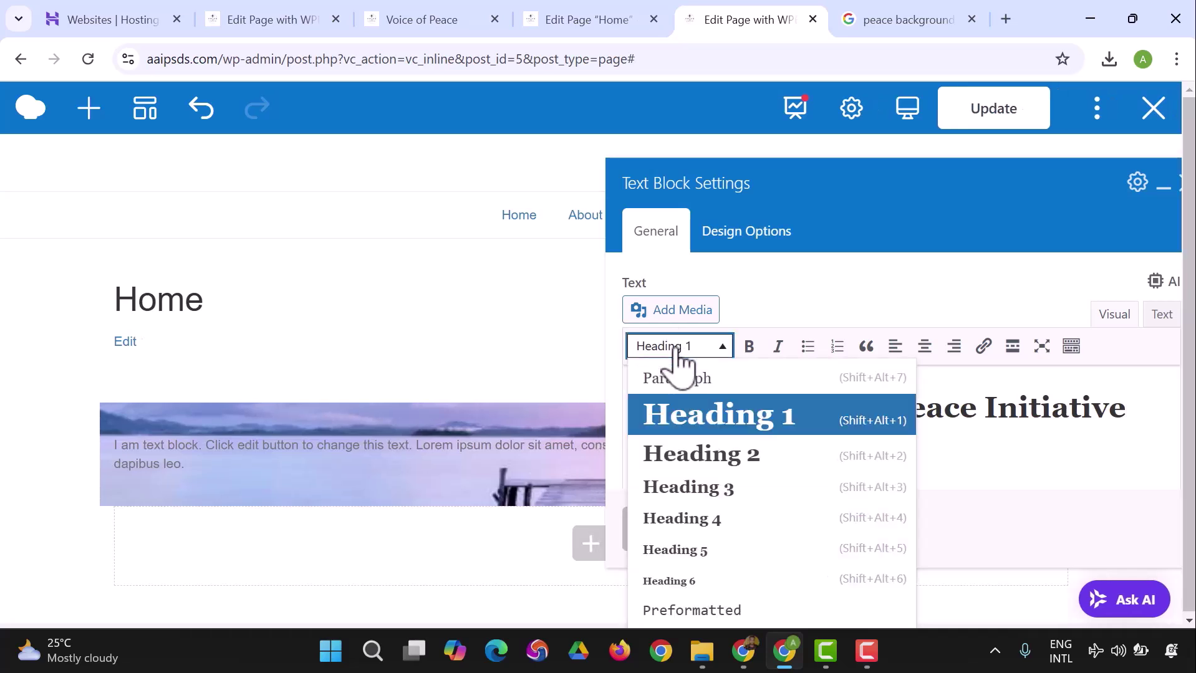
{"action": "left_click", "coordinate": [680, 350]}
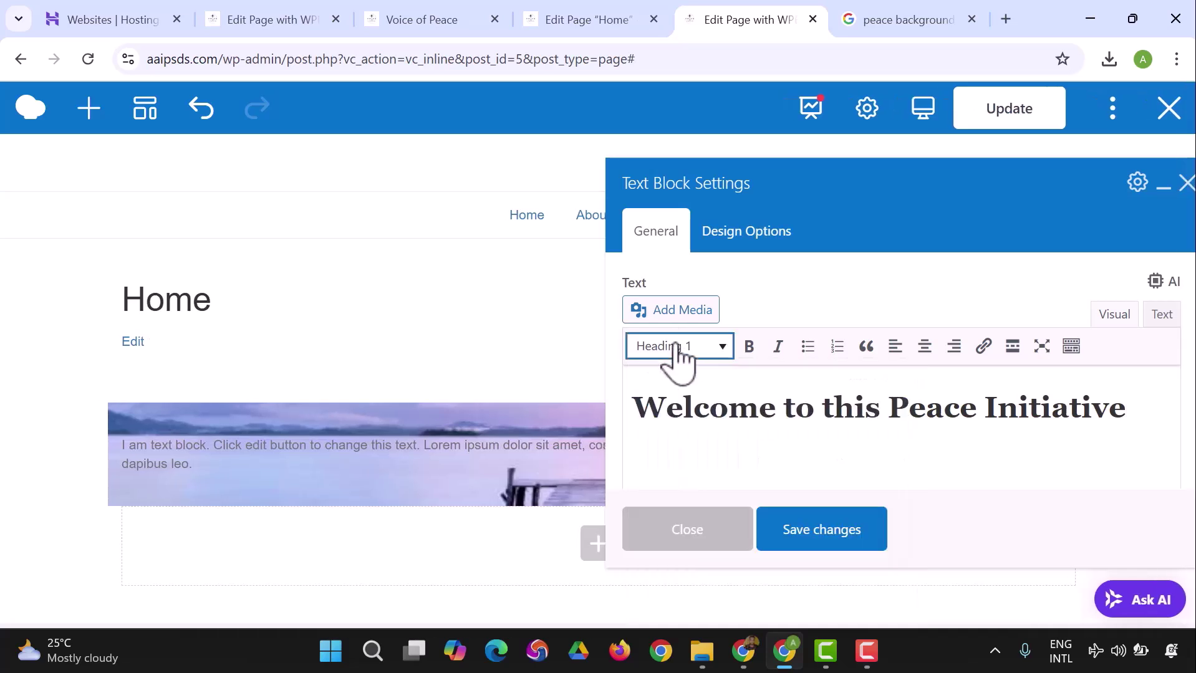
{"action": "left_click", "coordinate": [849, 540]}
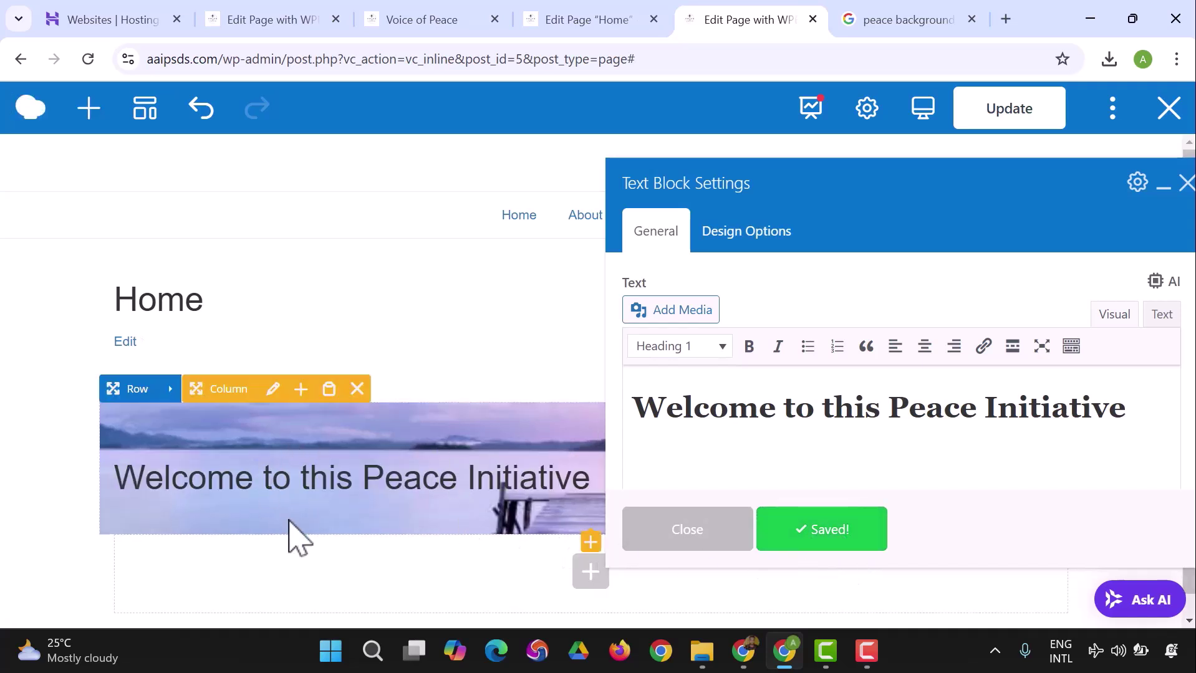
Set the text block's top and bottom padding to 120px in Design Options and save.
{"action": "left_click", "coordinate": [751, 240]}
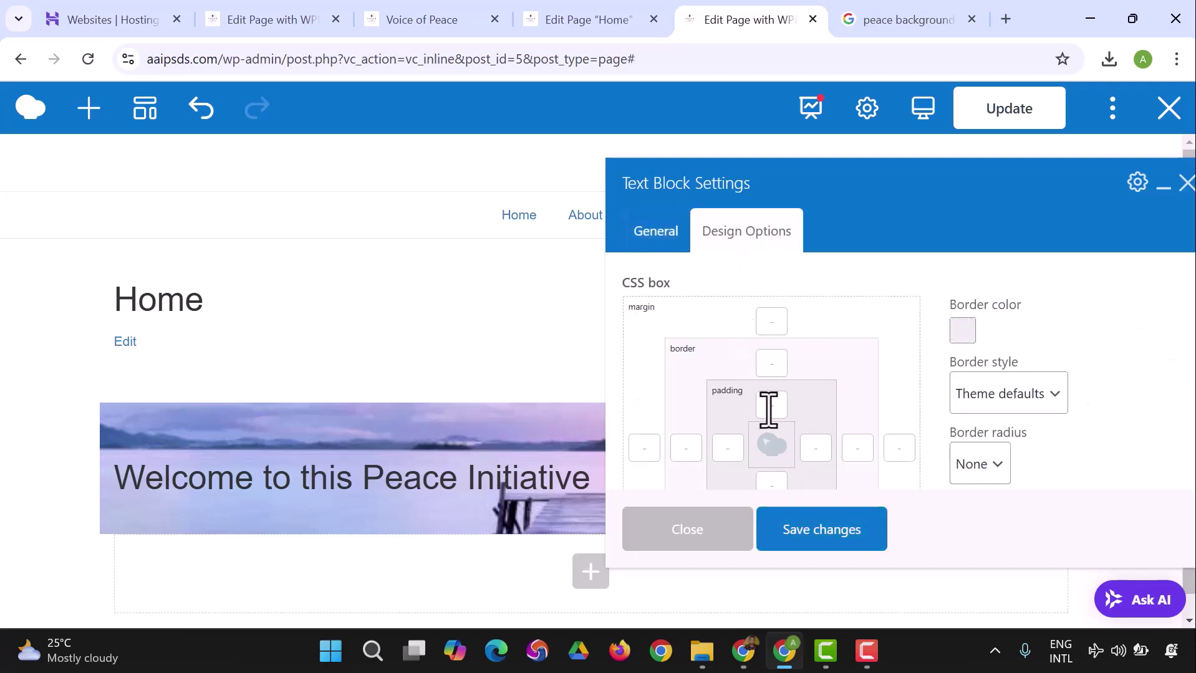
{"action": "scroll", "coordinate": [820, 382], "scroll_direction": "down", "scroll_amount": 2}
{"action": "scroll", "coordinate": [821, 381], "scroll_direction": "up", "scroll_amount": 2}
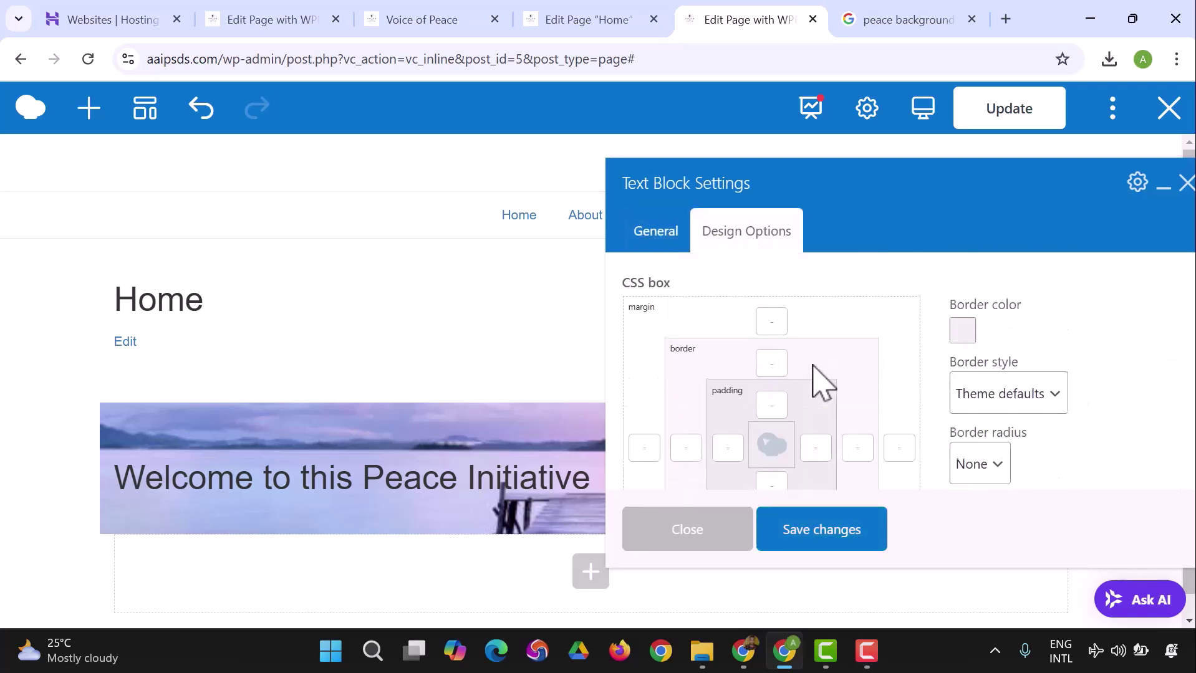
{"action": "left_click", "coordinate": [774, 410]}
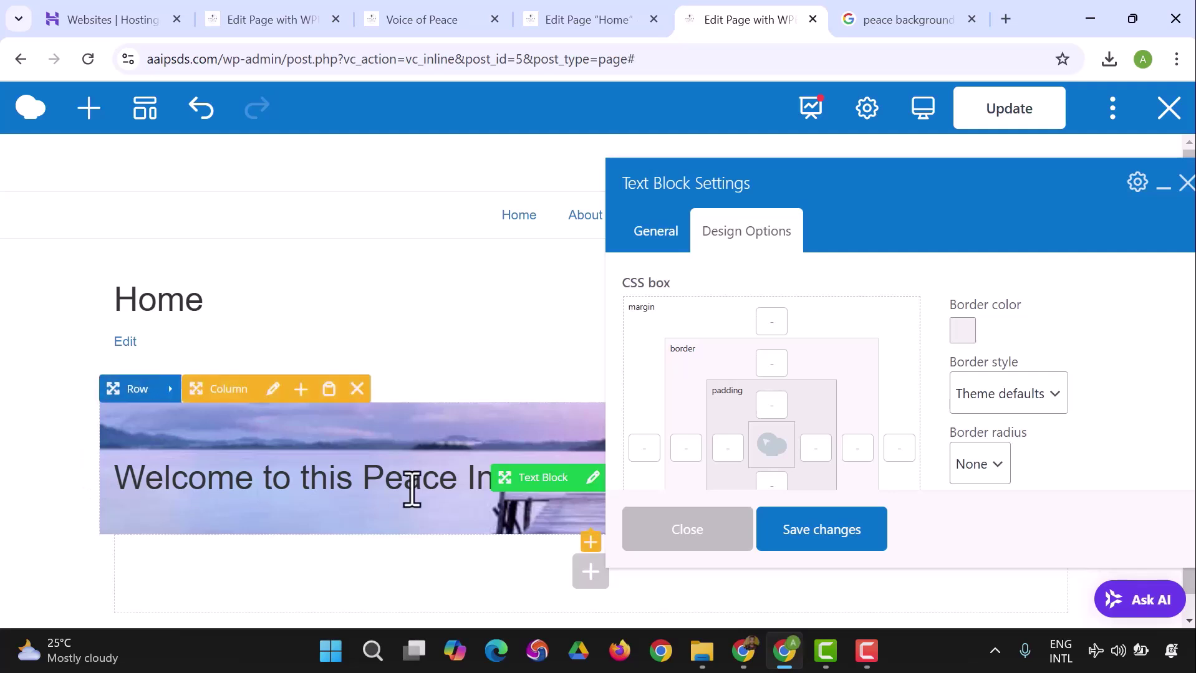
{"action": "left_click", "coordinate": [771, 406]}
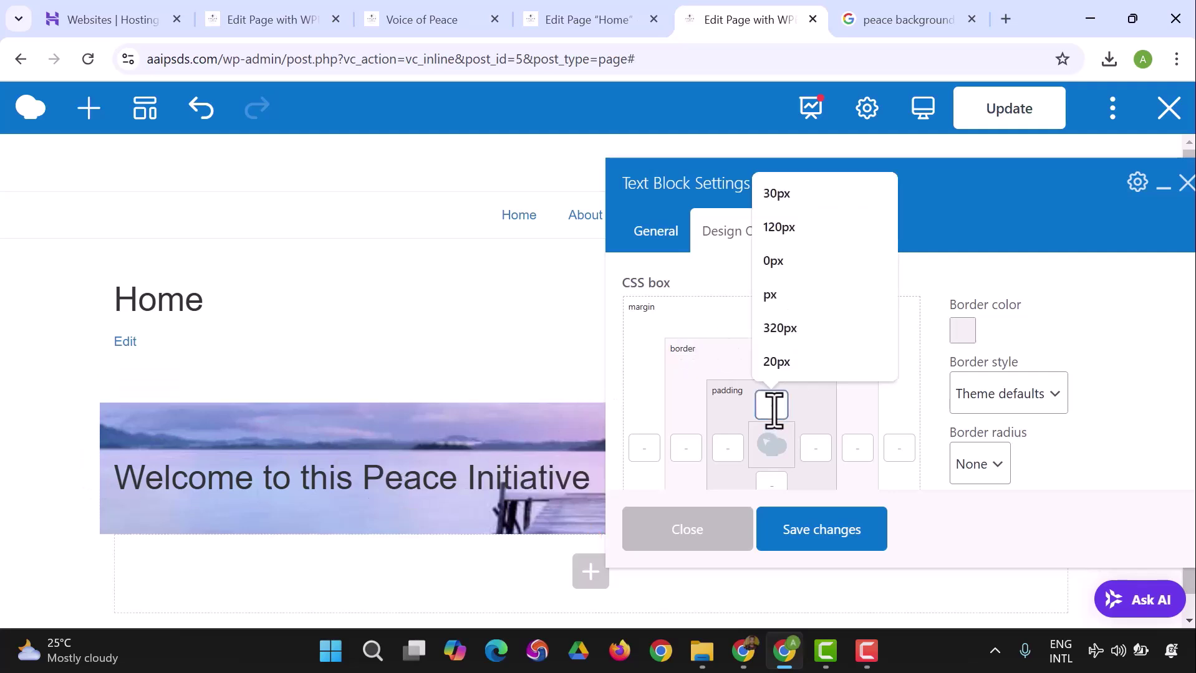
{"action": "left_click", "coordinate": [779, 228]}
{"action": "scroll", "coordinate": [788, 461], "scroll_direction": "down", "scroll_amount": 2}
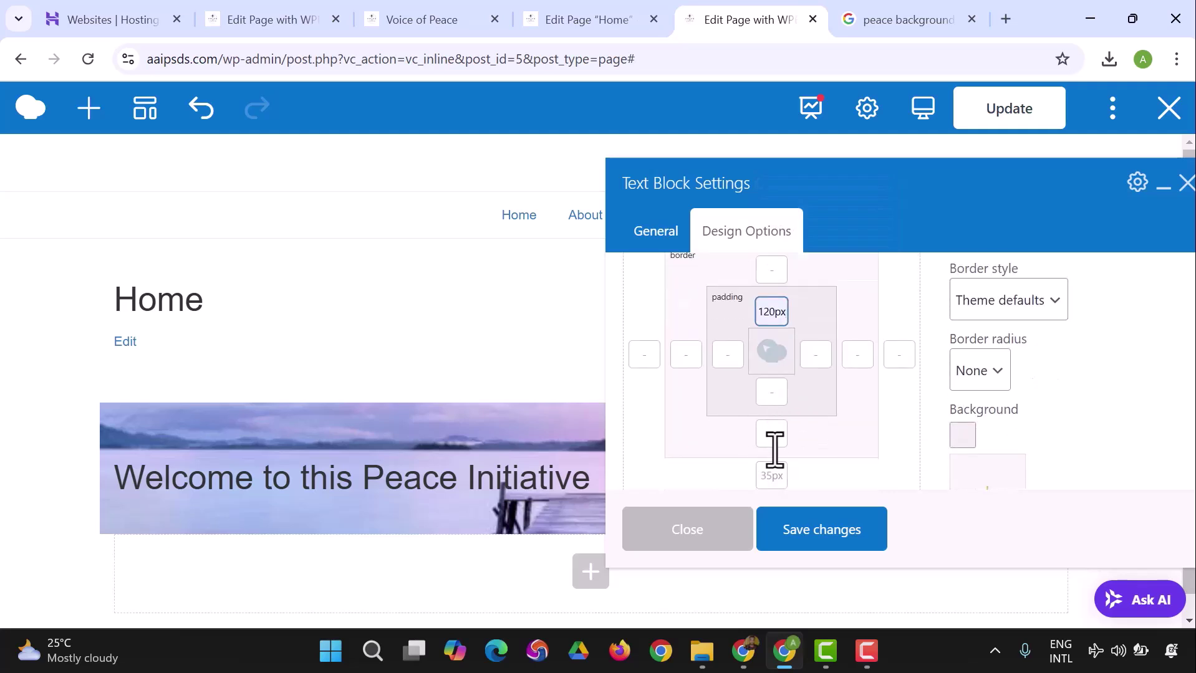
{"action": "left_click", "coordinate": [773, 397]}
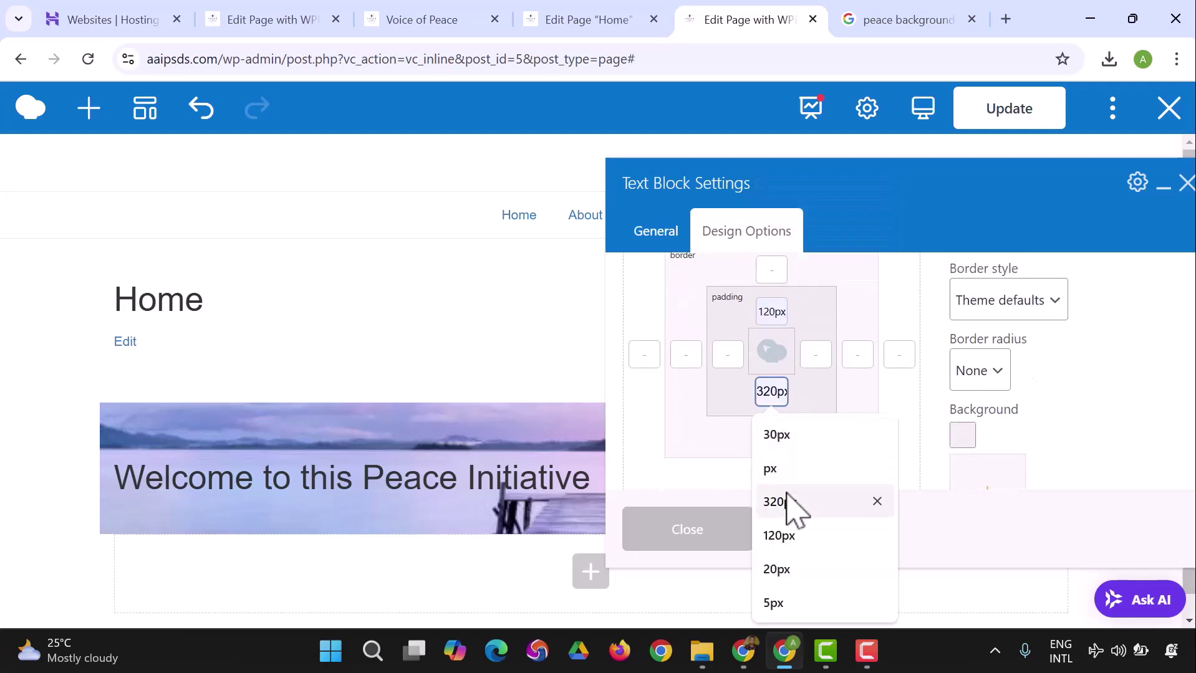
{"action": "left_click", "coordinate": [786, 531]}
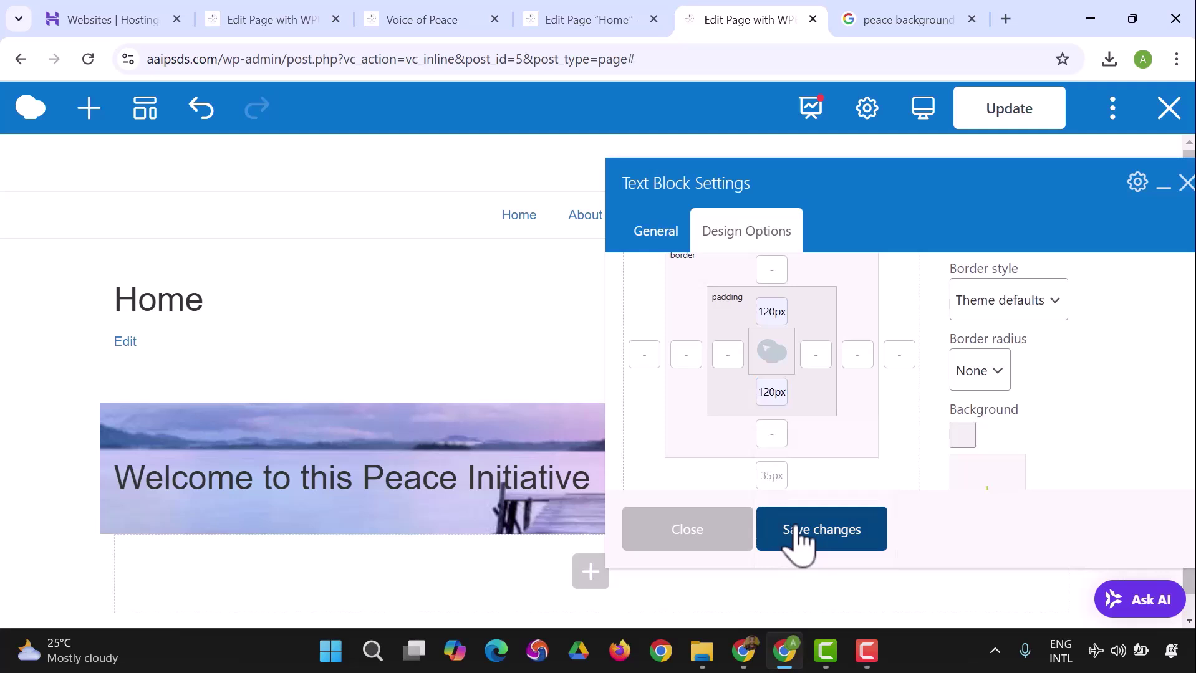
{"action": "left_click", "coordinate": [801, 540]}
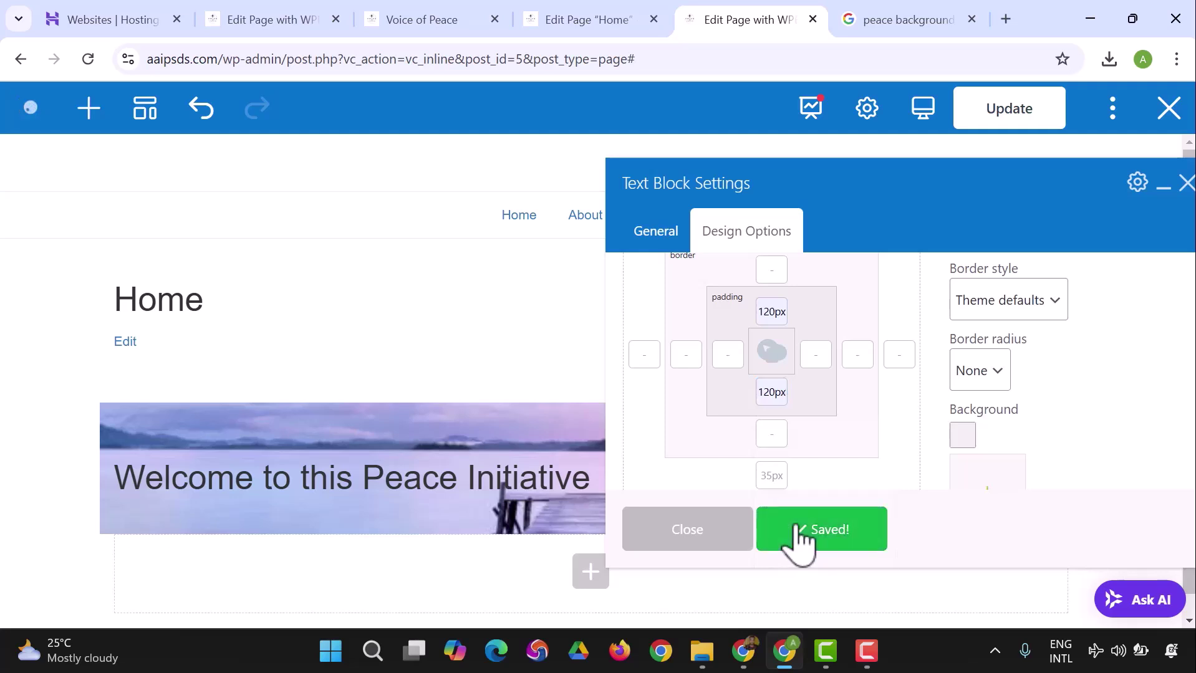
Set the left and right padding to 120px, save, and collapse the settings panel.
{"action": "scroll", "coordinate": [330, 498], "scroll_direction": "down", "scroll_amount": 4}
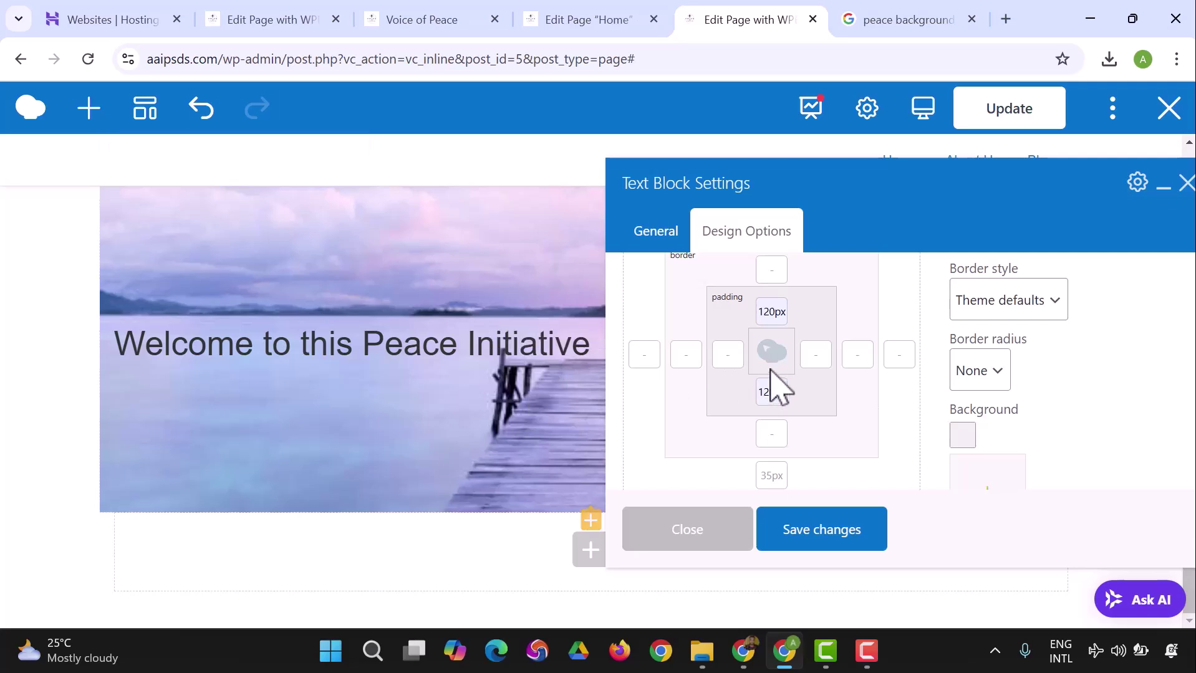
{"action": "left_click", "coordinate": [723, 357]}
{"action": "left_click", "coordinate": [734, 399]}
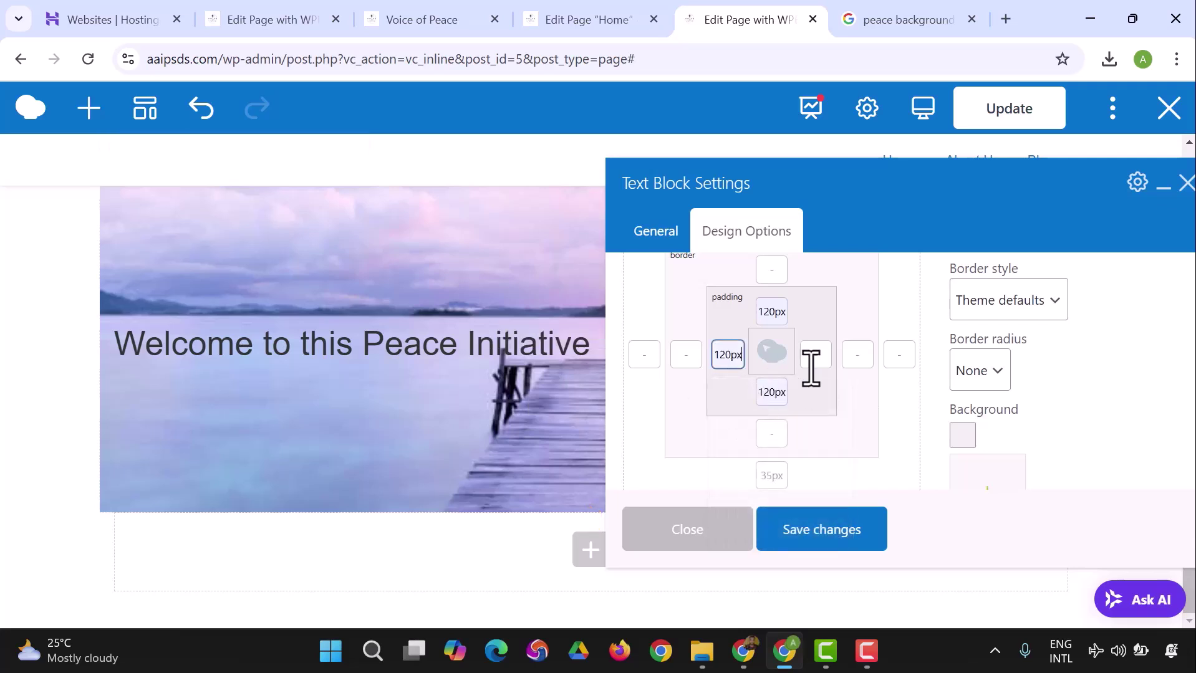
{"action": "left_click", "coordinate": [816, 355]}
{"action": "left_click", "coordinate": [820, 397]}
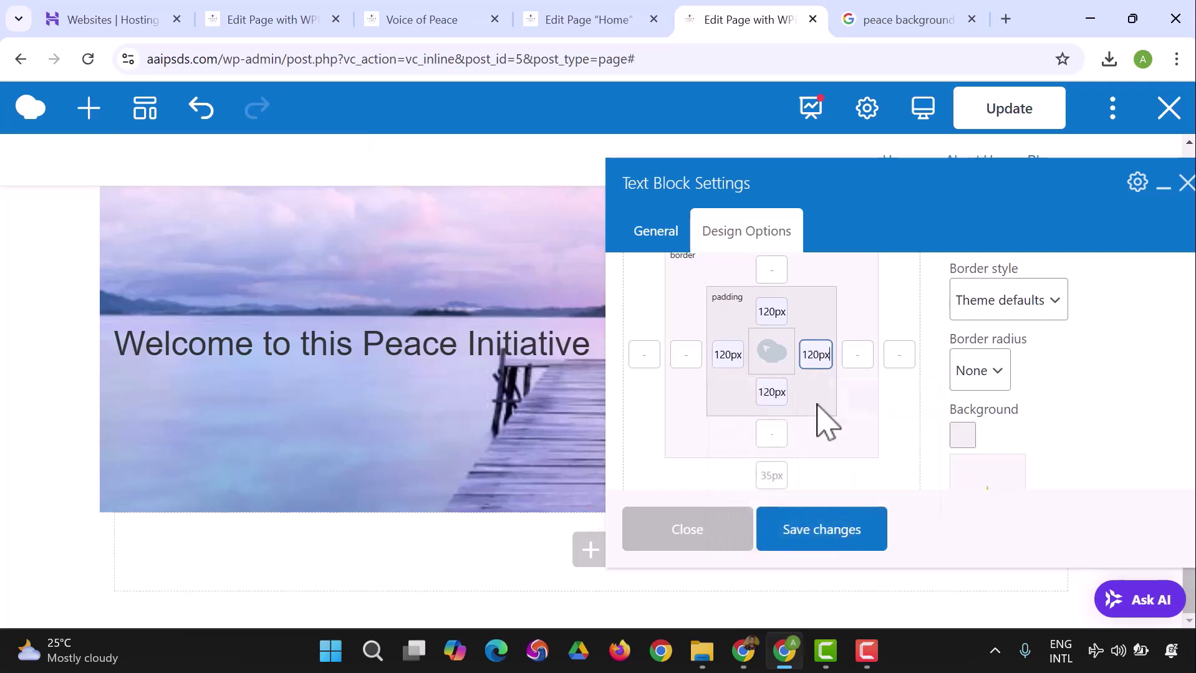
{"action": "left_click", "coordinate": [811, 541]}
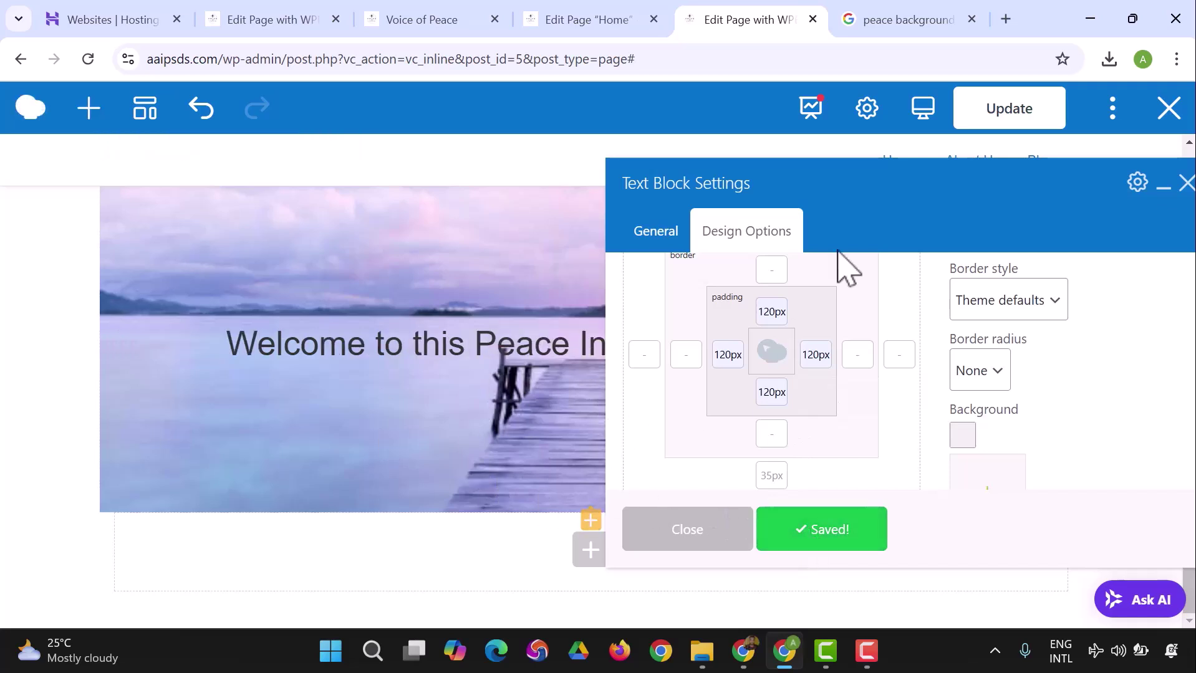
{"action": "left_click", "coordinate": [1161, 192]}
Reopen the welcome heading's Text Block Settings to review the 120px padding on every side.
{"action": "scroll", "coordinate": [437, 424], "scroll_direction": "up", "scroll_amount": 3}
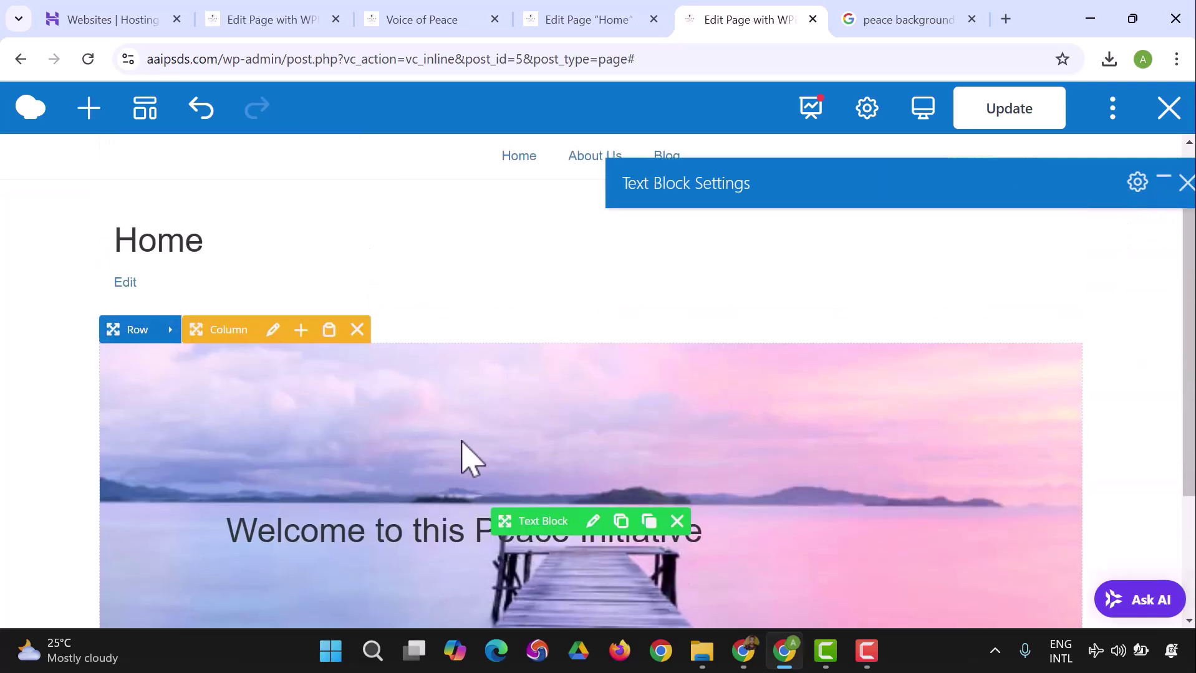
{"action": "scroll", "coordinate": [511, 462], "scroll_direction": "down", "scroll_amount": 1}
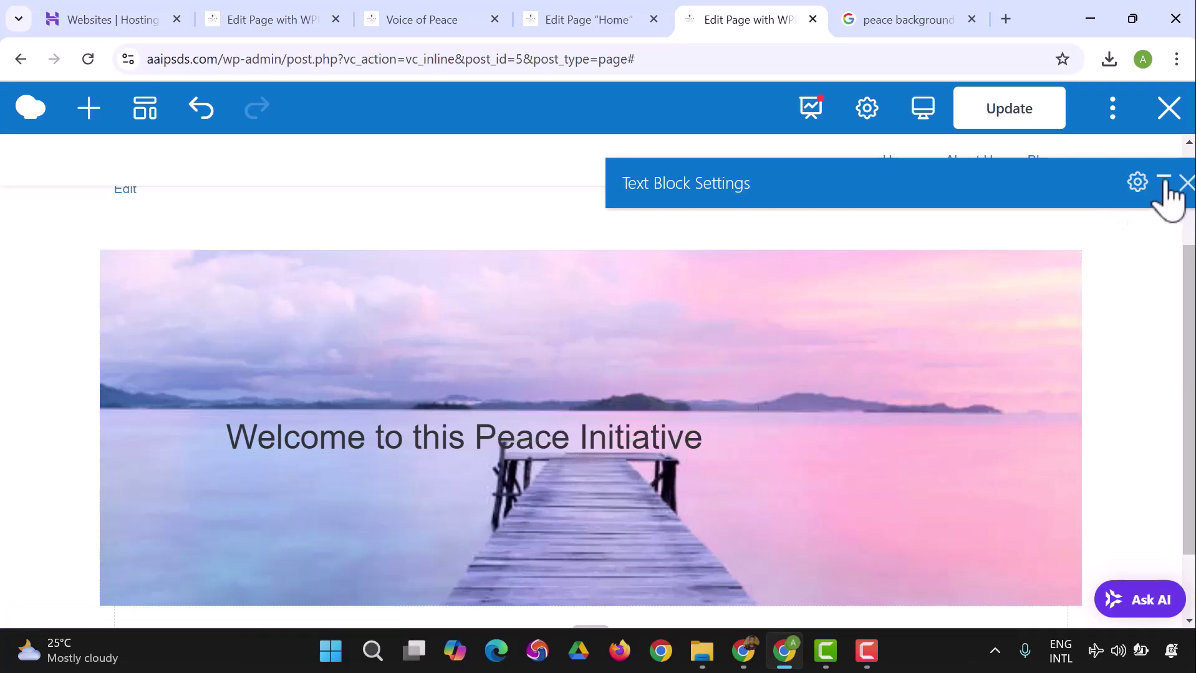
{"action": "left_click", "coordinate": [1080, 201]}
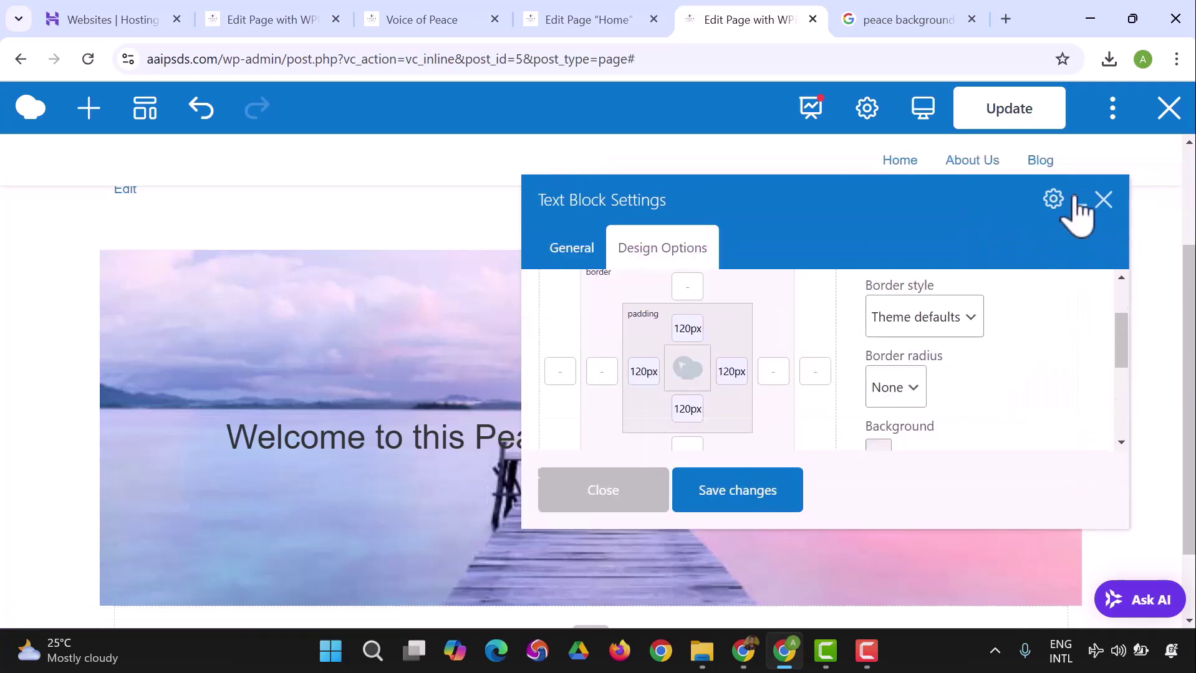
{"action": "scroll", "coordinate": [698, 409], "scroll_direction": "up", "scroll_amount": 1}
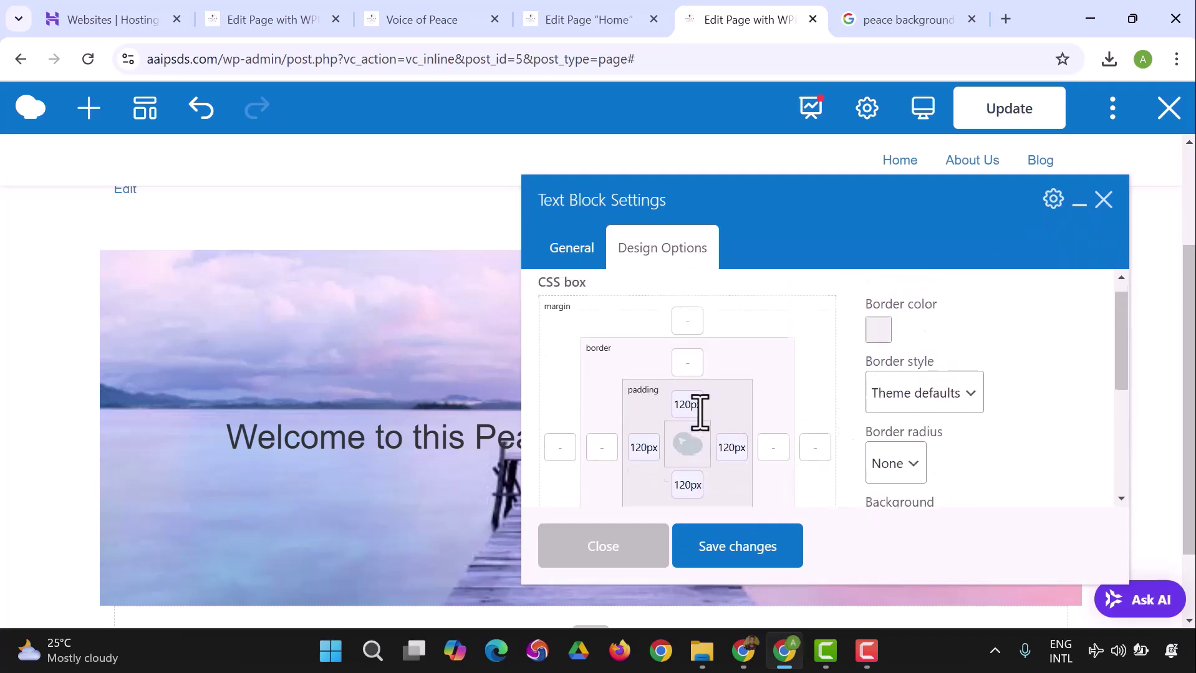
{"action": "scroll", "coordinate": [696, 399], "scroll_direction": "down", "scroll_amount": 1}
{"action": "scroll", "coordinate": [694, 408], "scroll_direction": "up", "scroll_amount": 1}
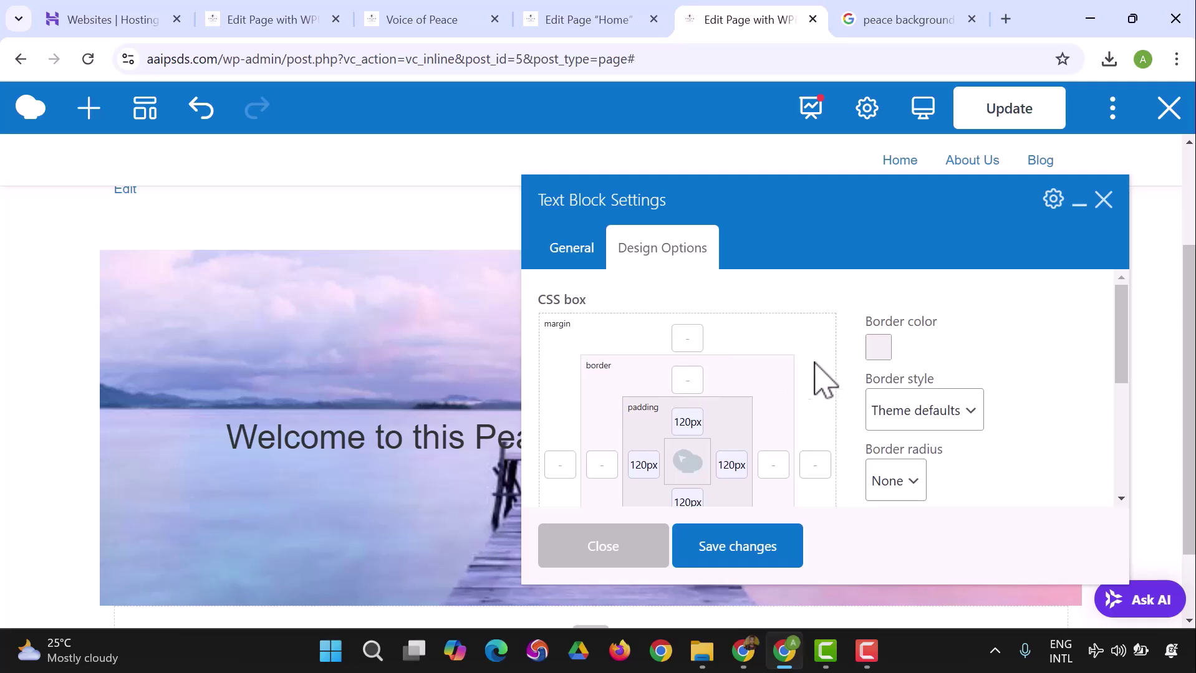
Centre-align the 'Welcome to this Peace Initiative' heading, save, and close the text block settings.
{"action": "left_click", "coordinate": [588, 260]}
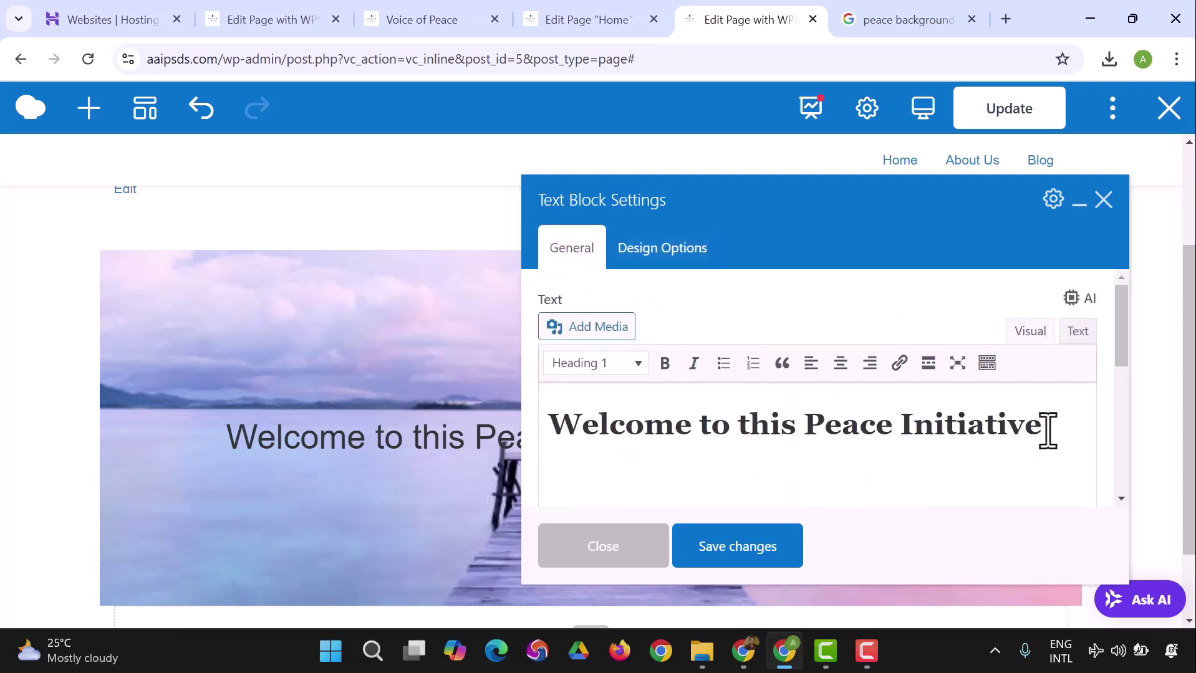
{"action": "left_click_drag", "start_coordinate": [1047, 429], "coordinate": [553, 430]}
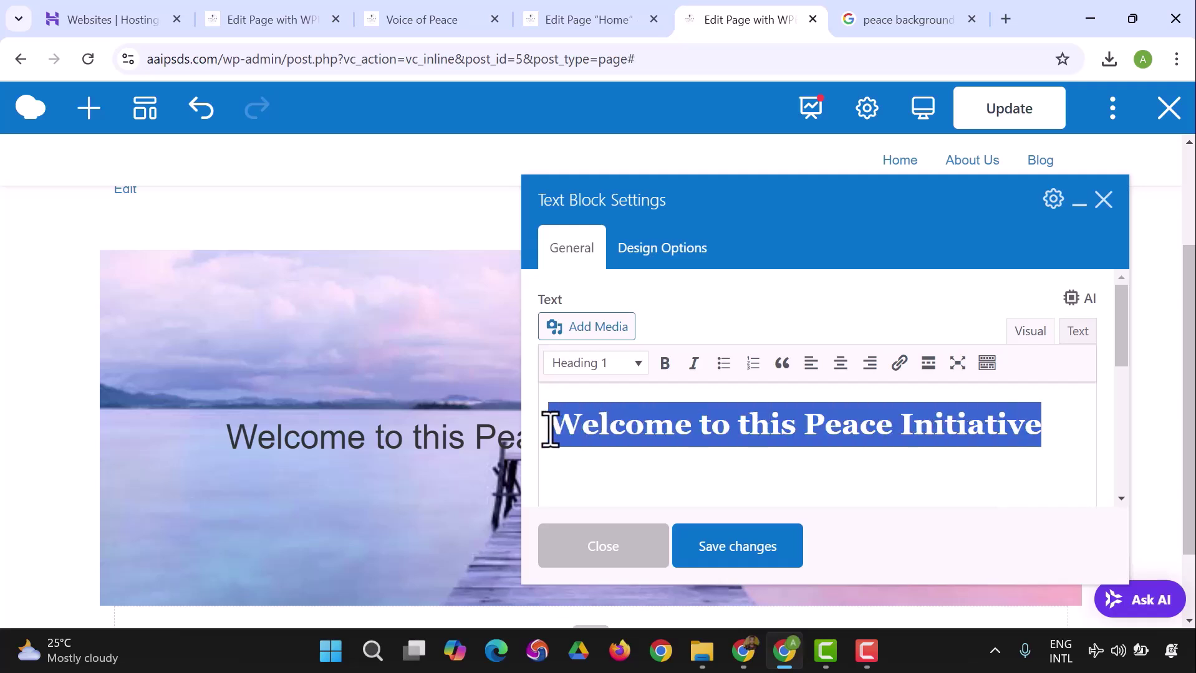
{"action": "left_click", "coordinate": [840, 363]}
{"action": "left_click", "coordinate": [756, 559]}
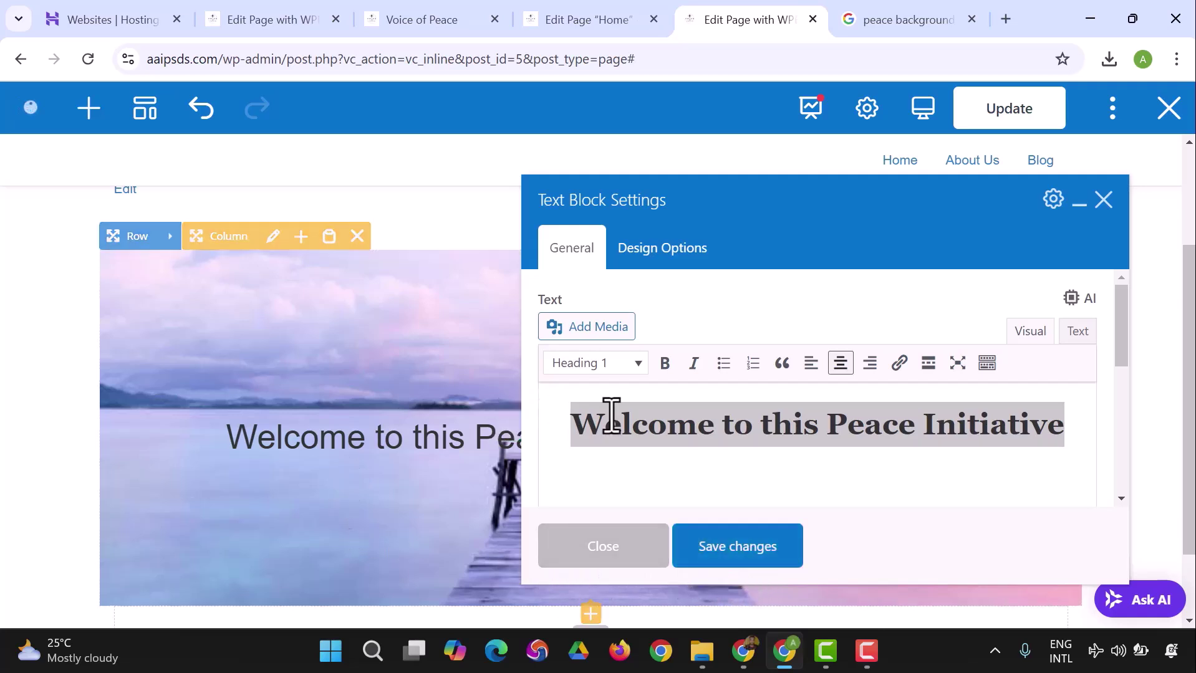
{"action": "scroll", "coordinate": [757, 461], "scroll_direction": "down", "scroll_amount": 4}
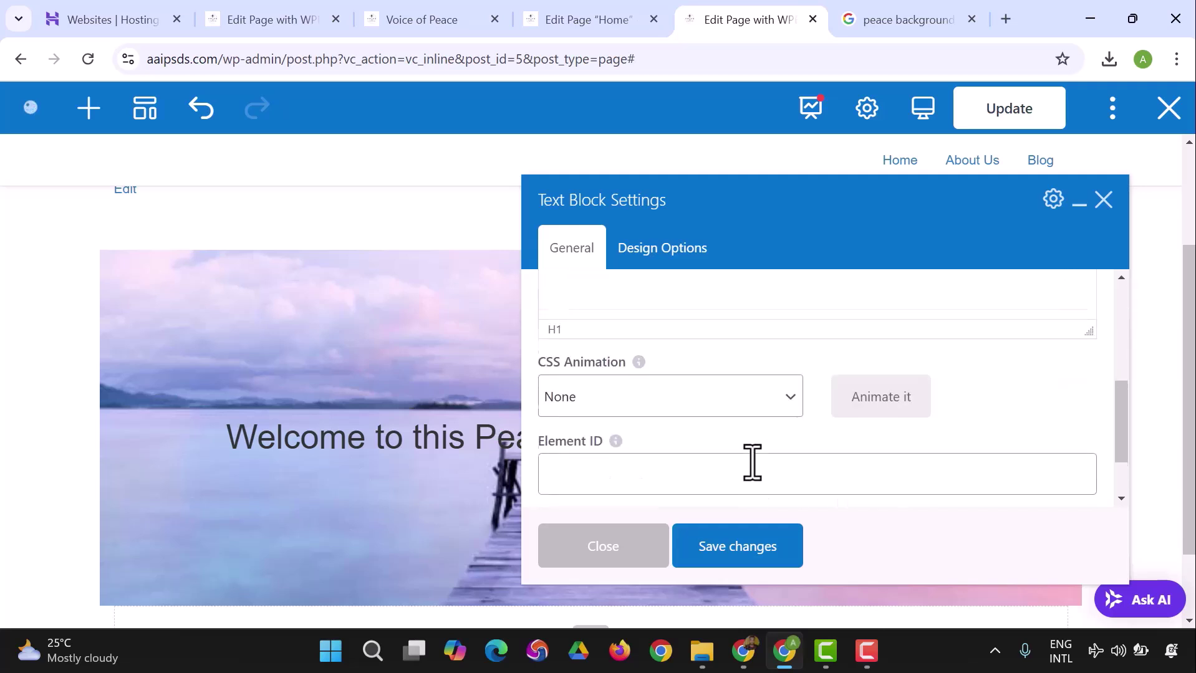
{"action": "scroll", "coordinate": [752, 462], "scroll_direction": "down", "scroll_amount": 2}
{"action": "left_click", "coordinate": [718, 562]}
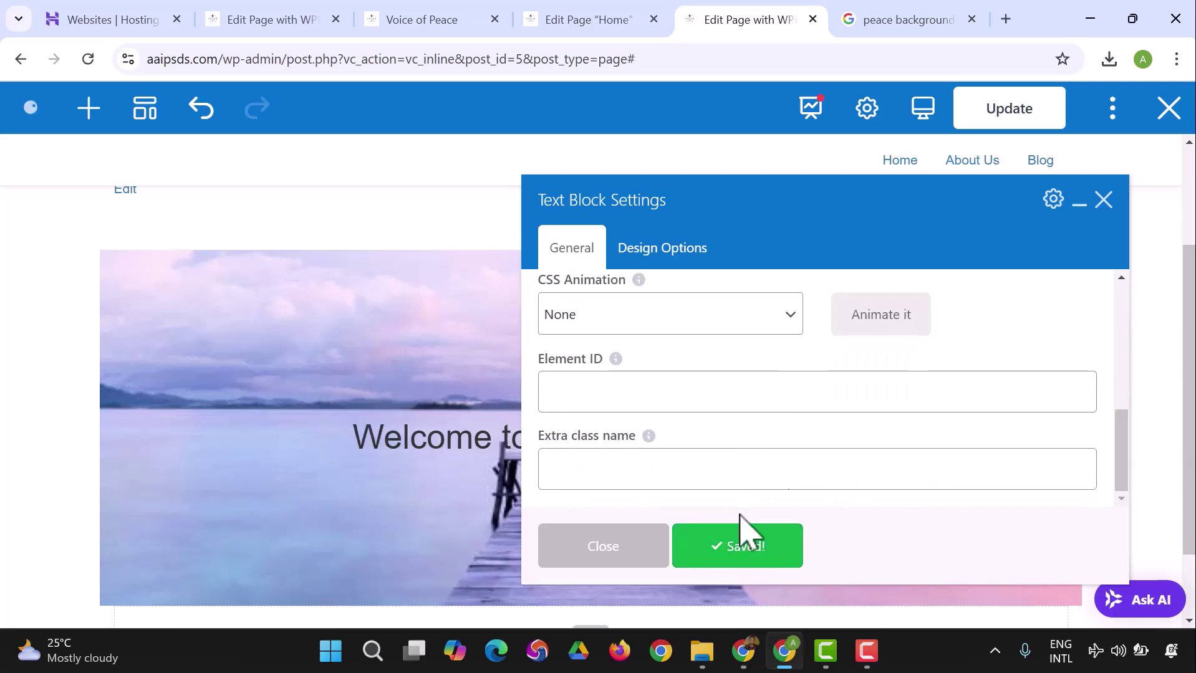
{"action": "left_click", "coordinate": [1102, 201]}
{"action": "scroll", "coordinate": [654, 384], "scroll_direction": "down", "scroll_amount": 2}
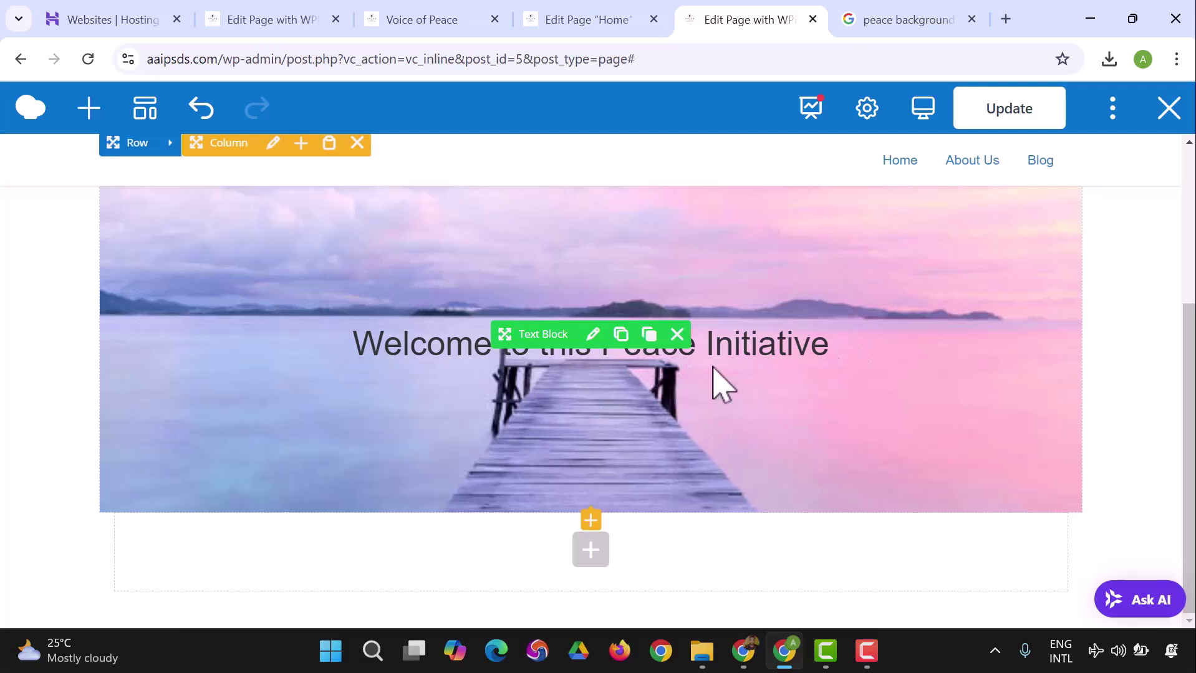
{"action": "scroll", "coordinate": [712, 368], "scroll_direction": "up", "scroll_amount": 3}
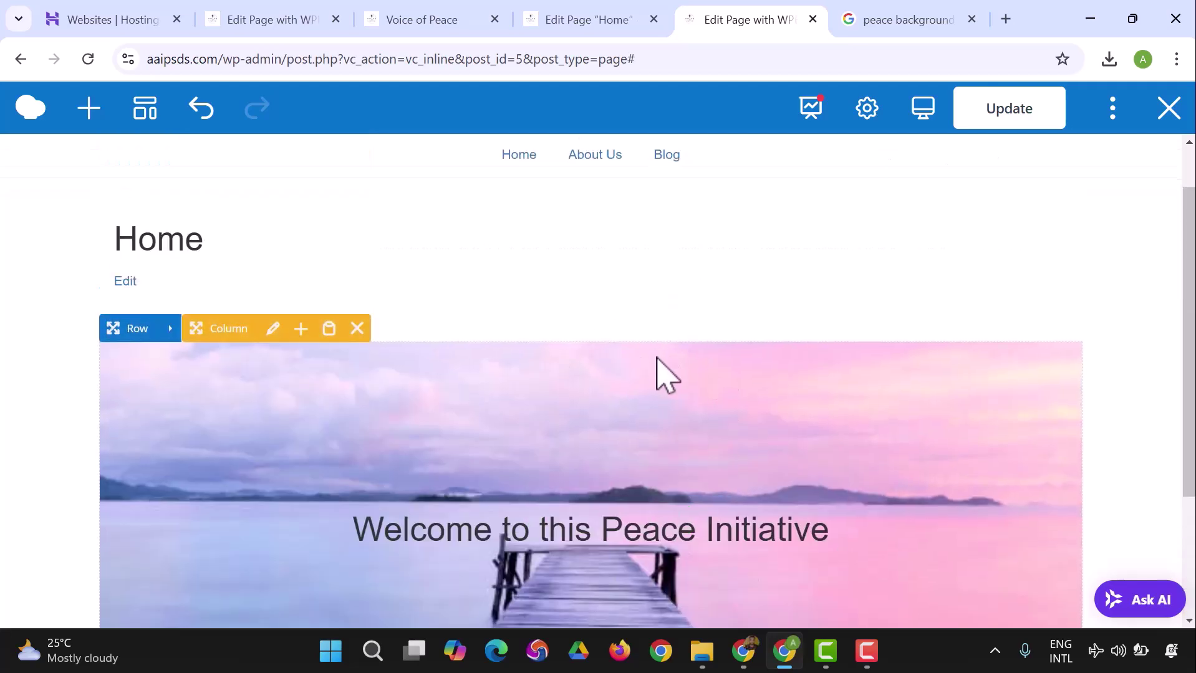
{"action": "scroll", "coordinate": [654, 366], "scroll_direction": "down", "scroll_amount": 3}
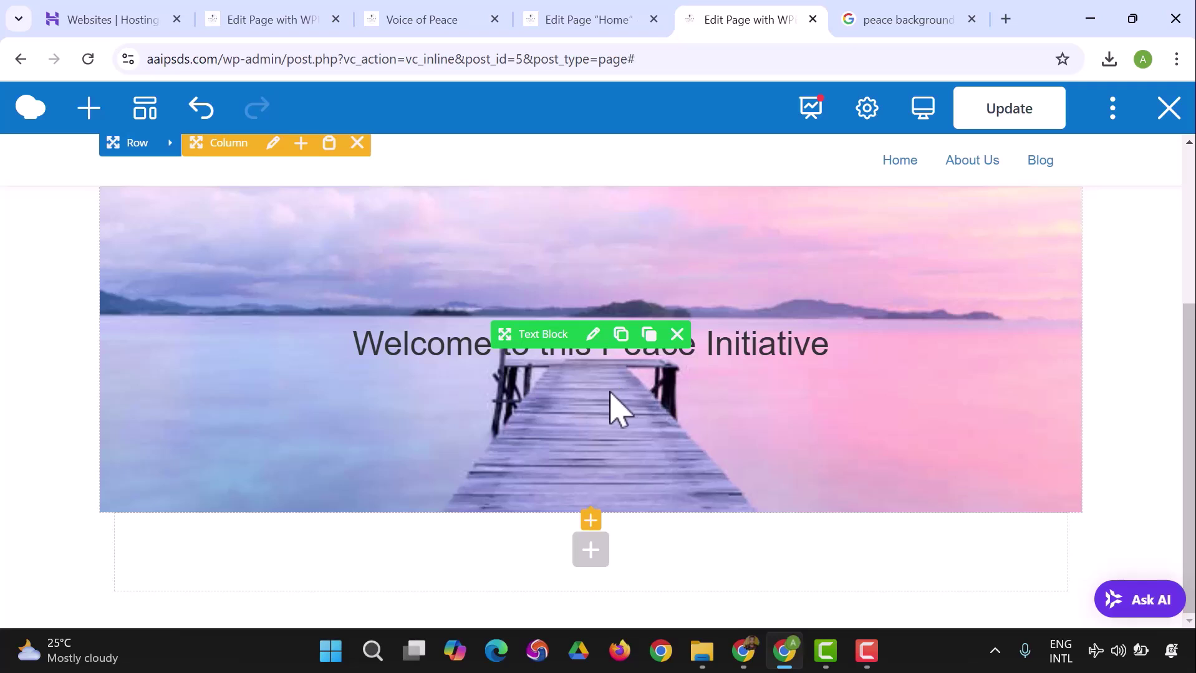
{"action": "left_click", "coordinate": [590, 347]}
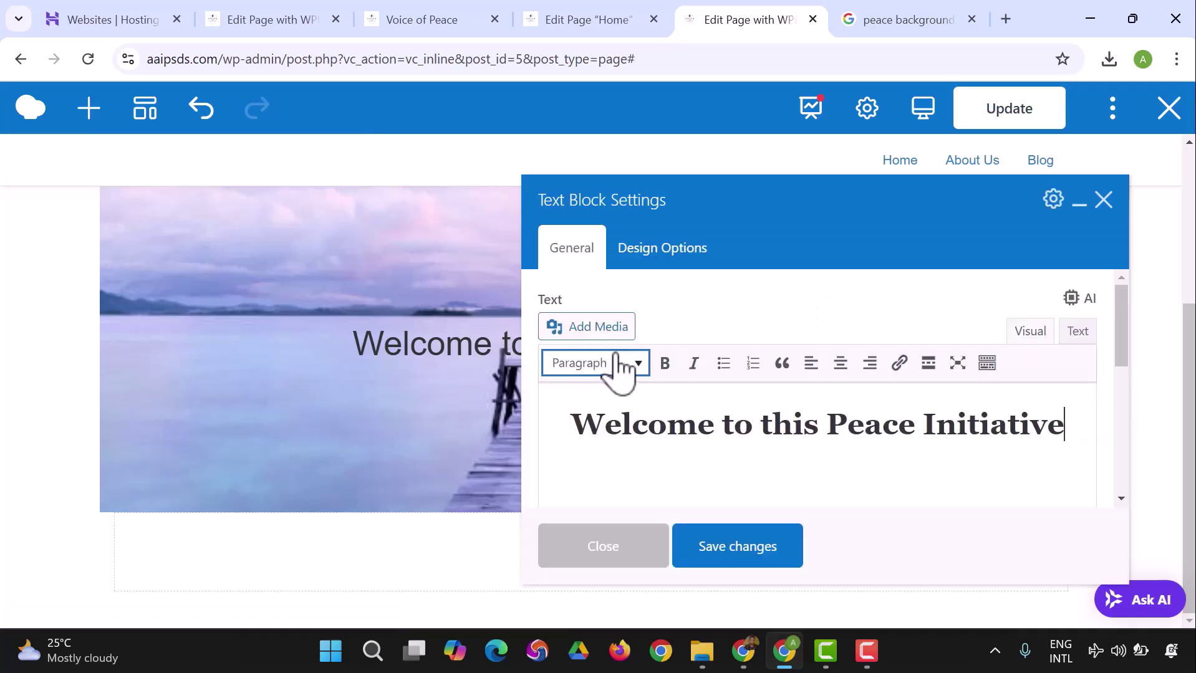
{"action": "left_click", "coordinate": [1103, 200]}
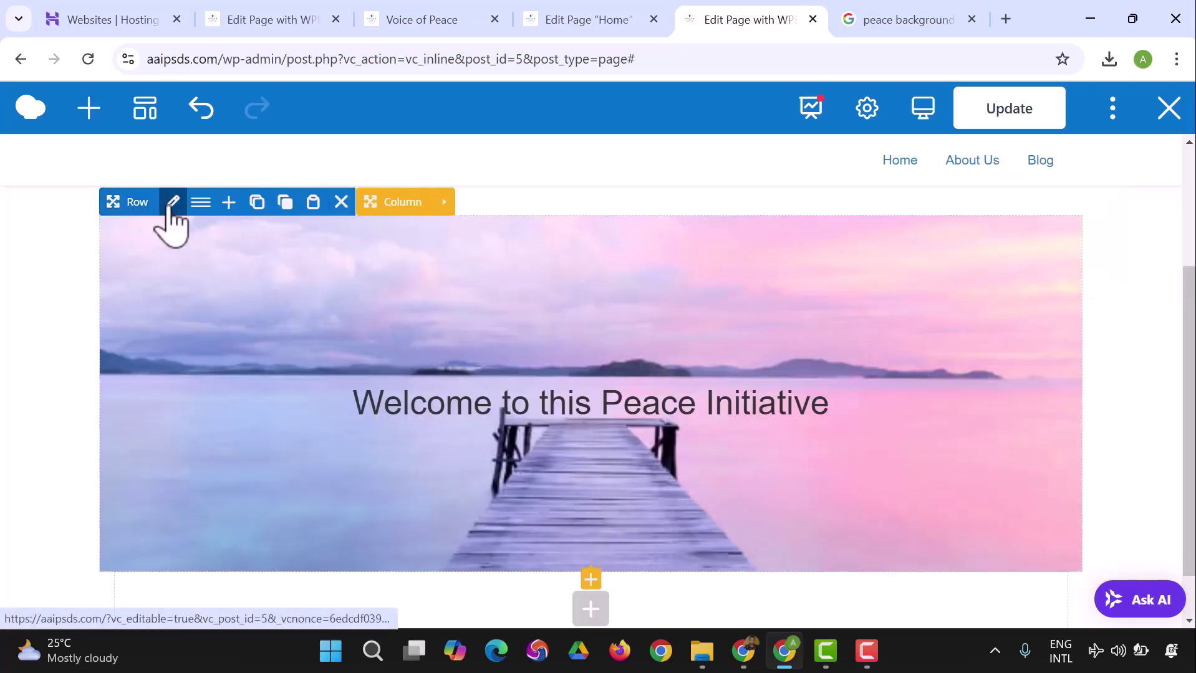
Set the pier photo from the media library as the banner row's background image and save.
{"action": "left_click", "coordinate": [173, 202]}
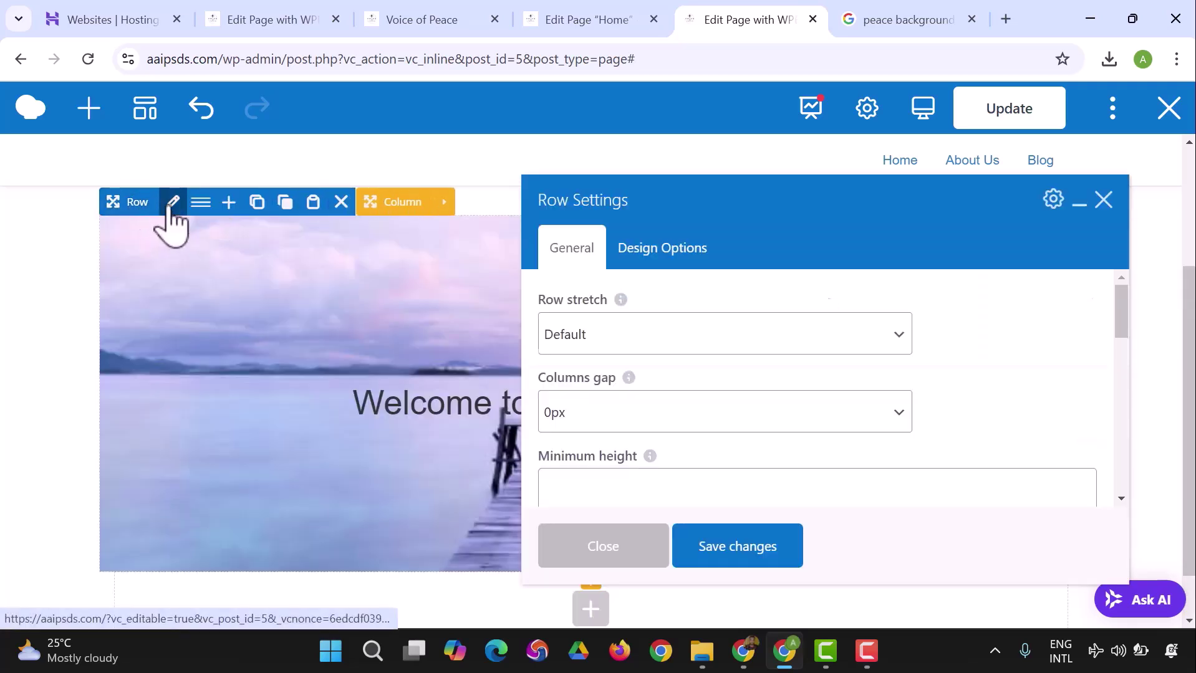
{"action": "scroll", "coordinate": [1046, 380], "scroll_direction": "down", "scroll_amount": 5}
{"action": "scroll", "coordinate": [764, 316], "scroll_direction": "up", "scroll_amount": 3}
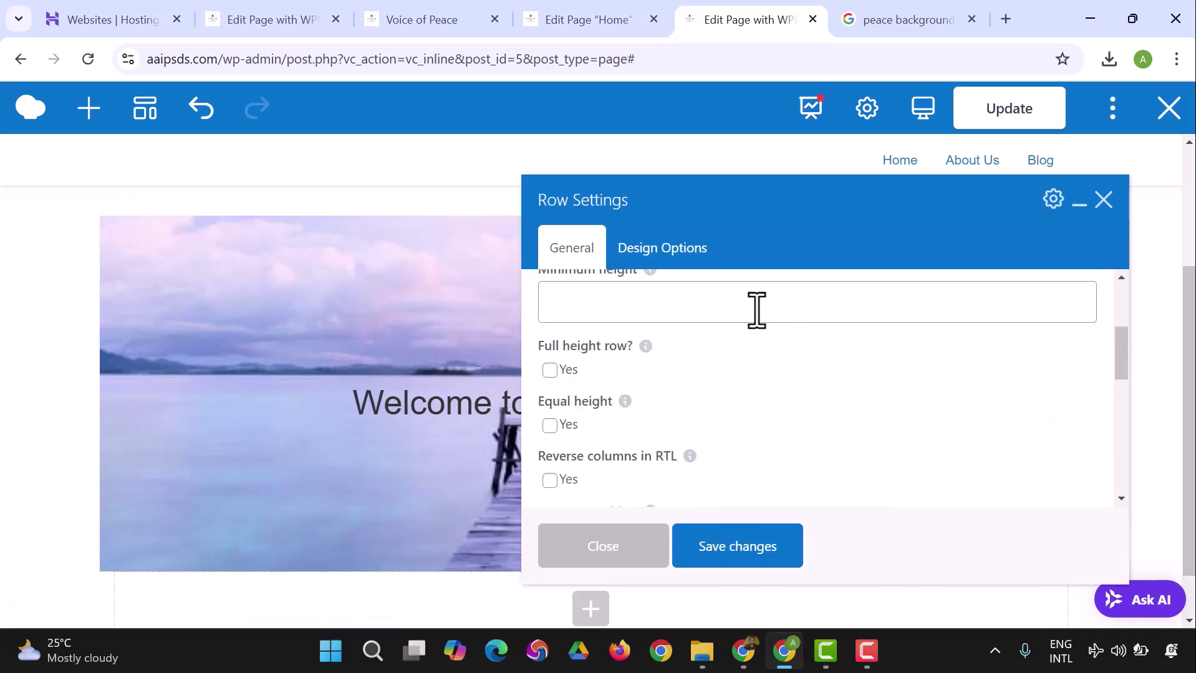
{"action": "left_click", "coordinate": [689, 248]}
{"action": "scroll", "coordinate": [907, 427], "scroll_direction": "down", "scroll_amount": 5}
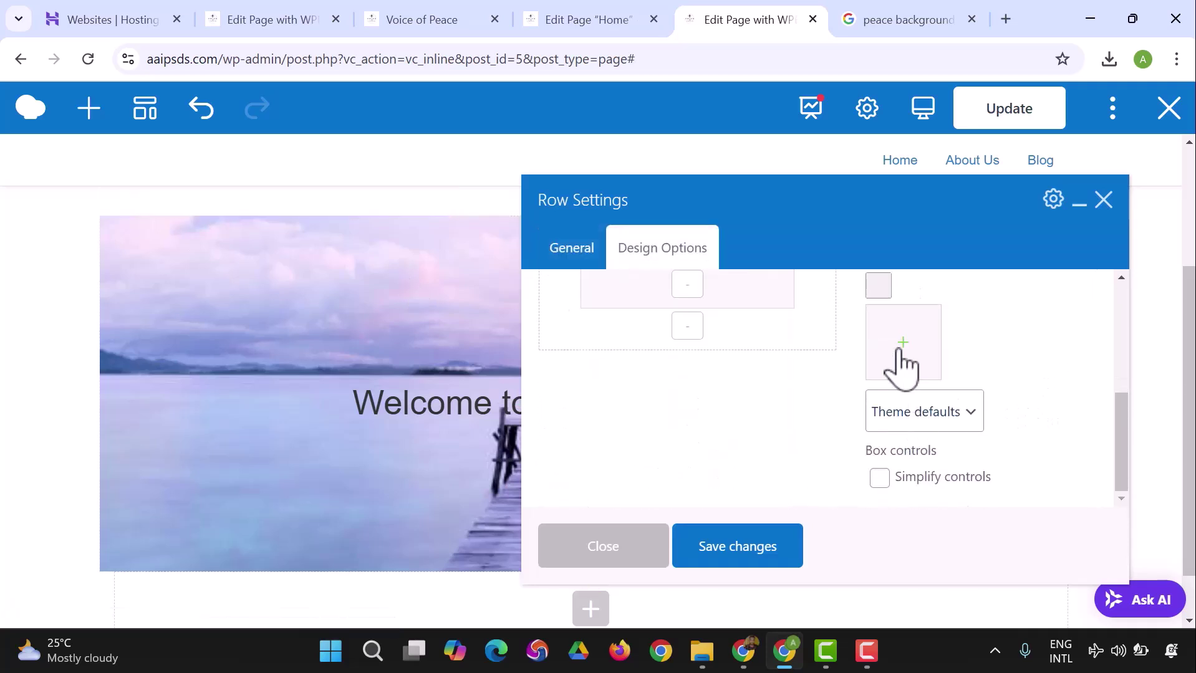
{"action": "left_click", "coordinate": [902, 368]}
{"action": "left_click", "coordinate": [161, 347]}
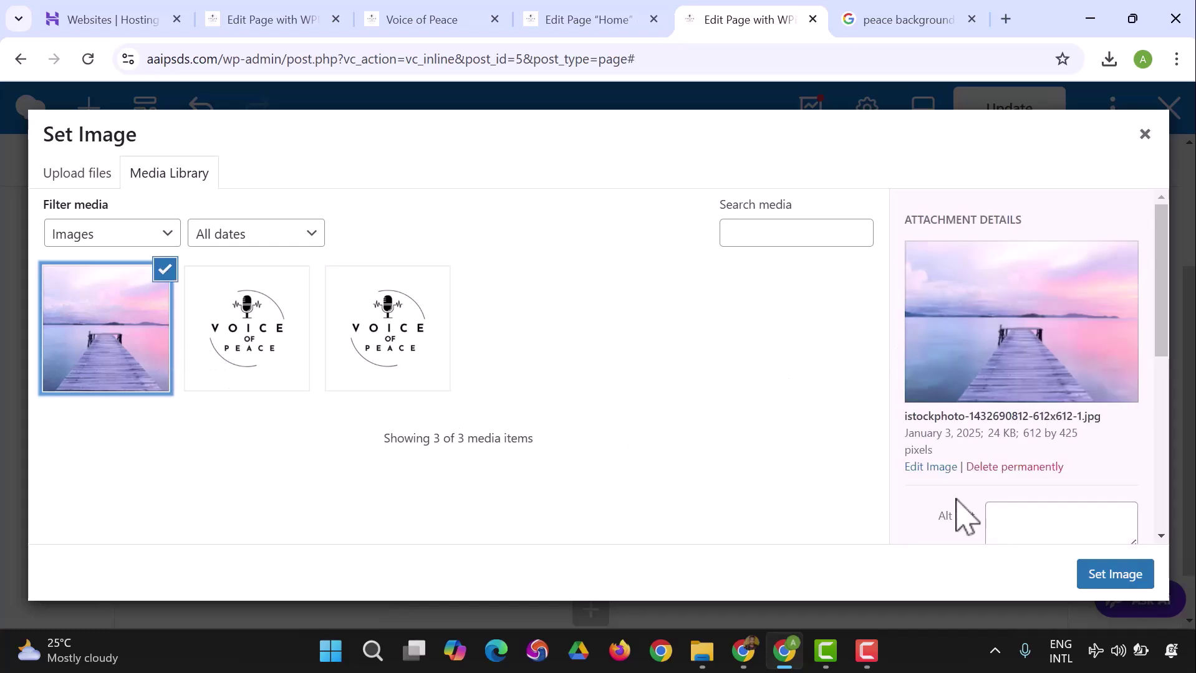
{"action": "left_click", "coordinate": [1114, 574]}
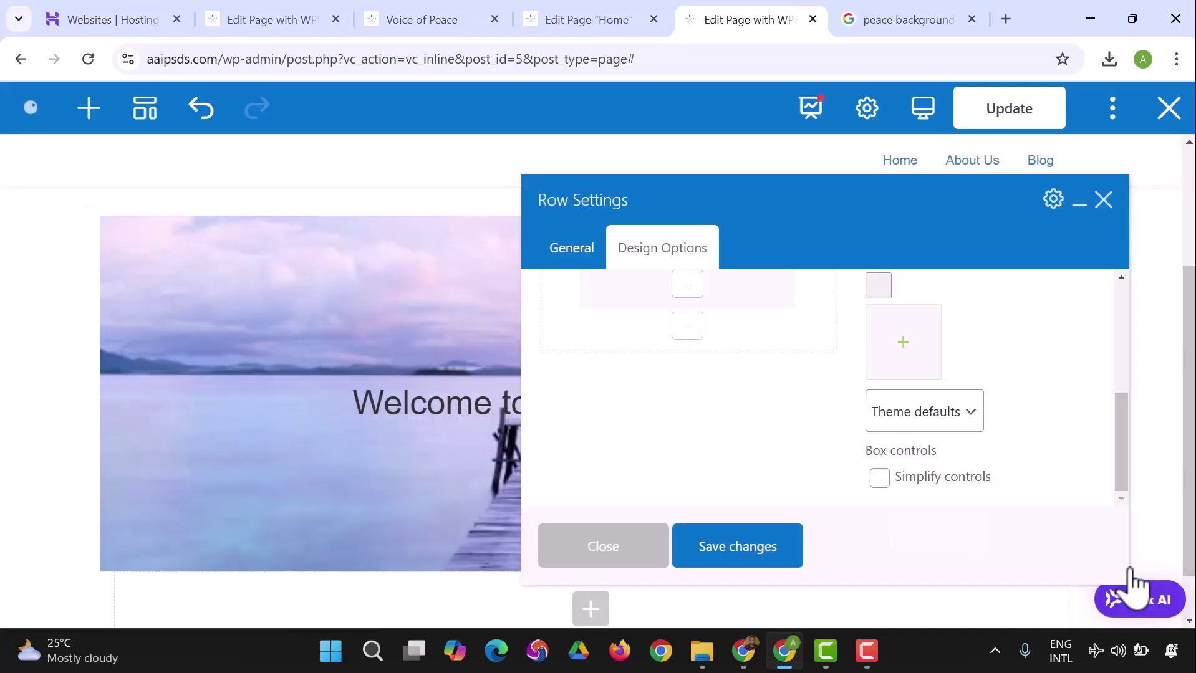
{"action": "left_click", "coordinate": [790, 562]}
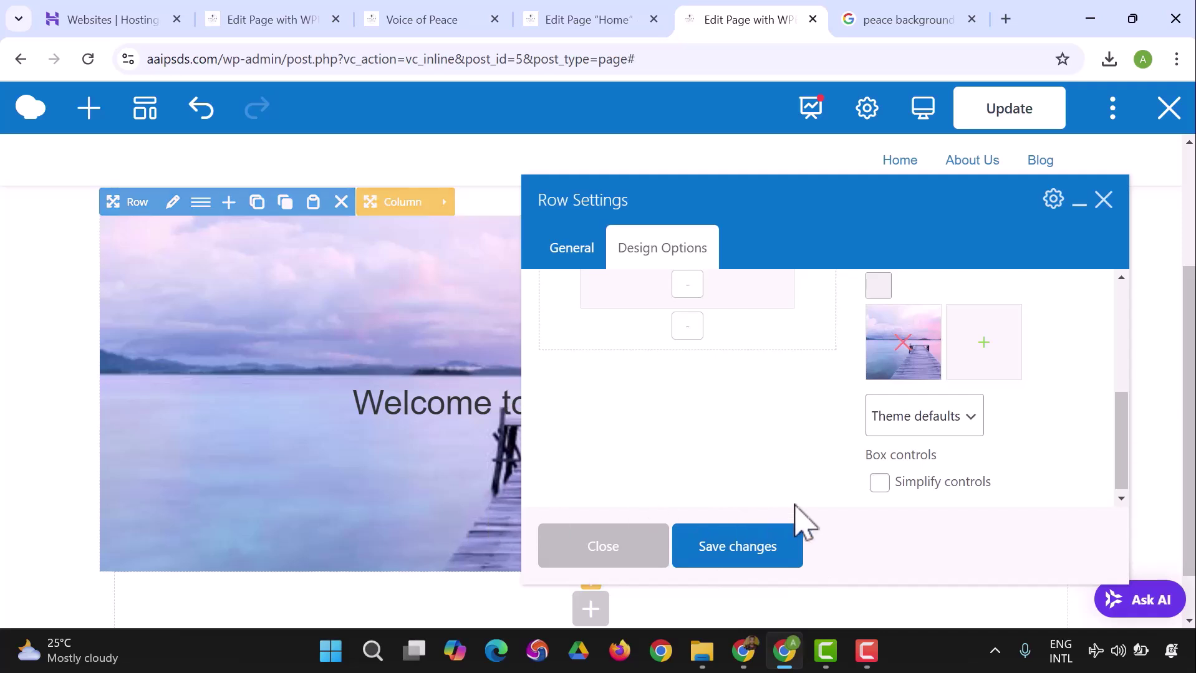
Set the row background size to Cover, save, and close the row settings.
{"action": "scroll", "coordinate": [944, 464], "scroll_direction": "up", "scroll_amount": 1}
{"action": "scroll", "coordinate": [945, 477], "scroll_direction": "down", "scroll_amount": 1}
{"action": "left_click", "coordinate": [929, 423]}
{"action": "left_click", "coordinate": [910, 474]}
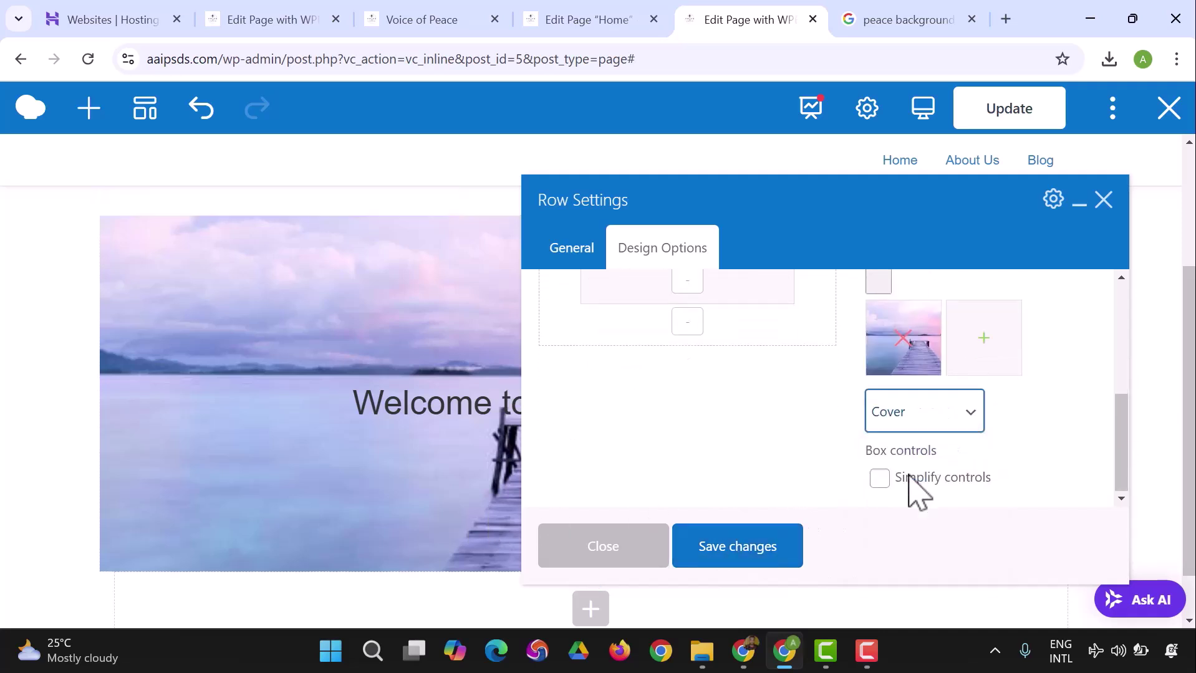
{"action": "left_click", "coordinate": [748, 549]}
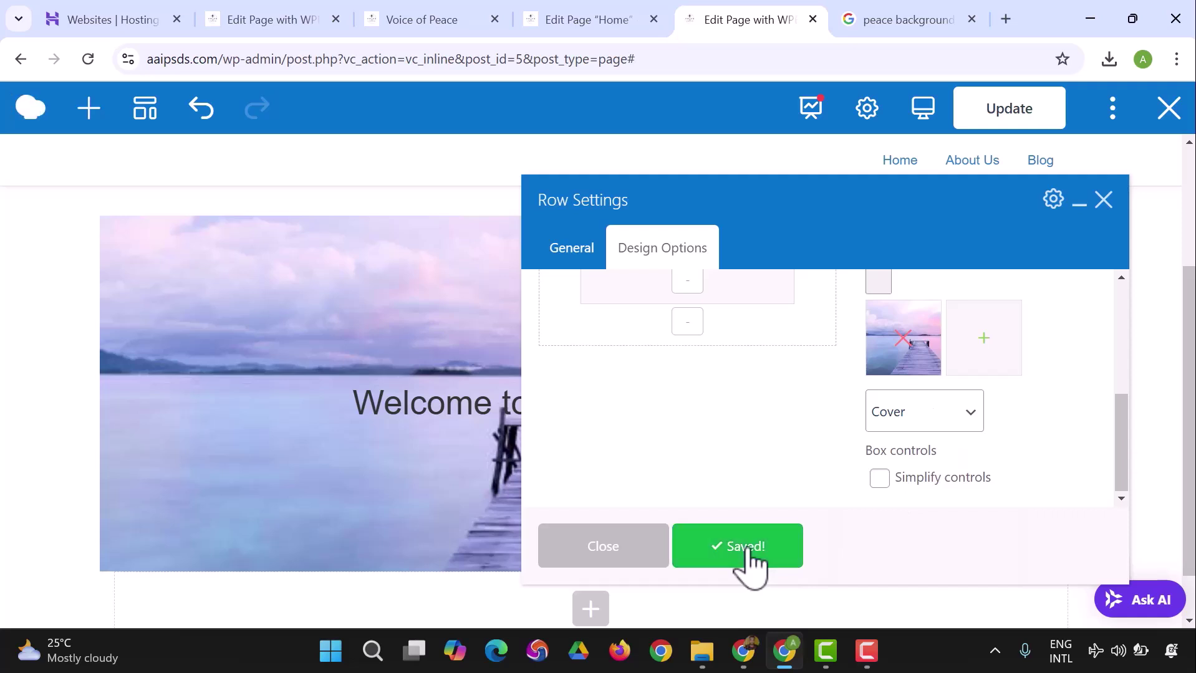
{"action": "left_click", "coordinate": [626, 550]}
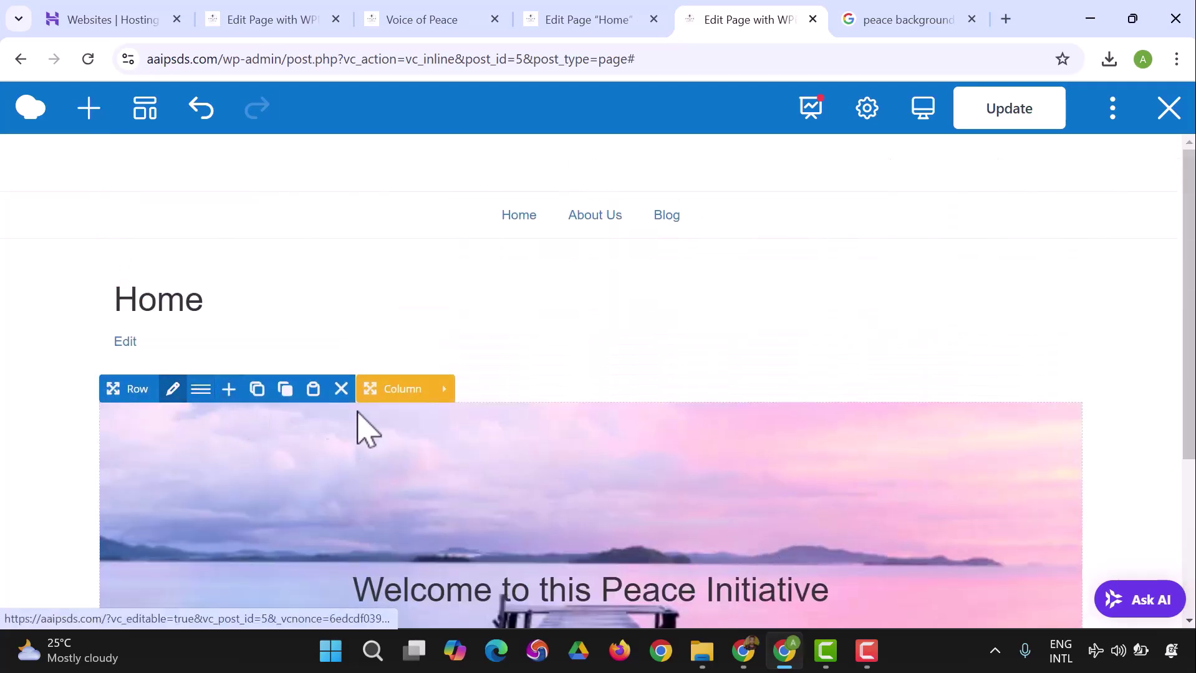
Update the Home page and reload the live site to confirm the pier banner and welcome heading.
{"action": "scroll", "coordinate": [515, 463], "scroll_direction": "down", "scroll_amount": 3}
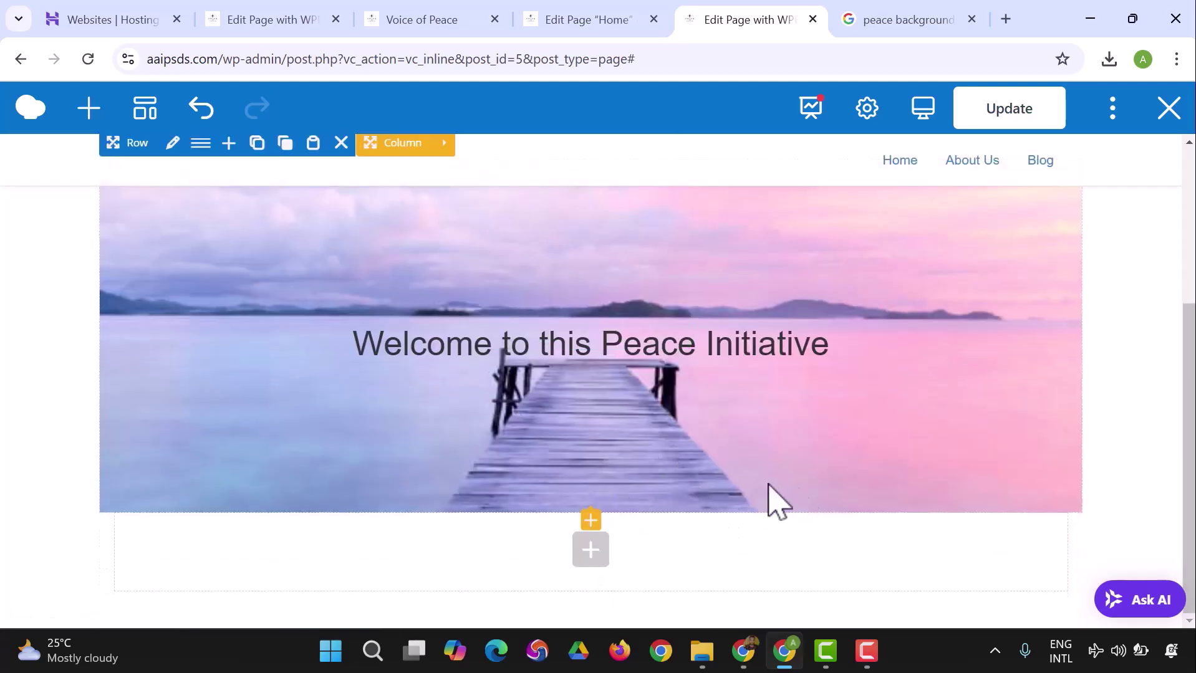
{"action": "left_click", "coordinate": [1011, 116]}
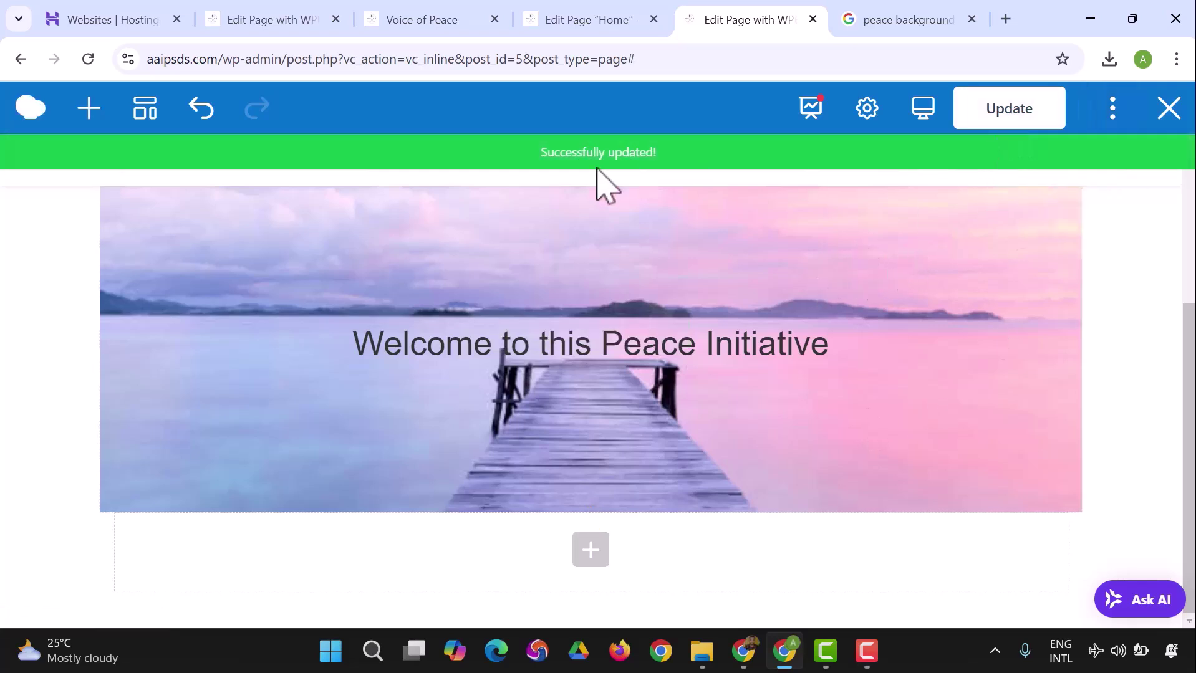
{"action": "left_click", "coordinate": [595, 22]}
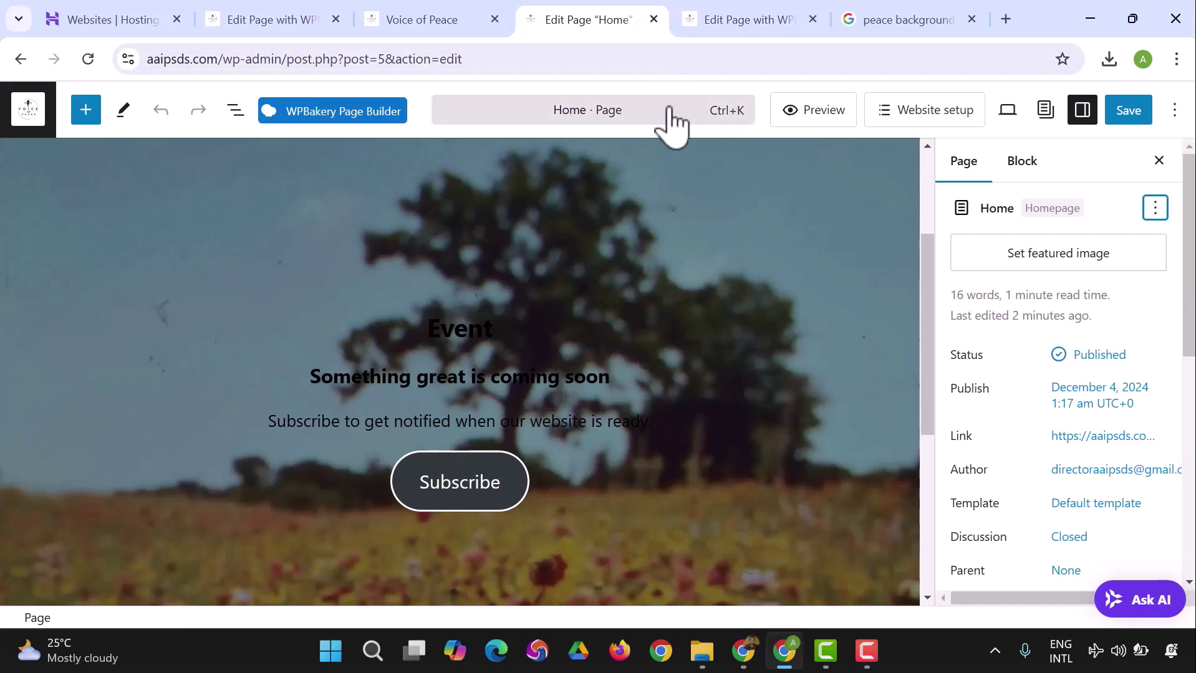
{"action": "left_click", "coordinate": [417, 22]}
{"action": "left_click", "coordinate": [88, 58]}
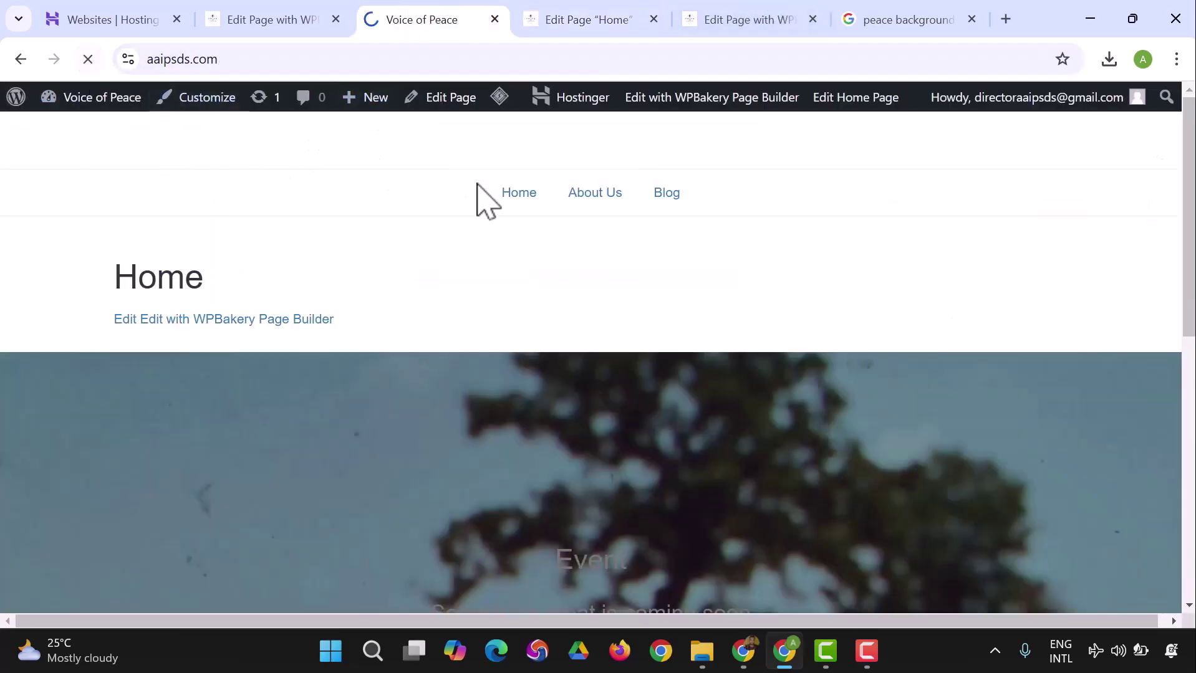
{"action": "scroll", "coordinate": [386, 293], "scroll_direction": "down", "scroll_amount": 2}
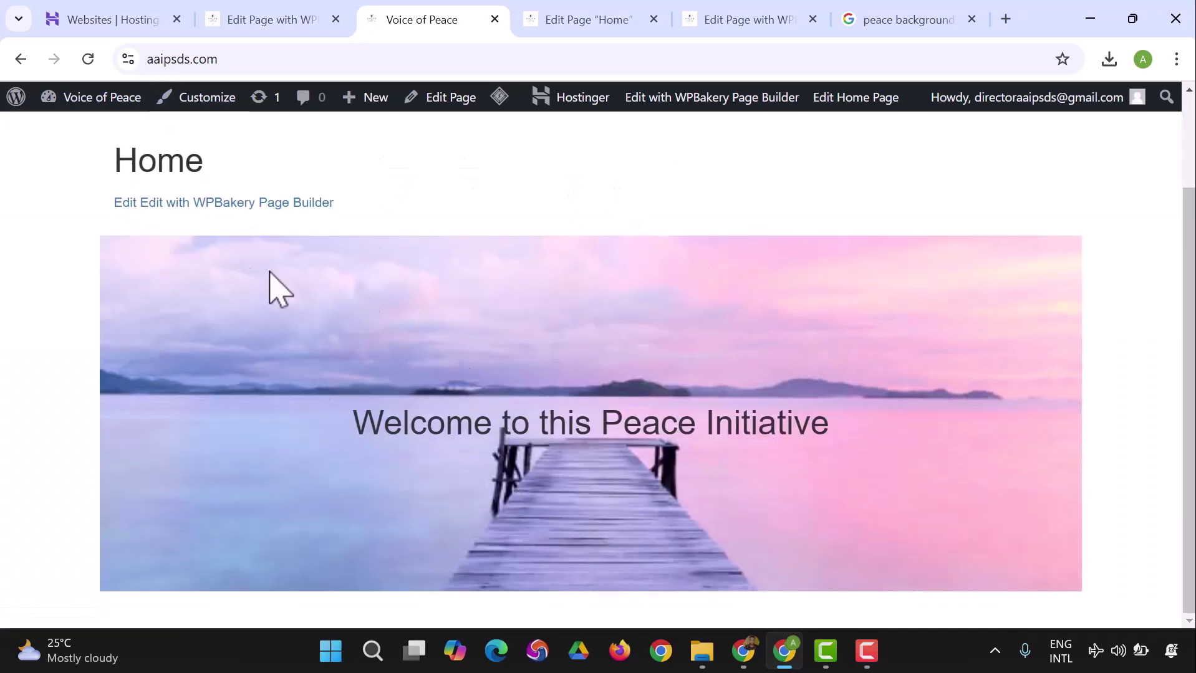
{"action": "left_click", "coordinate": [769, 24]}
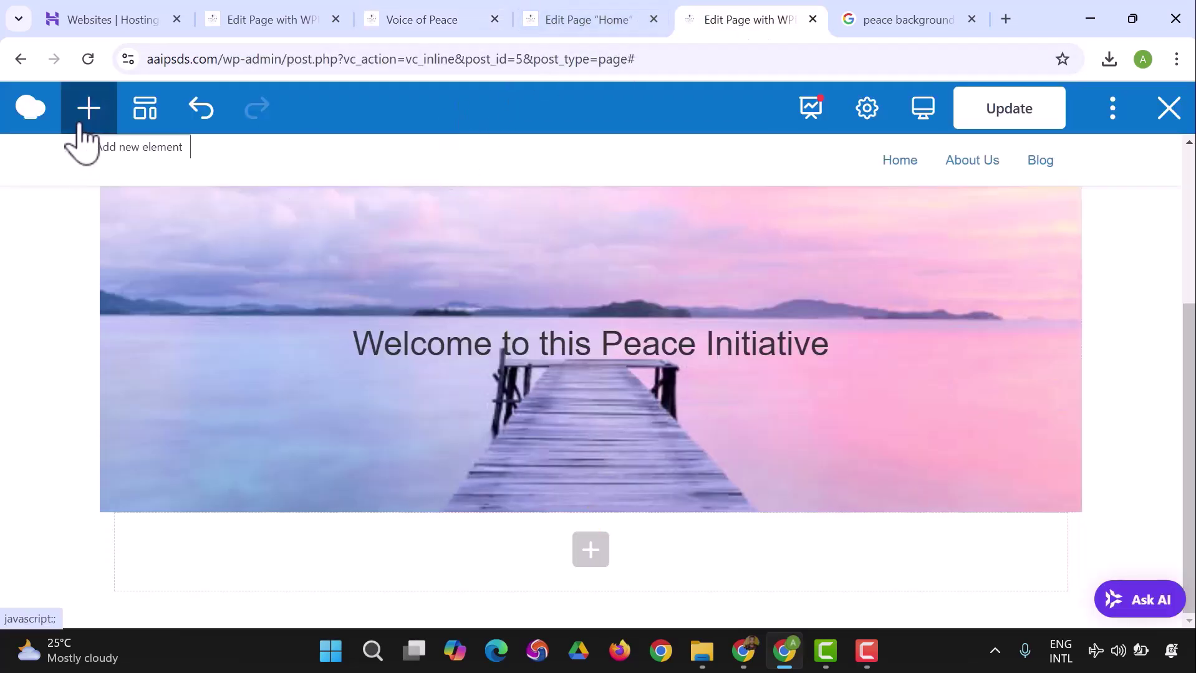
Return to the page editor and close the extra page builder website tab.
{"action": "left_click", "coordinate": [39, 116]}
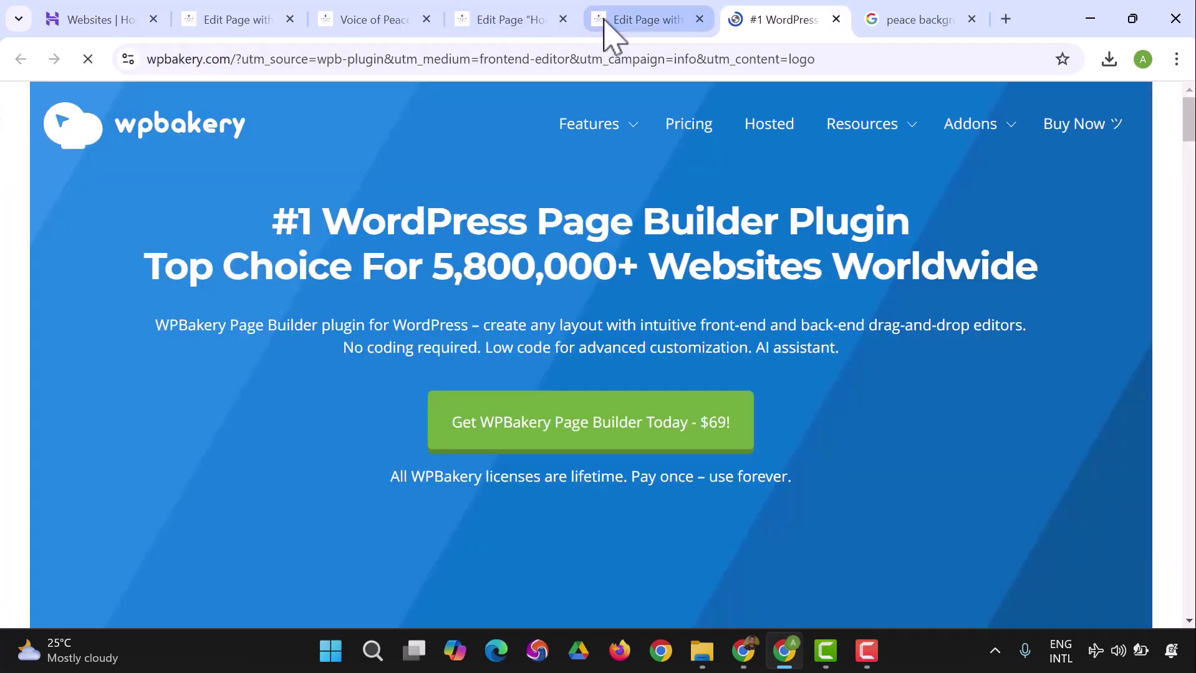
{"action": "left_click", "coordinate": [616, 22]}
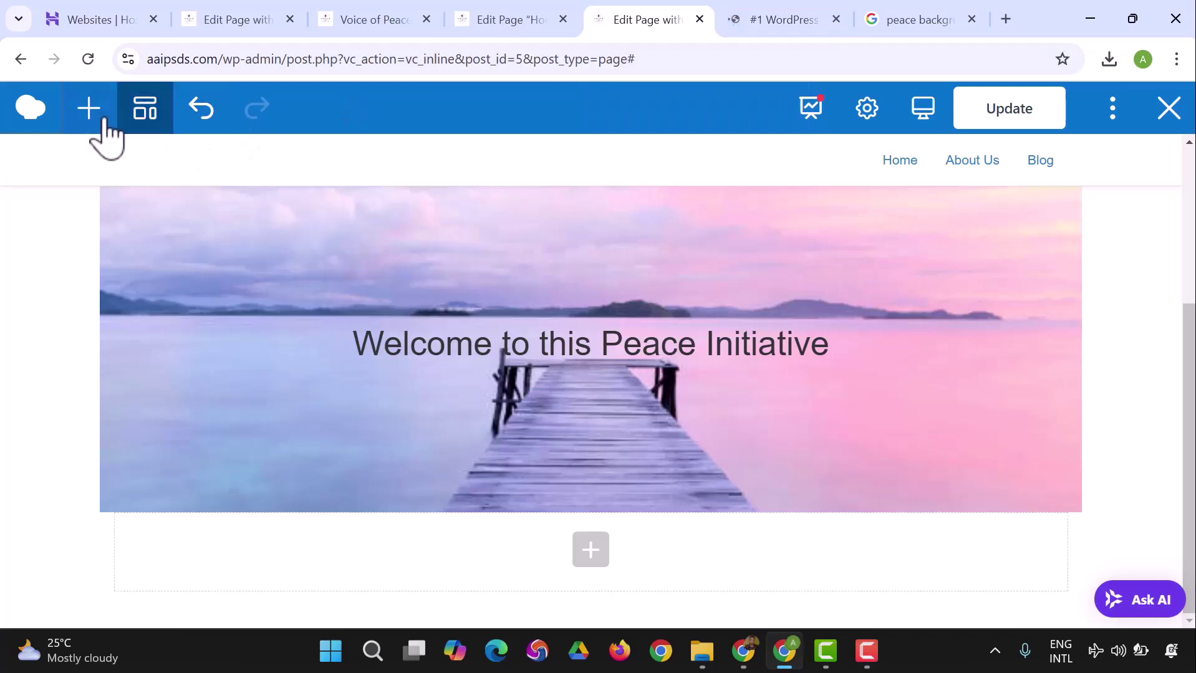
{"action": "left_click", "coordinate": [737, 25]}
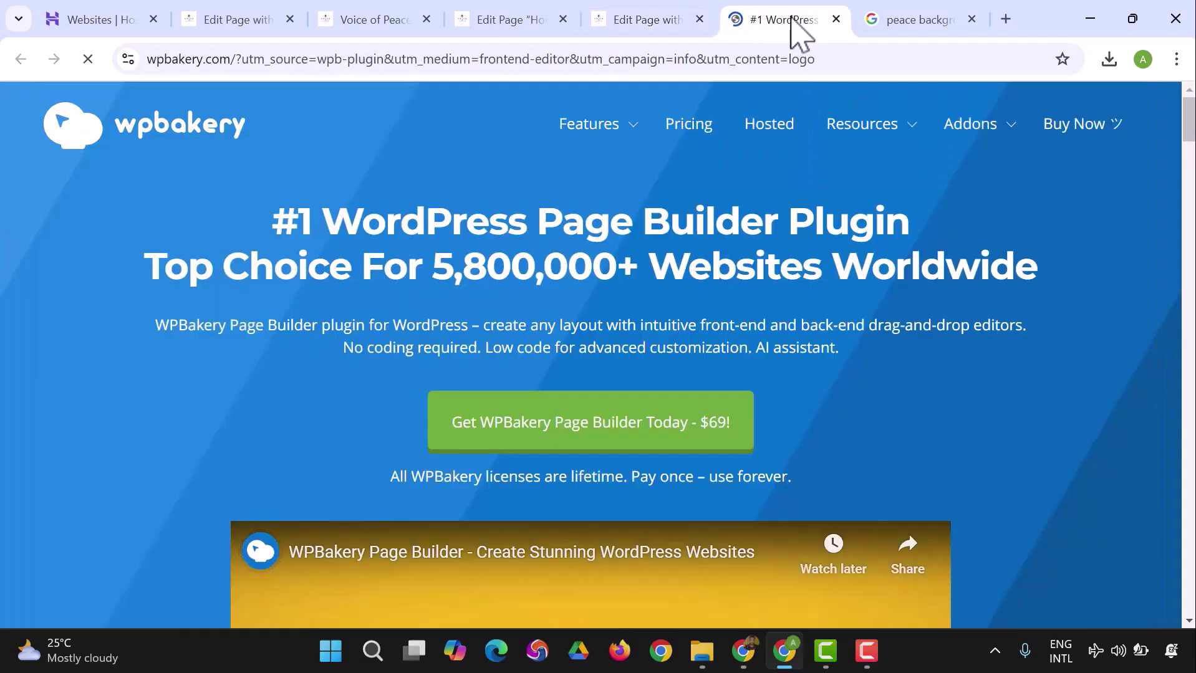
{"action": "left_click", "coordinate": [836, 19]}
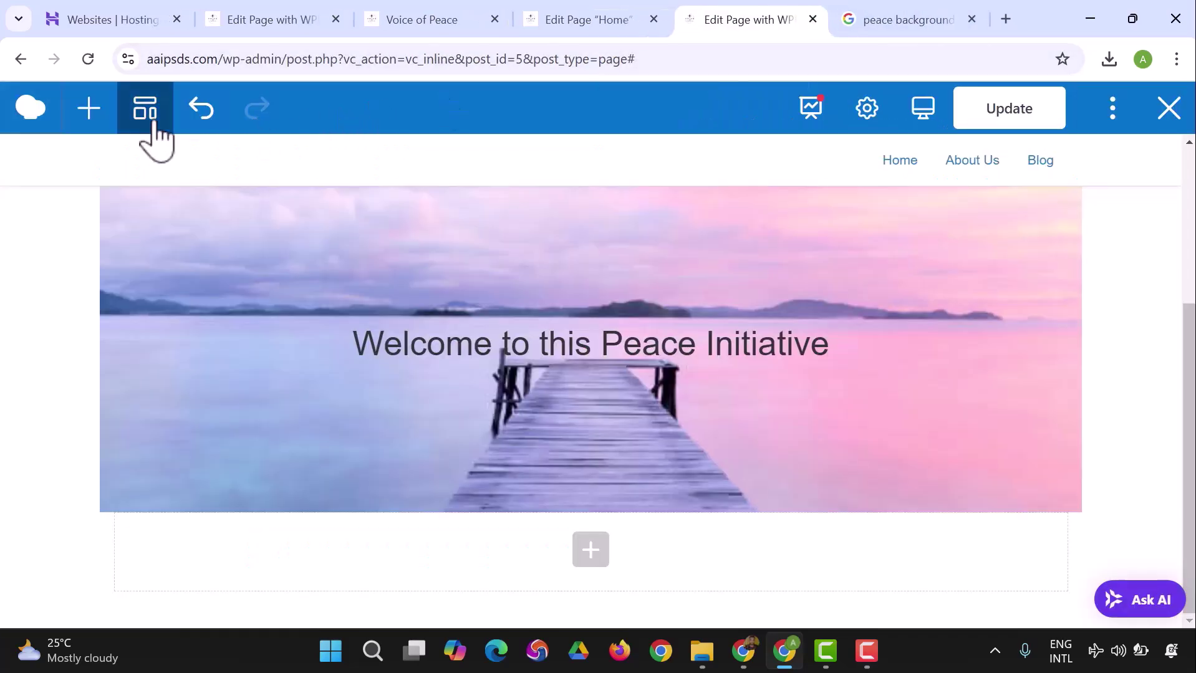
Open the Templates panel, view the Template library, then close the panel.
{"action": "left_click", "coordinate": [153, 122]}
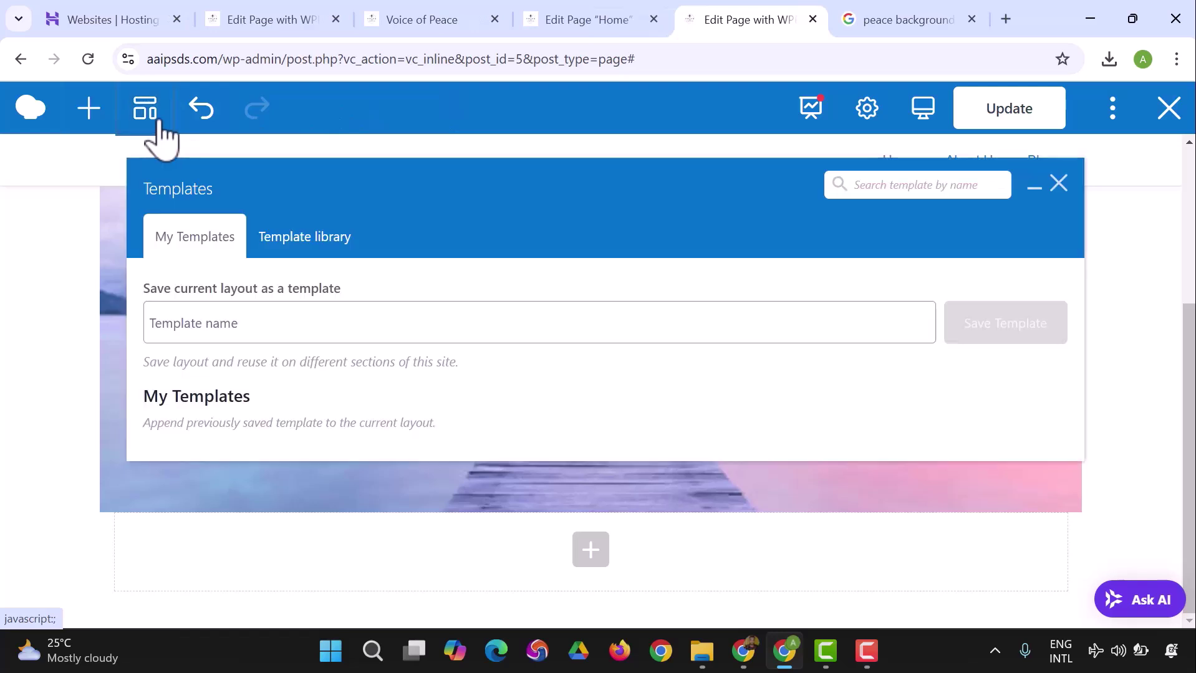
{"action": "left_click", "coordinate": [304, 240]}
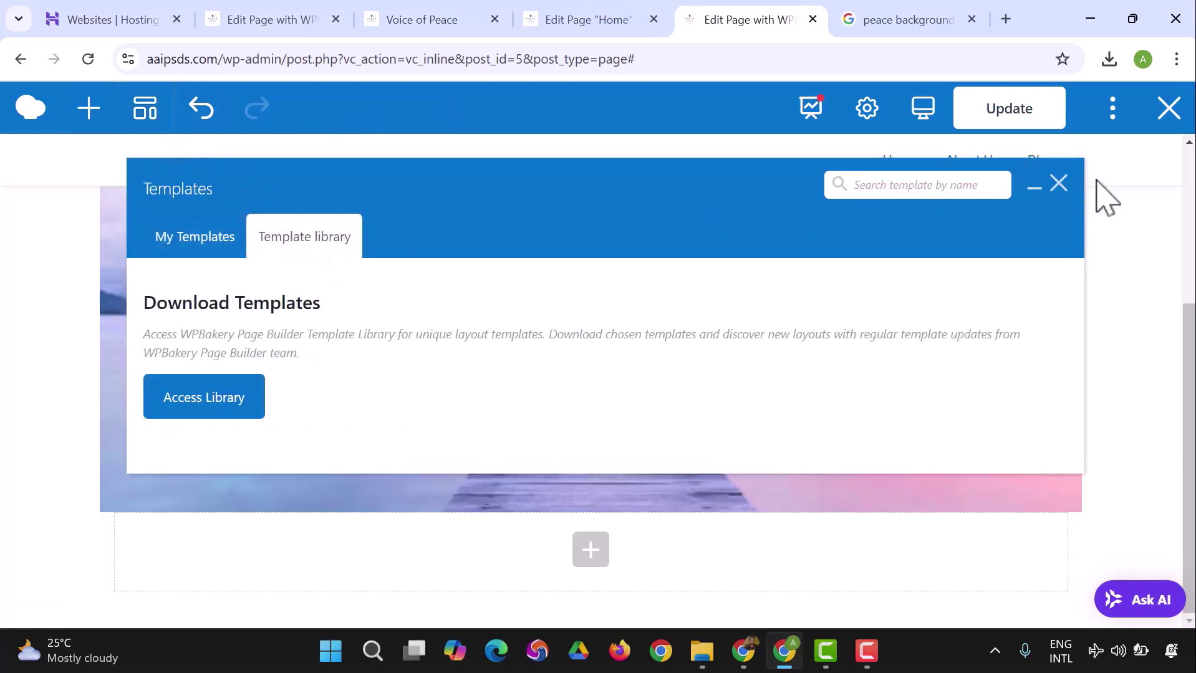
{"action": "left_click", "coordinate": [1058, 185]}
{"action": "scroll", "coordinate": [685, 449], "scroll_direction": "up", "scroll_amount": 3}
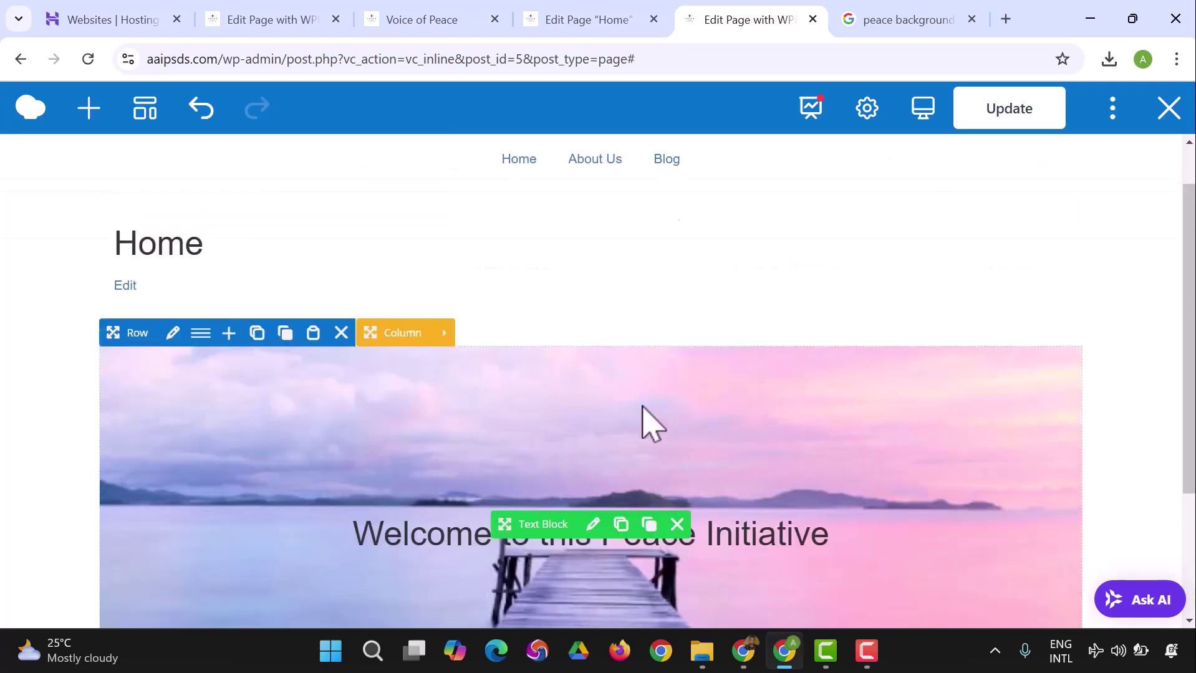
{"action": "scroll", "coordinate": [649, 424], "scroll_direction": "up", "scroll_amount": 1}
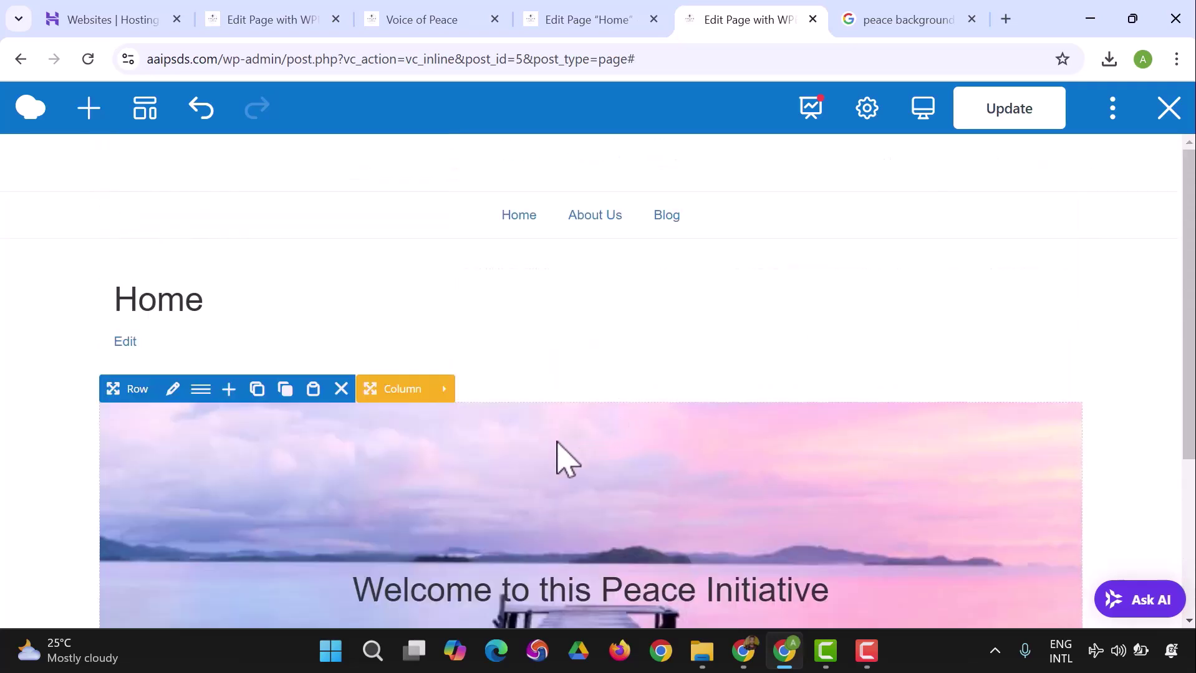
Open the live site's Home page in a new tab from the admin bar, review it, and return to the editor.
{"action": "mouse_move", "coordinate": [209, 416]}
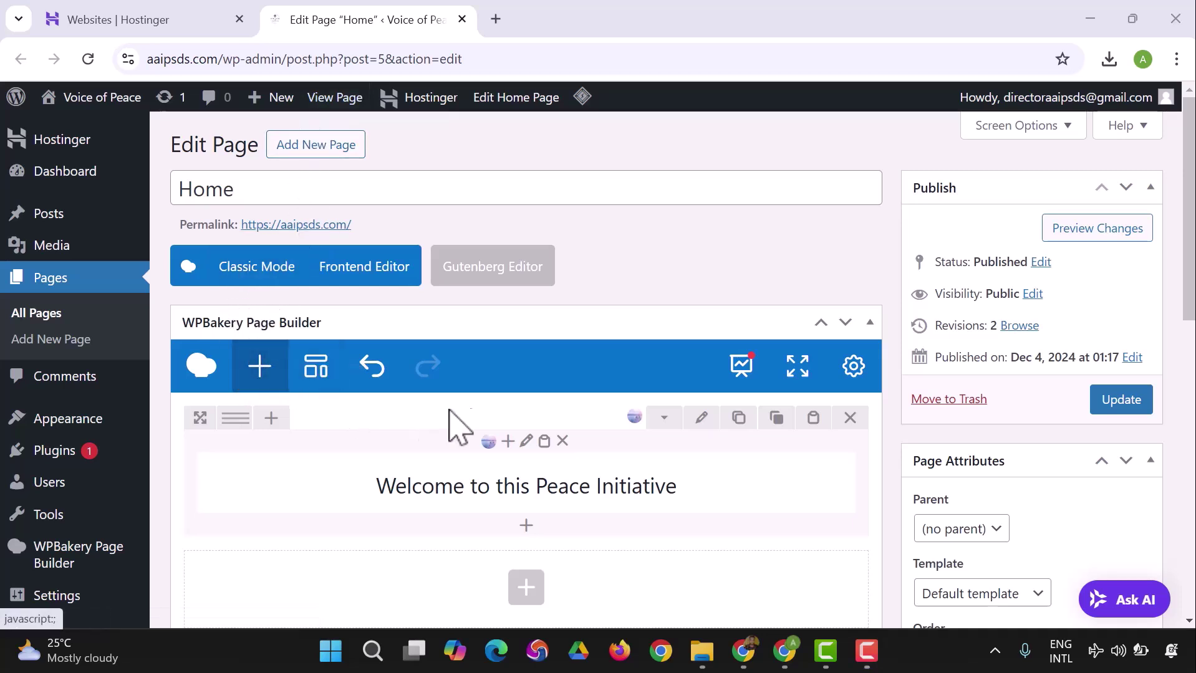
{"action": "mouse_move", "coordinate": [619, 496]}
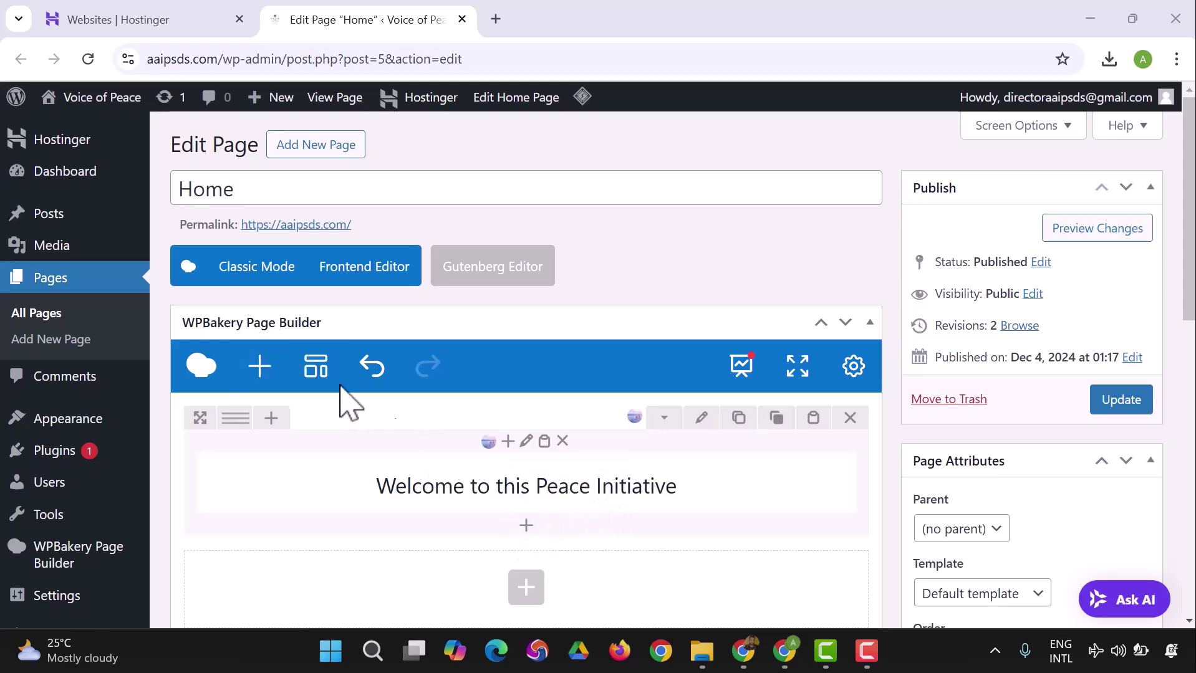
{"action": "right_click", "coordinate": [128, 101]}
{"action": "left_click", "coordinate": [174, 128]}
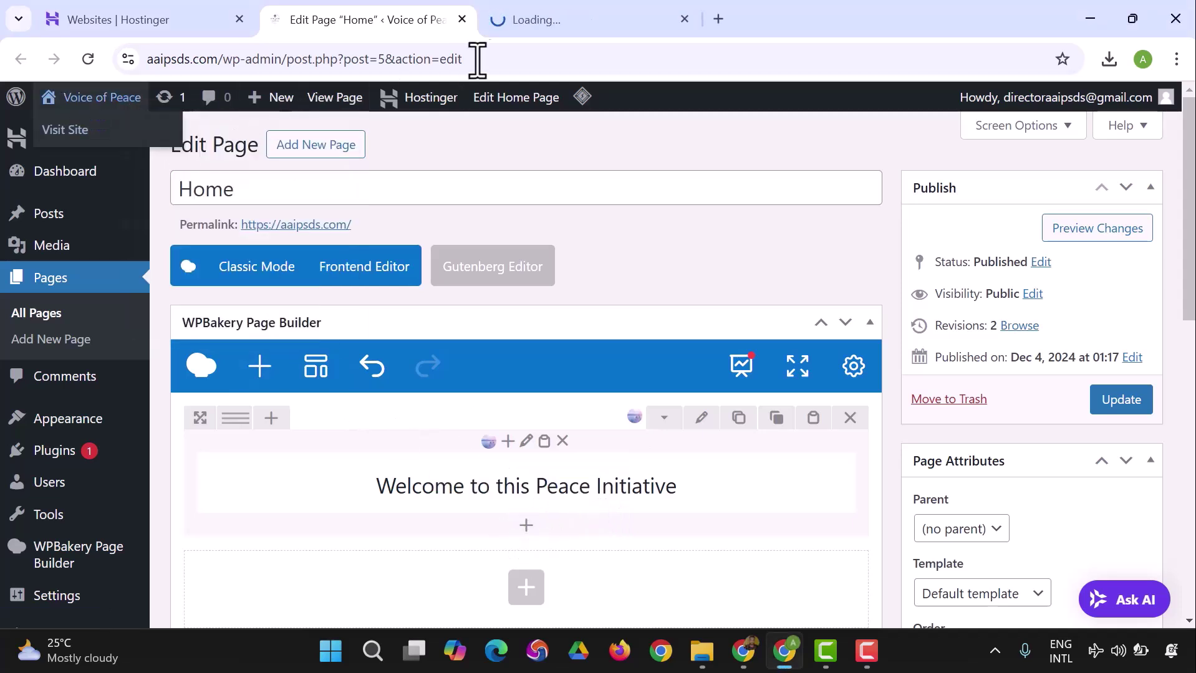
{"action": "scroll", "coordinate": [566, 329], "scroll_direction": "down", "scroll_amount": 2}
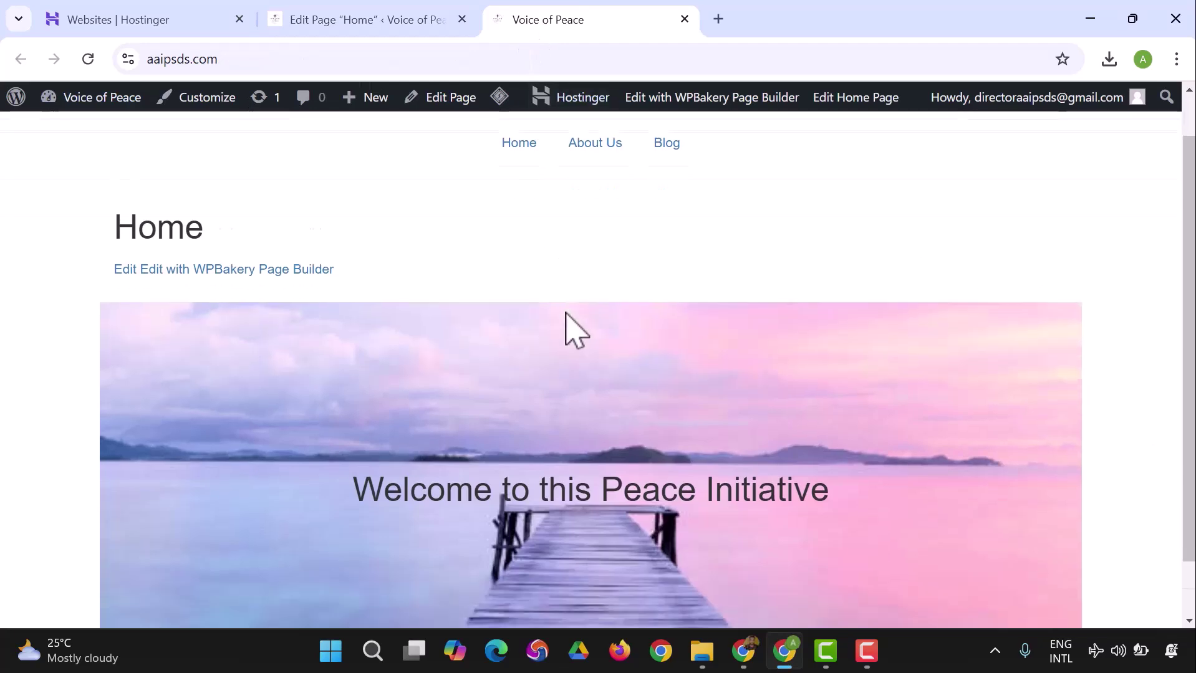
{"action": "scroll", "coordinate": [498, 439], "scroll_direction": "up", "scroll_amount": 2}
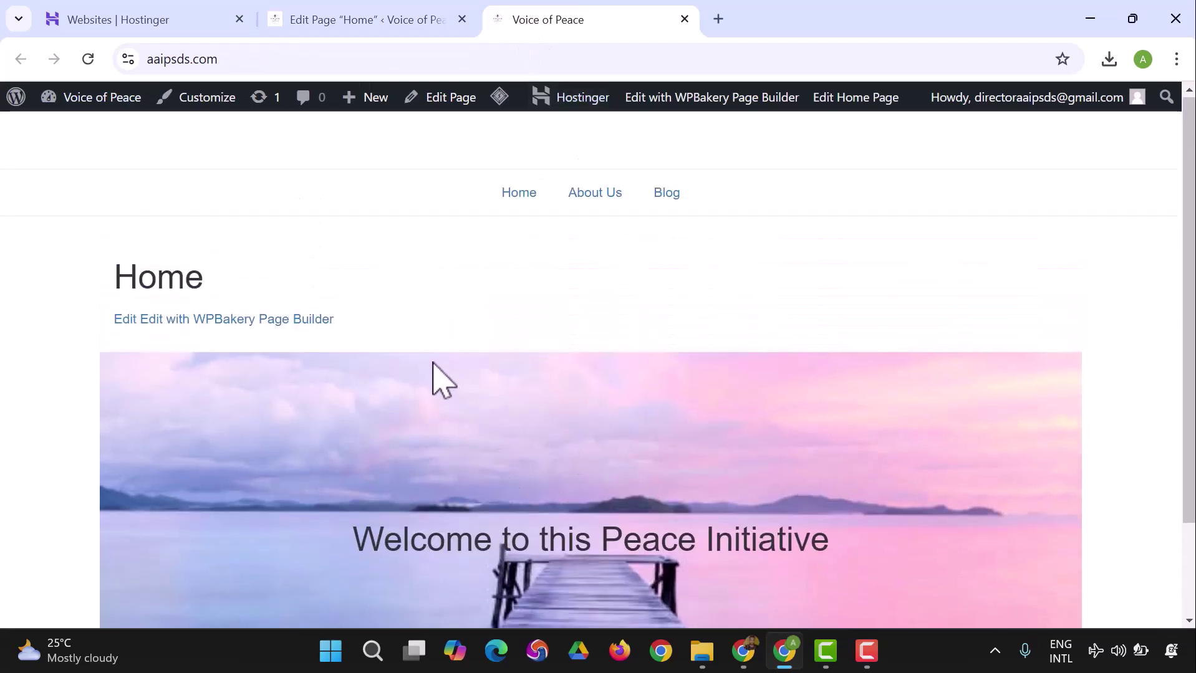
{"action": "left_click", "coordinate": [374, 25]}
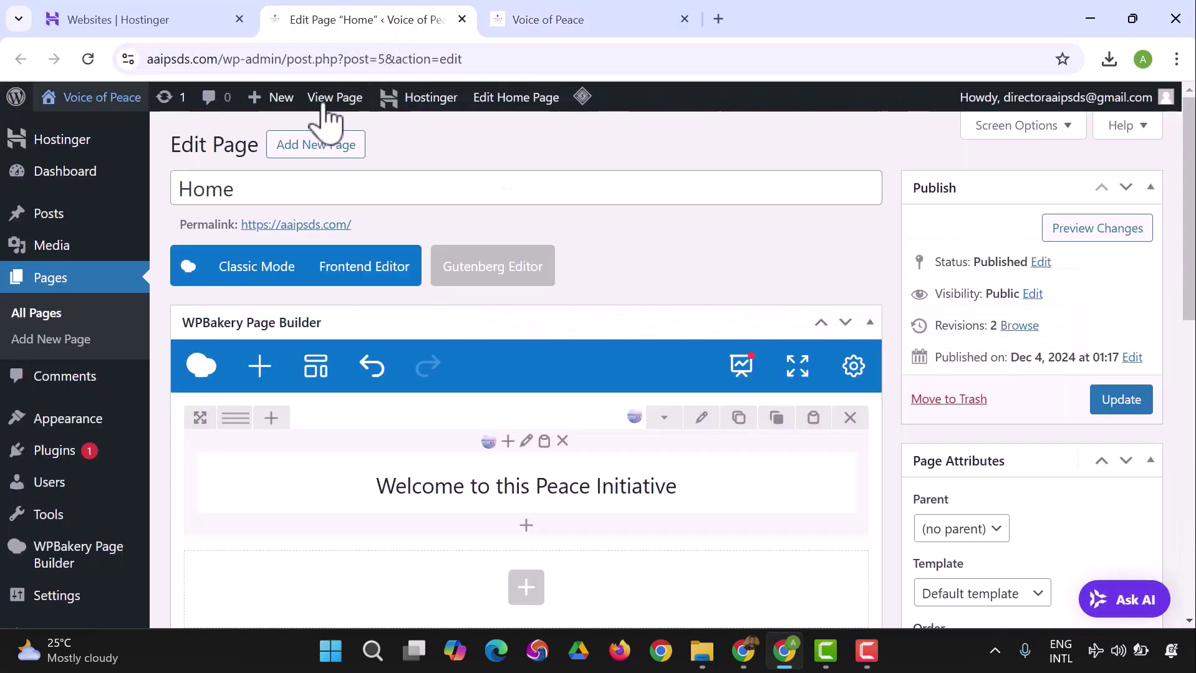
In Appearance > Themes, briefly open Customize, then activate the Twenty Twenty-Five theme.
{"action": "left_click", "coordinate": [86, 429]}
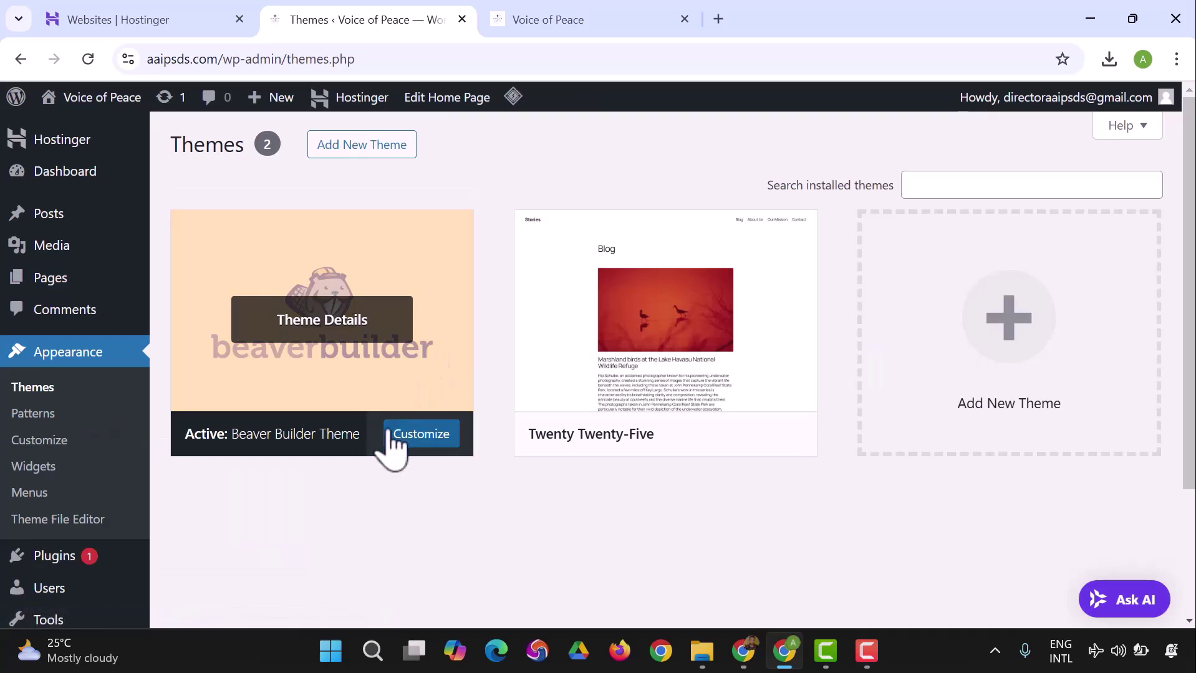
{"action": "left_click", "coordinate": [424, 435]}
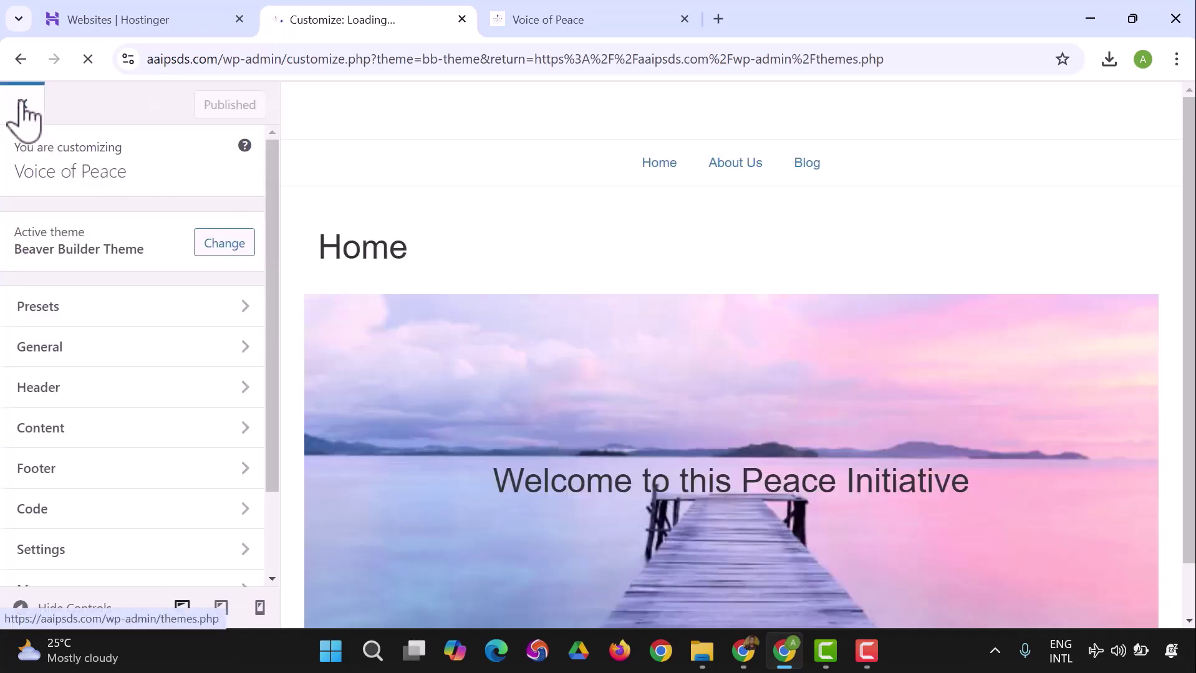
{"action": "left_click", "coordinate": [23, 104]}
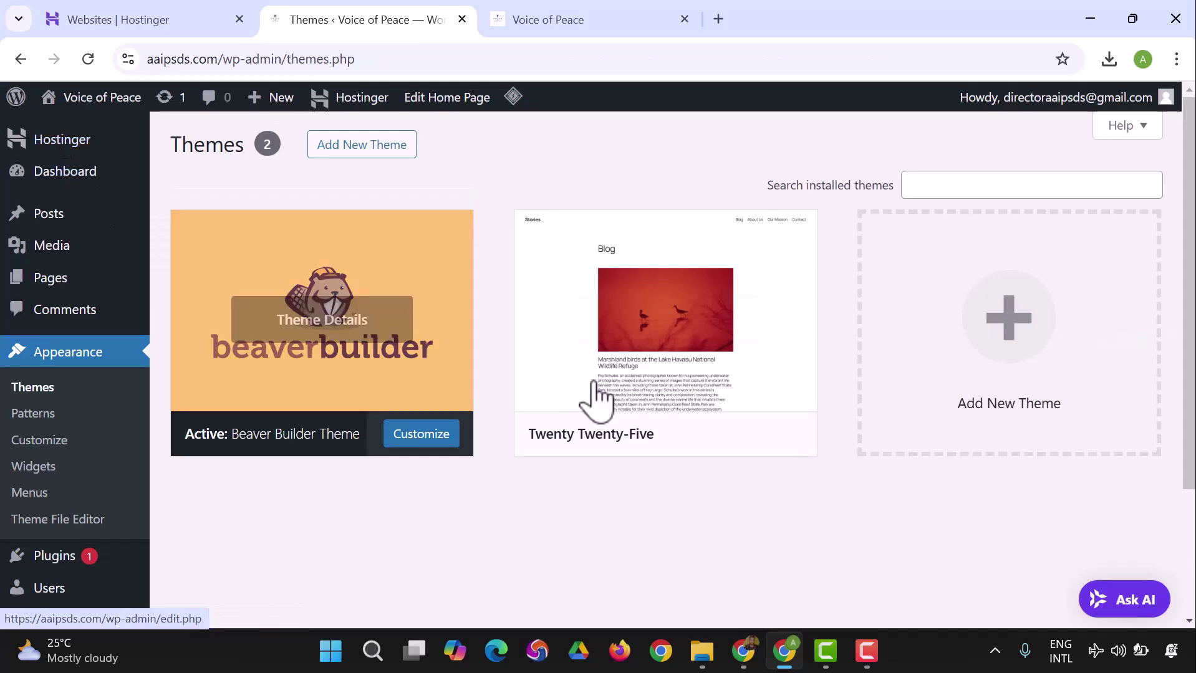
{"action": "left_click", "coordinate": [686, 444]}
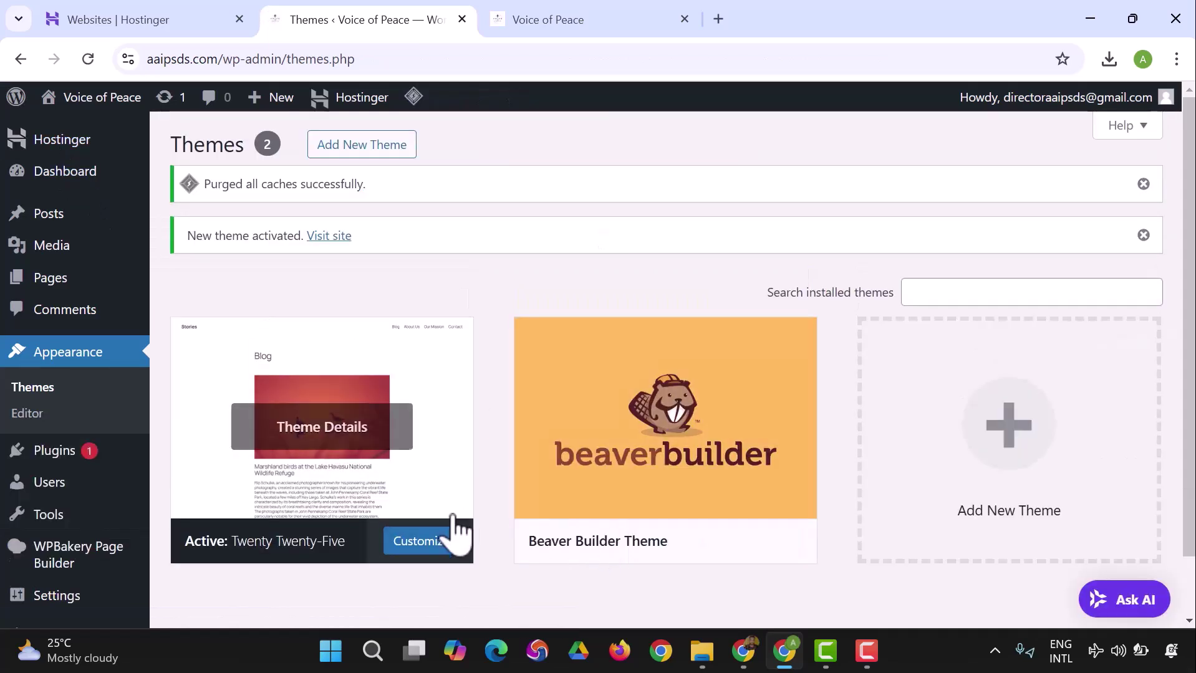
Delete the Beaver Builder Theme from its Theme Details.
{"action": "left_click", "coordinate": [724, 499]}
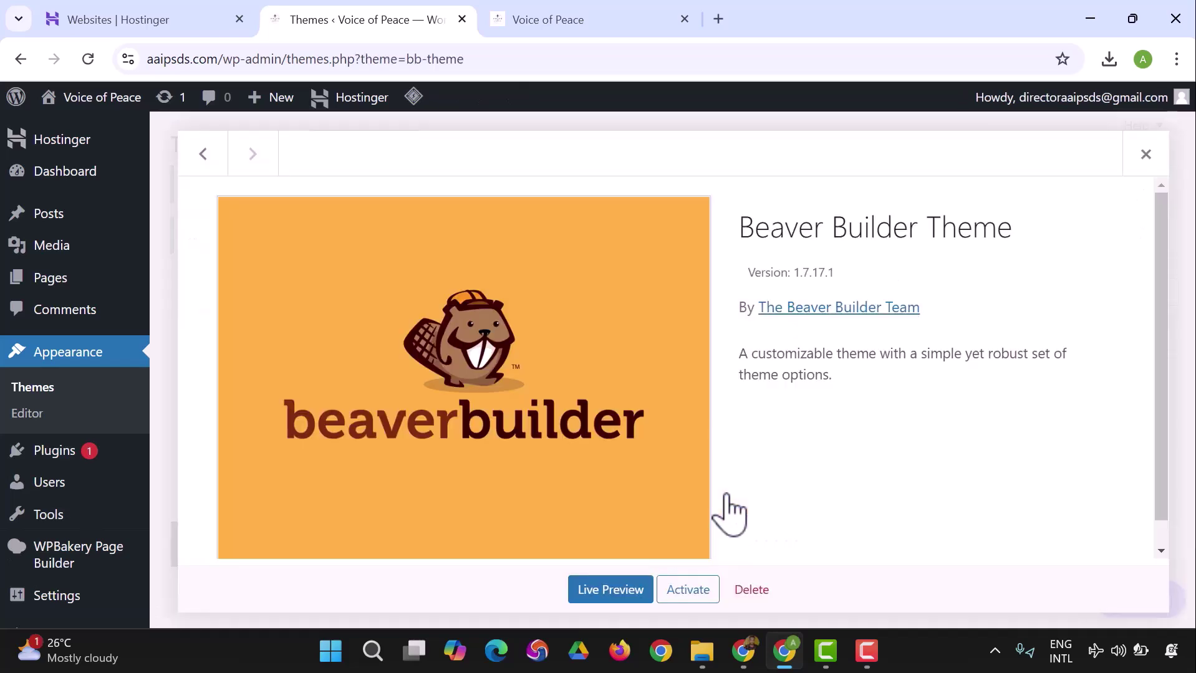
{"action": "left_click", "coordinate": [742, 592]}
{"action": "left_click", "coordinate": [682, 215]}
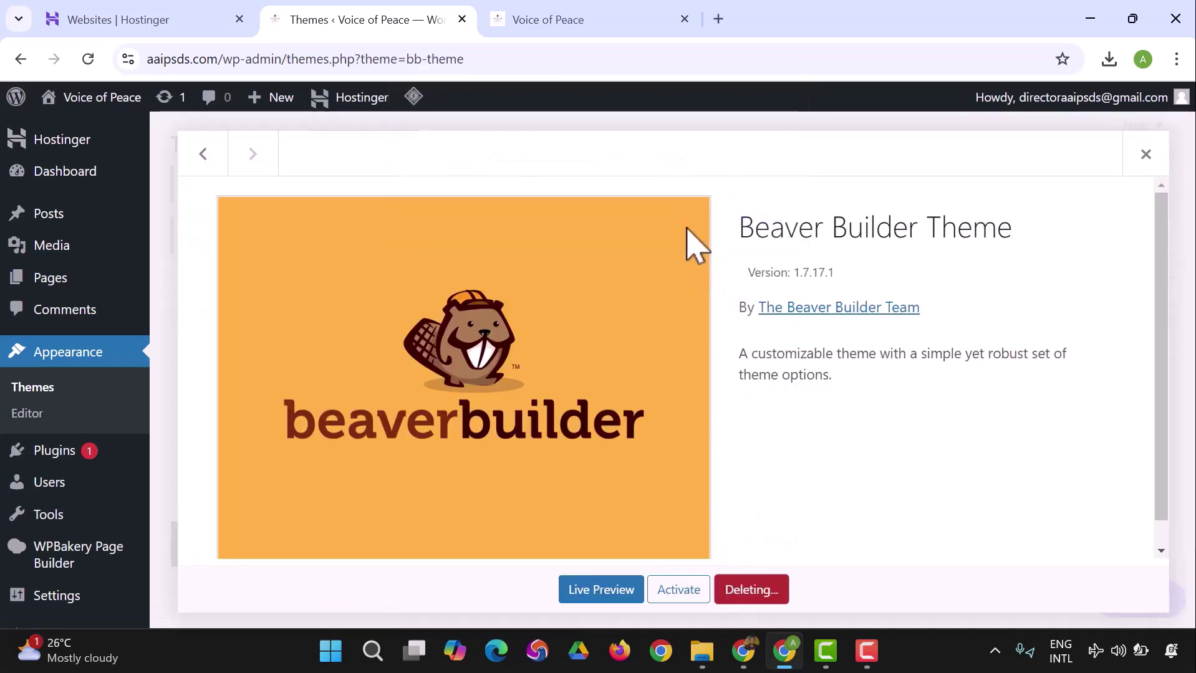
{"action": "scroll", "coordinate": [670, 293], "scroll_direction": "down", "scroll_amount": 5}
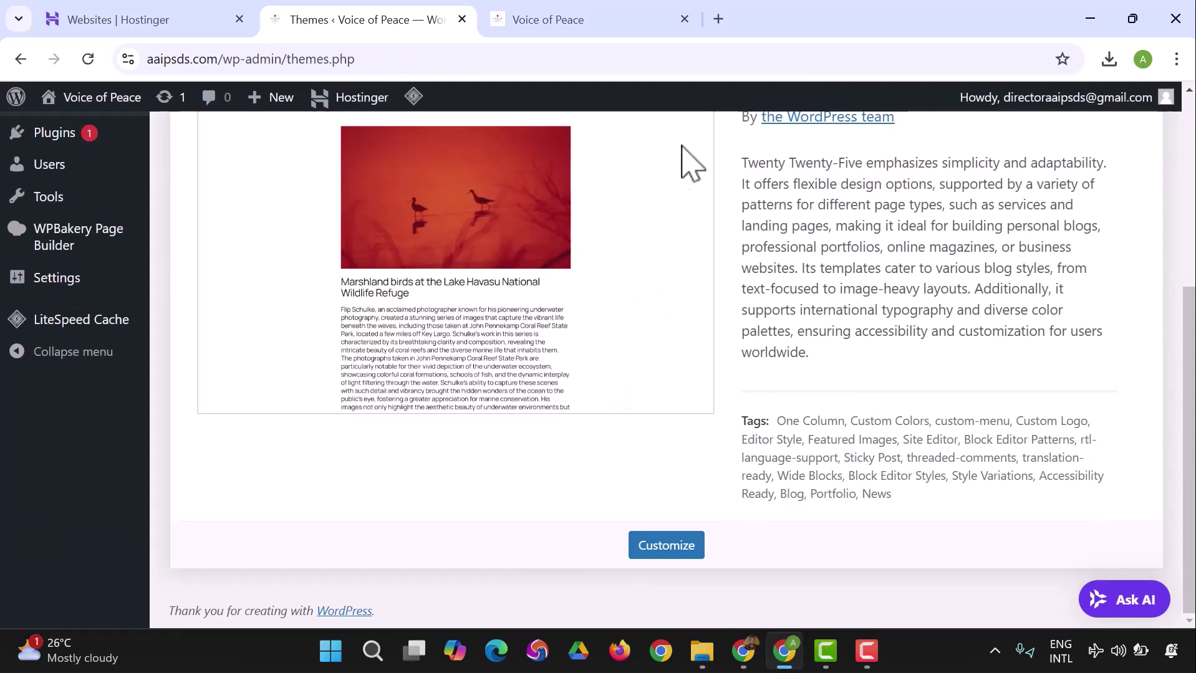
Confirm the live site's footer now shows the Twenty Twenty-Five layout, then return to the themes admin.
{"action": "left_click", "coordinate": [517, 22]}
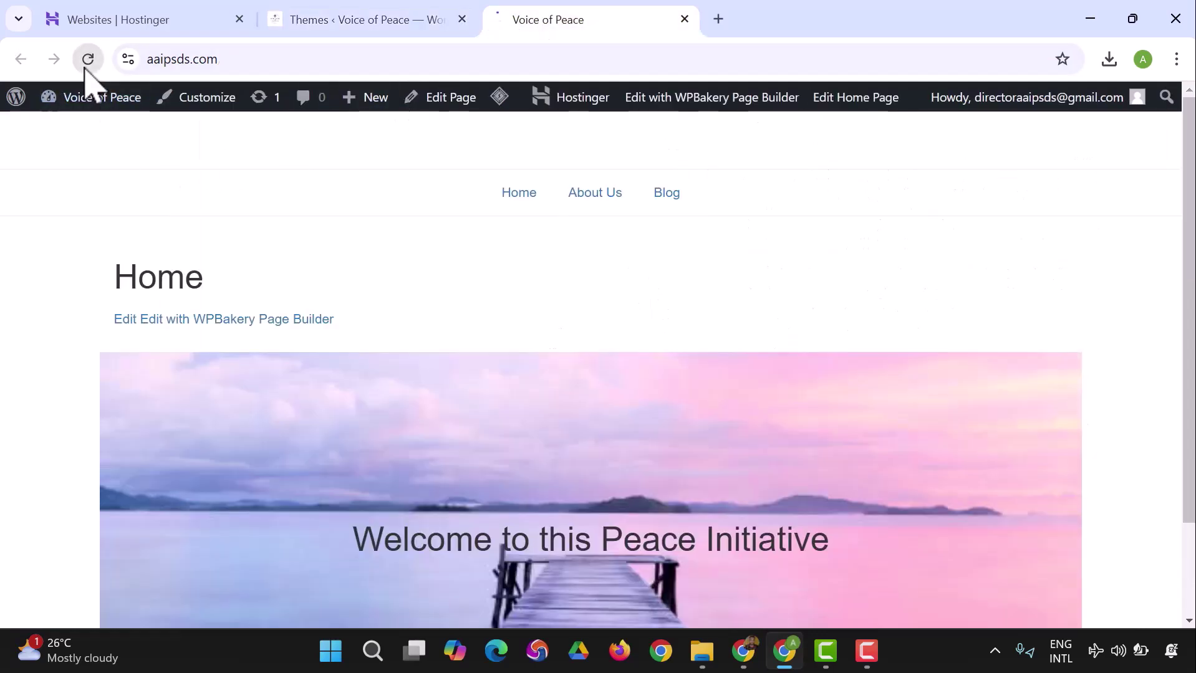
{"action": "scroll", "coordinate": [550, 310], "scroll_direction": "down", "scroll_amount": 4}
{"action": "scroll", "coordinate": [552, 296], "scroll_direction": "up", "scroll_amount": 1}
{"action": "scroll", "coordinate": [552, 305], "scroll_direction": "down", "scroll_amount": 6}
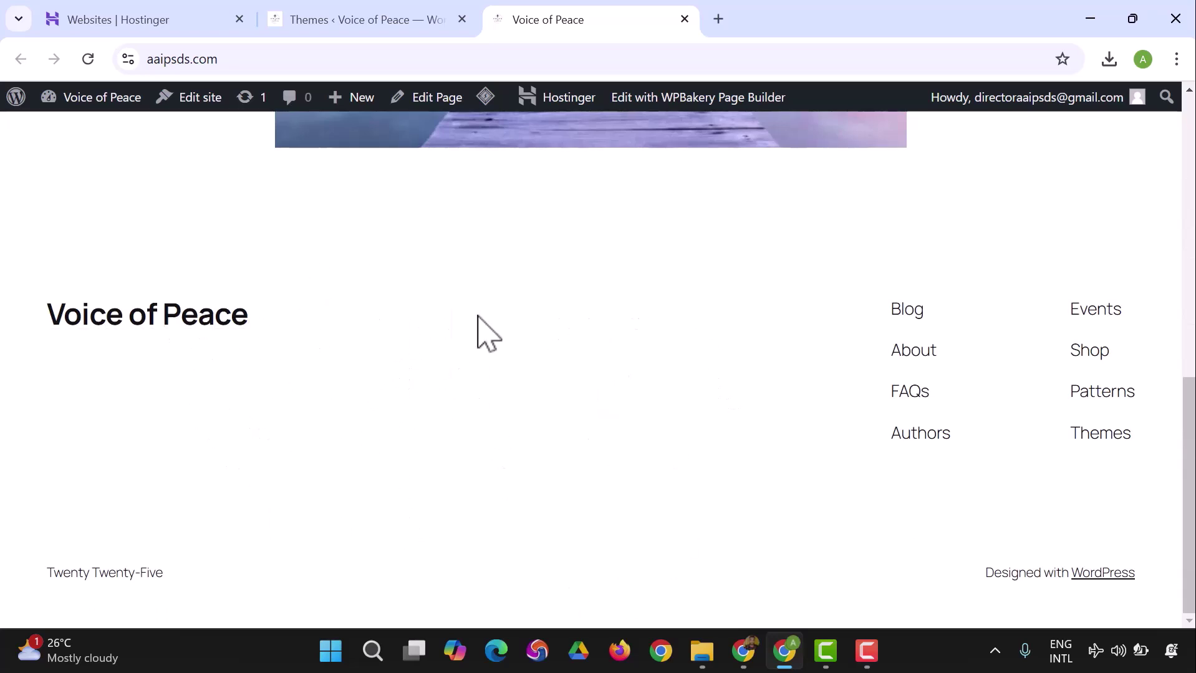
{"action": "left_click", "coordinate": [371, 27]}
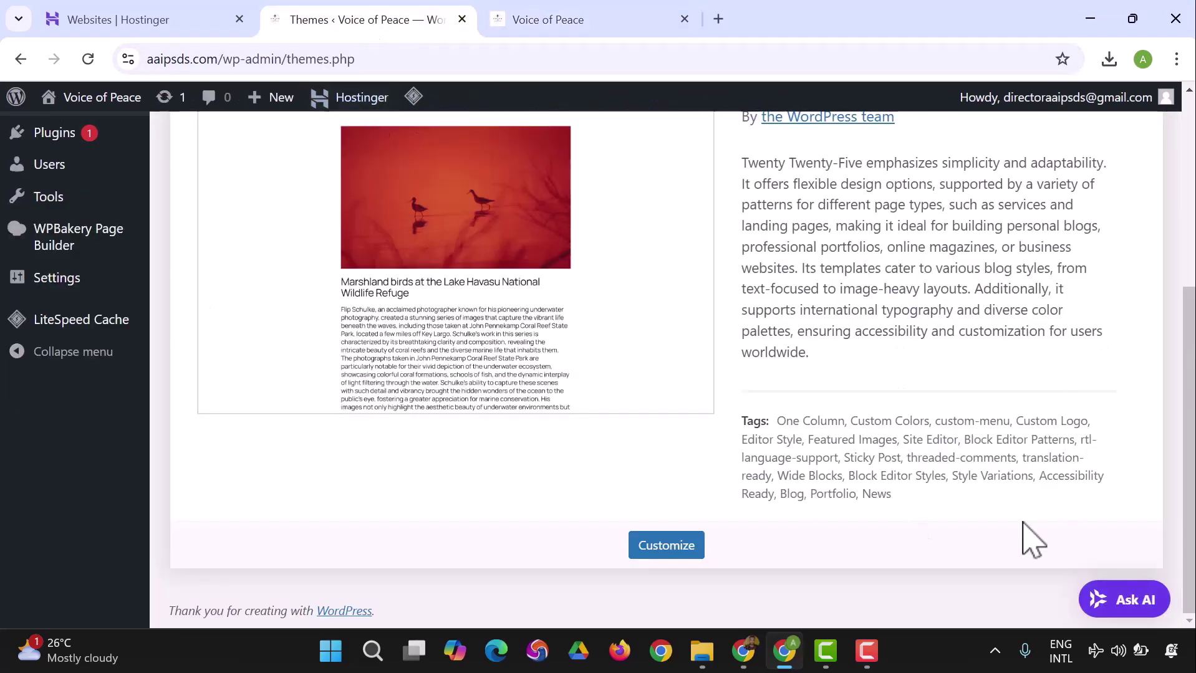
{"action": "scroll", "coordinate": [954, 592], "scroll_direction": "up", "scroll_amount": 5}
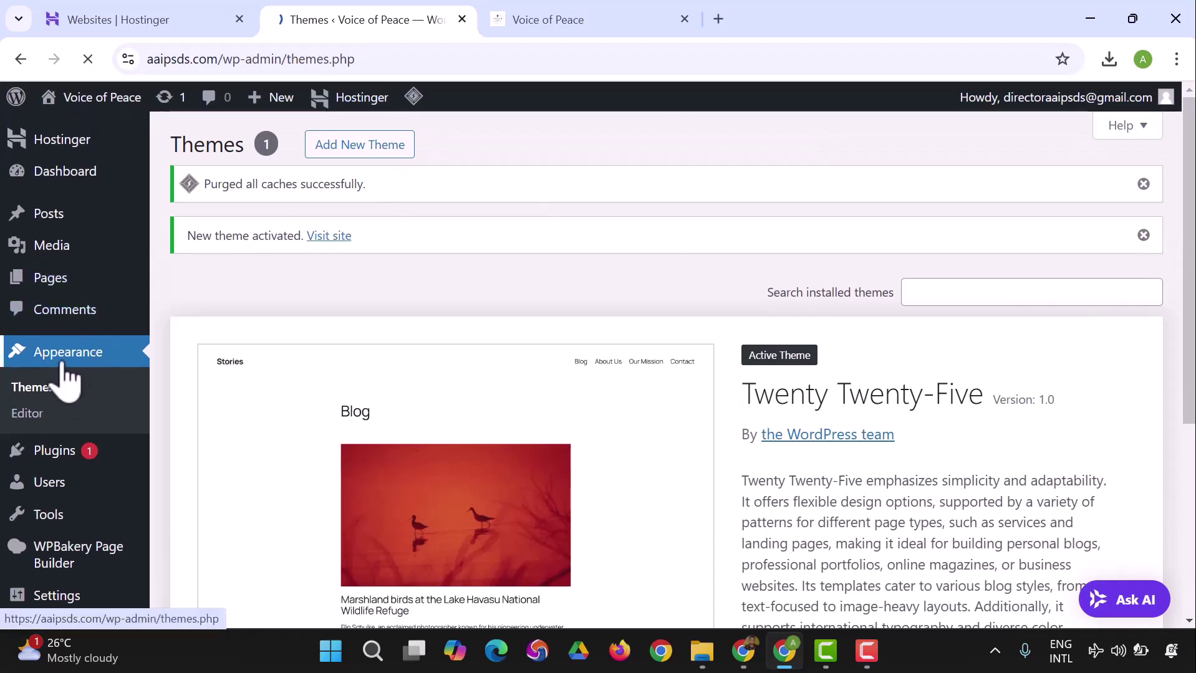
{"action": "scroll", "coordinate": [390, 421], "scroll_direction": "down", "scroll_amount": 3}
{"action": "scroll", "coordinate": [392, 395], "scroll_direction": "up", "scroll_amount": 3}
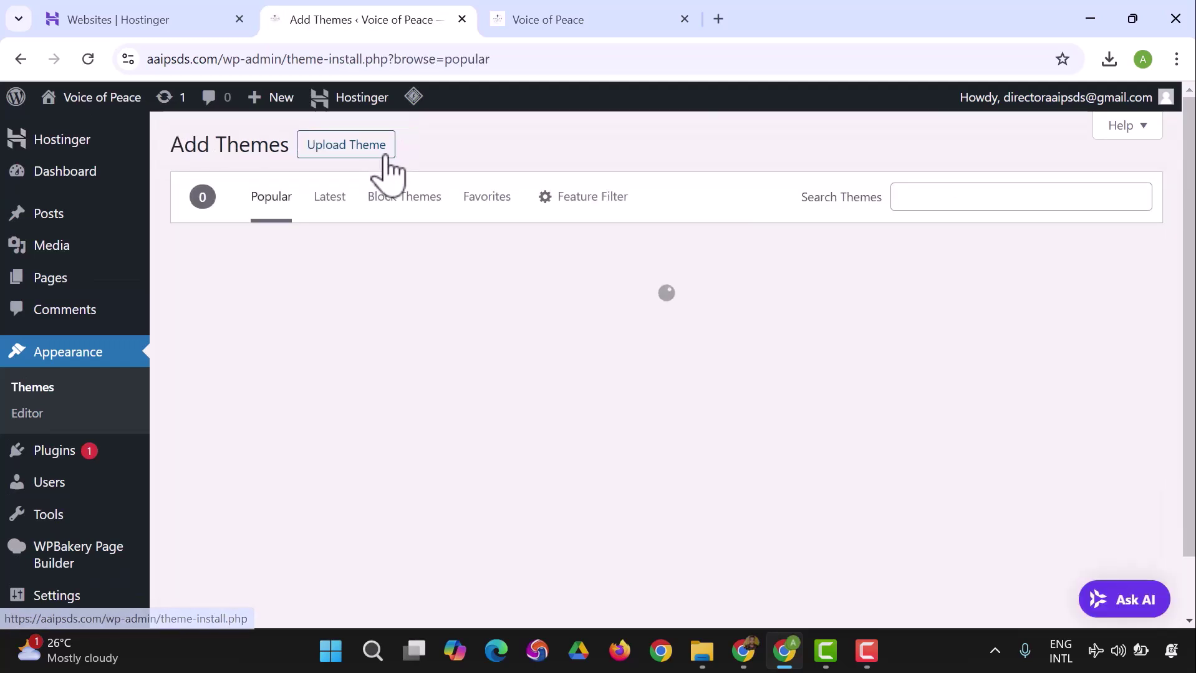
Search the theme directory for 'blocksy', fixing the 'blockssy' typo, and browse the 491 results.
{"action": "left_click", "coordinate": [995, 201]}
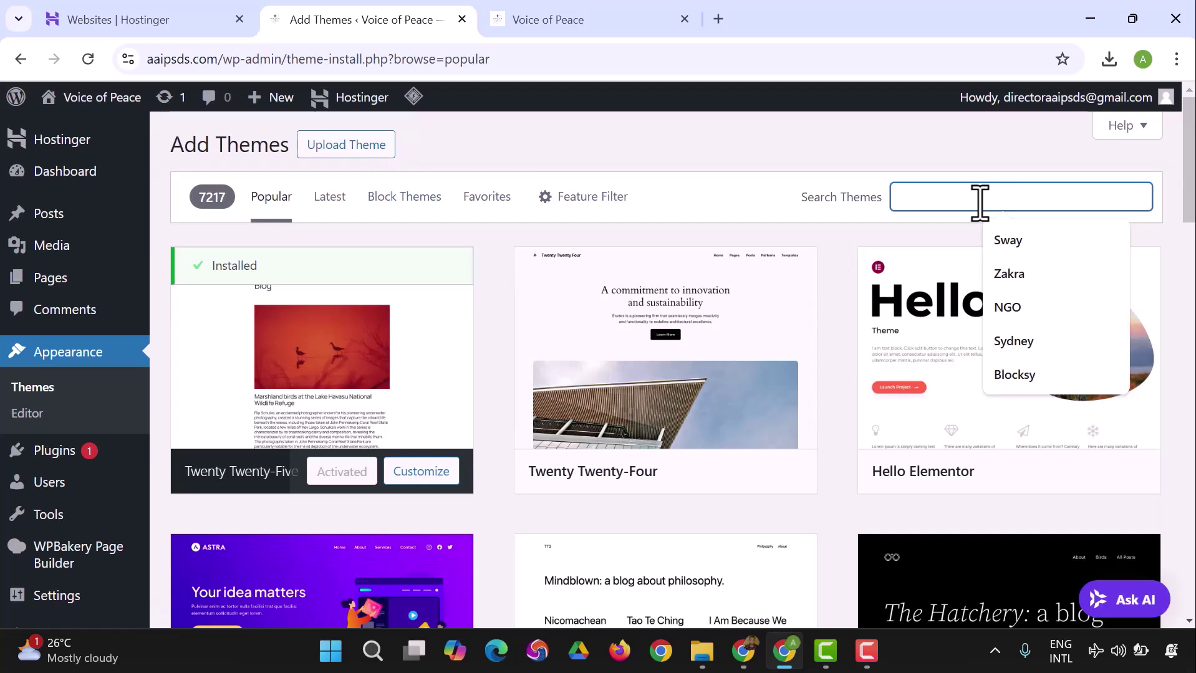
{"action": "type", "text": "blo"}
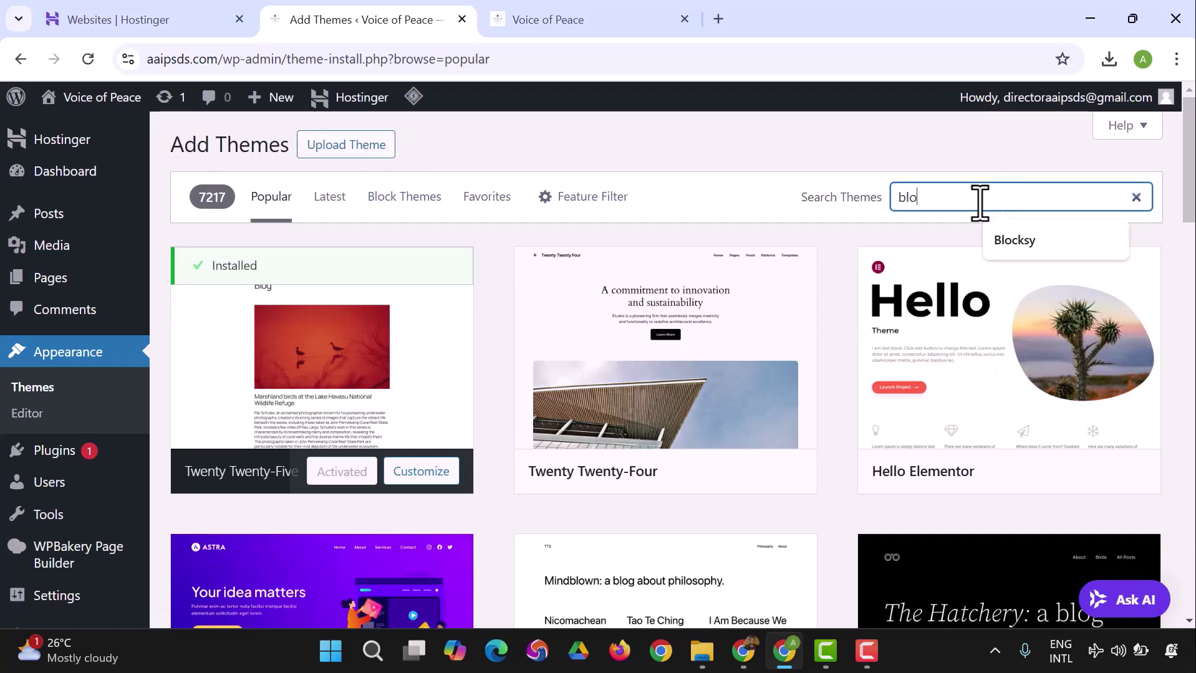
{"action": "type", "text": "ckss"}
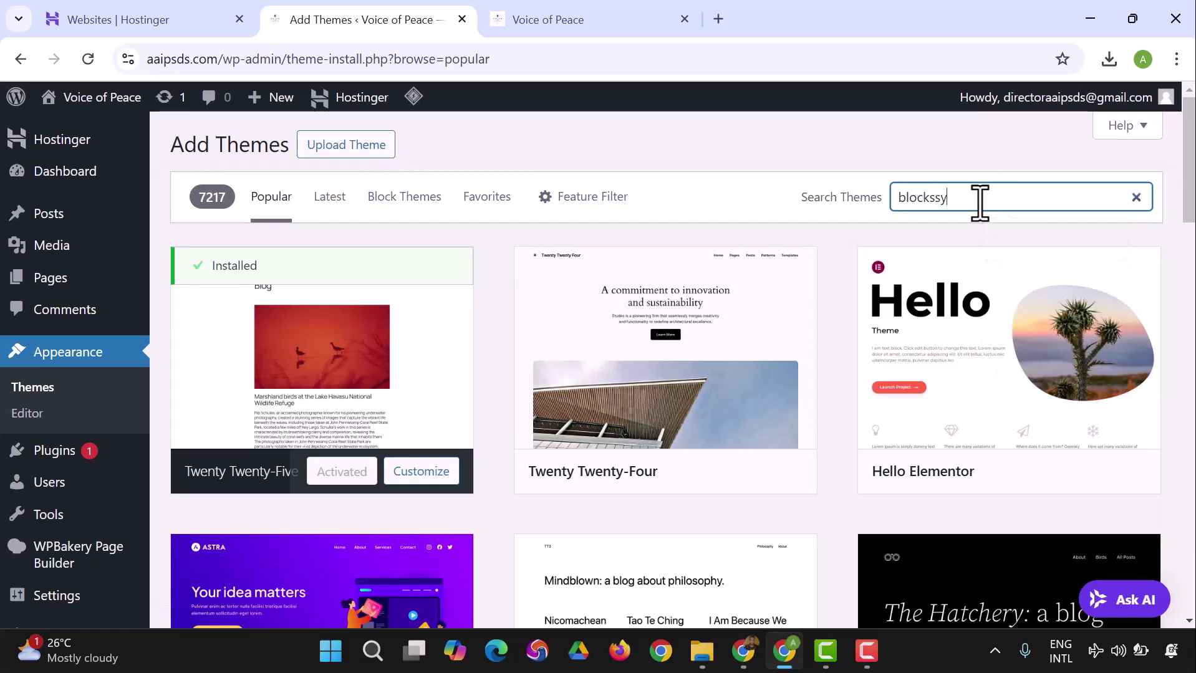
{"action": "type", "text": "y"}
{"action": "key", "text": "BackSpace"}
{"action": "key", "text": "BackSpace"}
{"action": "type", "text": "y"}
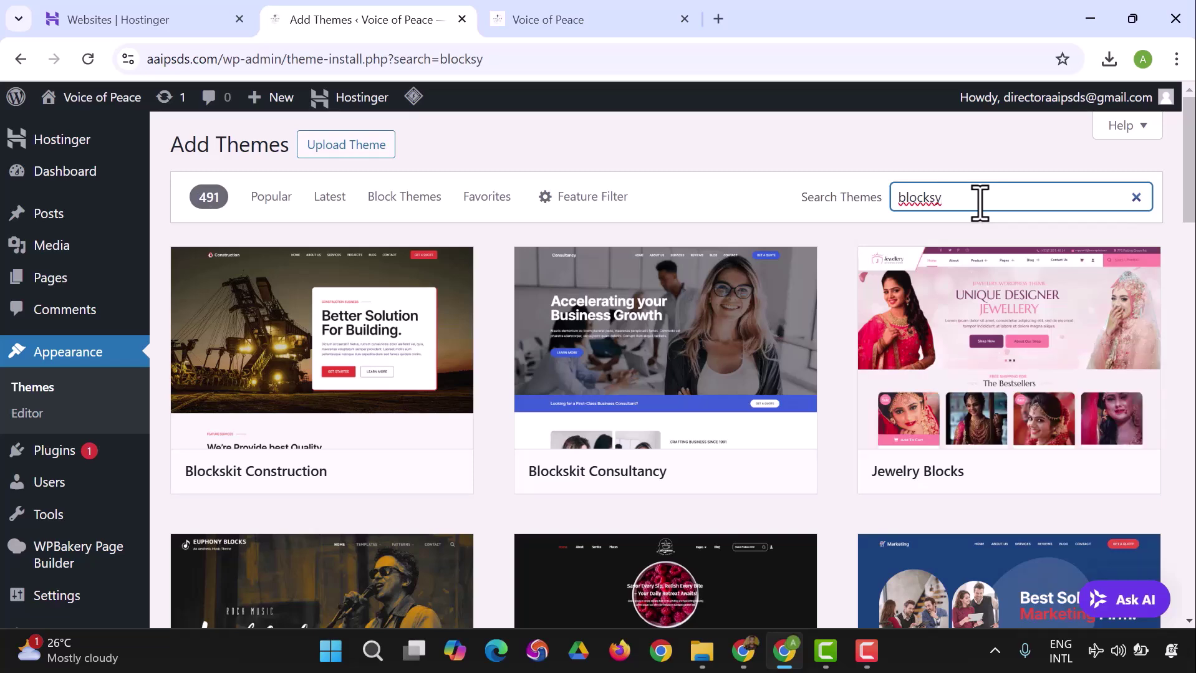
{"action": "scroll", "coordinate": [739, 381], "scroll_direction": "down", "scroll_amount": 4}
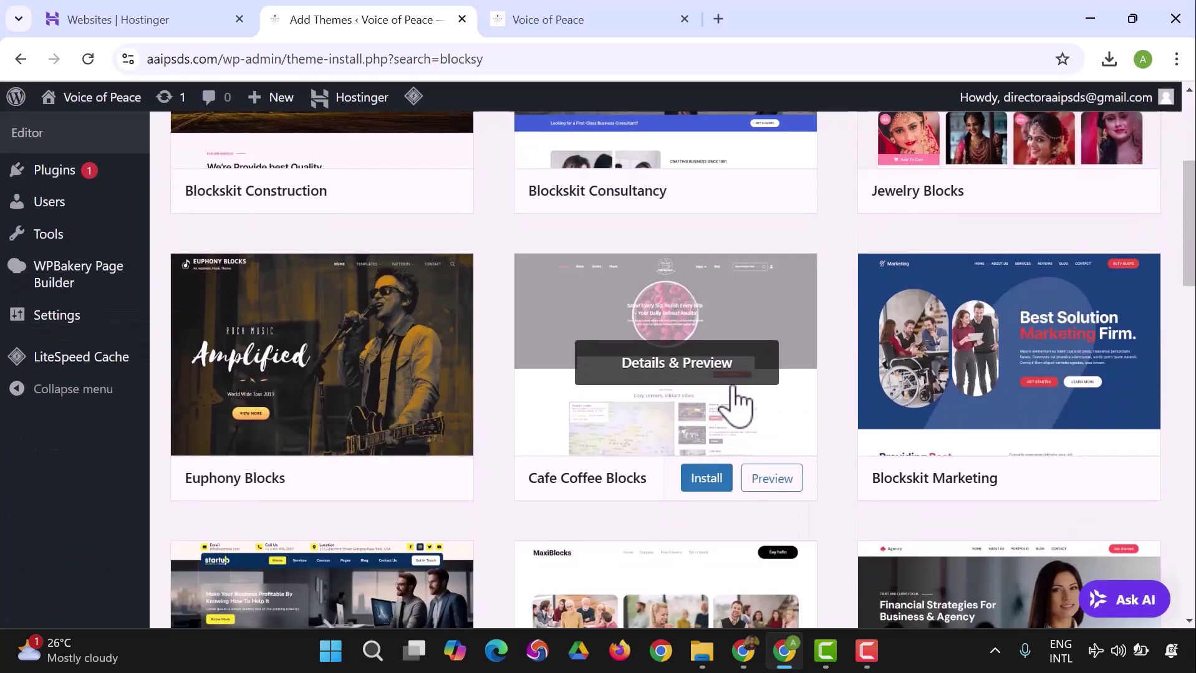
{"action": "scroll", "coordinate": [739, 405], "scroll_direction": "down", "scroll_amount": 7}
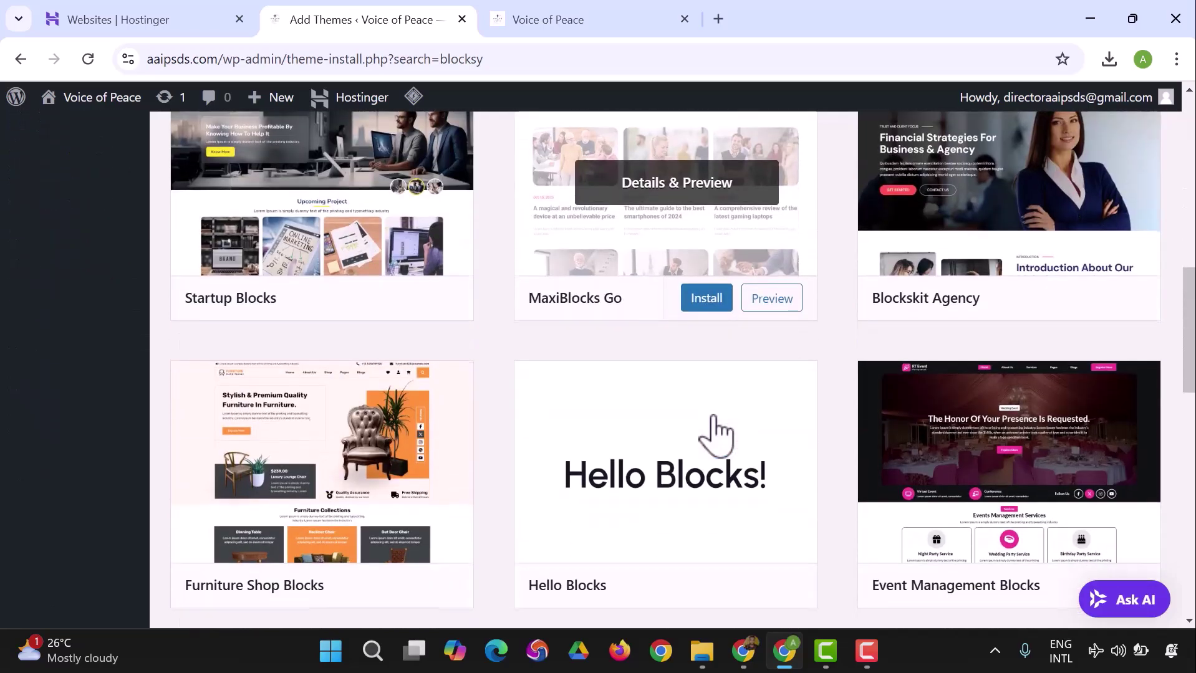
{"action": "scroll", "coordinate": [715, 435], "scroll_direction": "up", "scroll_amount": 12}
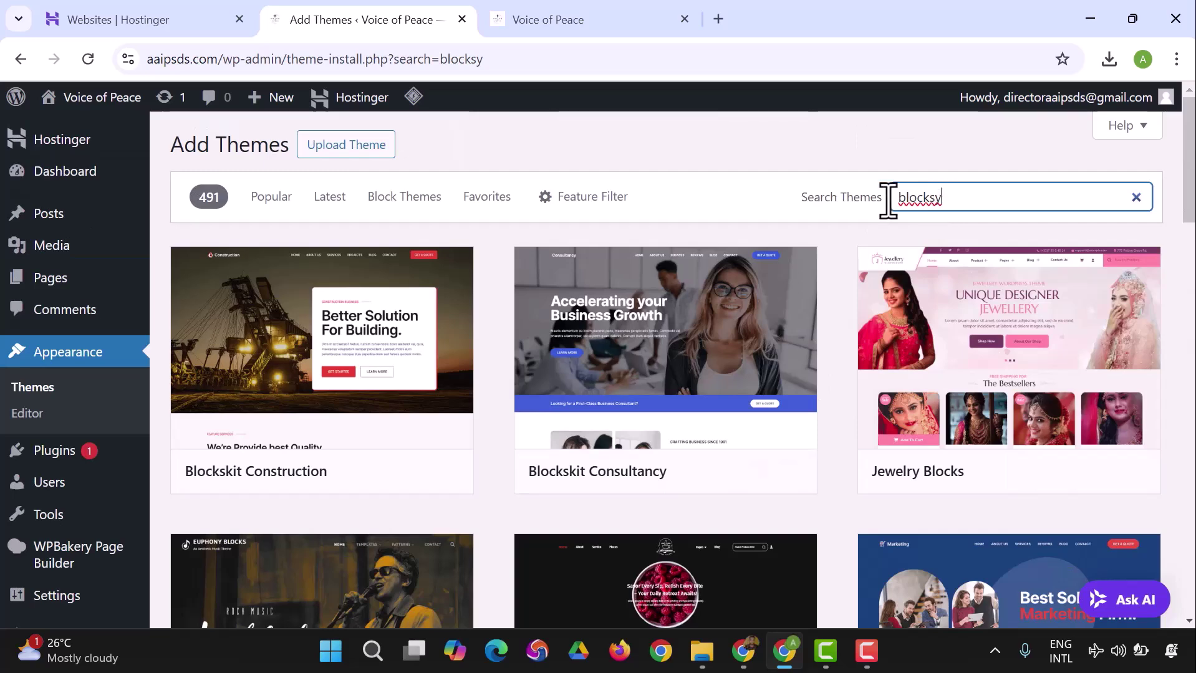
Google 'Blockst wordpress' in a new tab to reach the Blocksy theme page on WordPress.org.
{"action": "left_click", "coordinate": [718, 19]}
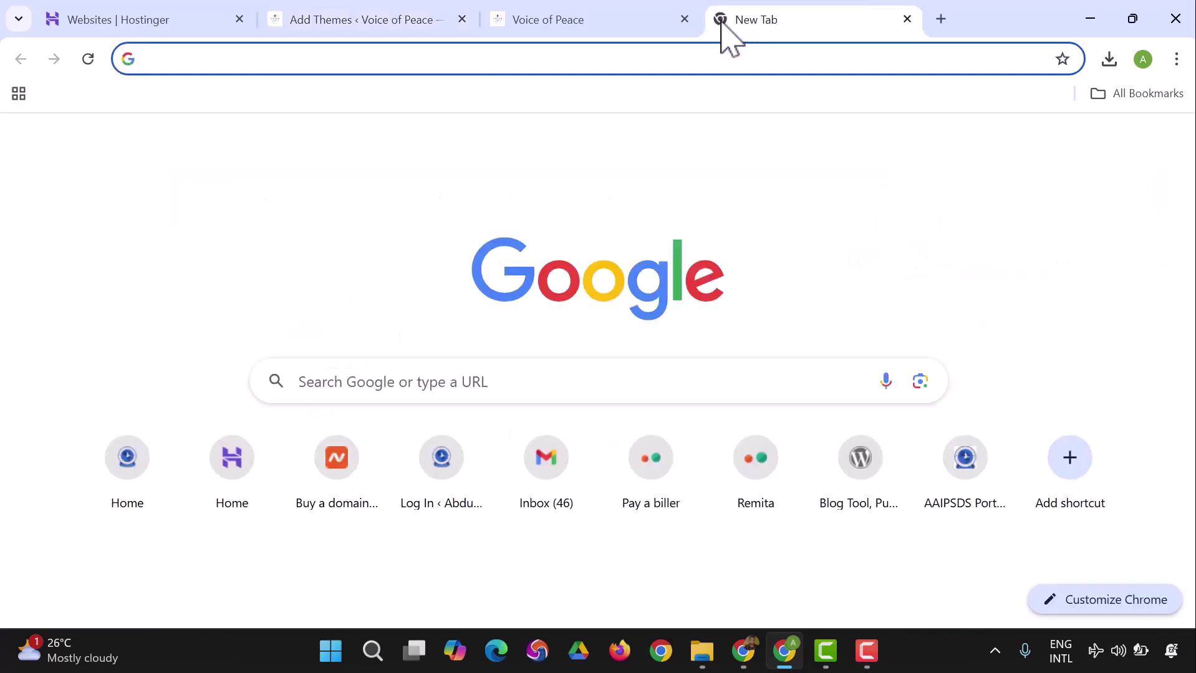
{"action": "type", "text": "Block"}
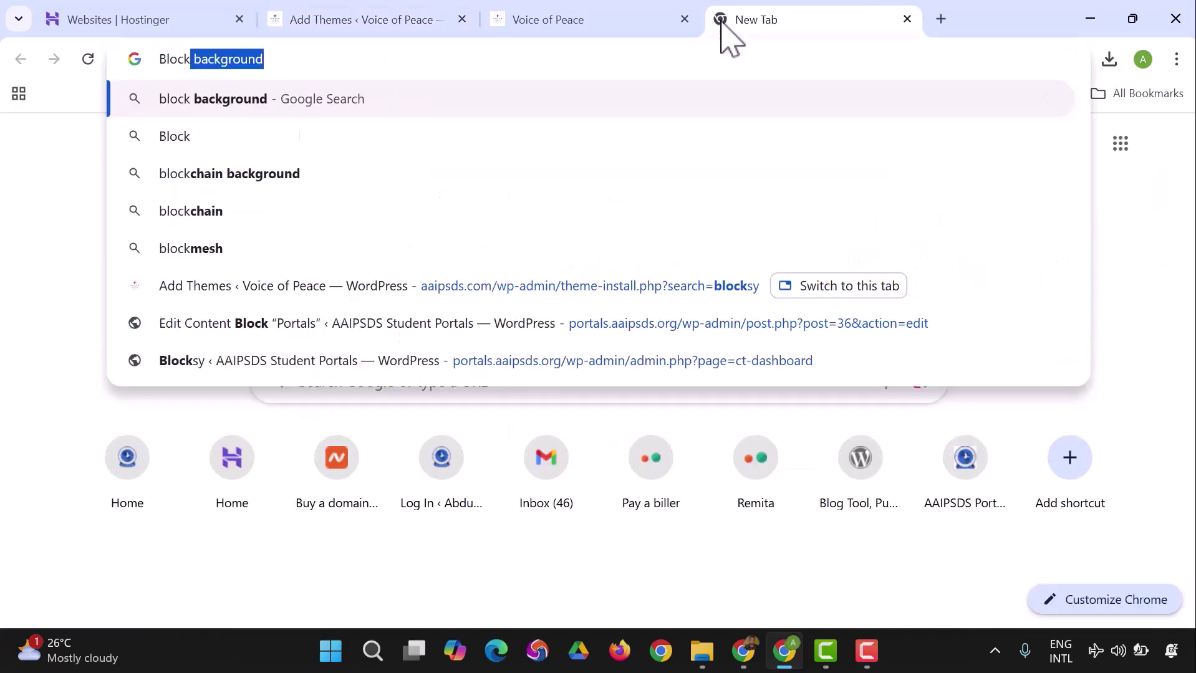
{"action": "type", "text": "st "}
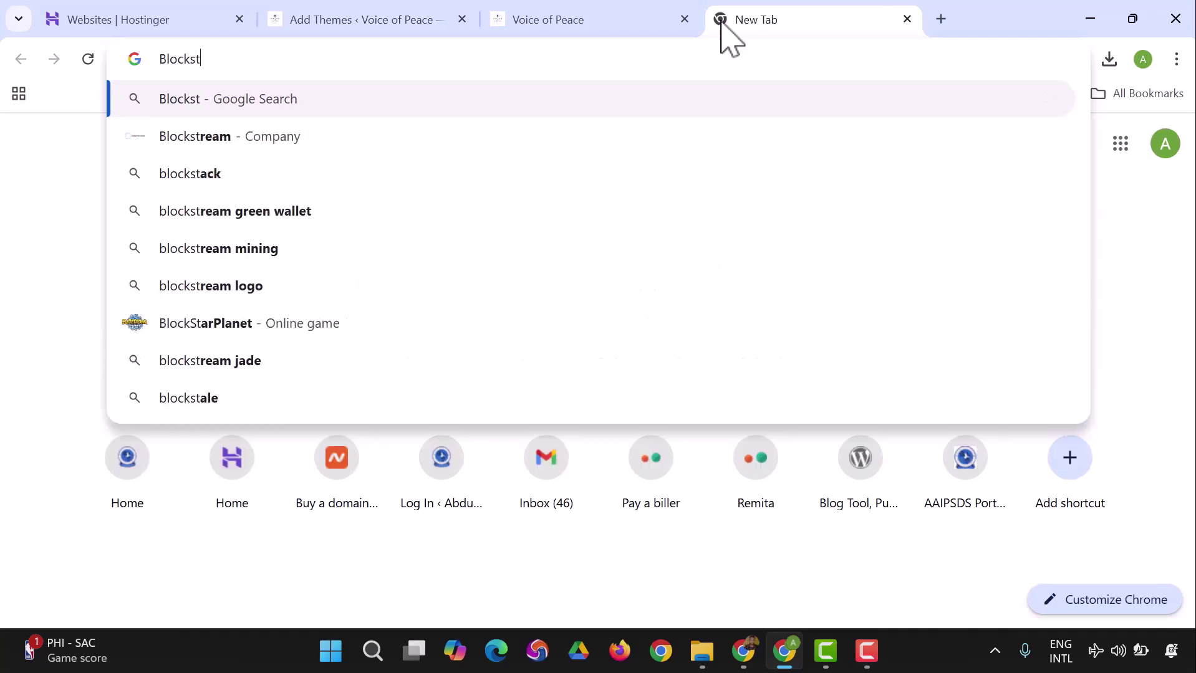
{"action": "type", "text": "wordpress theme"}
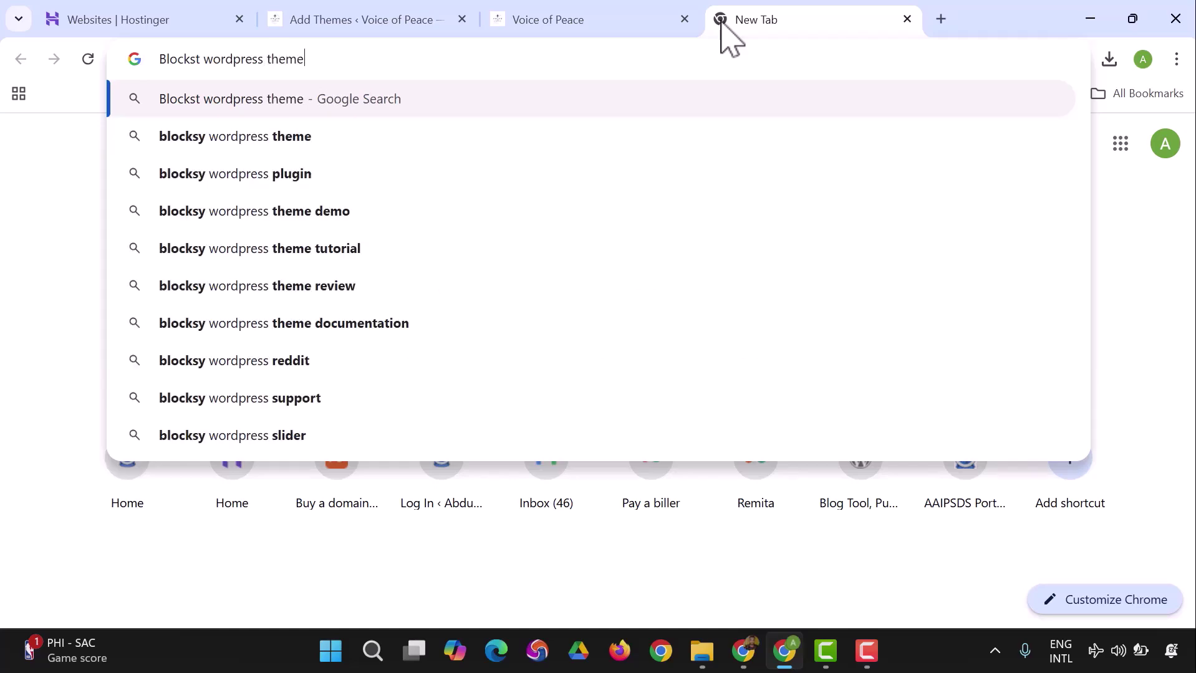
{"action": "key", "text": "Return"}
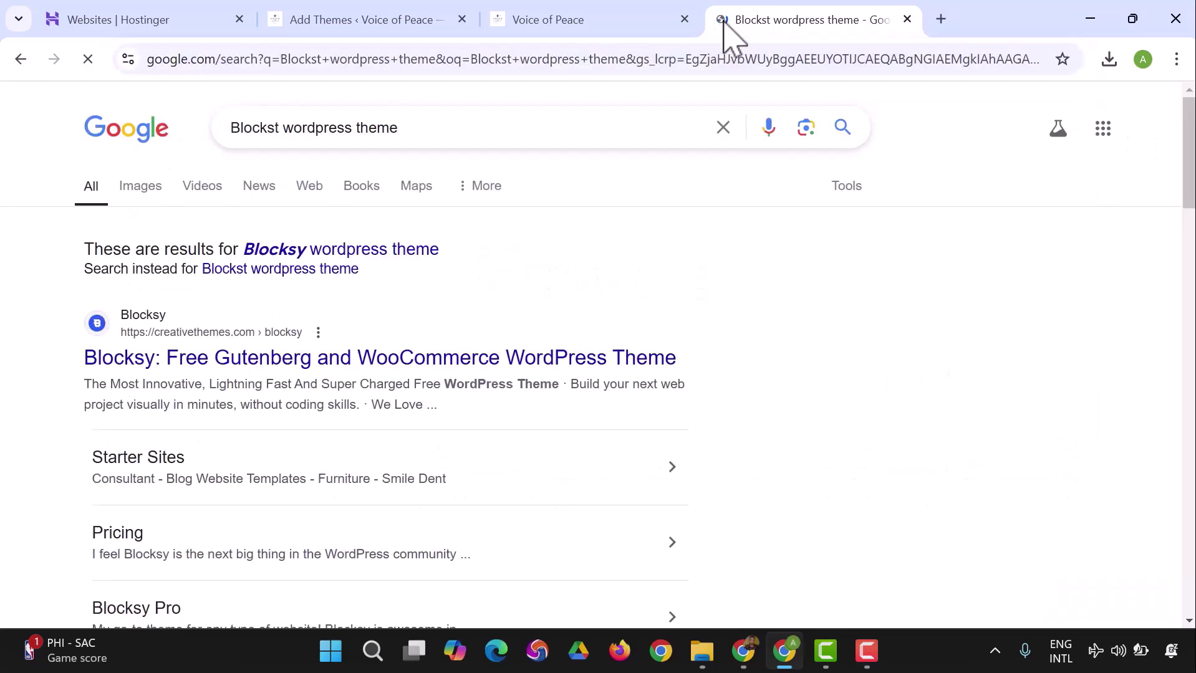
{"action": "scroll", "coordinate": [381, 347], "scroll_direction": "down", "scroll_amount": 3}
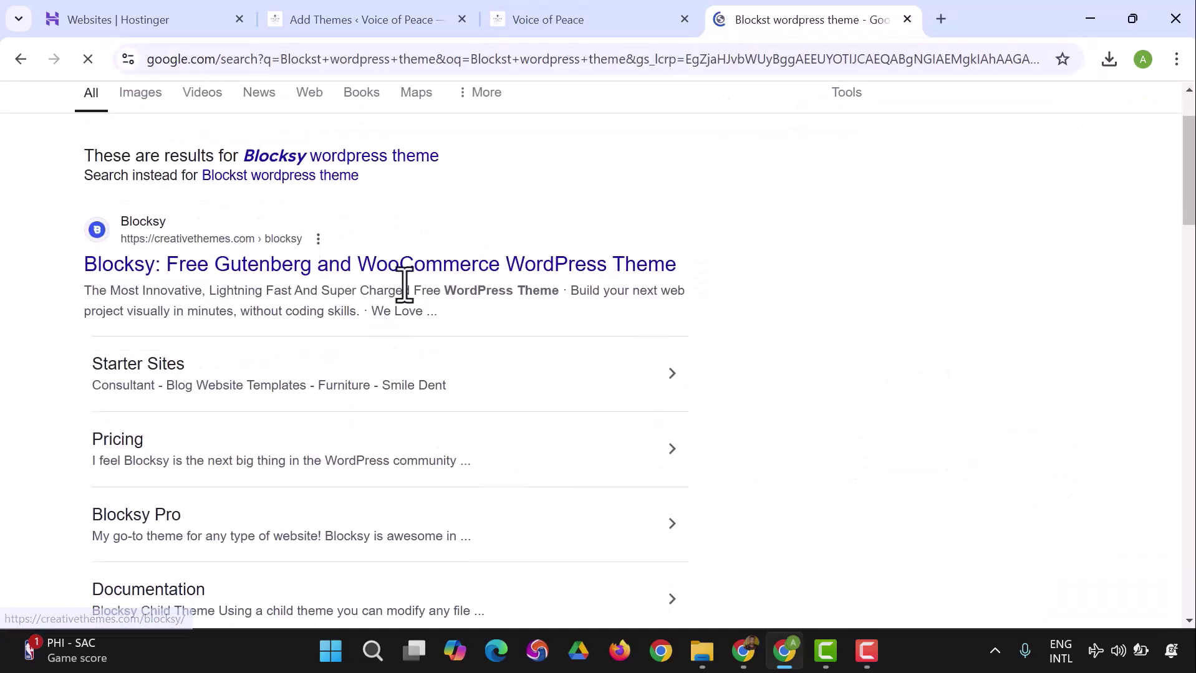
{"action": "scroll", "coordinate": [299, 309], "scroll_direction": "down", "scroll_amount": 6}
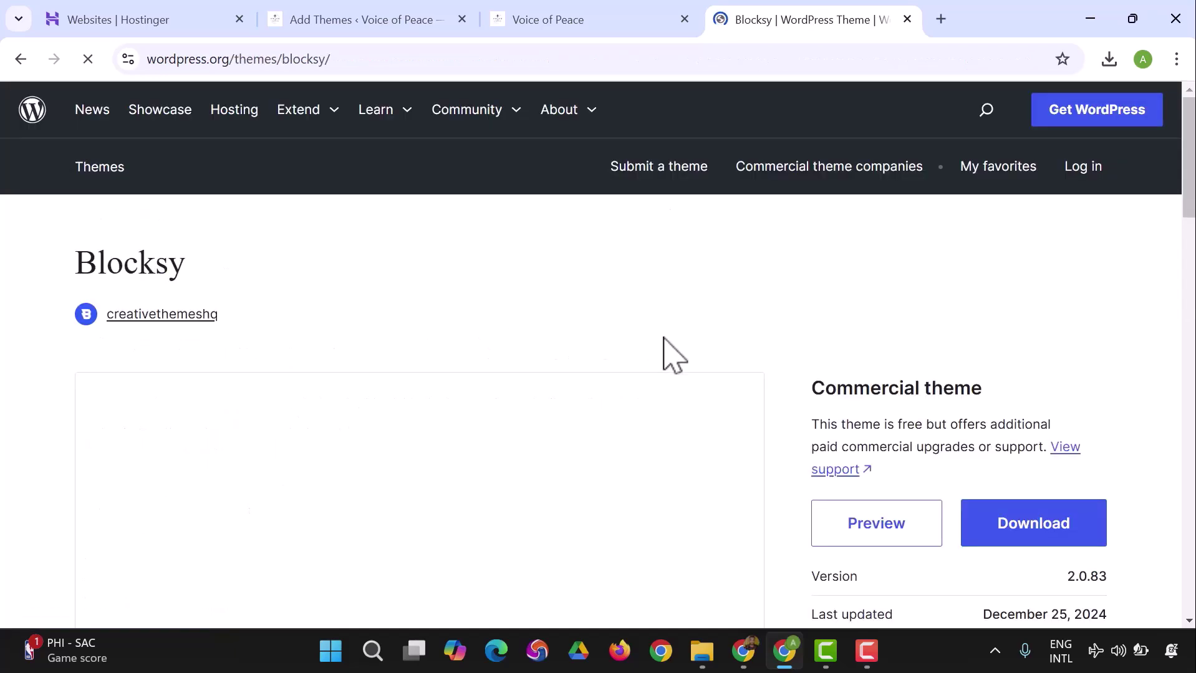
Download blocksy.2.0.83.zip (3.0 MB) and confirm it finished before returning to Add Themes.
{"action": "scroll", "coordinate": [728, 414], "scroll_direction": "down", "scroll_amount": 1}
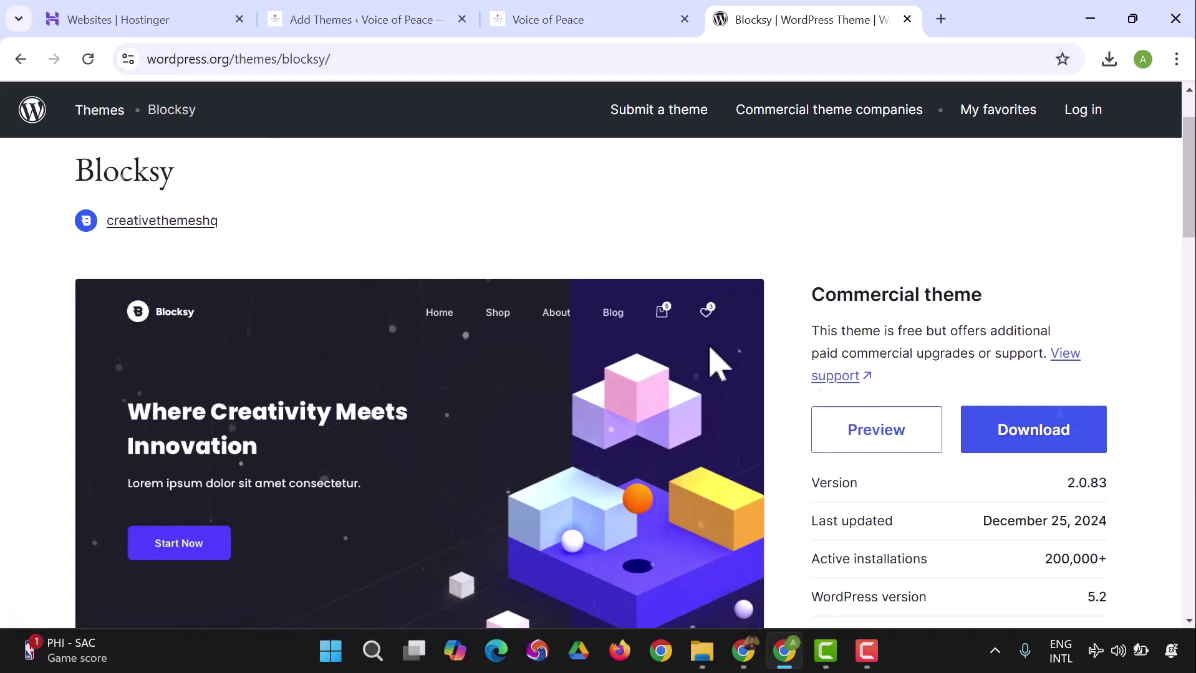
{"action": "left_click", "coordinate": [1026, 447]}
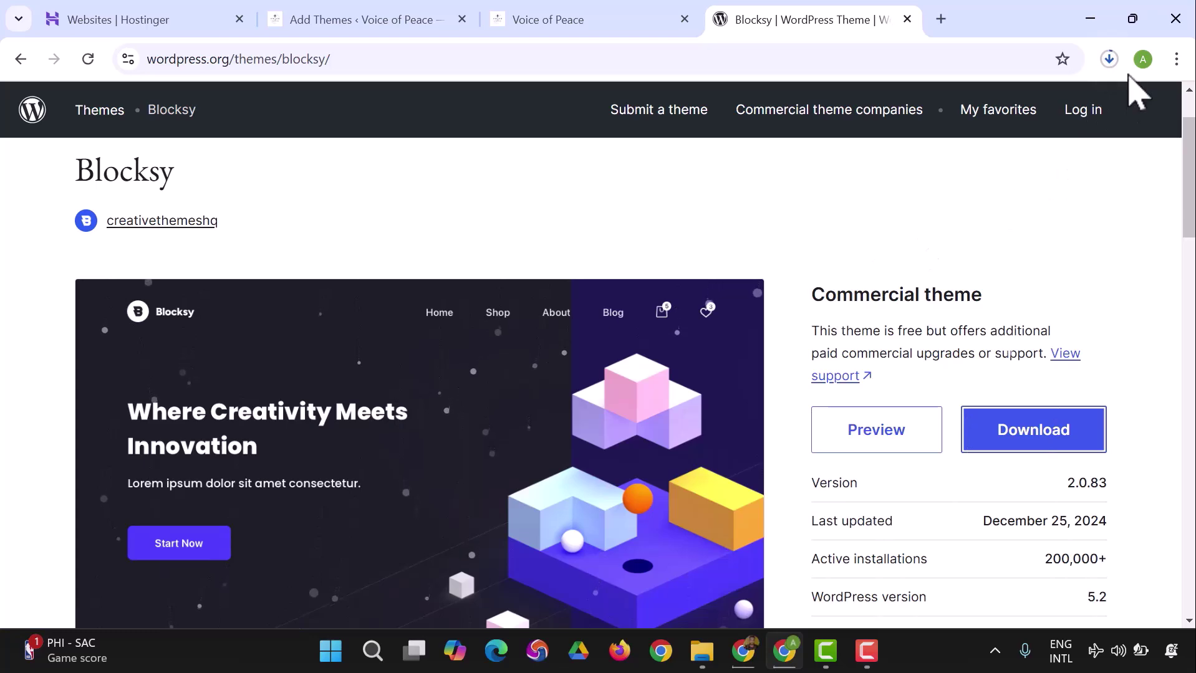
{"action": "left_click", "coordinate": [1109, 59]}
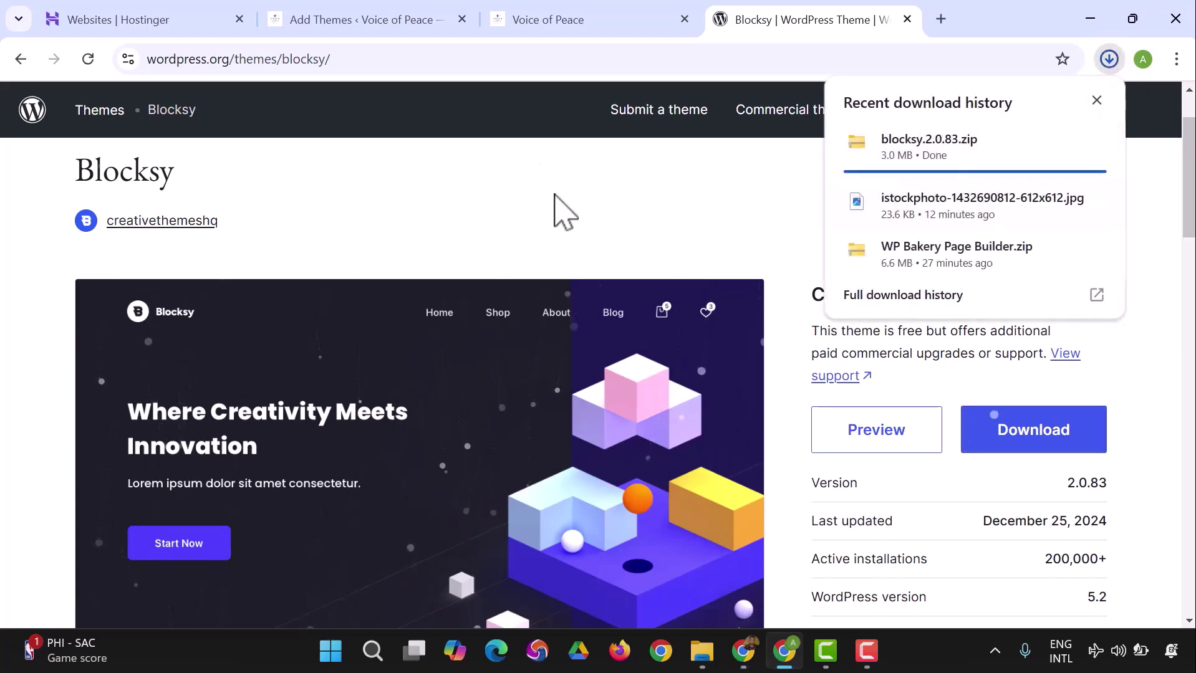
{"action": "left_click", "coordinate": [369, 24]}
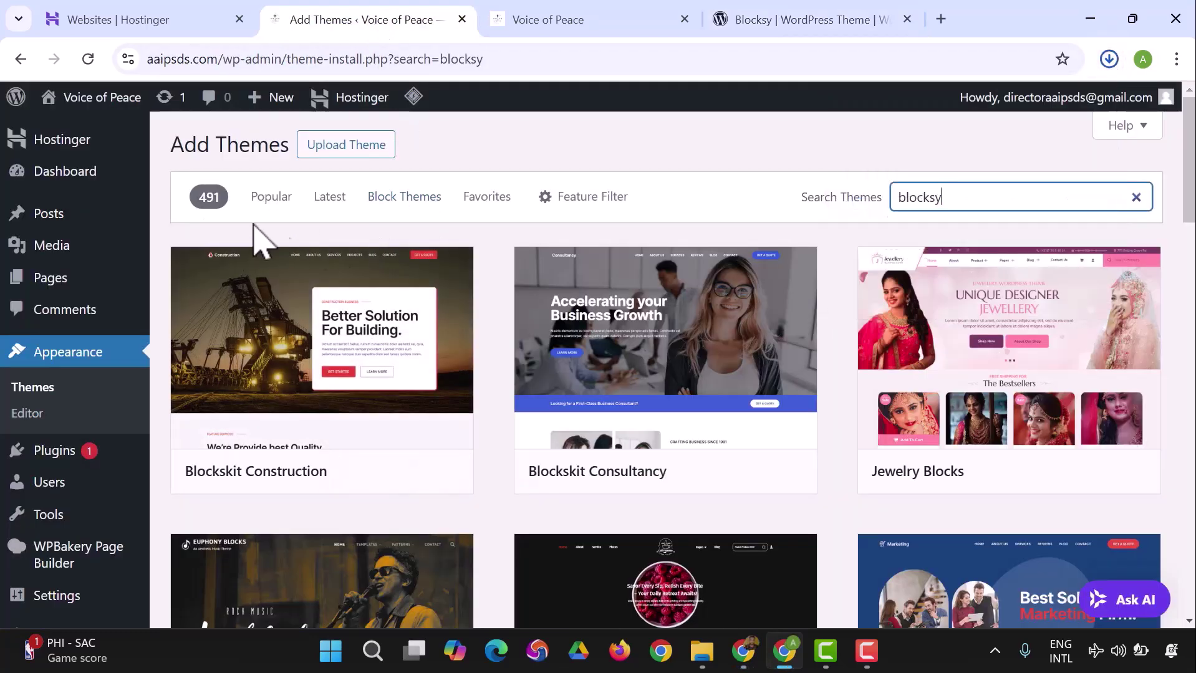
Go to the installed themes page and locate the downloaded blocksy.2.0.83.zip in its folder.
{"action": "left_click", "coordinate": [100, 356]}
{"action": "scroll", "coordinate": [99, 355], "scroll_direction": "down", "scroll_amount": 3}
{"action": "scroll", "coordinate": [512, 376], "scroll_direction": "up", "scroll_amount": 3}
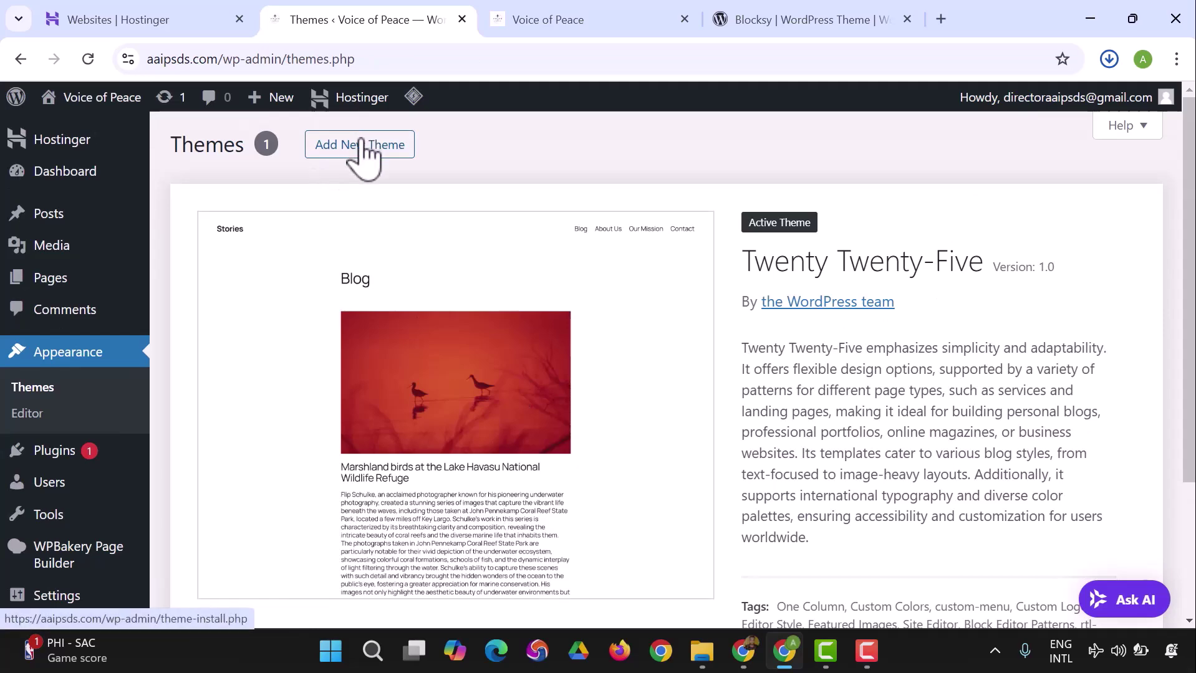
{"action": "left_click", "coordinate": [1108, 59]}
{"action": "left_click", "coordinate": [703, 650]}
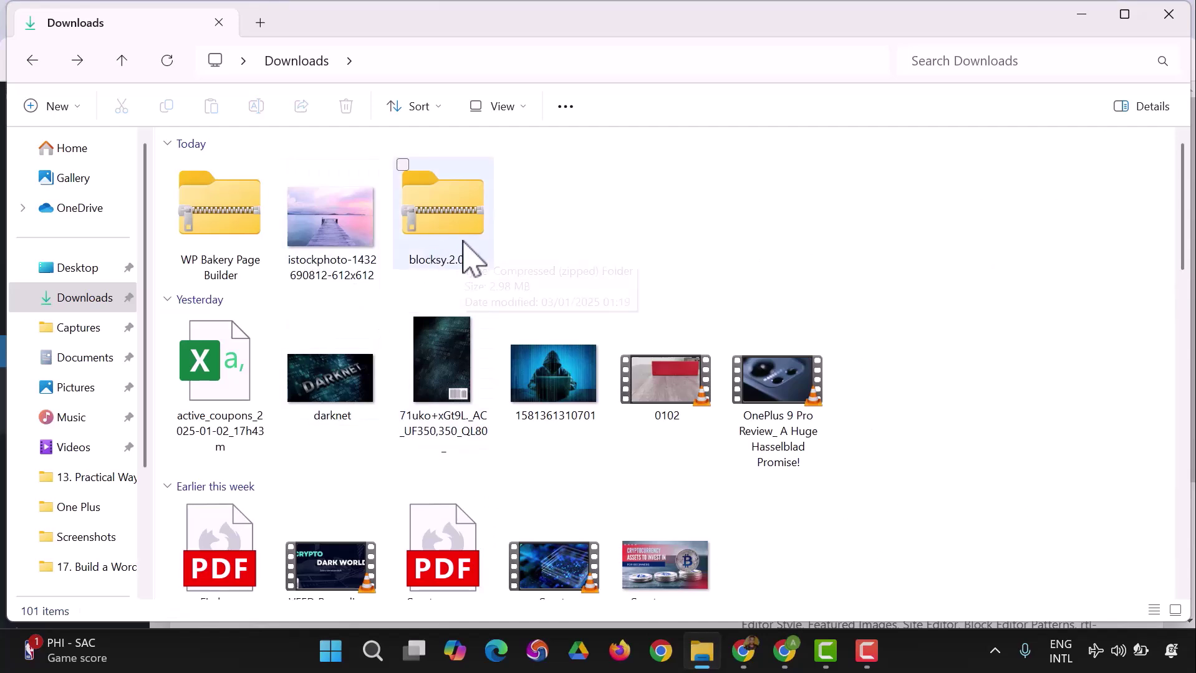
{"action": "mouse_move", "coordinate": [756, 649]}
{"action": "left_click", "coordinate": [803, 661]}
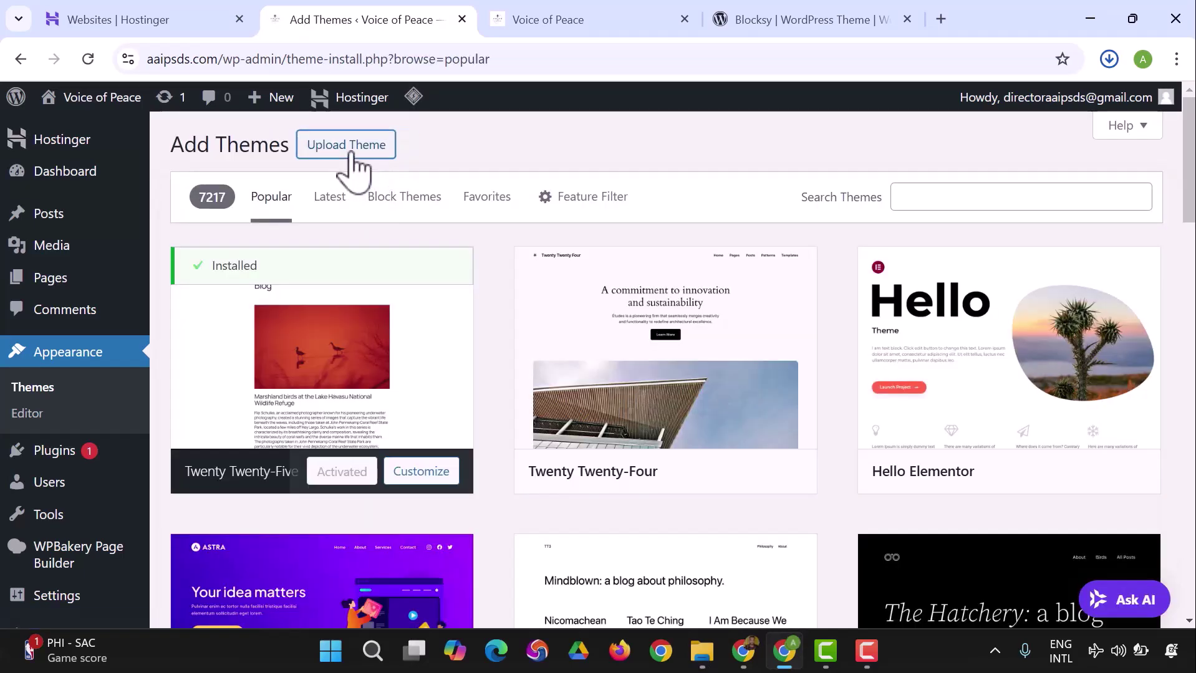
Upload blocksy.2.0.83.zip through Upload Theme and install it.
{"action": "left_click", "coordinate": [347, 150]}
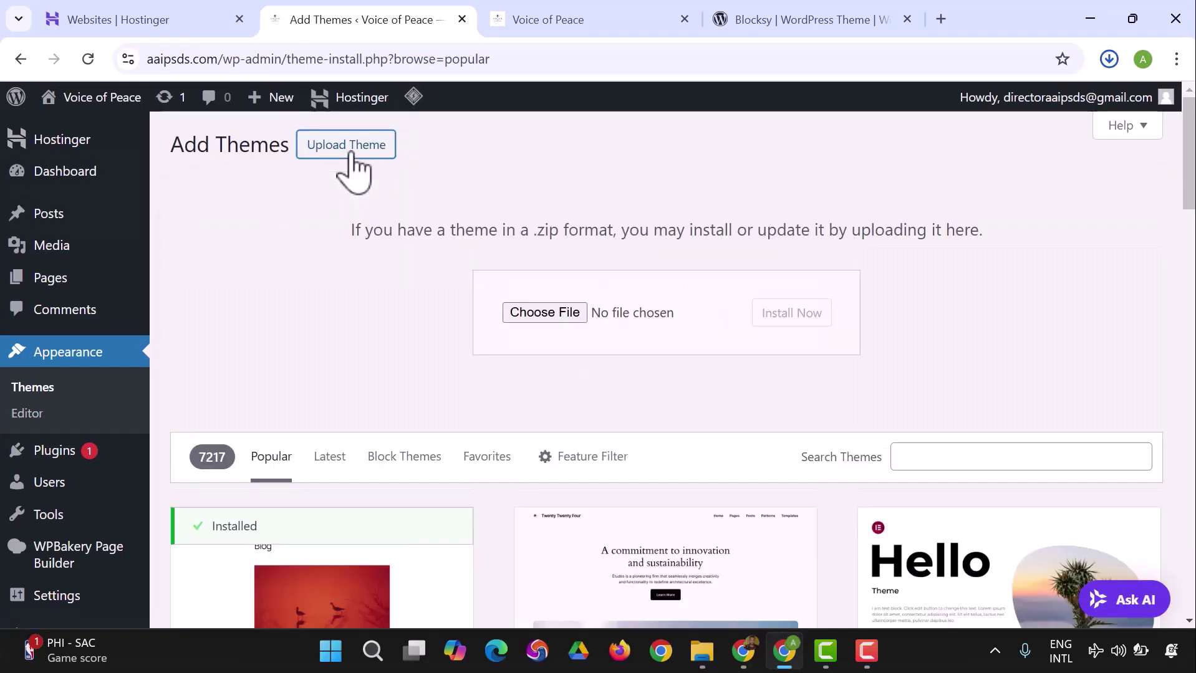
{"action": "left_click", "coordinate": [528, 316]}
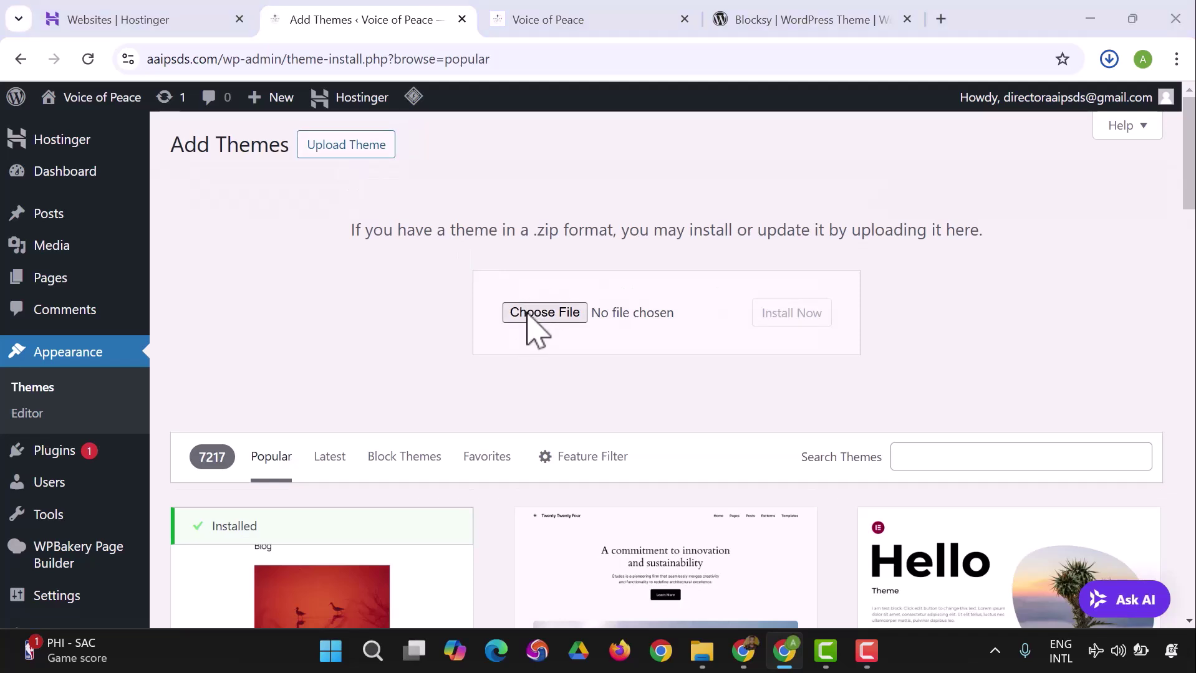
{"action": "left_click", "coordinate": [227, 212]}
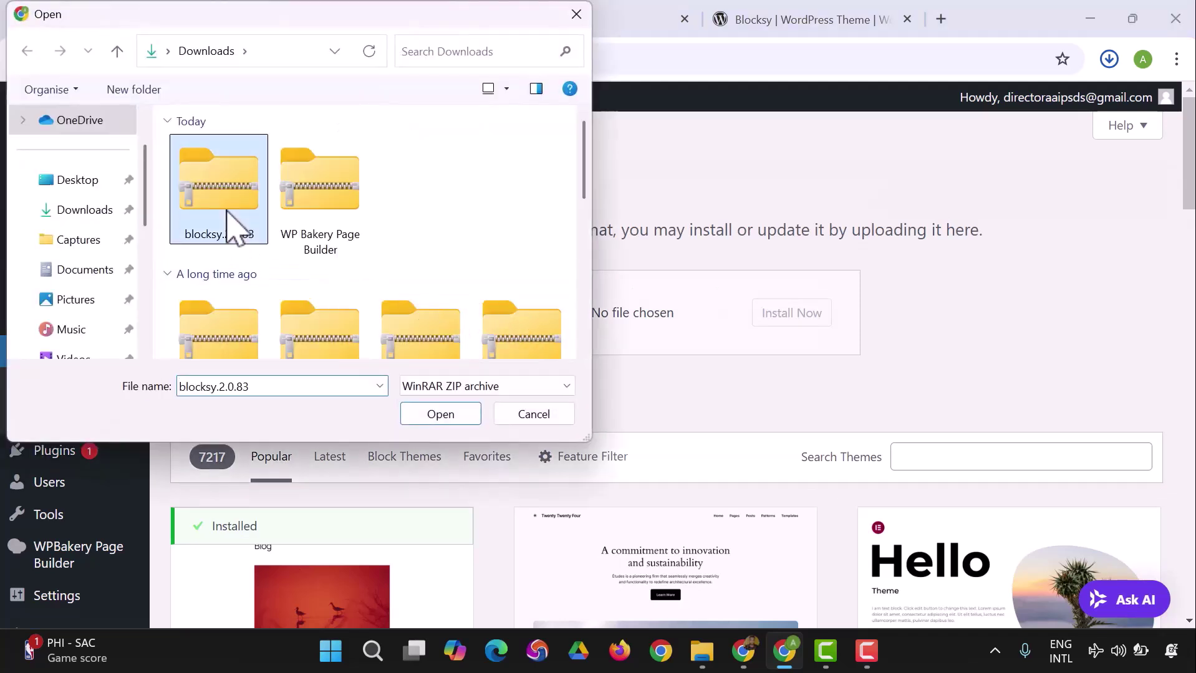
{"action": "left_click", "coordinate": [413, 407]}
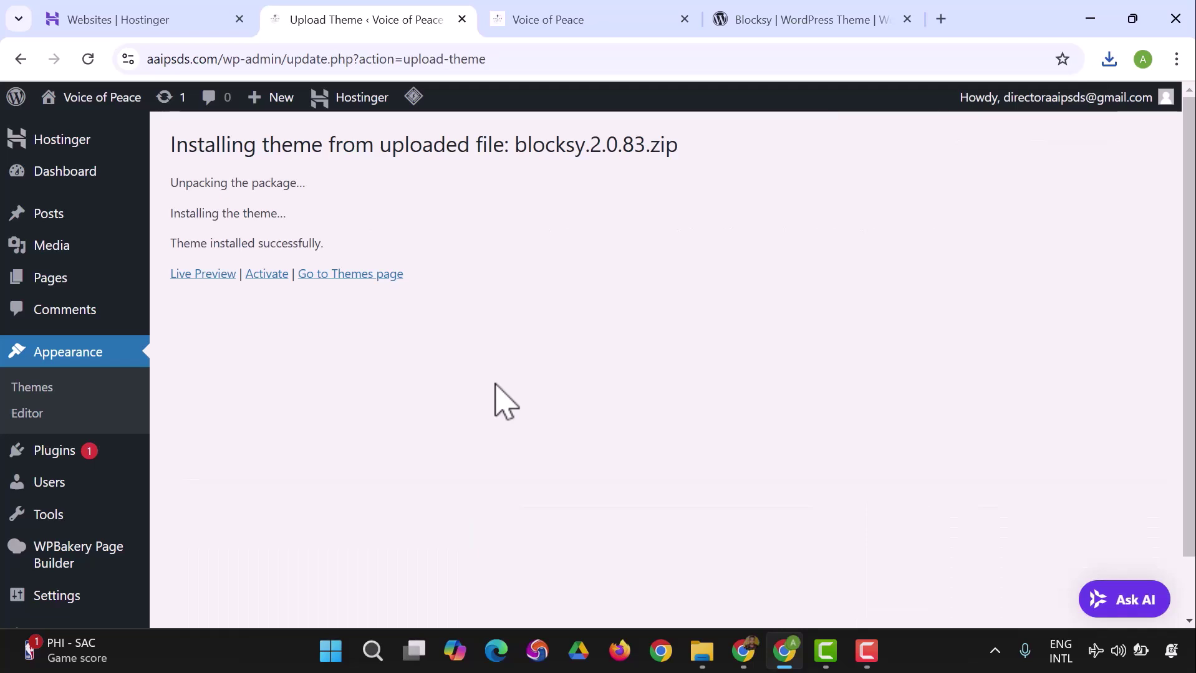
Activate Blocksy and check the Active: Blocksy card and Companion plugin prompt.
{"action": "left_click", "coordinate": [275, 276]}
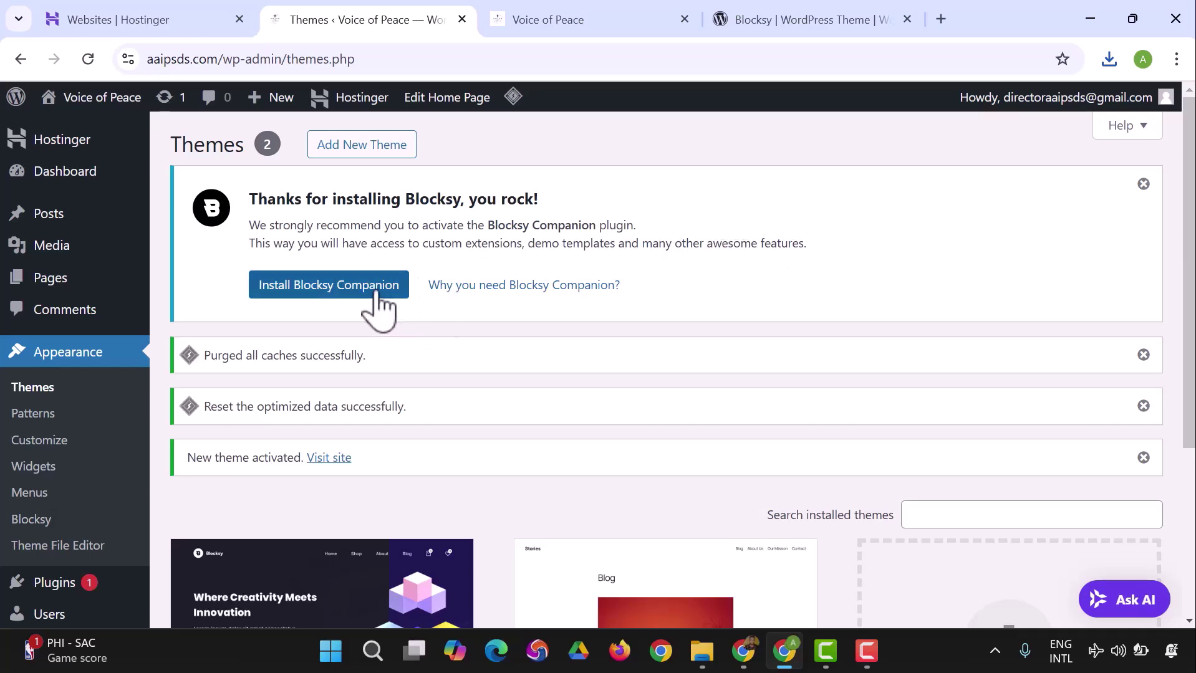
{"action": "scroll", "coordinate": [383, 296], "scroll_direction": "down", "scroll_amount": 4}
{"action": "mouse_move", "coordinate": [413, 460]}
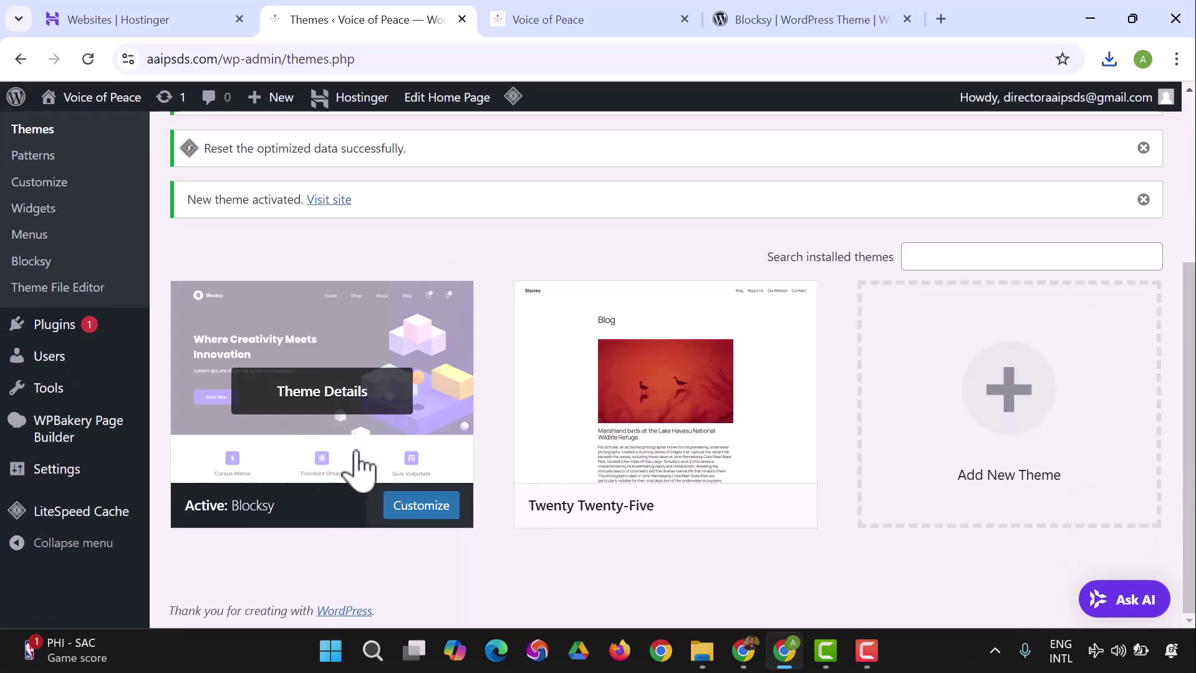
View the live Voice of Peace Home page in a new tab to see Blocksy's header, then return to Themes.
{"action": "right_click", "coordinate": [109, 108]}
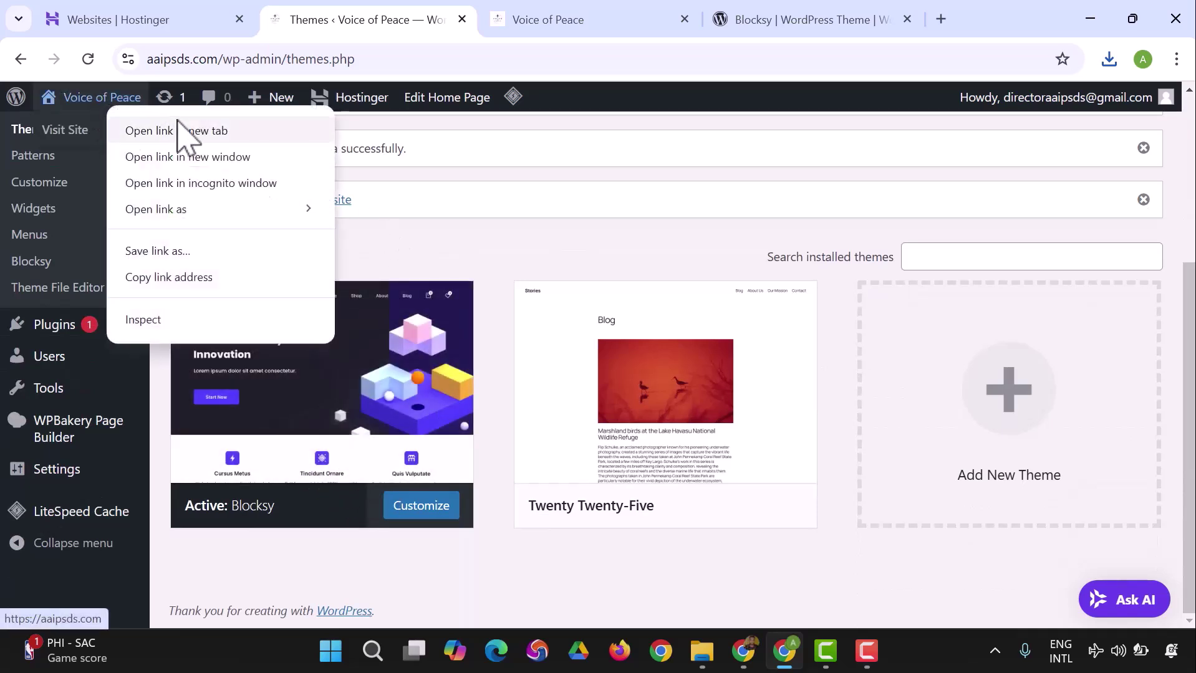
{"action": "left_click", "coordinate": [181, 131]}
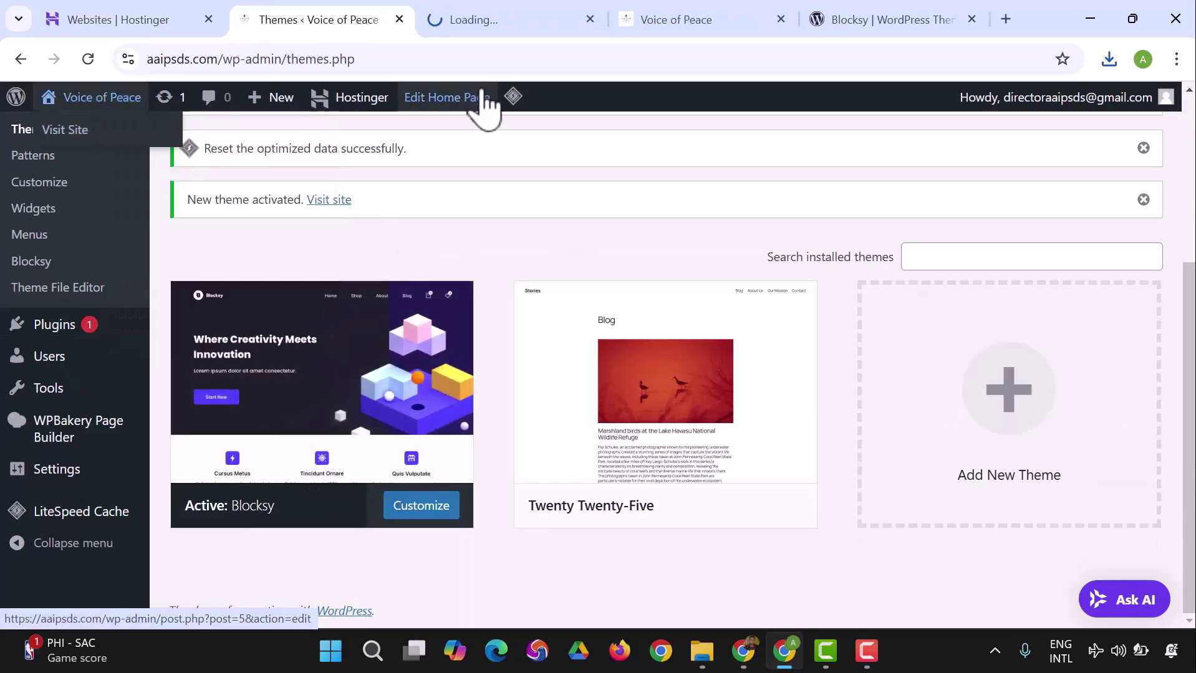
{"action": "left_click", "coordinate": [528, 20]}
{"action": "scroll", "coordinate": [599, 231], "scroll_direction": "down", "scroll_amount": 3}
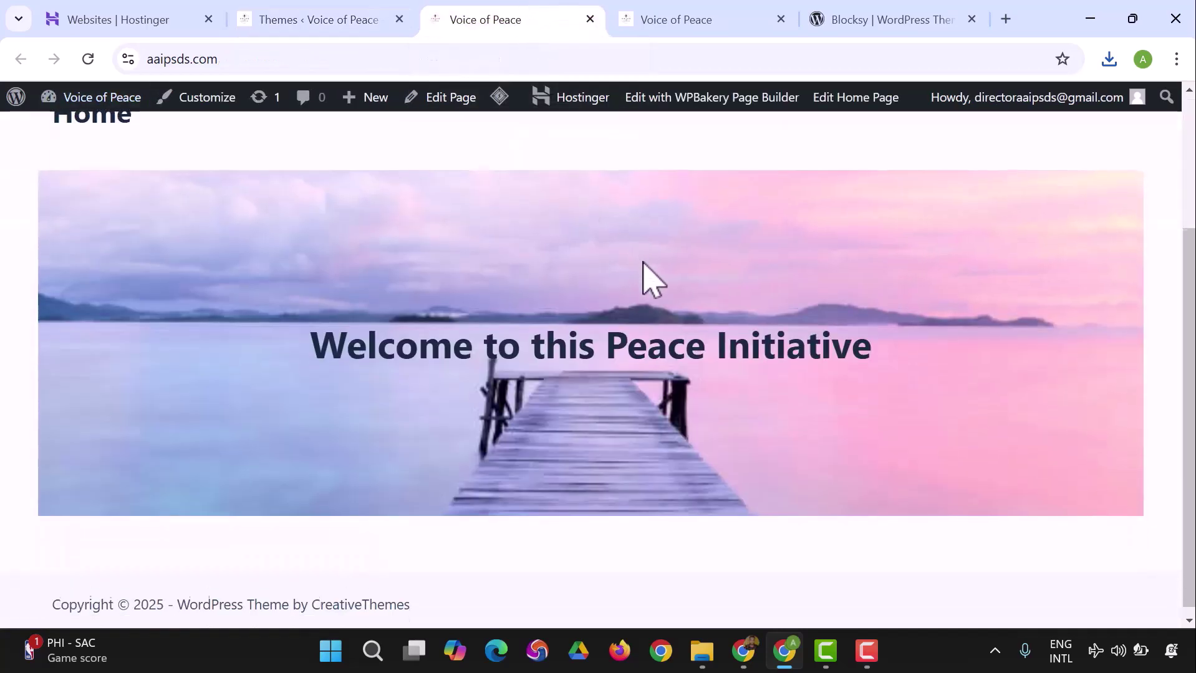
{"action": "scroll", "coordinate": [531, 511], "scroll_direction": "up", "scroll_amount": 3}
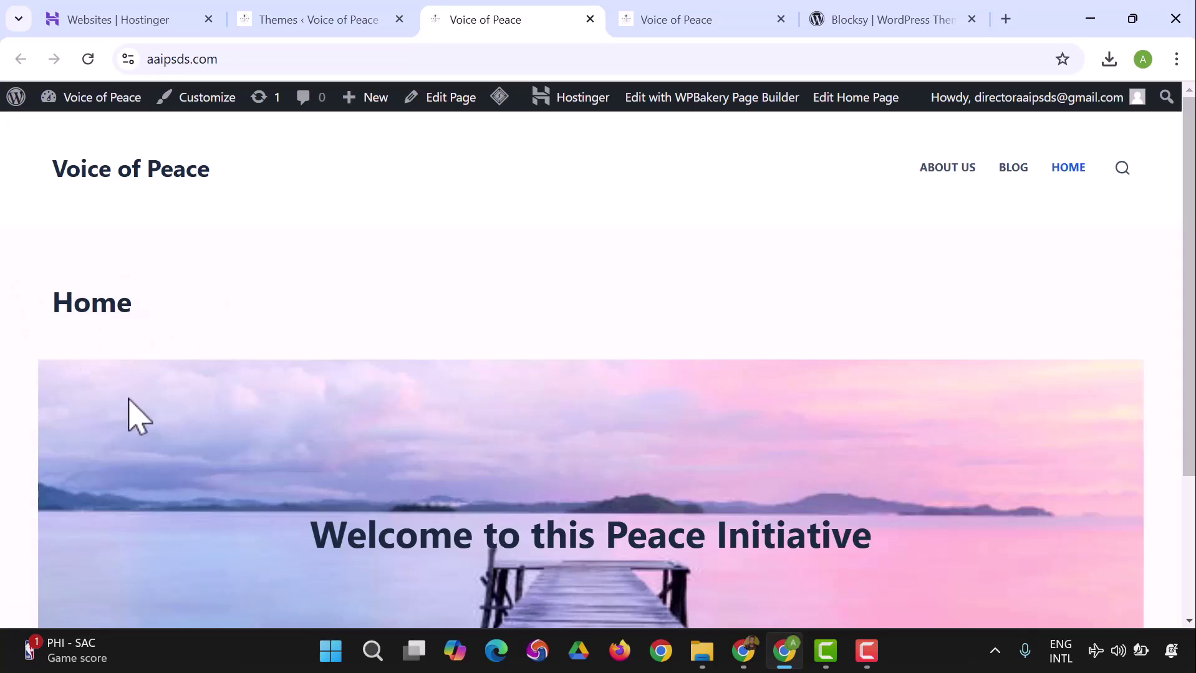
{"action": "left_click", "coordinate": [342, 30]}
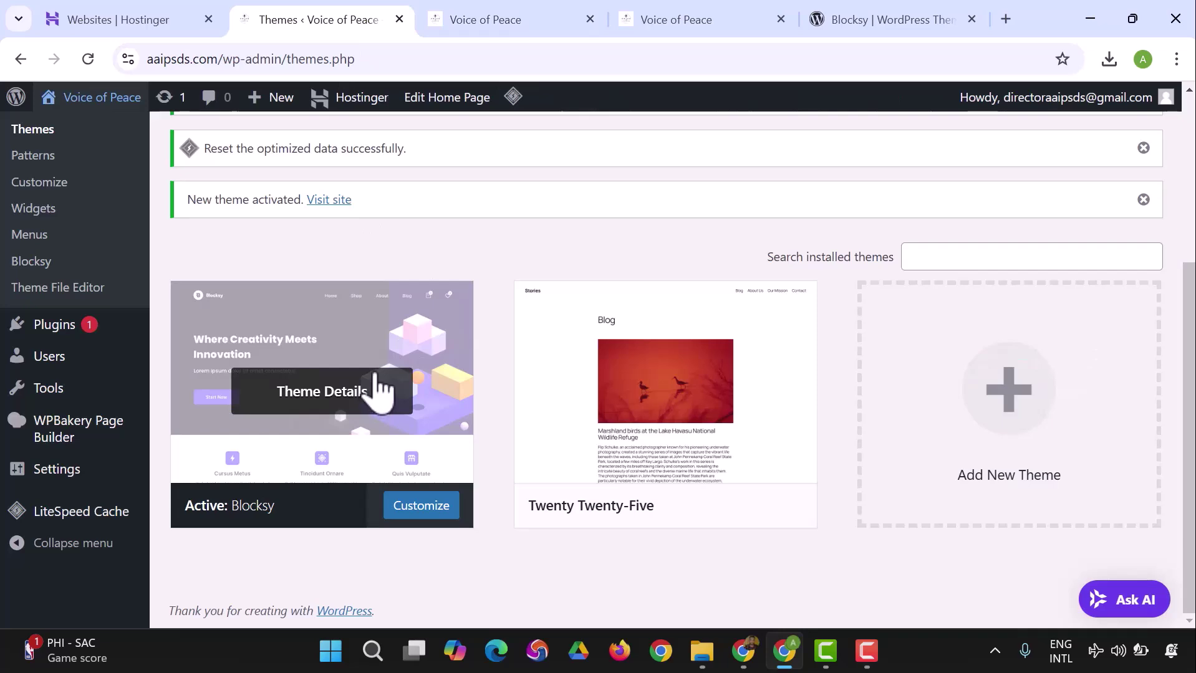
Open the Blocksy theme dashboard from the Appearance menu.
{"action": "scroll", "coordinate": [333, 318], "scroll_direction": "up", "scroll_amount": 3}
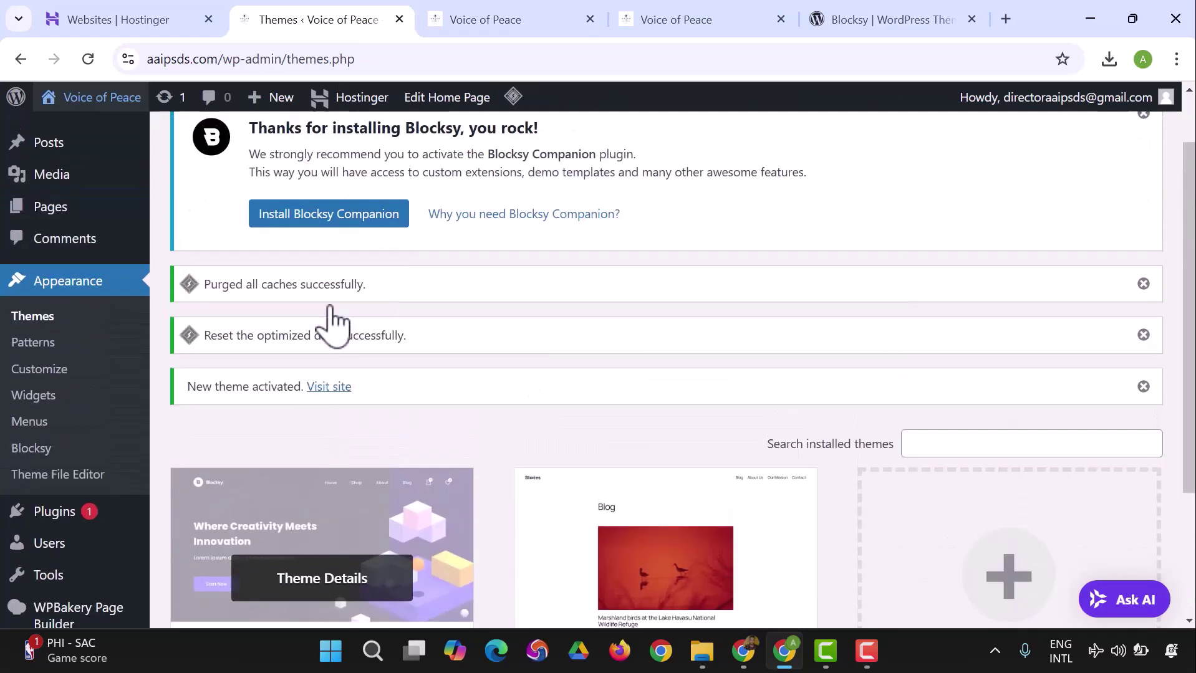
{"action": "scroll", "coordinate": [333, 319], "scroll_direction": "up", "scroll_amount": 1}
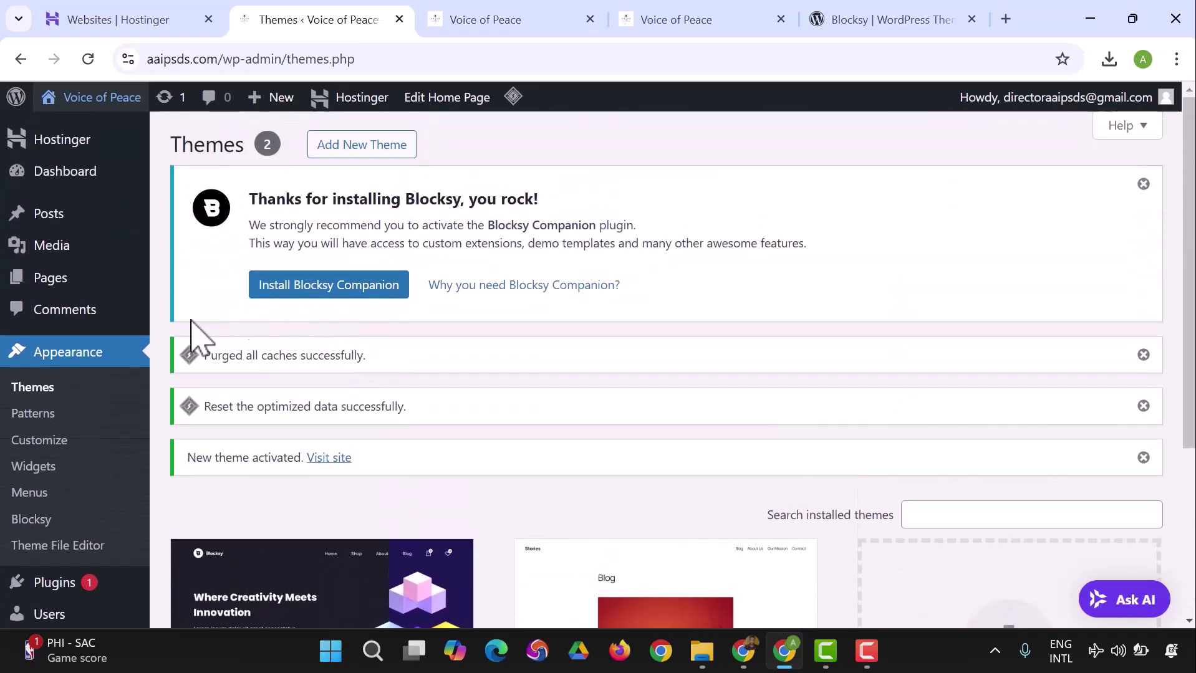
{"action": "scroll", "coordinate": [103, 321], "scroll_direction": "down", "scroll_amount": 1}
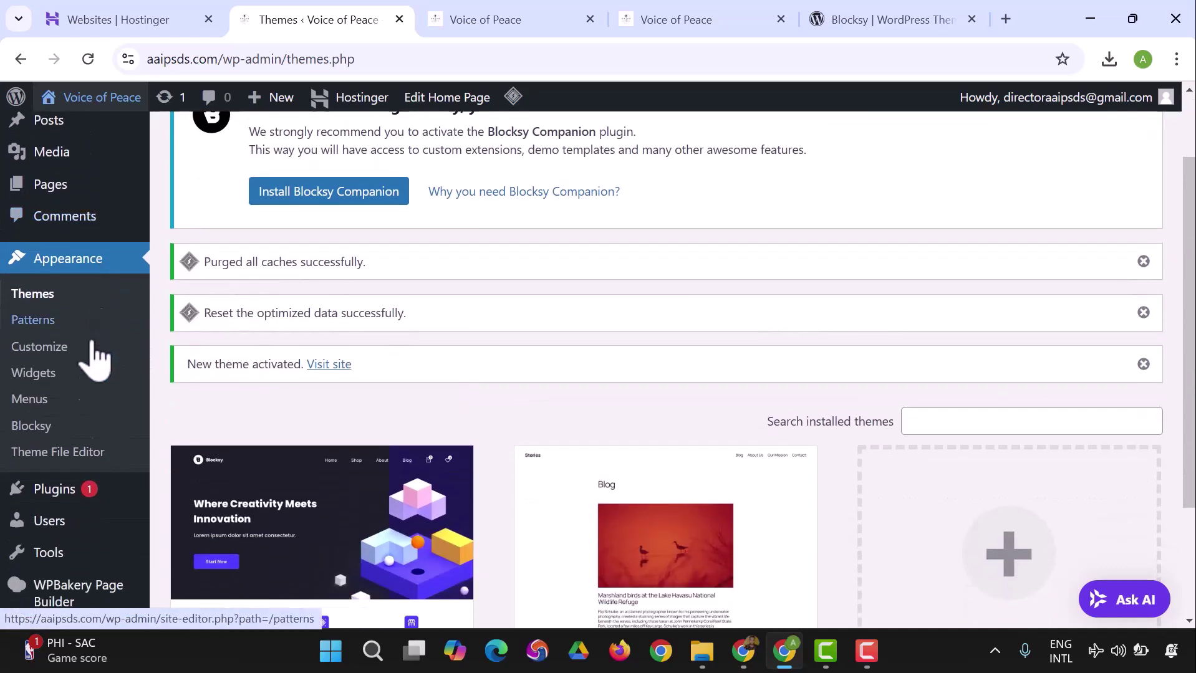
{"action": "scroll", "coordinate": [74, 405], "scroll_direction": "down", "scroll_amount": 2}
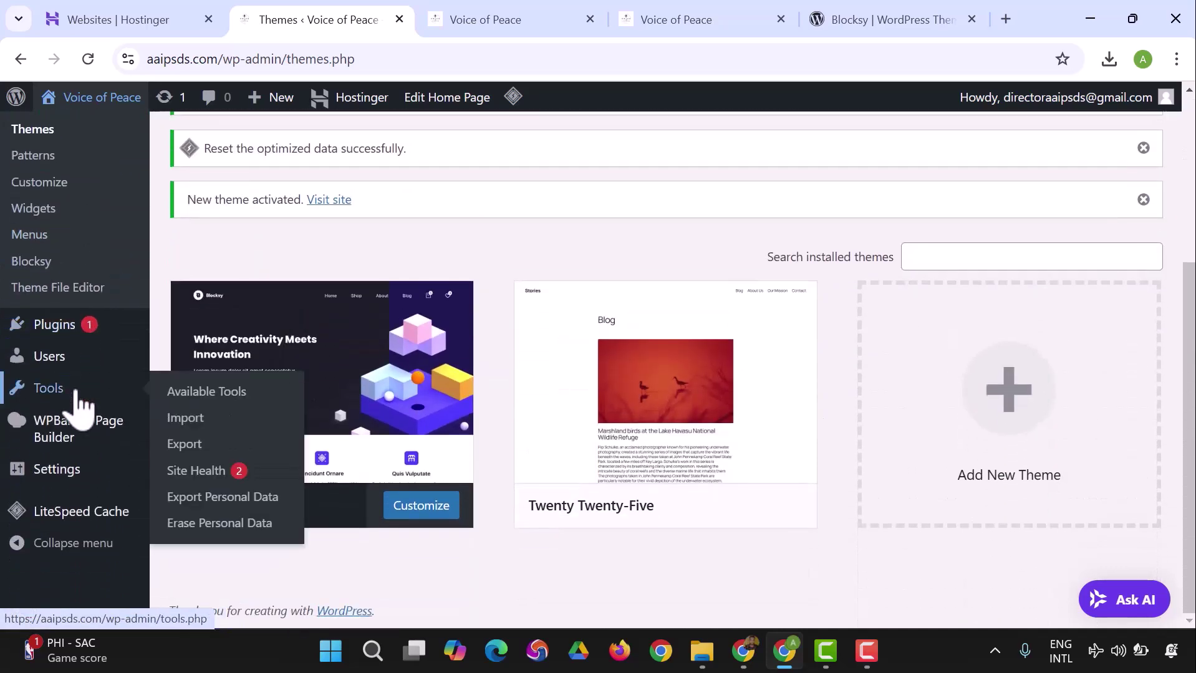
{"action": "scroll", "coordinate": [78, 407], "scroll_direction": "up", "scroll_amount": 4}
{"action": "scroll", "coordinate": [81, 406], "scroll_direction": "down", "scroll_amount": 3}
{"action": "left_click", "coordinate": [34, 339]}
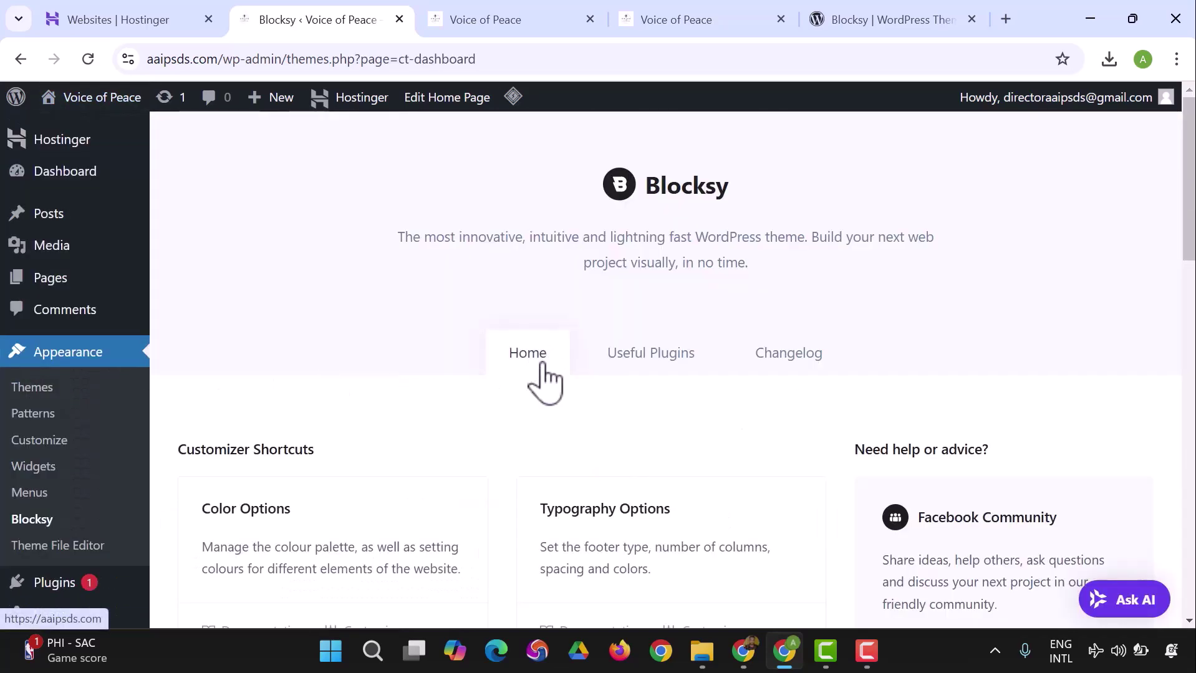
Launch Customize on the Blocksy card, previewing the Voice of Peace Home page.
{"action": "scroll", "coordinate": [521, 414], "scroll_direction": "down", "scroll_amount": 3}
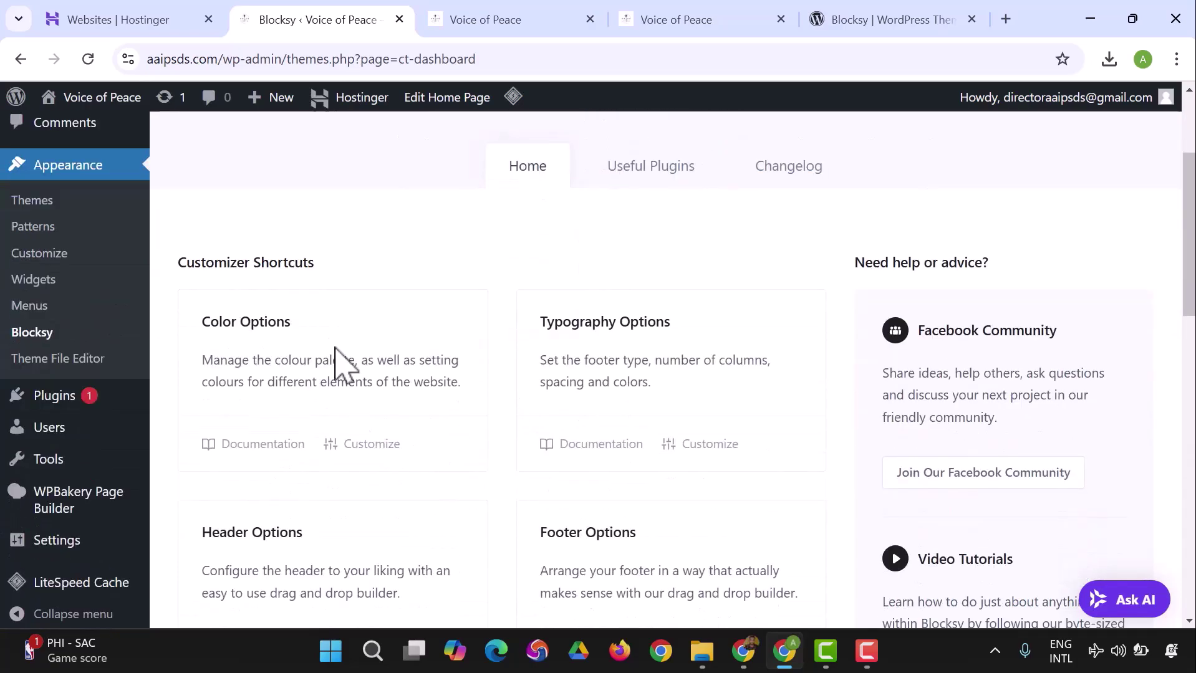
{"action": "scroll", "coordinate": [335, 347], "scroll_direction": "down", "scroll_amount": 4}
{"action": "scroll", "coordinate": [347, 427], "scroll_direction": "up", "scroll_amount": 5}
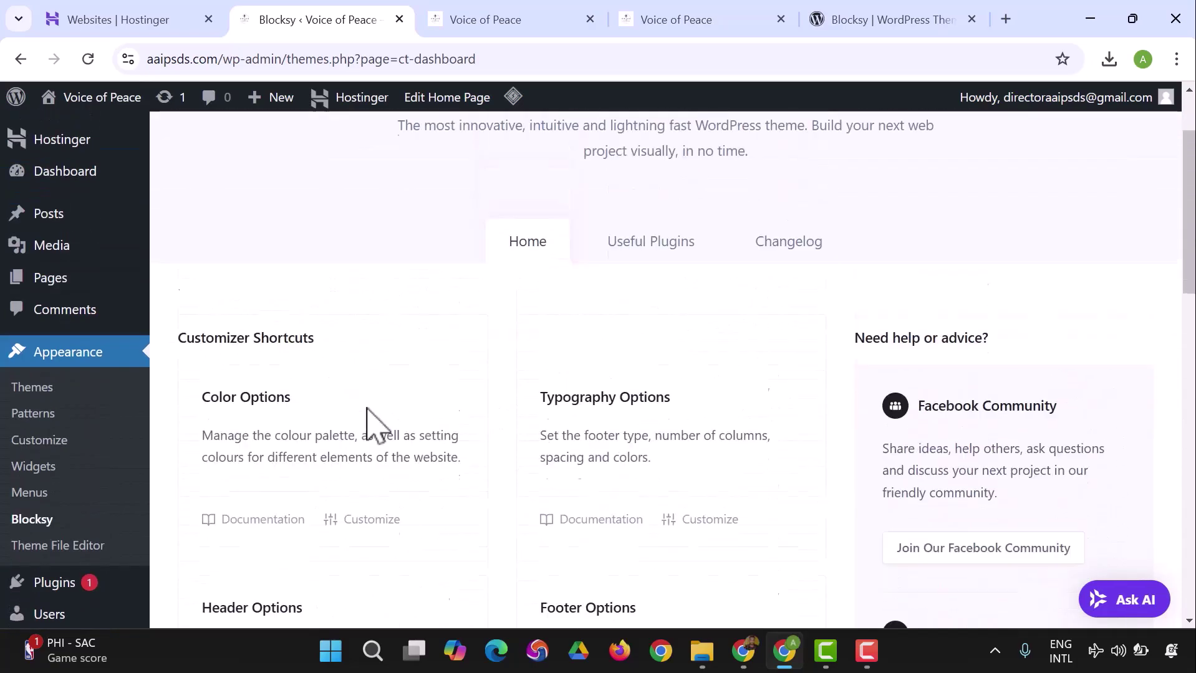
{"action": "scroll", "coordinate": [598, 419], "scroll_direction": "down", "scroll_amount": 1}
{"action": "scroll", "coordinate": [652, 405], "scroll_direction": "up", "scroll_amount": 3}
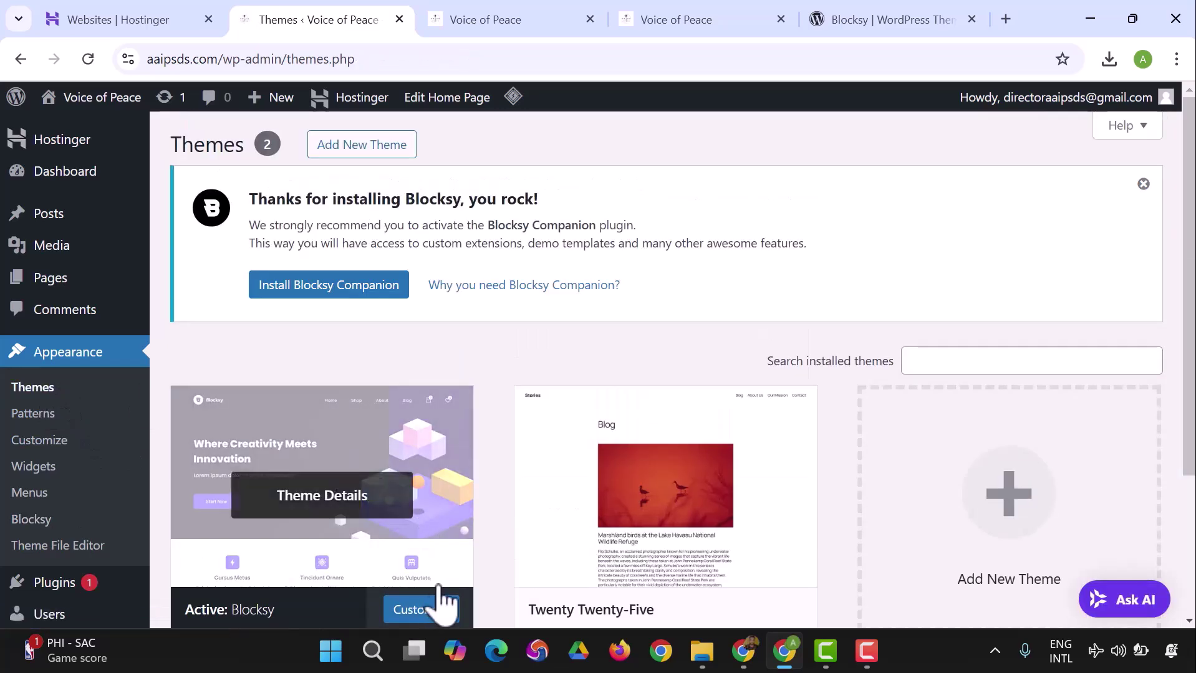
{"action": "scroll", "coordinate": [439, 580], "scroll_direction": "down", "scroll_amount": 1}
{"action": "left_click", "coordinate": [436, 523]}
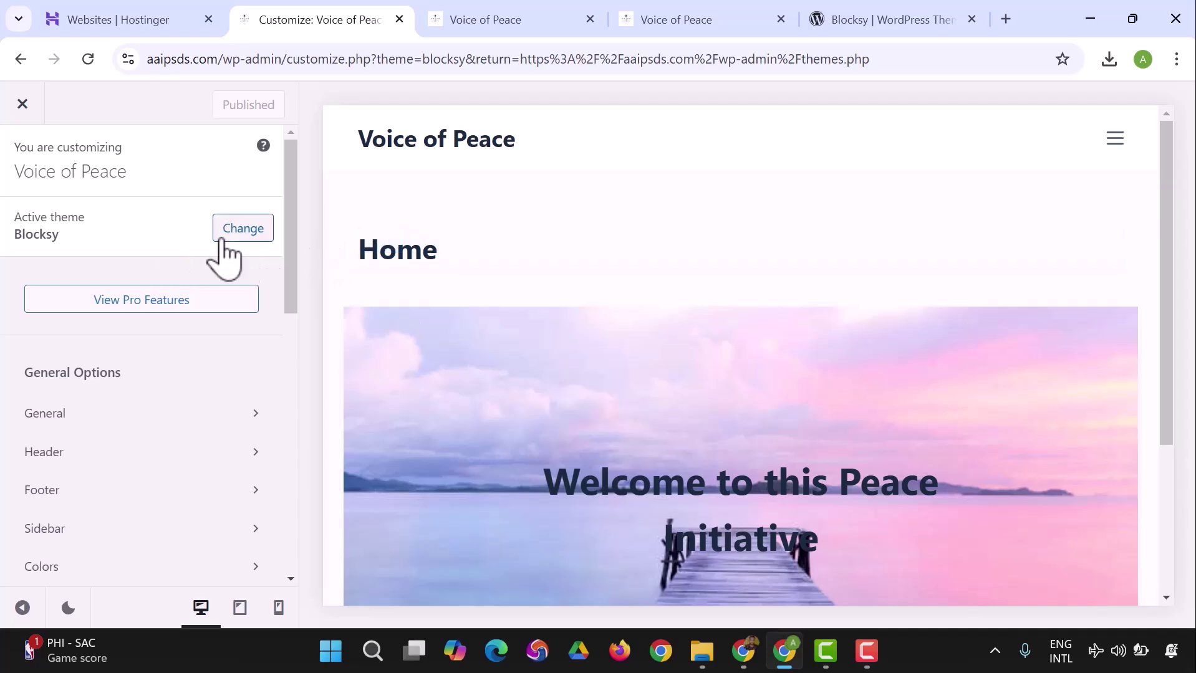
Review the General Layout options (1290px max site width) and Buttons options without changing them.
{"action": "scroll", "coordinate": [255, 298], "scroll_direction": "down", "scroll_amount": 2}
{"action": "scroll", "coordinate": [246, 305], "scroll_direction": "up", "scroll_amount": 2}
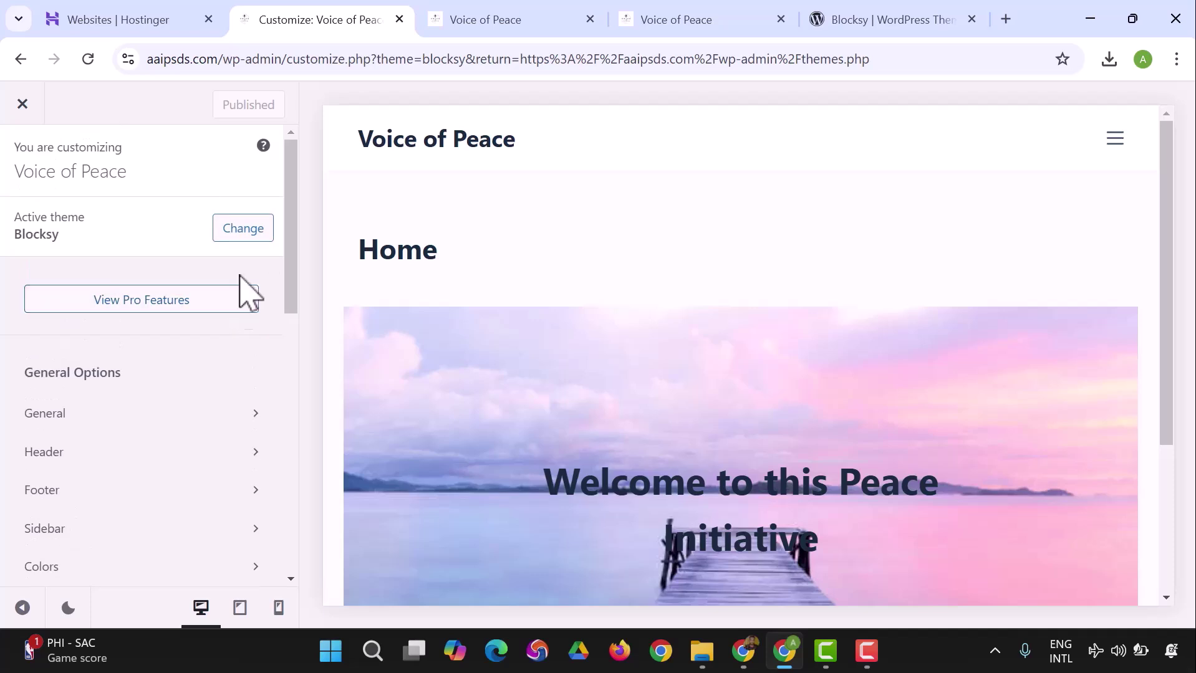
{"action": "scroll", "coordinate": [268, 349], "scroll_direction": "down", "scroll_amount": 2}
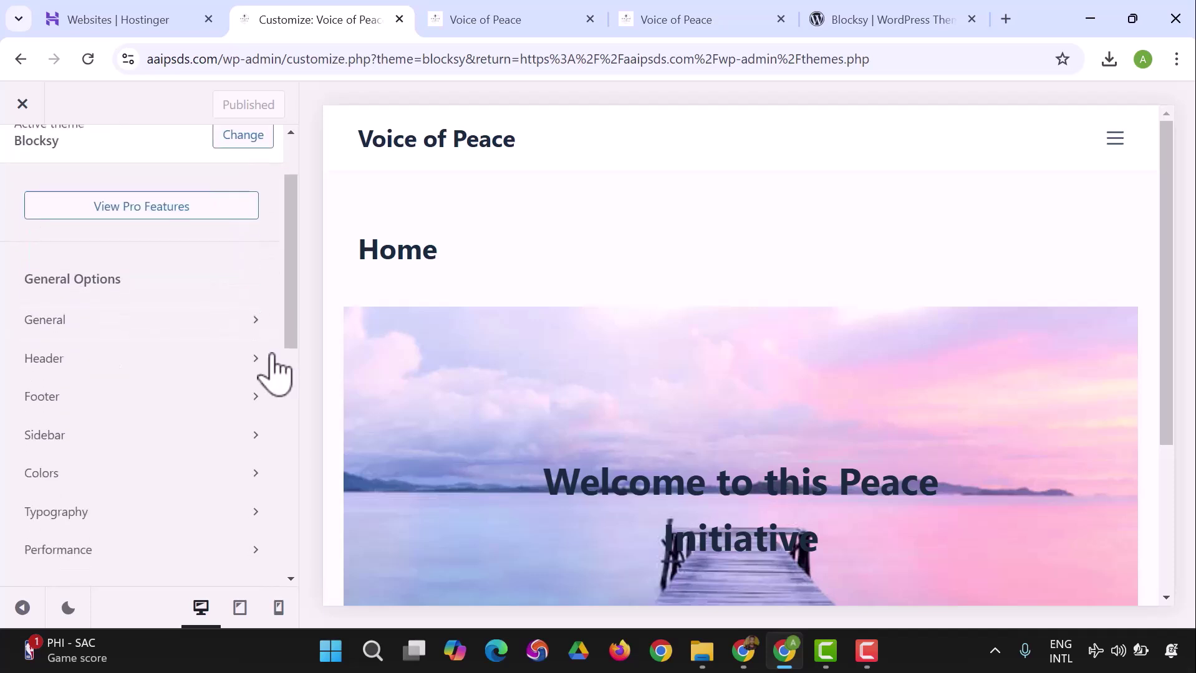
{"action": "left_click", "coordinate": [262, 321]}
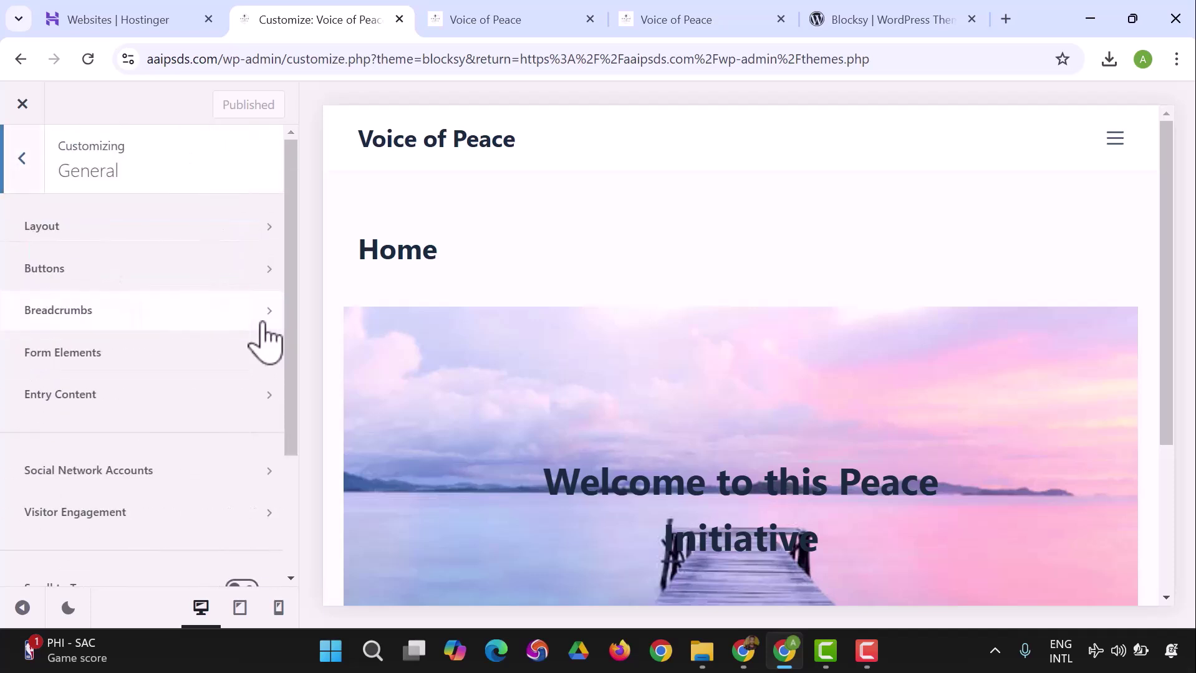
{"action": "left_click", "coordinate": [199, 240]}
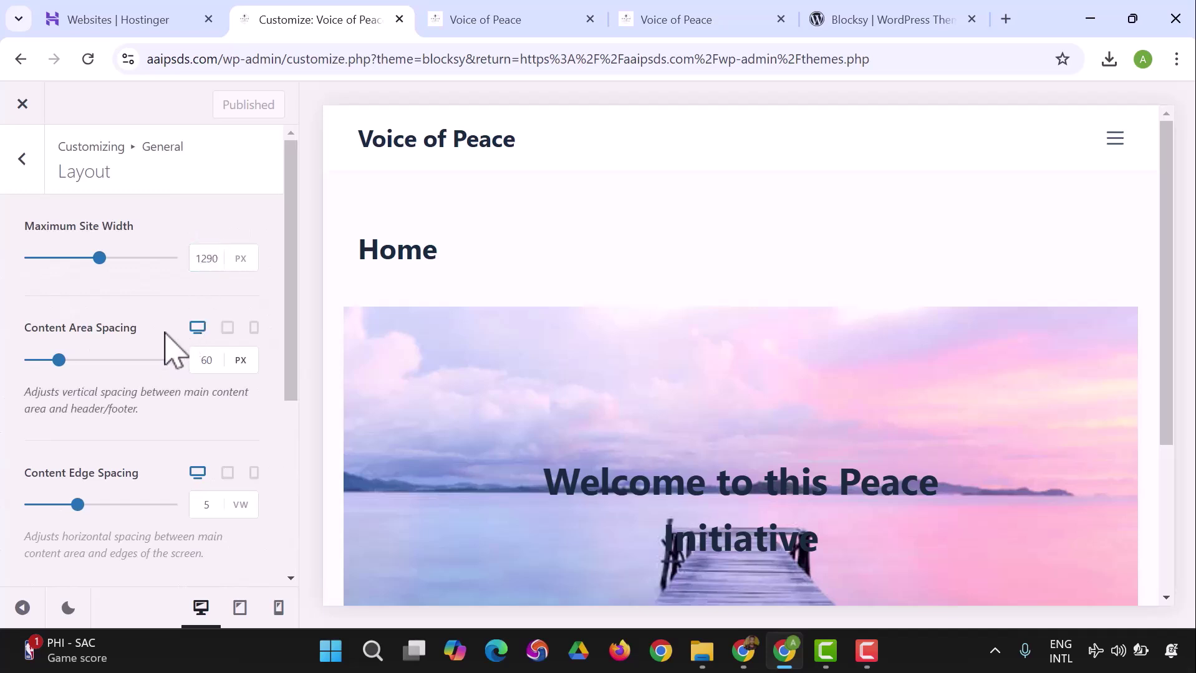
{"action": "scroll", "coordinate": [147, 324], "scroll_direction": "down", "scroll_amount": 3}
{"action": "scroll", "coordinate": [143, 329], "scroll_direction": "down", "scroll_amount": 2}
{"action": "scroll", "coordinate": [131, 280], "scroll_direction": "up", "scroll_amount": 5}
{"action": "left_click", "coordinate": [26, 159]}
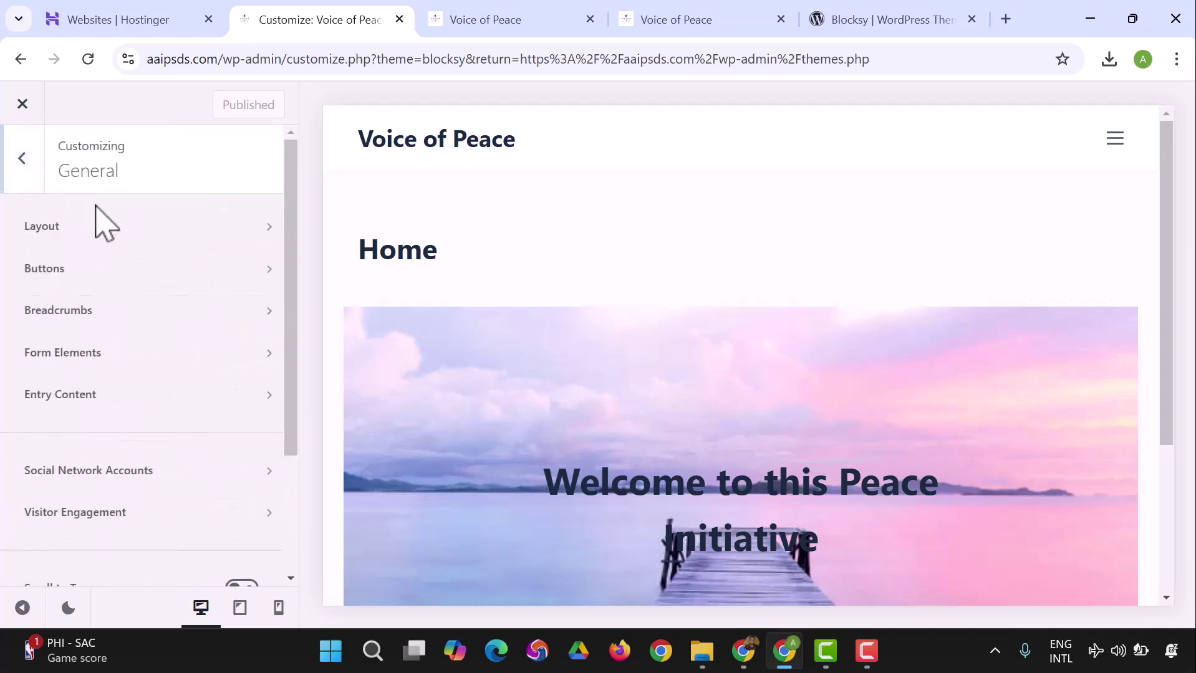
{"action": "left_click", "coordinate": [113, 274]}
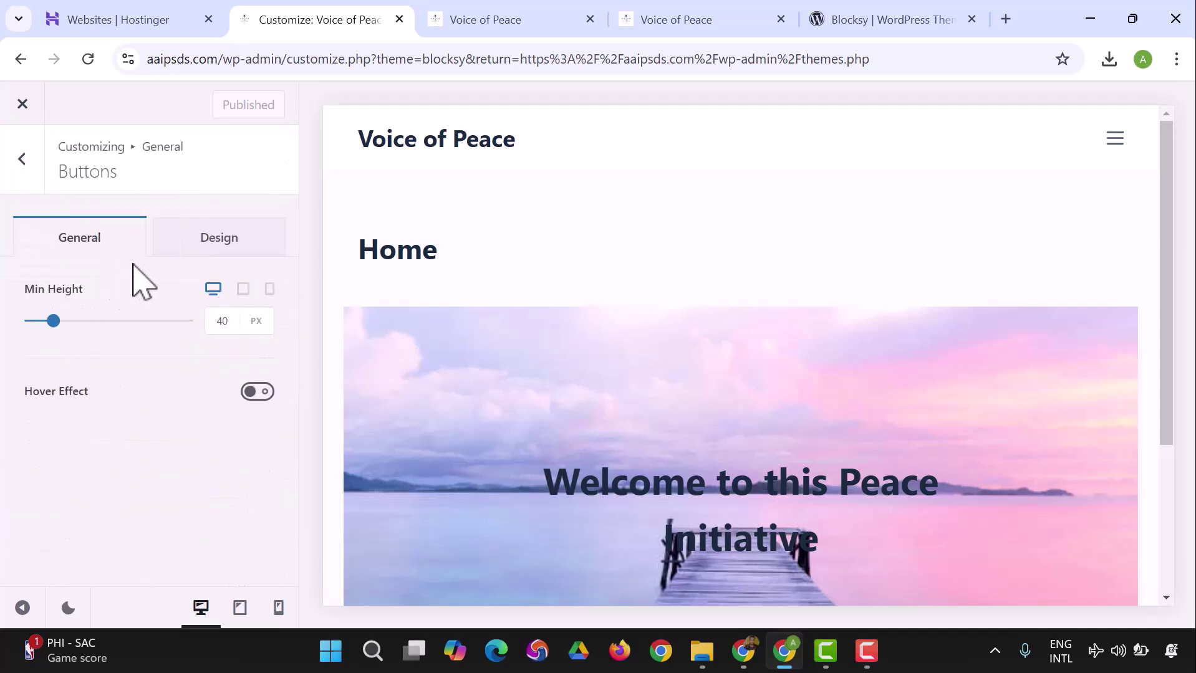
{"action": "left_click", "coordinate": [22, 159]}
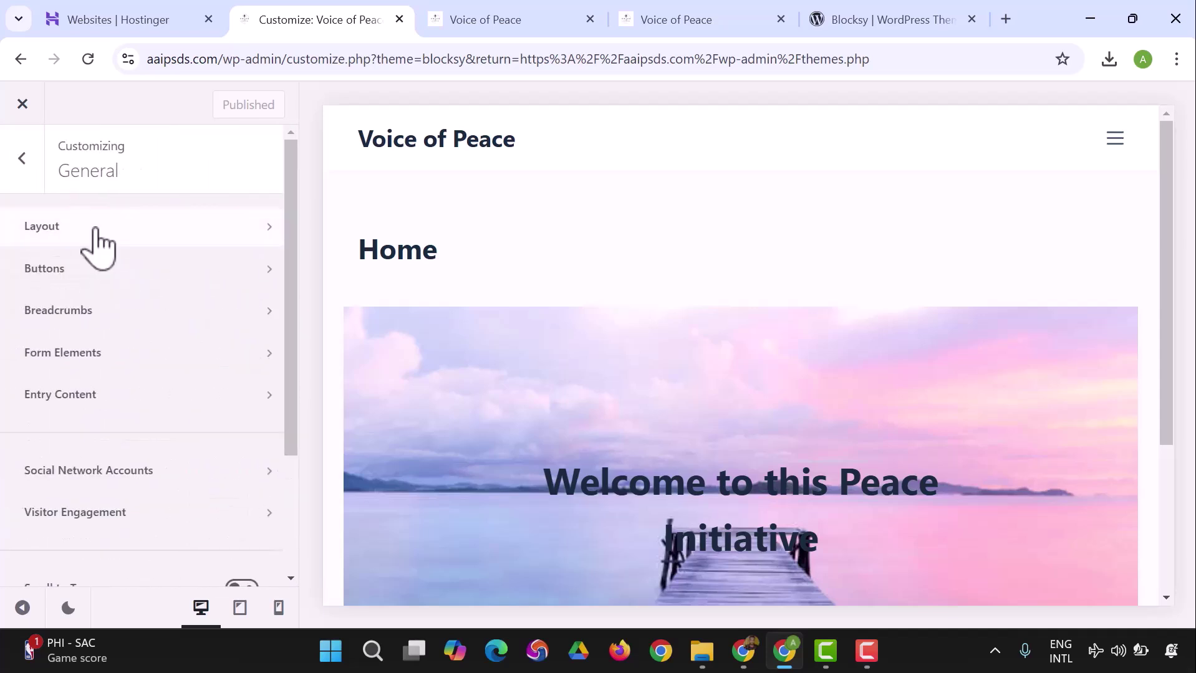
Clear 'Home' from the breadcrumbs Home Page Text and publish the change.
{"action": "left_click", "coordinate": [114, 324]}
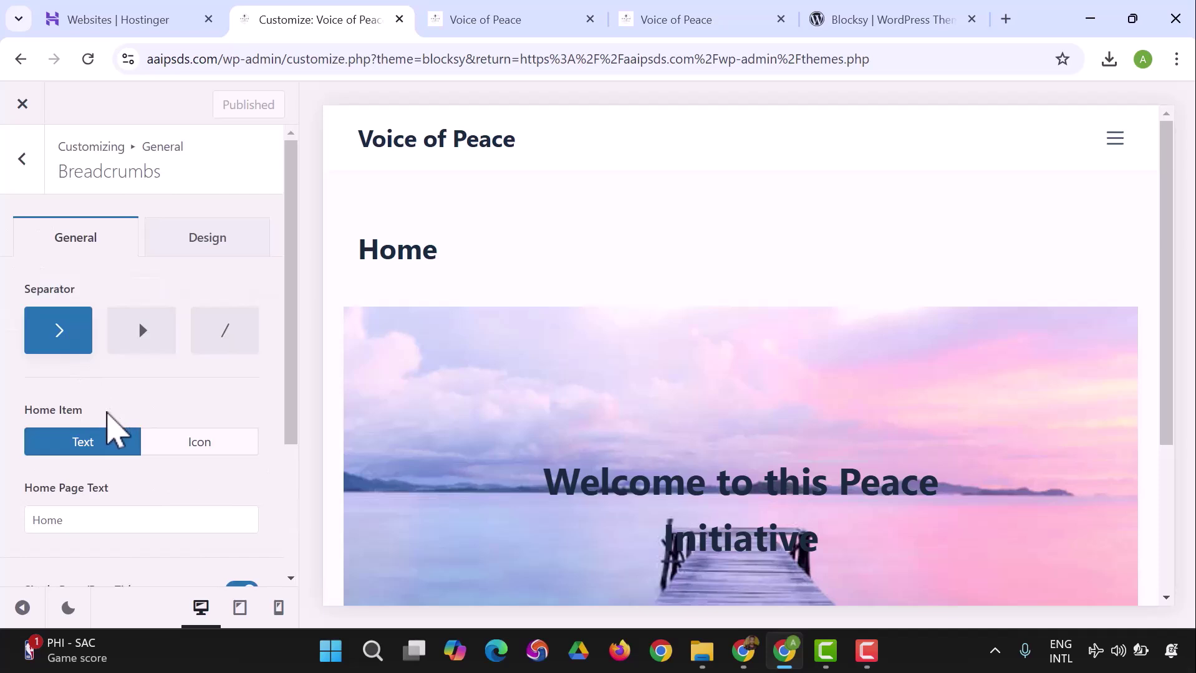
{"action": "scroll", "coordinate": [107, 439], "scroll_direction": "down", "scroll_amount": 2}
{"action": "left_click", "coordinate": [127, 426]}
{"action": "left_click_drag", "start_coordinate": [127, 426], "coordinate": [28, 426]}
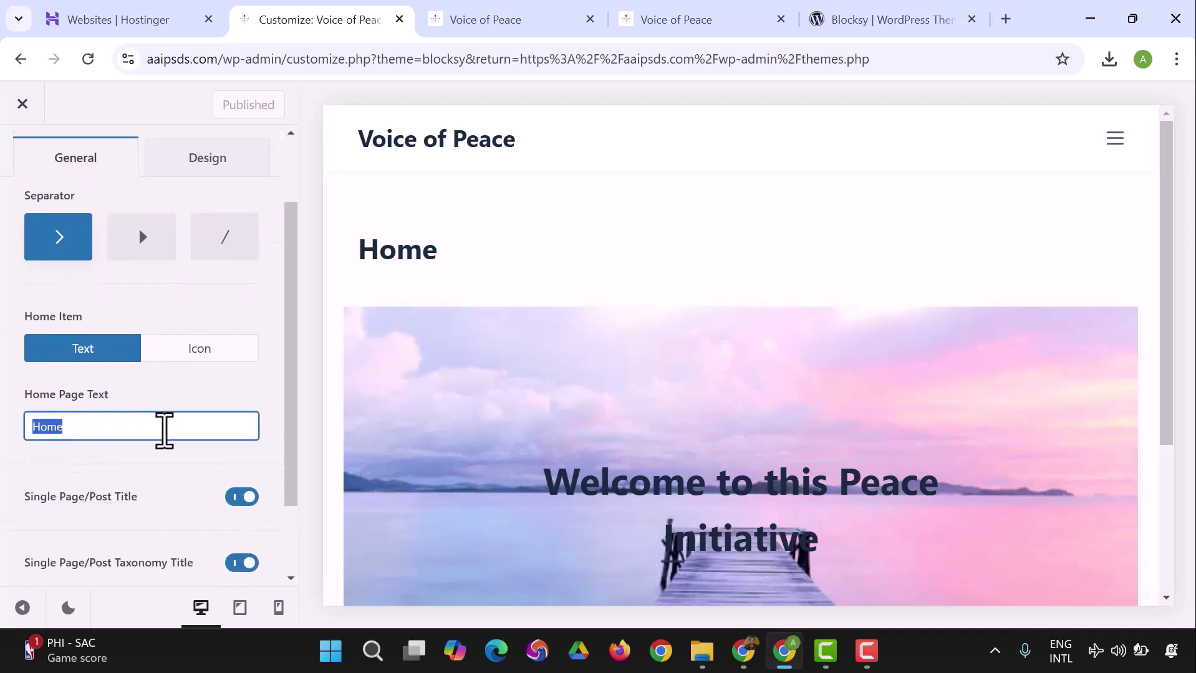
{"action": "key", "text": "BackSpace"}
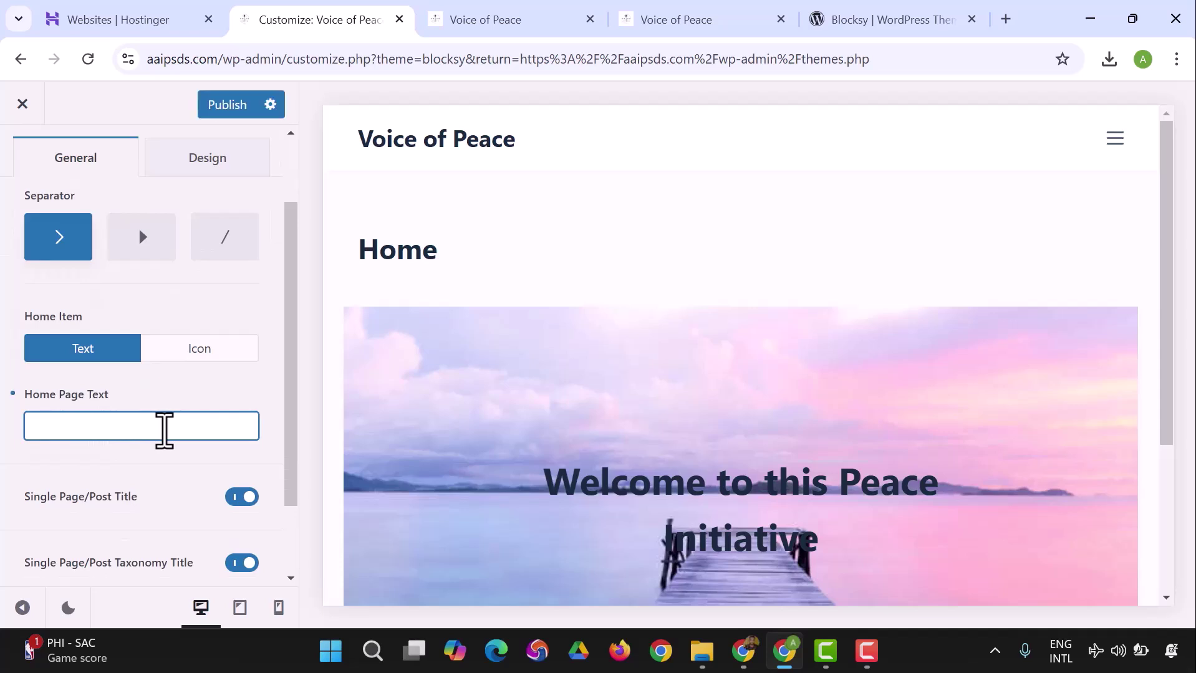
{"action": "left_click", "coordinate": [221, 106]}
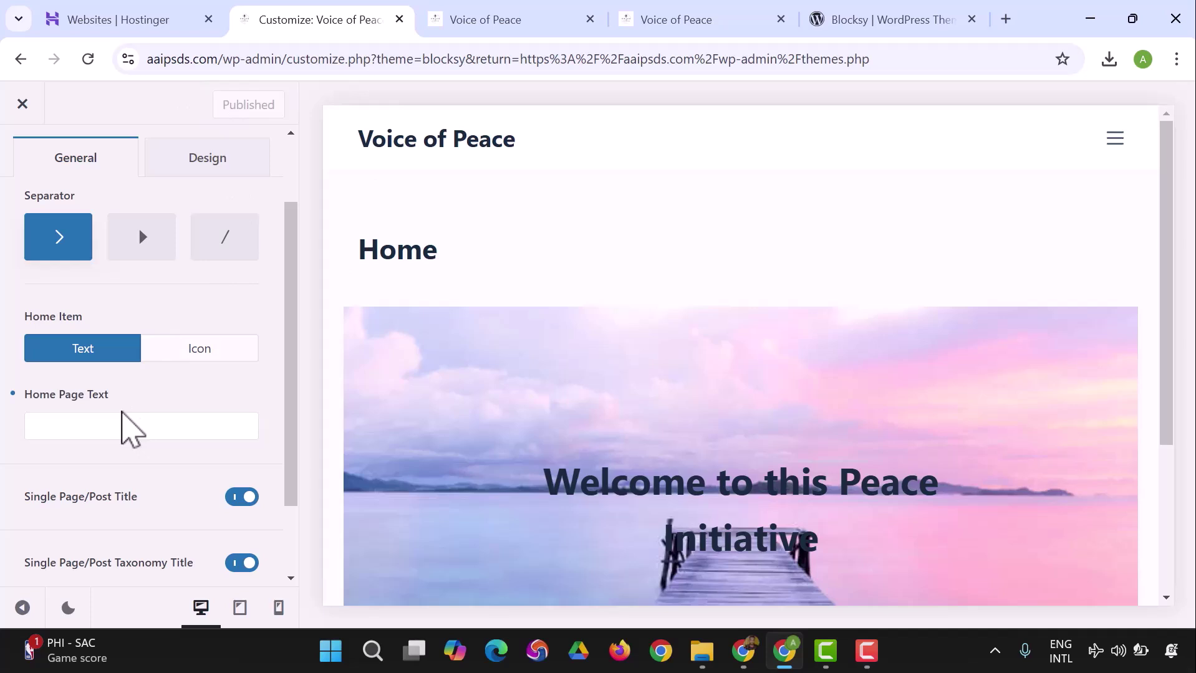
Look over the breadcrumbs font and colour options, then go back to the main Customizer panel.
{"action": "left_click", "coordinate": [119, 418]}
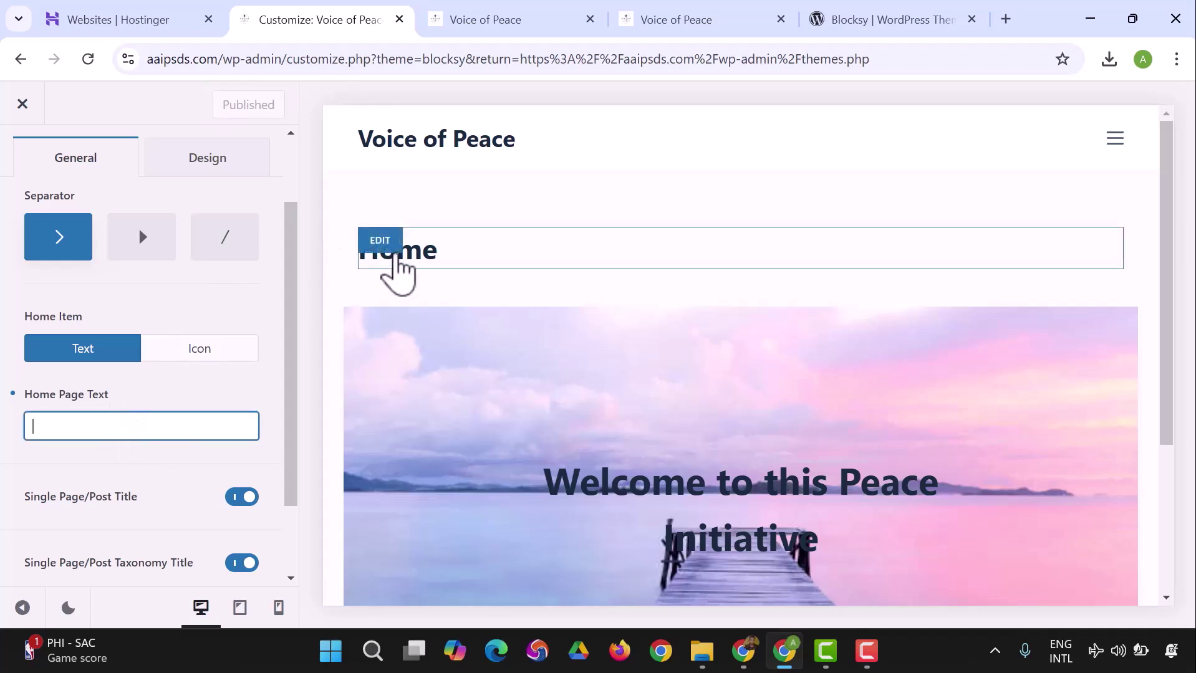
{"action": "scroll", "coordinate": [499, 374], "scroll_direction": "down", "scroll_amount": 3}
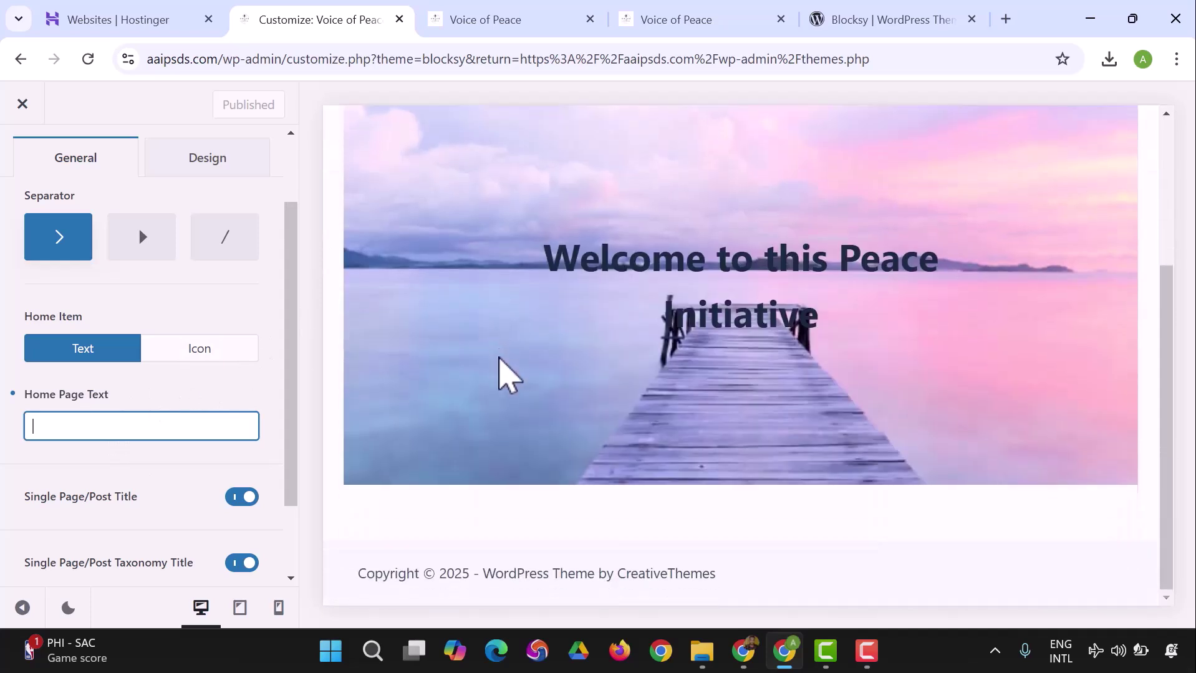
{"action": "scroll", "coordinate": [152, 458], "scroll_direction": "down", "scroll_amount": 2}
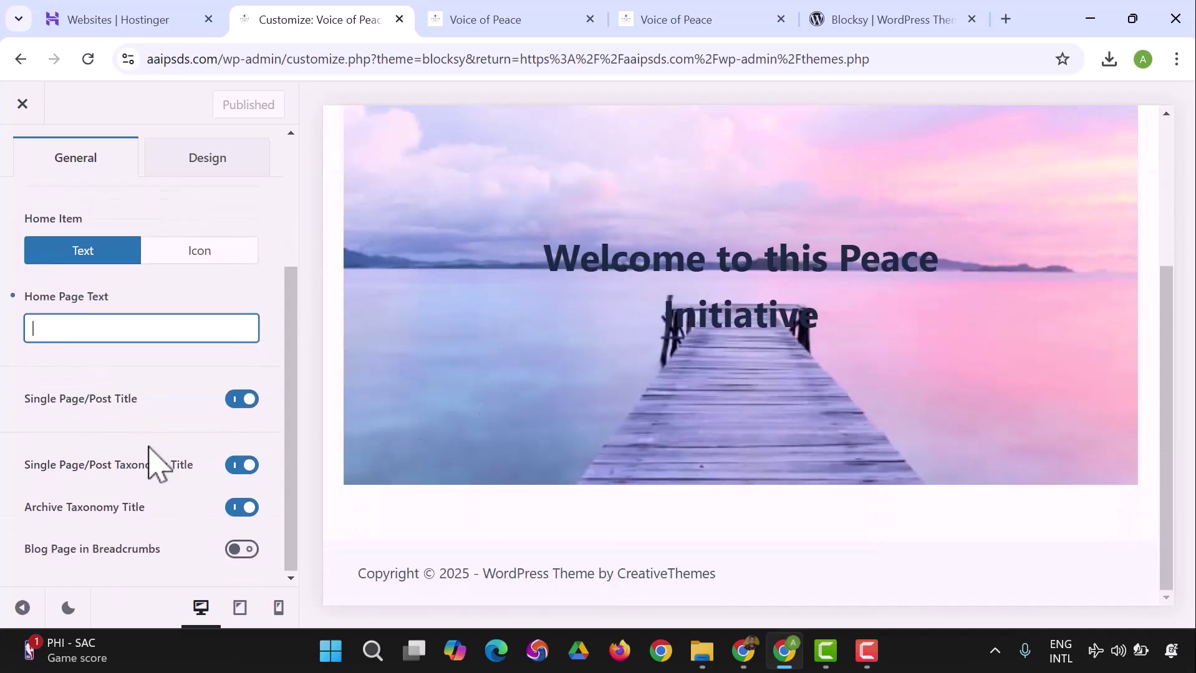
{"action": "scroll", "coordinate": [153, 462], "scroll_direction": "up", "scroll_amount": 4}
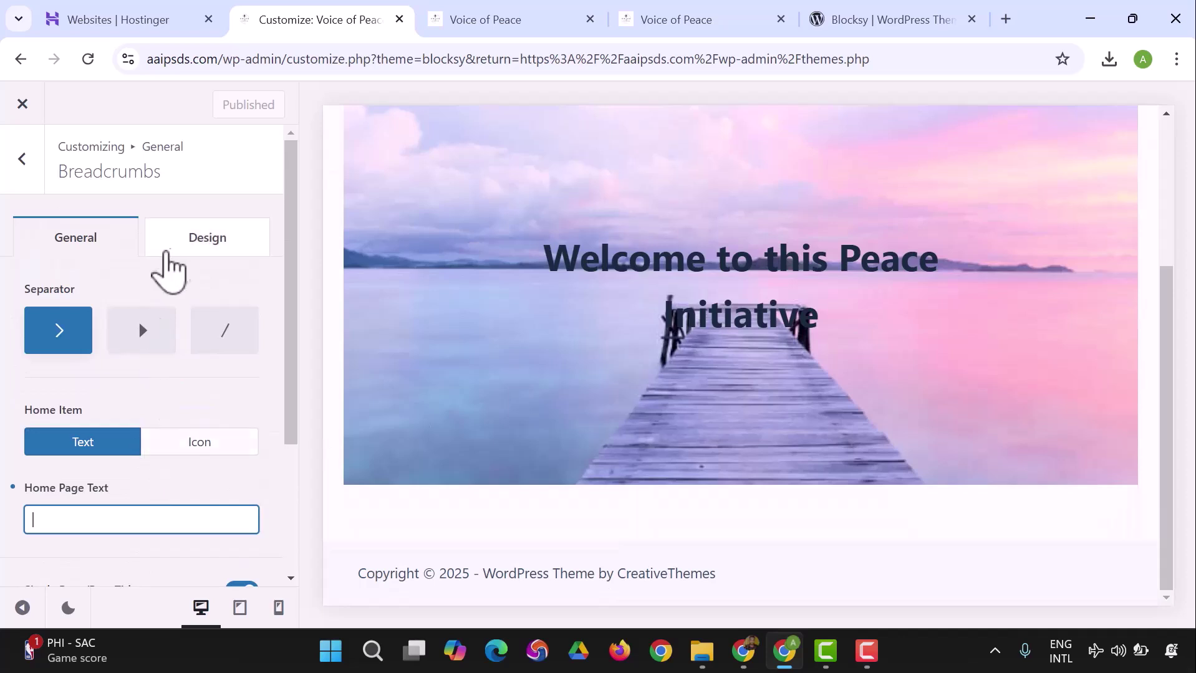
{"action": "left_click", "coordinate": [182, 249]}
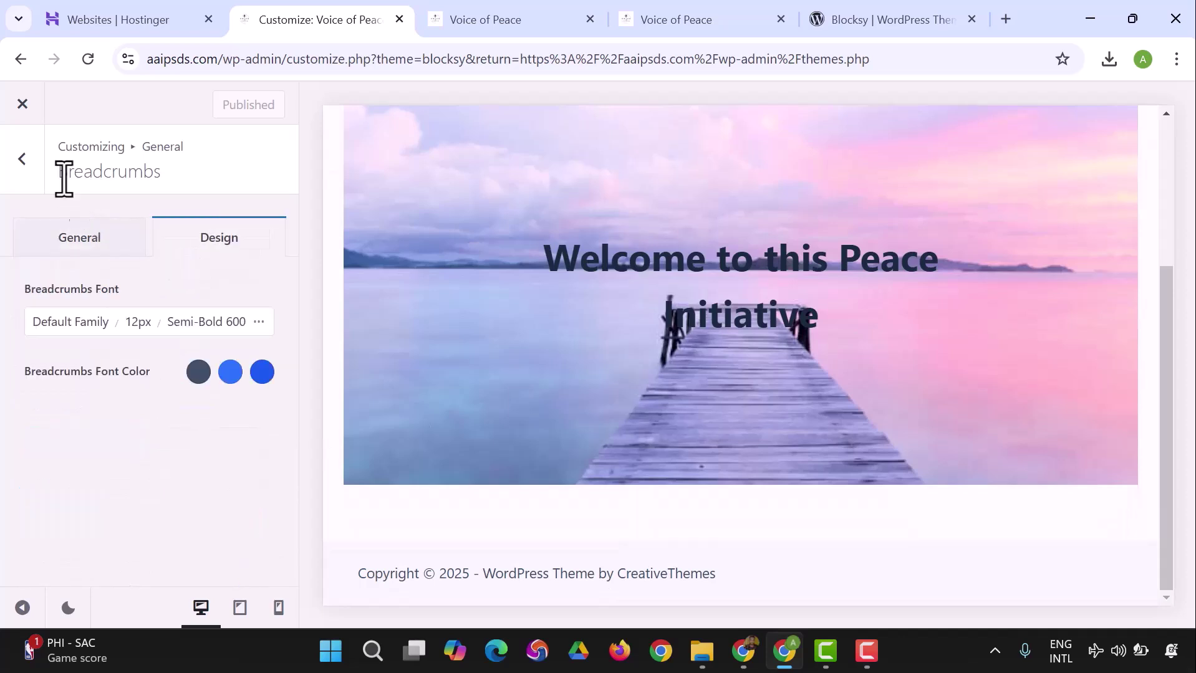
{"action": "left_click", "coordinate": [21, 163]}
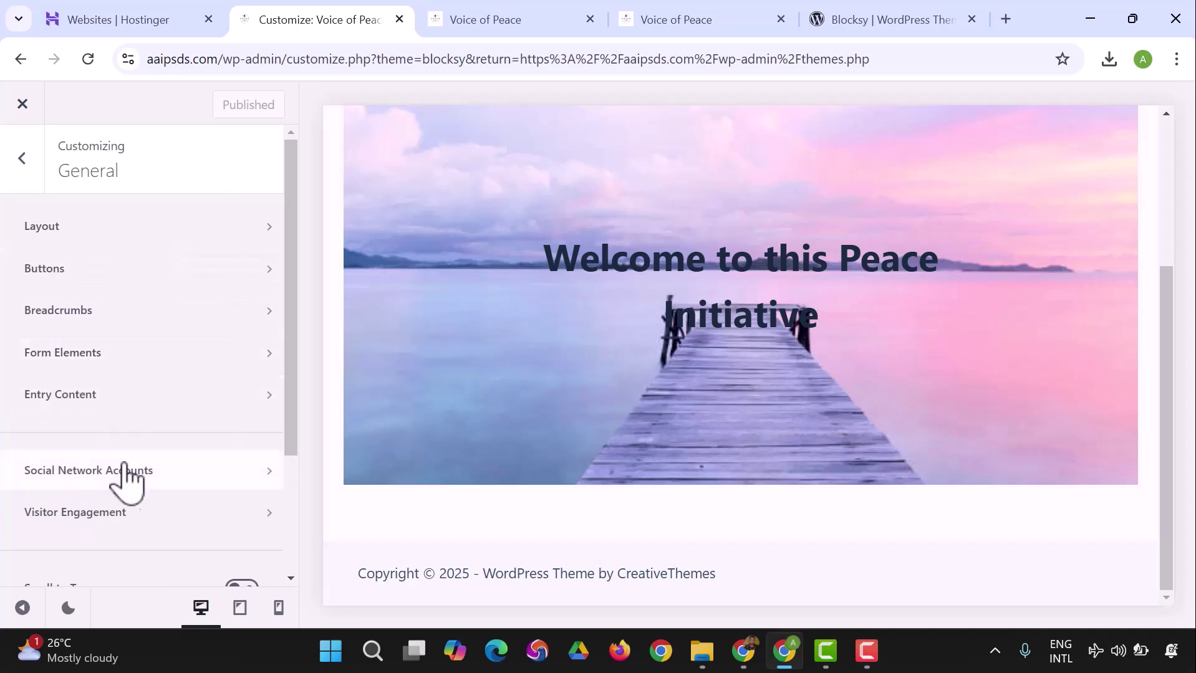
{"action": "scroll", "coordinate": [44, 234], "scroll_direction": "down", "scroll_amount": 3}
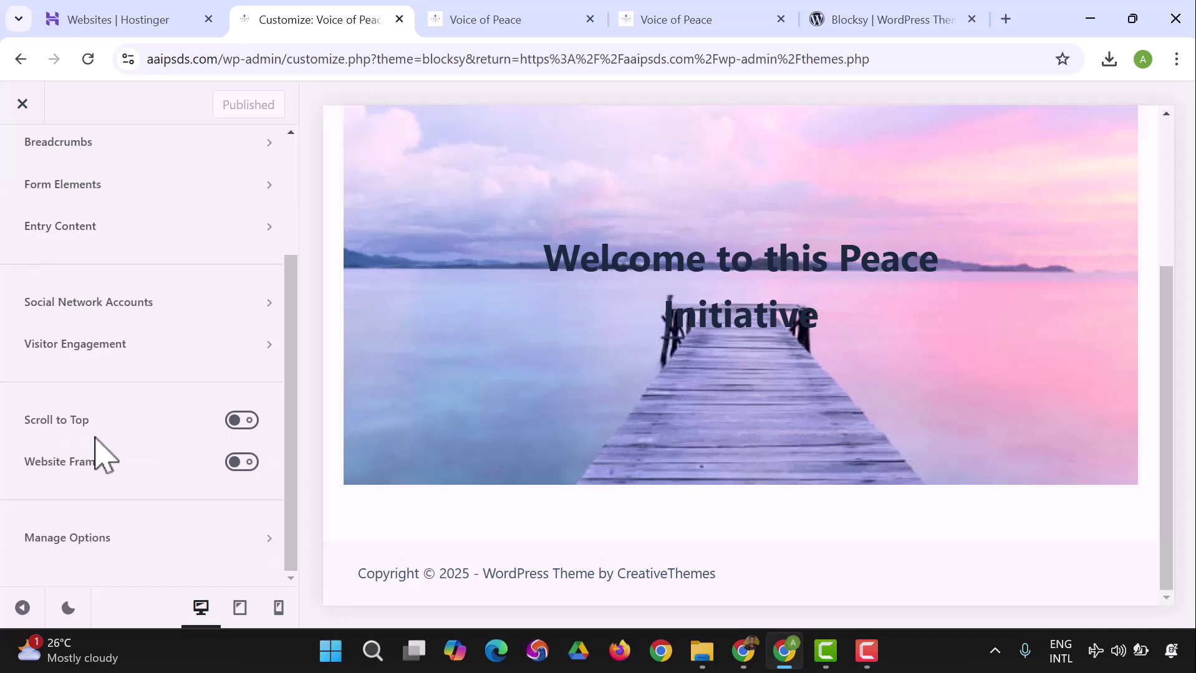
{"action": "scroll", "coordinate": [18, 153], "scroll_direction": "up", "scroll_amount": 3}
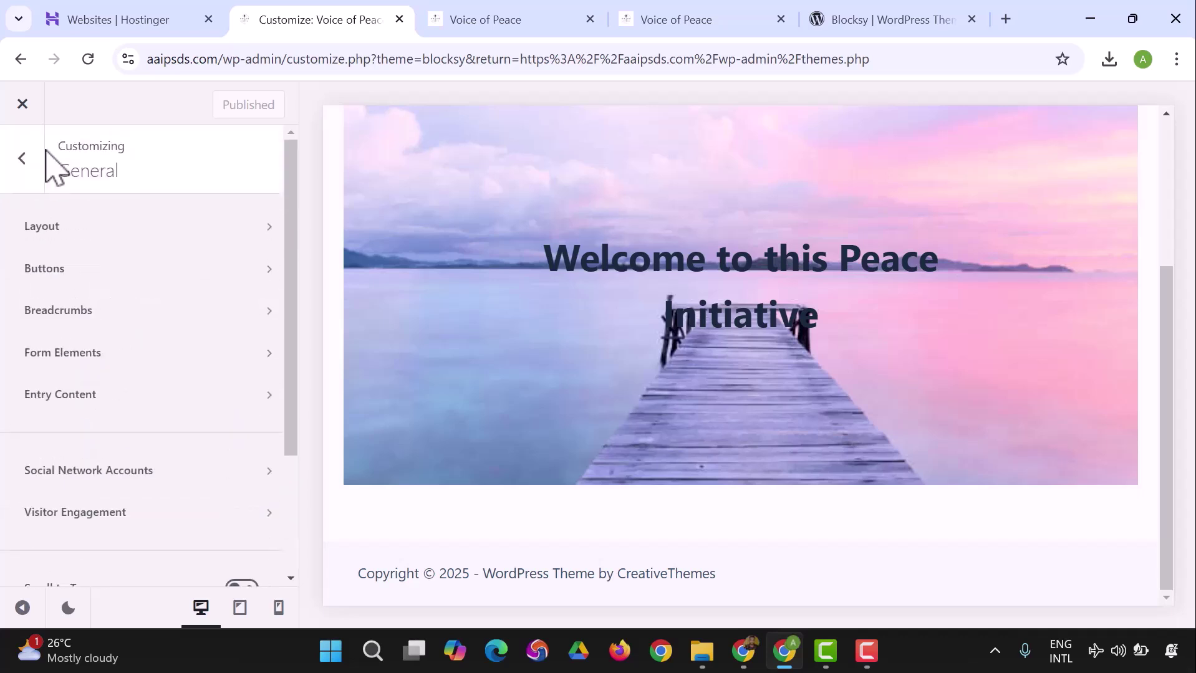
{"action": "left_click", "coordinate": [23, 160]}
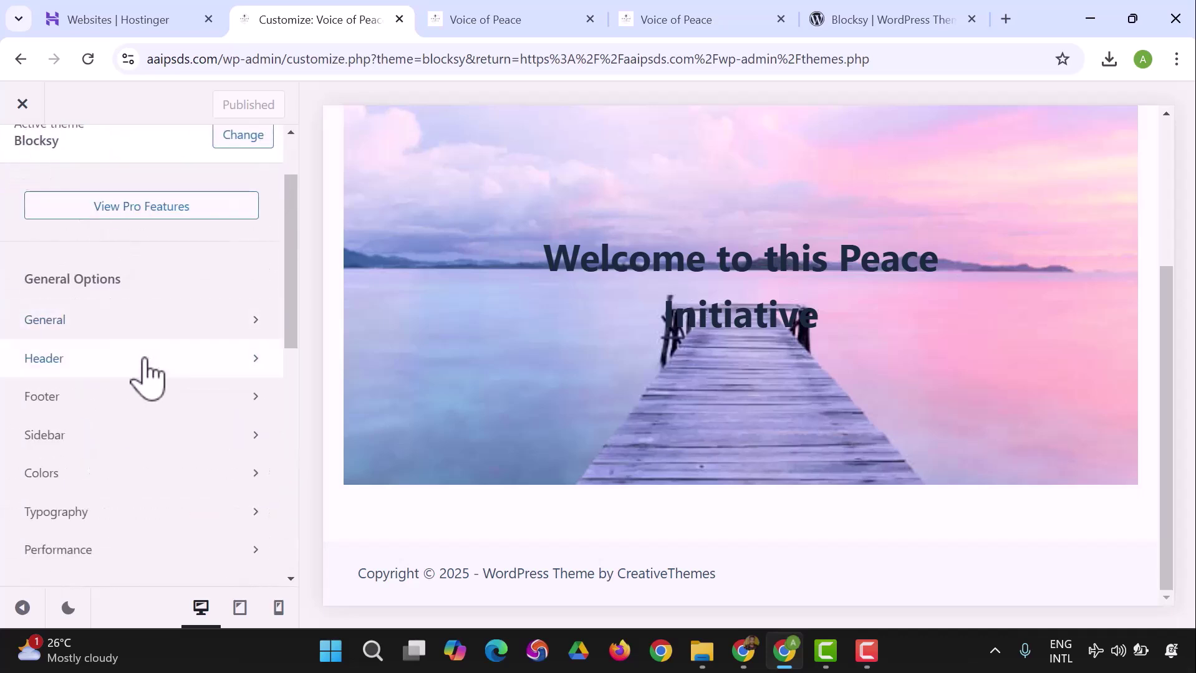
Open the Global Header in Blocksy's Header builder, which raises a Blocksy Companion required notice.
{"action": "left_click", "coordinate": [144, 361]}
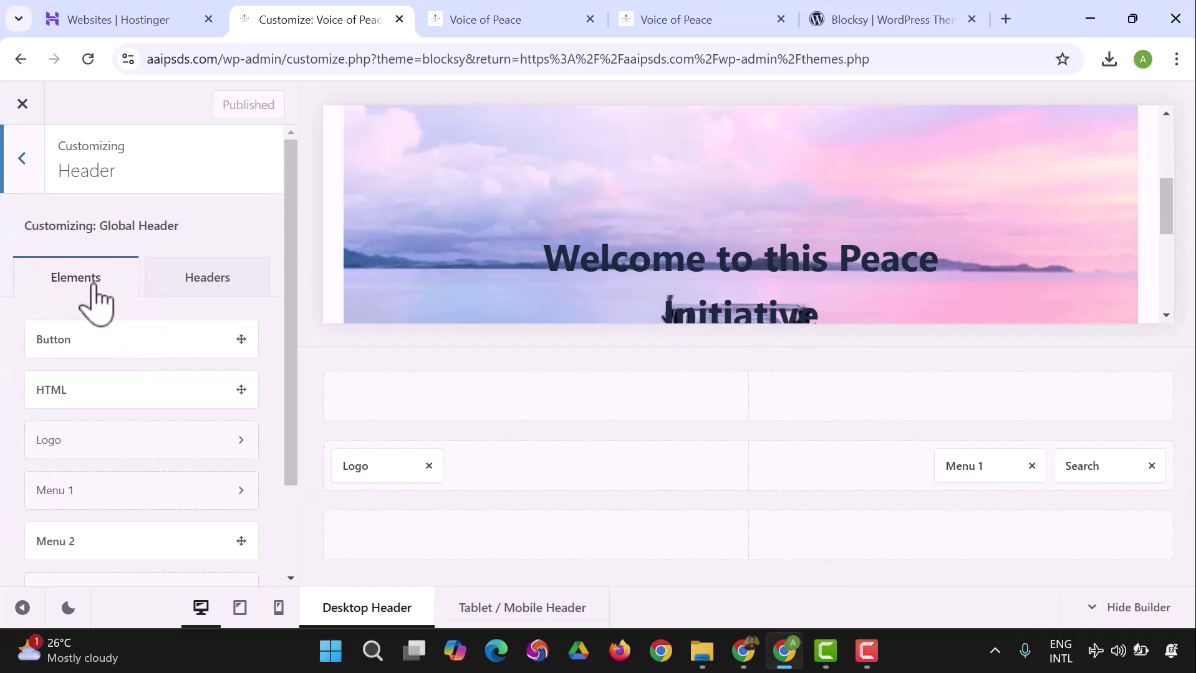
{"action": "left_click", "coordinate": [190, 288]}
{"action": "left_click", "coordinate": [165, 343]}
{"action": "left_click", "coordinate": [497, 424]}
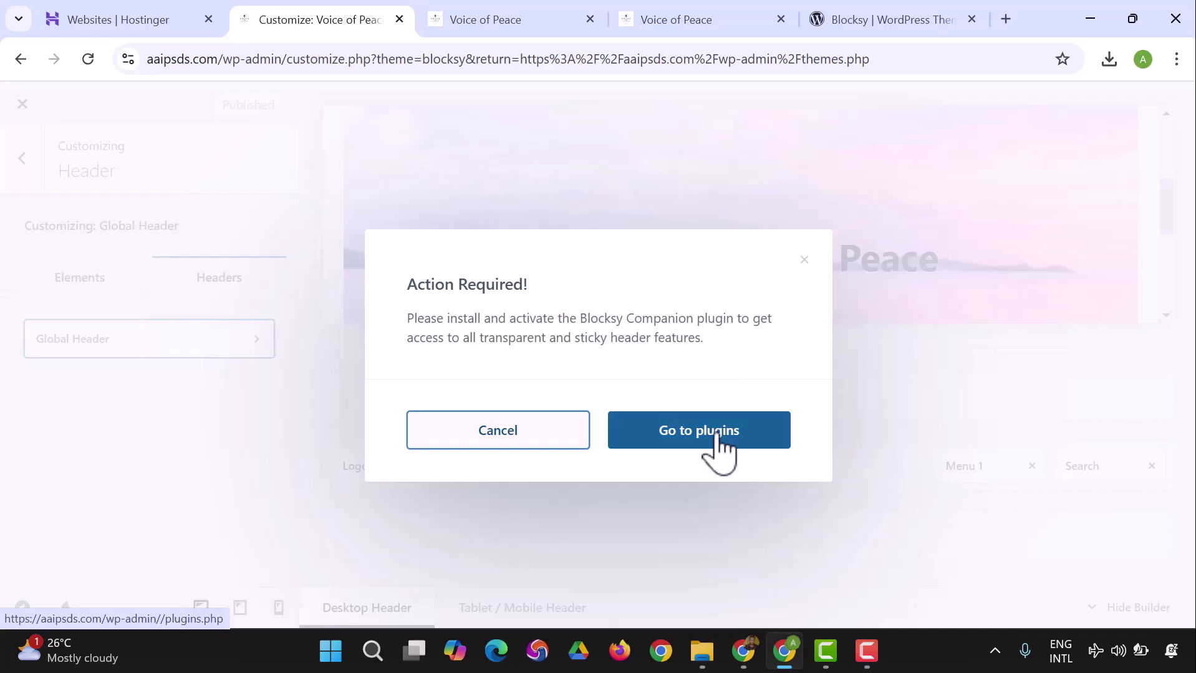
Install and activate Blocksy Companion from the Plugins page, then look over the Blocksy dashboard's Home tab.
{"action": "left_click", "coordinate": [682, 430]}
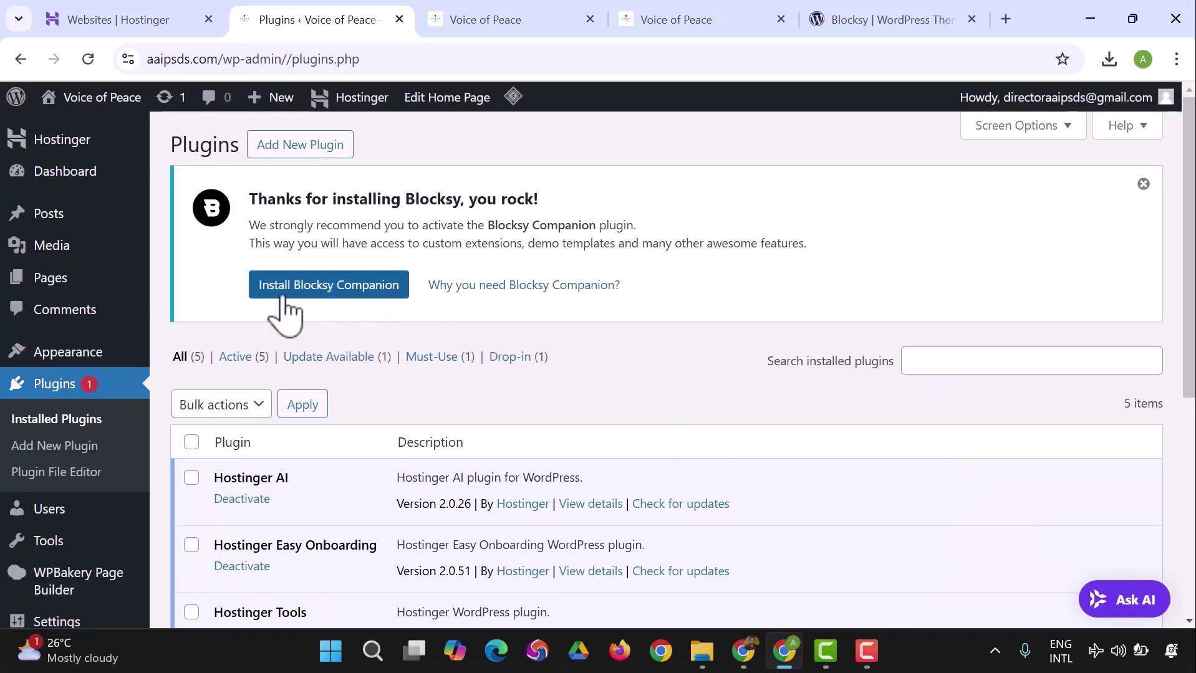
{"action": "left_click", "coordinate": [286, 288]}
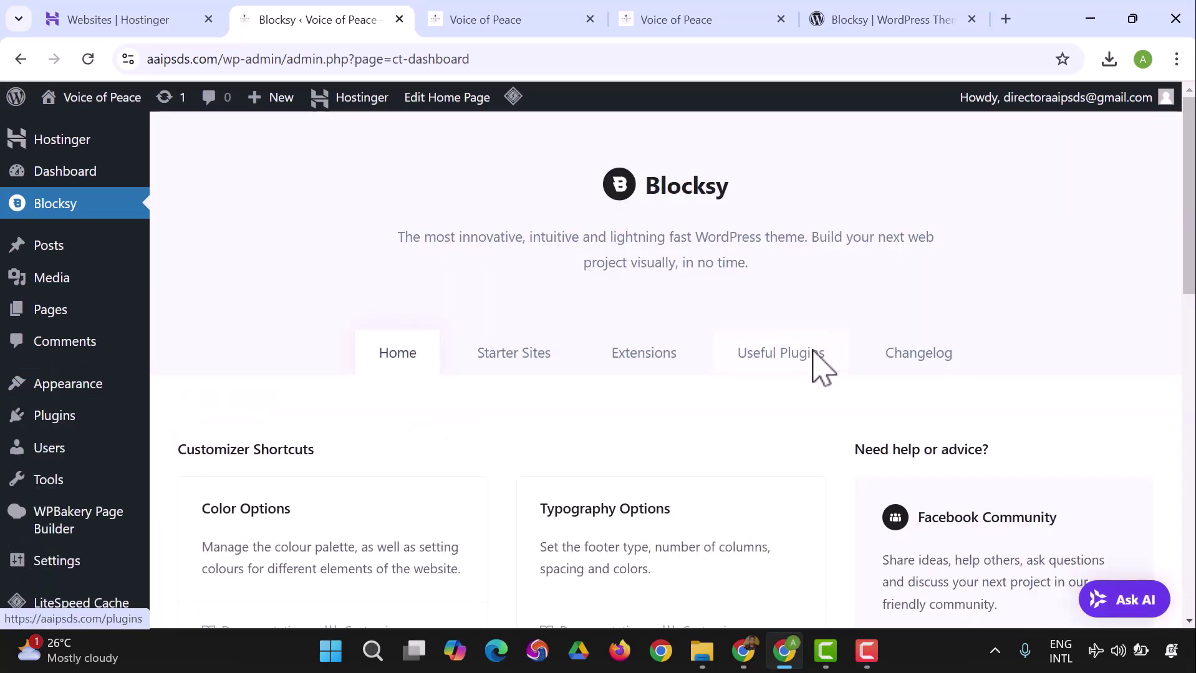
{"action": "scroll", "coordinate": [667, 379], "scroll_direction": "down", "scroll_amount": 1}
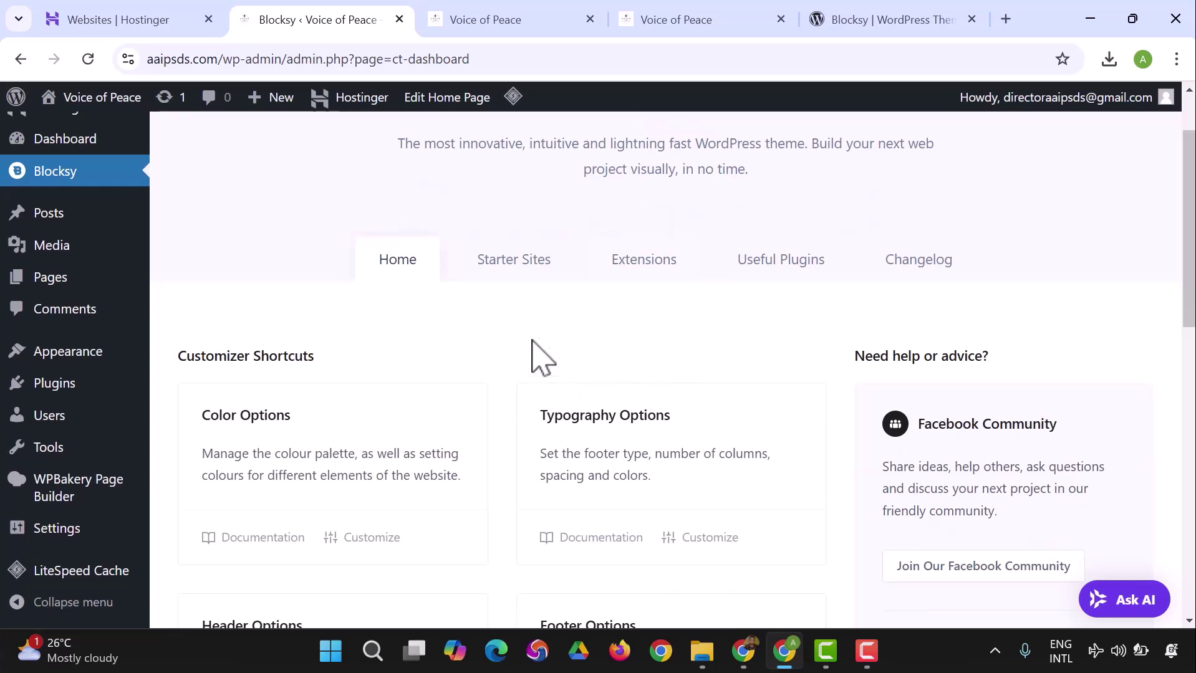
{"action": "scroll", "coordinate": [582, 302], "scroll_direction": "down", "scroll_amount": 1}
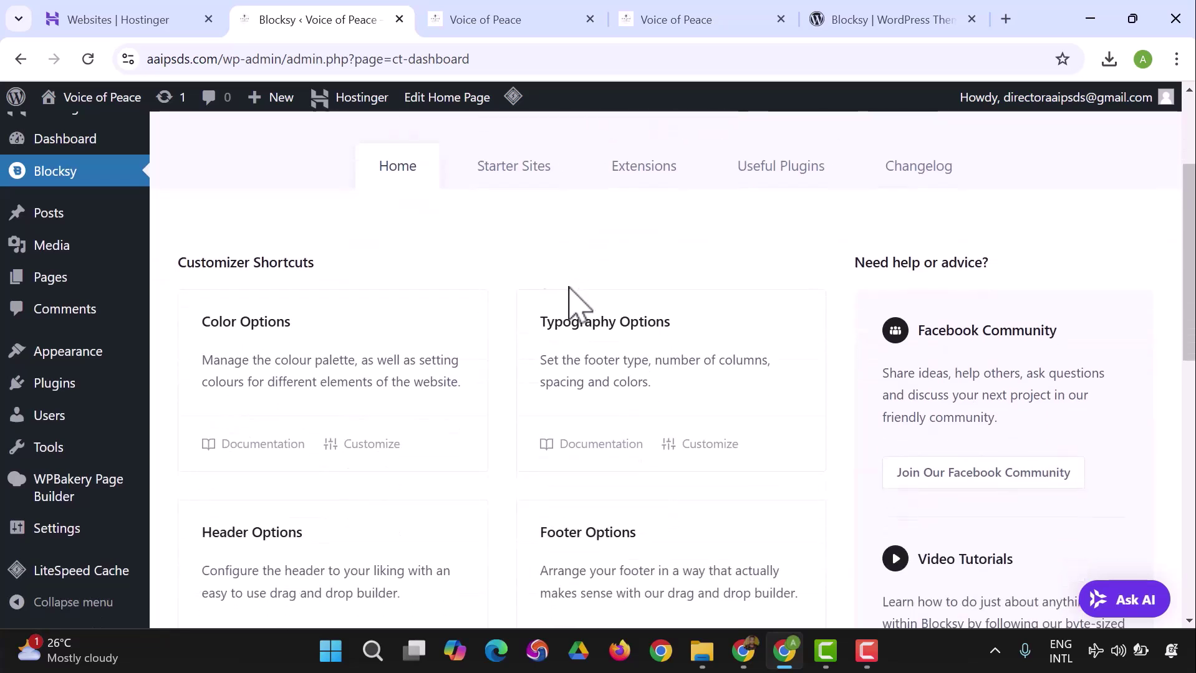
{"action": "scroll", "coordinate": [53, 275], "scroll_direction": "up", "scroll_amount": 2}
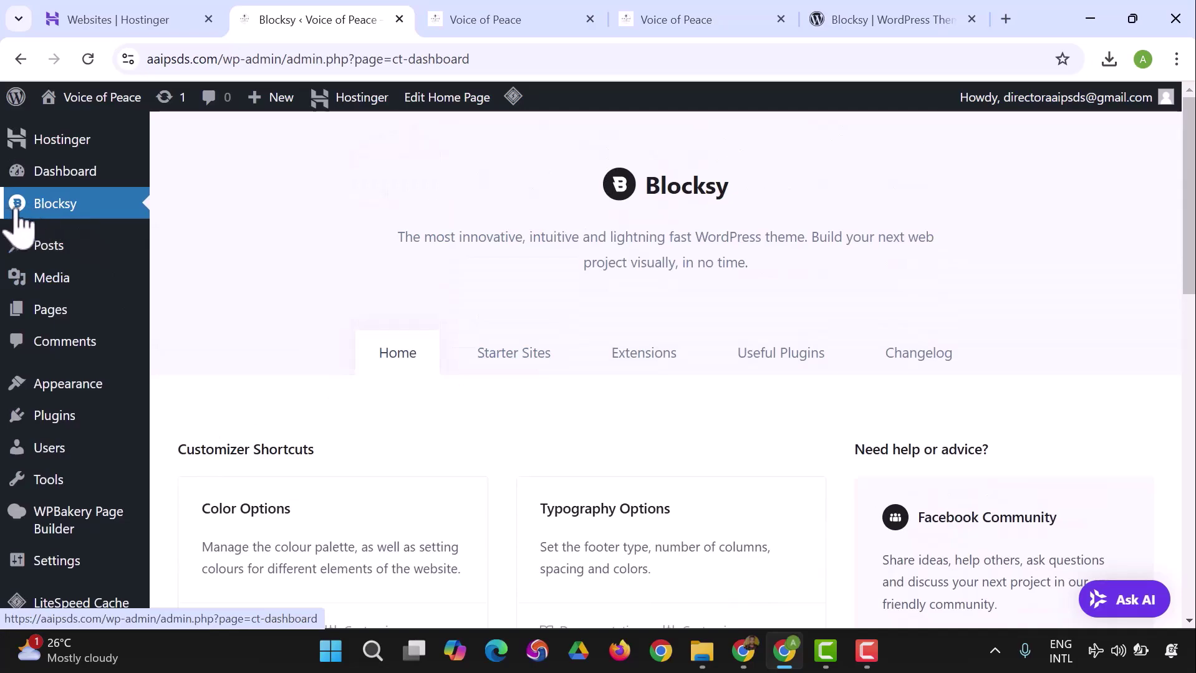
{"action": "scroll", "coordinate": [572, 305], "scroll_direction": "down", "scroll_amount": 6}
{"action": "scroll", "coordinate": [614, 402], "scroll_direction": "down", "scroll_amount": 3}
{"action": "scroll", "coordinate": [614, 402], "scroll_direction": "up", "scroll_amount": 10}
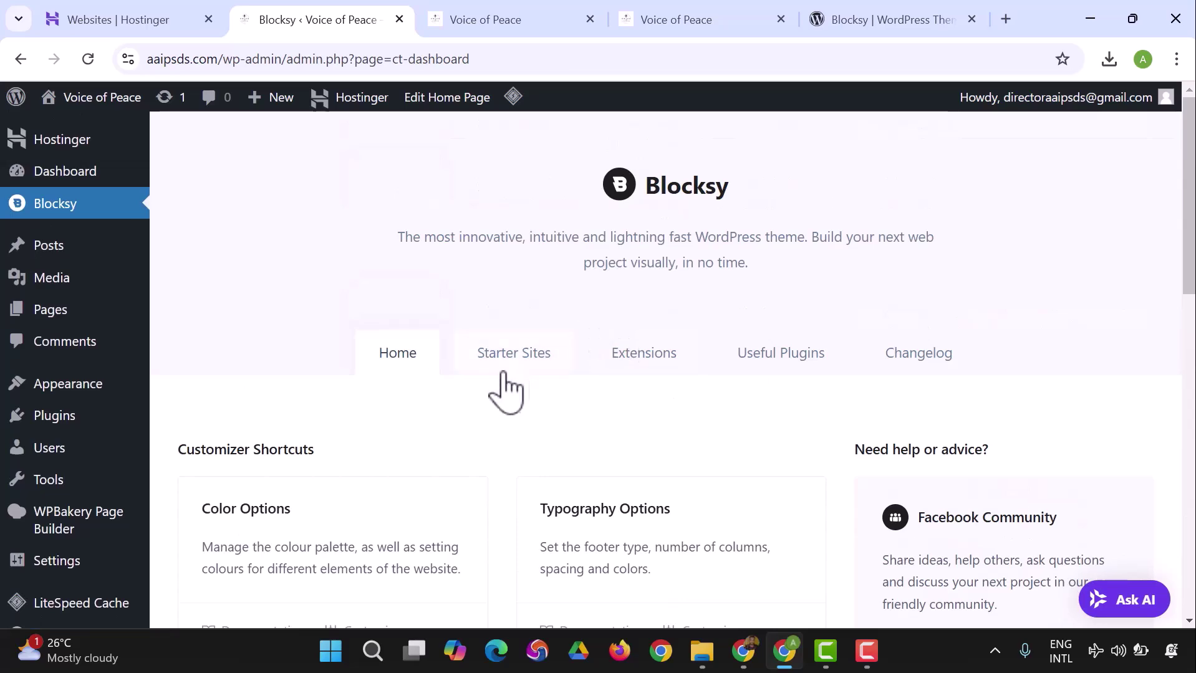
{"action": "left_click", "coordinate": [505, 365]}
{"action": "scroll", "coordinate": [561, 387], "scroll_direction": "down", "scroll_amount": 3}
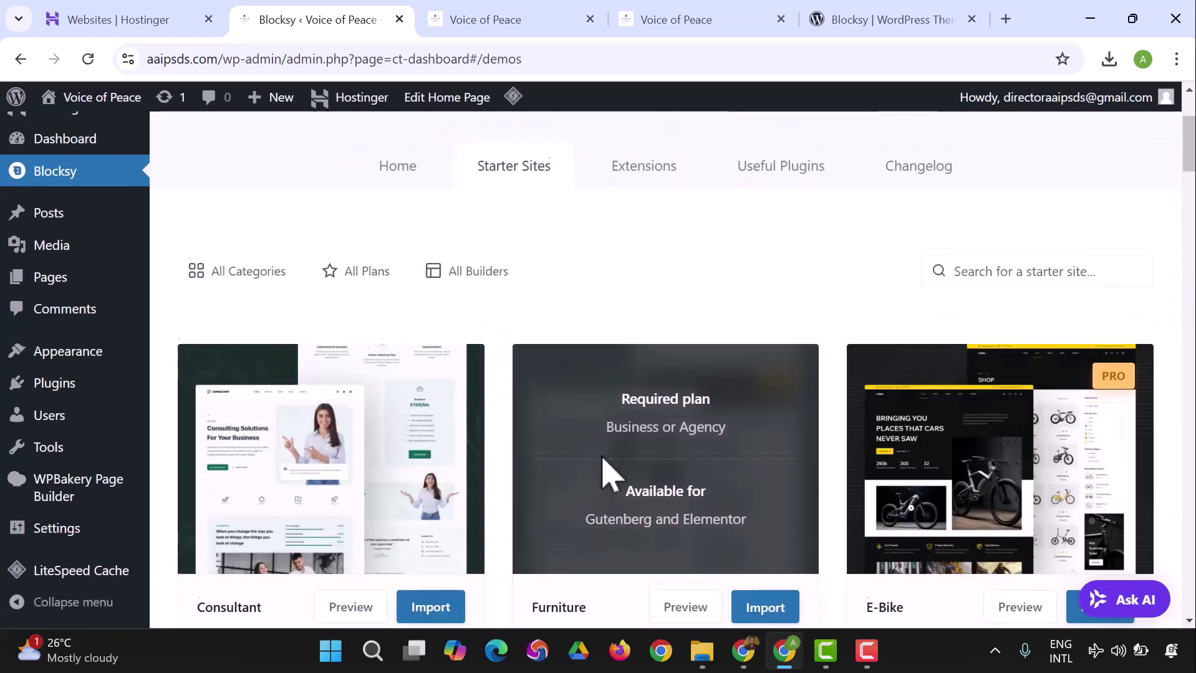
{"action": "scroll", "coordinate": [542, 471], "scroll_direction": "down", "scroll_amount": 3}
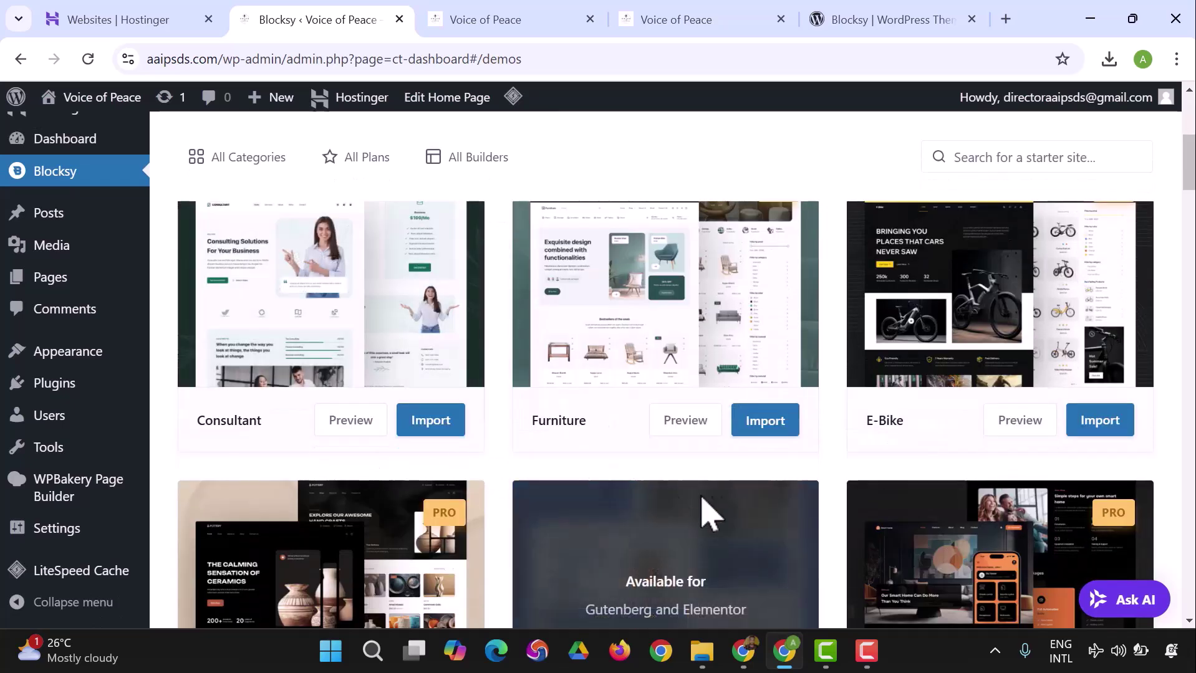
{"action": "scroll", "coordinate": [704, 505], "scroll_direction": "up", "scroll_amount": 3}
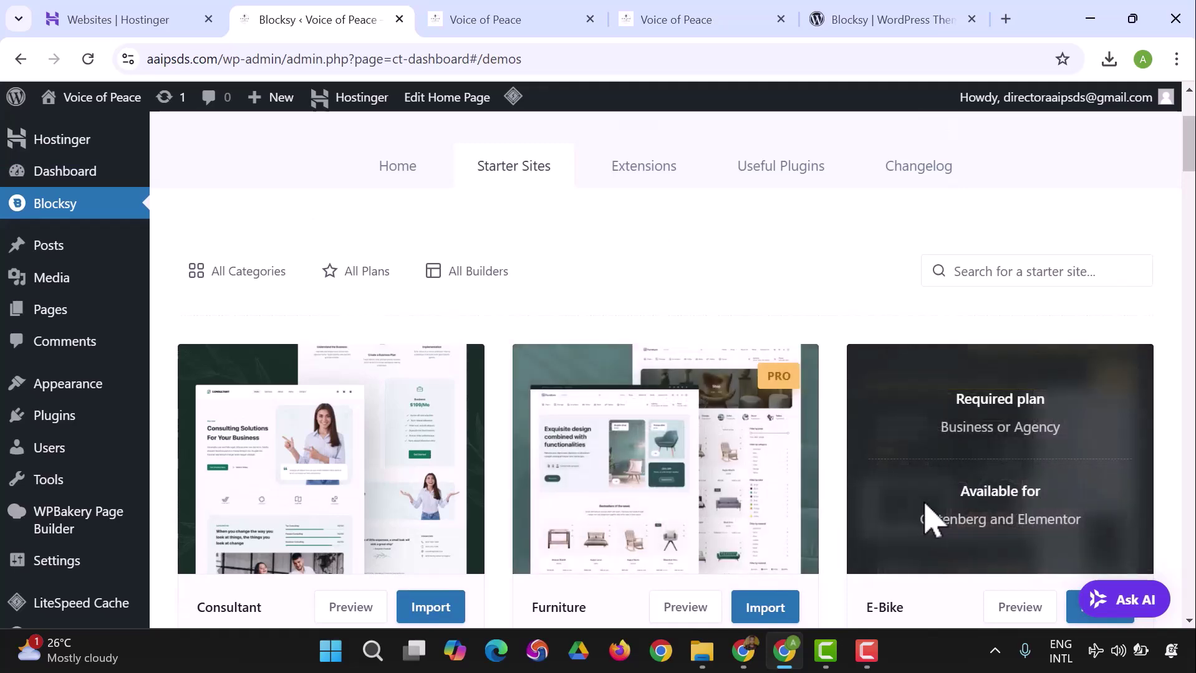
{"action": "scroll", "coordinate": [391, 501], "scroll_direction": "down", "scroll_amount": 5}
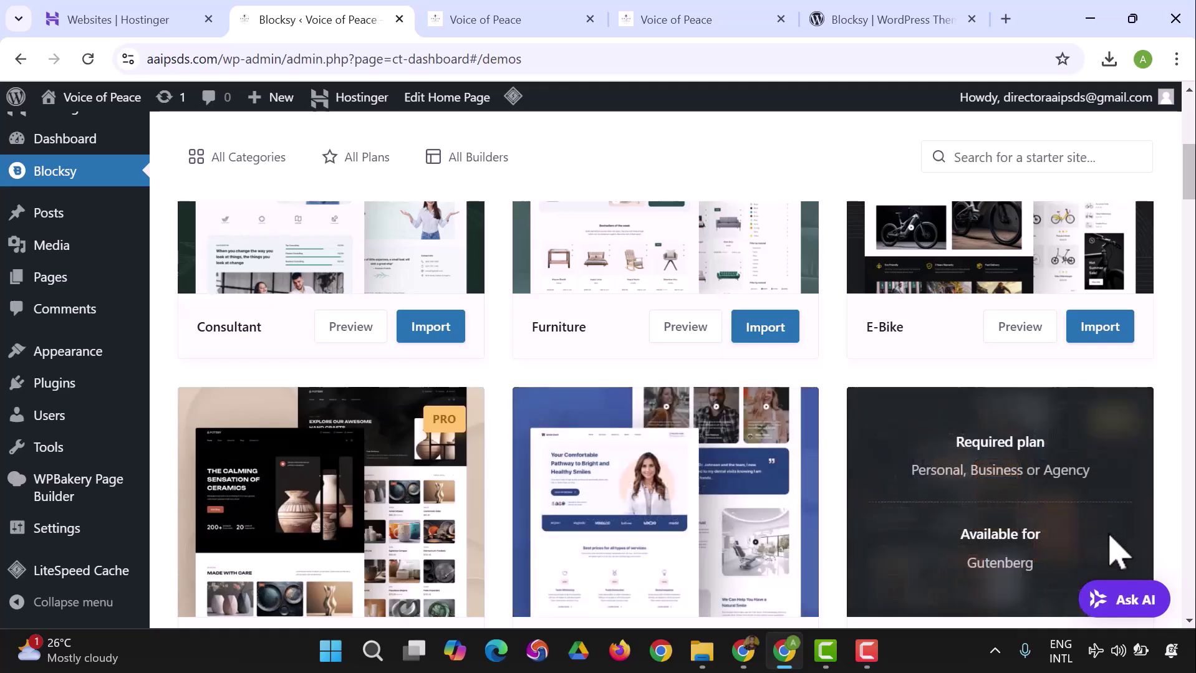
{"action": "scroll", "coordinate": [667, 487], "scroll_direction": "up", "scroll_amount": 3}
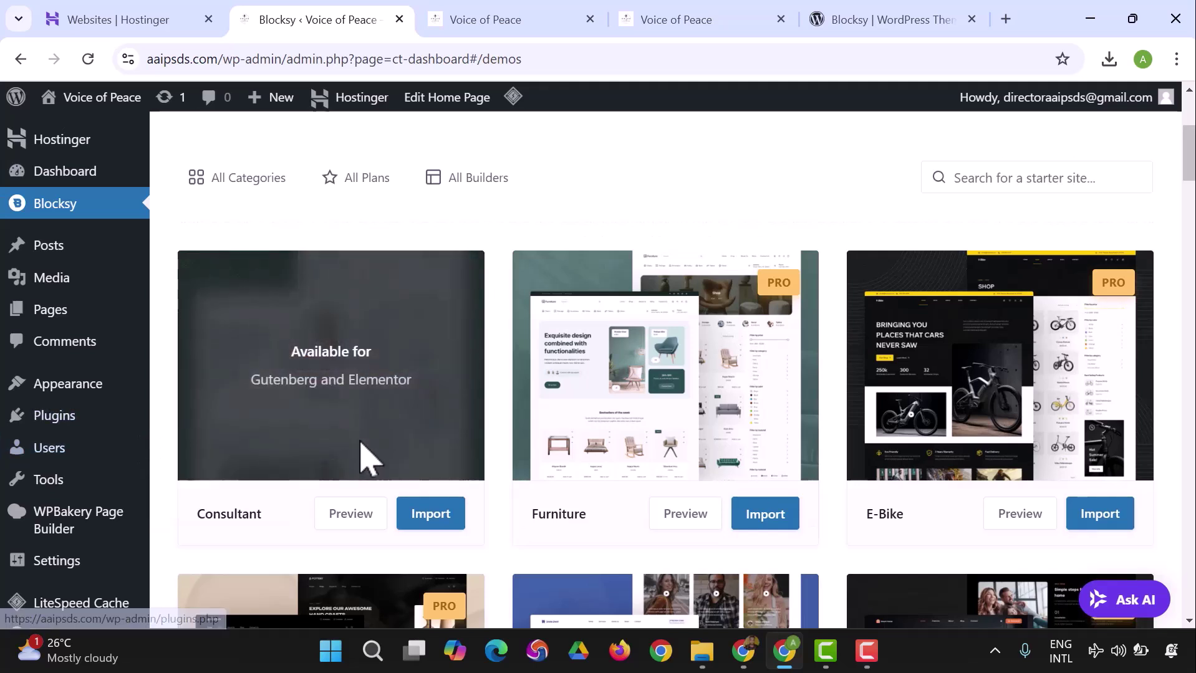
Walk through the Consultant starter-site import with Elementor, then back out and close it without importing.
{"action": "left_click", "coordinate": [413, 516]}
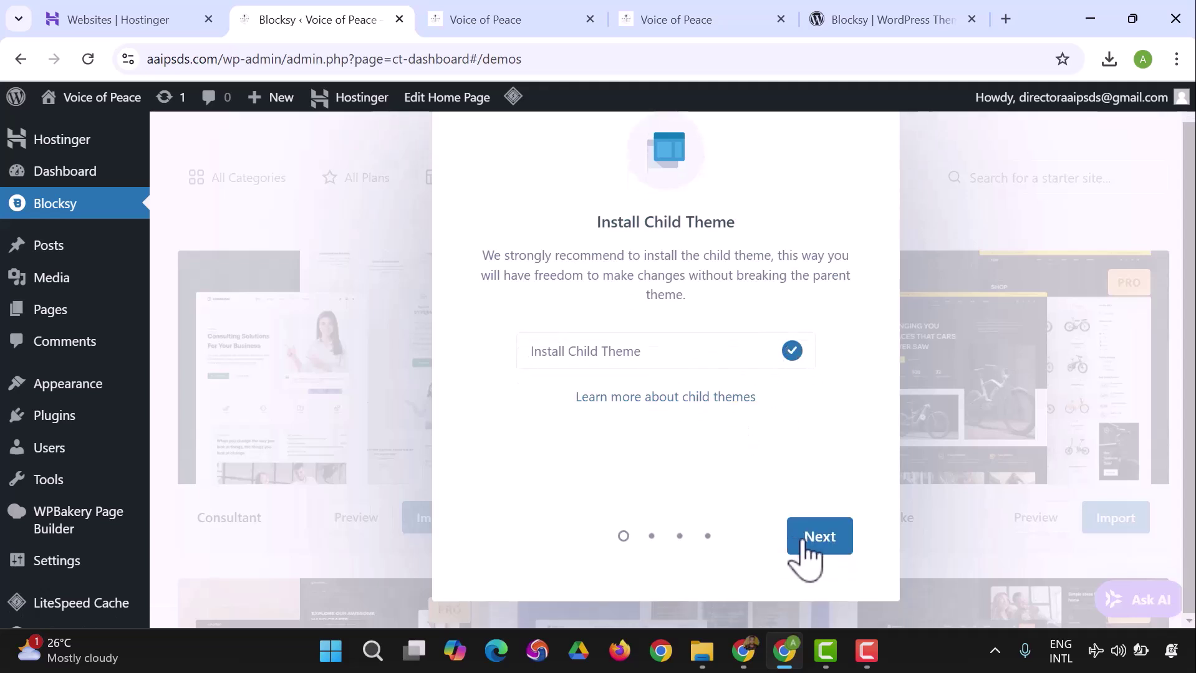
{"action": "left_click", "coordinate": [805, 544]}
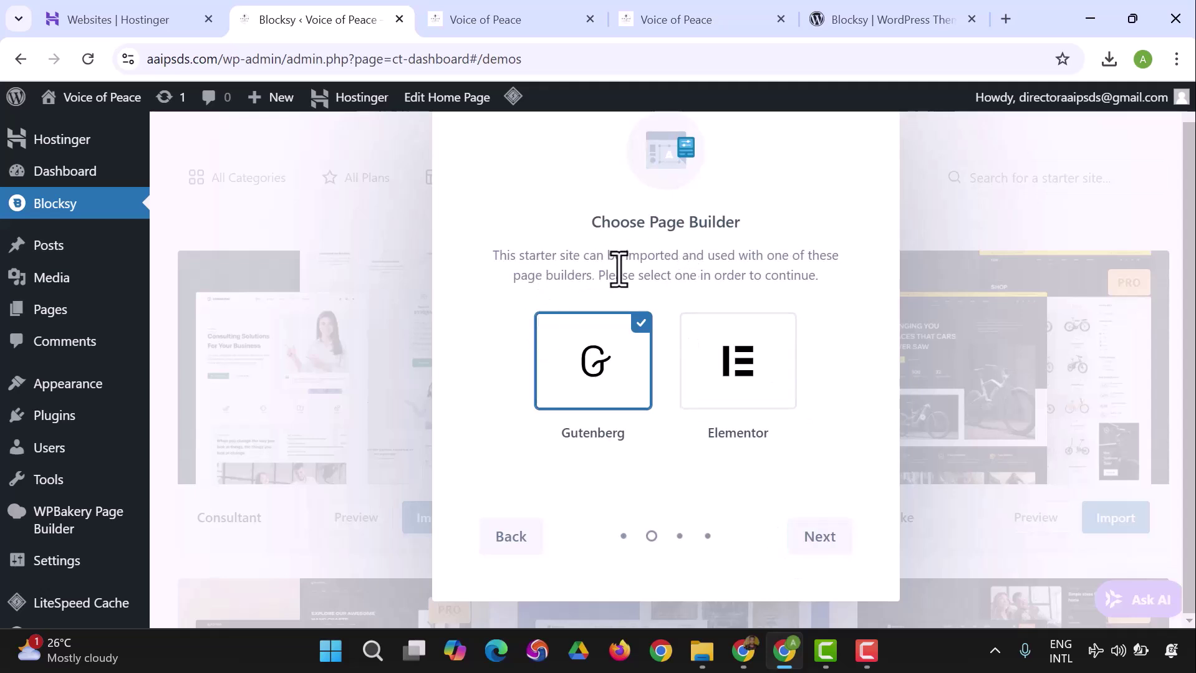
{"action": "left_click", "coordinate": [770, 387]}
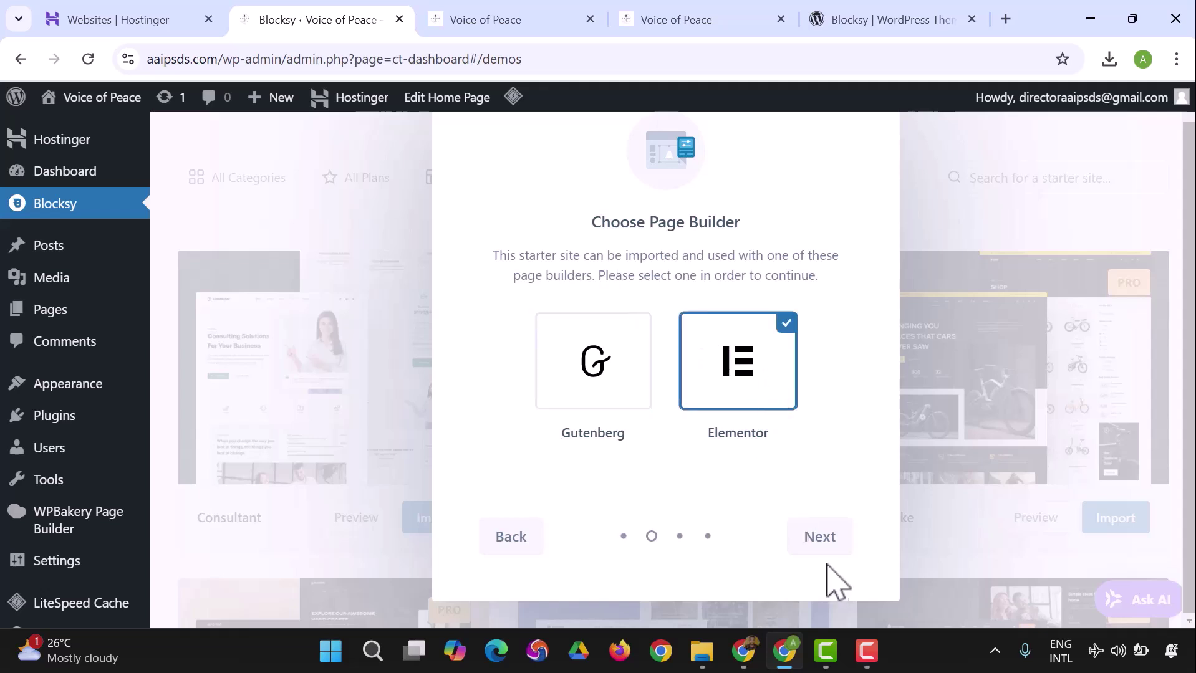
{"action": "left_click", "coordinate": [820, 540]}
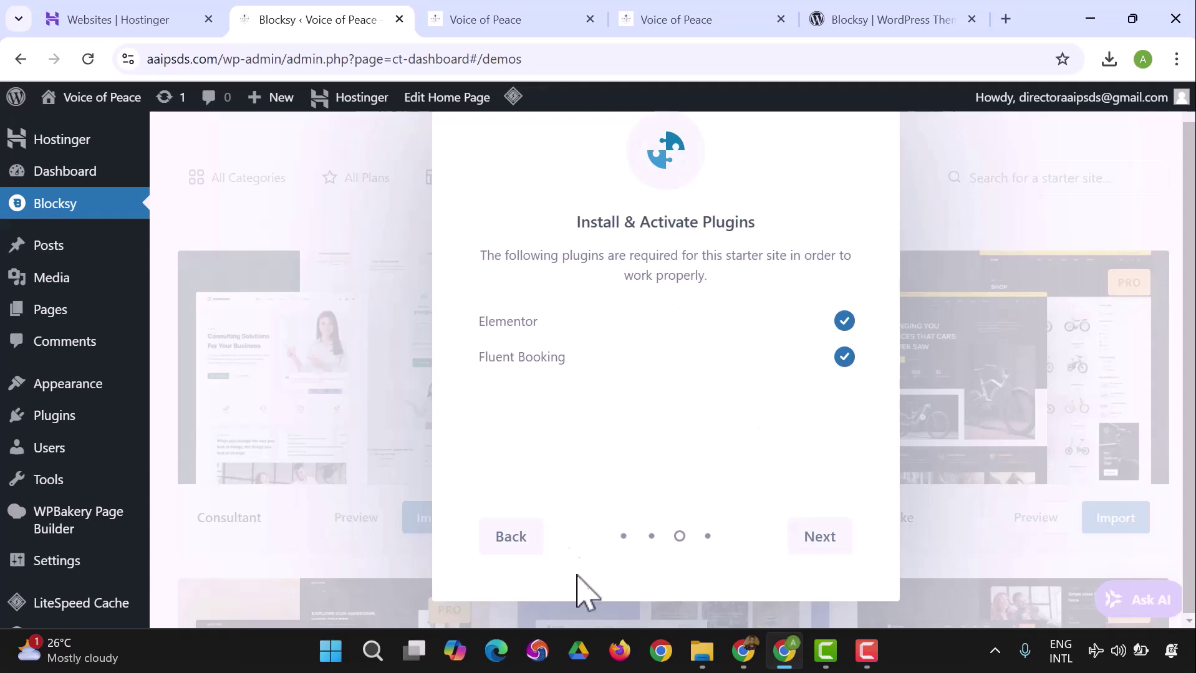
{"action": "left_click", "coordinate": [523, 546]}
{"action": "left_click", "coordinate": [523, 546]}
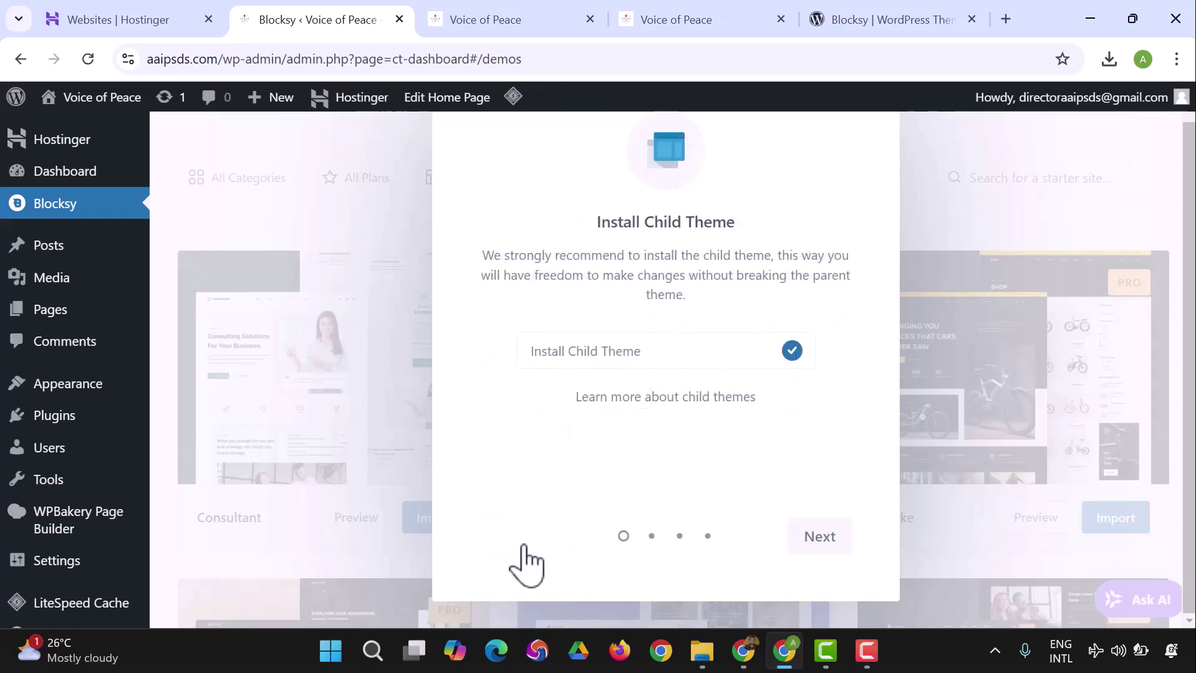
{"action": "left_click", "coordinate": [1000, 408]}
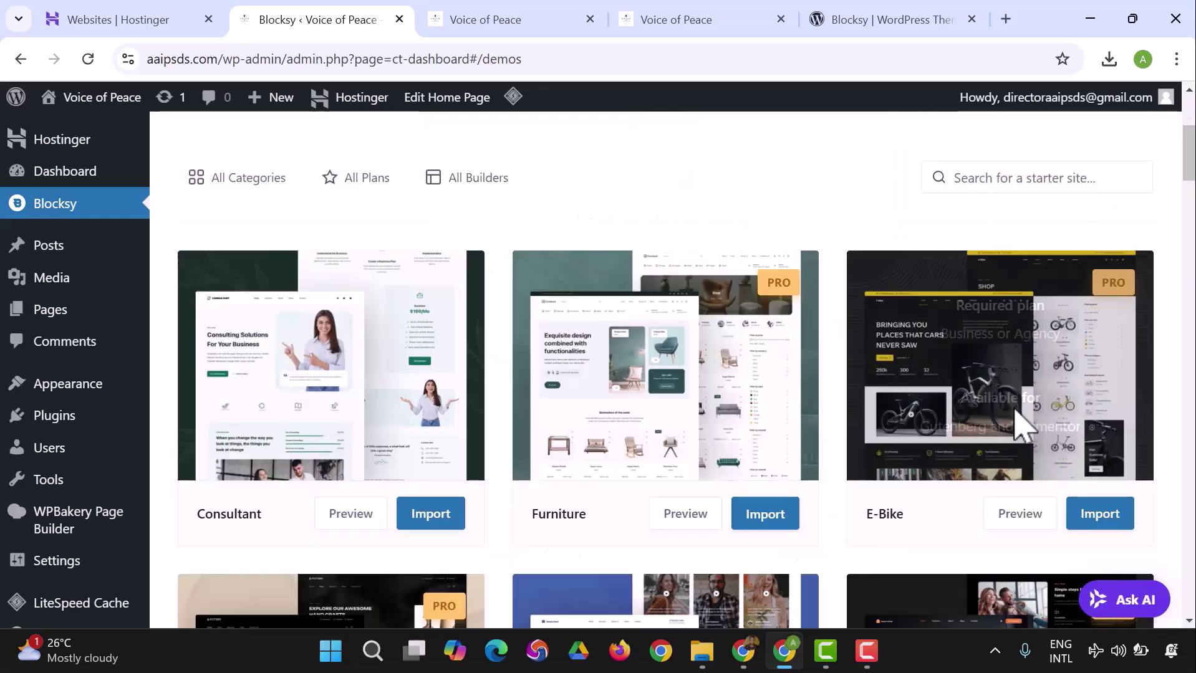
Browse Blocksy's Extensions and Useful Plugins tabs.
{"action": "scroll", "coordinate": [623, 398], "scroll_direction": "up", "scroll_amount": 3}
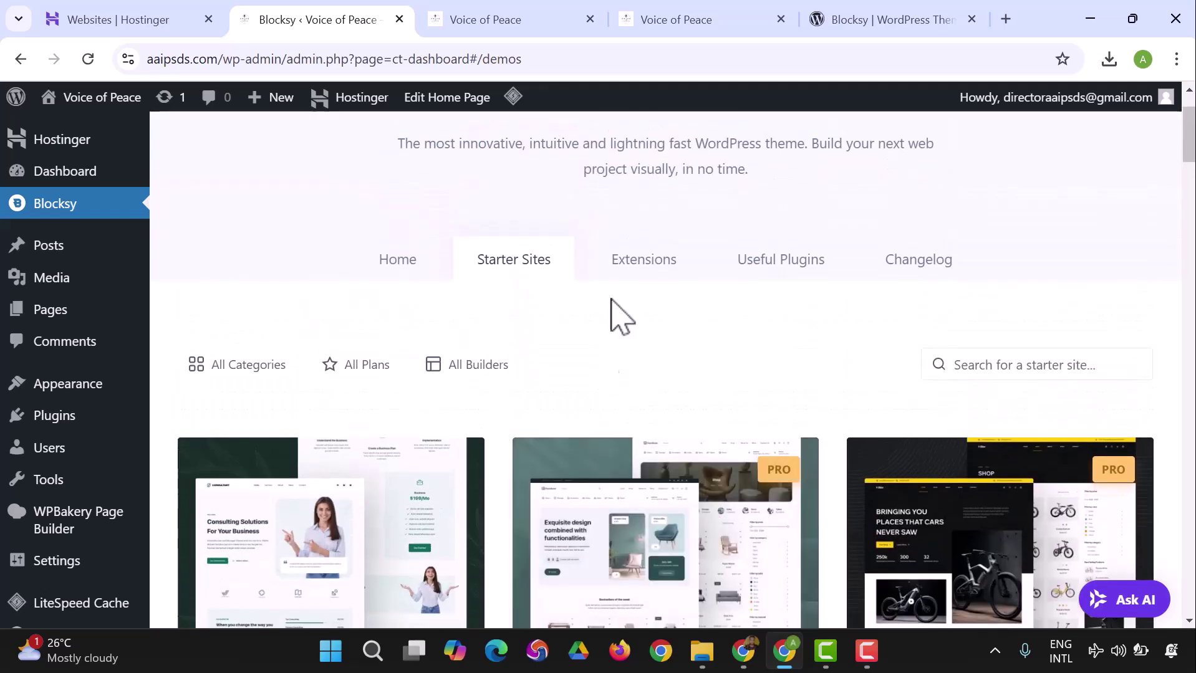
{"action": "left_click", "coordinate": [631, 289]}
{"action": "left_click", "coordinate": [761, 280]}
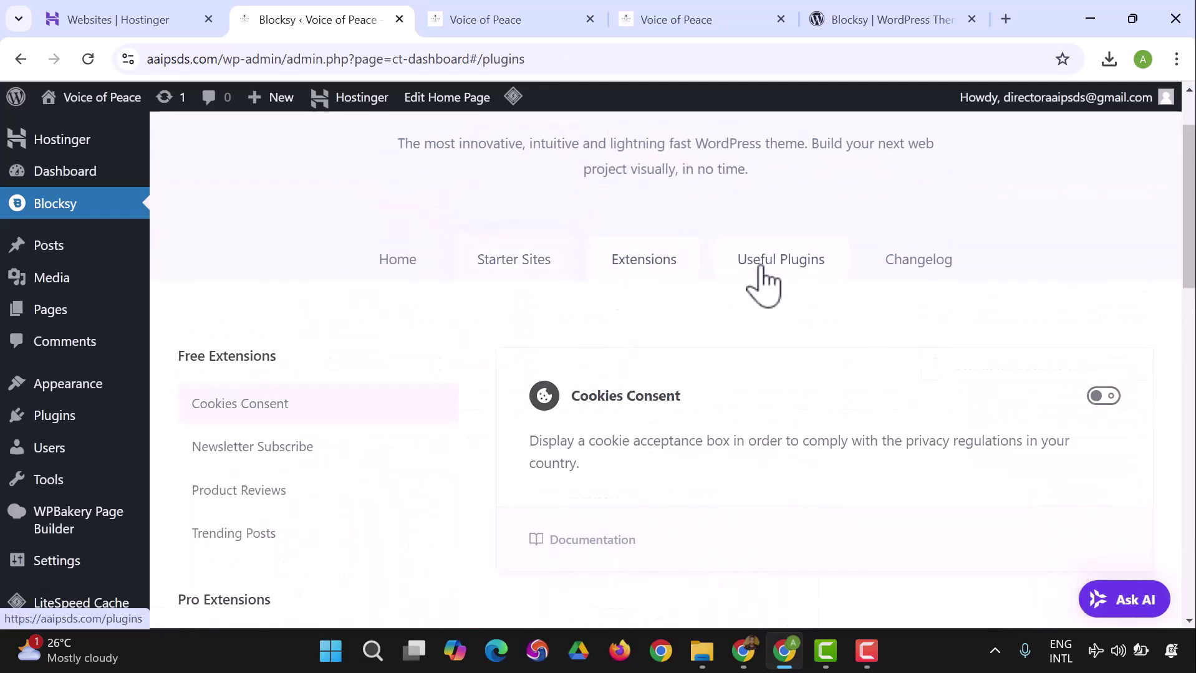
Read Blocksy's changelog for version 2.0.83, then return to the Themes page.
{"action": "left_click", "coordinate": [911, 263]}
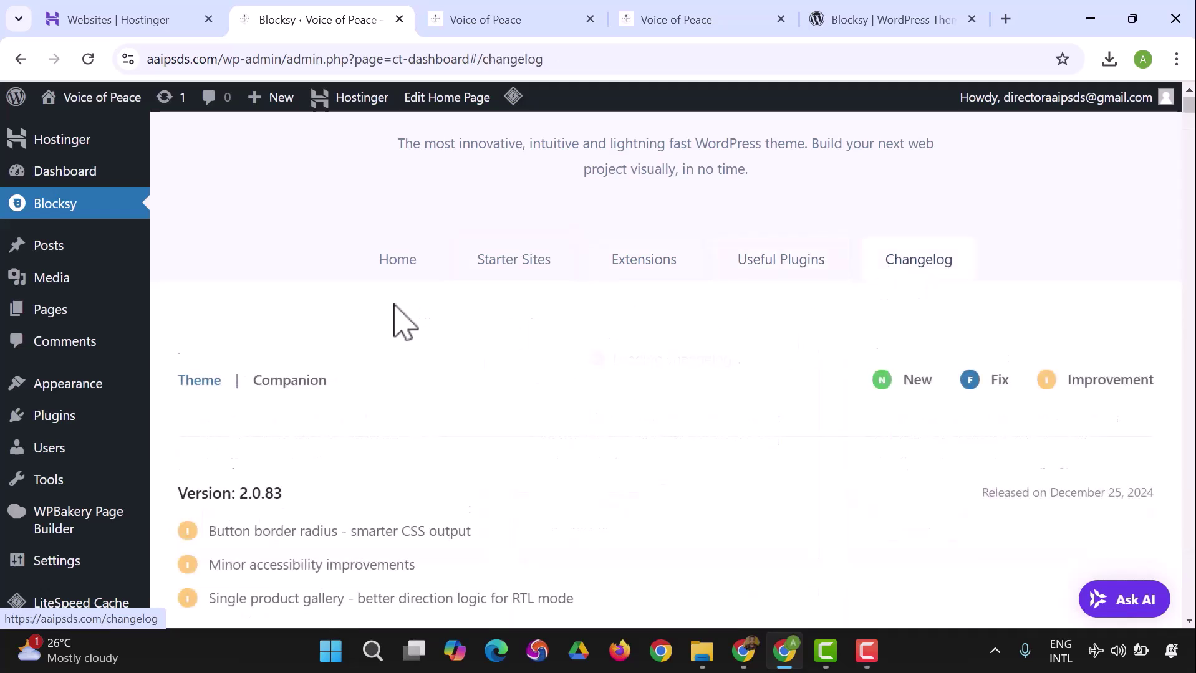
{"action": "scroll", "coordinate": [397, 323], "scroll_direction": "up", "scroll_amount": 2}
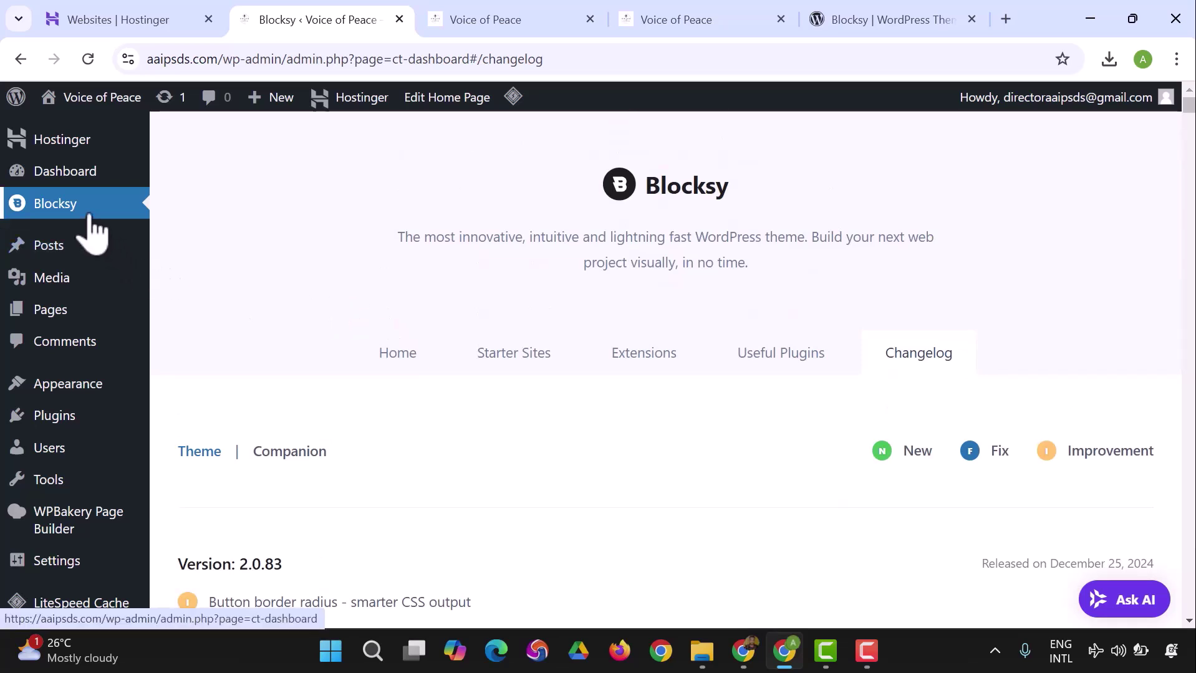
{"action": "mouse_move", "coordinate": [81, 186]}
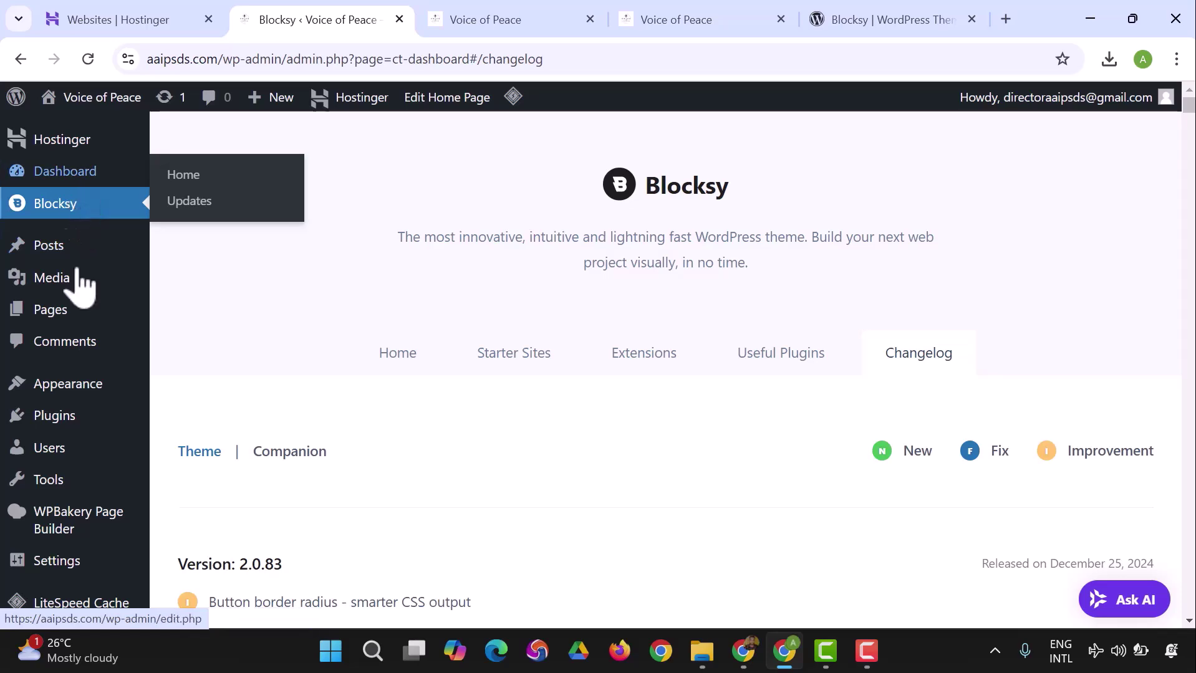
{"action": "mouse_move", "coordinate": [86, 399]}
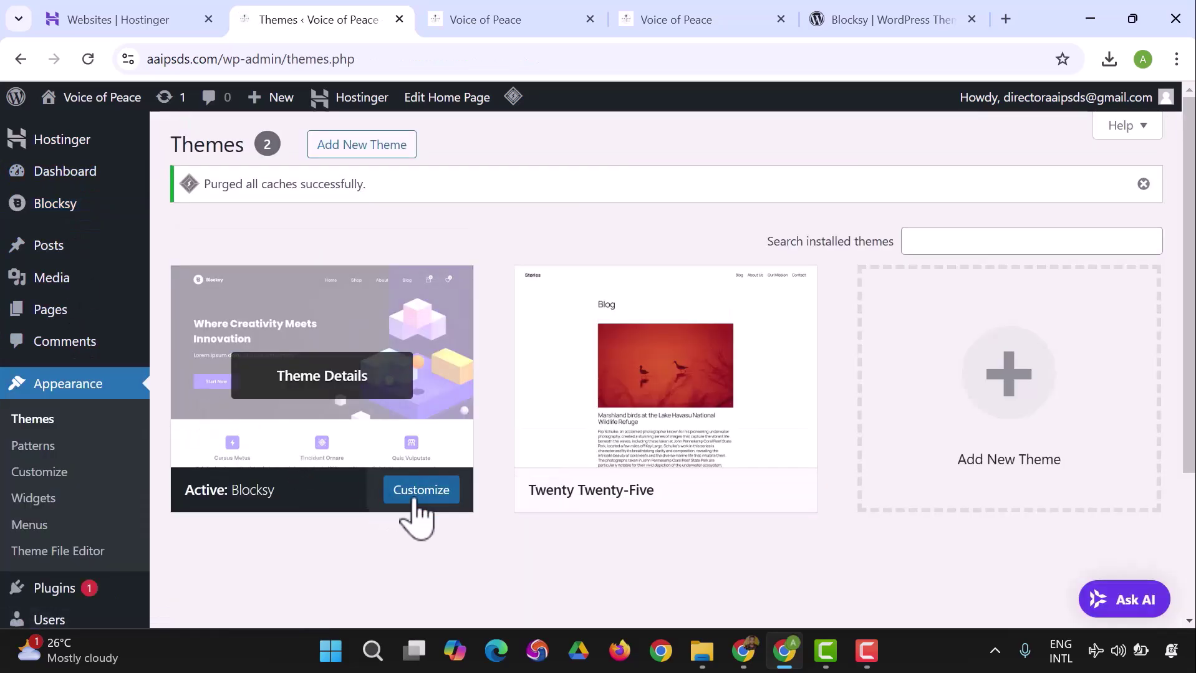
Customize Blocksy and review the Global Header's general and design options in the Header builder.
{"action": "left_click", "coordinate": [441, 495]}
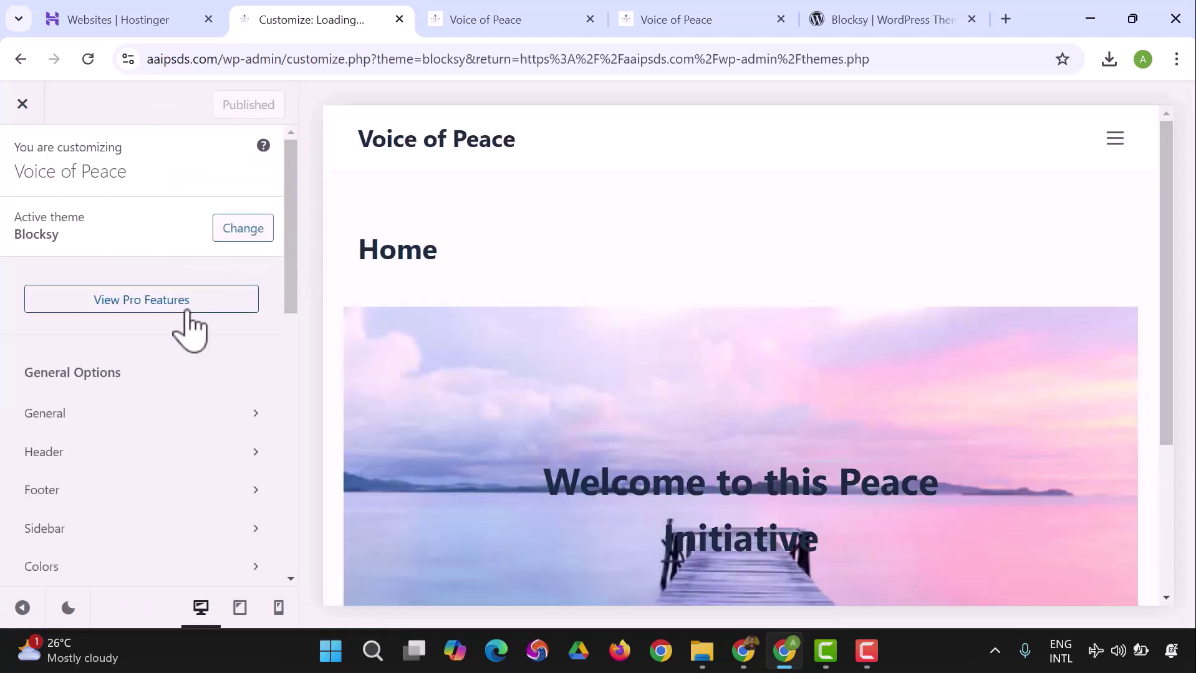
{"action": "scroll", "coordinate": [227, 435], "scroll_direction": "down", "scroll_amount": 2}
{"action": "left_click", "coordinate": [217, 368]}
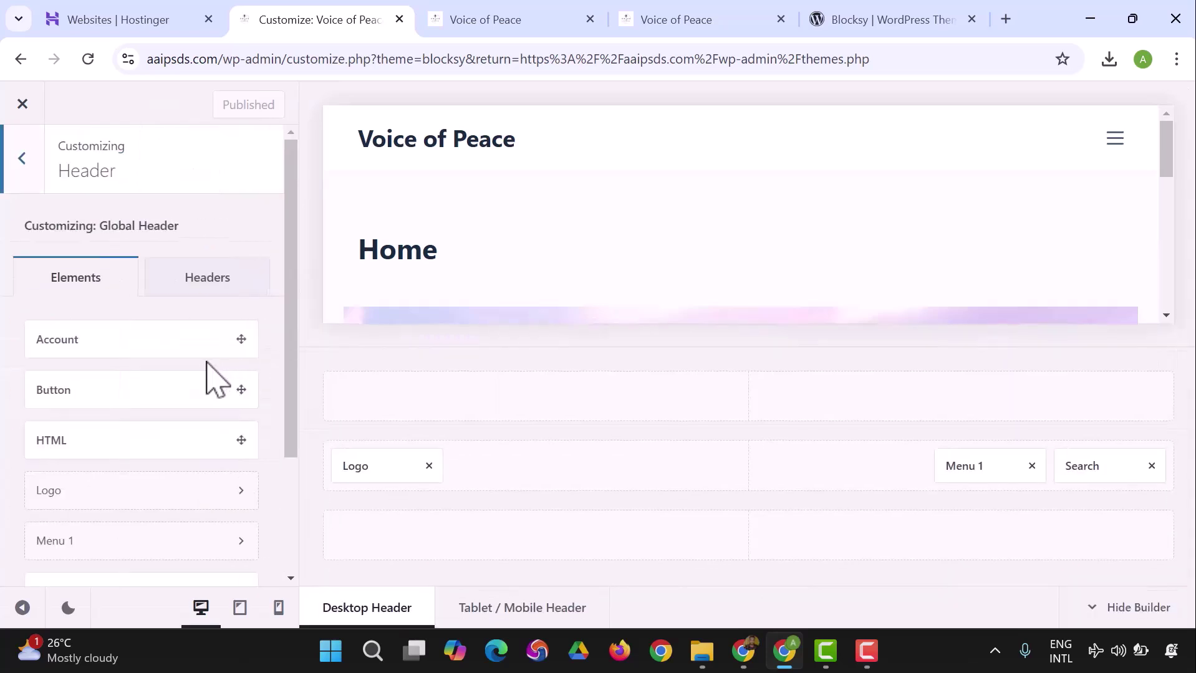
{"action": "left_click", "coordinate": [218, 305]}
{"action": "left_click", "coordinate": [200, 351]}
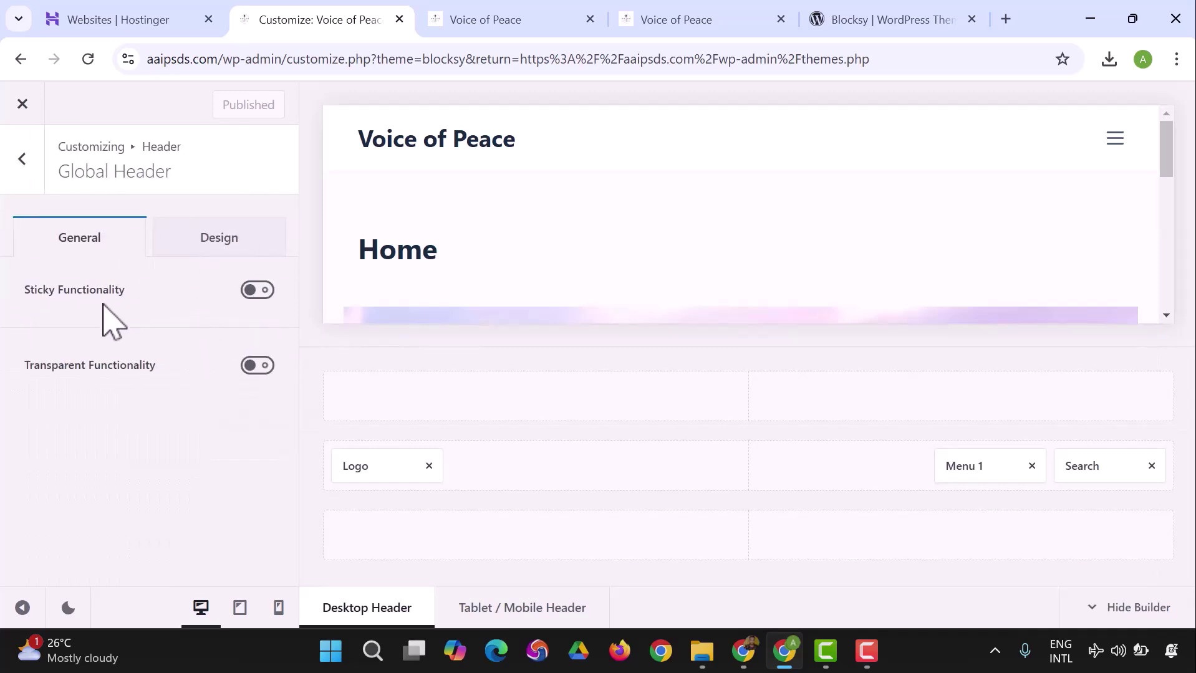
{"action": "left_click", "coordinate": [220, 236]}
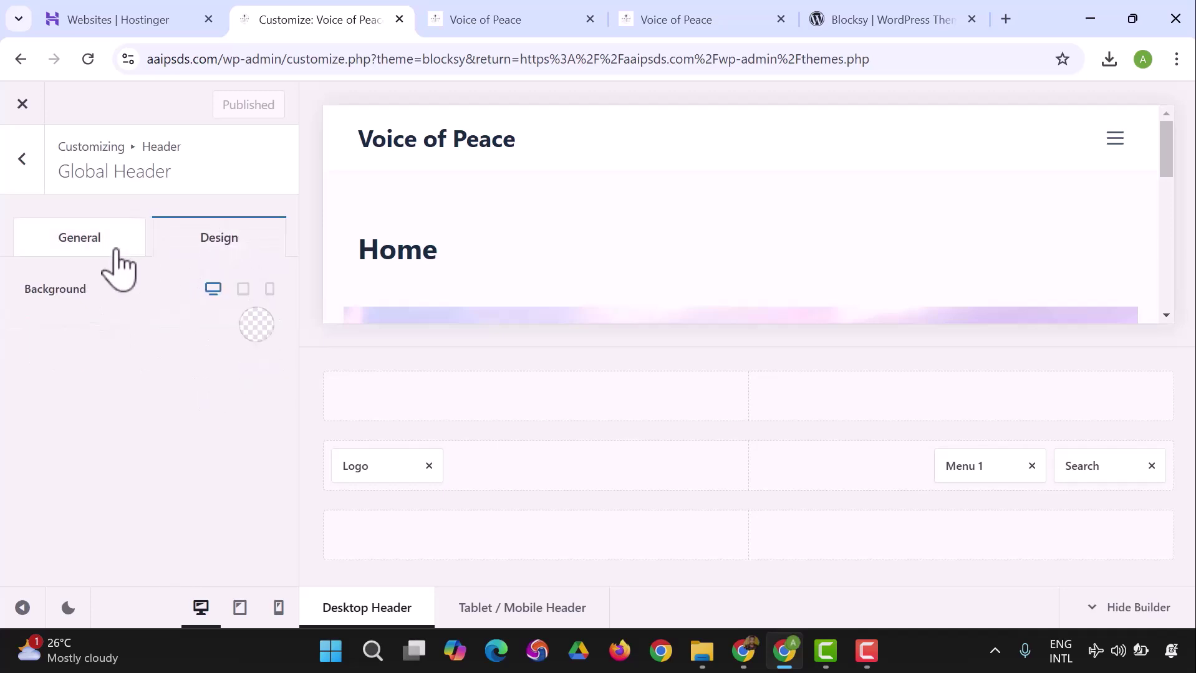
{"action": "left_click", "coordinate": [24, 185]}
{"action": "scroll", "coordinate": [642, 265], "scroll_direction": "down", "scroll_amount": 4}
{"action": "scroll", "coordinate": [649, 268], "scroll_direction": "down", "scroll_amount": 1}
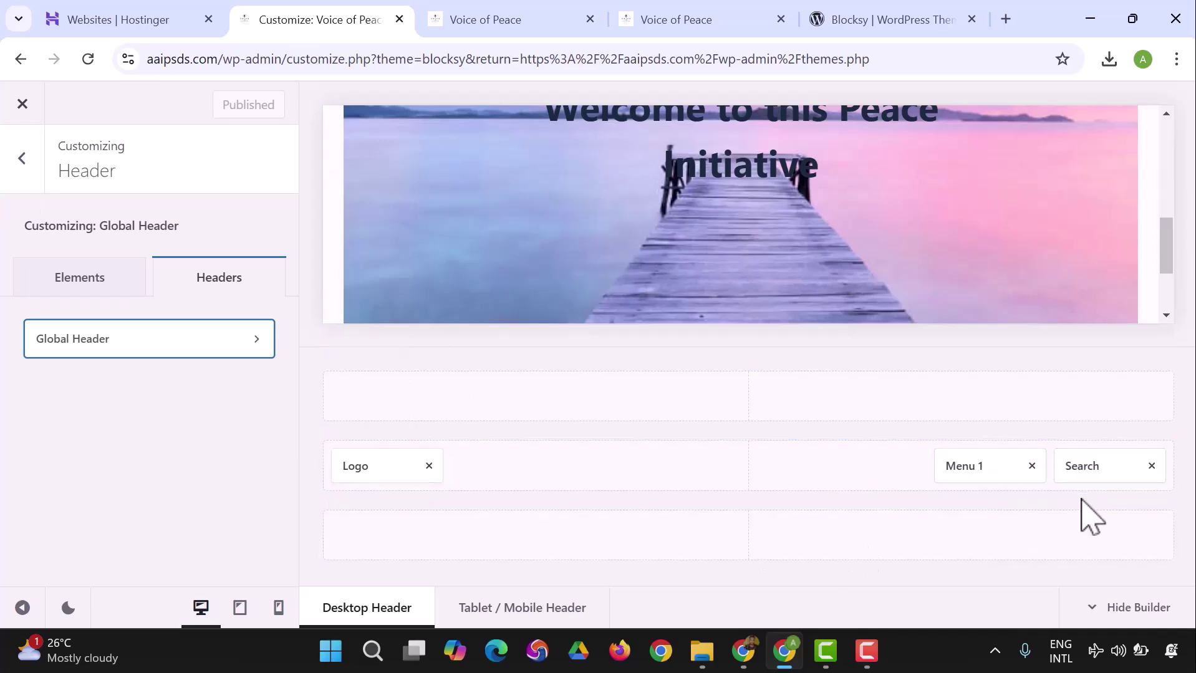
Remove the Search element from the header and publish the change.
{"action": "scroll", "coordinate": [998, 197], "scroll_direction": "up", "scroll_amount": 5}
{"action": "scroll", "coordinate": [1057, 201], "scroll_direction": "up", "scroll_amount": 2}
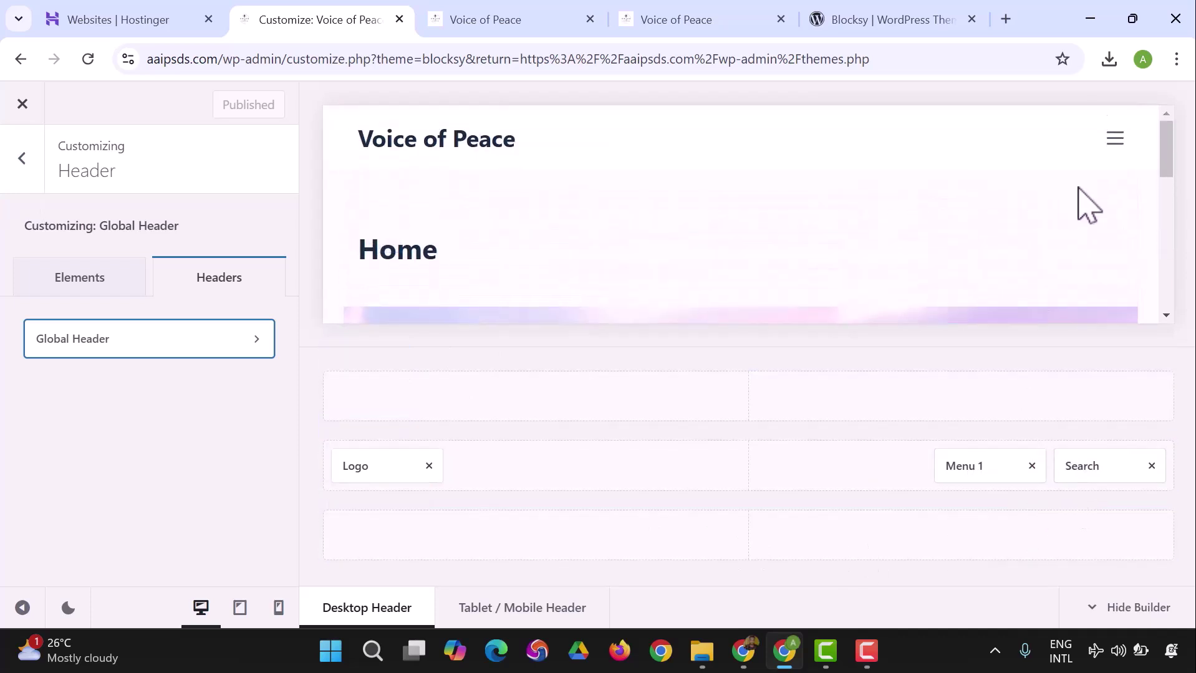
{"action": "left_click", "coordinate": [1115, 140]}
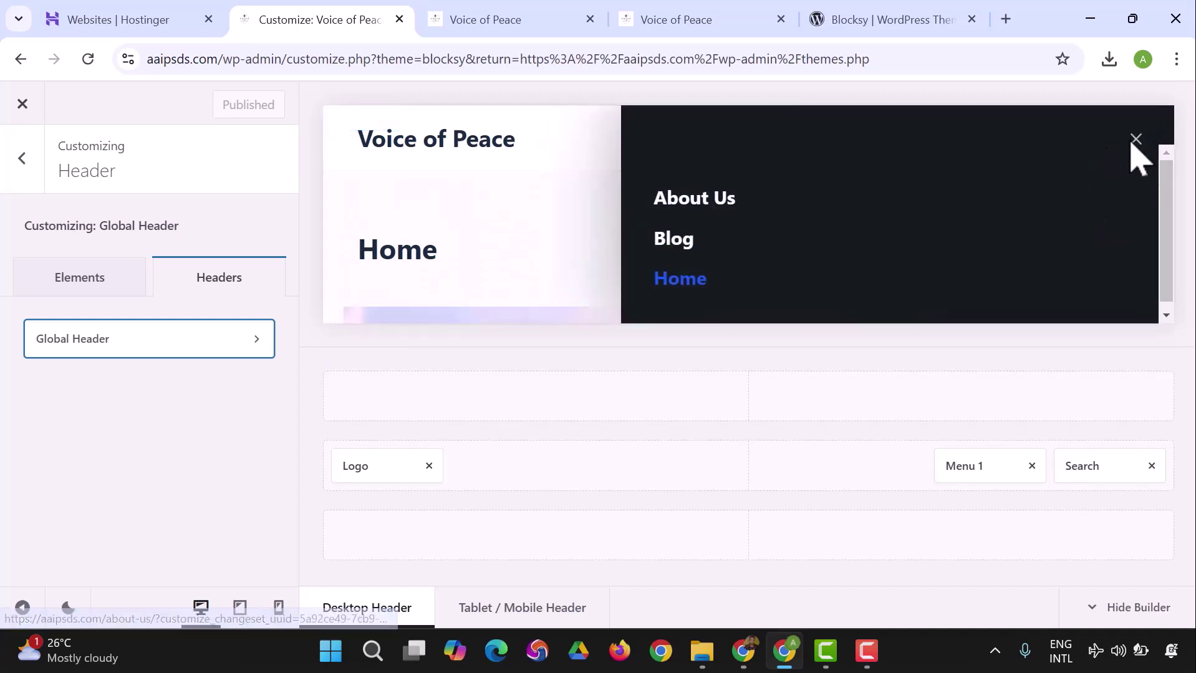
{"action": "left_click", "coordinate": [1151, 467]}
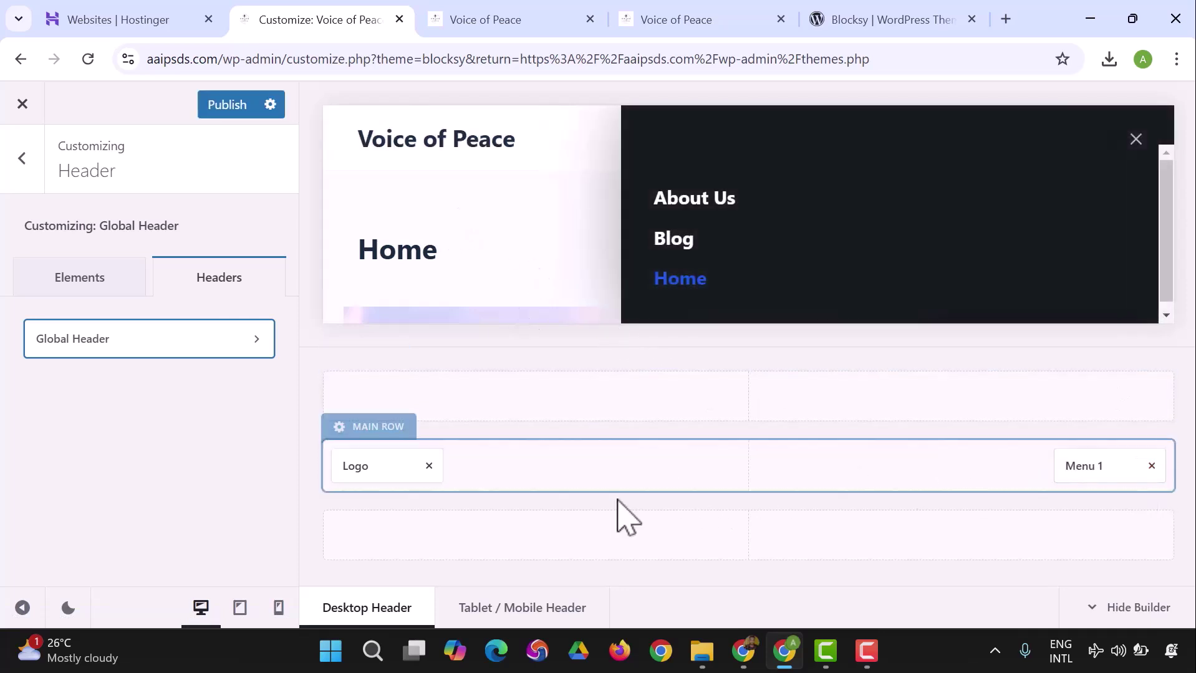
{"action": "left_click", "coordinate": [224, 106]}
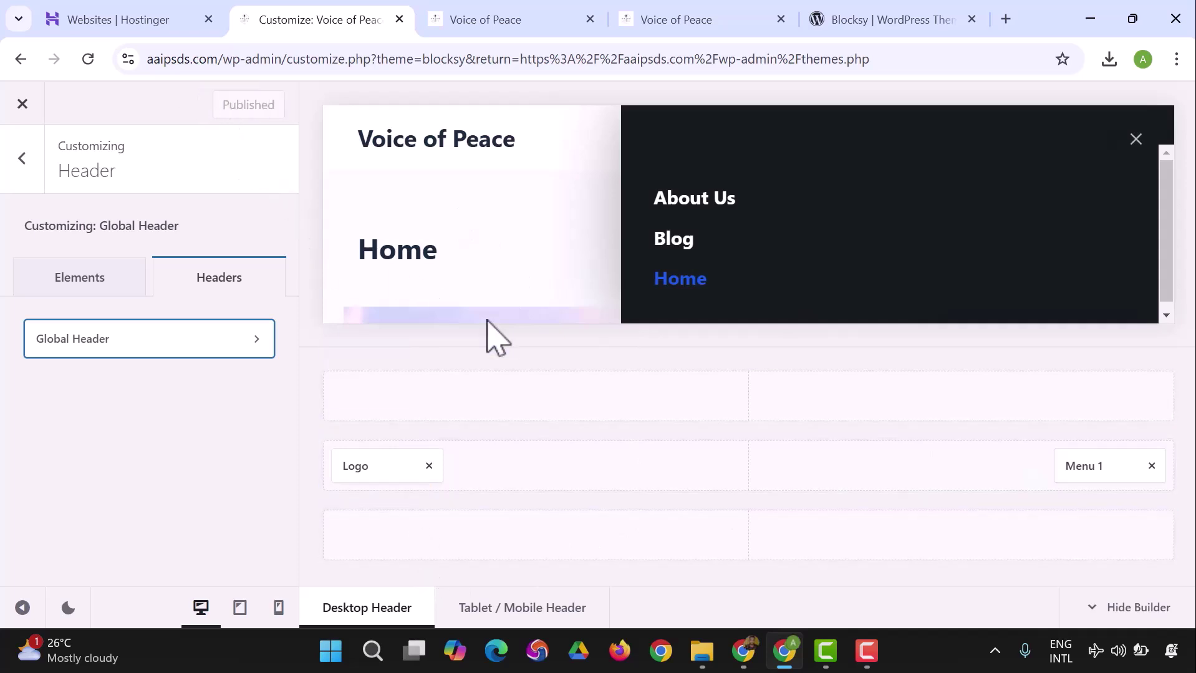
Reload the live site to confirm the header shows only the logo and menu.
{"action": "left_click", "coordinate": [666, 9]}
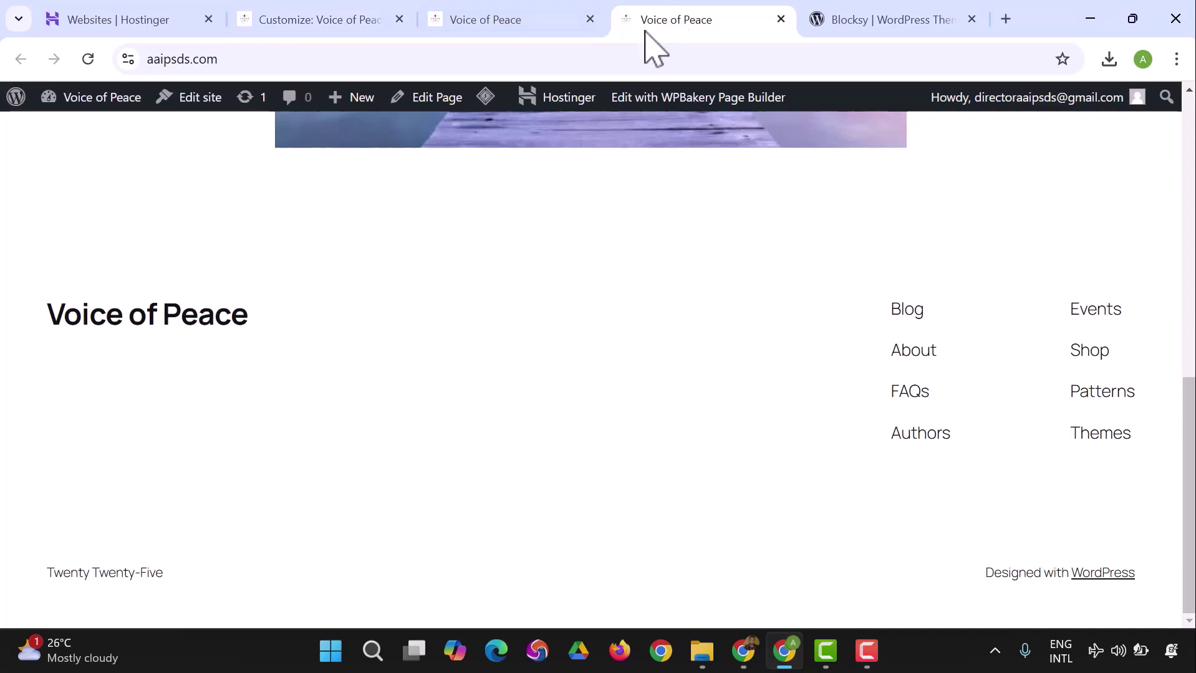
{"action": "scroll", "coordinate": [702, 248], "scroll_direction": "up", "scroll_amount": 10}
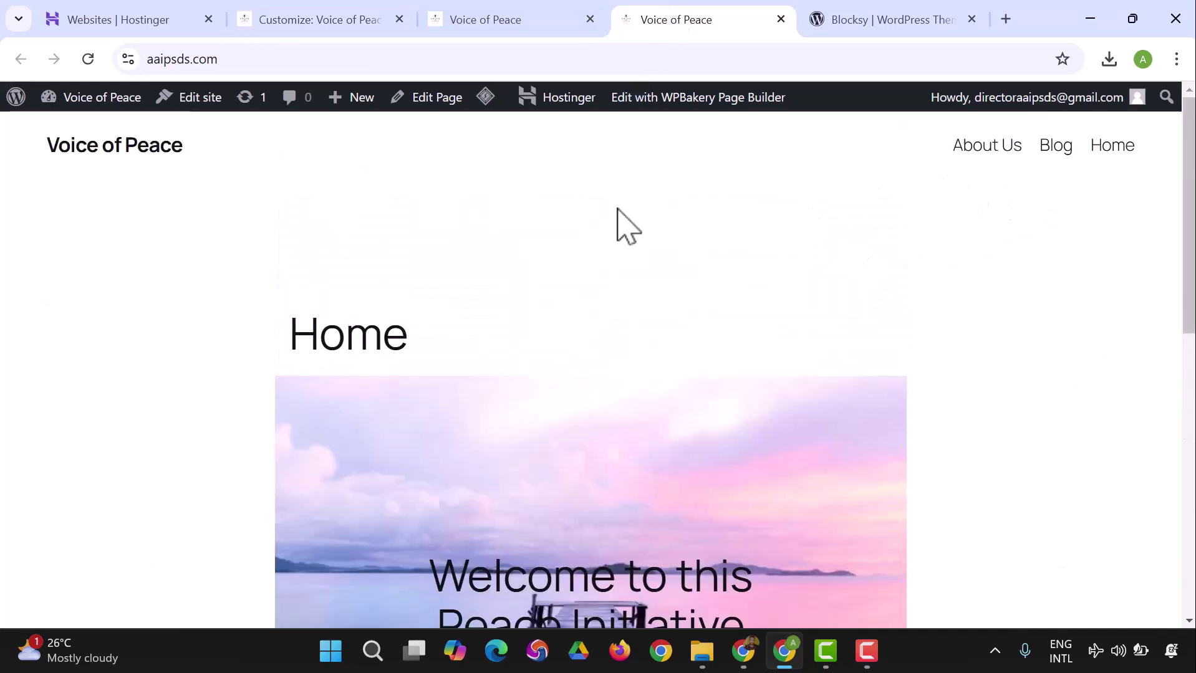
{"action": "left_click", "coordinate": [509, 13]}
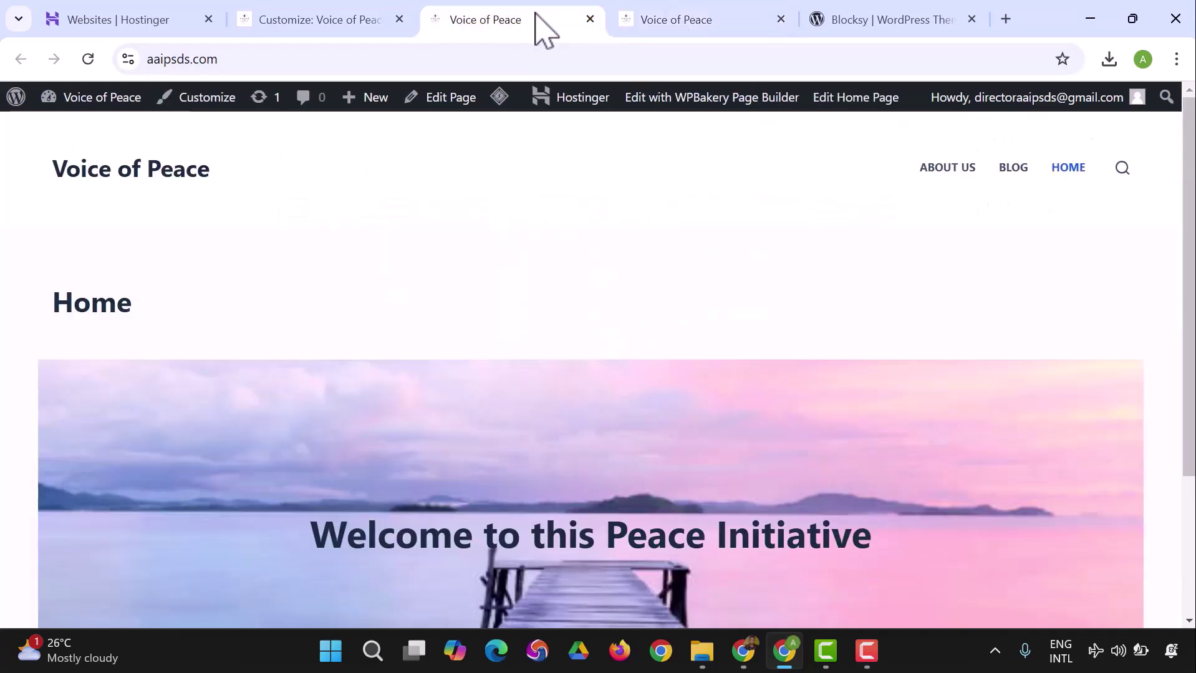
{"action": "left_click", "coordinate": [88, 59]}
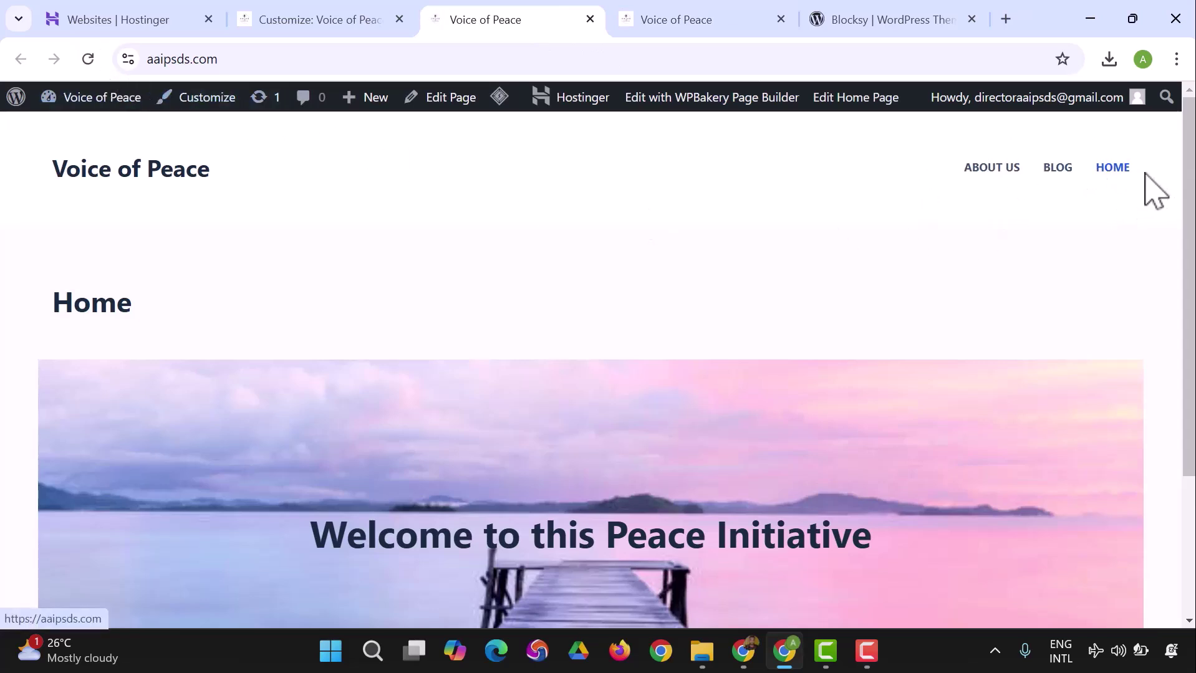
{"action": "scroll", "coordinate": [617, 369], "scroll_direction": "down", "scroll_amount": 5}
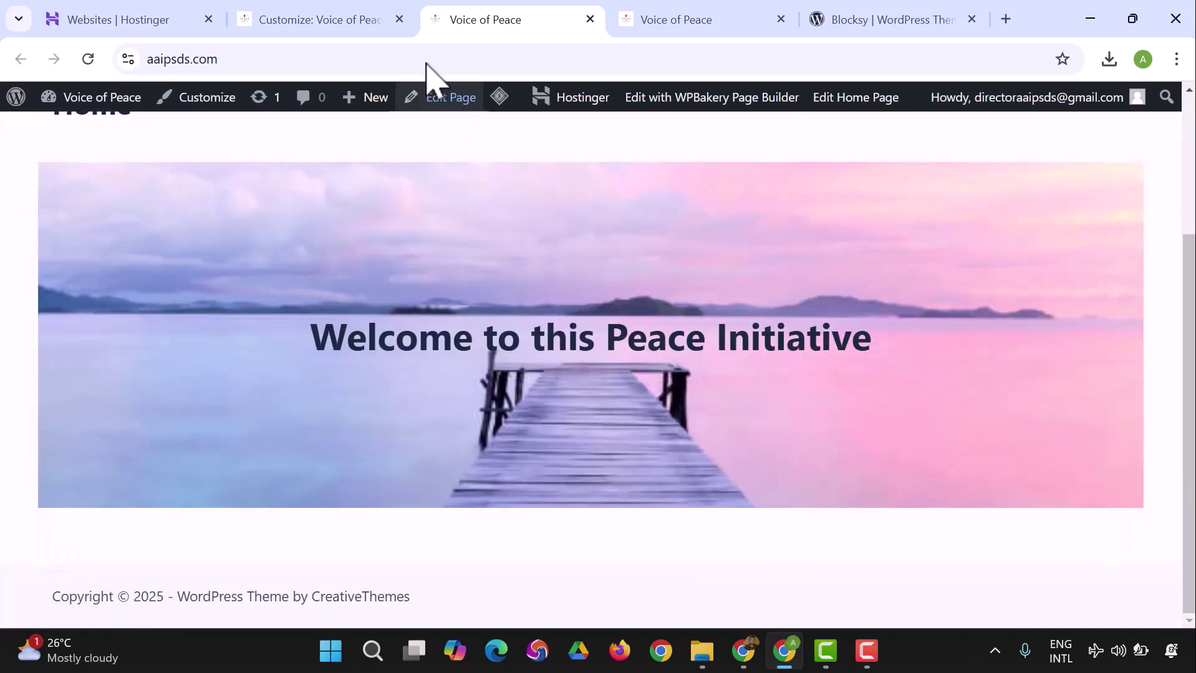
Open the footer Copyright element and compare it with the live footer's 'WordPress Theme by CreativeThemes' text.
{"action": "left_click", "coordinate": [347, 17]}
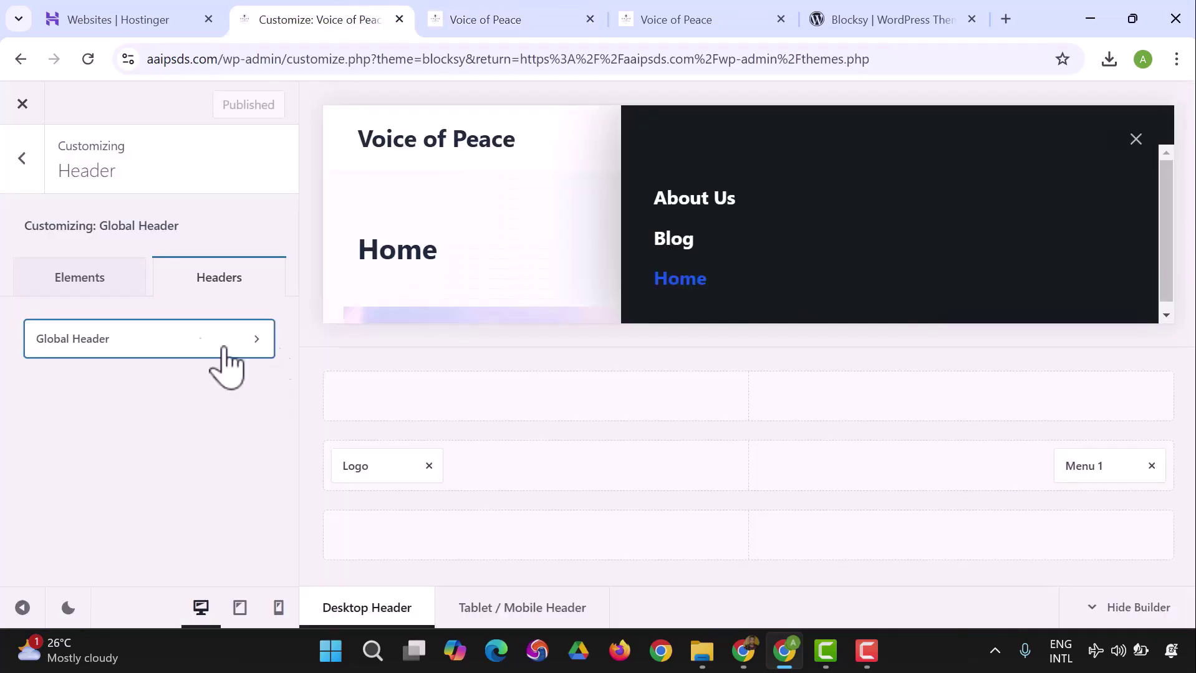
{"action": "left_click", "coordinate": [22, 158]}
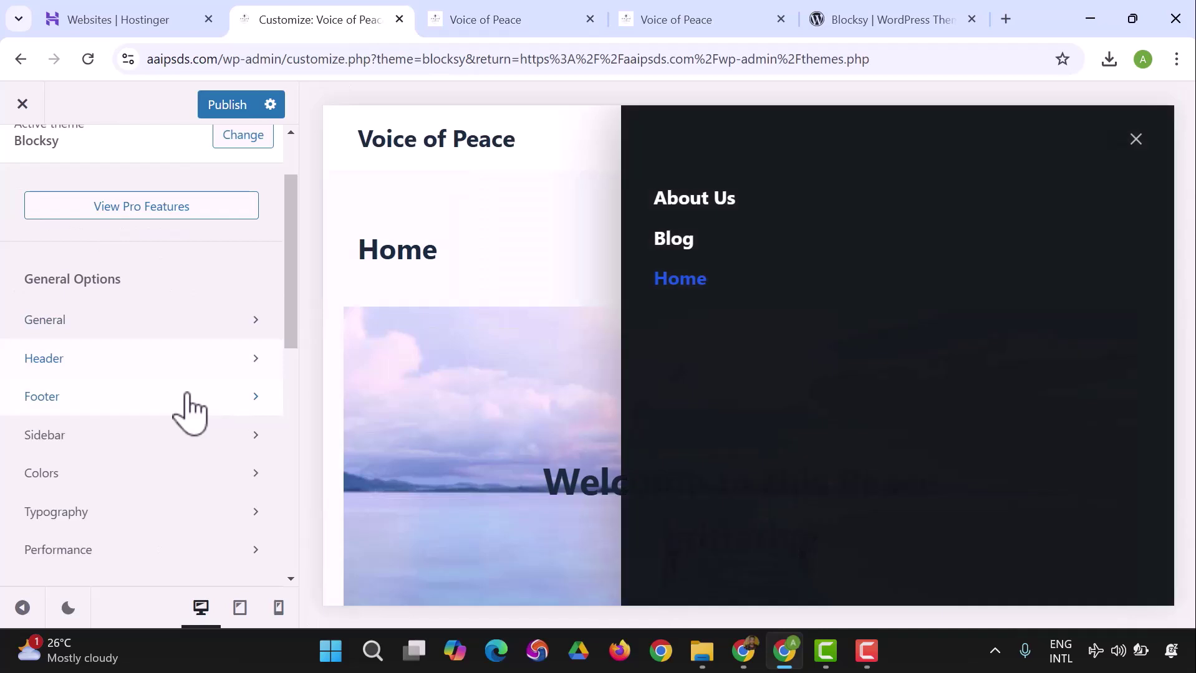
{"action": "left_click", "coordinate": [187, 396]}
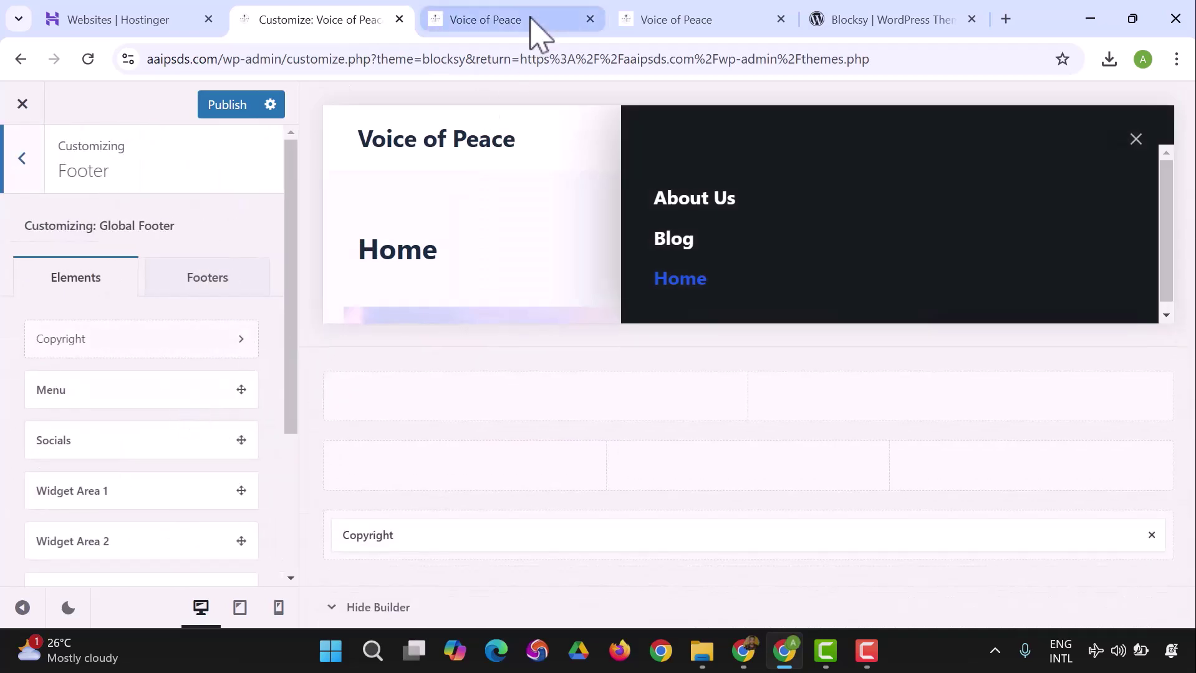
{"action": "left_click", "coordinate": [516, 19]}
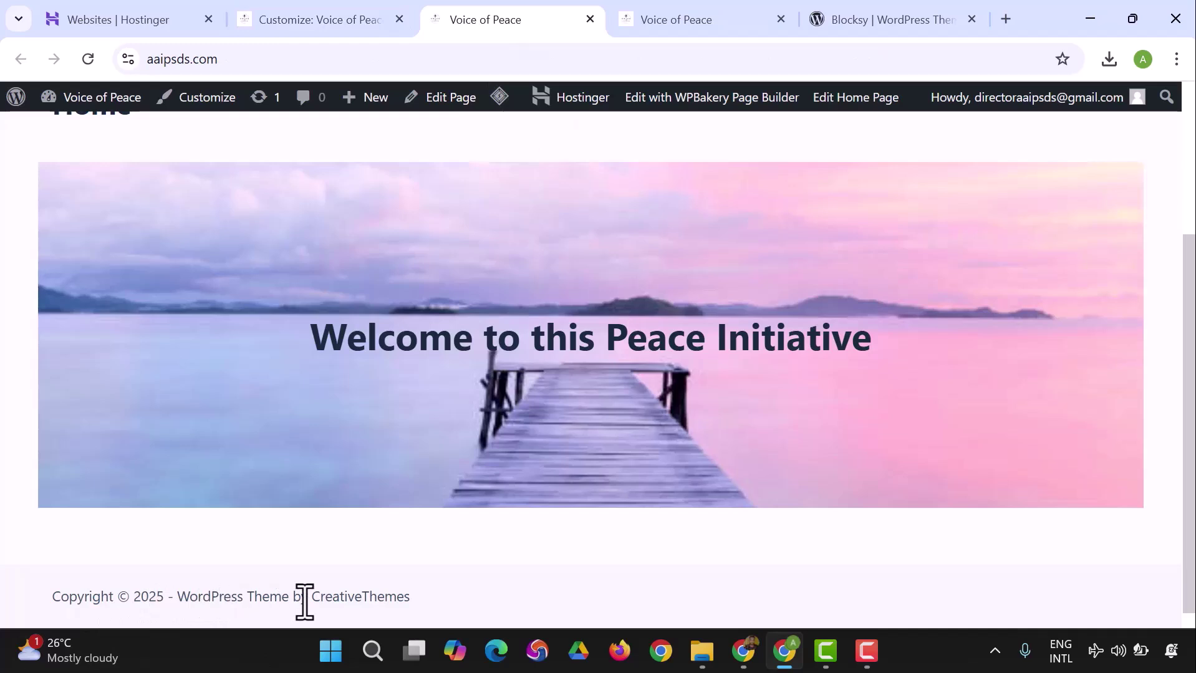
{"action": "left_click", "coordinate": [312, 20]}
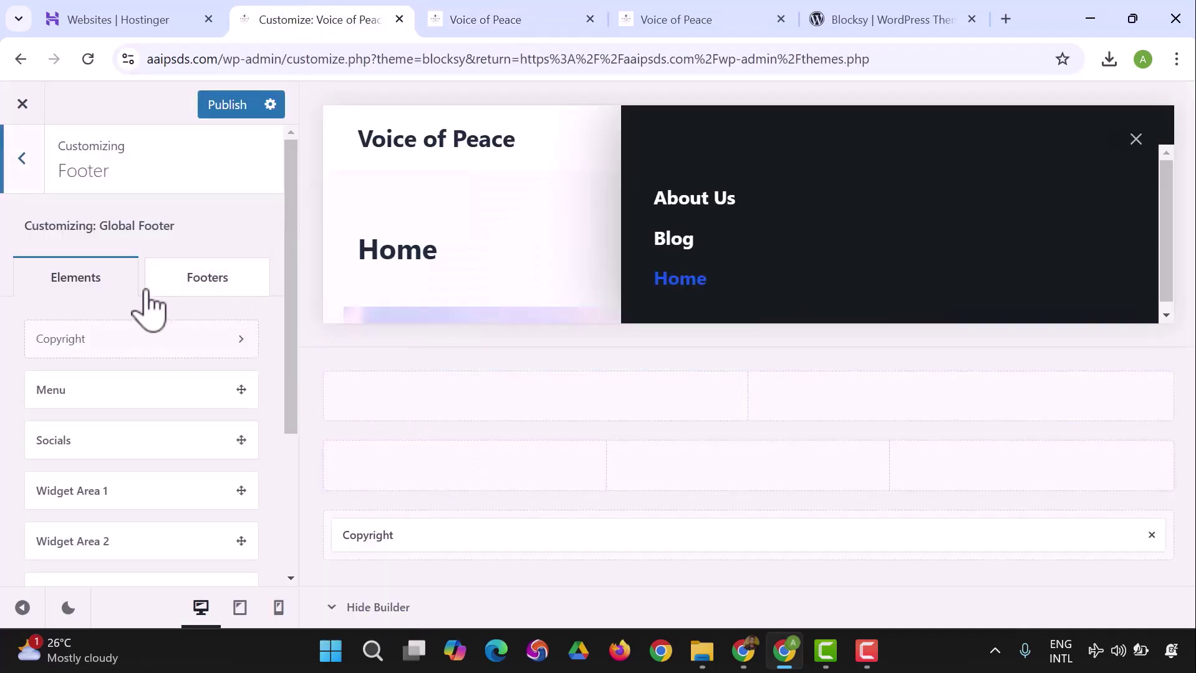
{"action": "left_click", "coordinate": [179, 344]}
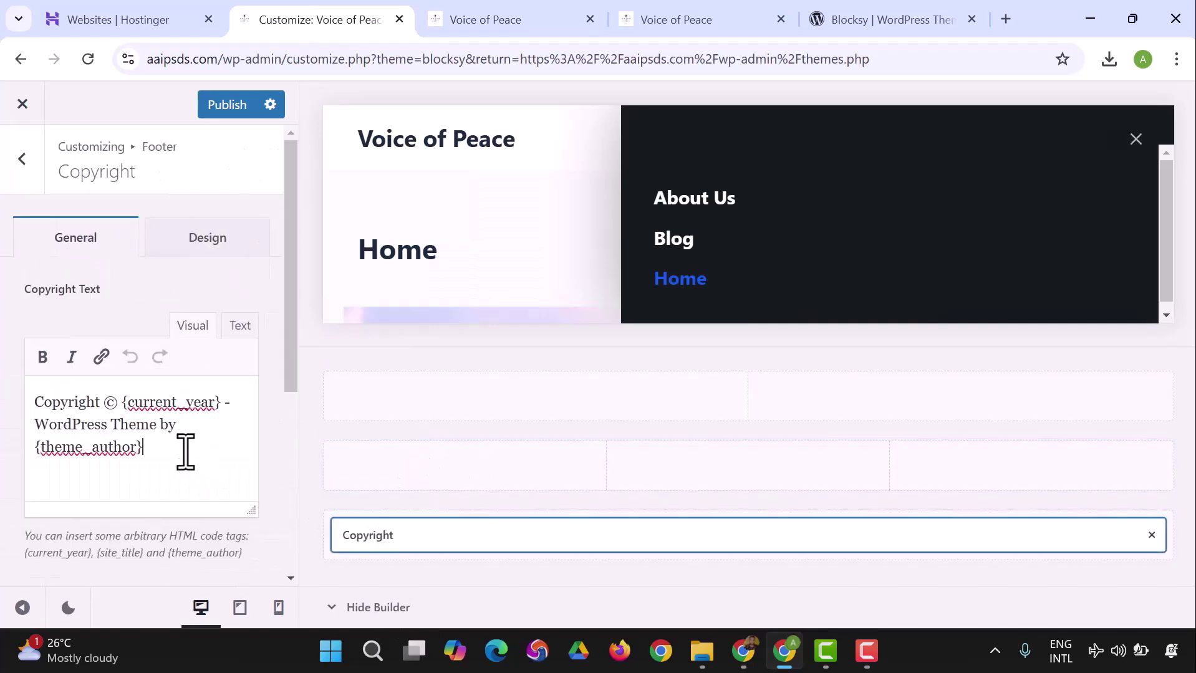
{"action": "left_click", "coordinate": [469, 25]}
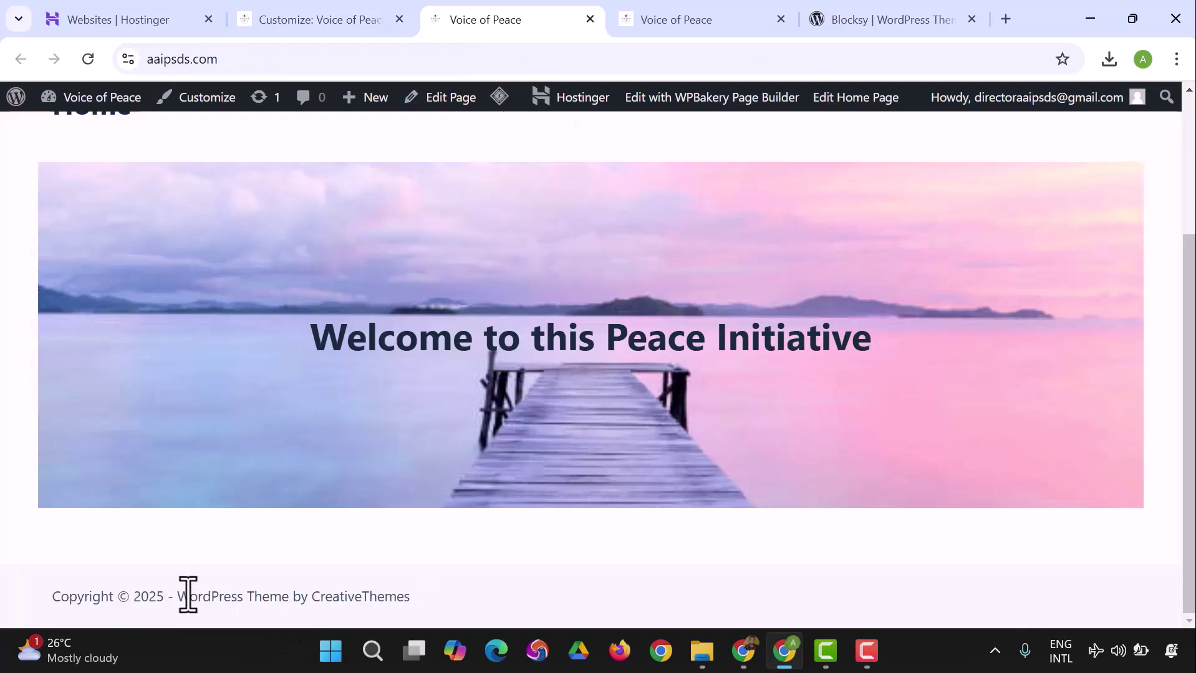
Replace 'WordPress Theme by' with 'Voice of Peace, Int'l' in the copyright text, publish, and check the live footer.
{"action": "left_click", "coordinate": [336, 20]}
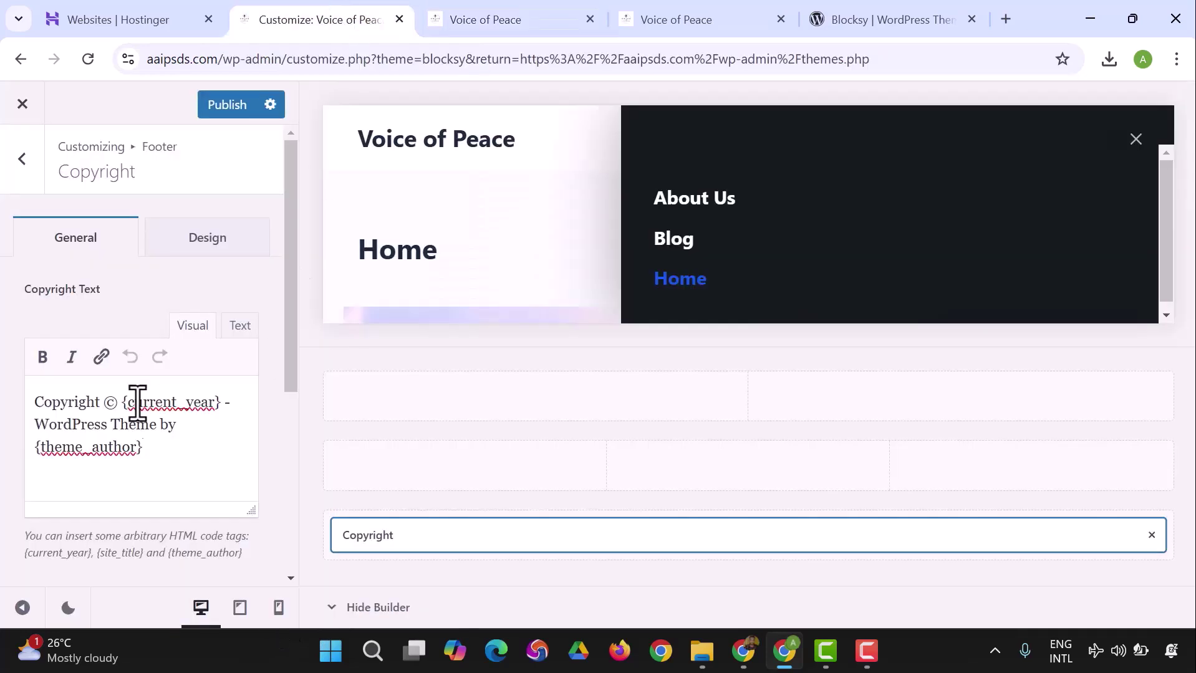
{"action": "left_click_drag", "start_coordinate": [160, 450], "coordinate": [28, 405]}
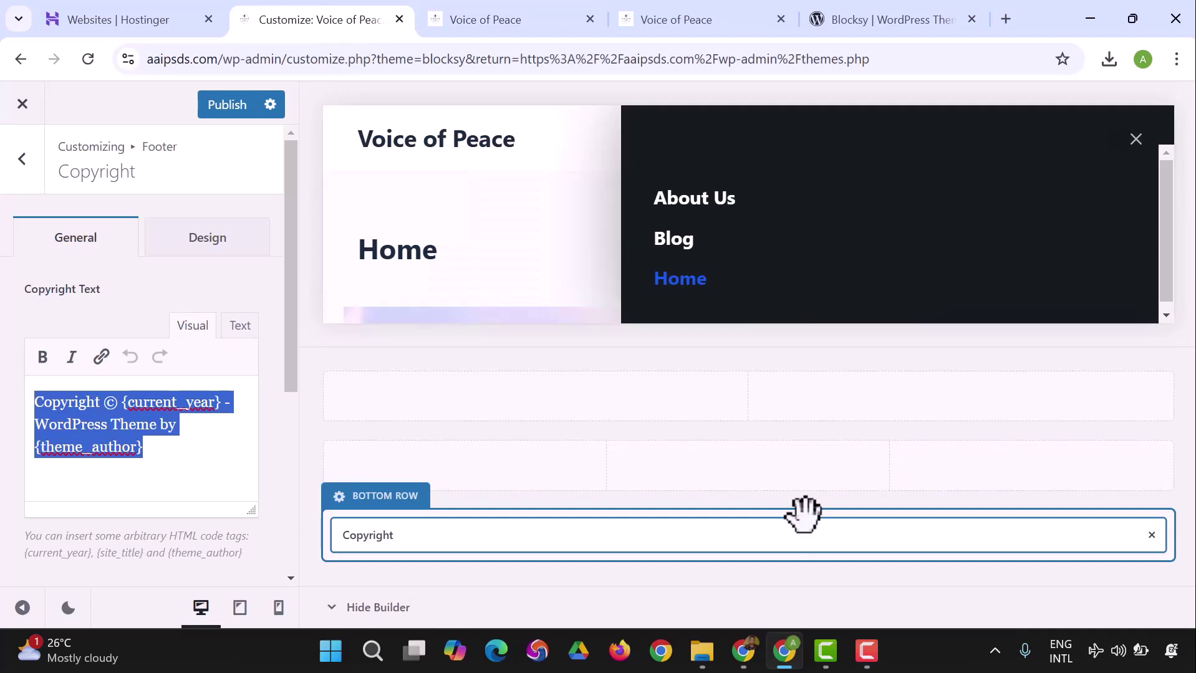
{"action": "left_click", "coordinate": [191, 454]}
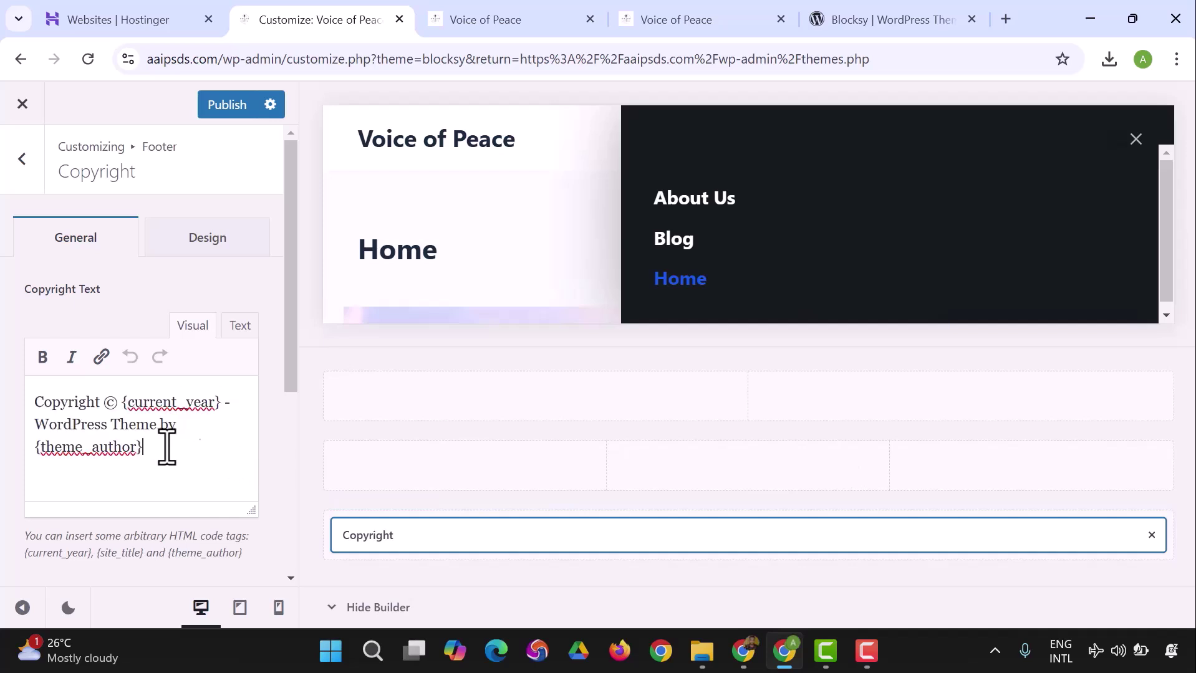
{"action": "left_click_drag", "start_coordinate": [39, 430], "coordinate": [172, 428]}
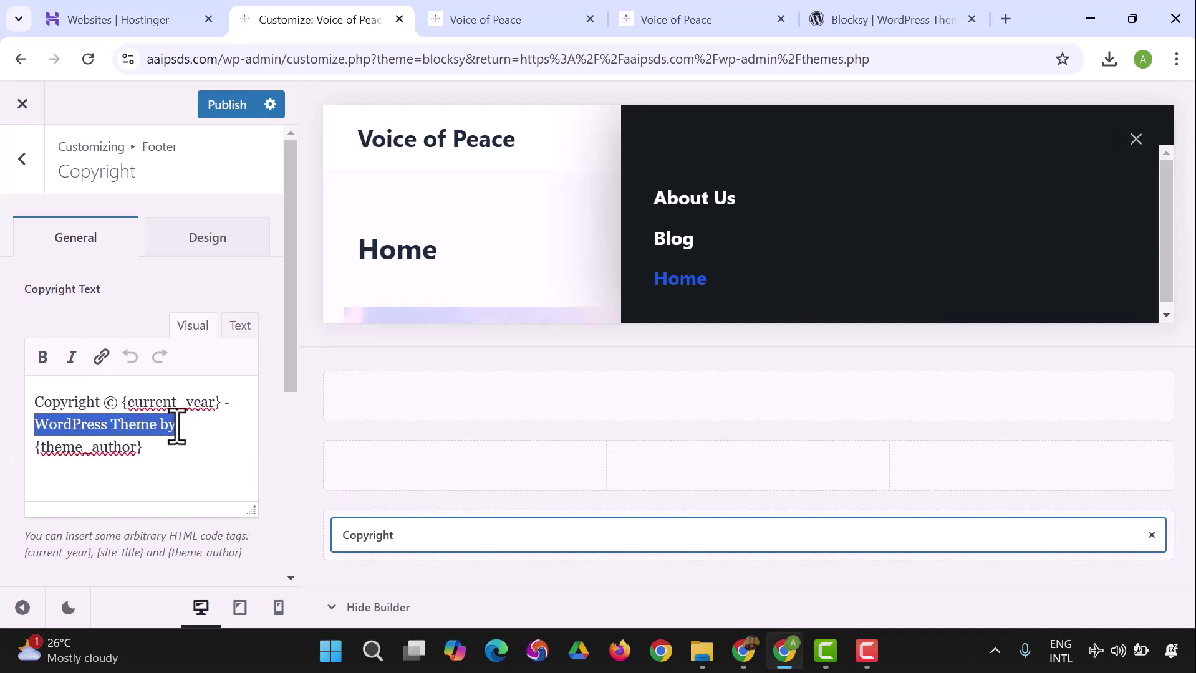
{"action": "type", "text": "Voic"}
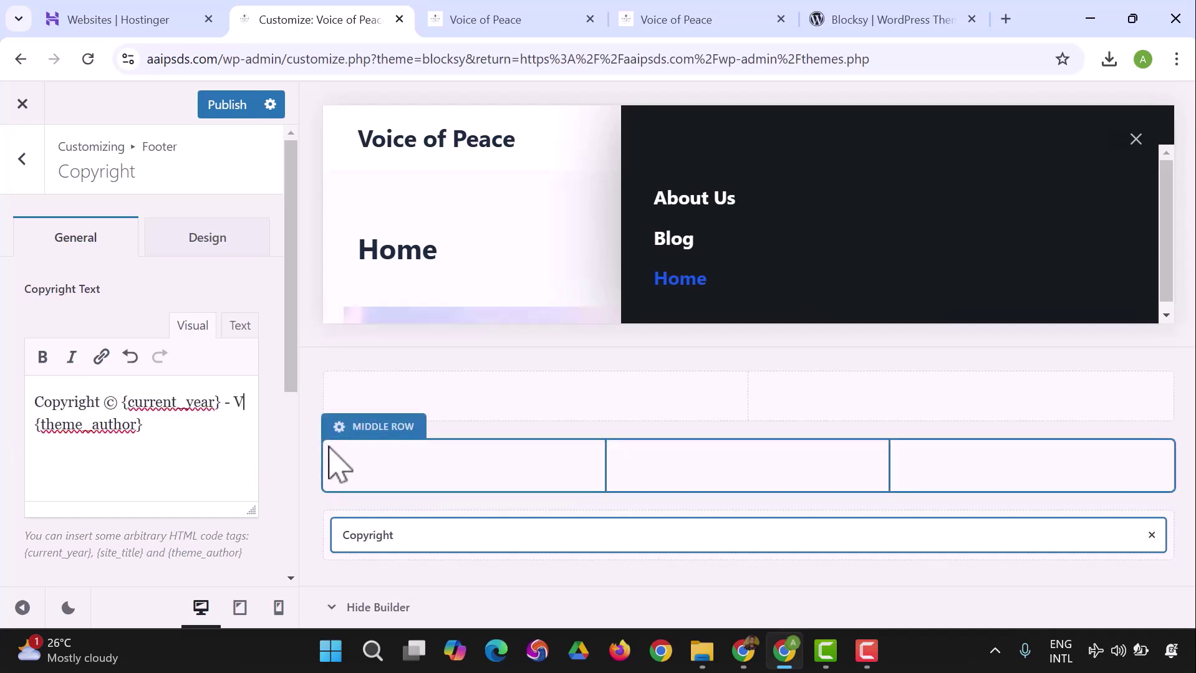
{"action": "type", "text": "e of P"}
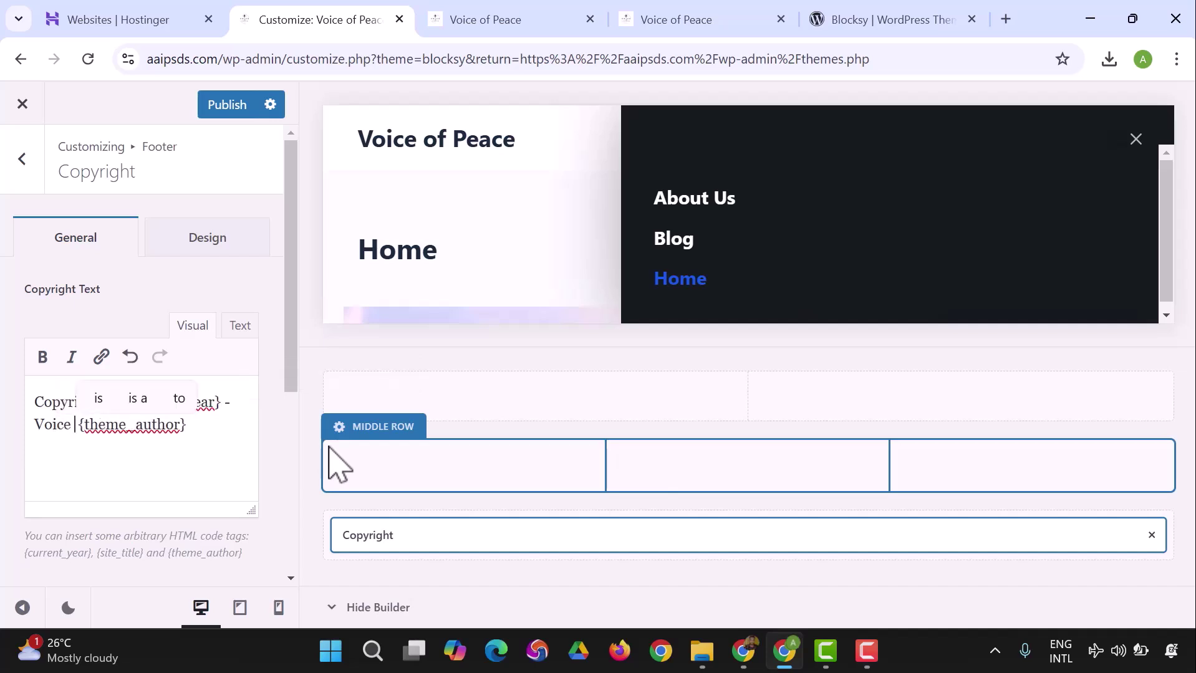
{"action": "type", "text": "eace,"}
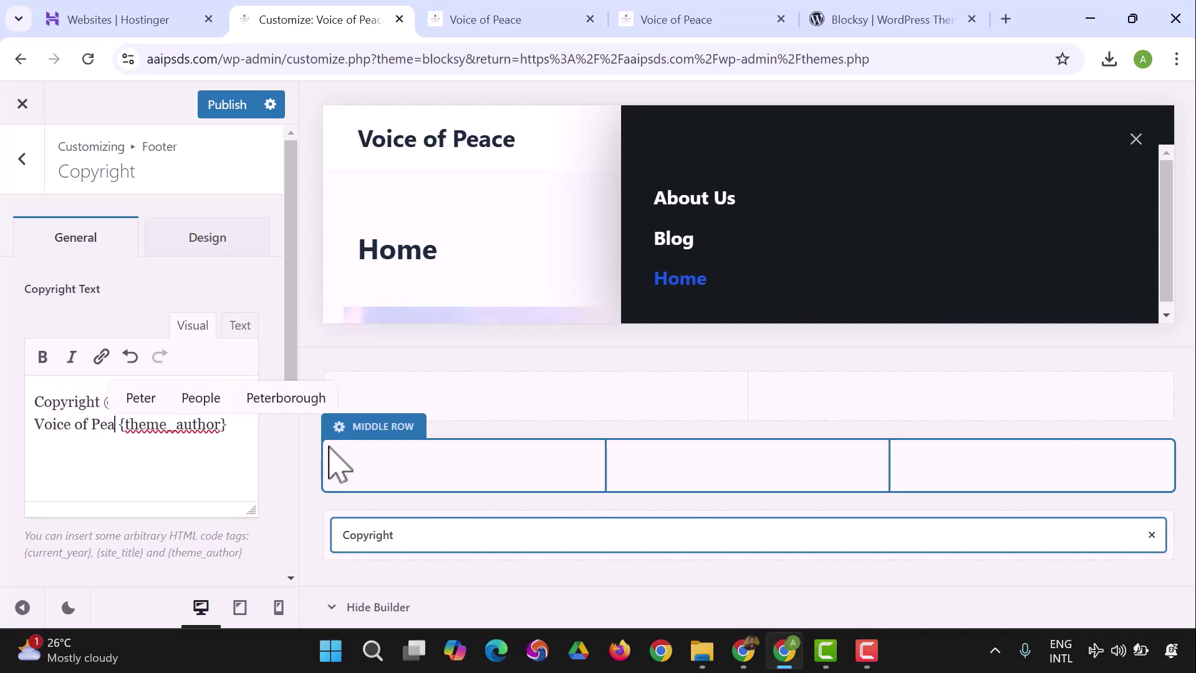
{"action": "type", "text": " Int;"}
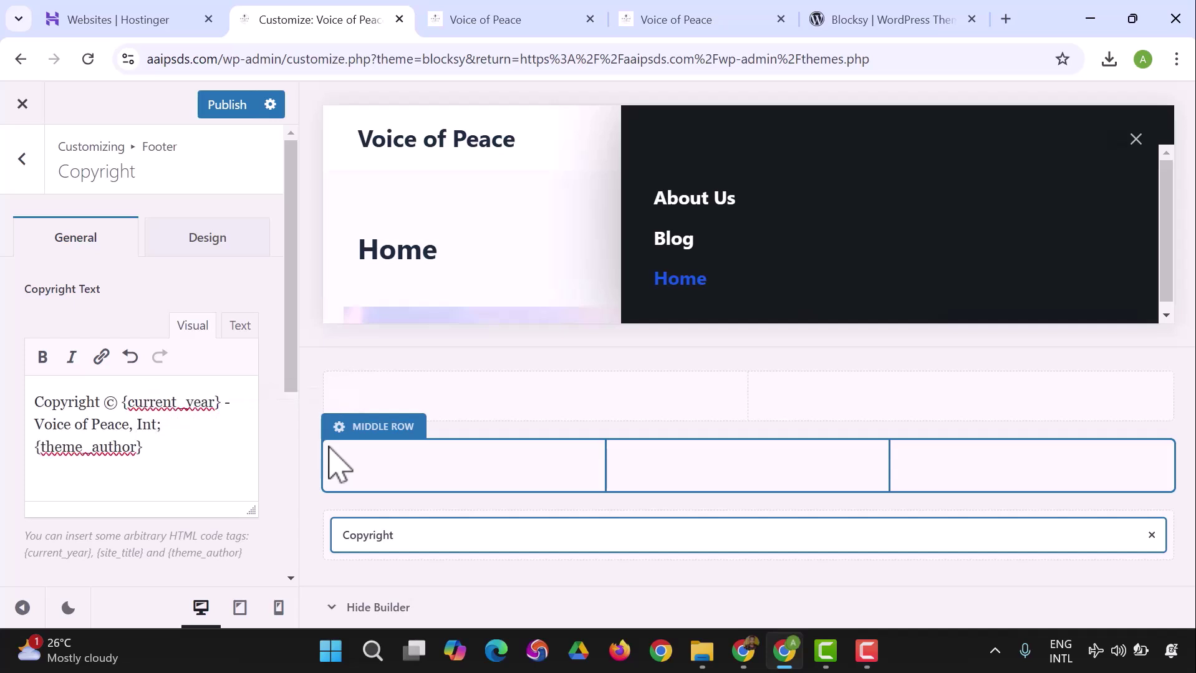
{"action": "key", "text": "BackSpace"}
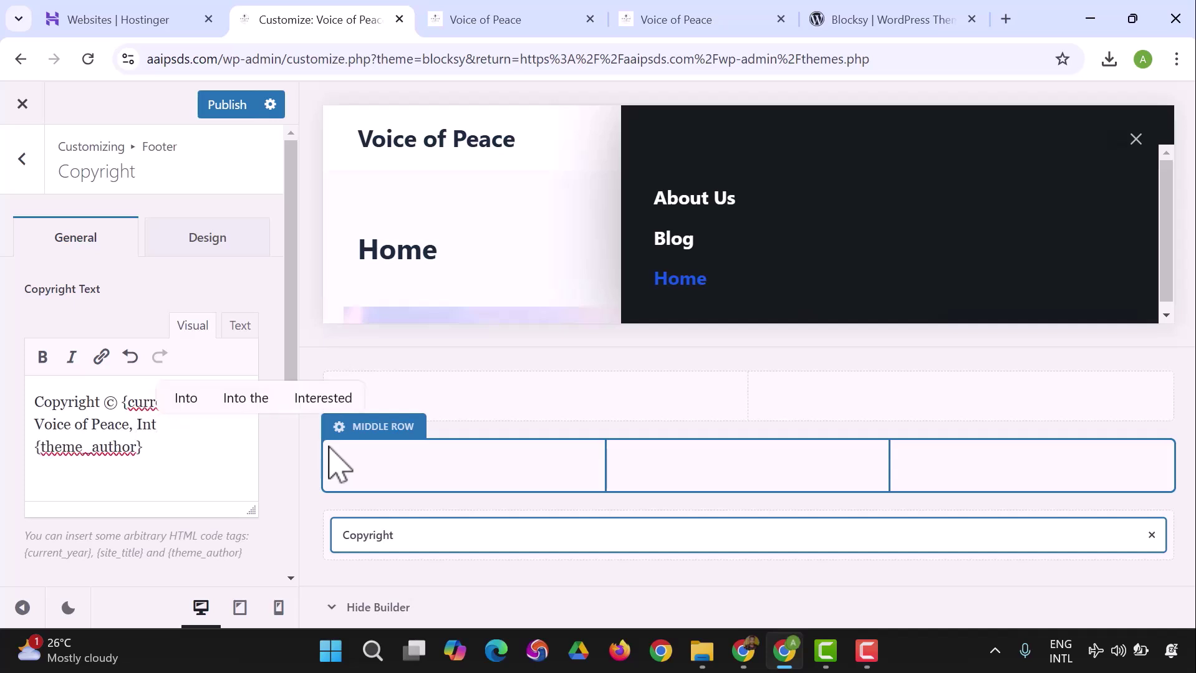
{"action": "type", "text": "'l"}
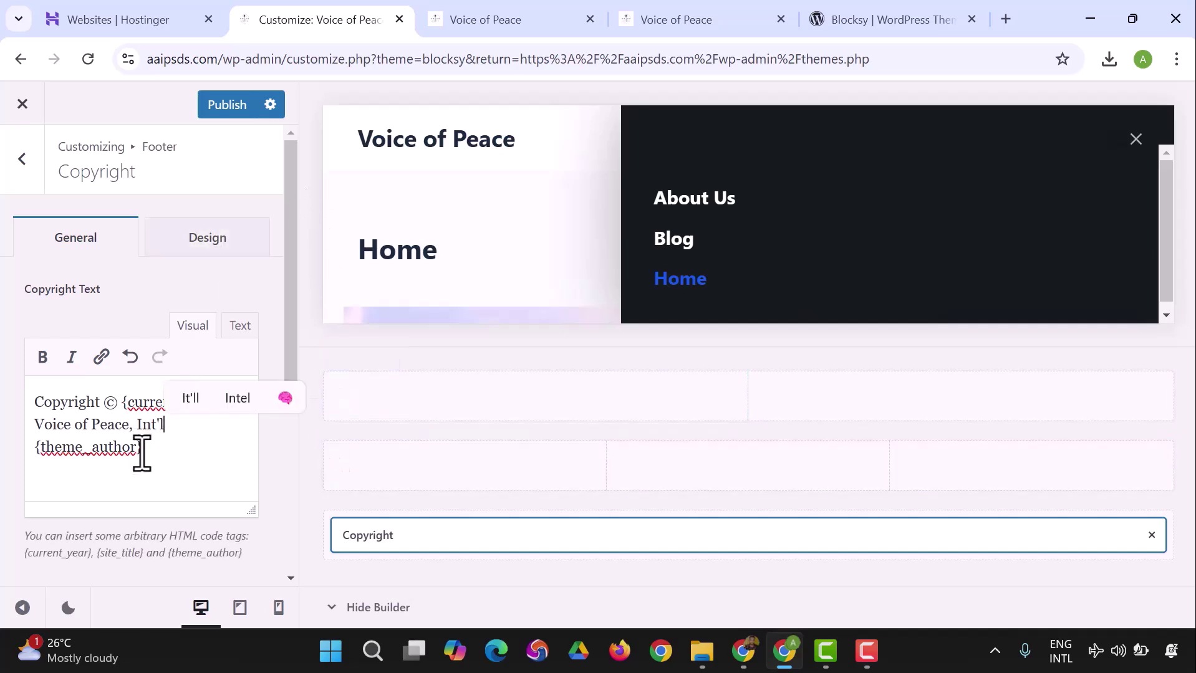
{"action": "left_click", "coordinate": [228, 113]}
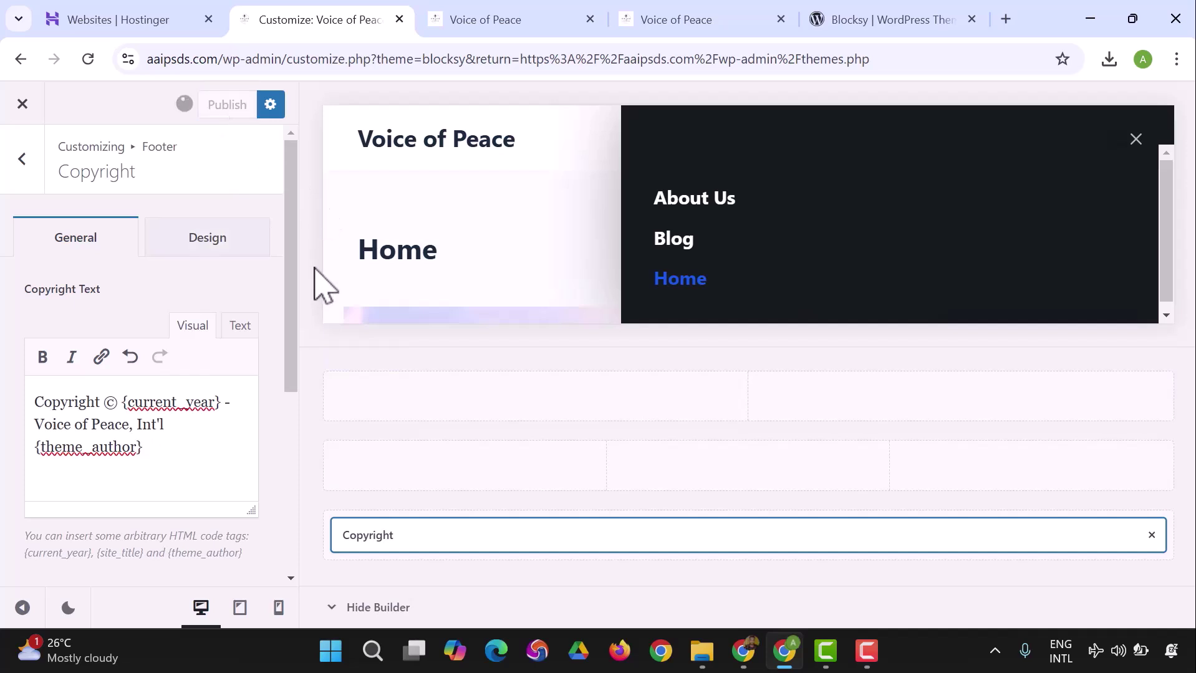
{"action": "left_click", "coordinate": [498, 22]}
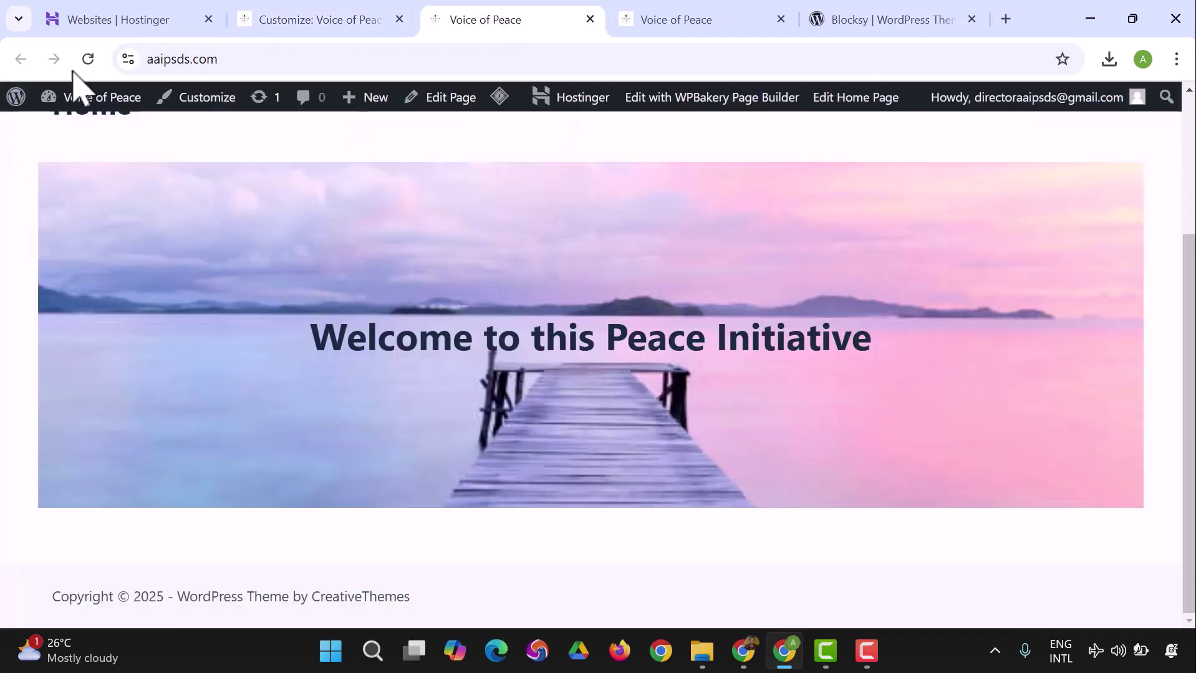
{"action": "left_click", "coordinate": [88, 59]}
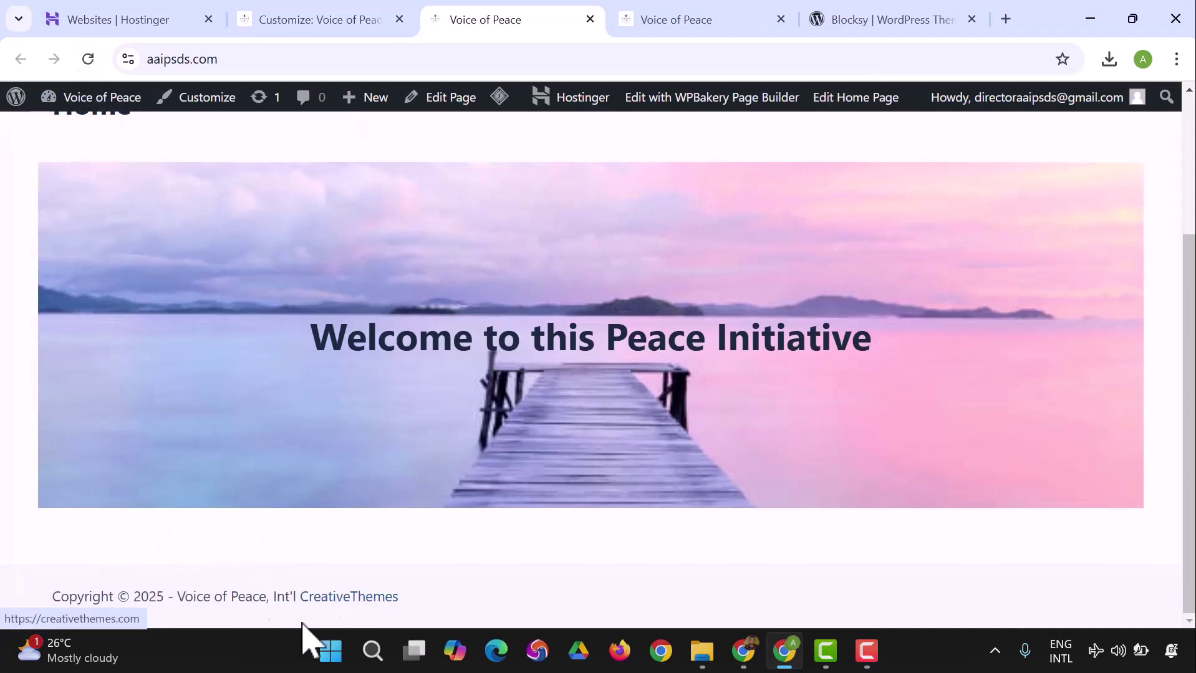
Delete the {theme_author} tag from the copyright text, publish, and verify the live footer.
{"action": "left_click", "coordinate": [314, 17]}
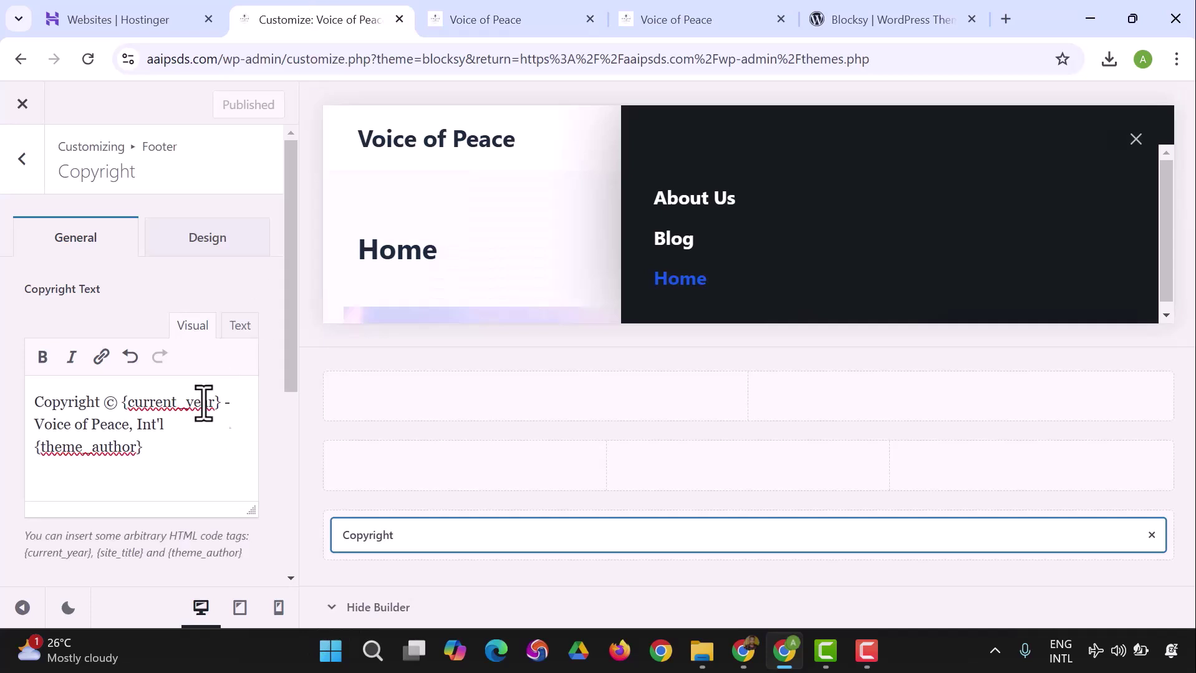
{"action": "left_click_drag", "start_coordinate": [158, 450], "coordinate": [36, 458]}
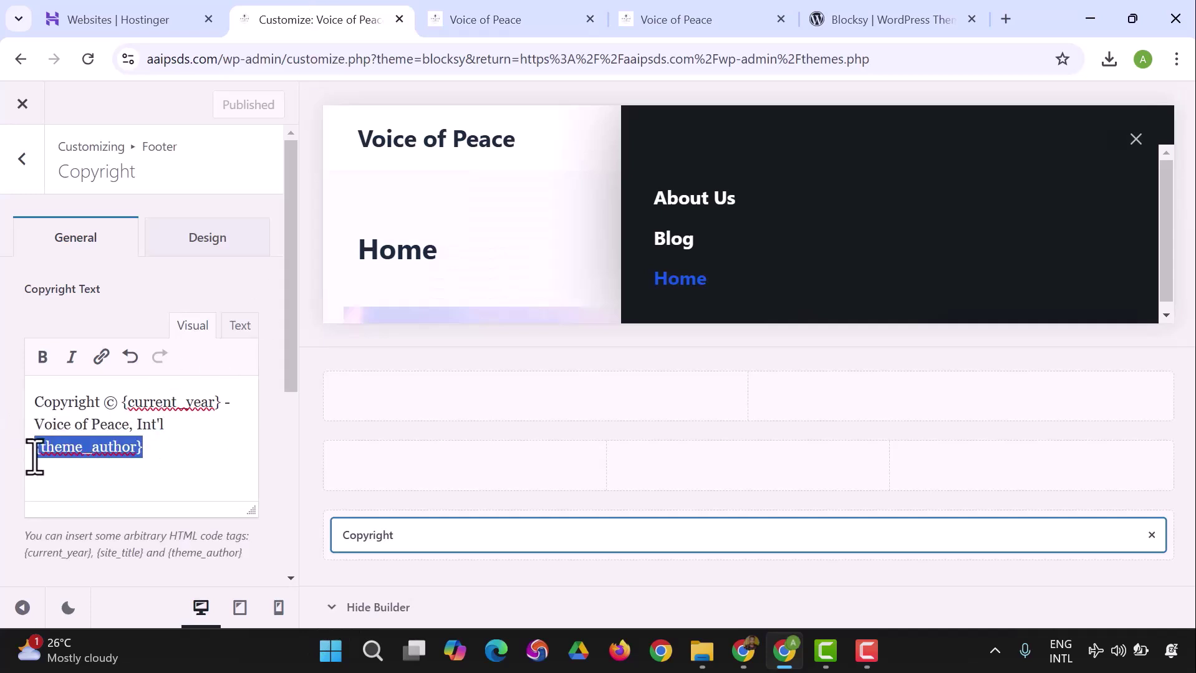
{"action": "key", "text": "BackSpace"}
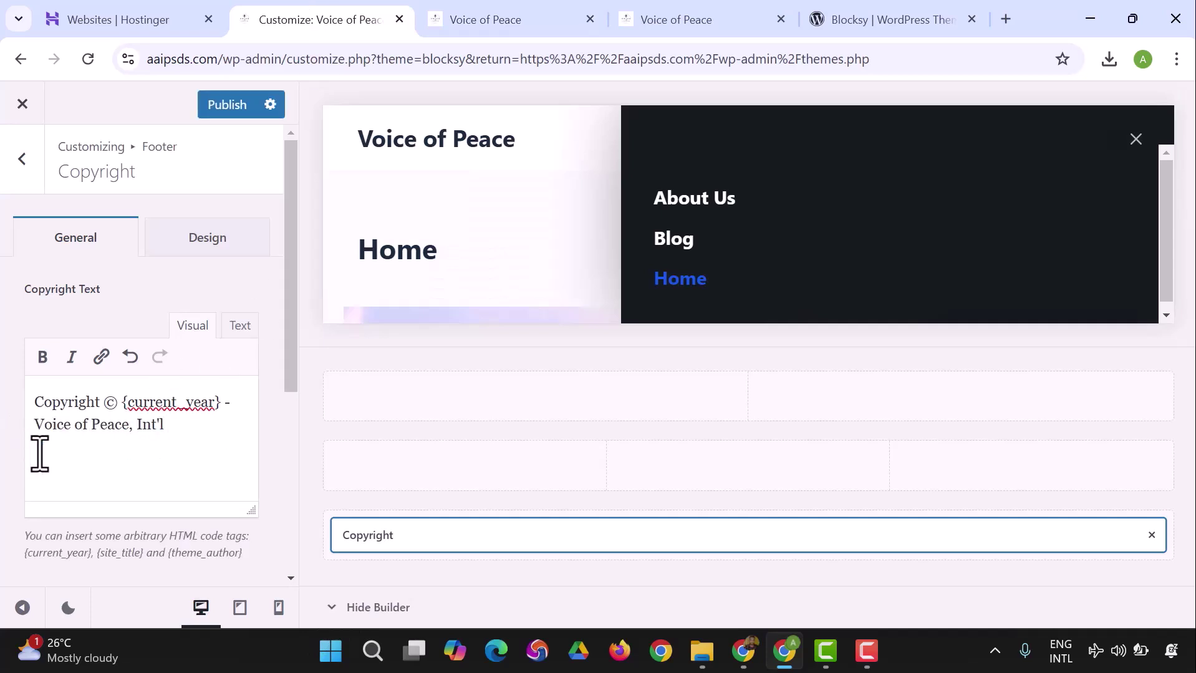
{"action": "left_click", "coordinate": [236, 110]}
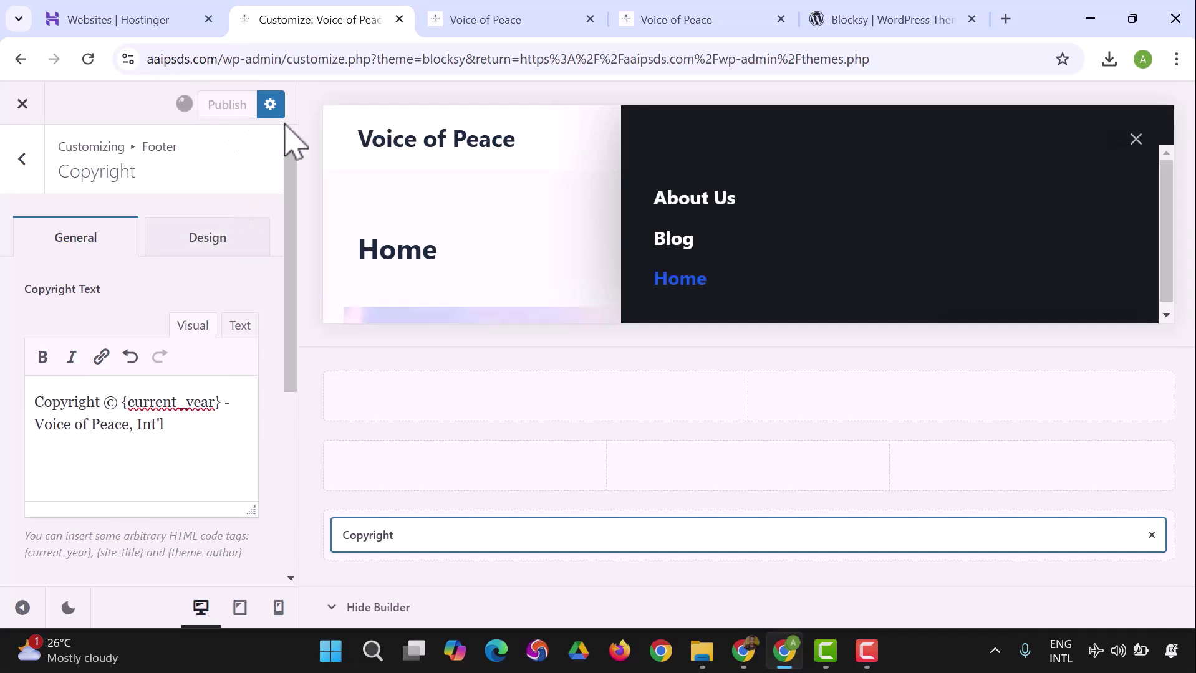
{"action": "left_click", "coordinate": [492, 22]}
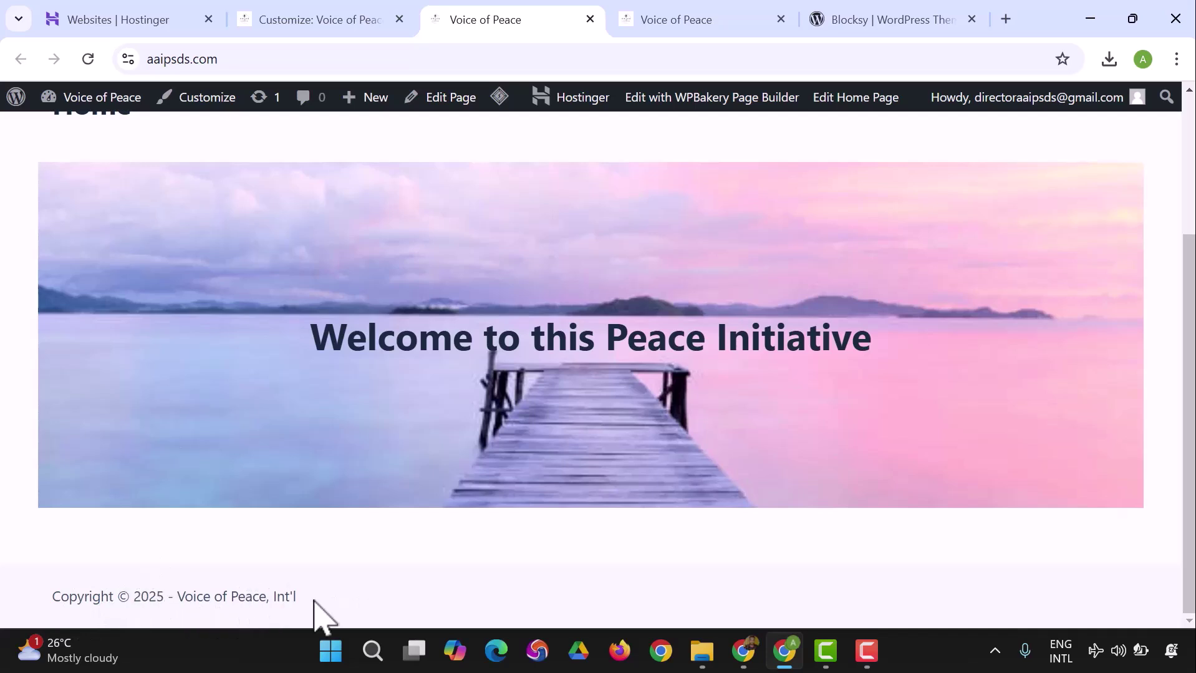
{"action": "left_click", "coordinate": [288, 22]}
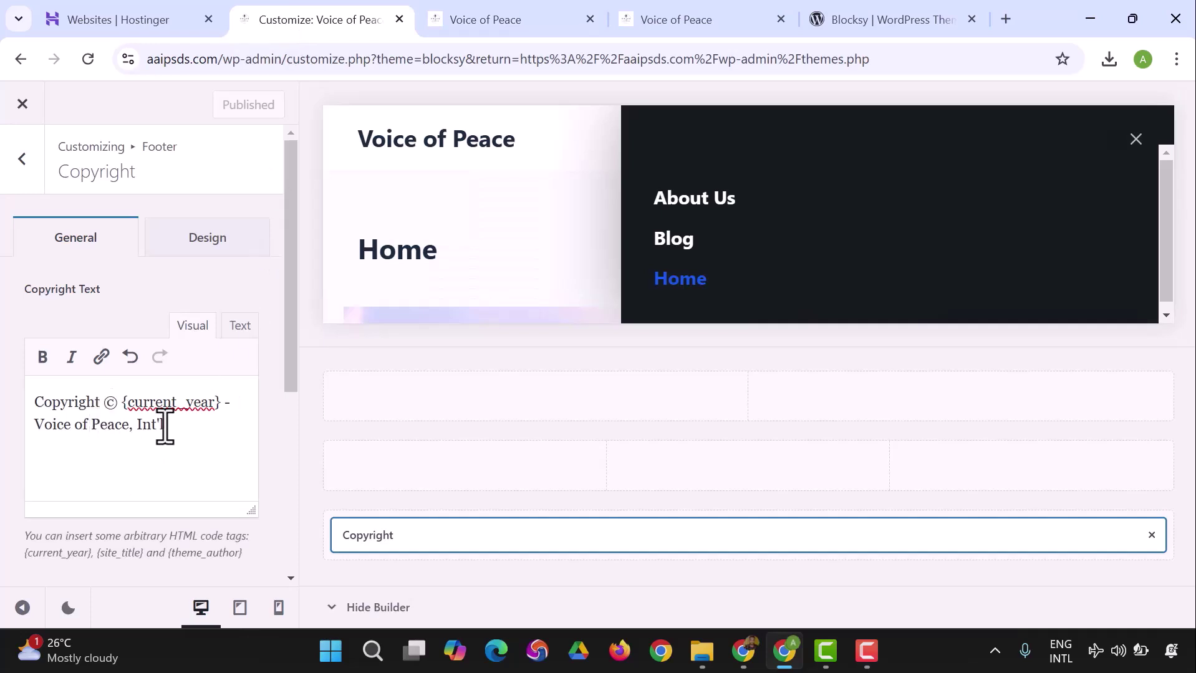
Set the copyright's Horizontal Alignment to center, publish, and reload the live site to confirm.
{"action": "scroll", "coordinate": [165, 436], "scroll_direction": "down", "scroll_amount": 3}
{"action": "scroll", "coordinate": [166, 405], "scroll_direction": "up", "scroll_amount": 2}
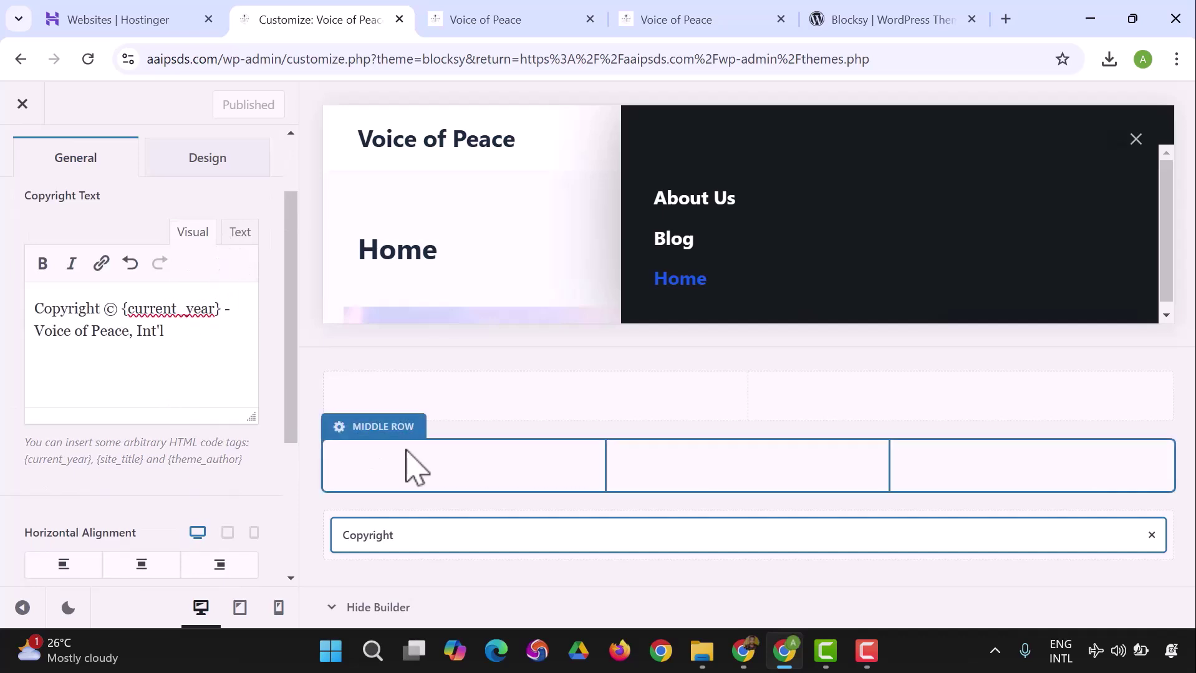
{"action": "scroll", "coordinate": [129, 470], "scroll_direction": "down", "scroll_amount": 3}
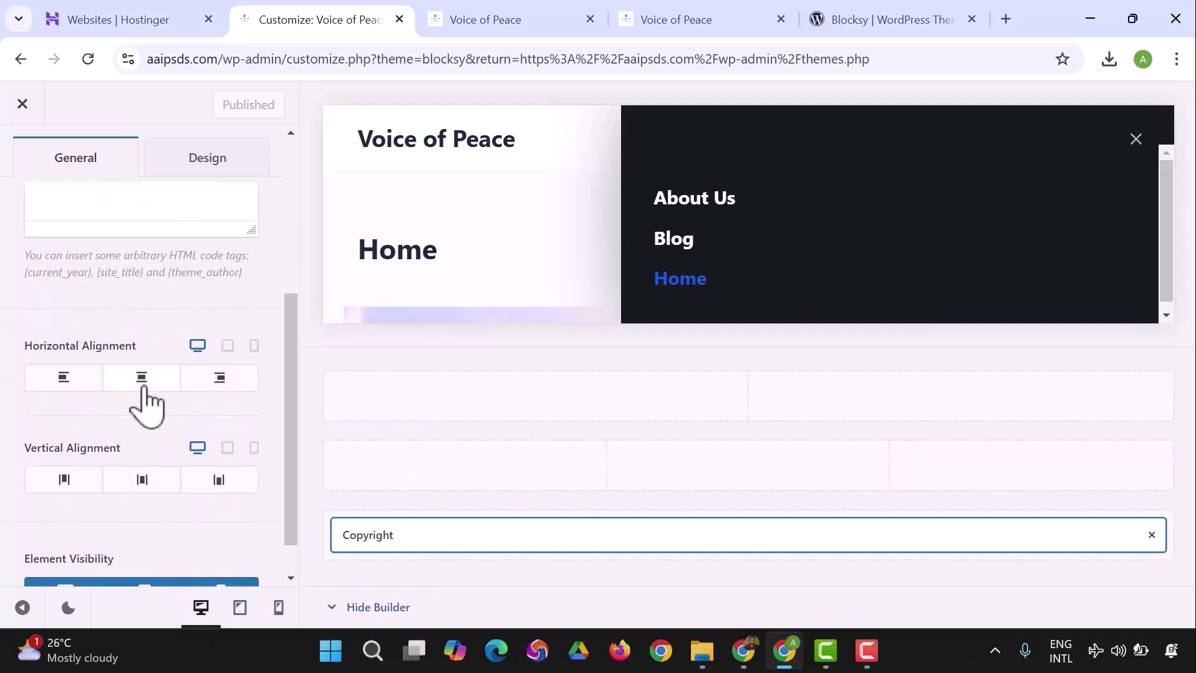
{"action": "left_click", "coordinate": [142, 380]}
{"action": "scroll", "coordinate": [144, 392], "scroll_direction": "up", "scroll_amount": 2}
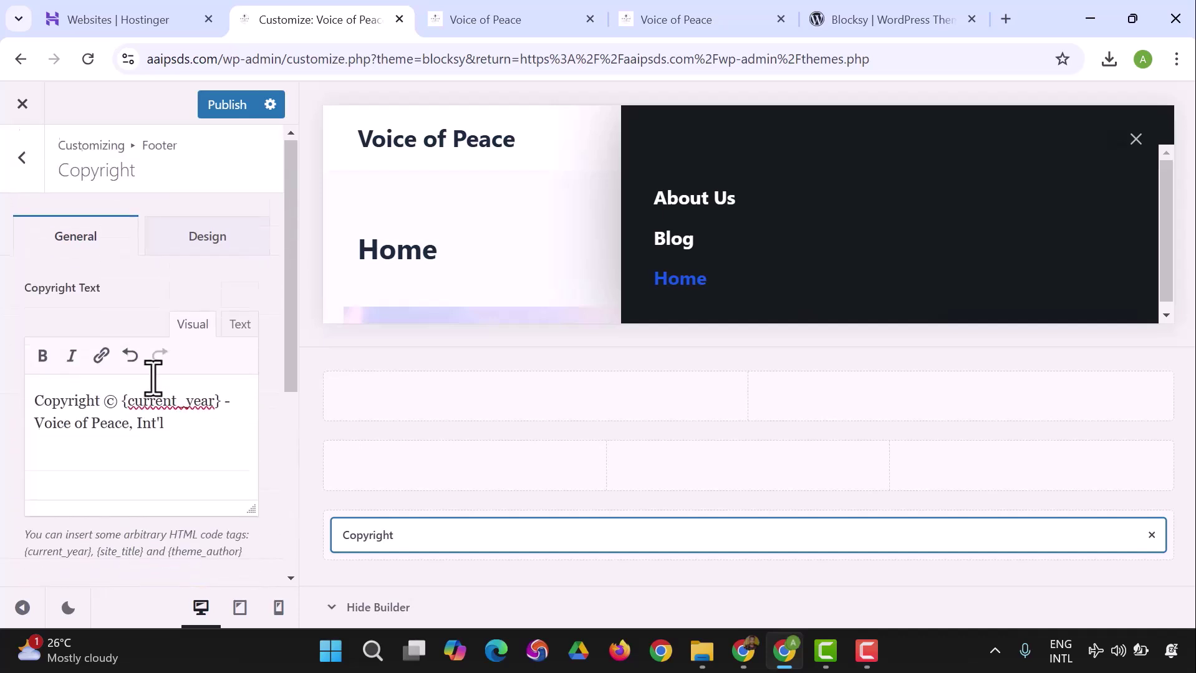
{"action": "left_click", "coordinate": [243, 106]}
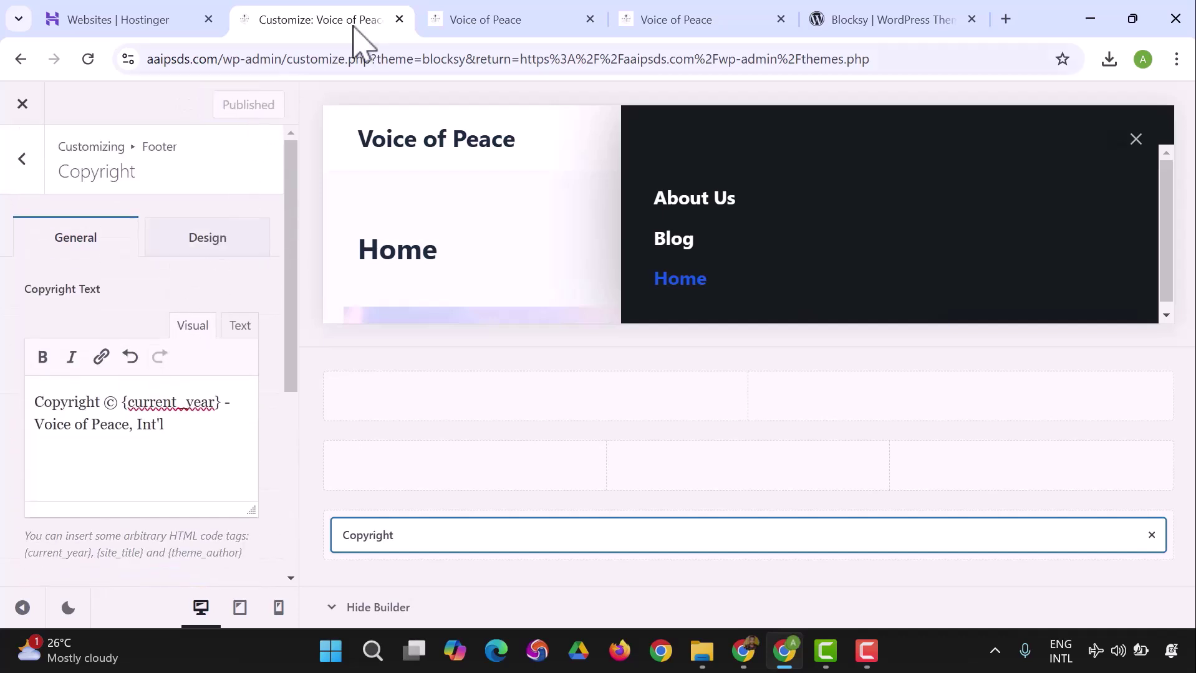
{"action": "left_click", "coordinate": [490, 15]}
{"action": "left_click", "coordinate": [88, 60]}
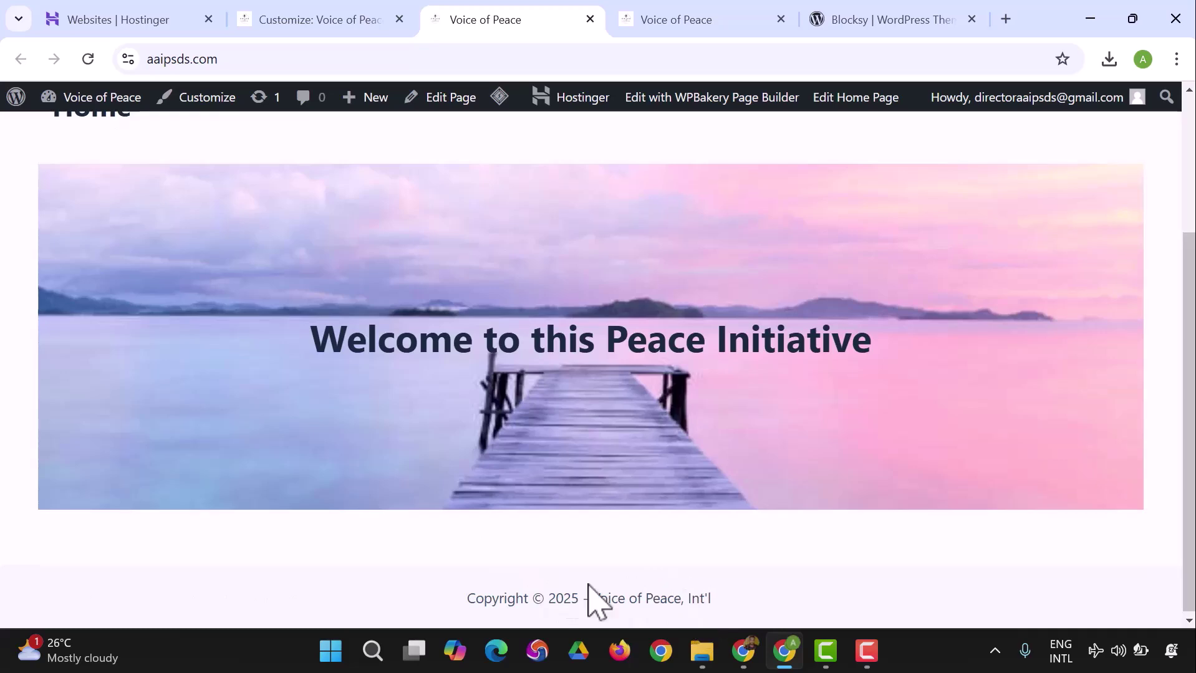
{"action": "left_click", "coordinate": [278, 19]}
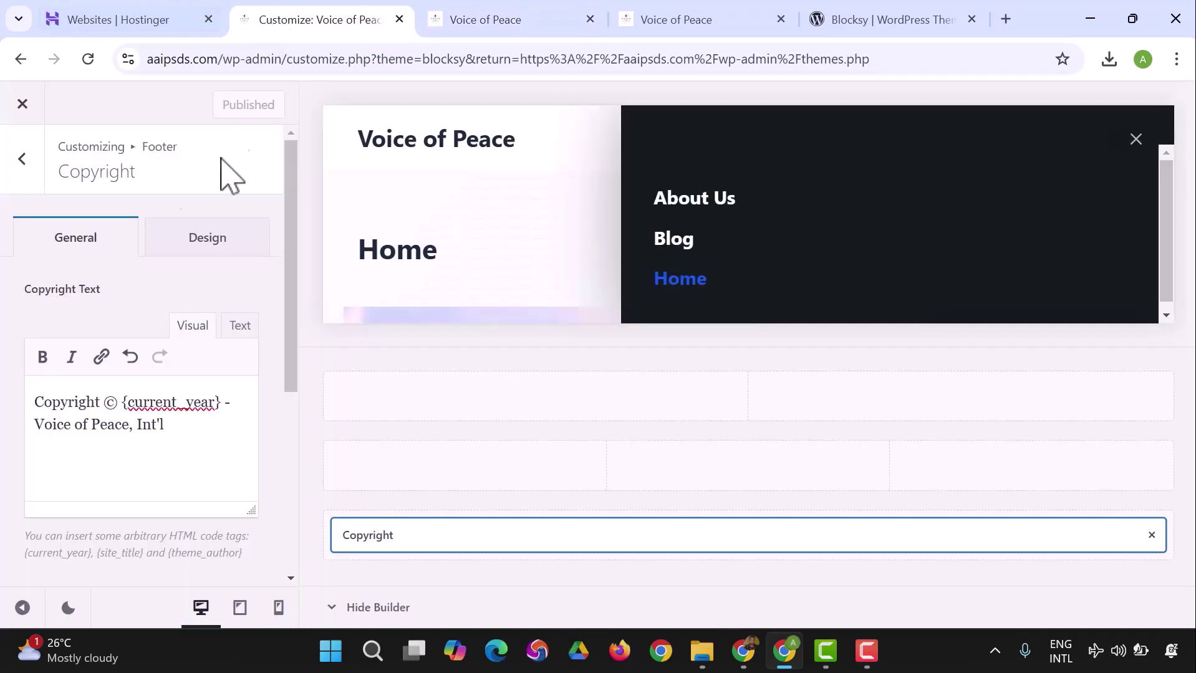
Navigate from the footer elements back to the main Customizer sections, briefly checking Sidebar settings.
{"action": "left_click", "coordinate": [27, 176]}
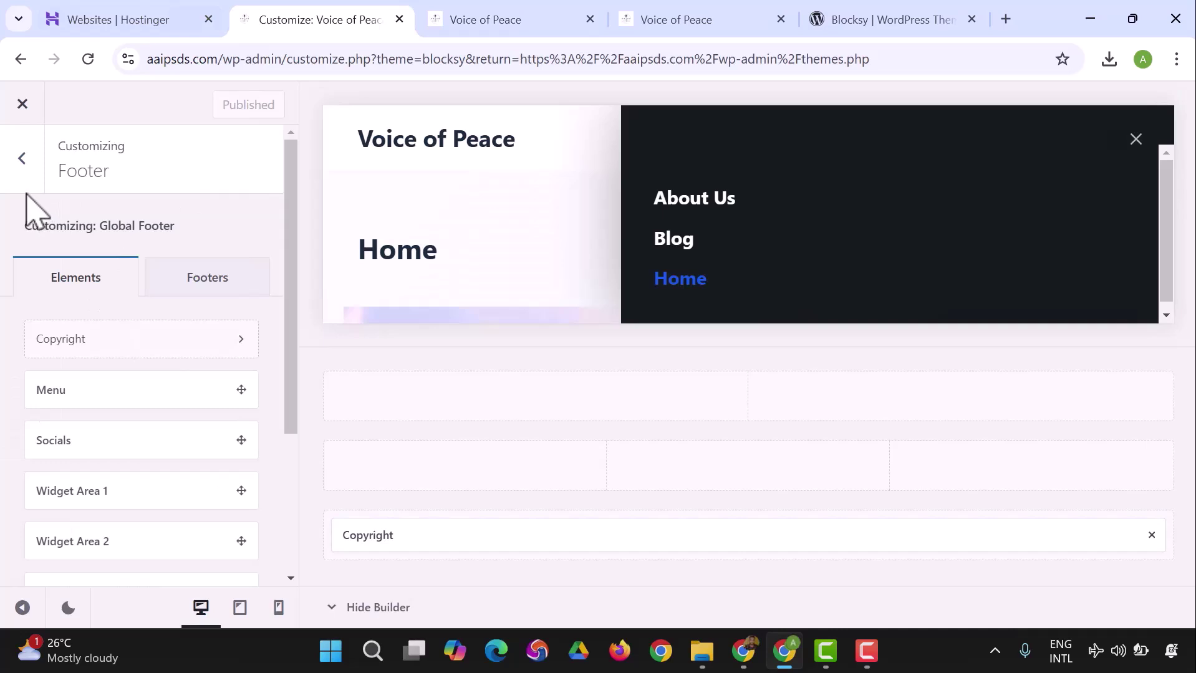
{"action": "scroll", "coordinate": [192, 363], "scroll_direction": "down", "scroll_amount": 2}
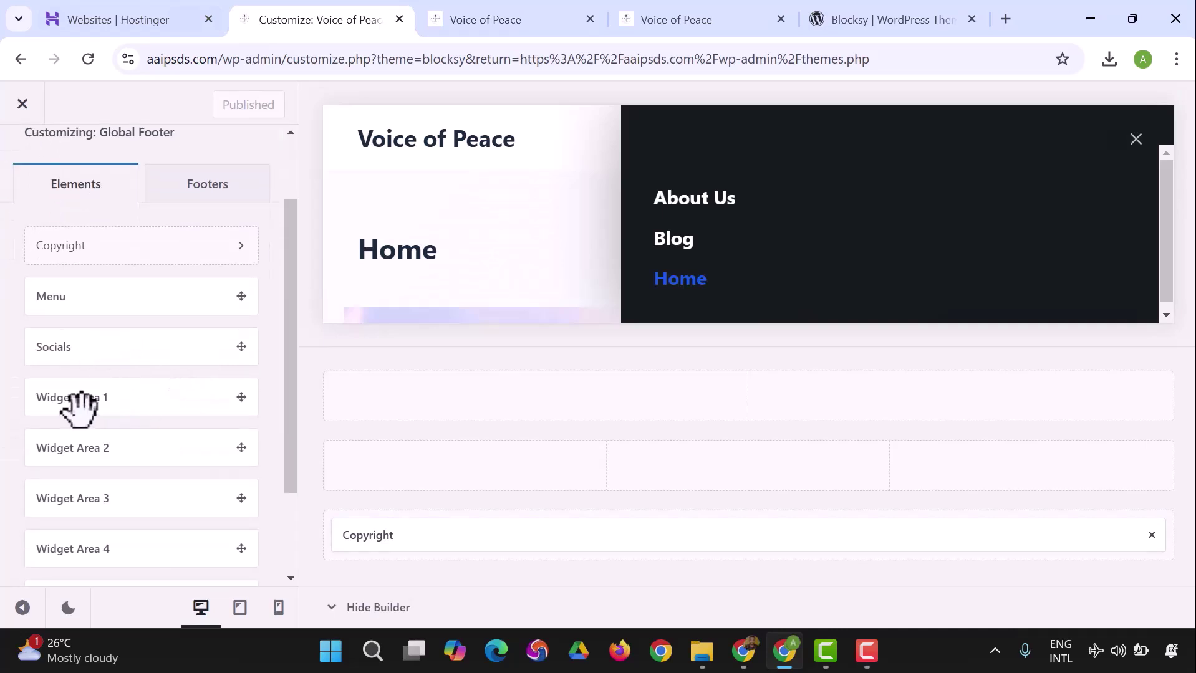
{"action": "scroll", "coordinate": [38, 212], "scroll_direction": "up", "scroll_amount": 2}
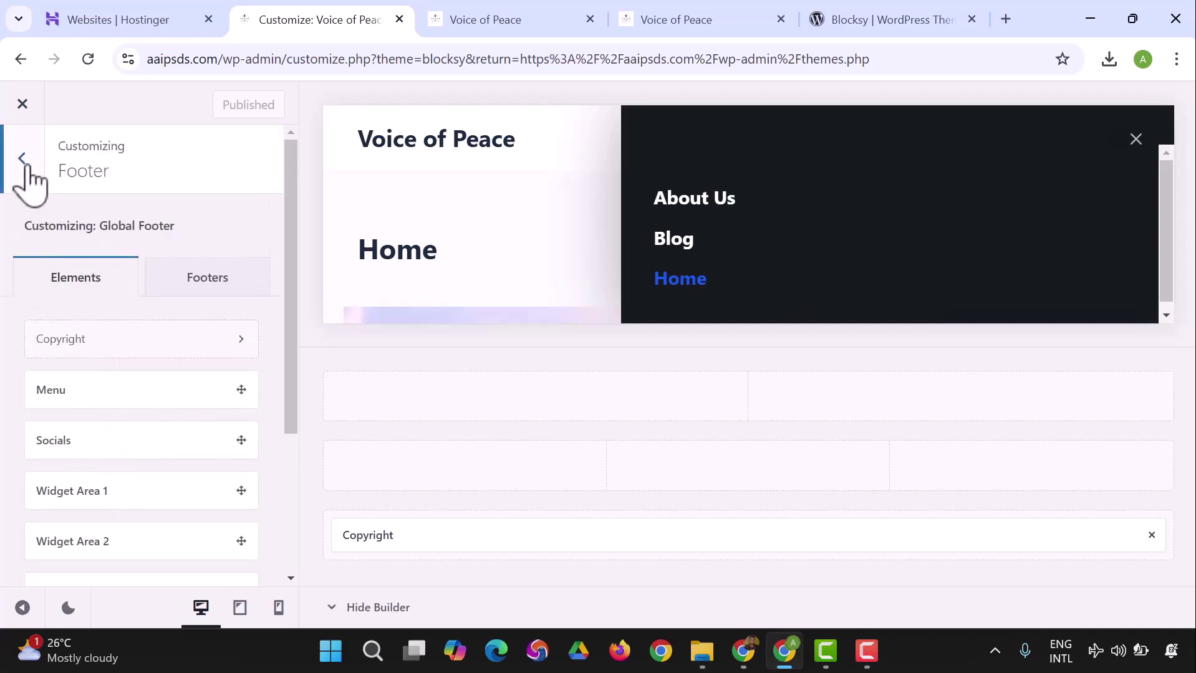
{"action": "left_click", "coordinate": [25, 163]}
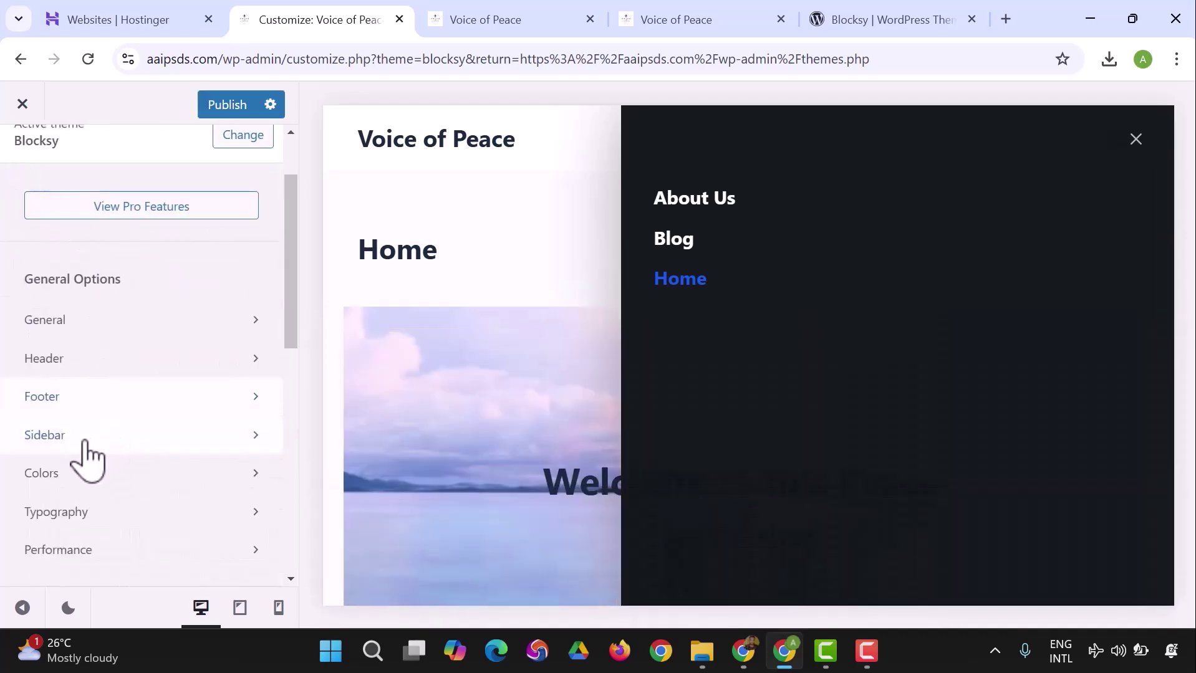
{"action": "left_click", "coordinate": [86, 442]}
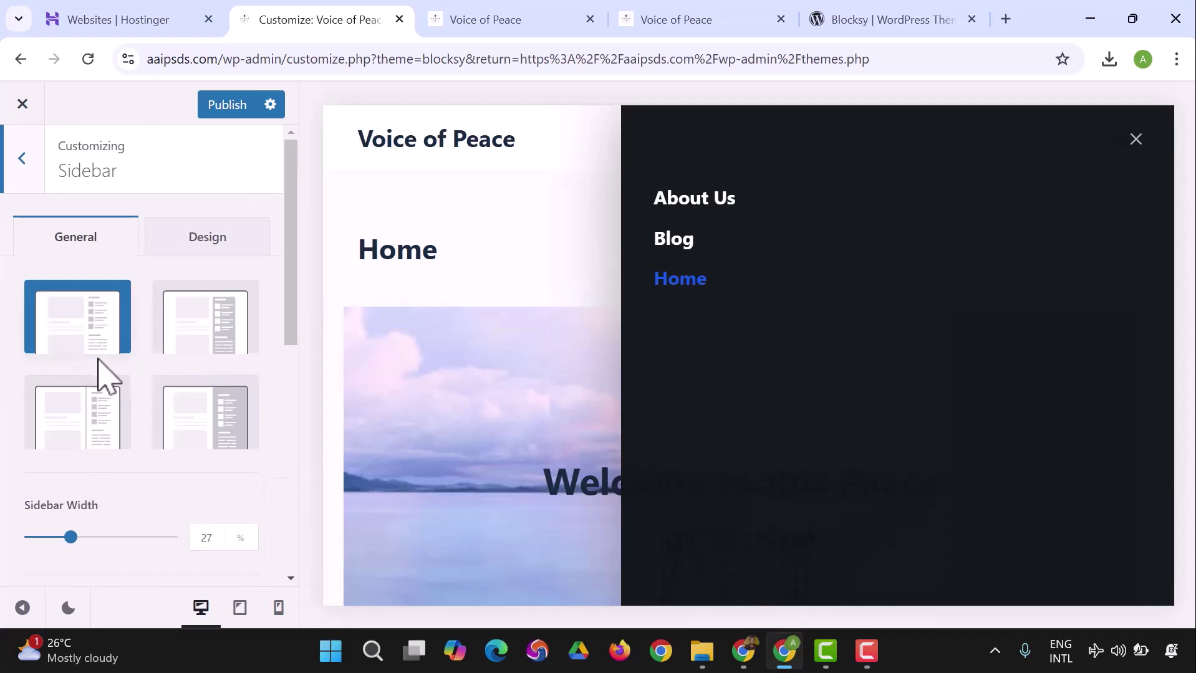
{"action": "left_click", "coordinate": [28, 175]}
{"action": "scroll", "coordinate": [100, 473], "scroll_direction": "down", "scroll_amount": 2}
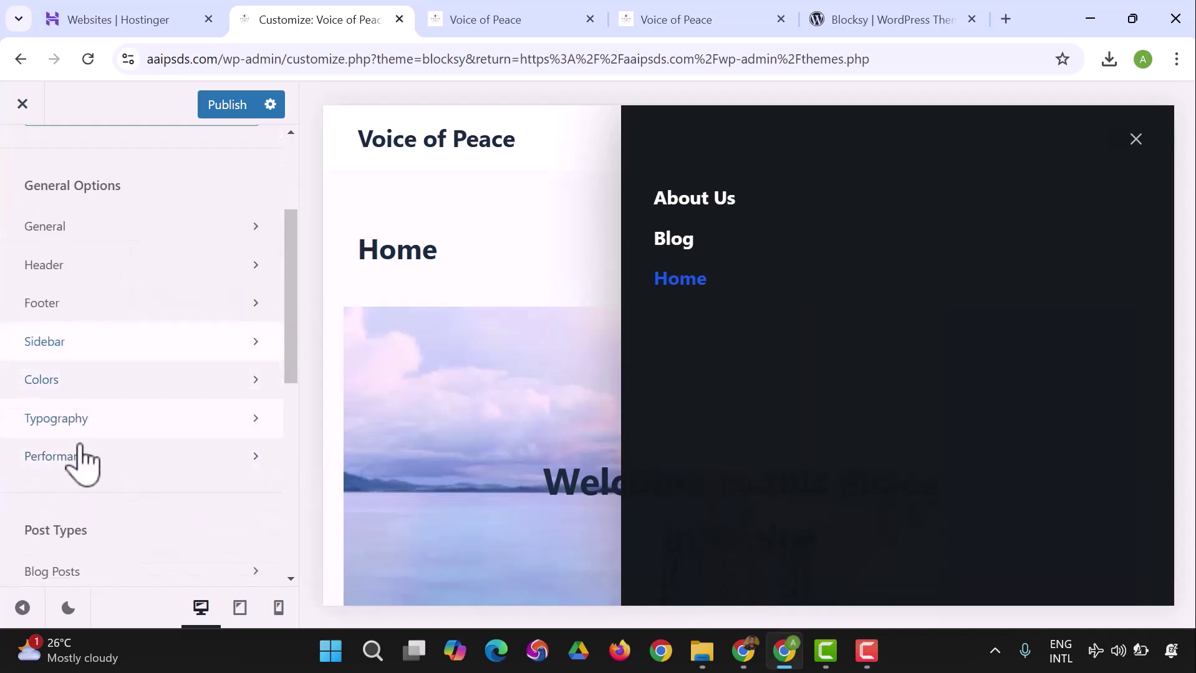
{"action": "scroll", "coordinate": [81, 493], "scroll_direction": "down", "scroll_amount": 4}
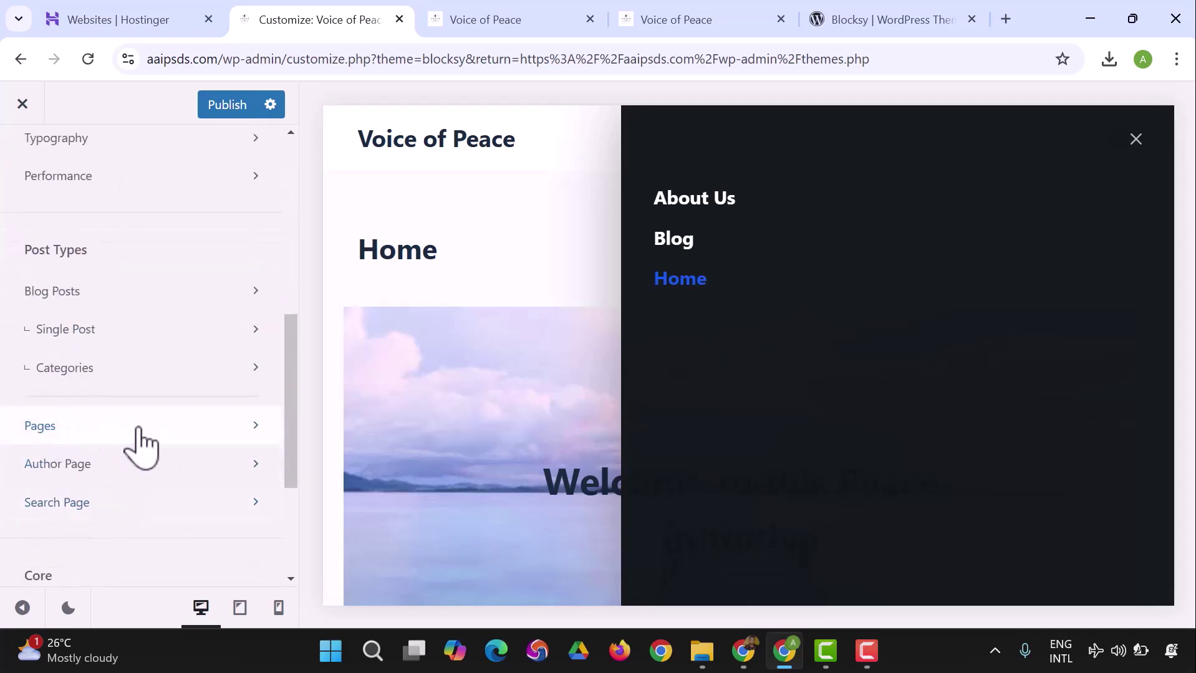
{"action": "scroll", "coordinate": [180, 433], "scroll_direction": "up", "scroll_amount": 3}
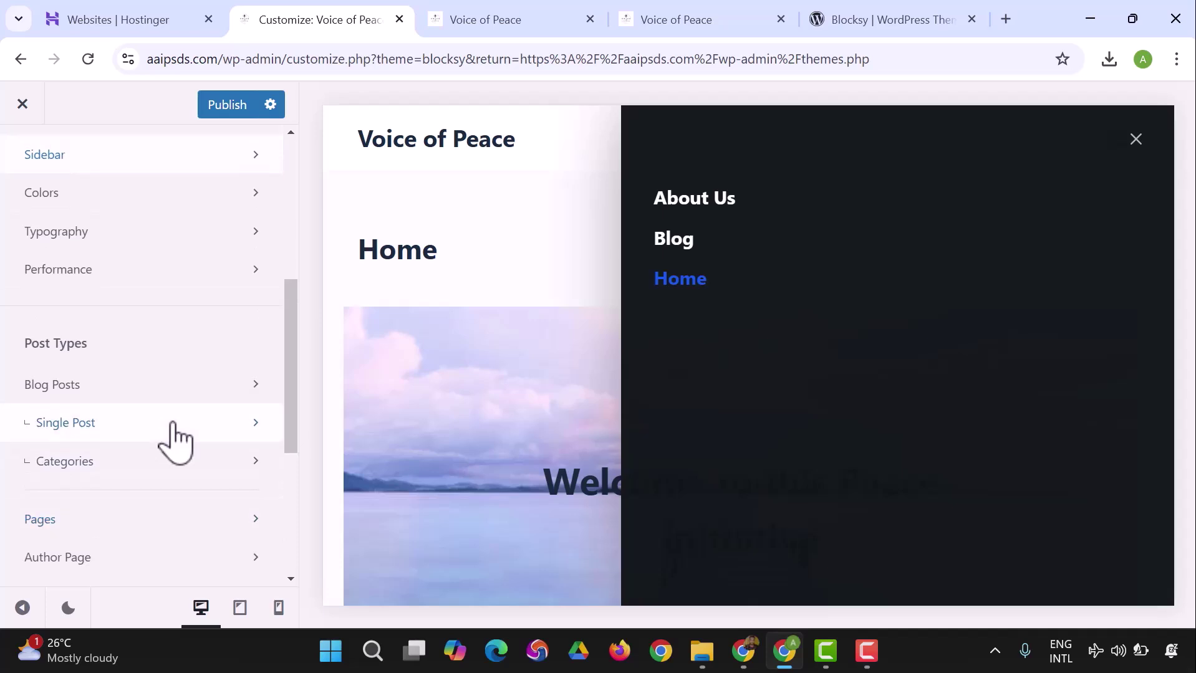
{"action": "scroll", "coordinate": [250, 499], "scroll_direction": "down", "scroll_amount": 2}
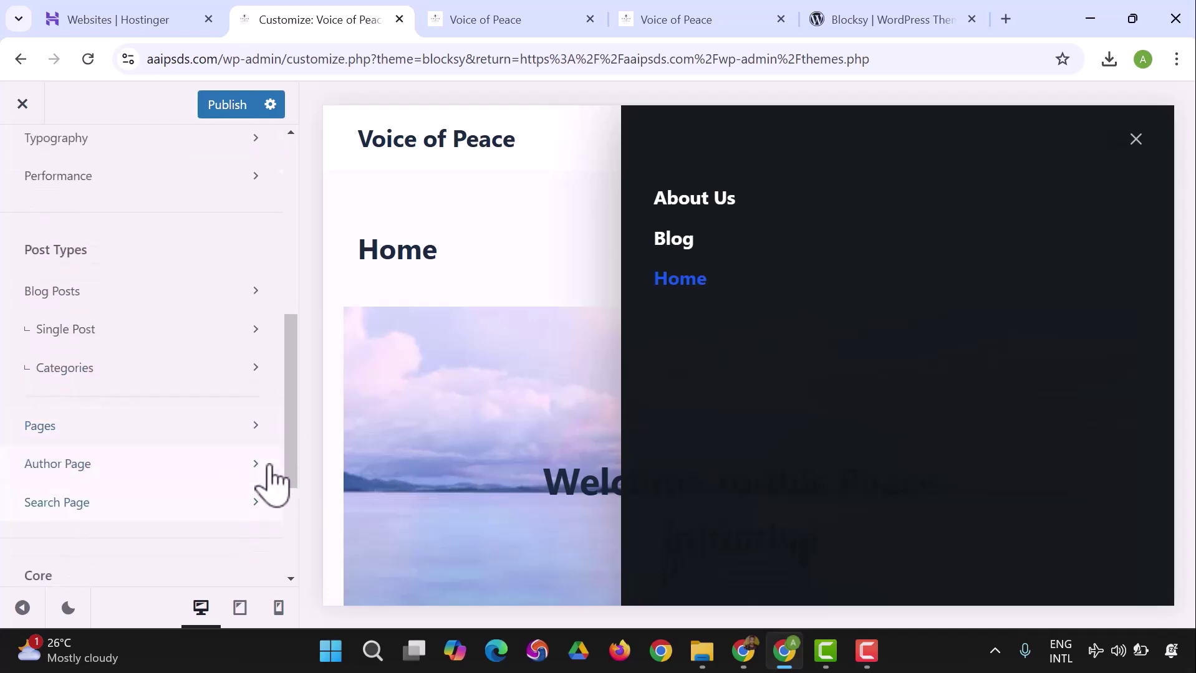
Switch off Page Title in the Pages settings and publish the change.
{"action": "left_click", "coordinate": [258, 433]}
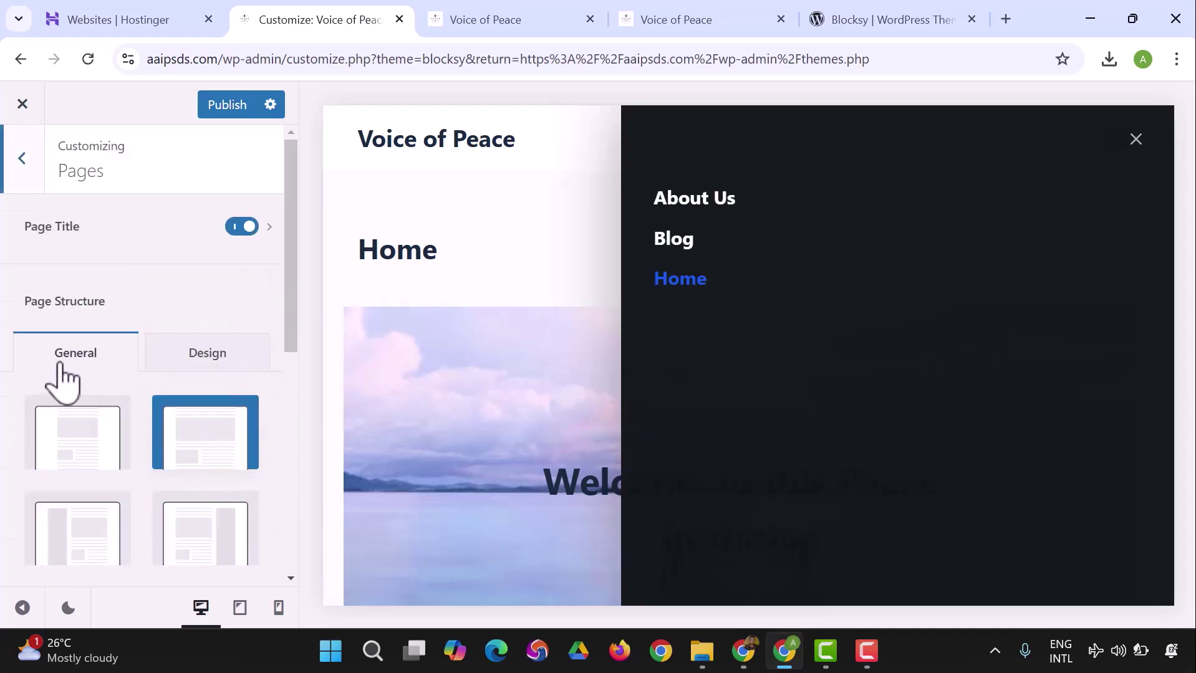
{"action": "left_click", "coordinate": [241, 226]}
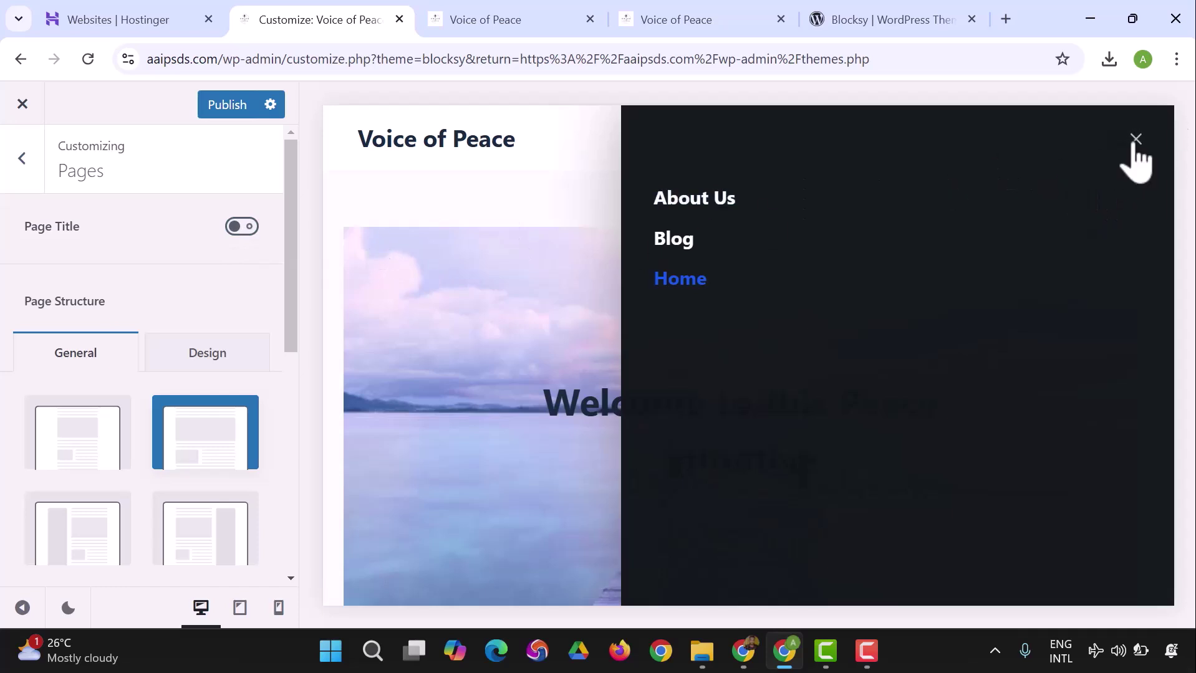
{"action": "left_click", "coordinate": [561, 214]}
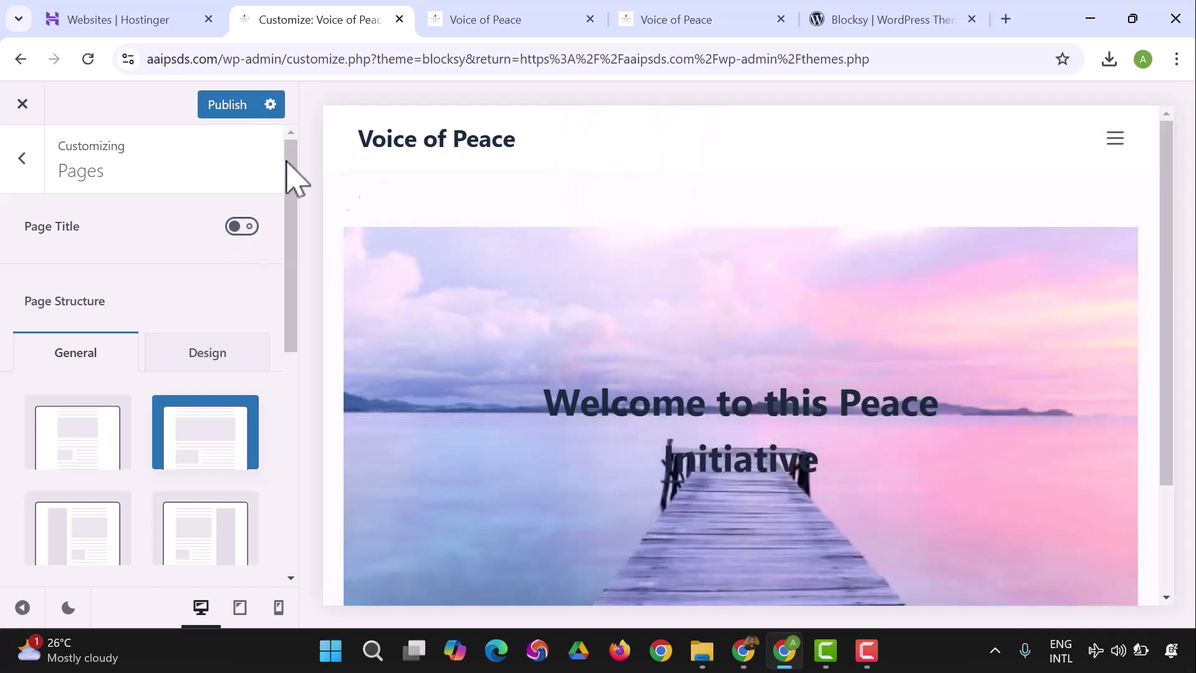
{"action": "left_click", "coordinate": [236, 115]}
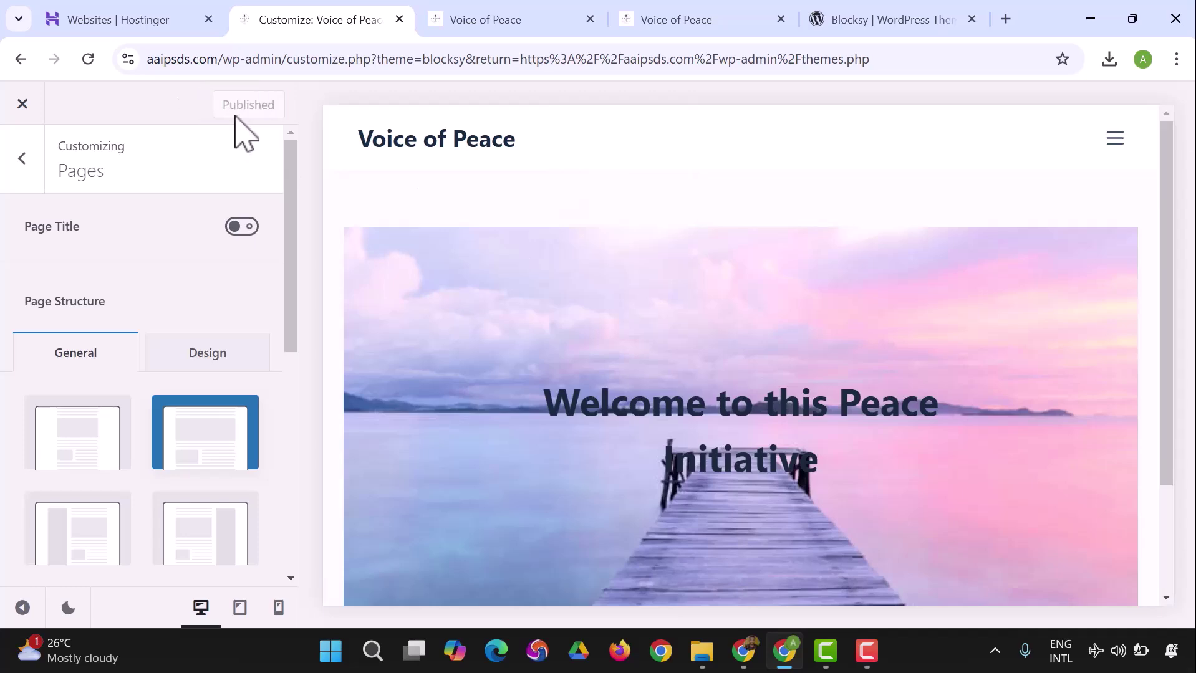
Reload the live homepage and confirm the Home title is gone and the copyright footer remains.
{"action": "left_click", "coordinate": [488, 16]}
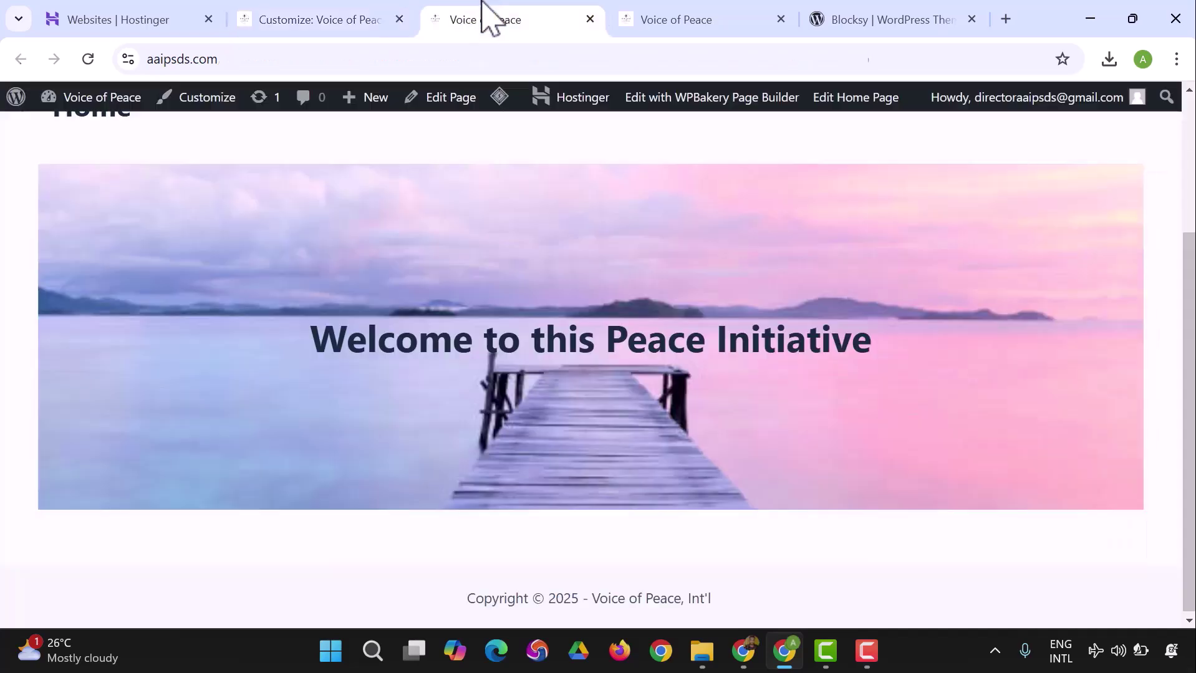
{"action": "scroll", "coordinate": [369, 269], "scroll_direction": "up", "scroll_amount": 3}
{"action": "left_click_drag", "start_coordinate": [56, 296], "coordinate": [128, 320]}
{"action": "left_click", "coordinate": [139, 268]}
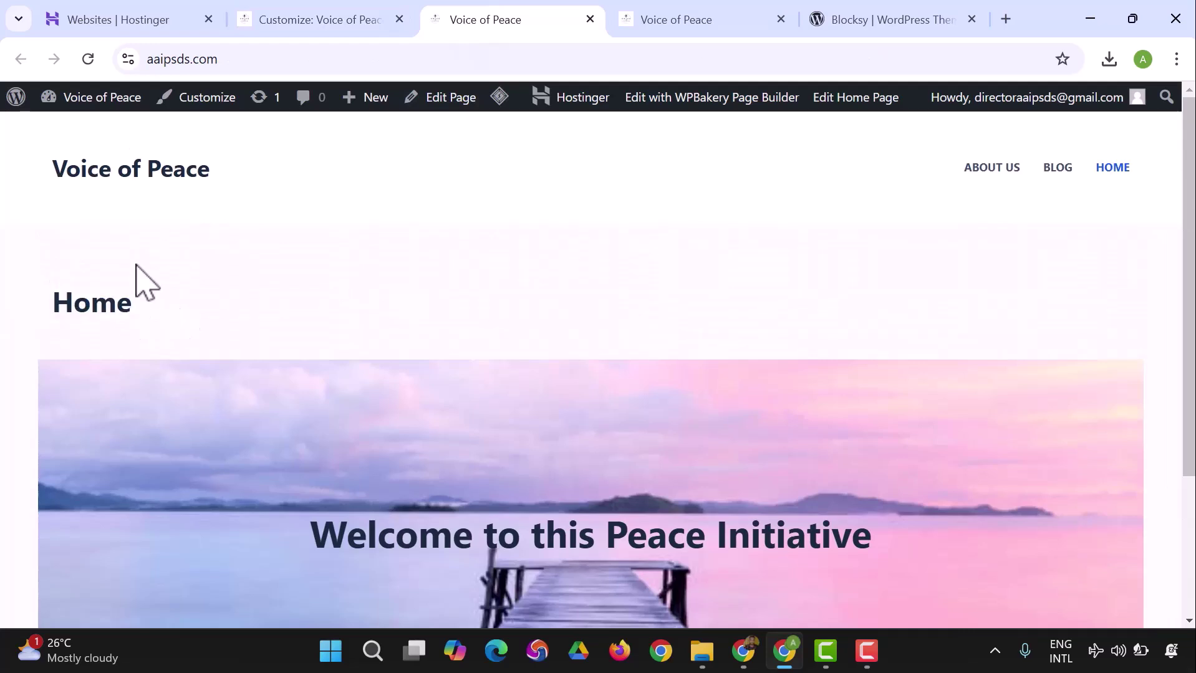
{"action": "left_click", "coordinate": [93, 66]}
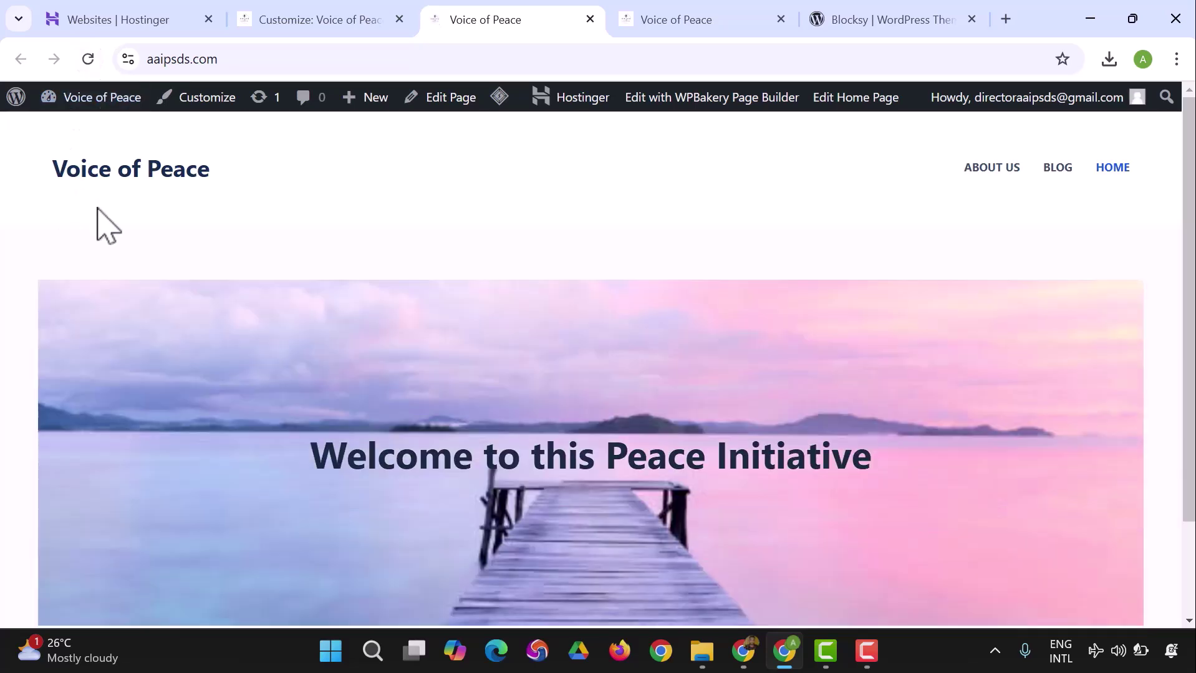
{"action": "scroll", "coordinate": [355, 414], "scroll_direction": "down", "scroll_amount": 2}
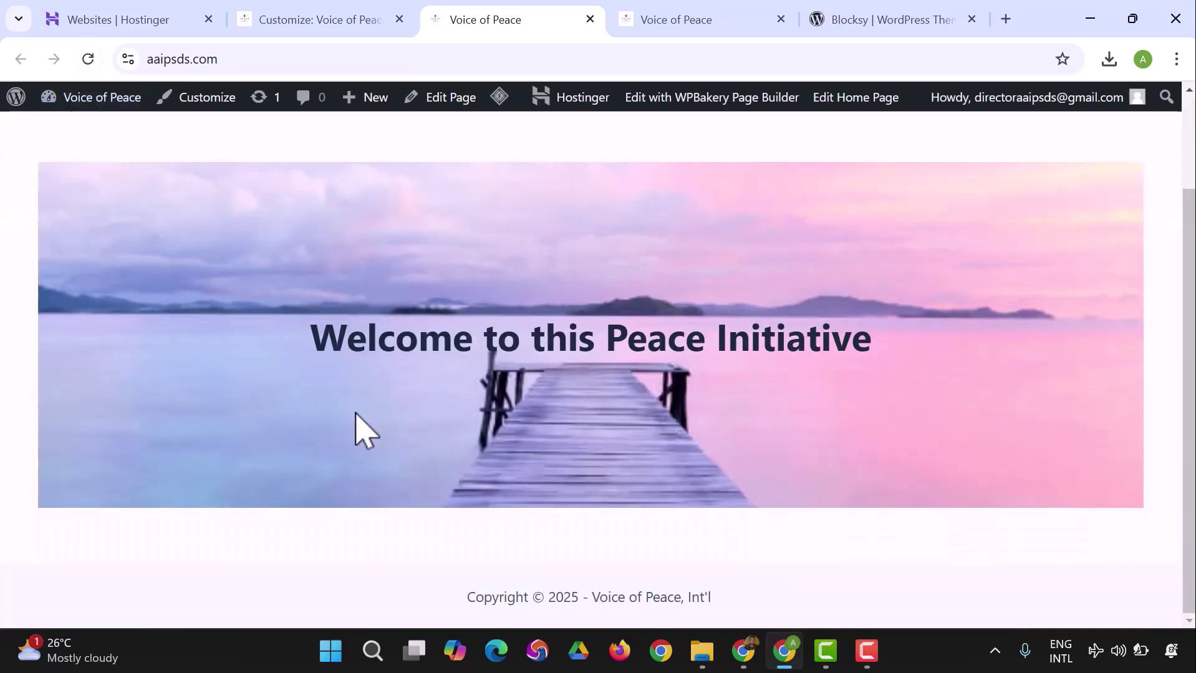
Review Site Identity in the Customizer: title 'Voice of Peace', empty tagline and a site icon.
{"action": "left_click", "coordinate": [300, 28]}
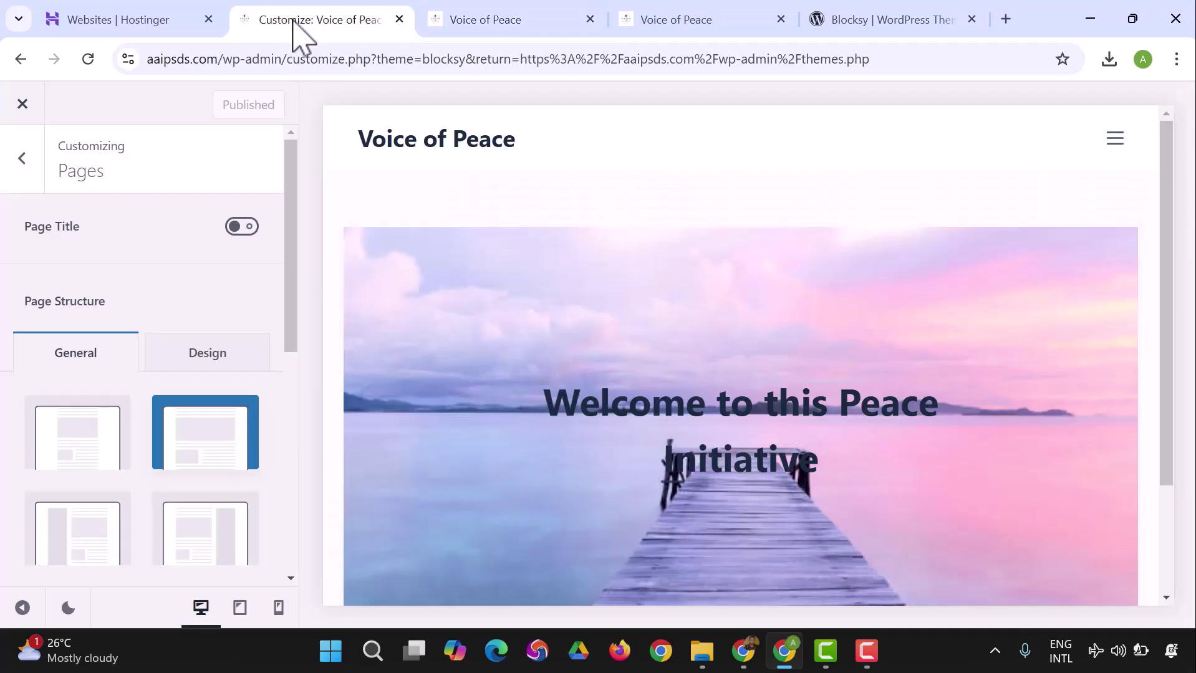
{"action": "left_click", "coordinate": [21, 165]}
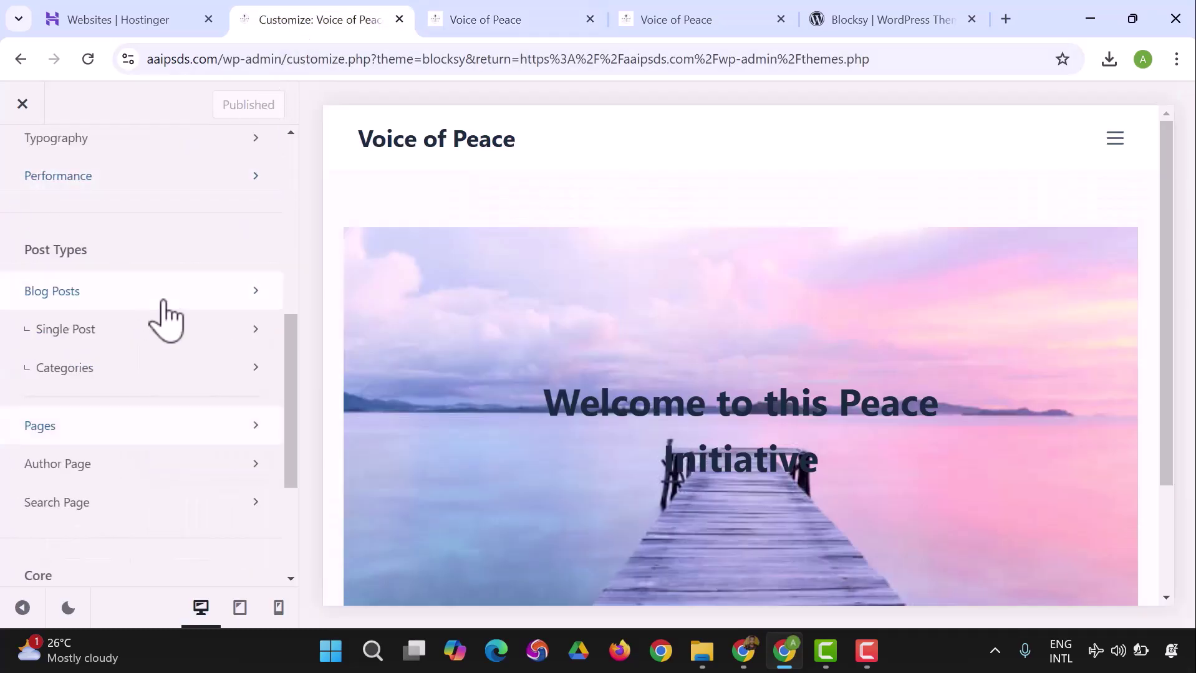
{"action": "scroll", "coordinate": [160, 419], "scroll_direction": "down", "scroll_amount": 2}
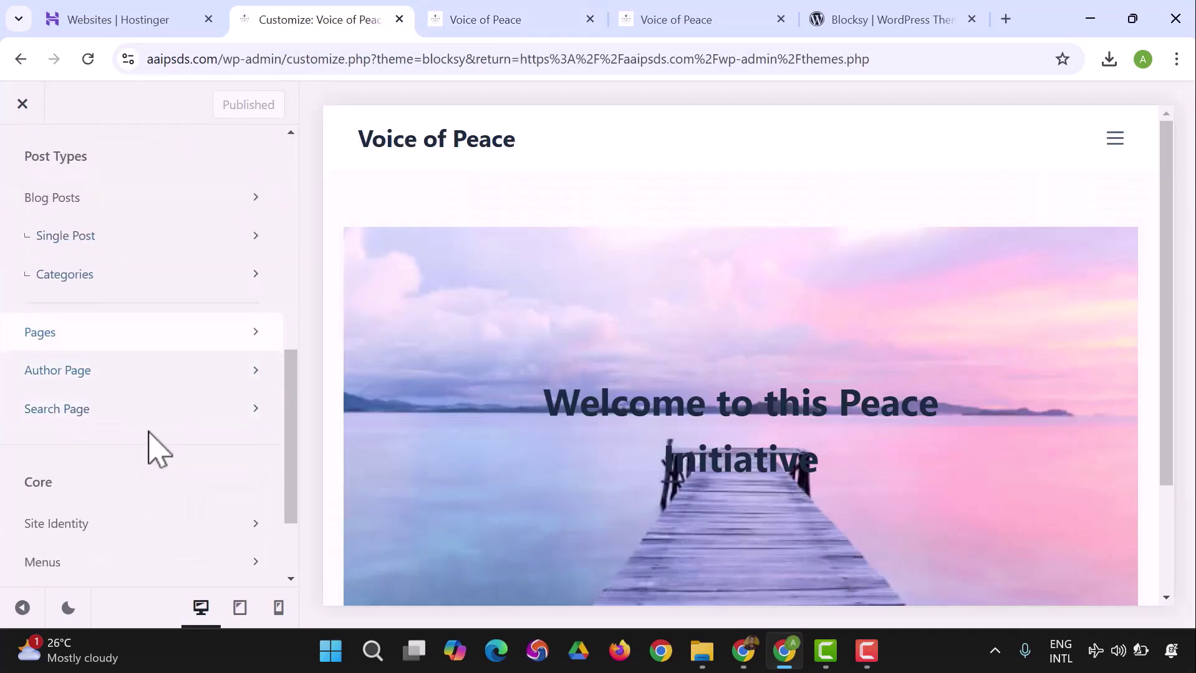
{"action": "scroll", "coordinate": [159, 436], "scroll_direction": "down", "scroll_amount": 2}
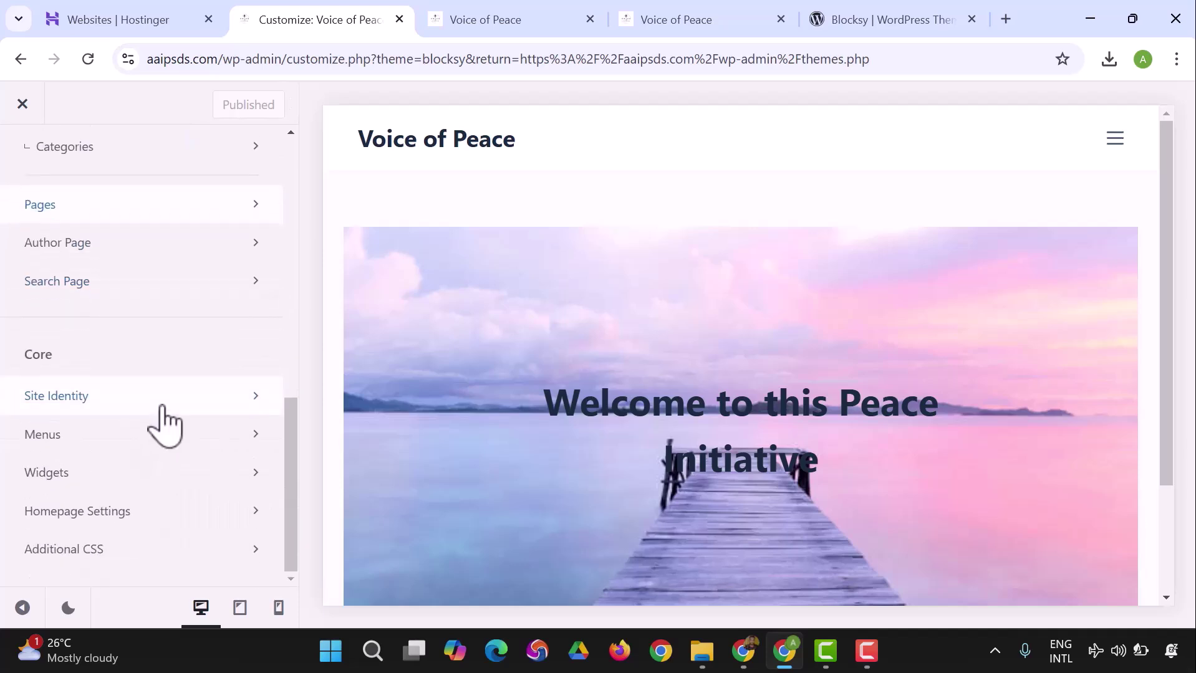
{"action": "left_click", "coordinate": [163, 399]}
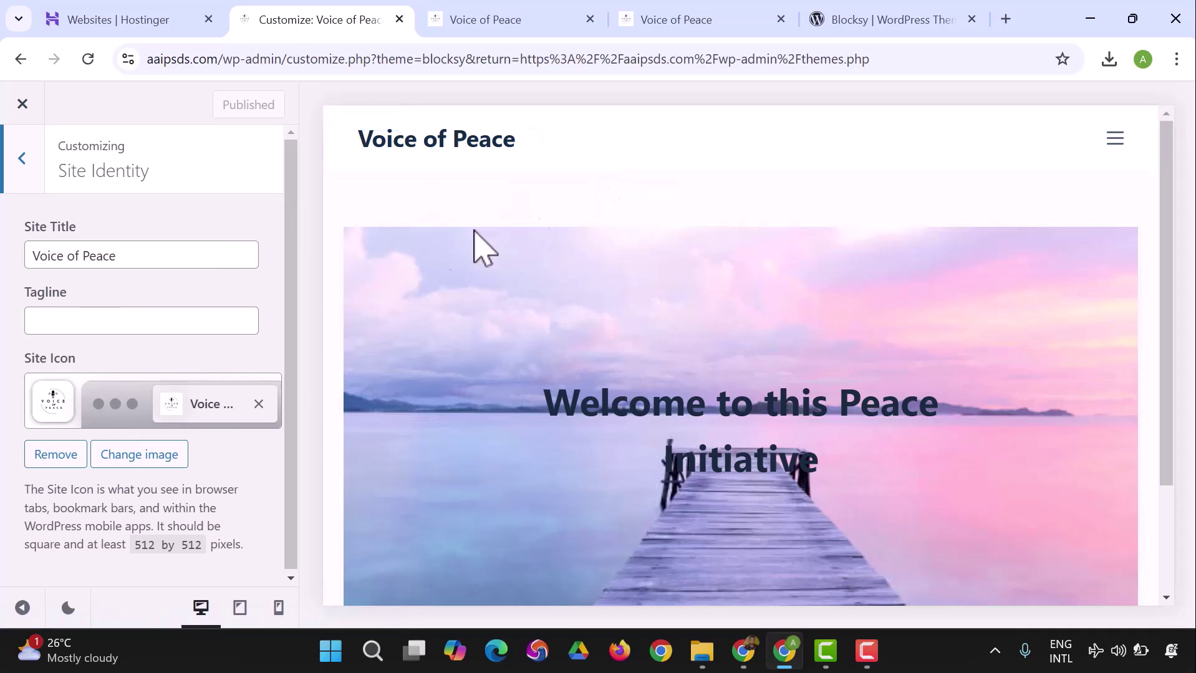
{"action": "scroll", "coordinate": [114, 365], "scroll_direction": "down", "scroll_amount": 1}
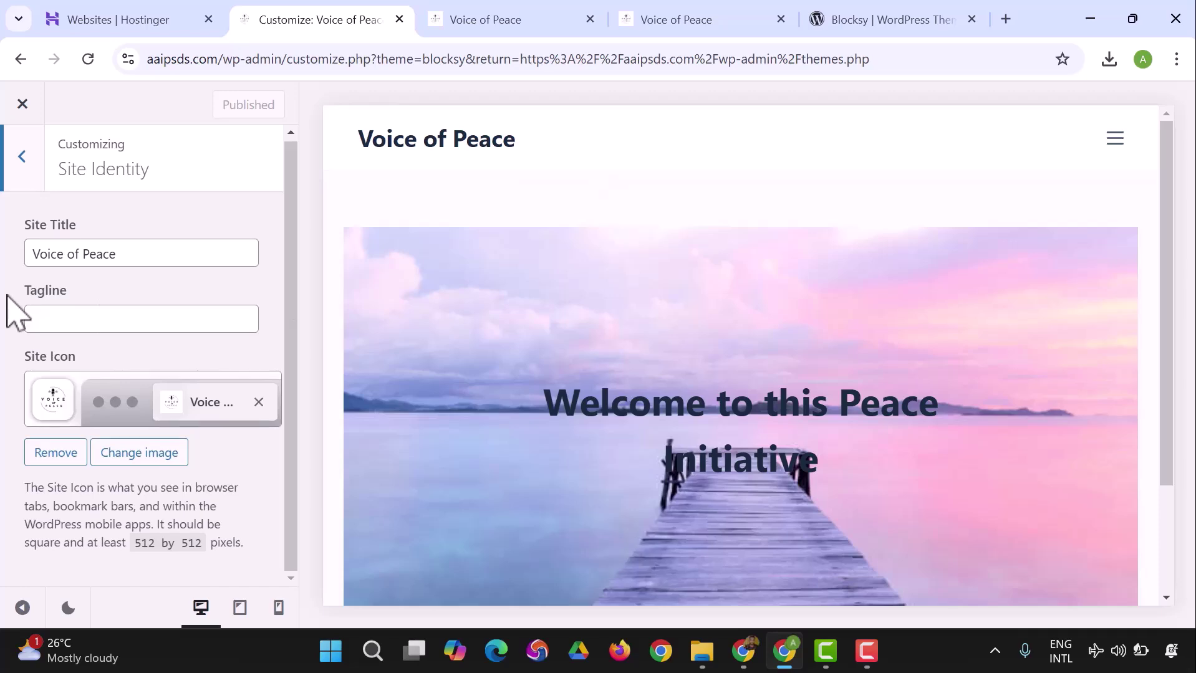
Reload the live site to refresh the published changes.
{"action": "left_click", "coordinate": [511, 20]}
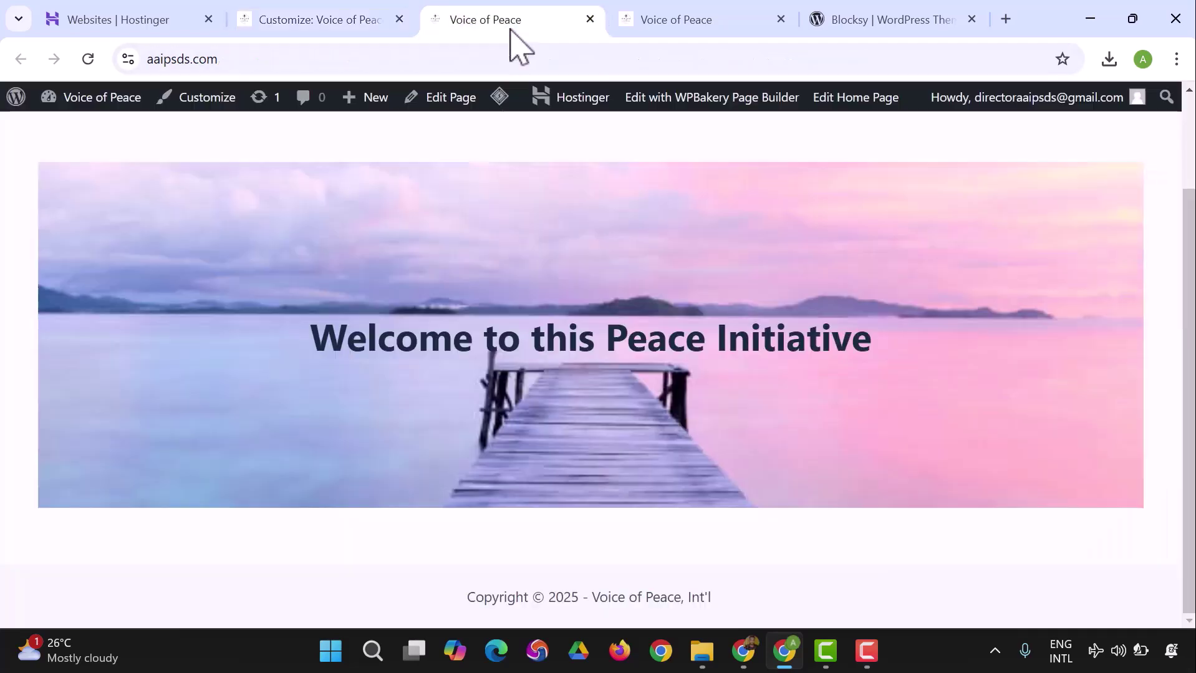
{"action": "scroll", "coordinate": [187, 184], "scroll_direction": "up", "scroll_amount": 2}
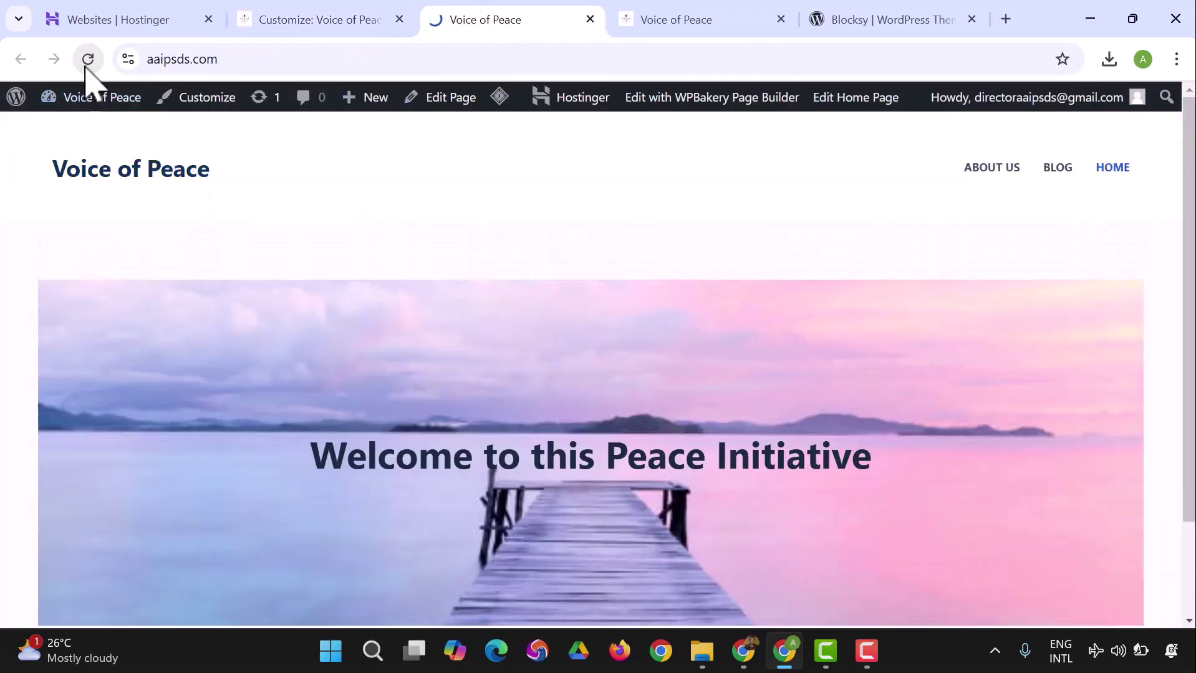
{"action": "left_click", "coordinate": [87, 59]}
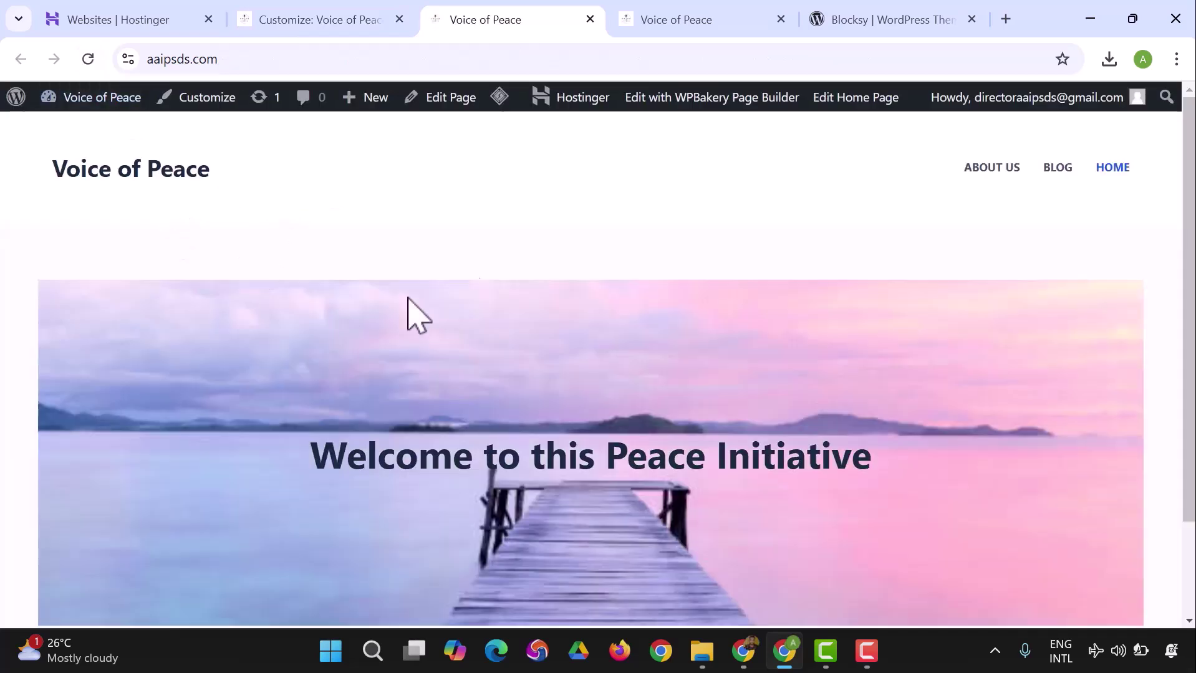
Review Homepage Settings in the Customizer: static page with Home as homepage and Blog as posts page.
{"action": "left_click", "coordinate": [315, 19]}
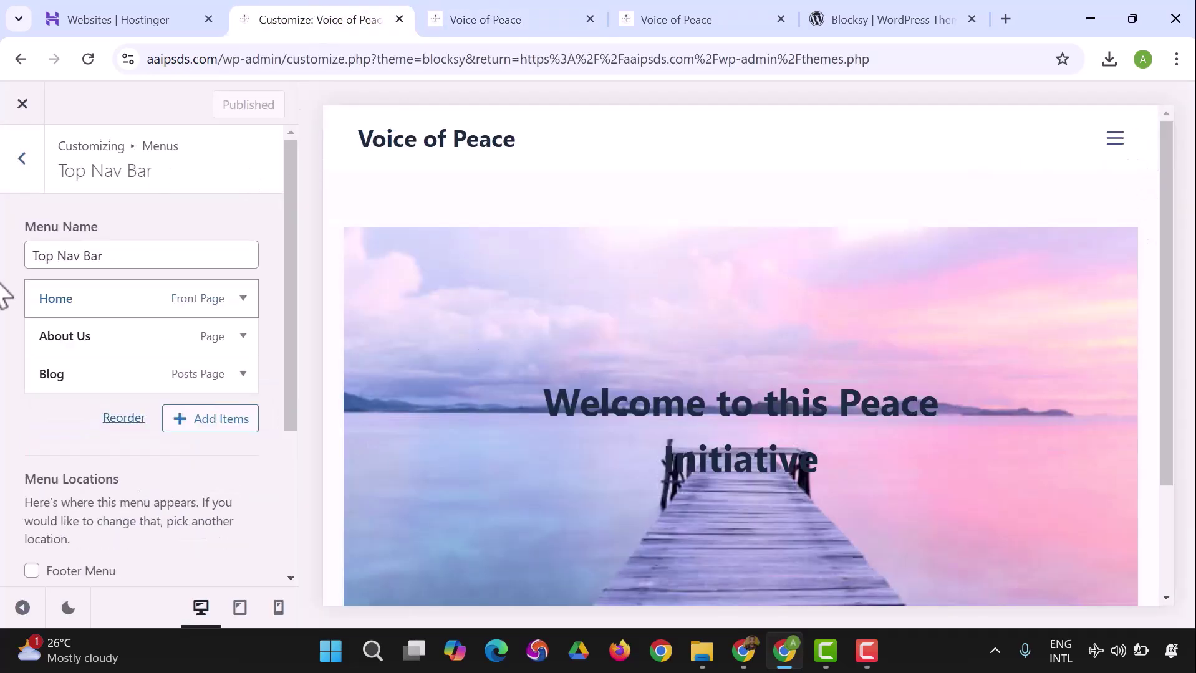
{"action": "left_click", "coordinate": [20, 160]}
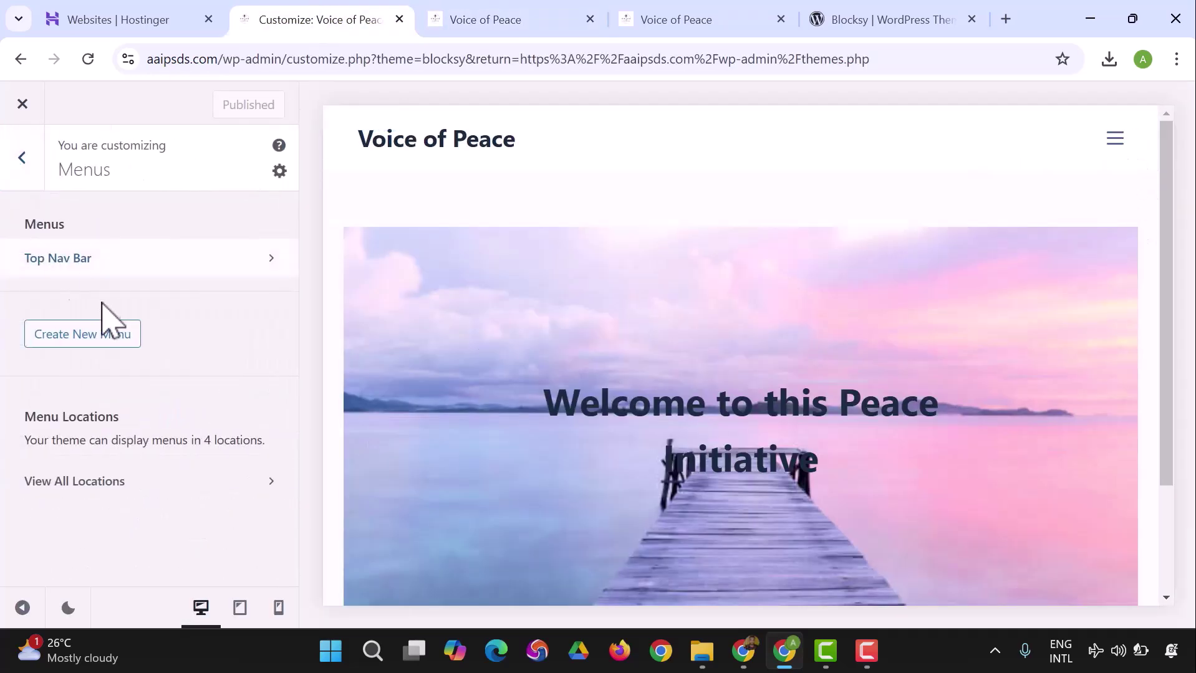
{"action": "left_click", "coordinate": [32, 180]}
{"action": "scroll", "coordinate": [112, 283], "scroll_direction": "down", "scroll_amount": 5}
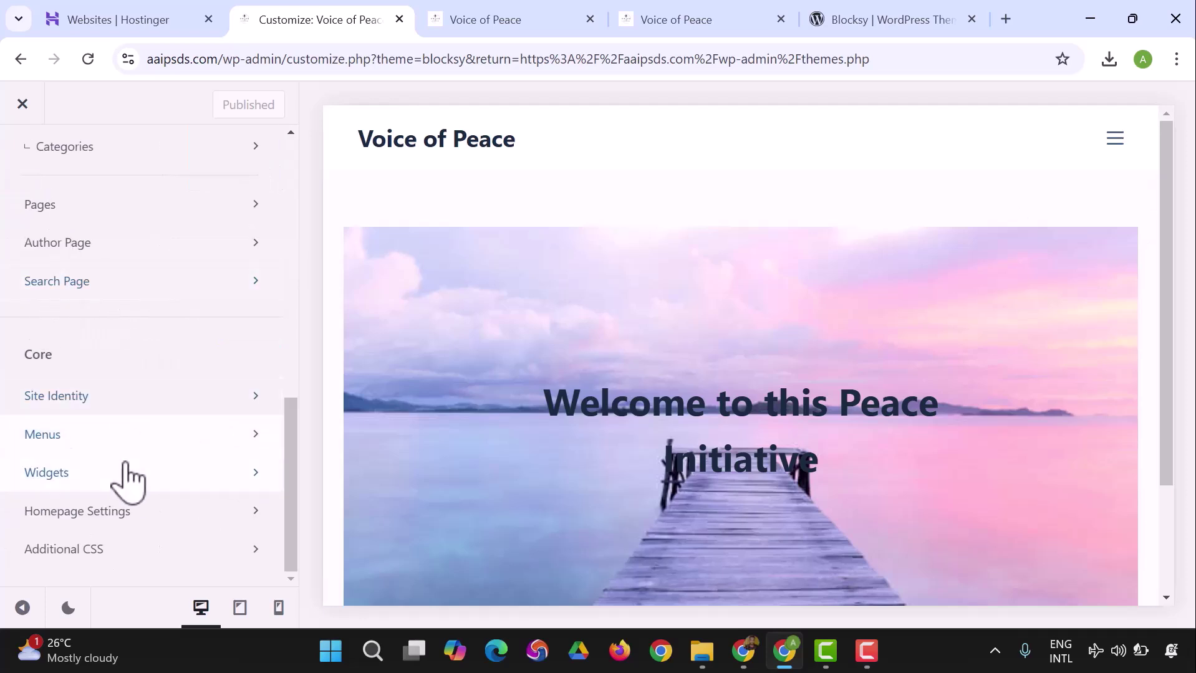
{"action": "left_click", "coordinate": [142, 519]}
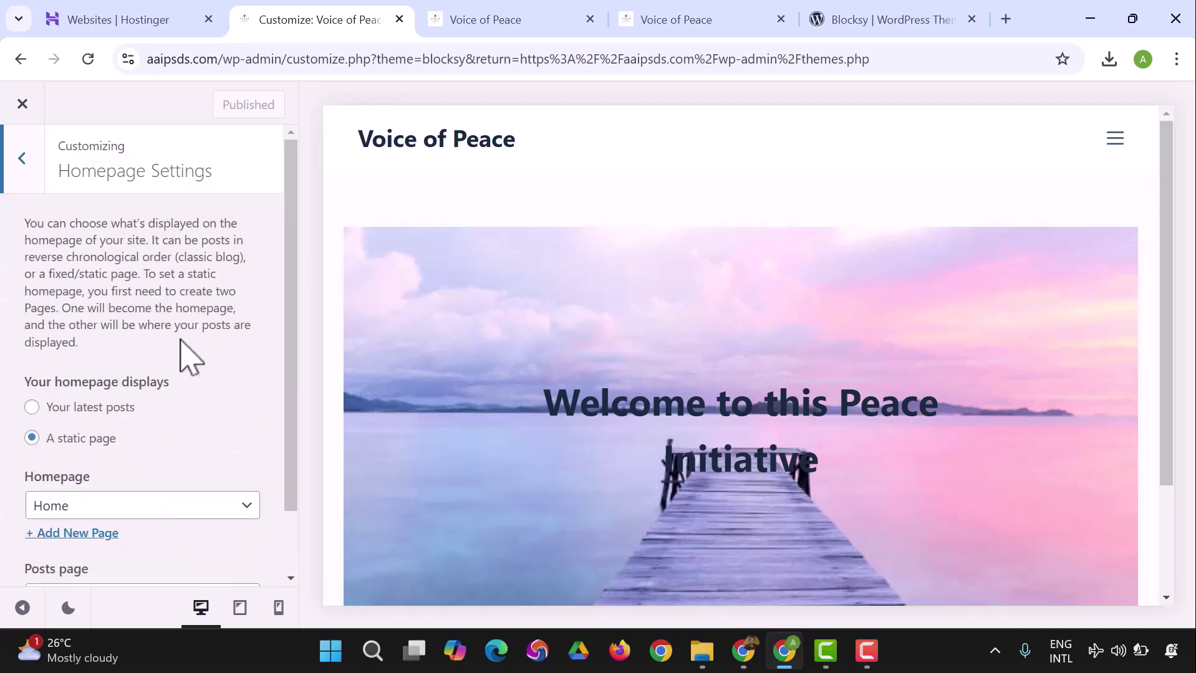
{"action": "scroll", "coordinate": [103, 471], "scroll_direction": "down", "scroll_amount": 1}
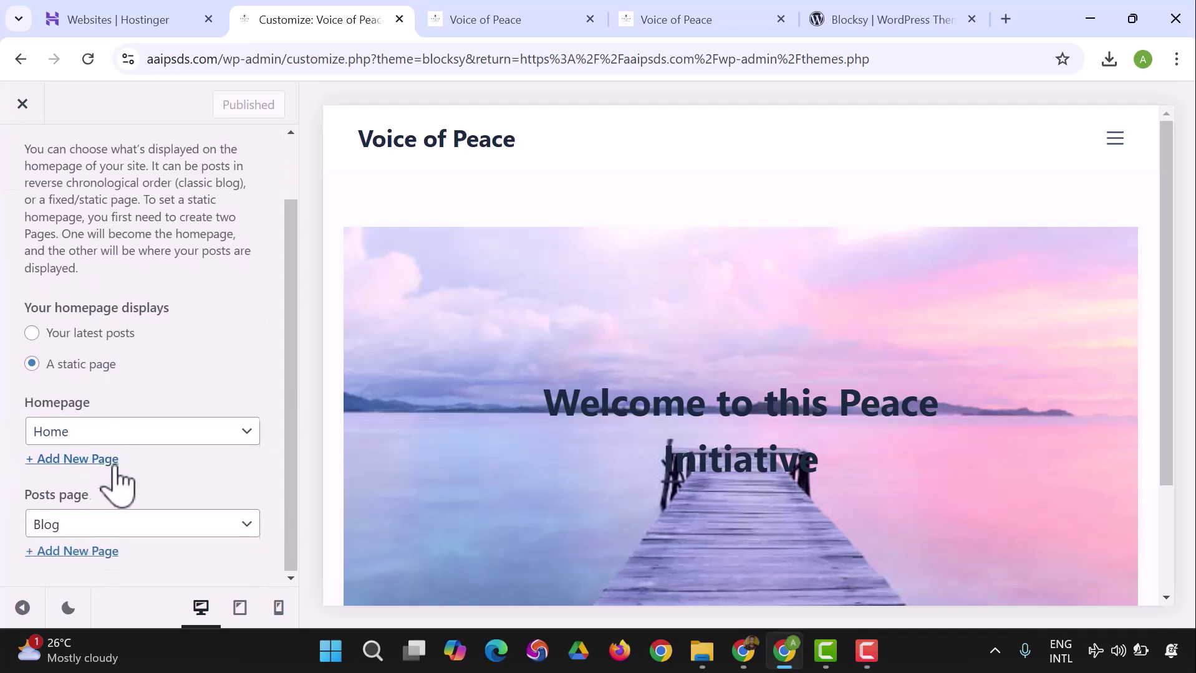